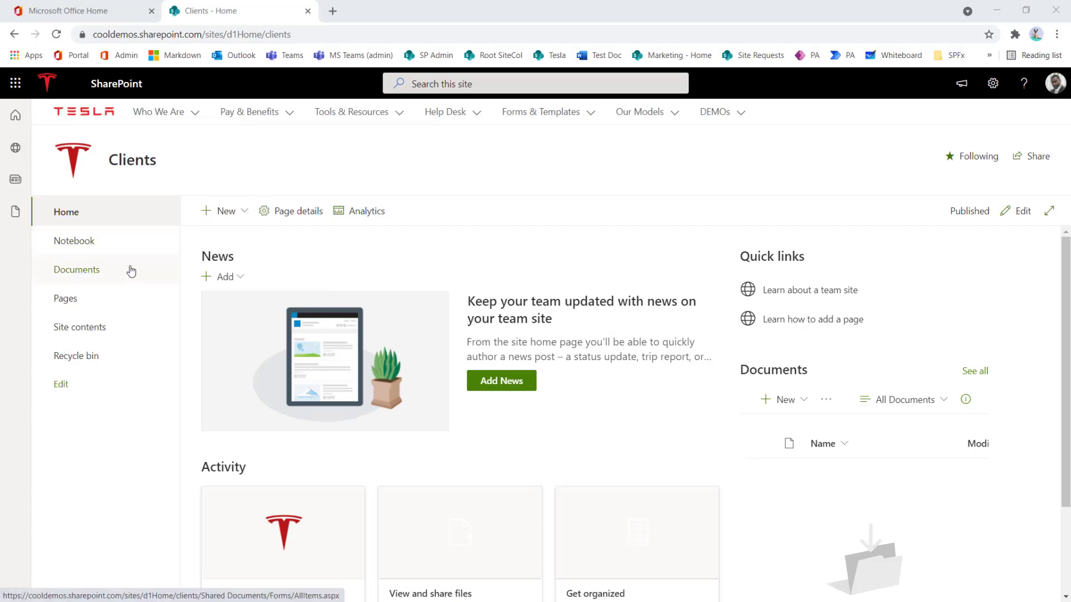
Switch to the client-list-schema.xlsx workbook in Excel and look through its sheets from Country States to Dealerships, ending on the Client sheet.
key("alt+Tab")
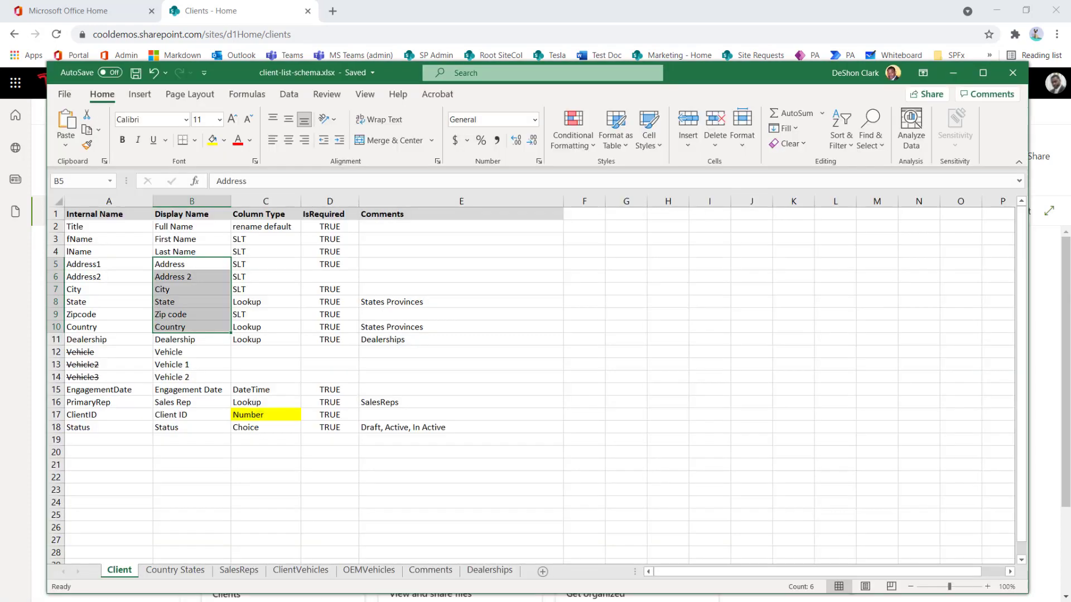
left_click(170, 570)
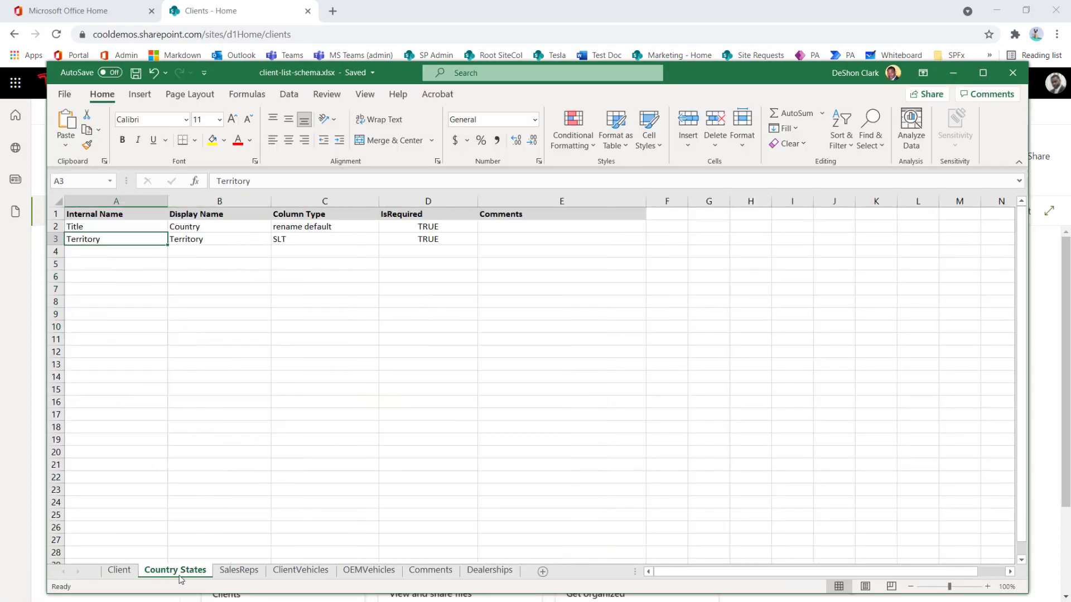
left_click(230, 574)
left_click(313, 574)
left_click(363, 574)
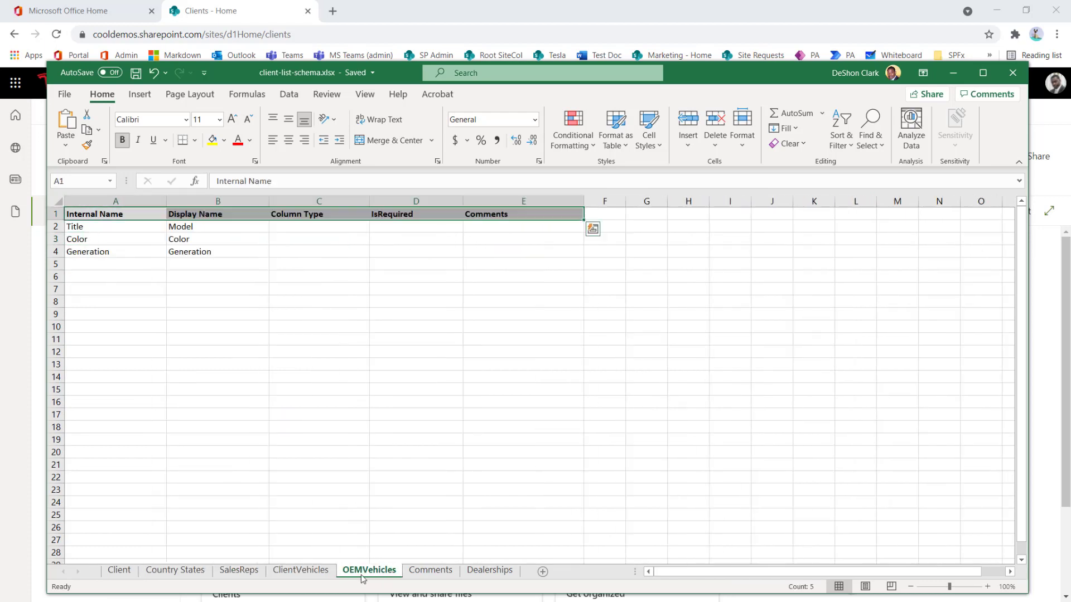
left_click(439, 574)
left_click(486, 574)
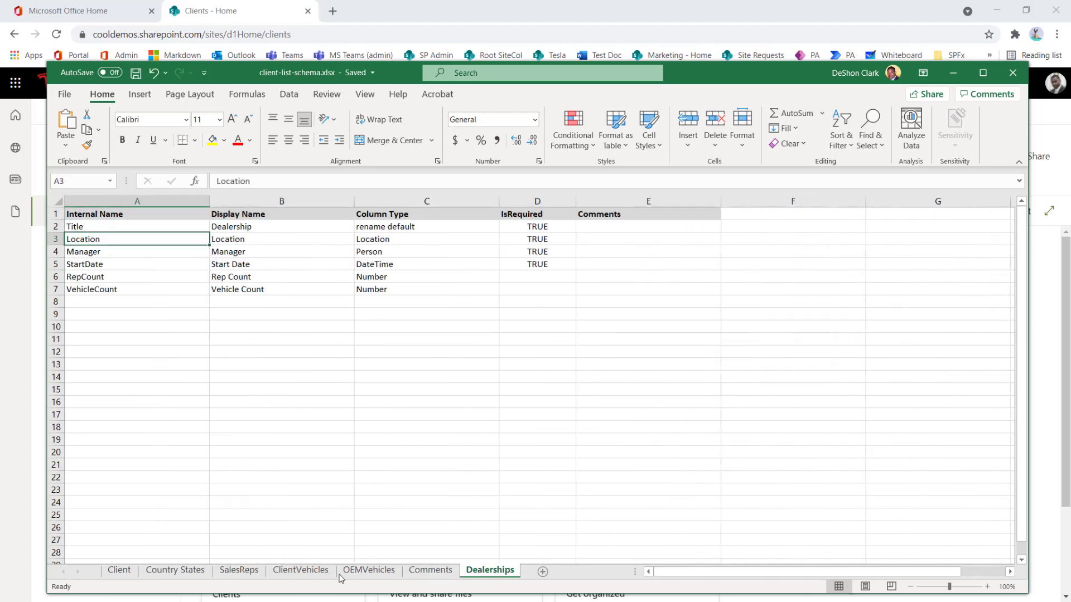
left_click(120, 572)
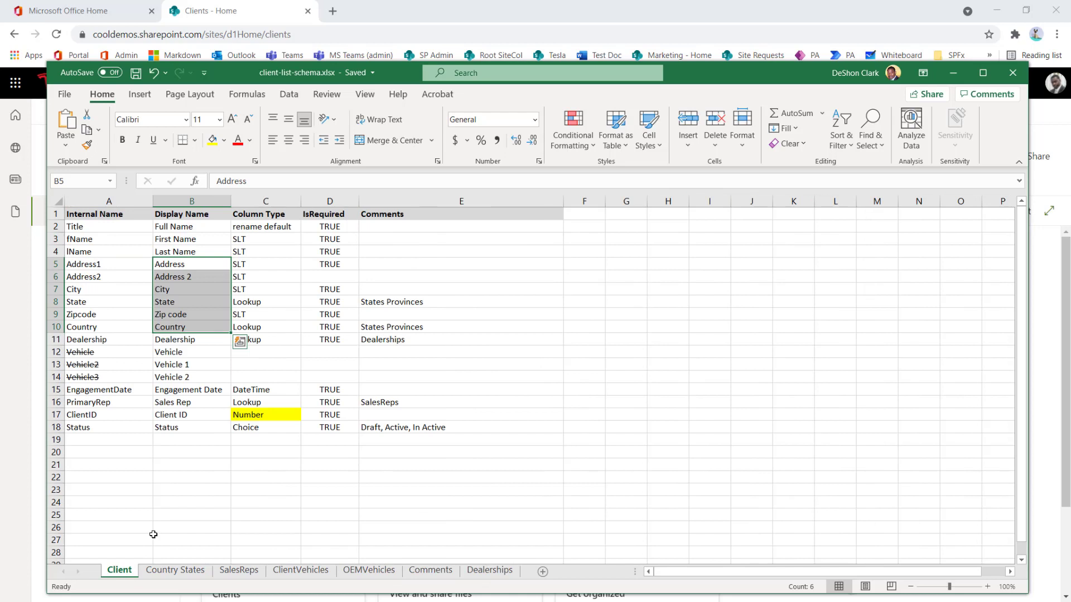
Examine the Internal Name and Display Name columns on the Client sheet.
left_click(92, 216)
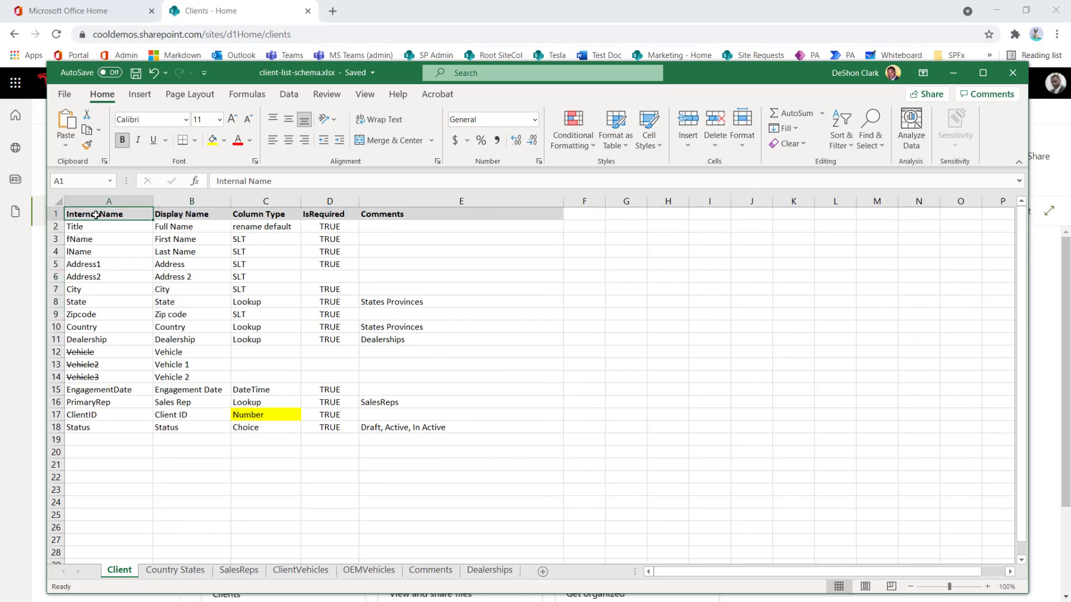
left_click_drag(96, 214, 95, 433)
left_click(186, 210)
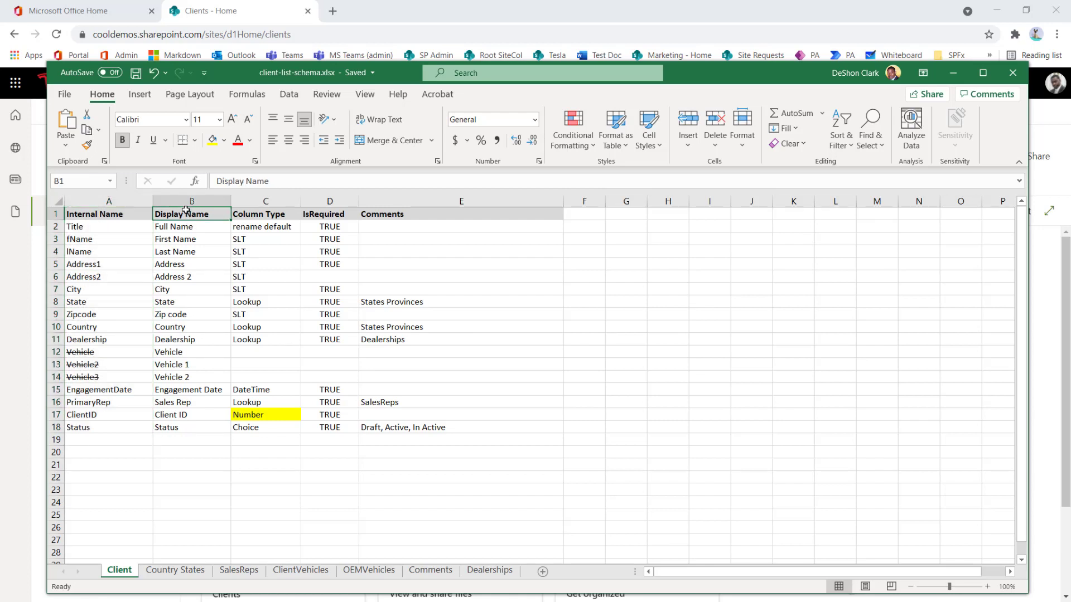
left_click_drag(186, 211, 189, 427)
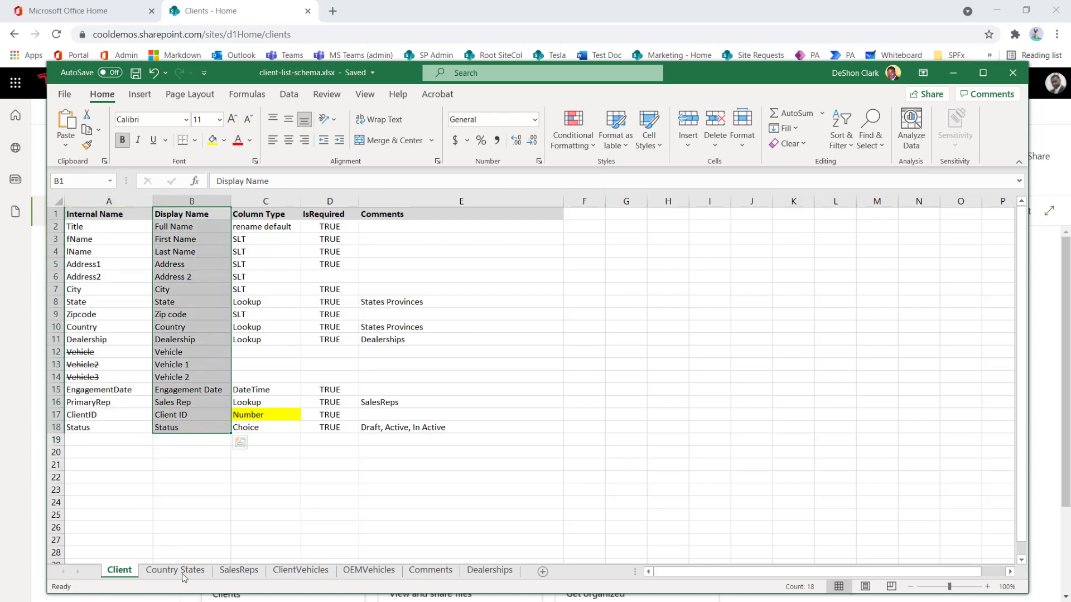
Switch back to SharePoint and create a blank list named Clients that is shown in the site navigation.
left_click_drag(393, 76, 123, 91)
left_click(525, 15)
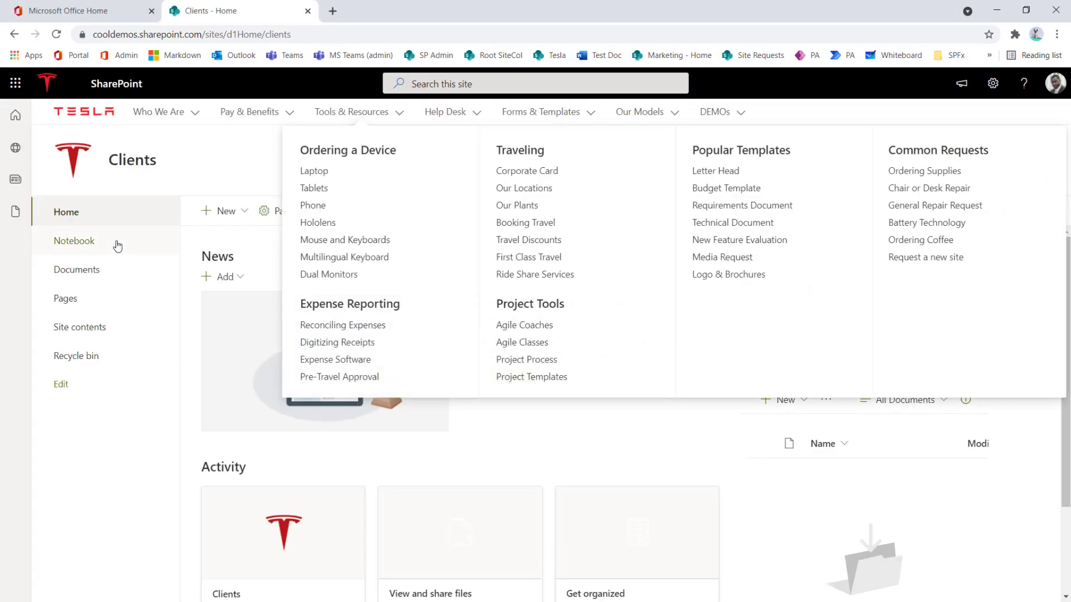
left_click(222, 211)
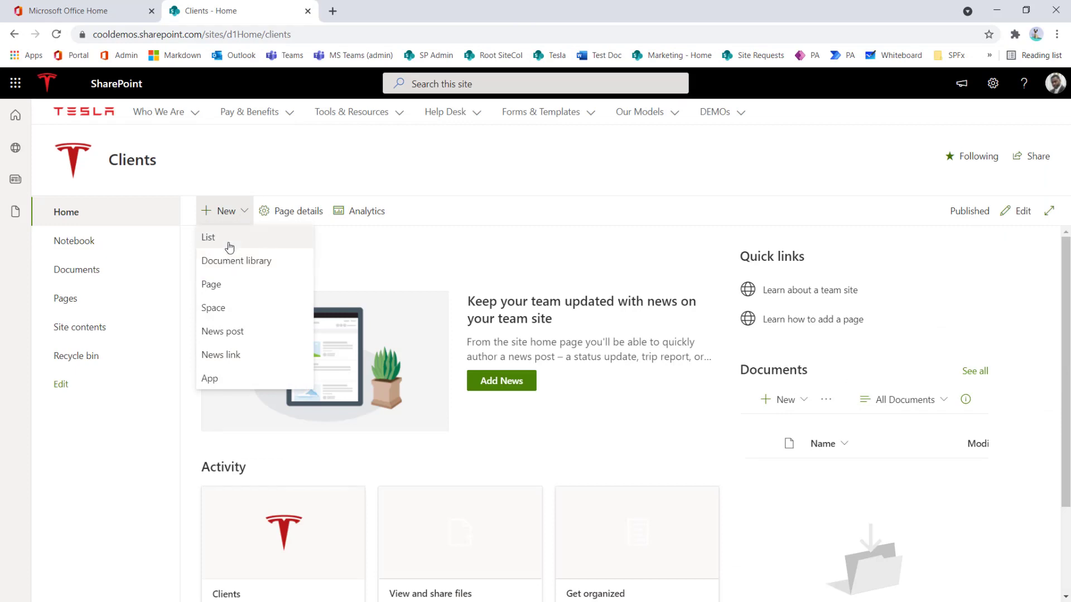
left_click(210, 237)
left_click(198, 182)
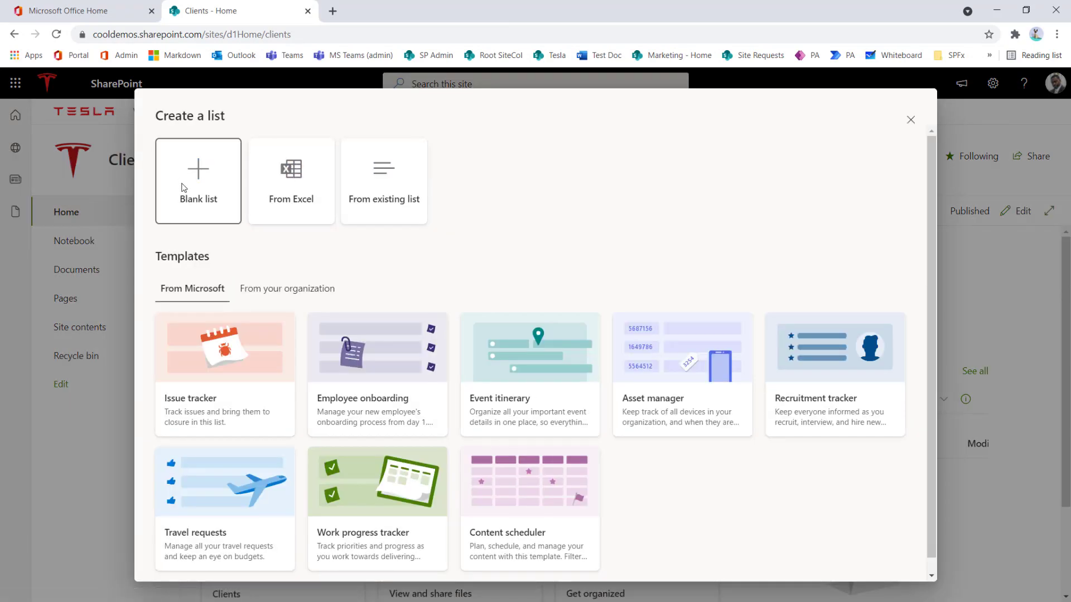
type("Clients")
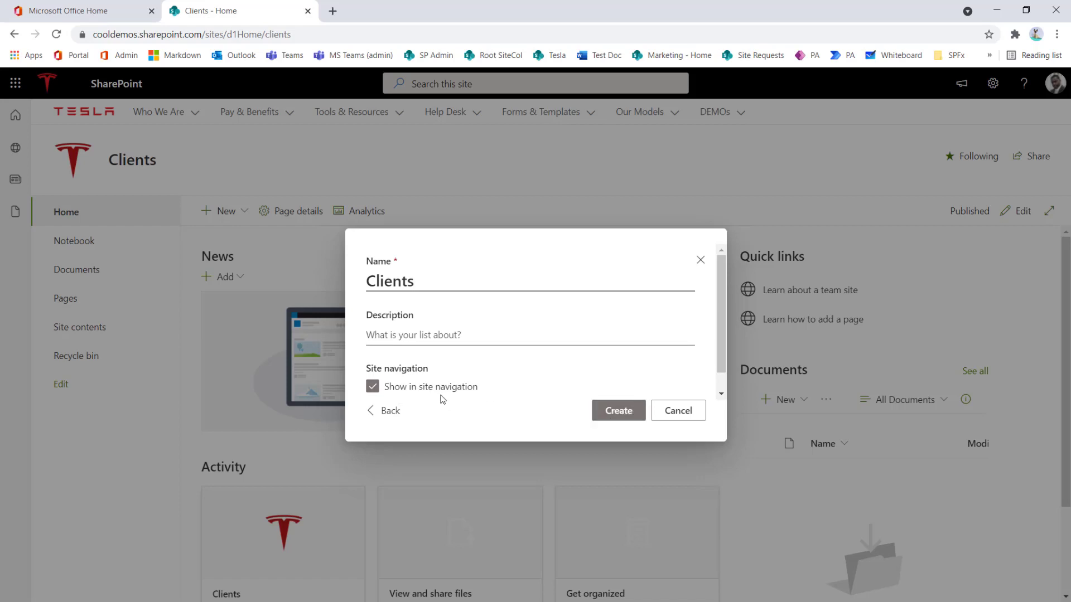
left_click(612, 416)
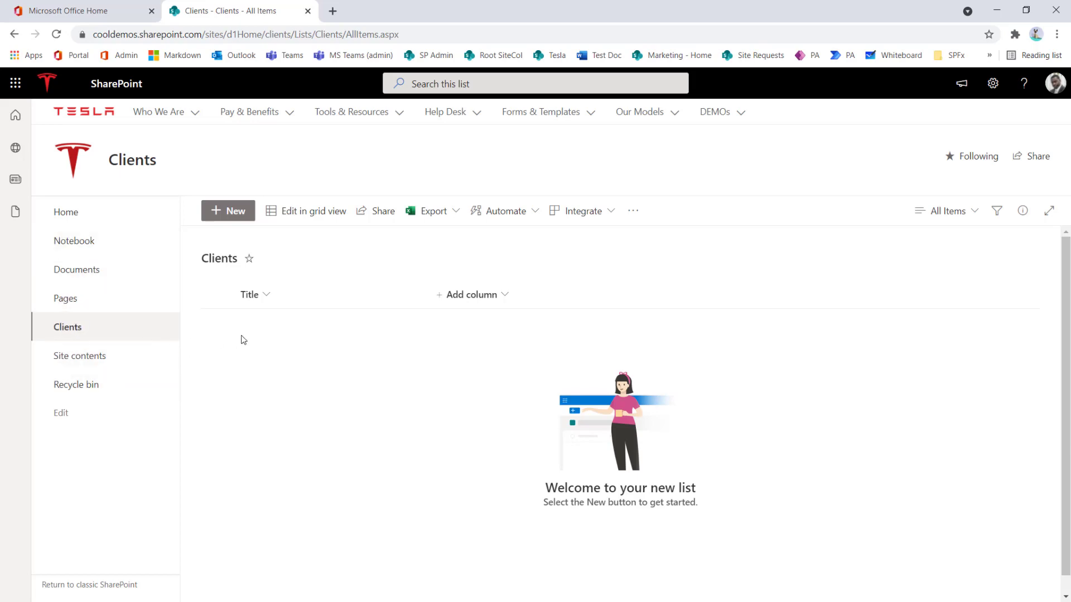
Switch to the schema workbook in Excel, check the Country States and SalesReps sheets, and widen the SalesReps Comments column.
key("alt+Tab")
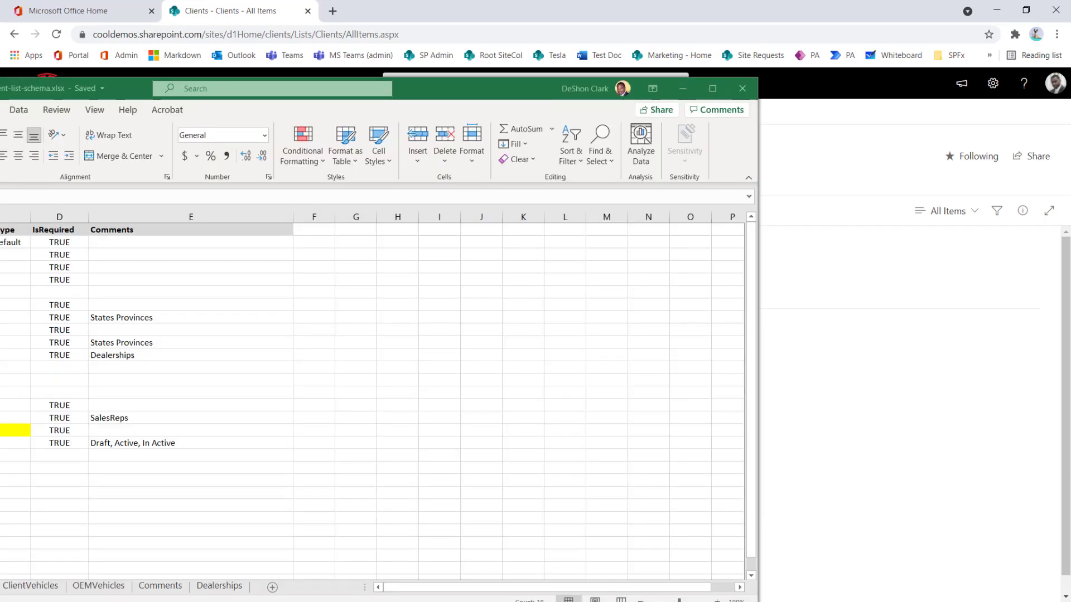
left_click_drag(0, 98, 283, 114)
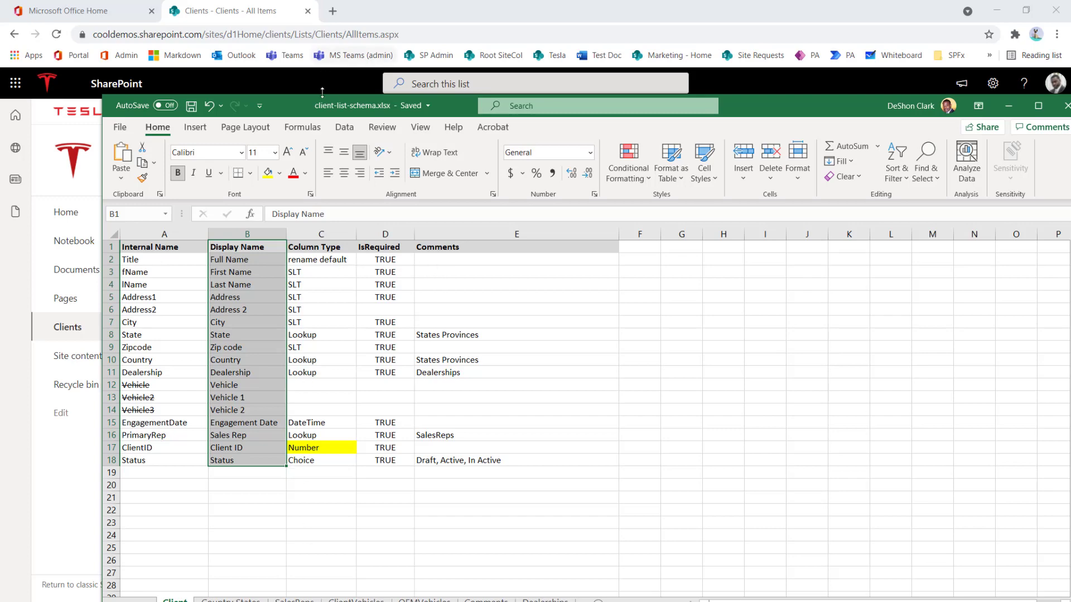
left_click_drag(322, 106, 316, 76)
left_click(234, 574)
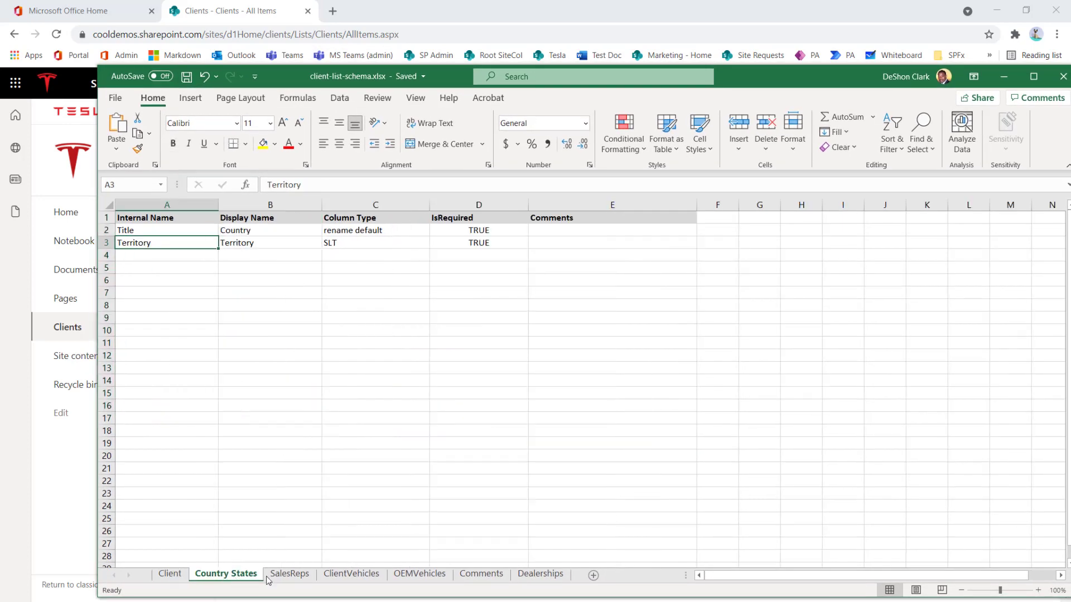
left_click(300, 578)
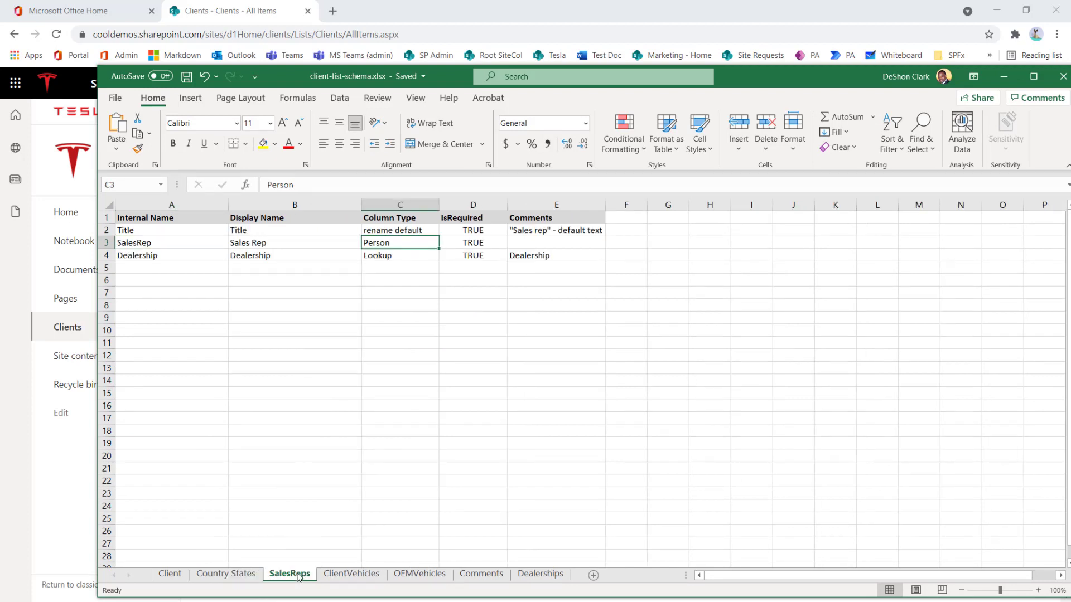
left_click(524, 229)
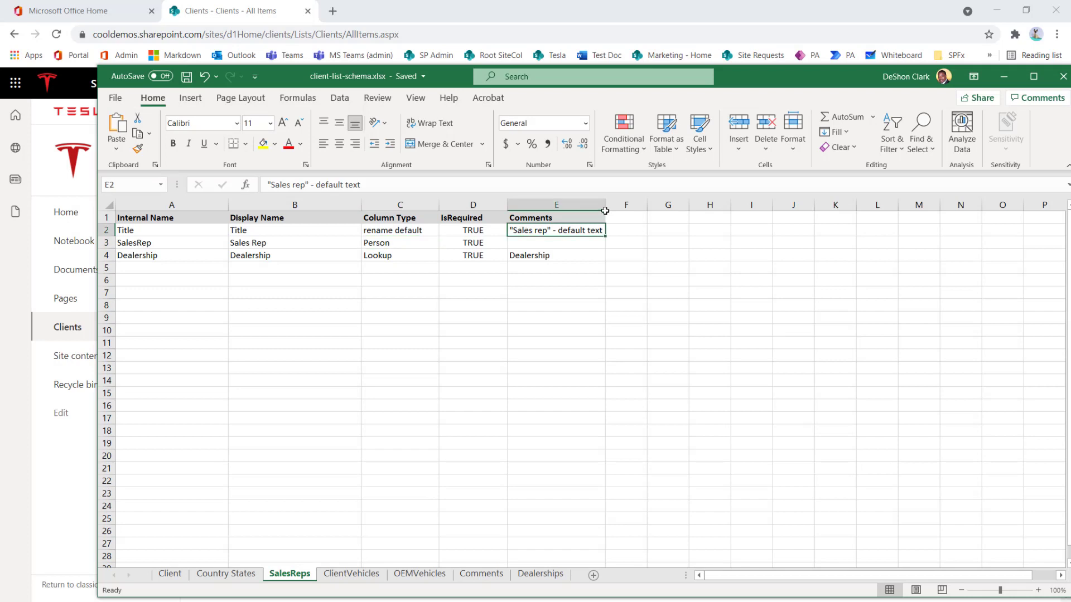
left_click_drag(605, 204, 694, 204)
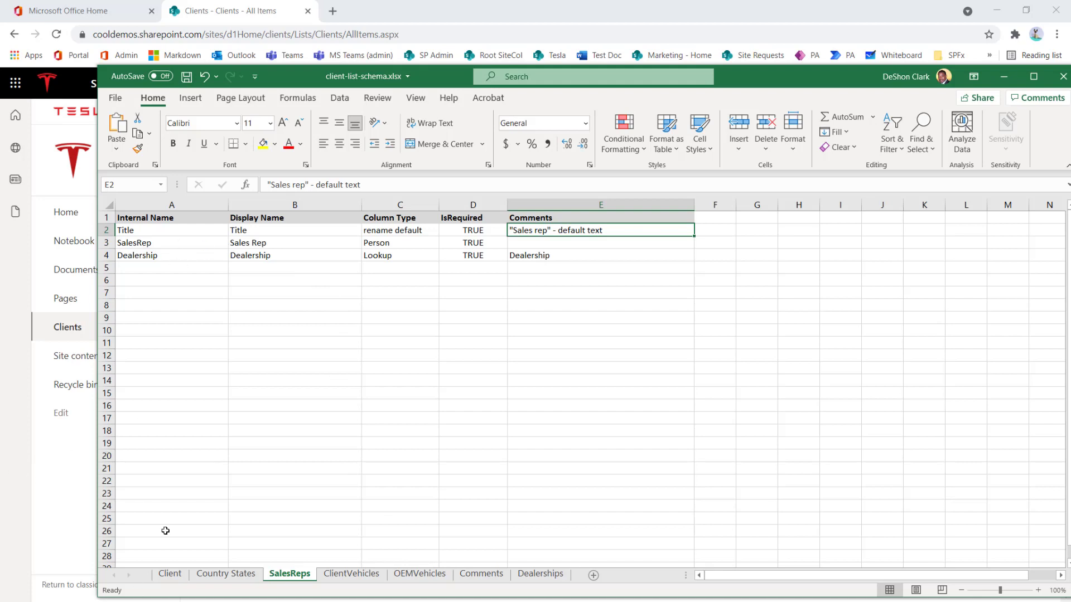
Review the Client sheet of the schema, move the workbook aside and switch back to the Clients list in SharePoint.
left_click(169, 574)
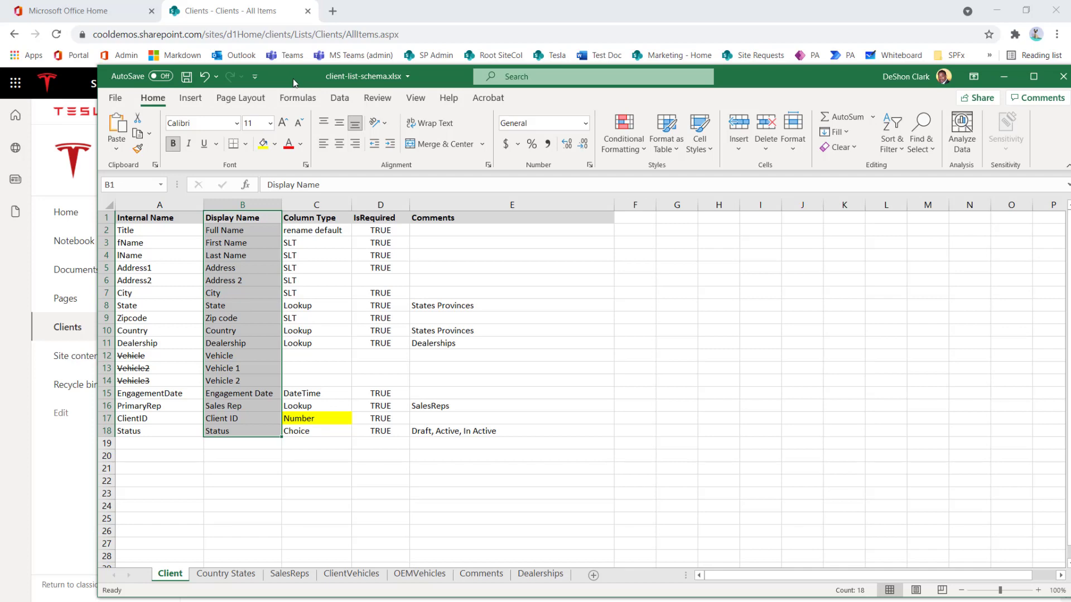
left_click_drag(293, 78, 139, 101)
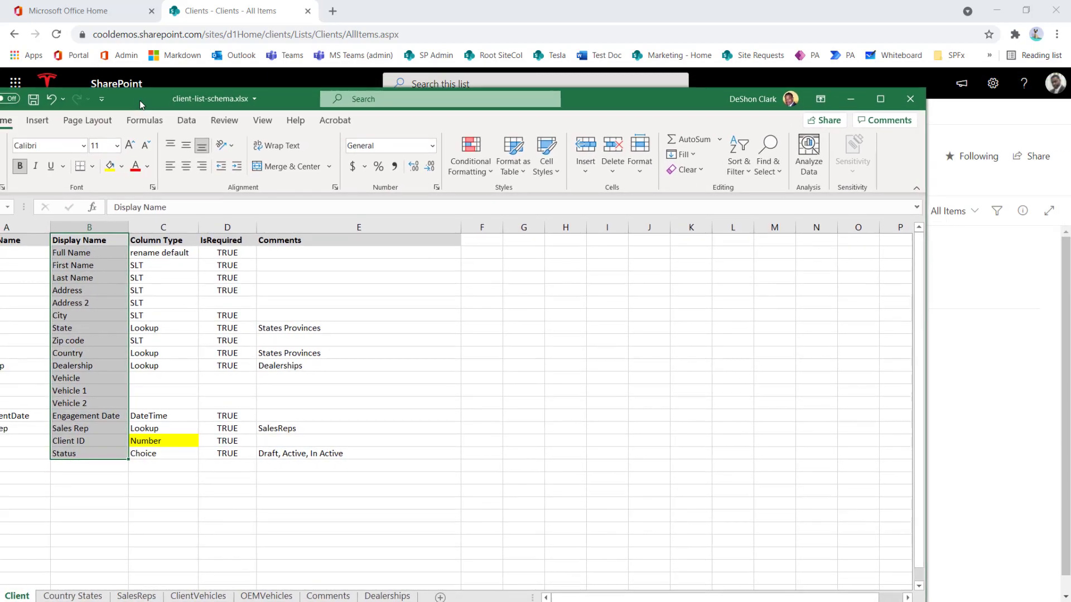
left_click(540, 21)
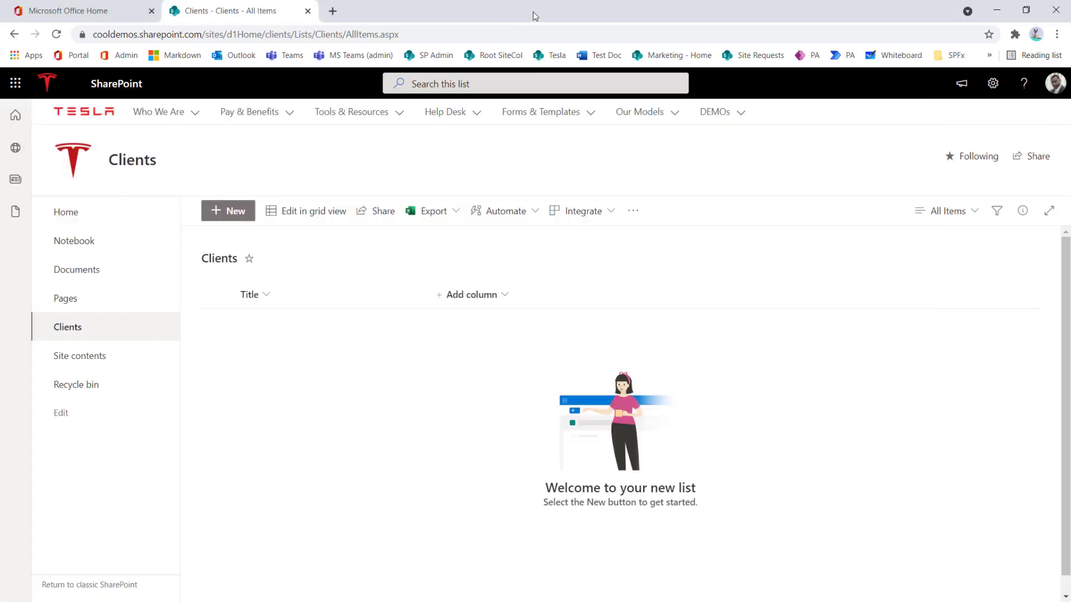
left_click(256, 298)
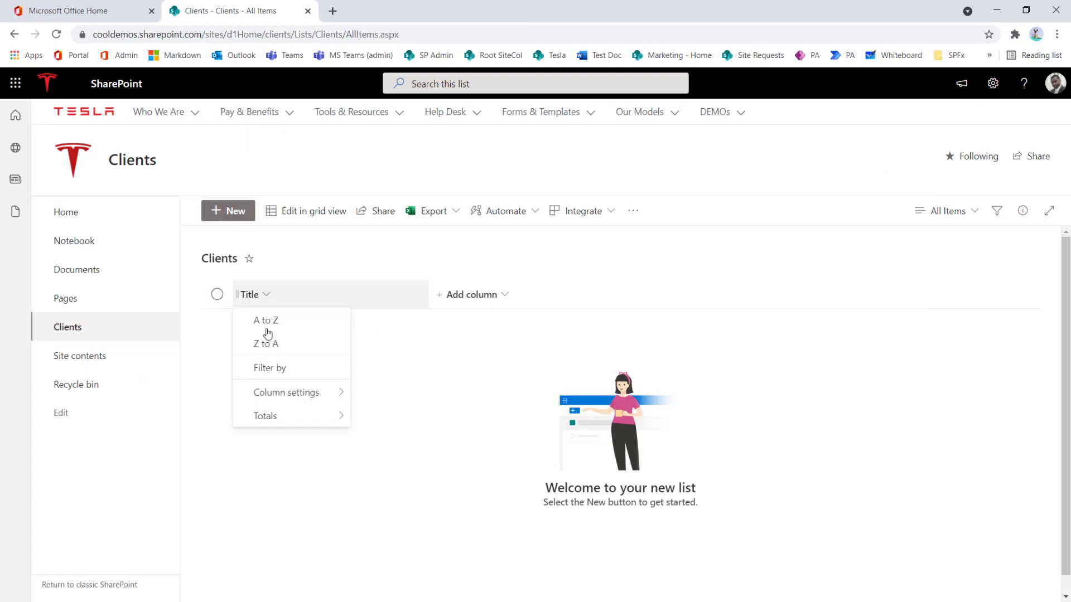
mouse_move(303, 397)
left_click(386, 395)
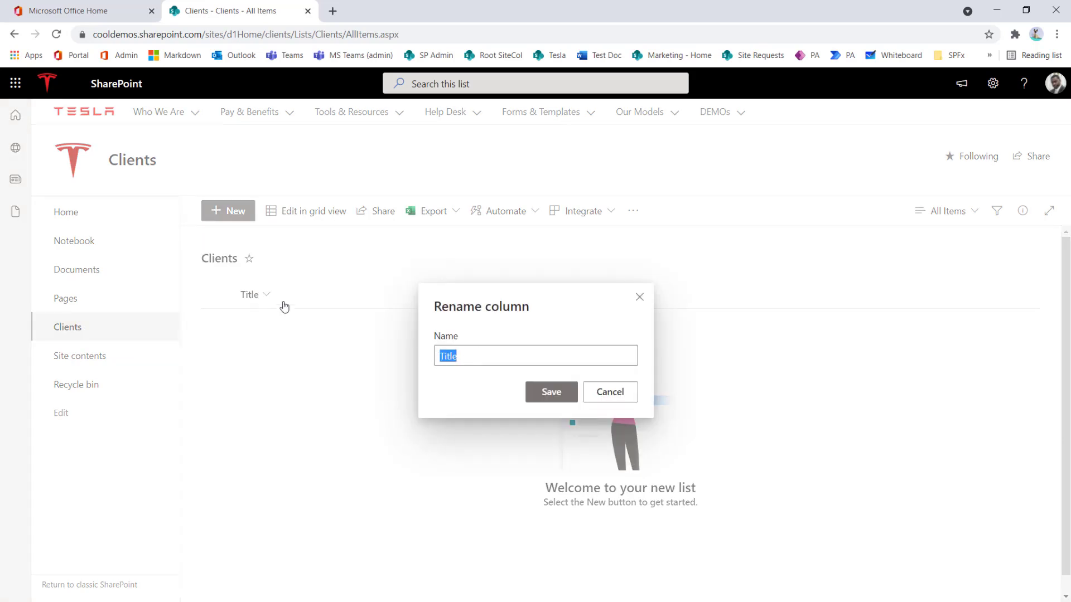
left_click(610, 391)
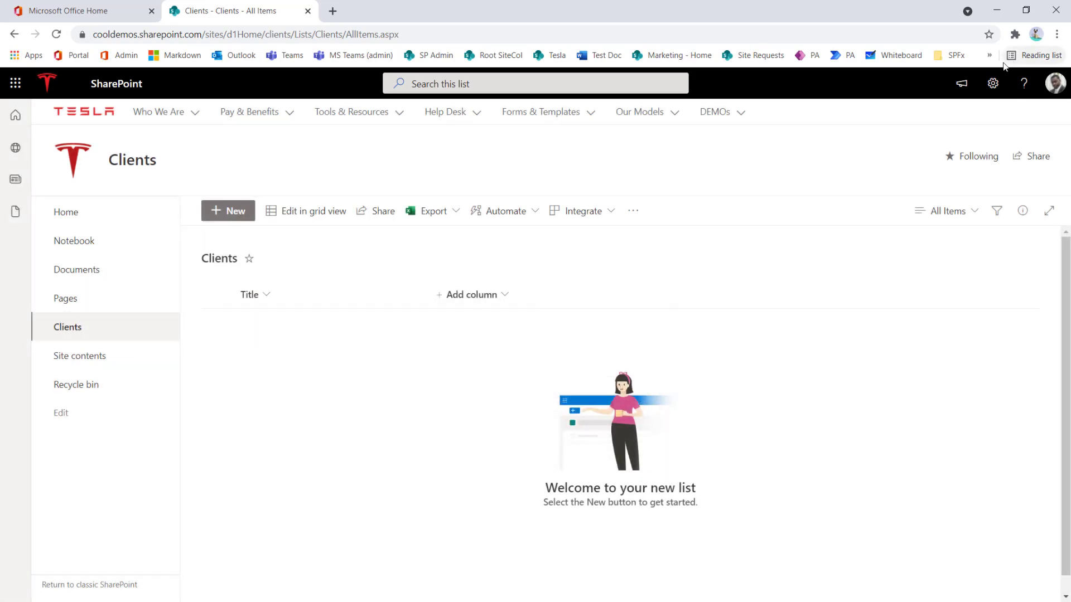
Rename the Title column to Full Name through the list settings, save it and return to the Clients list.
left_click(995, 88)
left_click(907, 222)
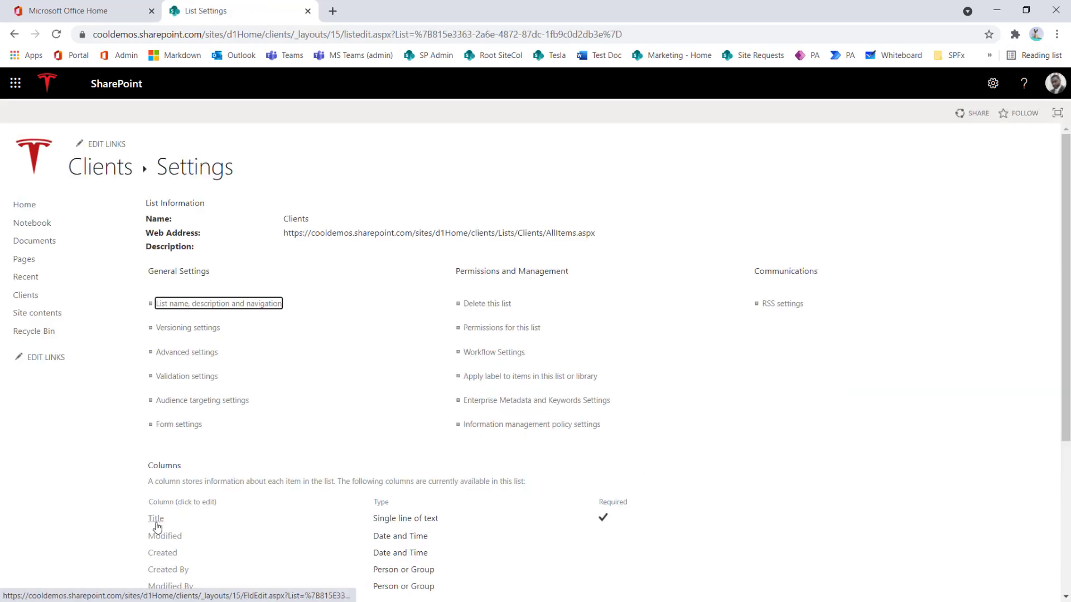
left_click(157, 519)
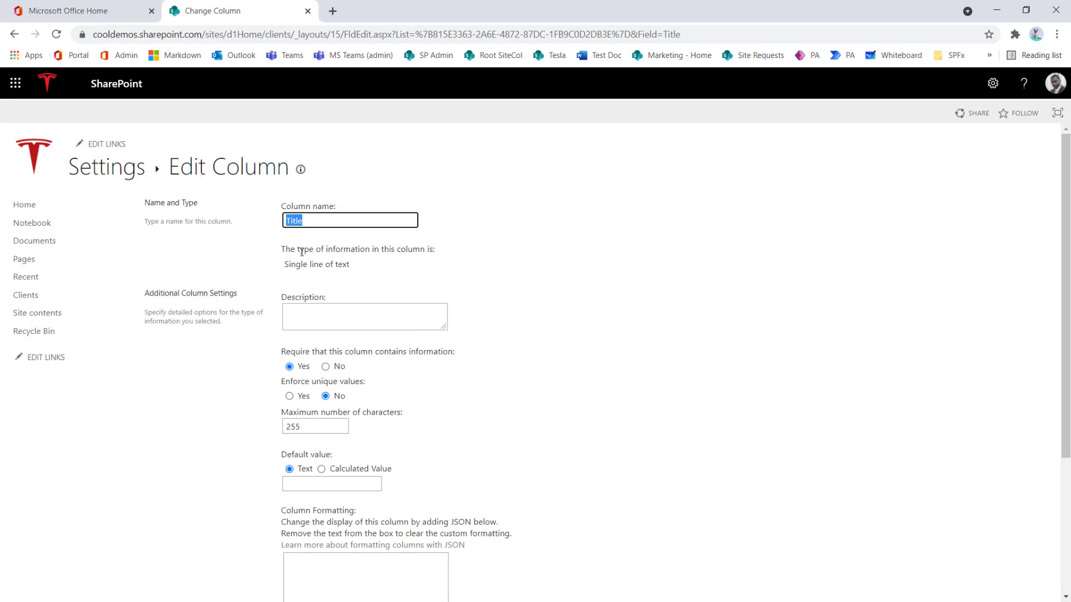
type("Full Name")
scroll(897, 535, "down", 3)
left_click(966, 530)
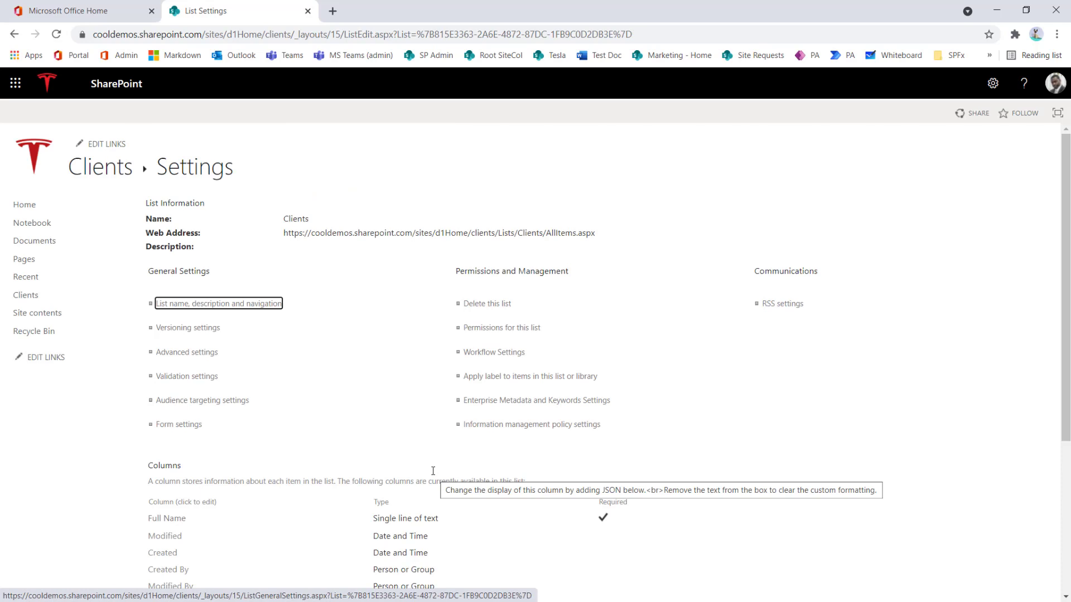
left_click(92, 167)
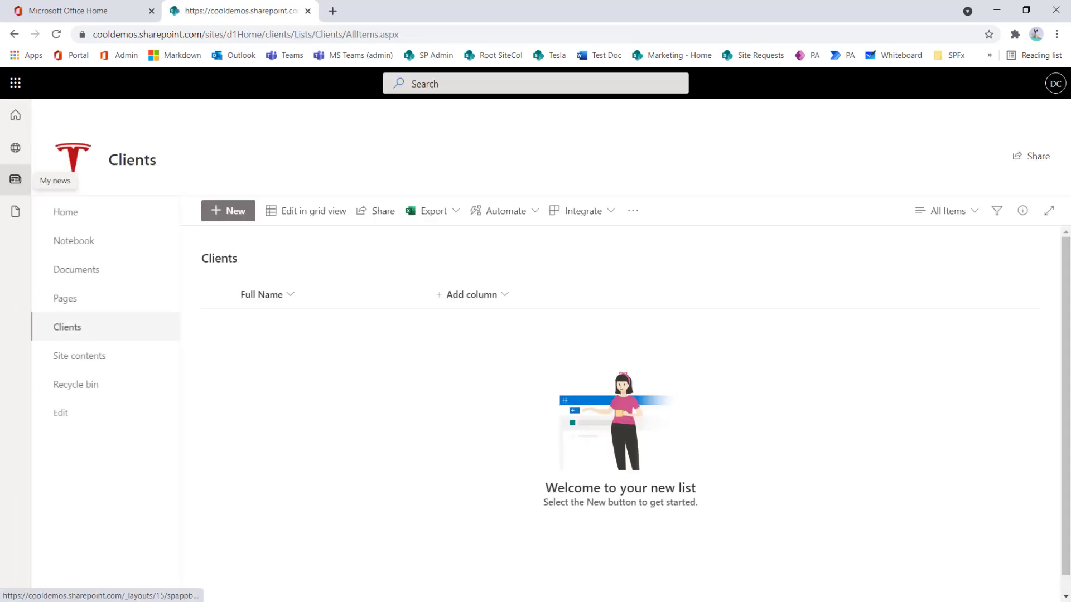
Check the internal and display names of the fName column on the schema's Client sheet in Excel, then return to SharePoint.
key("alt+Tab")
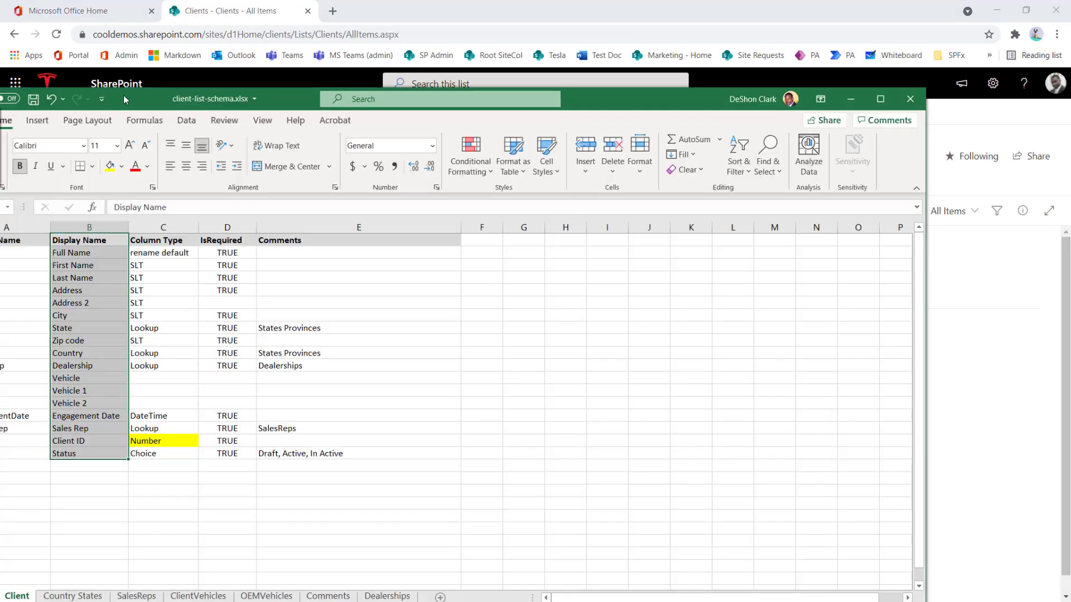
left_click_drag(124, 99, 232, 104)
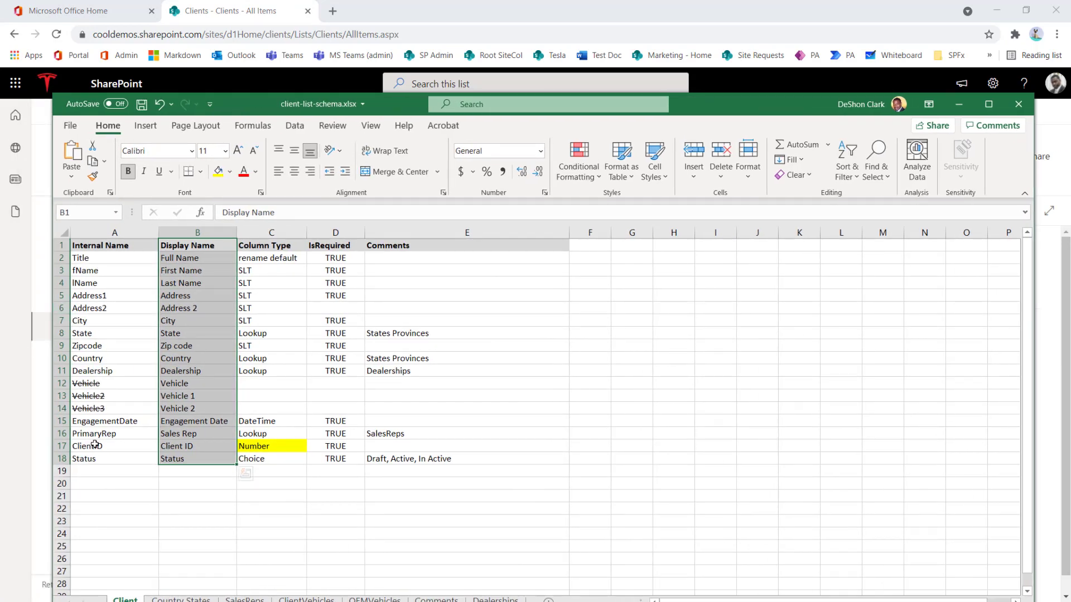
left_click(90, 271)
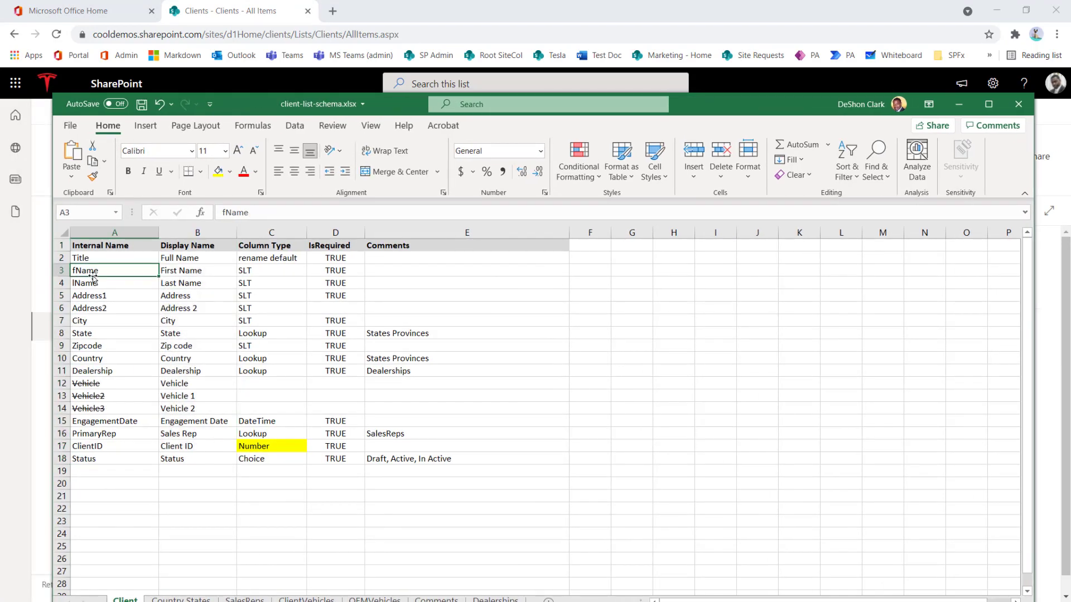
left_click(185, 271)
left_click_drag(334, 104, 43, 99)
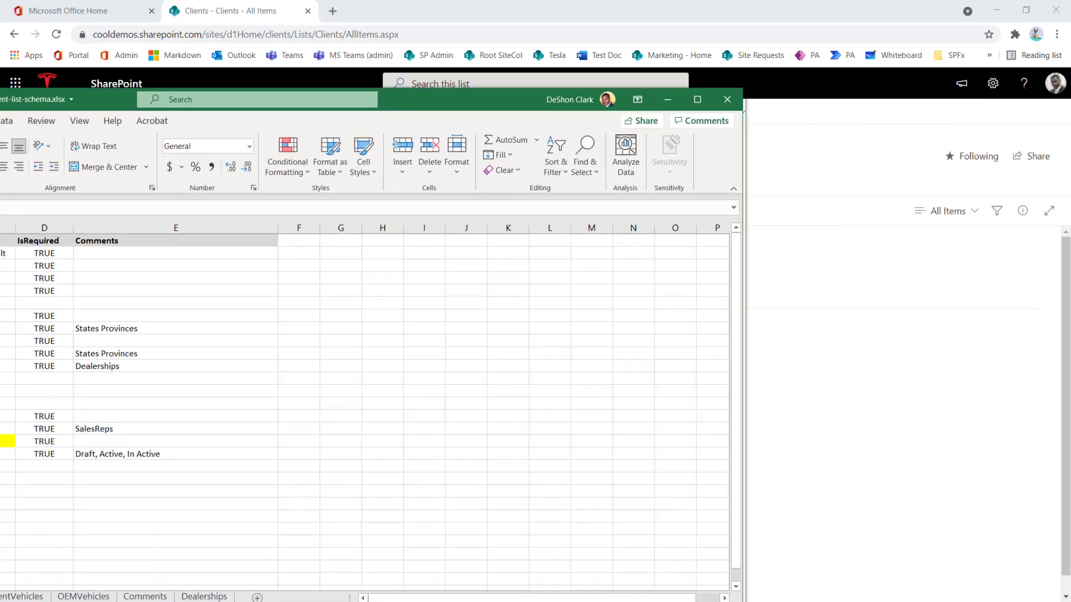
left_click(831, 195)
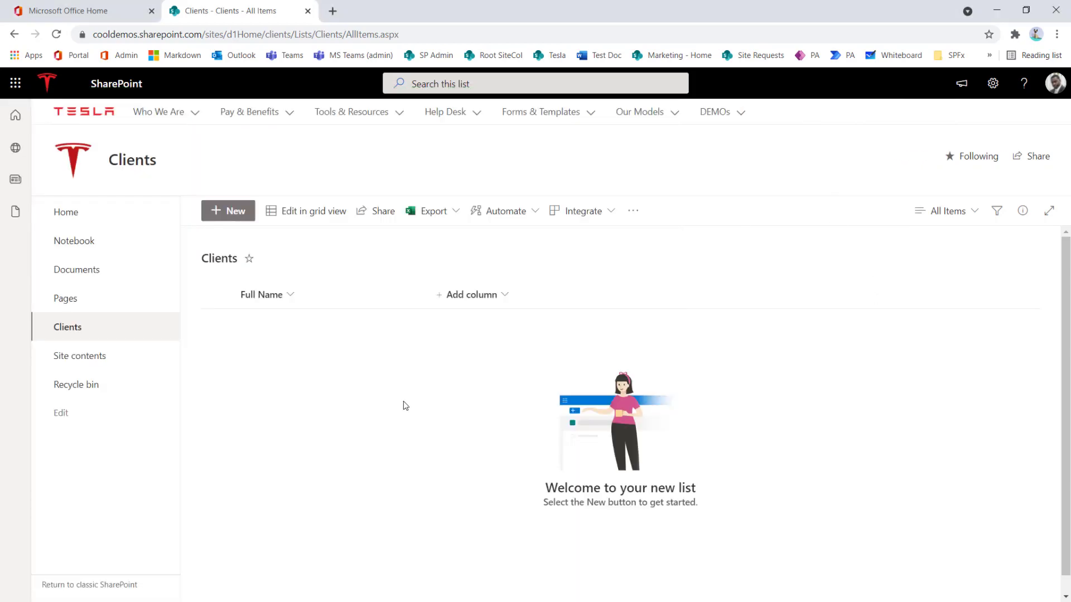
Add a single line of text column named fName to the Clients list and save it.
left_click(492, 306)
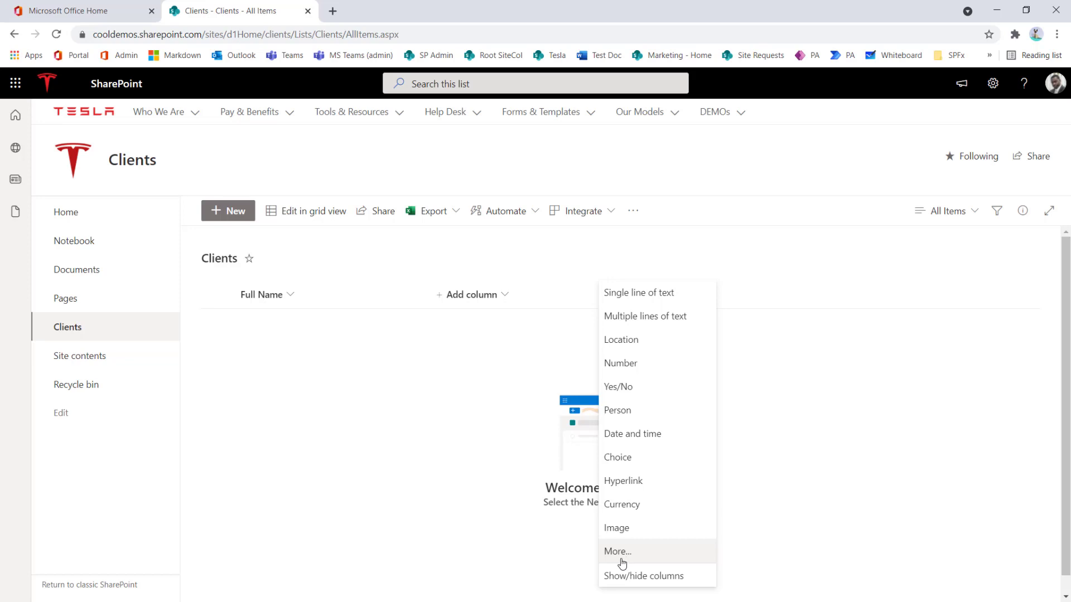
left_click(642, 299)
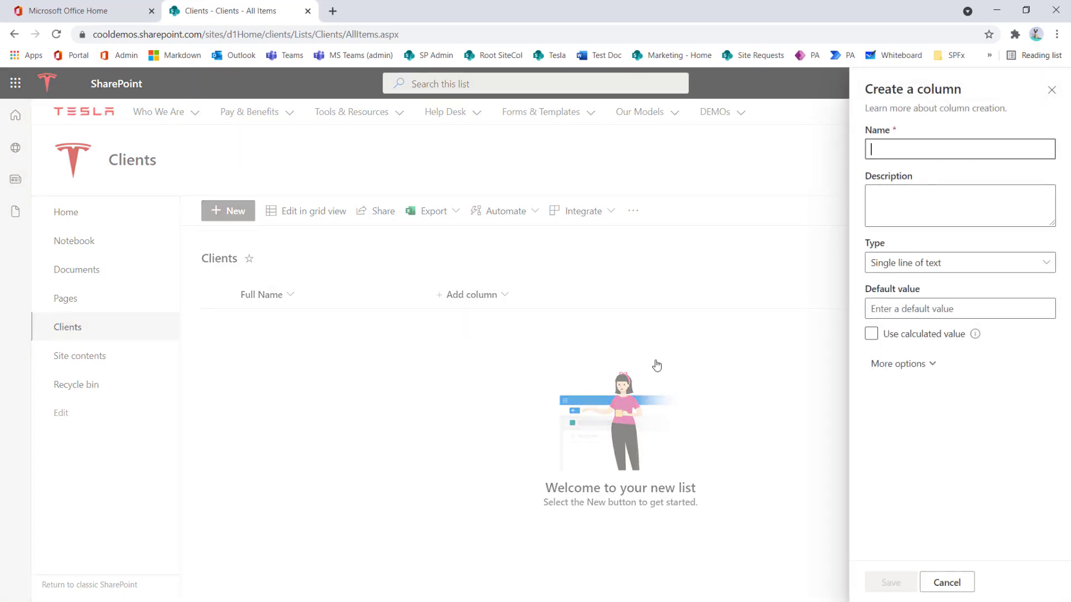
type("fNmw")
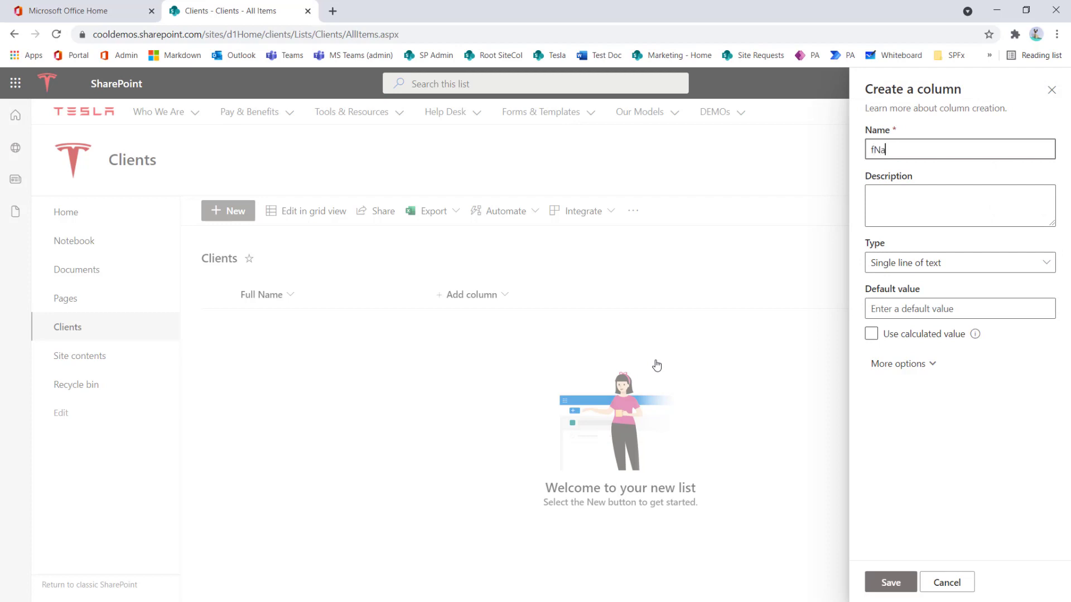
type("me")
left_click(897, 582)
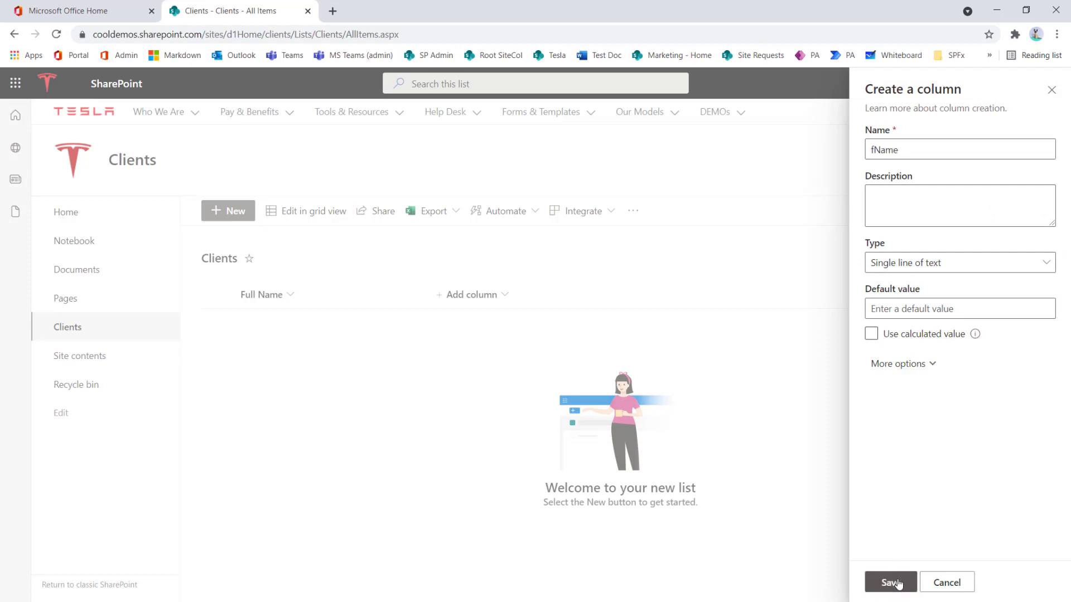
Rename the fName column's display name to First Name and save the change.
left_click(451, 294)
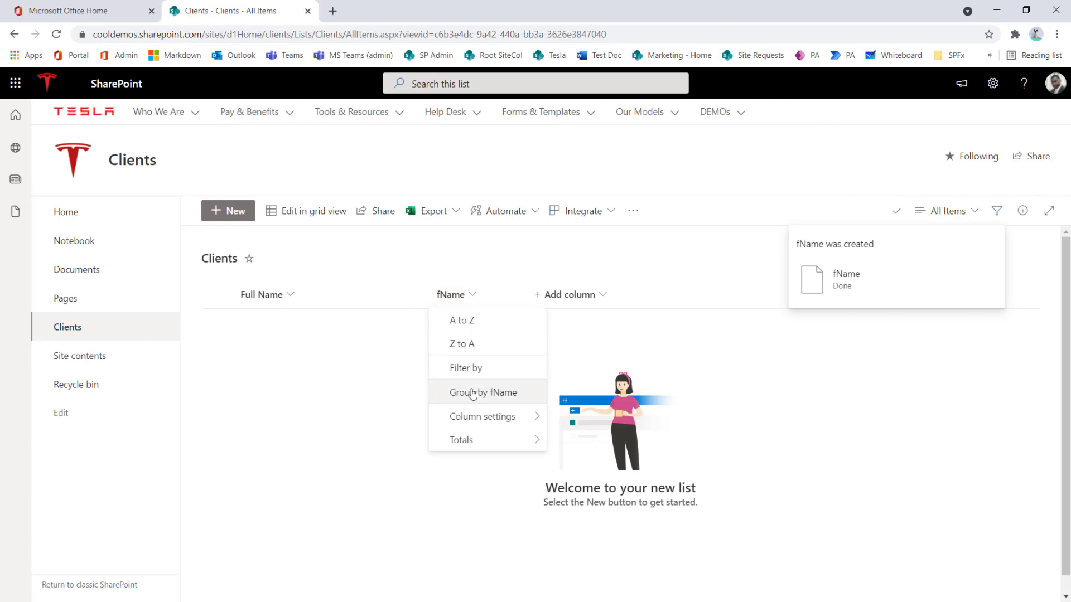
mouse_move(491, 415)
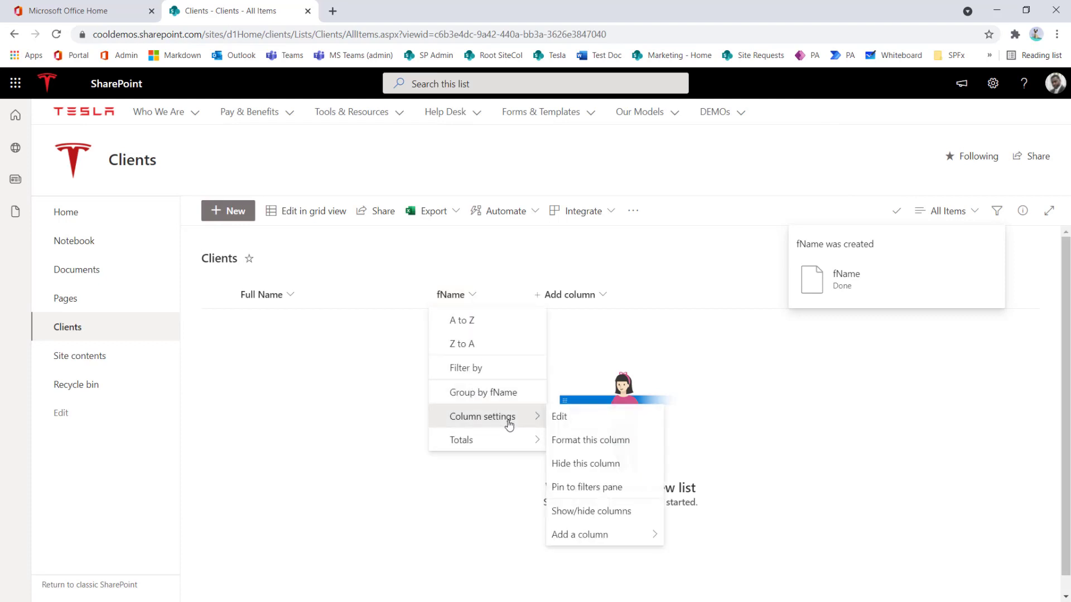
left_click(571, 422)
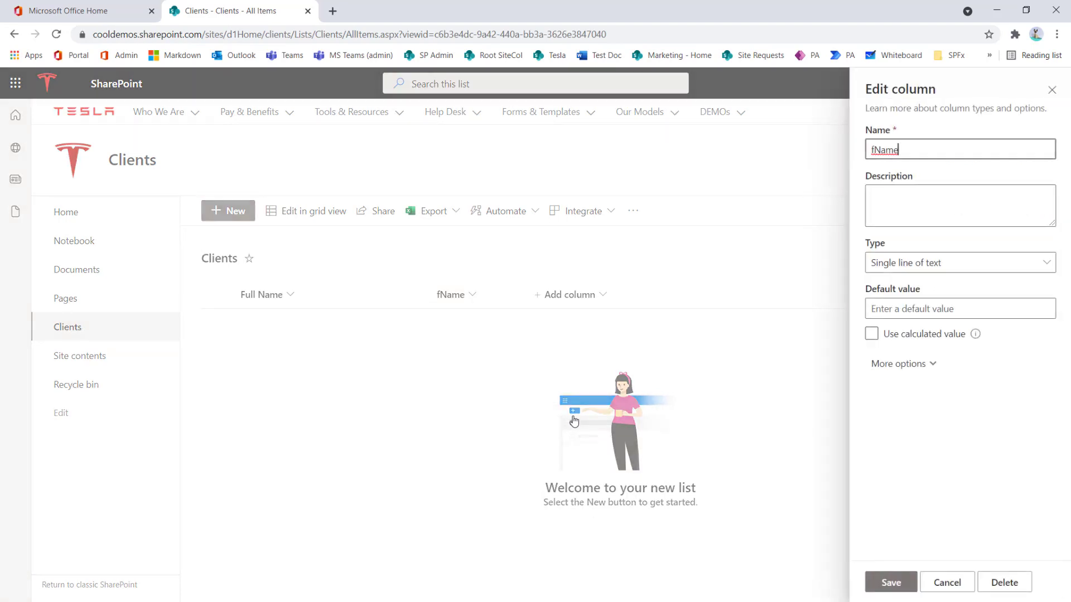
left_click_drag(912, 149, 824, 156)
type("Fi")
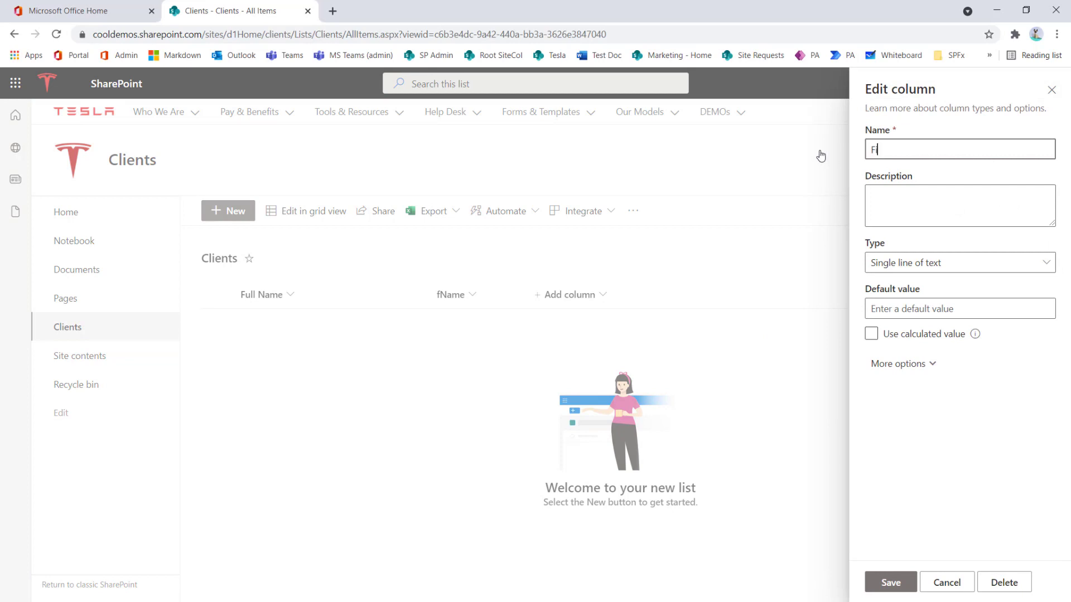
type("rst Name")
left_click(890, 582)
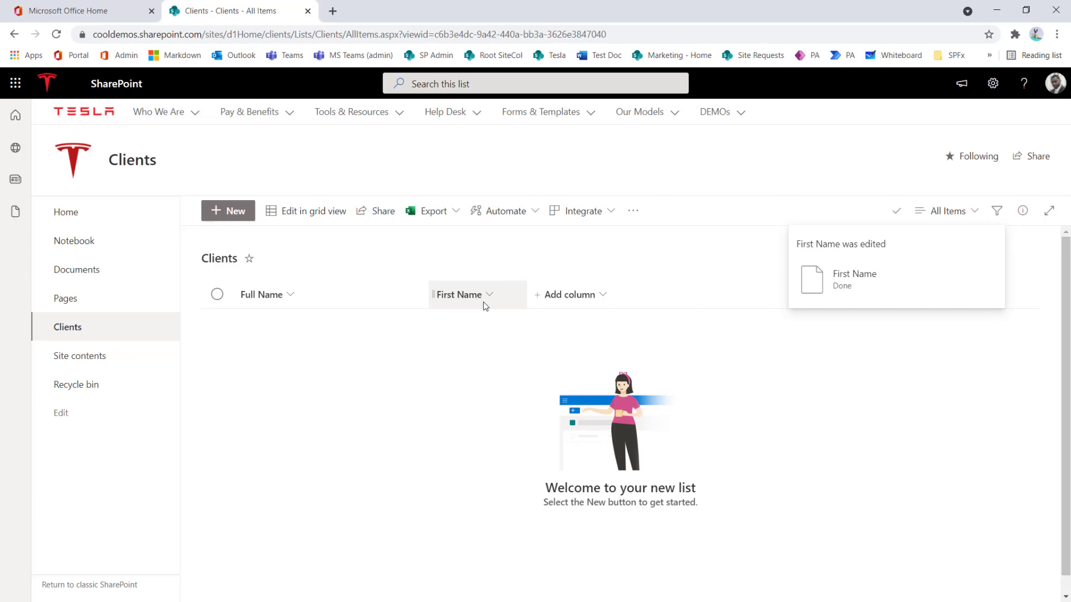
Sort the Clients list by First Name from A to Z and inspect the sort field's internal name in the page address.
left_click(992, 84)
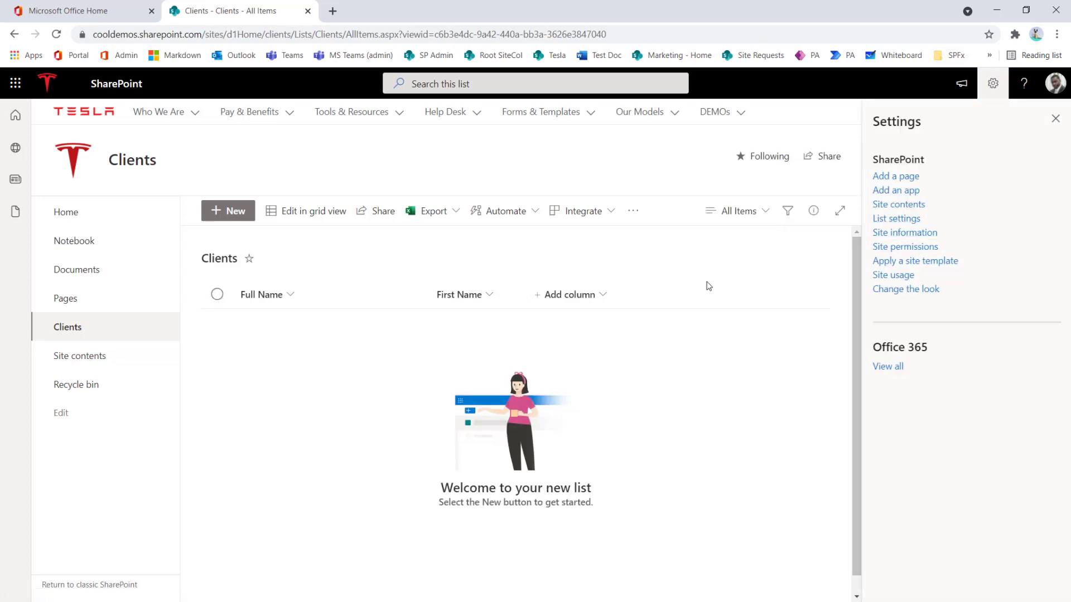
left_click(483, 298)
left_click(474, 325)
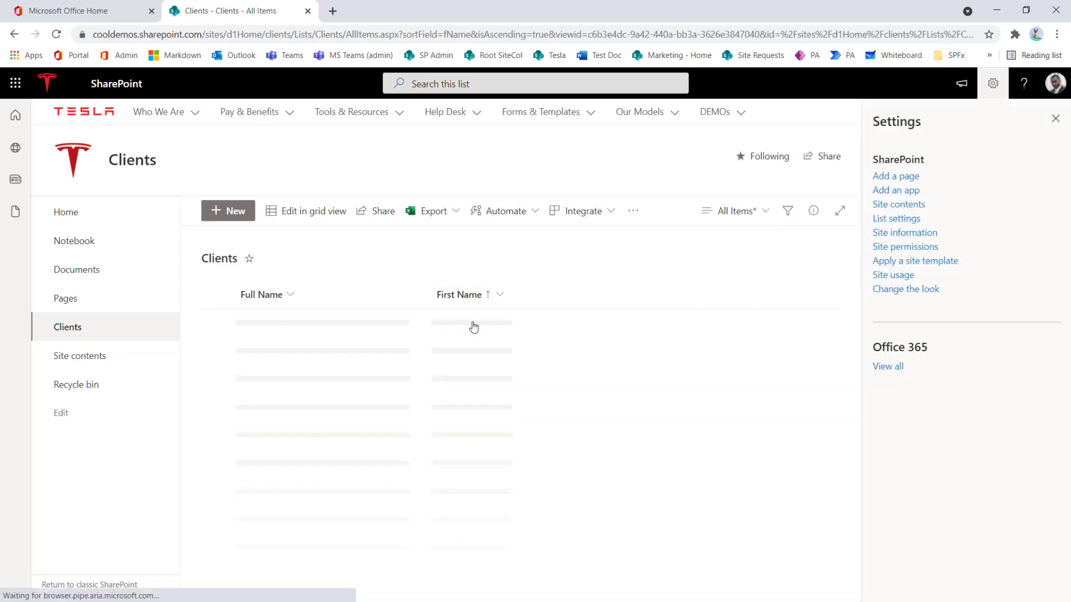
double_click(428, 31)
left_click(473, 34)
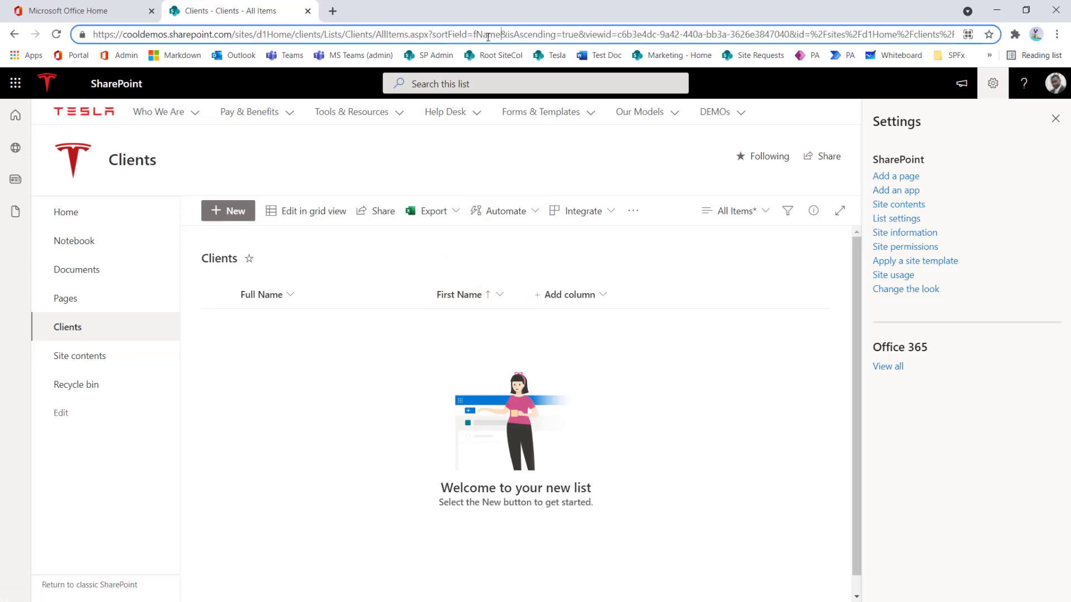
double_click(488, 35)
Open the First Name column from the list settings and check its internal field name in the page address.
left_click(896, 219)
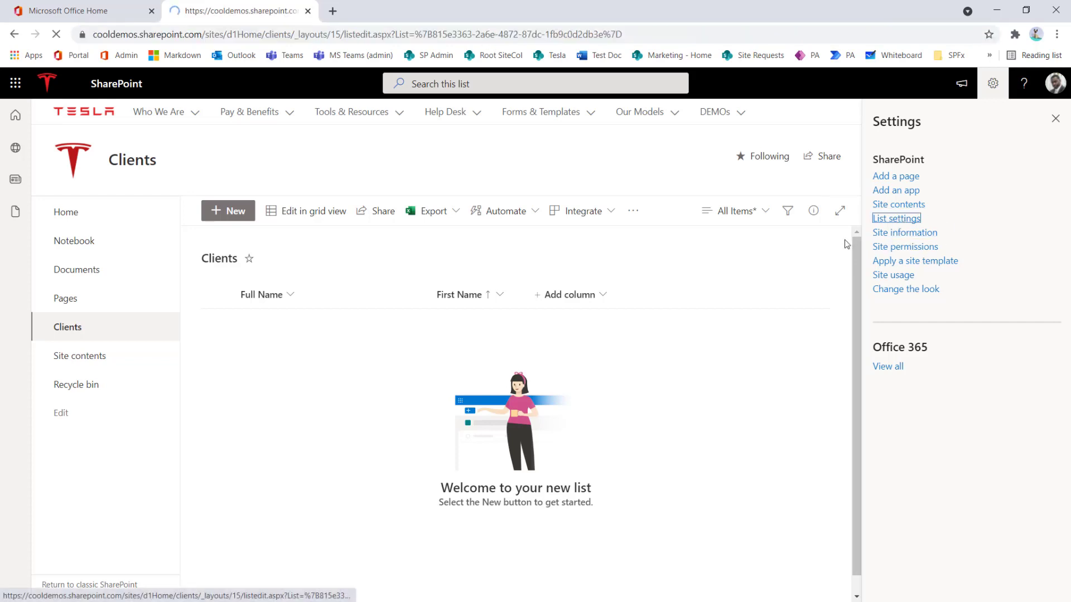
scroll(484, 423, "down", 1)
scroll(484, 423, "down", 3)
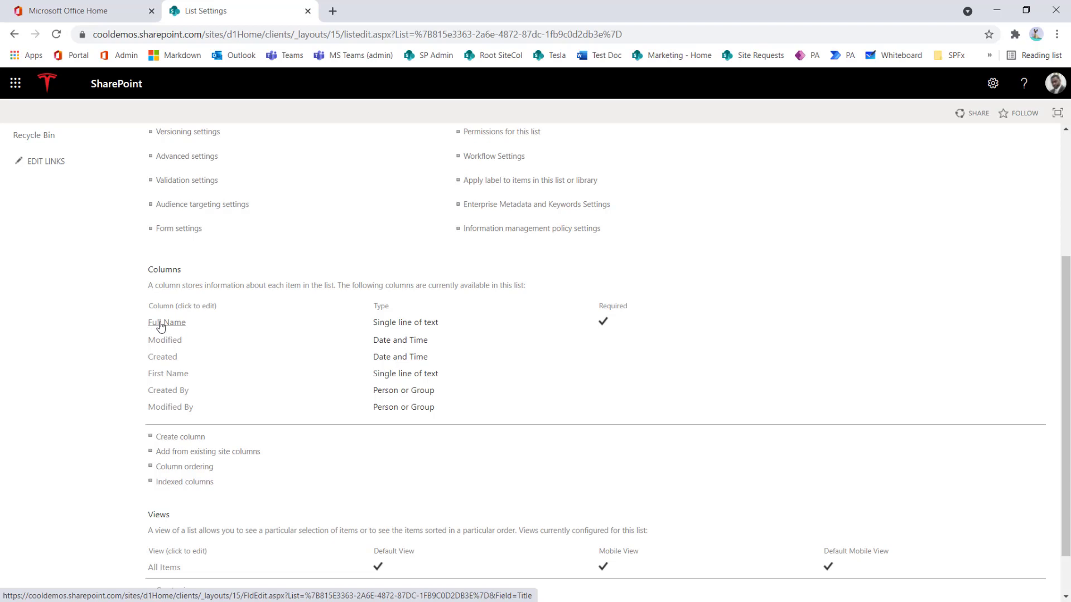
left_click(170, 378)
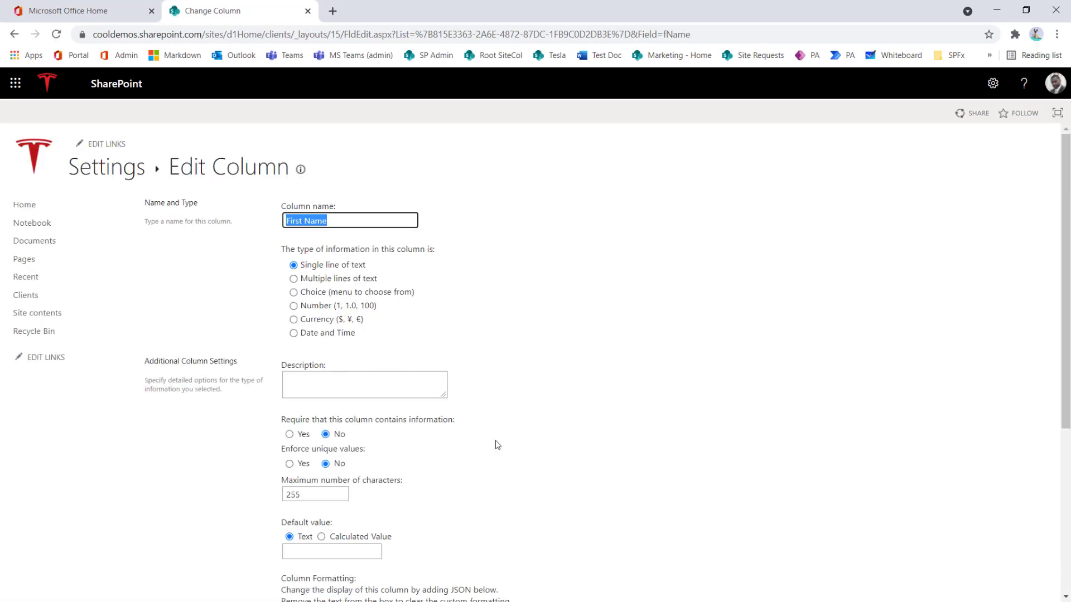
left_click(615, 30)
double_click(676, 32)
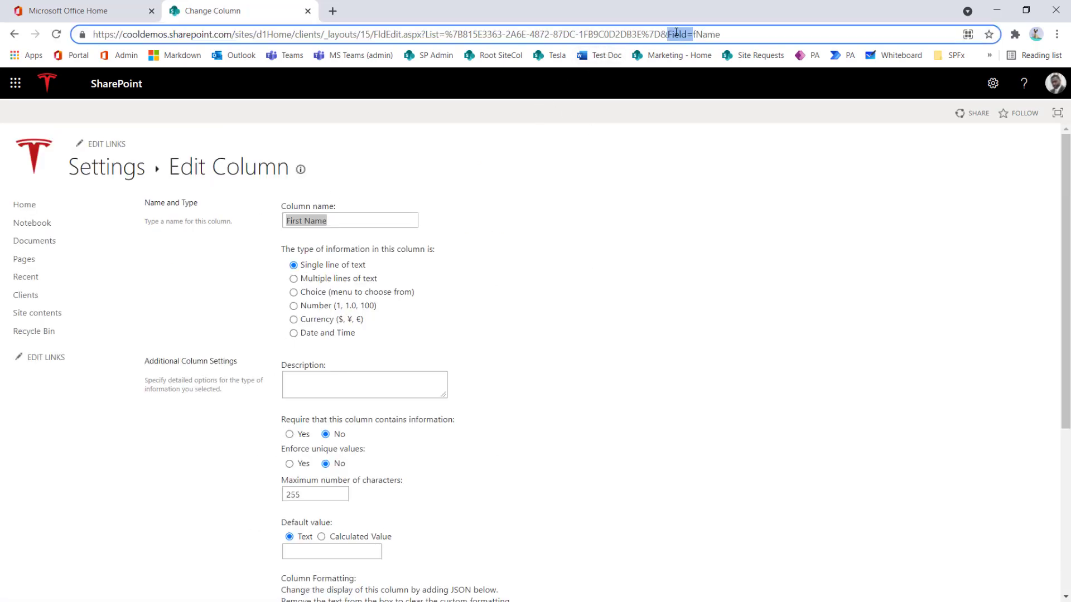
double_click(713, 35)
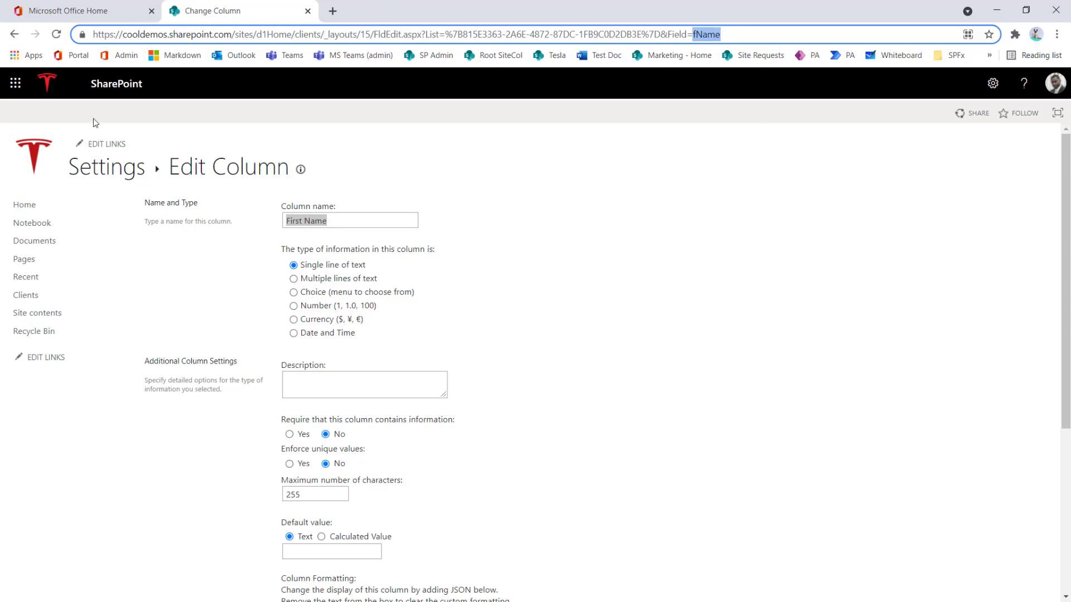
Look across the Clients list's columns and switch to Excel to check the Lookup rows and the ClientID row on the Client sheet.
key("alt+Tab")
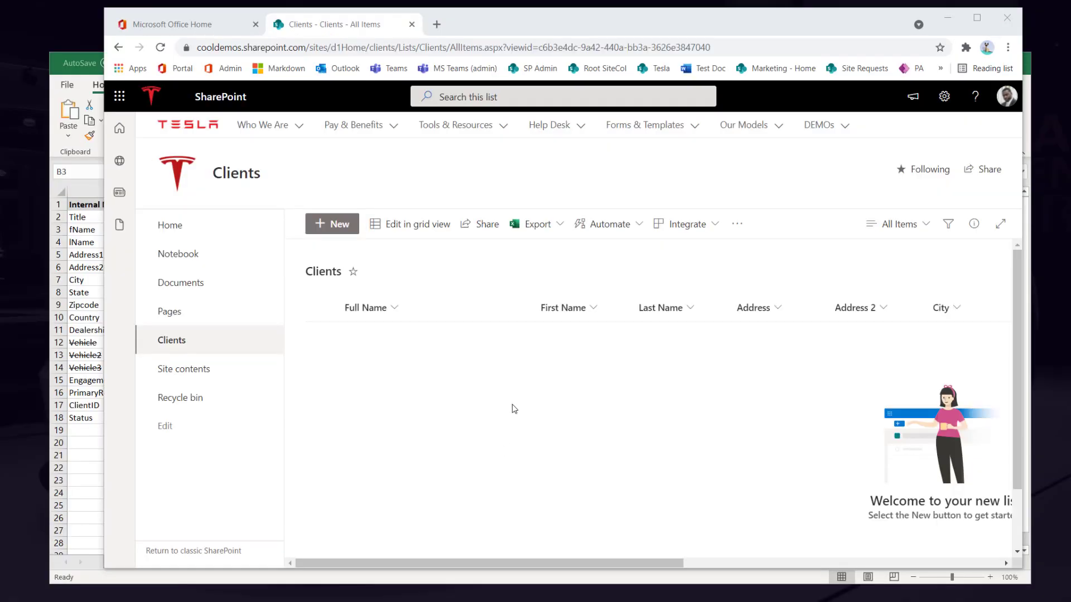
left_click_drag(523, 564, 761, 557)
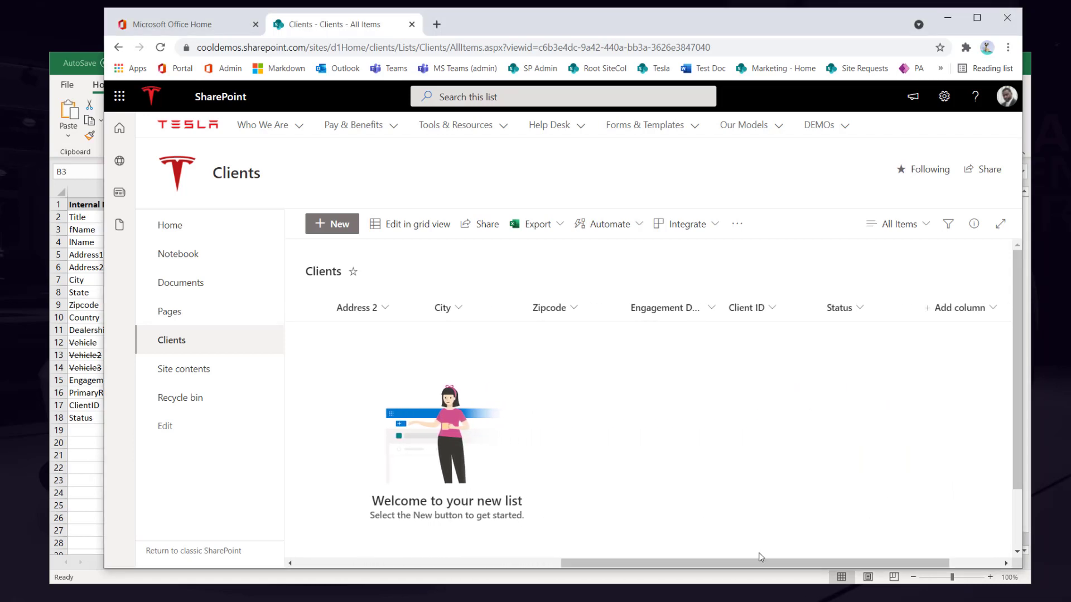
left_click(91, 566)
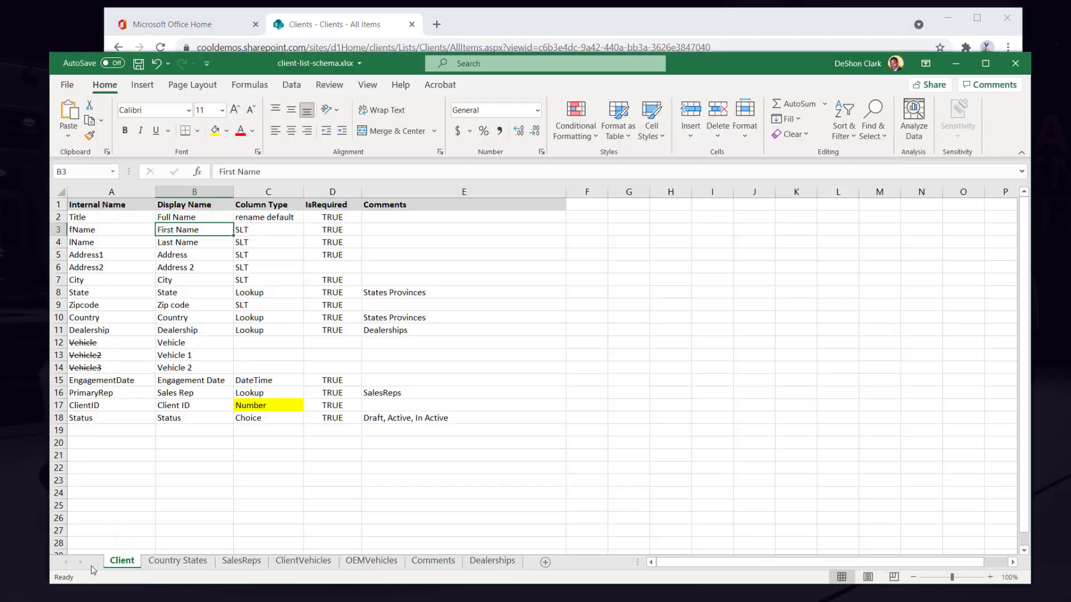
left_click(265, 396)
left_click(261, 319)
left_click(260, 330)
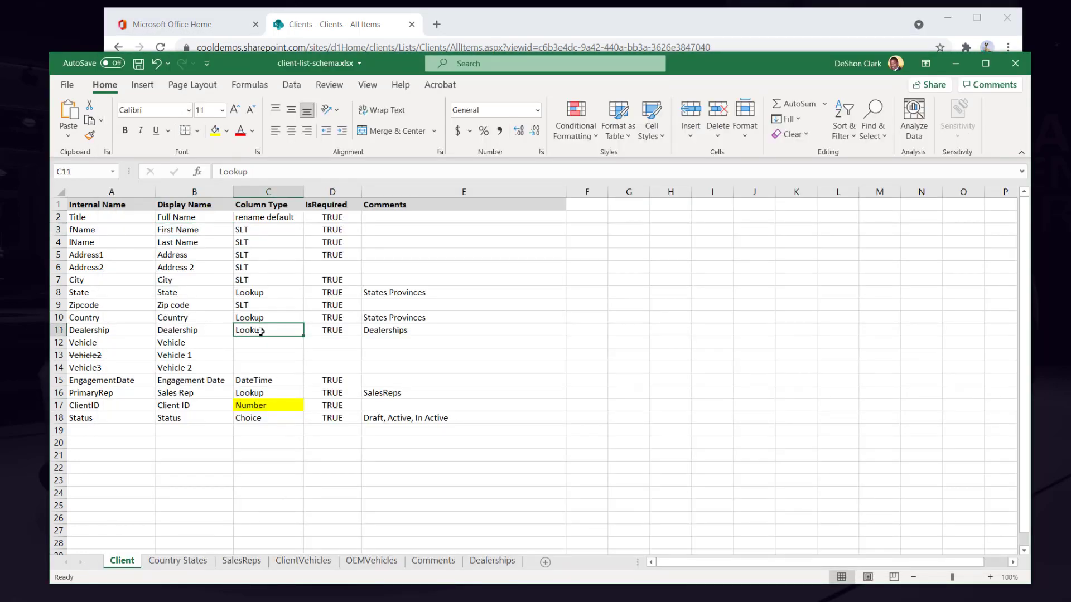
left_click(266, 291)
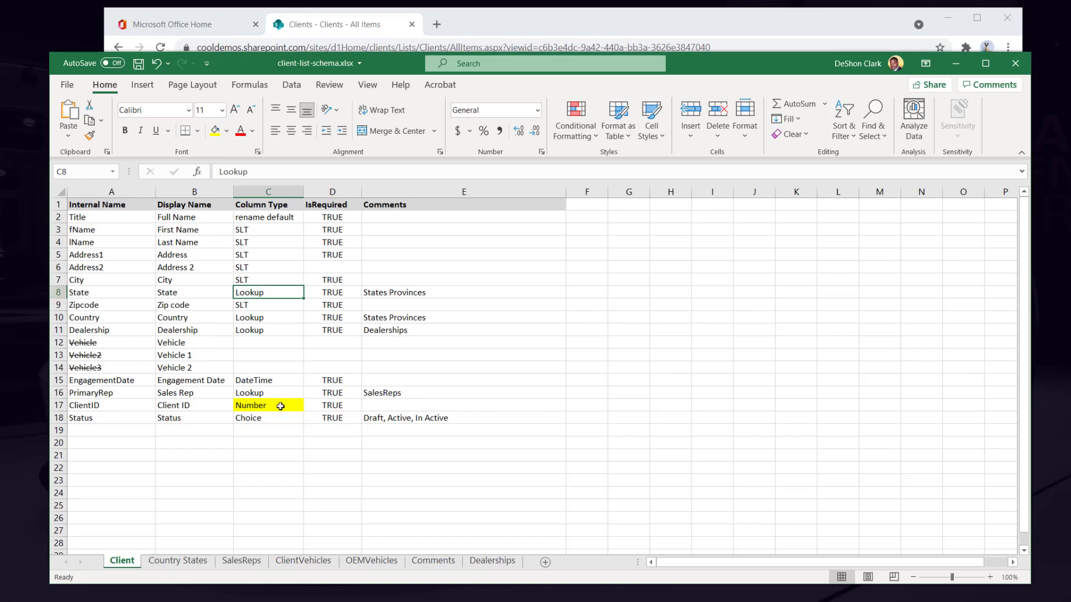
left_click(266, 394)
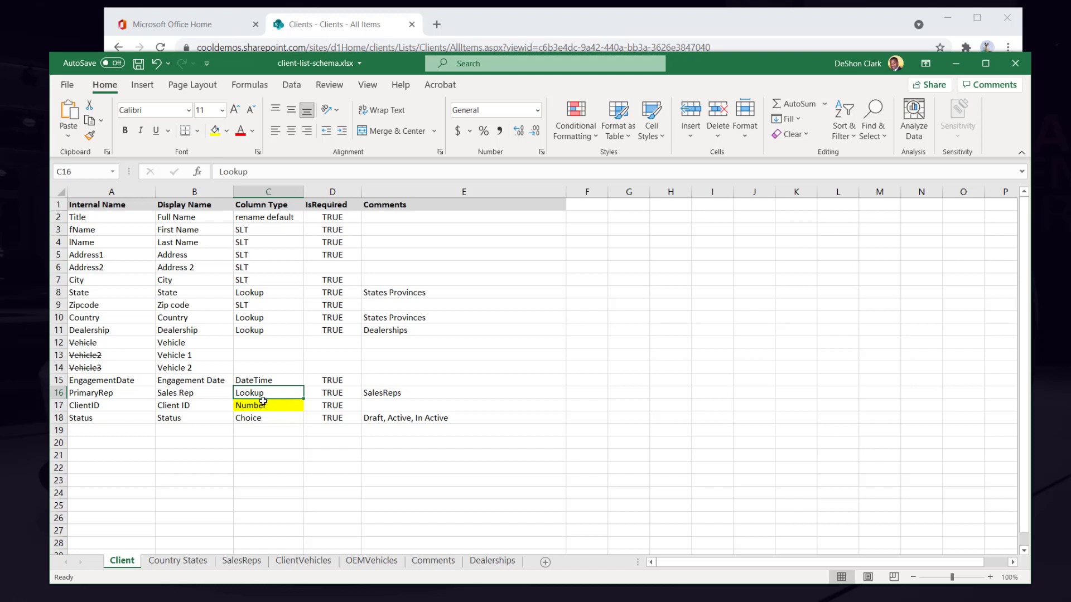
left_click(99, 406)
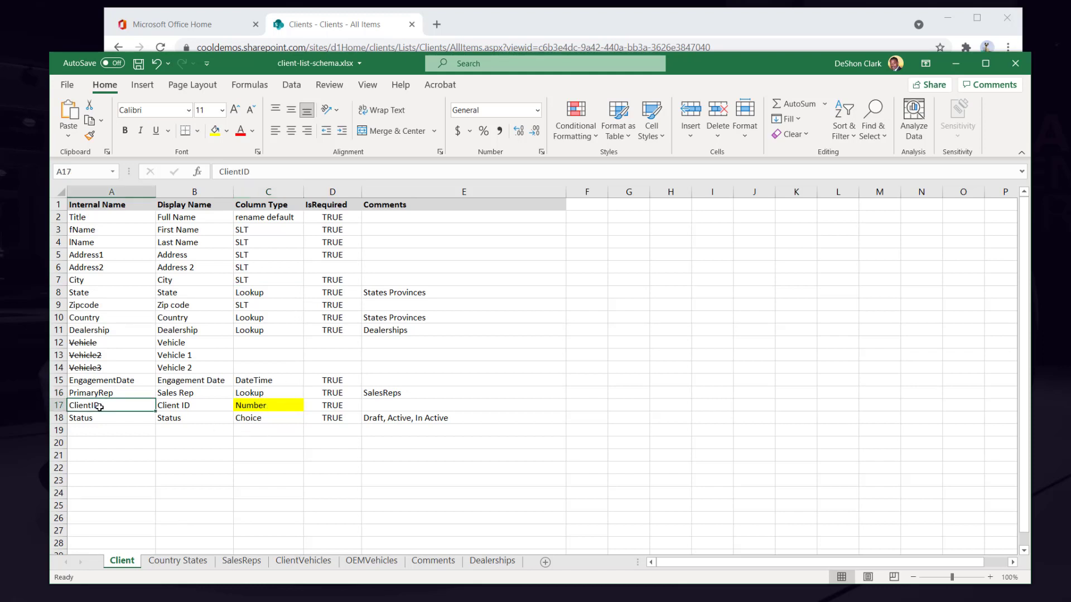
Return to the Clients list in SharePoint, open the Client ID column for editing and turn off its thousands separator.
left_click(527, 25)
left_click_drag(624, 561, 691, 566)
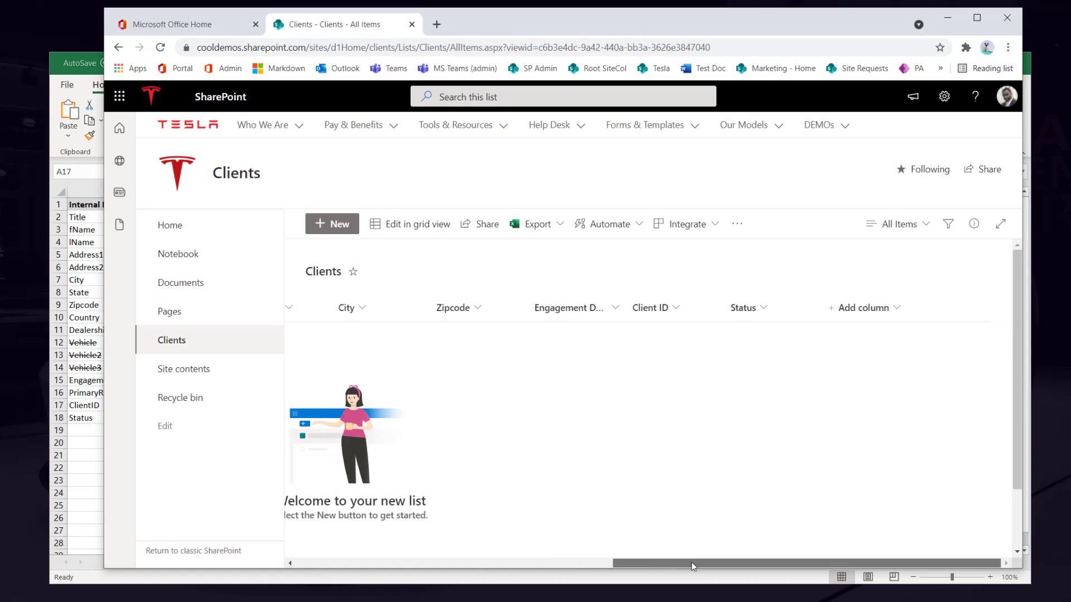
left_click(676, 313)
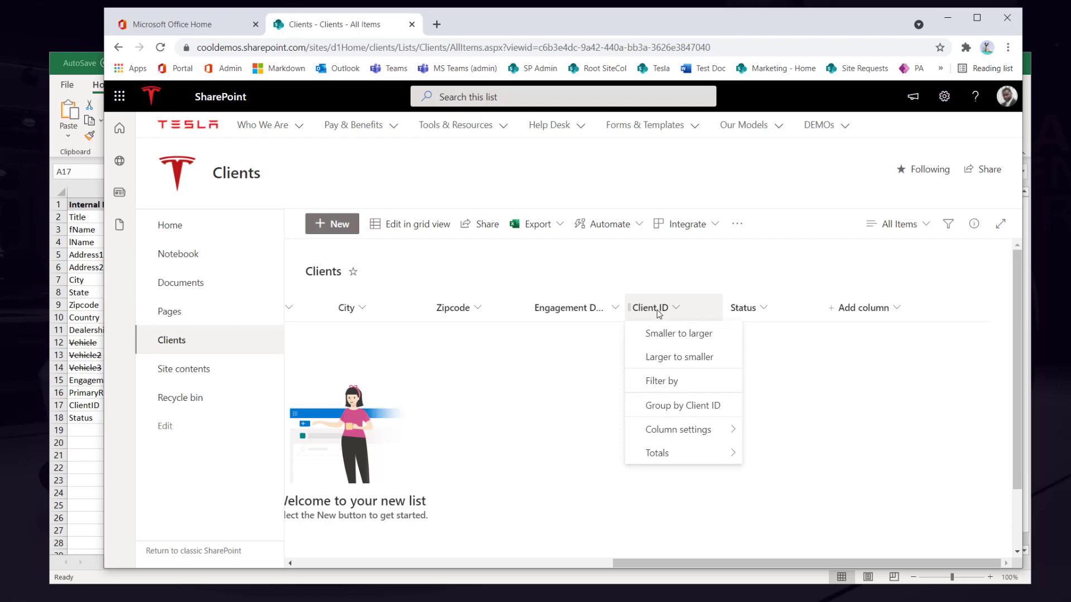
mouse_move(724, 429)
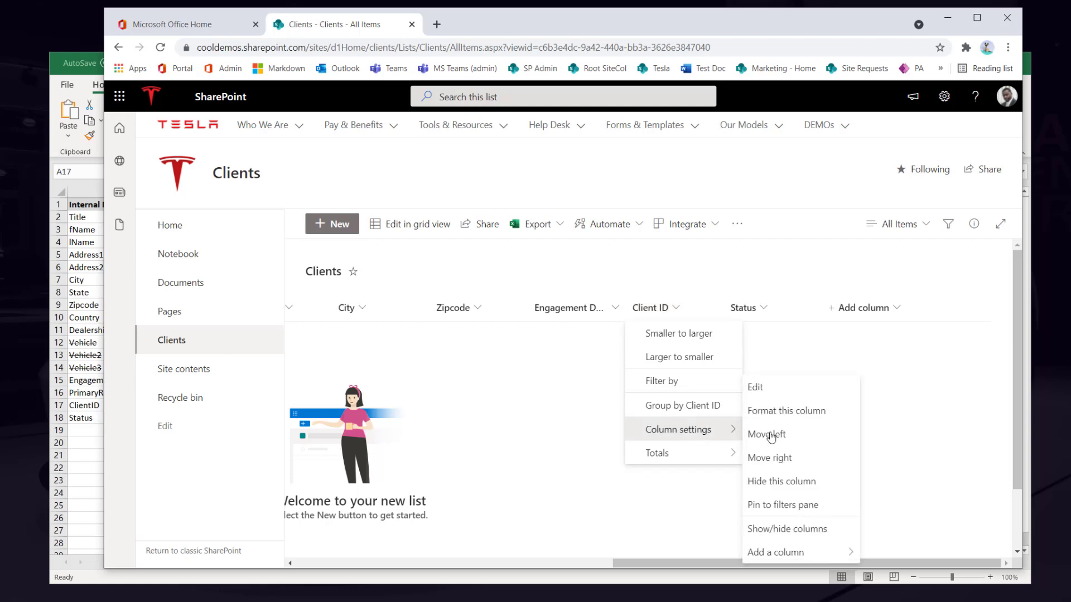
left_click(779, 396)
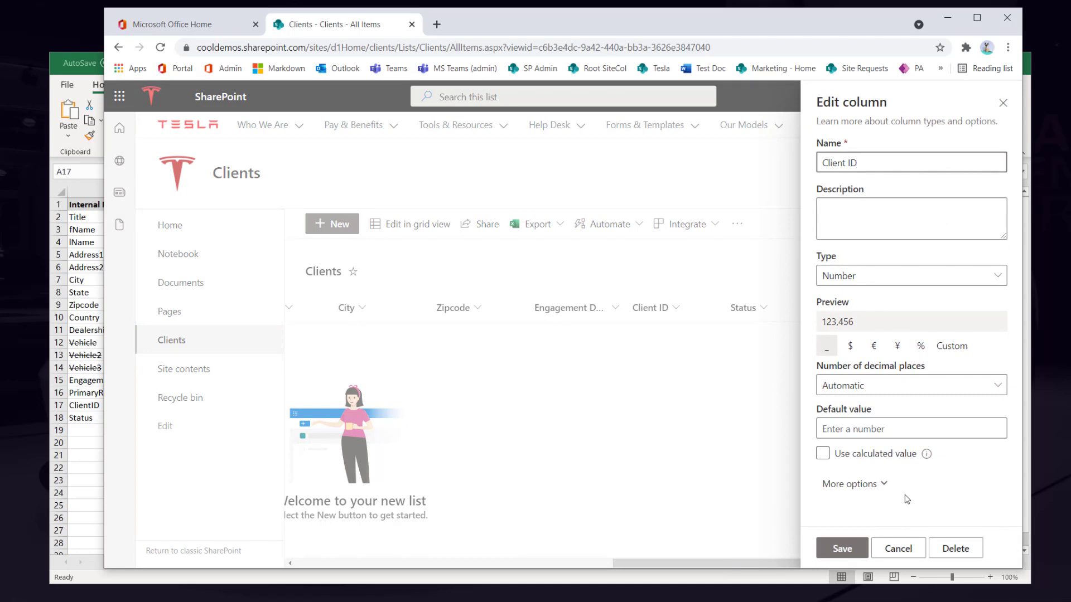
left_click(882, 484)
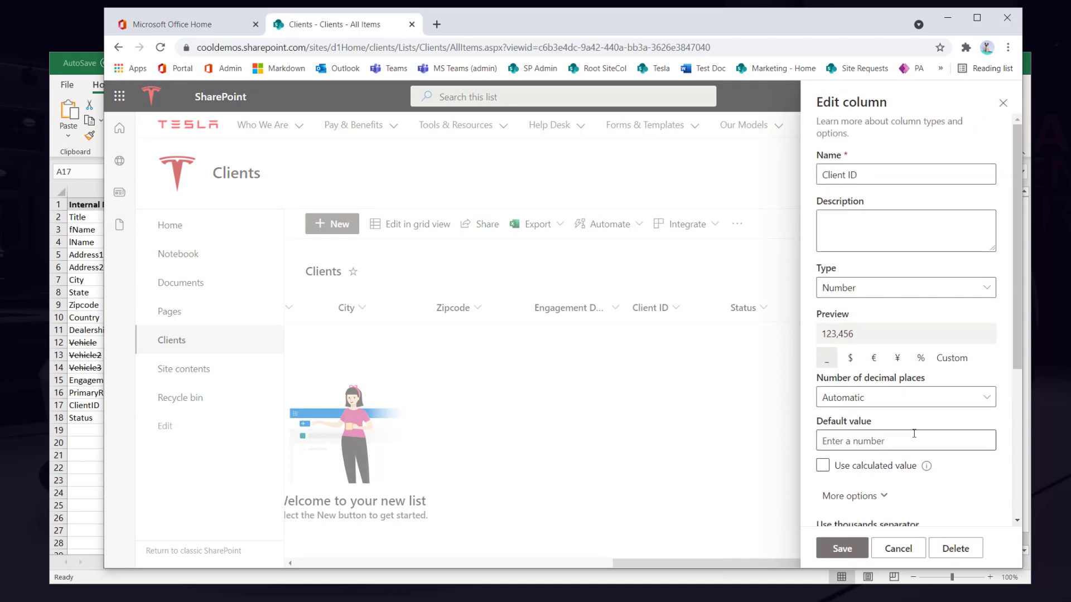
scroll(914, 433, "down", 5)
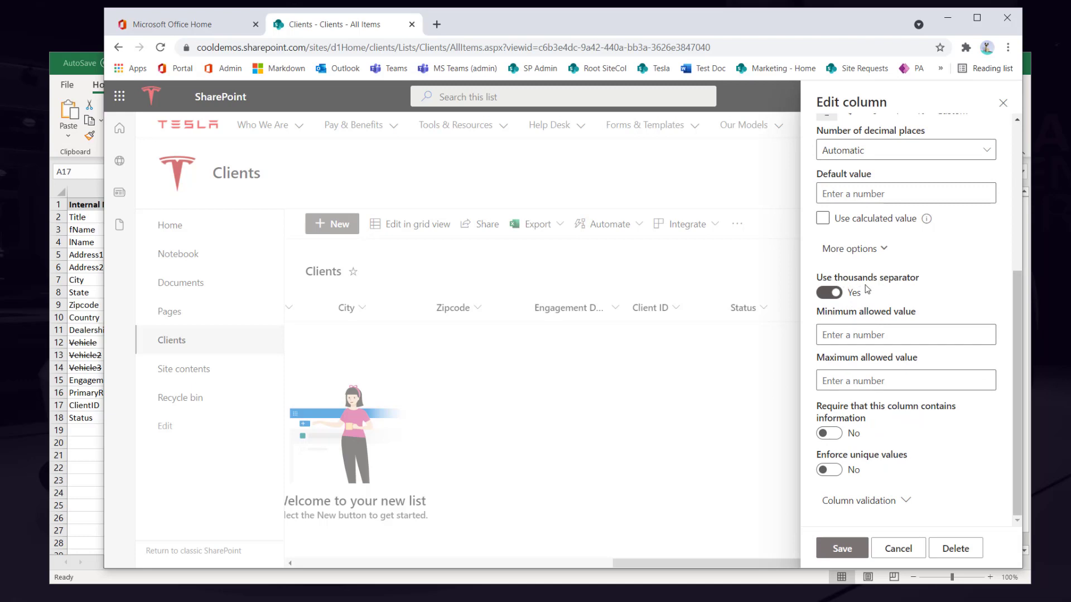
left_click(817, 296)
Set the Client ID column's number of decimal places to 0 and review its other number options.
scroll(853, 215, "up", 1)
left_click(851, 217)
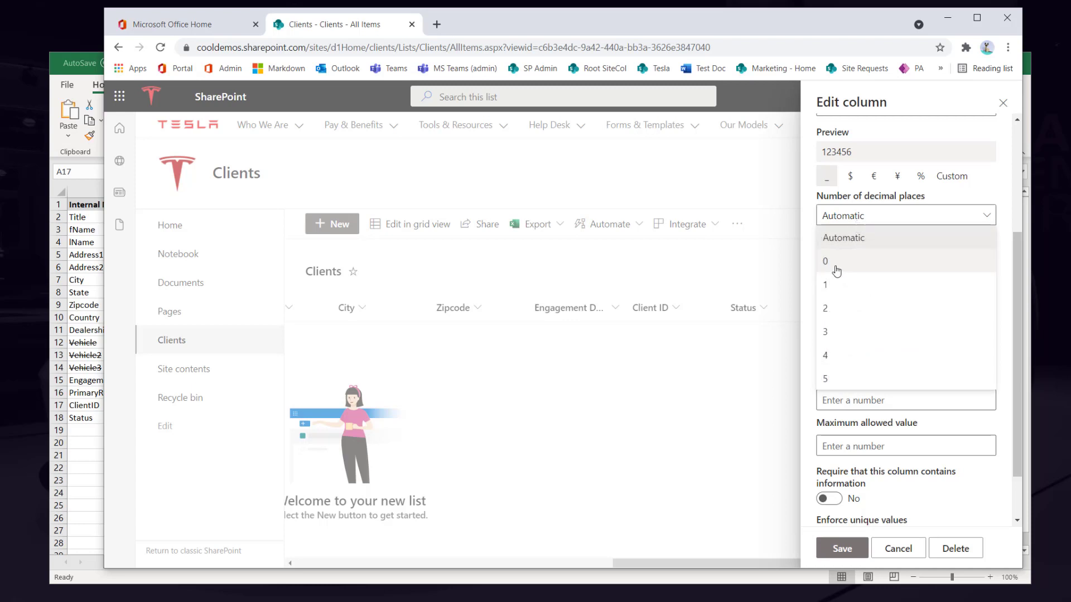
left_click(853, 260)
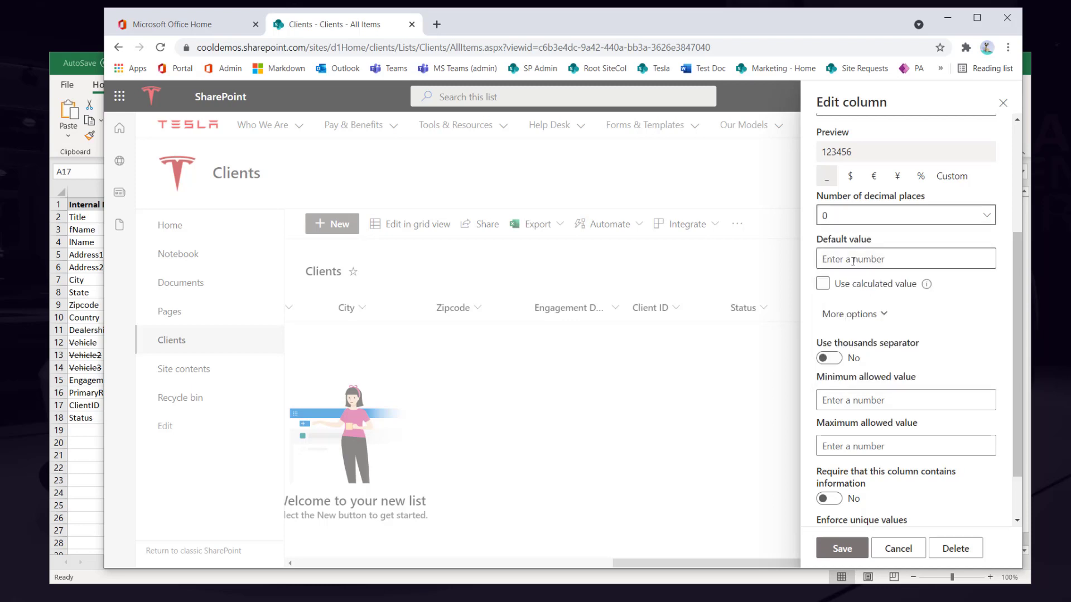
scroll(888, 279, "up", 2)
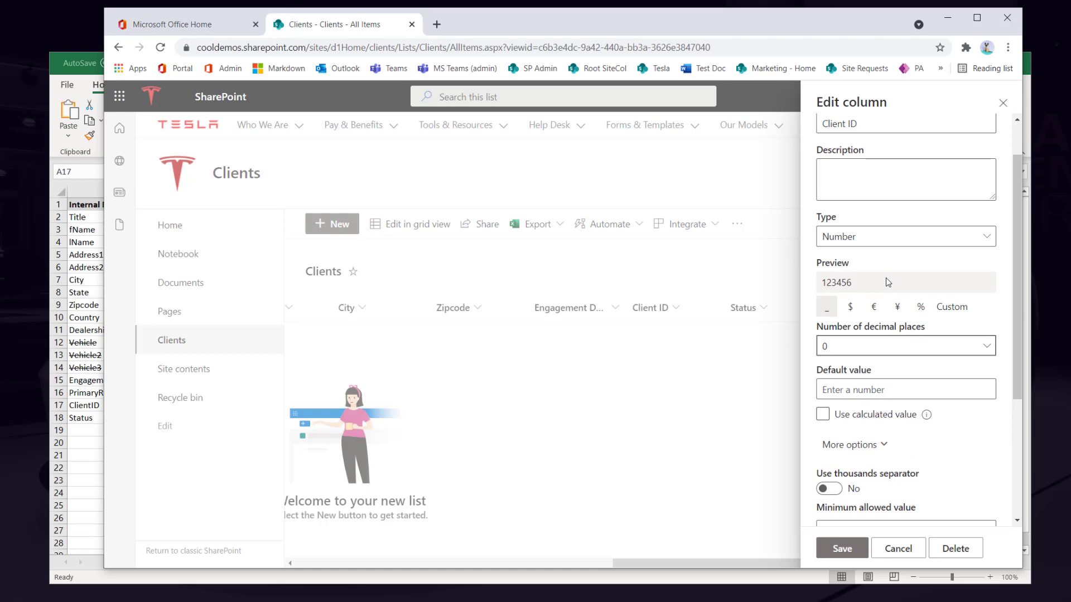
scroll(871, 251, "down", 3)
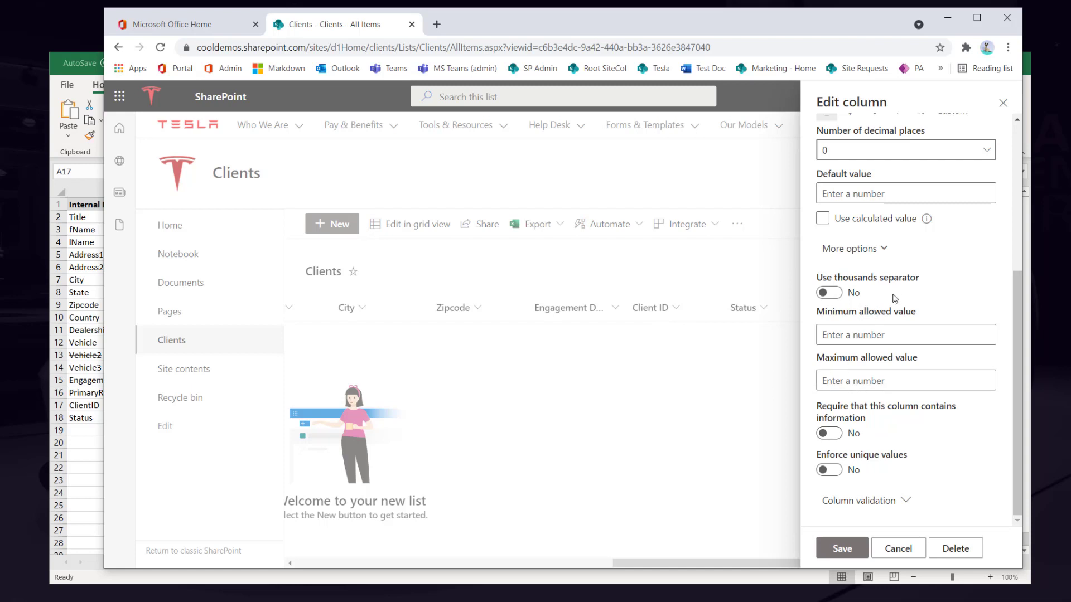
scroll(884, 302, "up", 2)
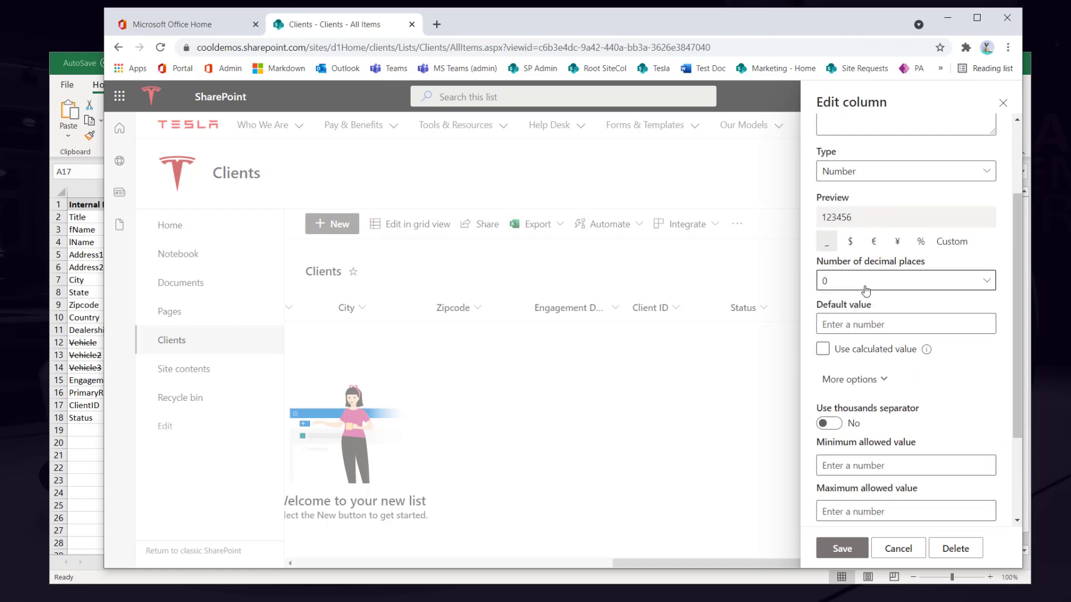
Recheck the Client ID column's settings, save the edited column and look back across the list's columns.
scroll(865, 289, "up", 2)
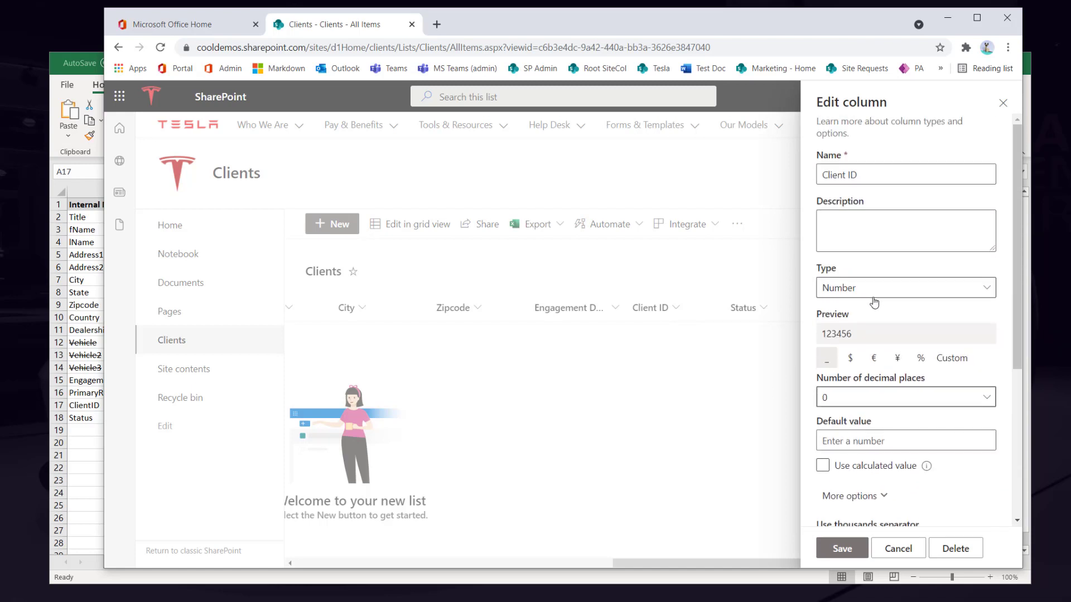
scroll(874, 303, "down", 5)
left_click(842, 548)
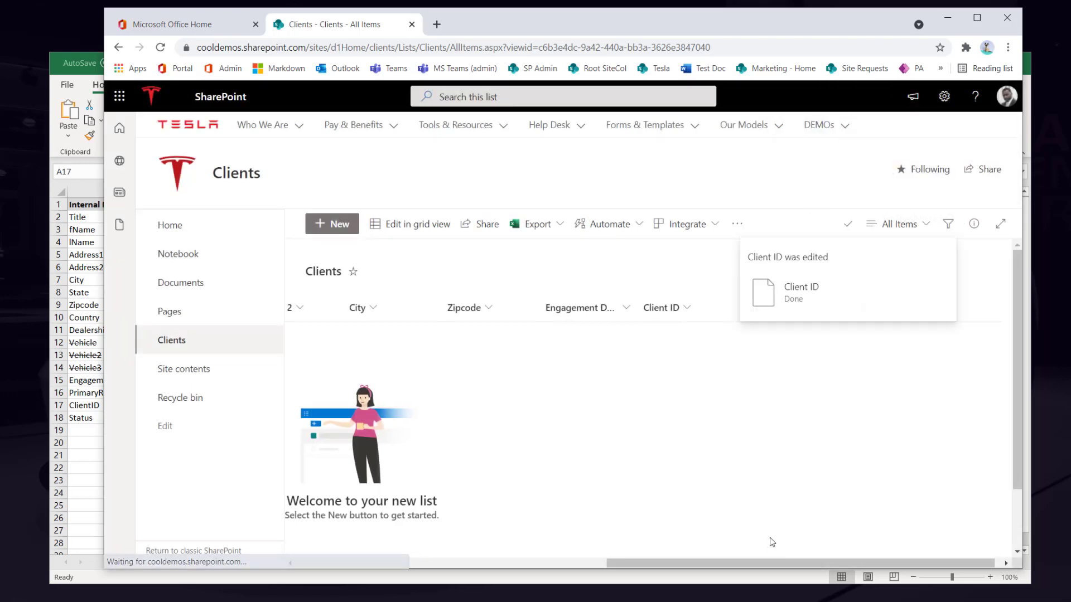
left_click_drag(685, 563, 593, 564)
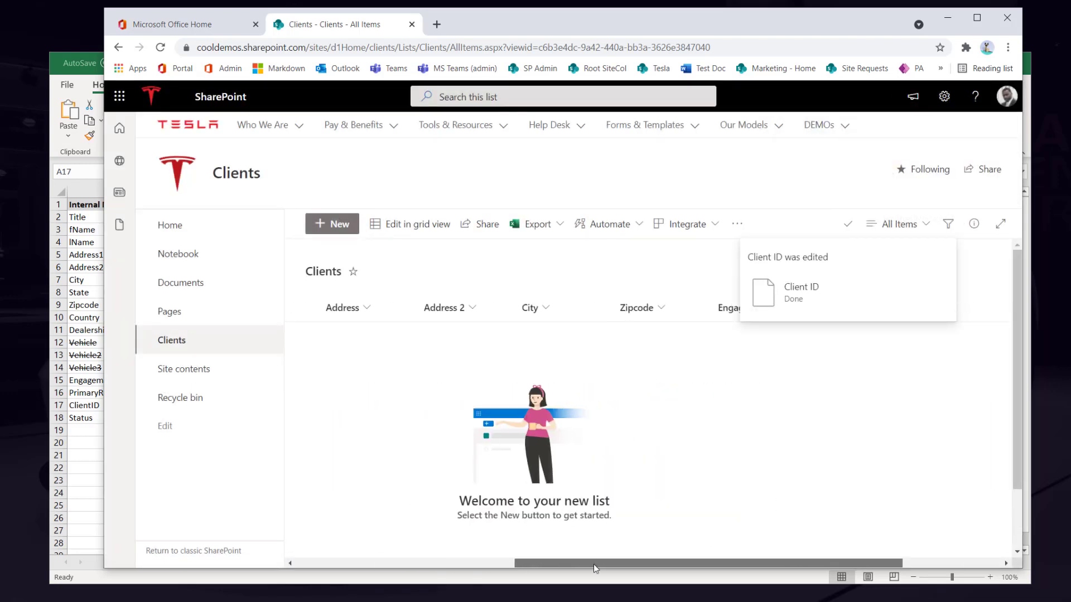
Switch to the Excel schema workbook, look through the Country States, ClientVehicles, OEMVehicles, Comments and Dealerships sheets and return to the Client sheet.
left_click(56, 571)
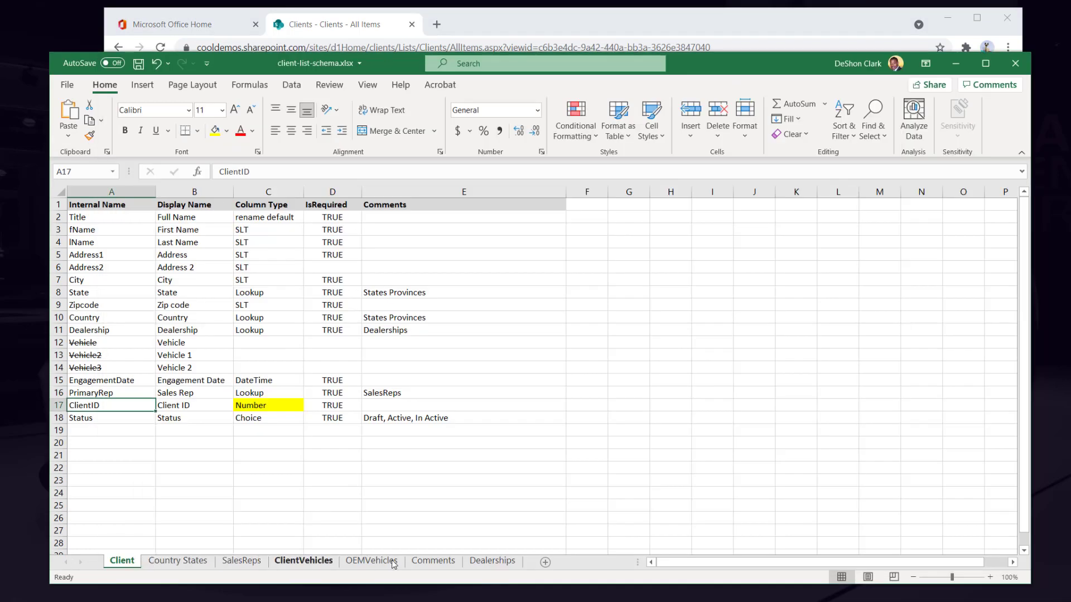
left_click(173, 562)
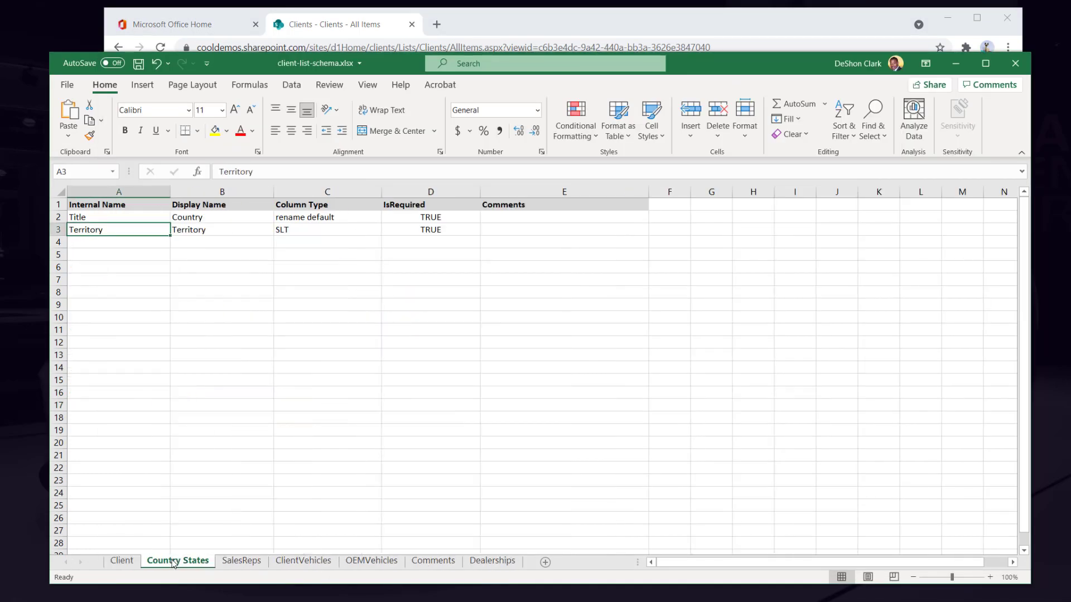
left_click(296, 562)
left_click(374, 562)
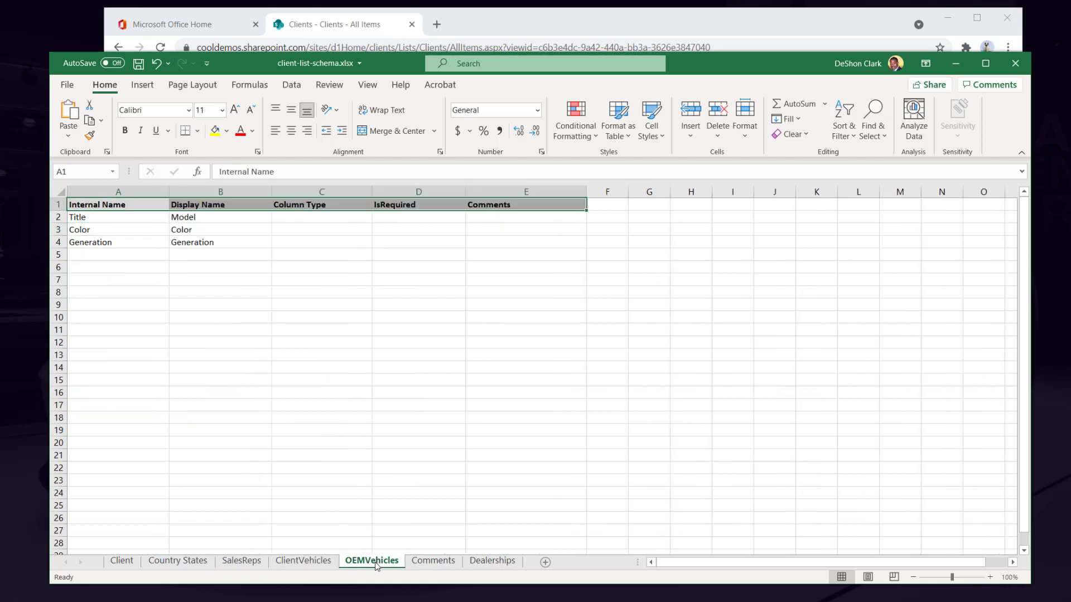
left_click(433, 562)
left_click(493, 562)
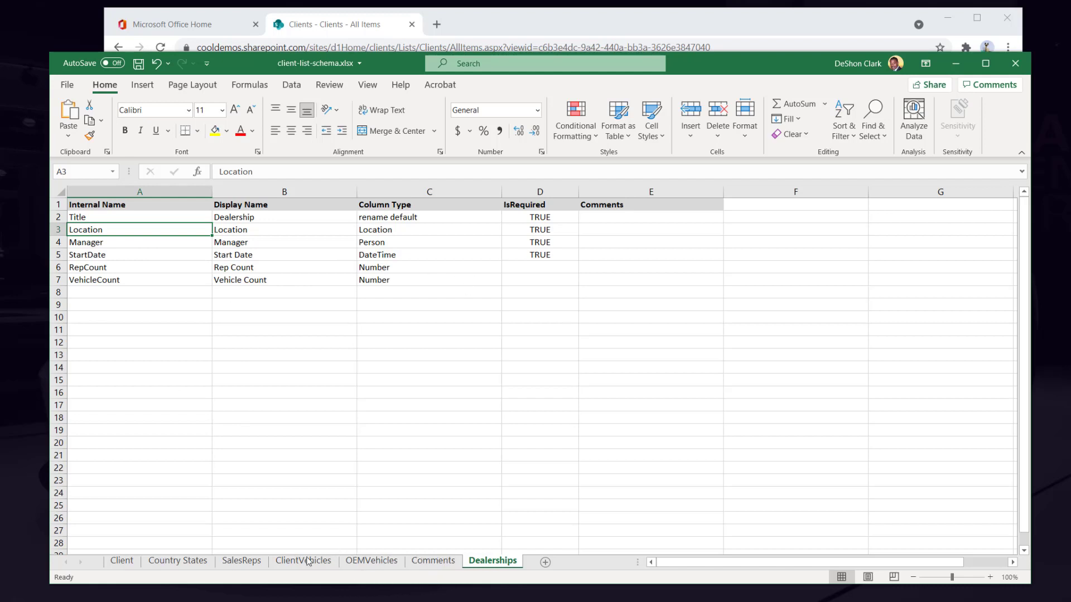
left_click(124, 563)
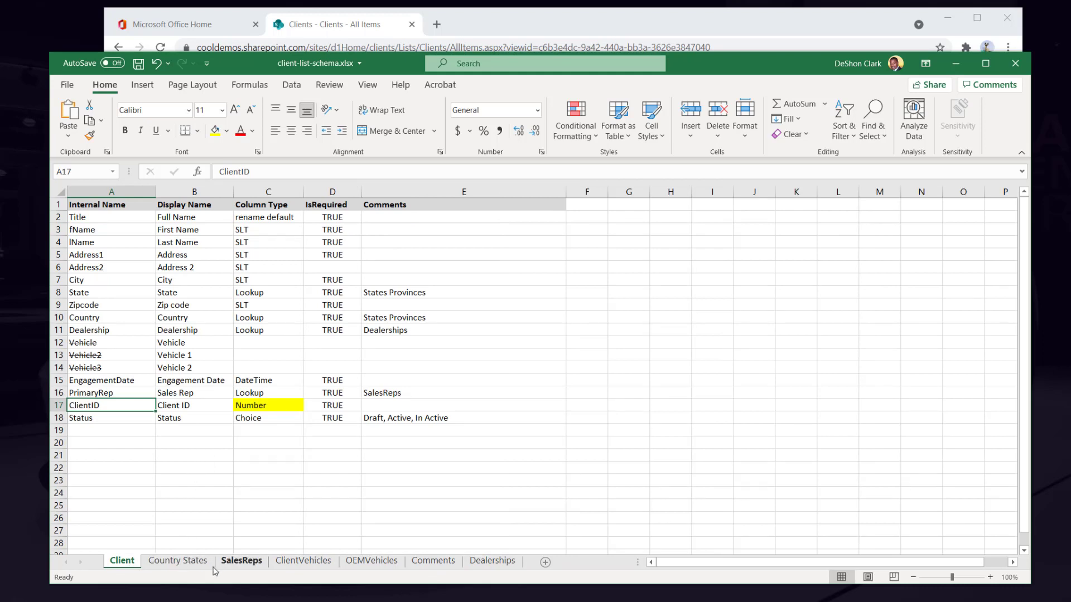
Switch back to the Clients list in SharePoint, start creating a column from the full set of types and set its type to Lookup.
left_click(535, 21)
left_click_drag(651, 563, 784, 562)
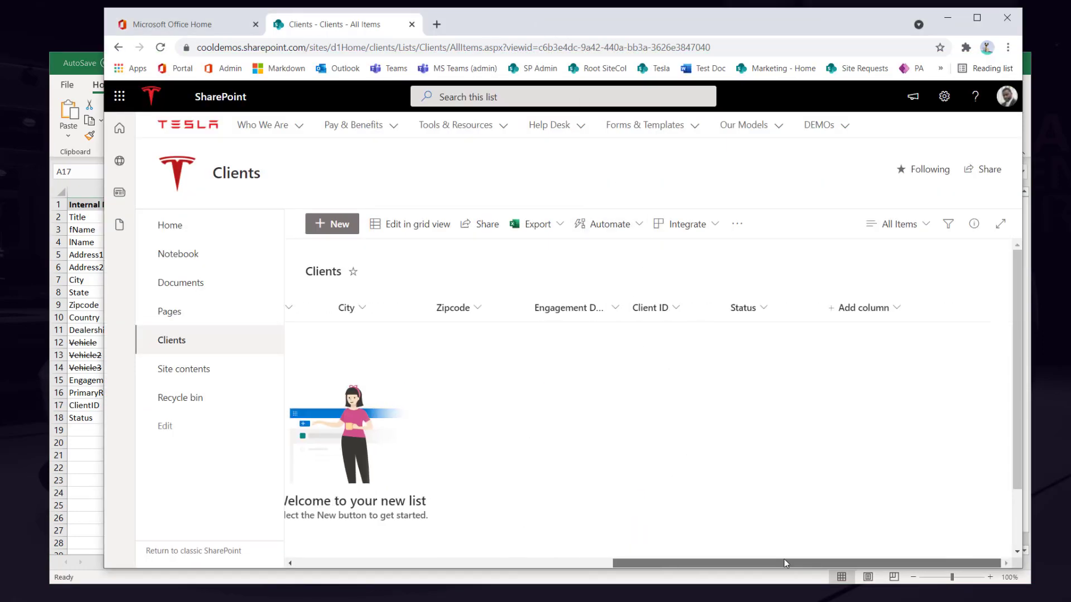
left_click(861, 312)
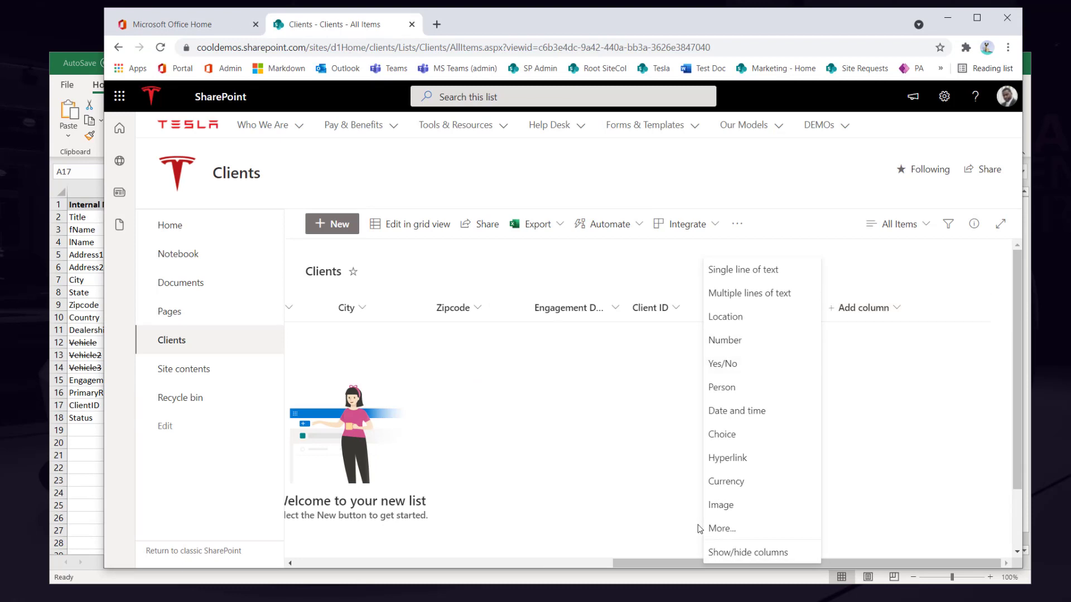
left_click(727, 534)
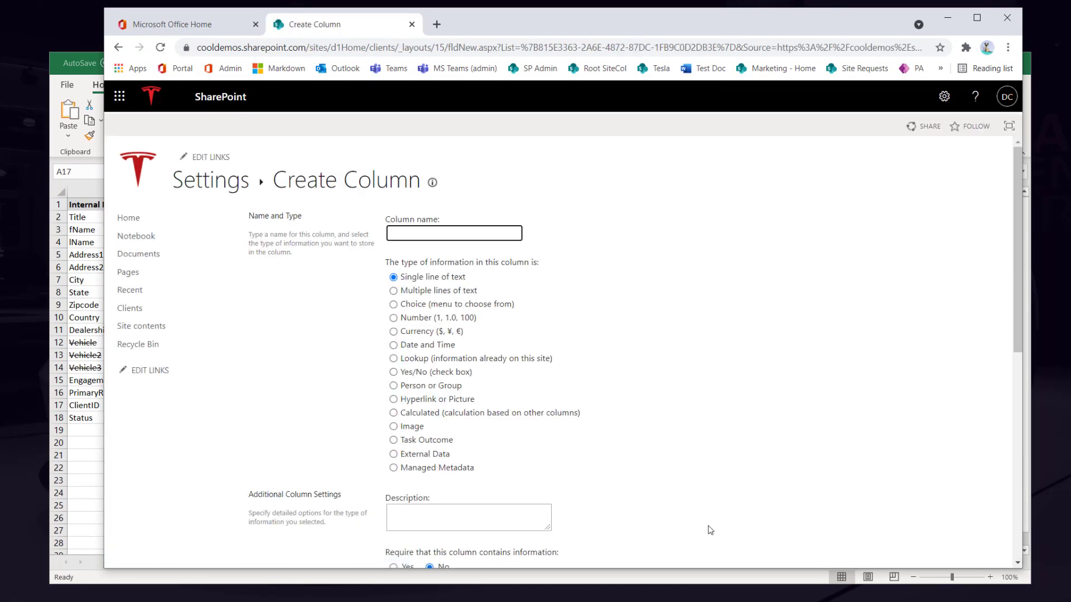
left_click(394, 359)
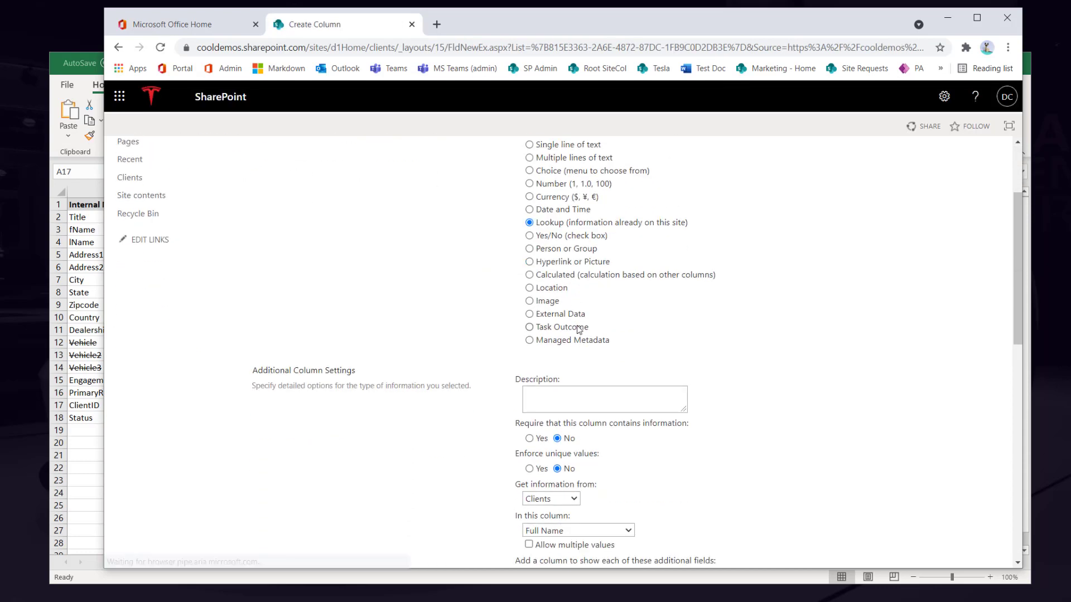
Review which source columns and which site lists the new lookup column can get its information from.
scroll(568, 336, "down", 3)
left_click(564, 336)
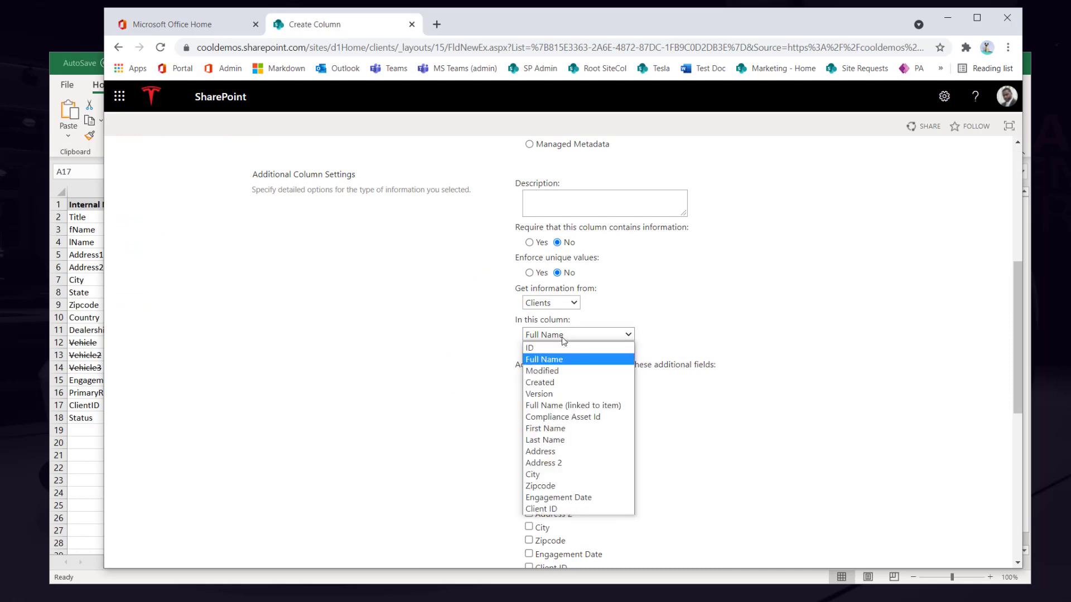
left_click(559, 307)
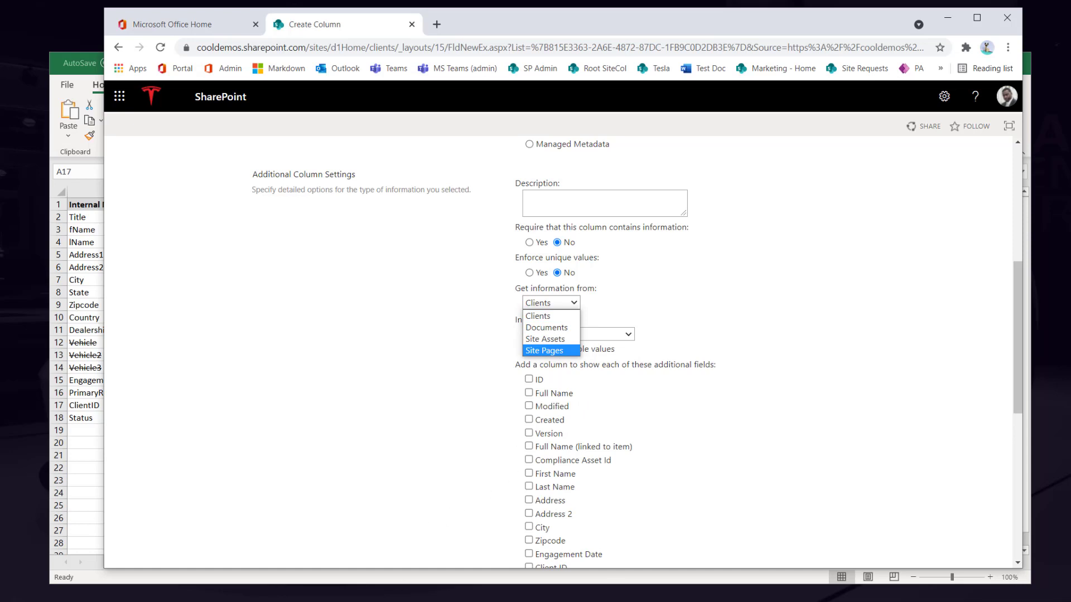
Check the Lookup types of the Sales Rep, Dealership and Country rows in Excel against the Create Column form in SharePoint.
left_click(149, 581)
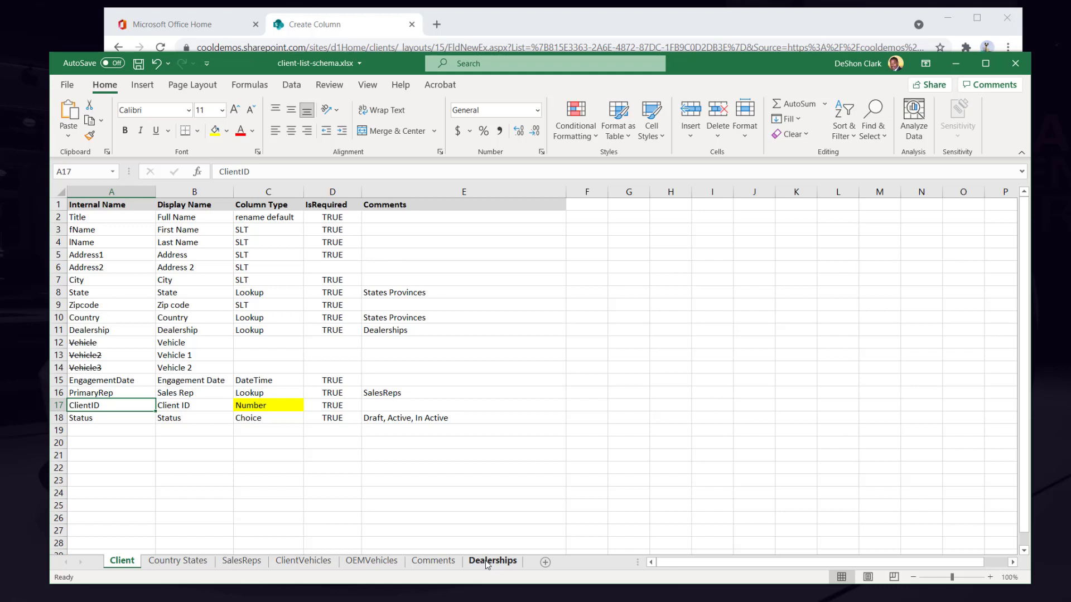
left_click(269, 394)
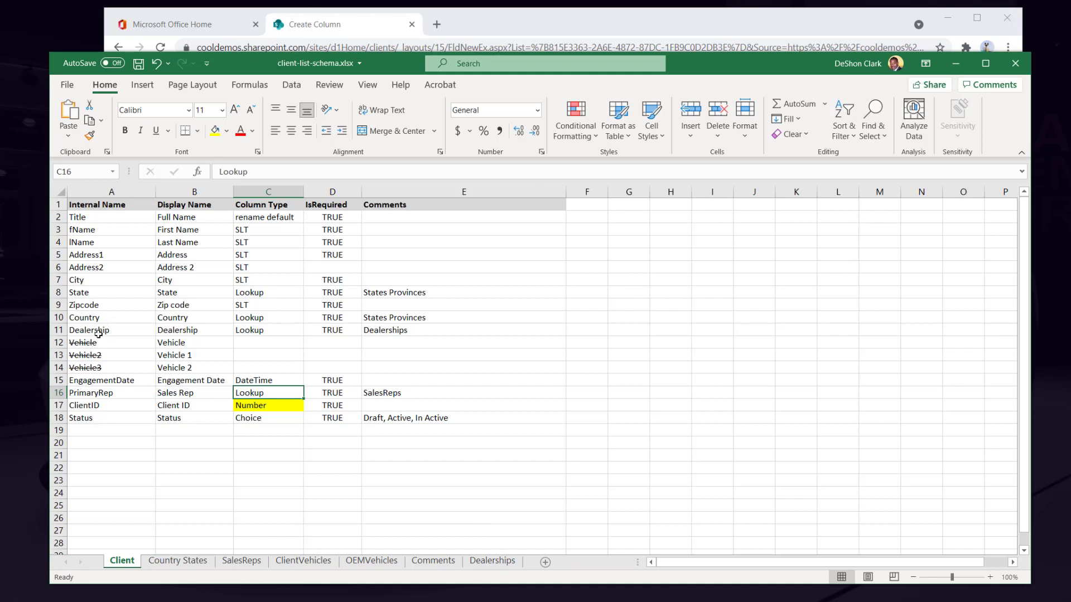
left_click(273, 329)
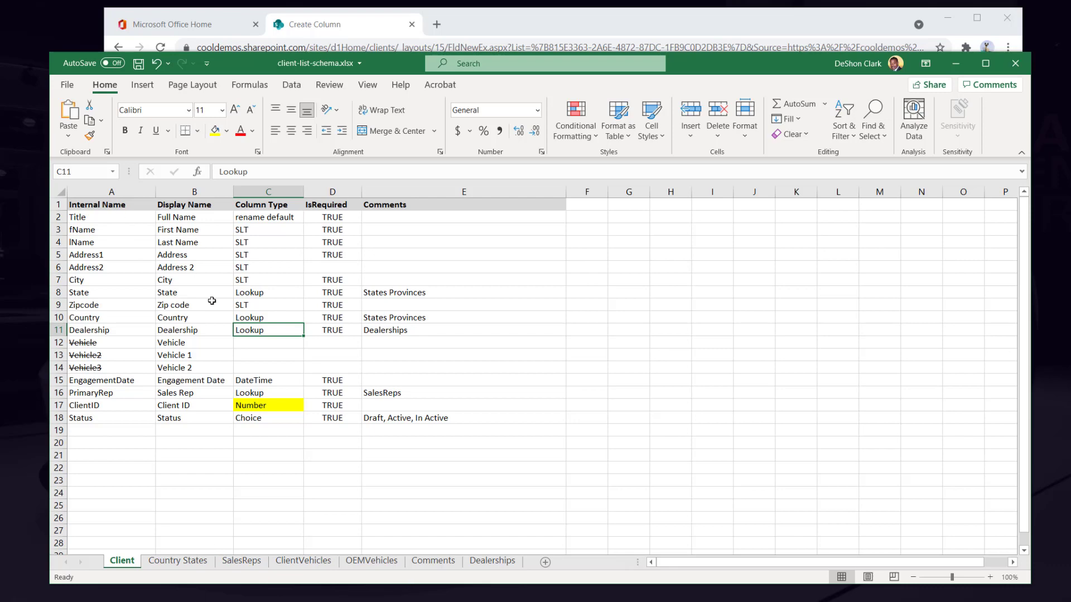
left_click(257, 317)
left_click(526, 30)
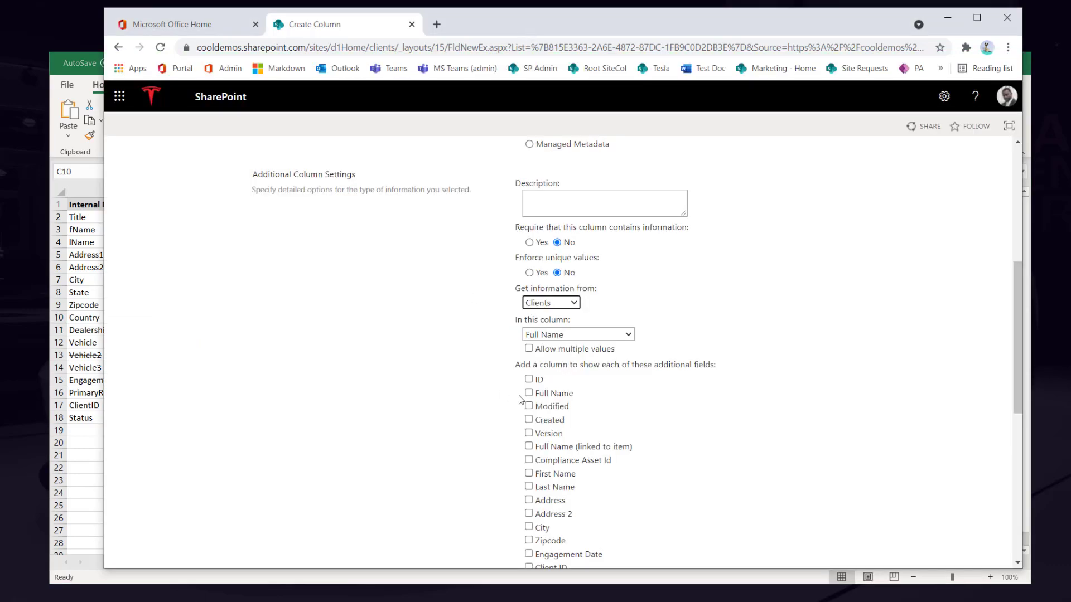
scroll(390, 353, "up", 5)
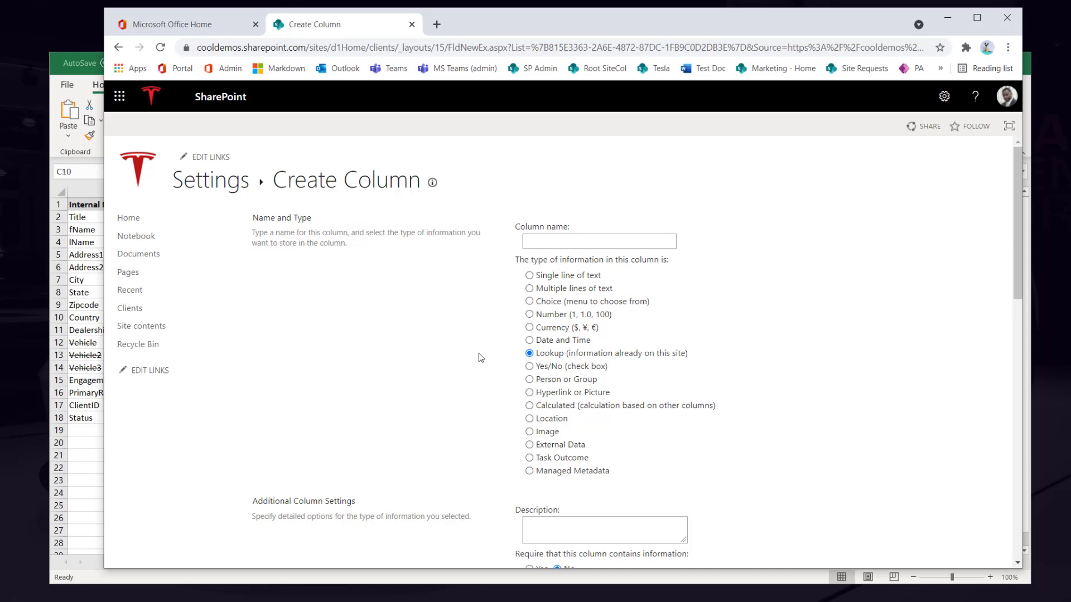
left_click(94, 578)
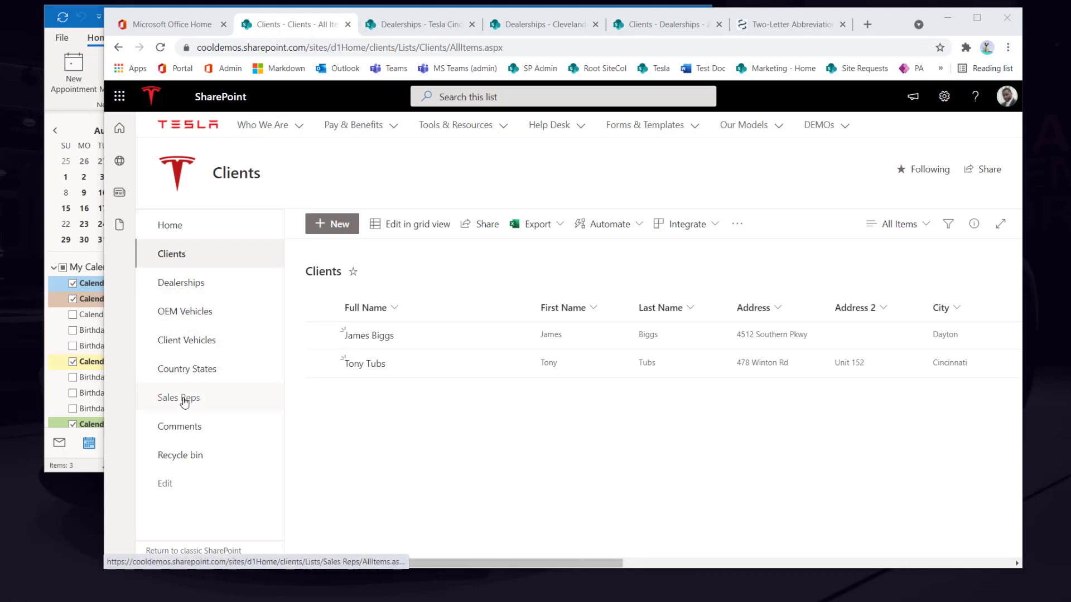
Open the Dealerships list in SharePoint and look across all its columns, including the location street, city and state.
left_click(214, 286)
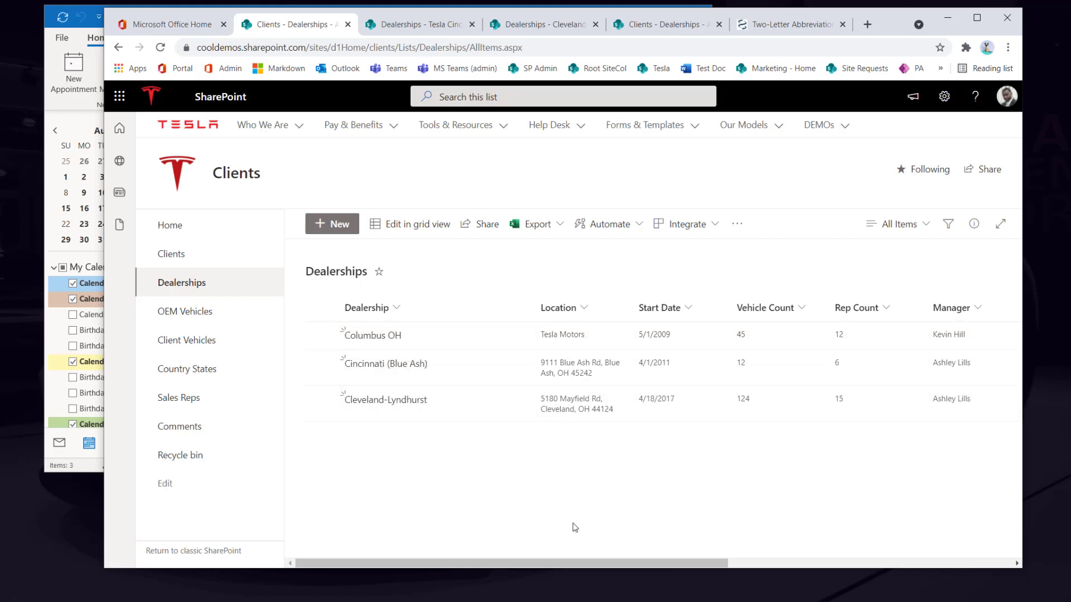
mouse_move(538, 564)
left_mouse_down()
mouse_move(829, 585)
mouse_move(540, 563)
left_mouse_up()
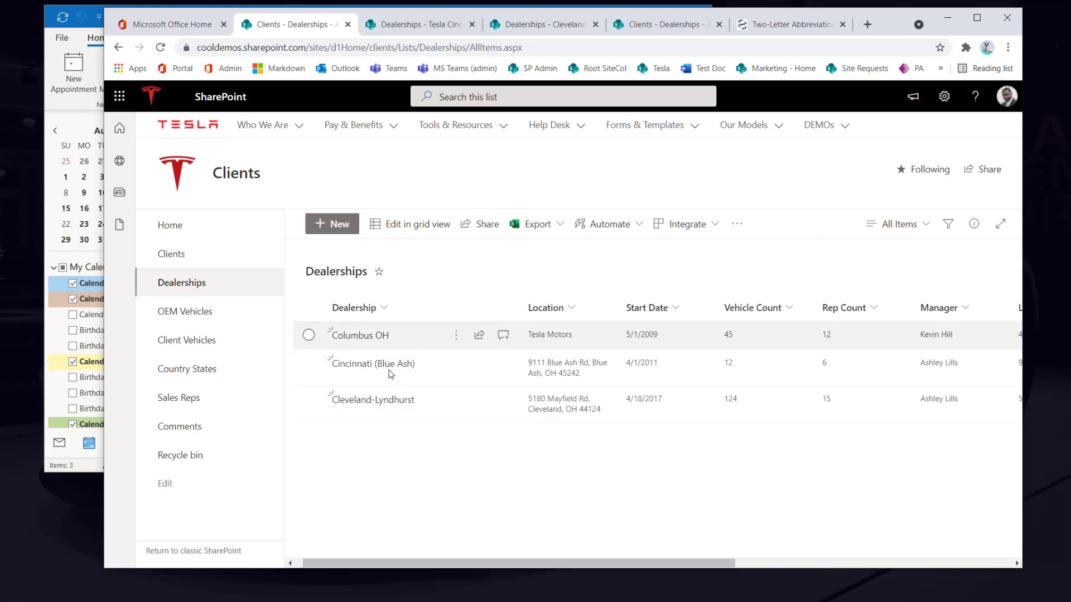
left_click_drag(471, 561, 714, 563)
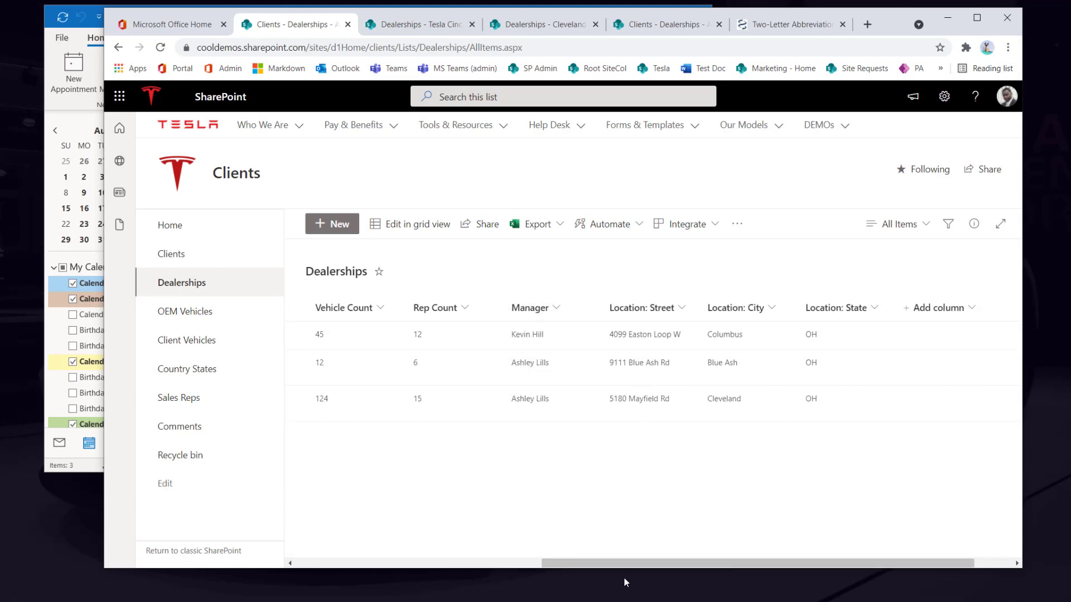
left_click_drag(624, 560, 242, 551)
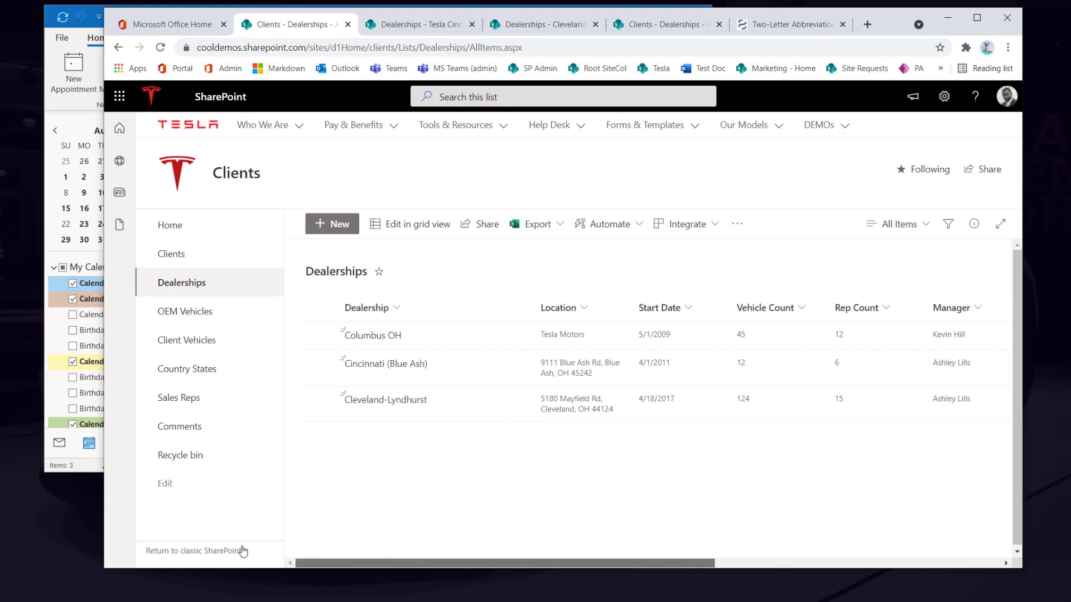
Start a new item in the Dealerships list and name the dealership with Oklahoma City followed by its street address.
left_click(337, 224)
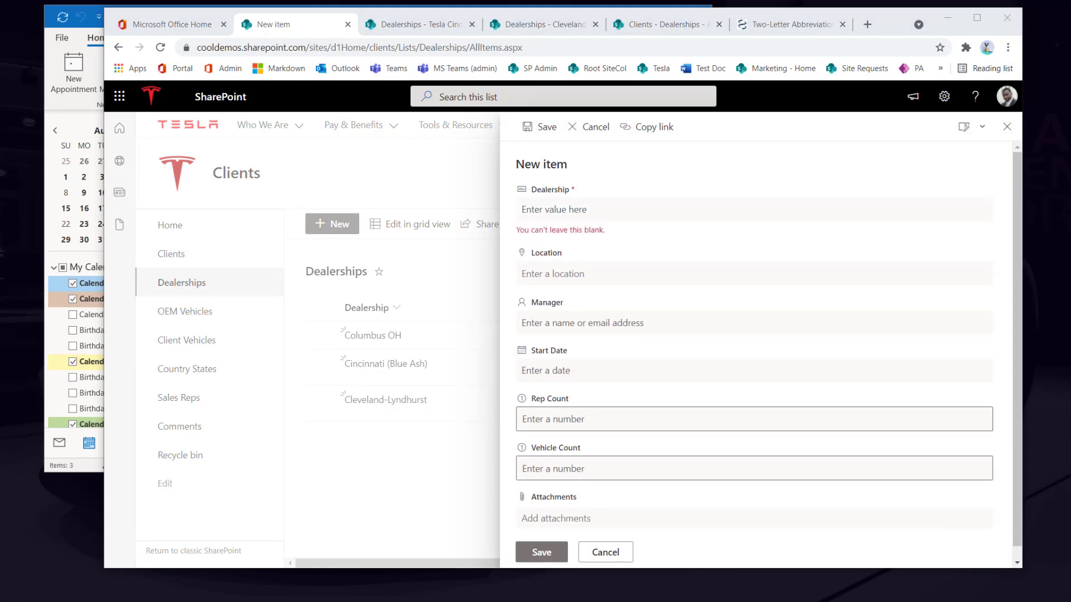
left_click(586, 199)
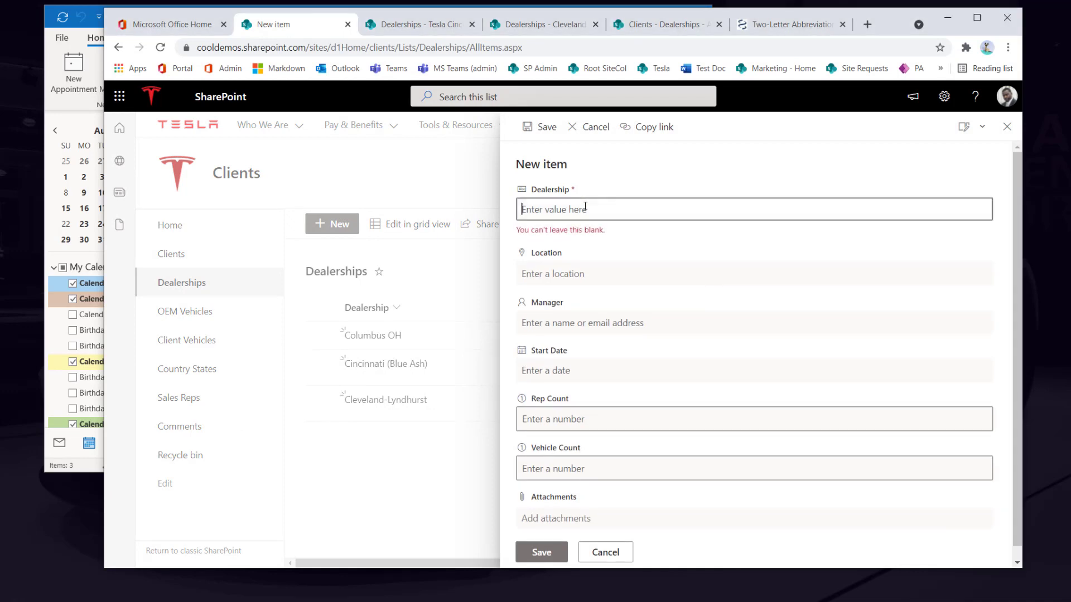
type("Oklahoma City-1125 N Broadway Ave")
Set the new dealership's Location by searching for its street address and choosing the Oklahoma City match, and go to the Manager field.
left_click(591, 273)
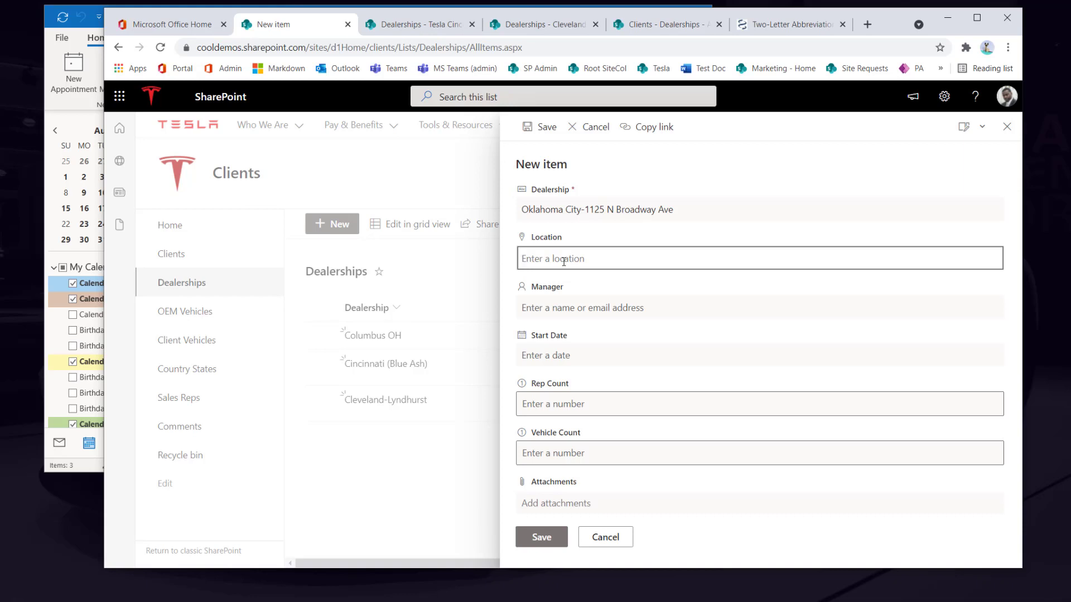
type("1125")
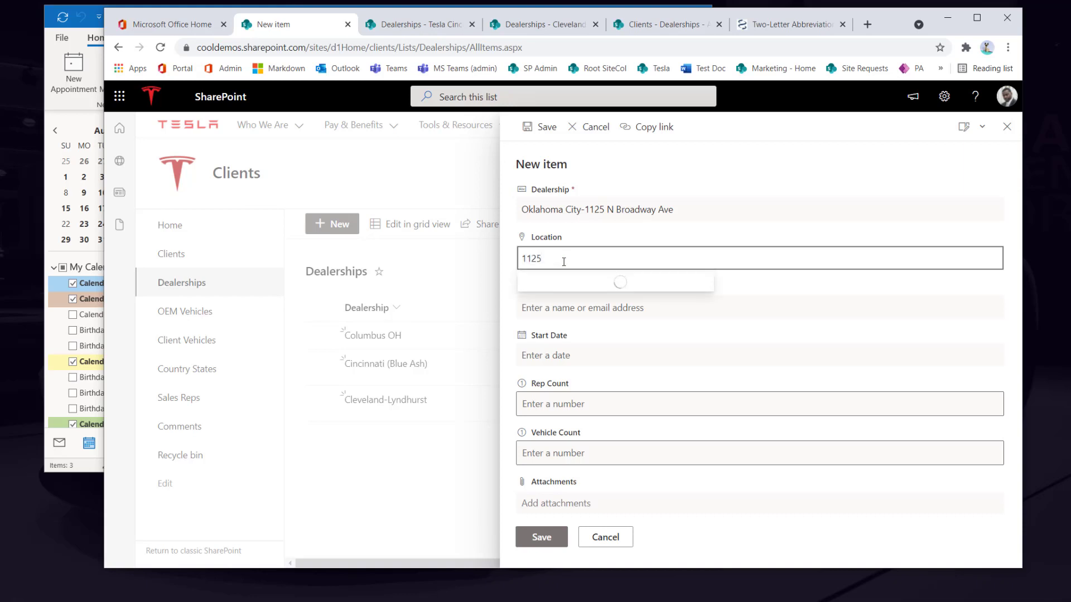
type(" n ")
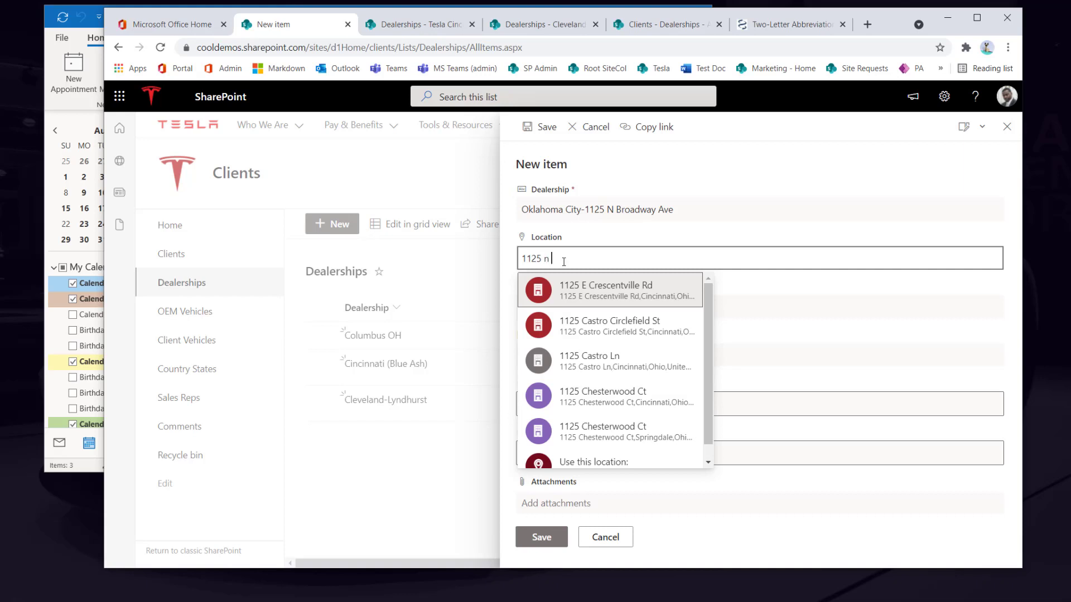
type("broad")
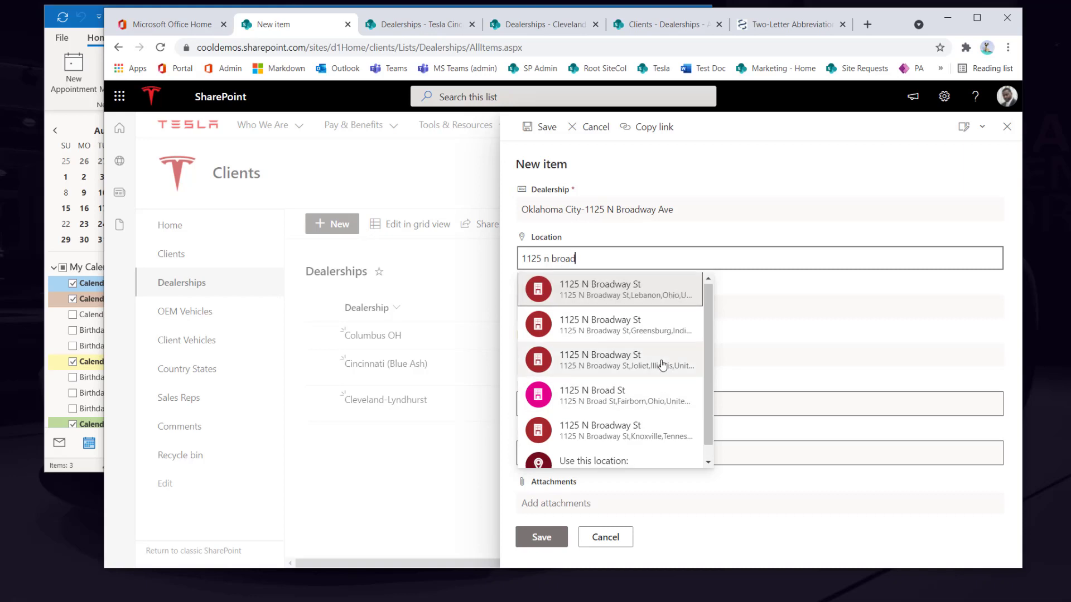
scroll(662, 365, "down", 1)
scroll(663, 365, "up", 1)
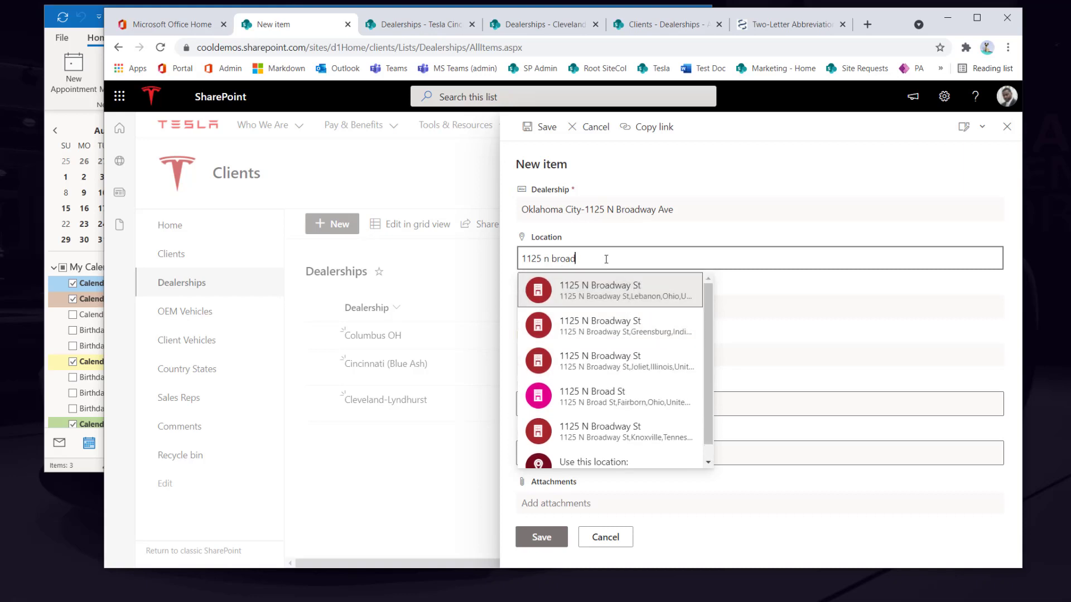
type("way")
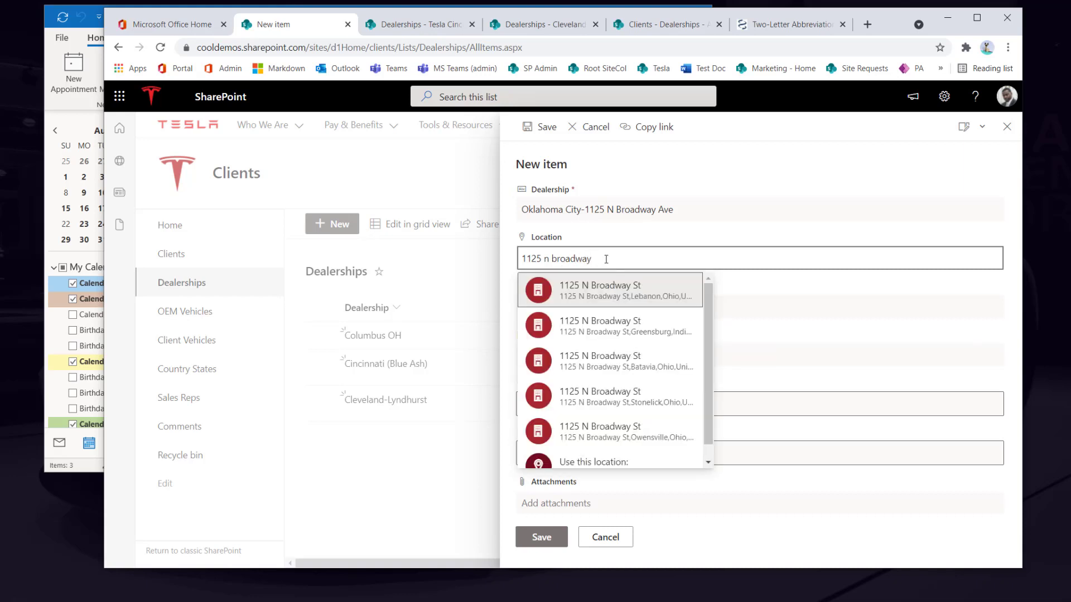
type(" ave")
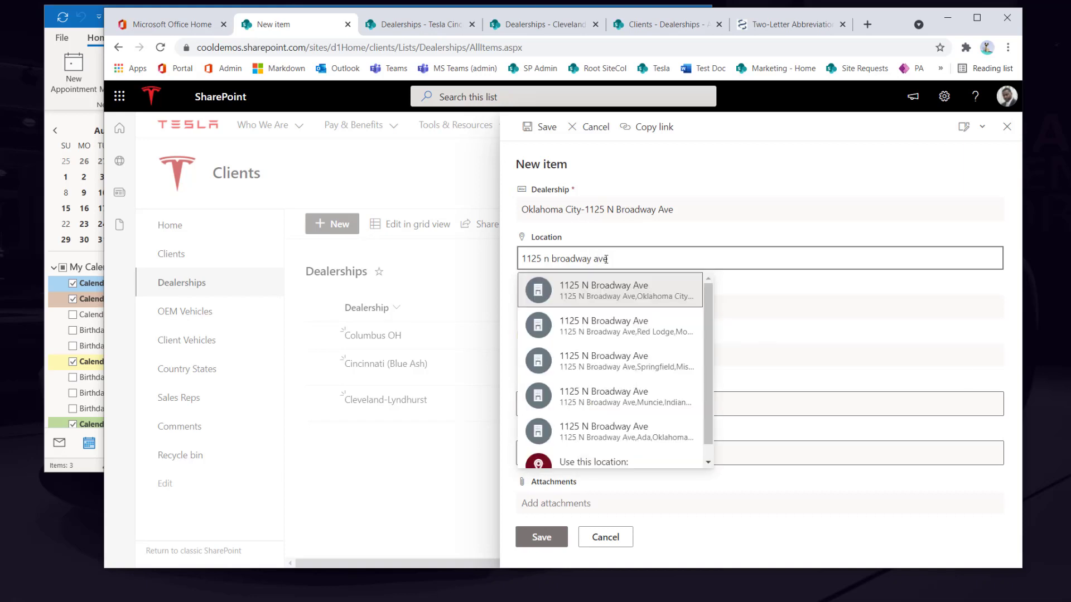
left_click(611, 302)
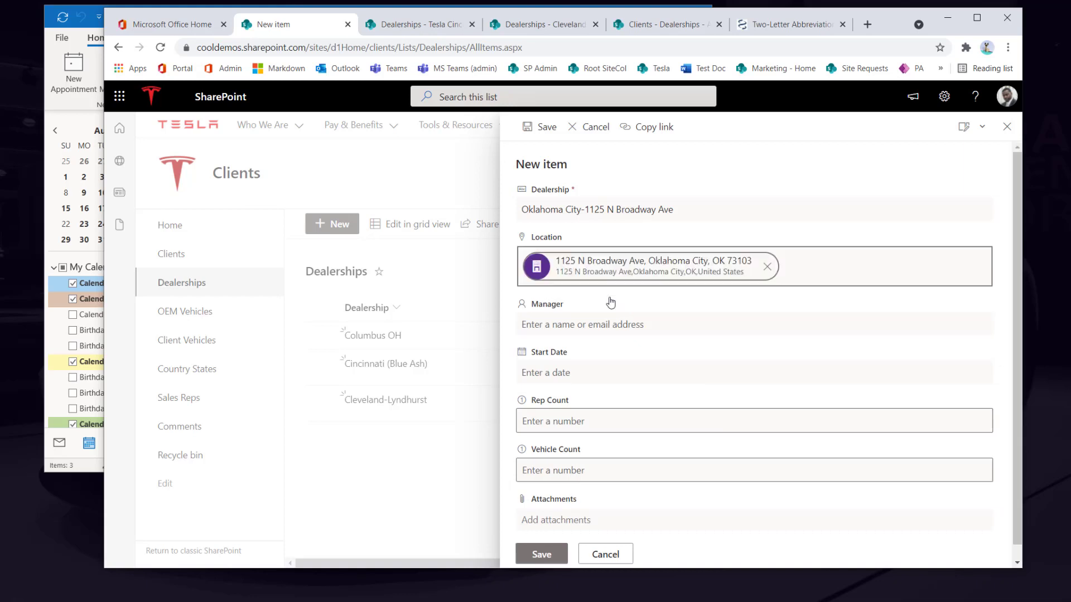
left_click(561, 326)
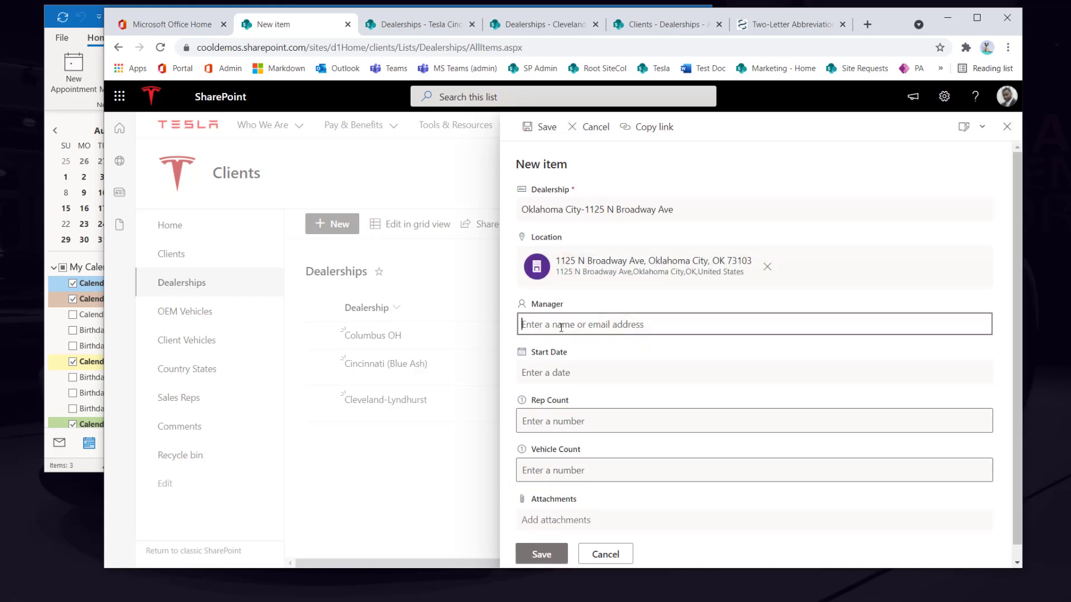
Assign the suggested person as the new dealership's Manager and set its Start Date to 5/1/2011.
type("kevin")
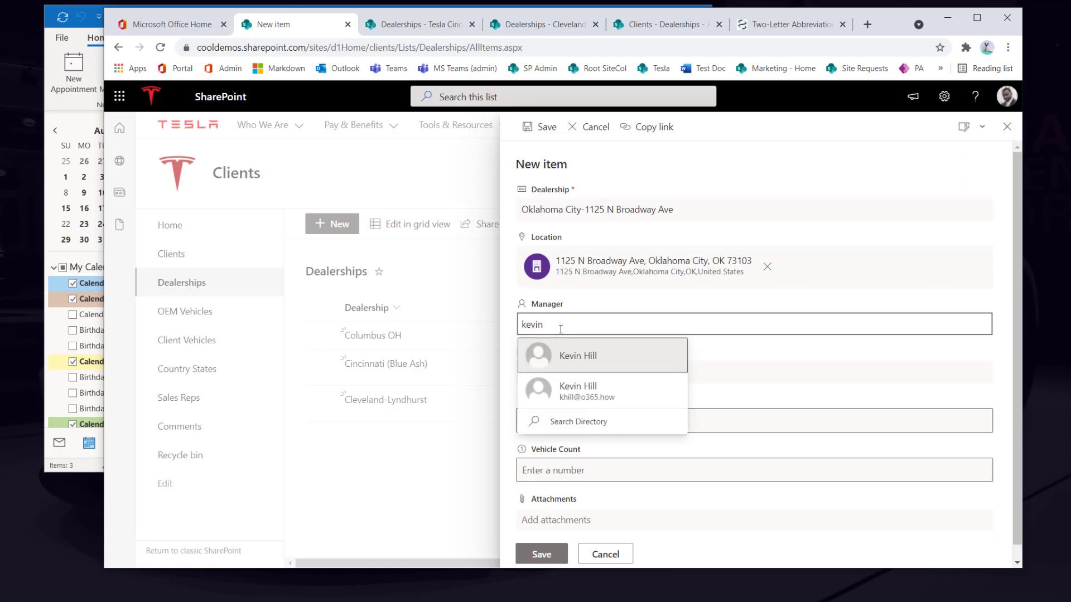
left_click(635, 373)
left_click(573, 374)
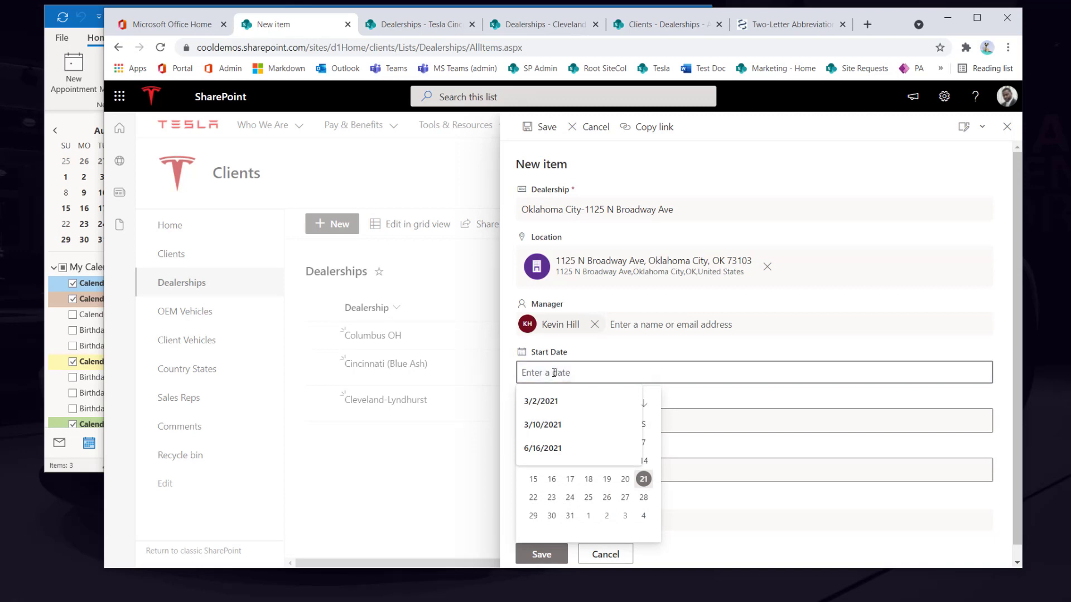
type("5/1/")
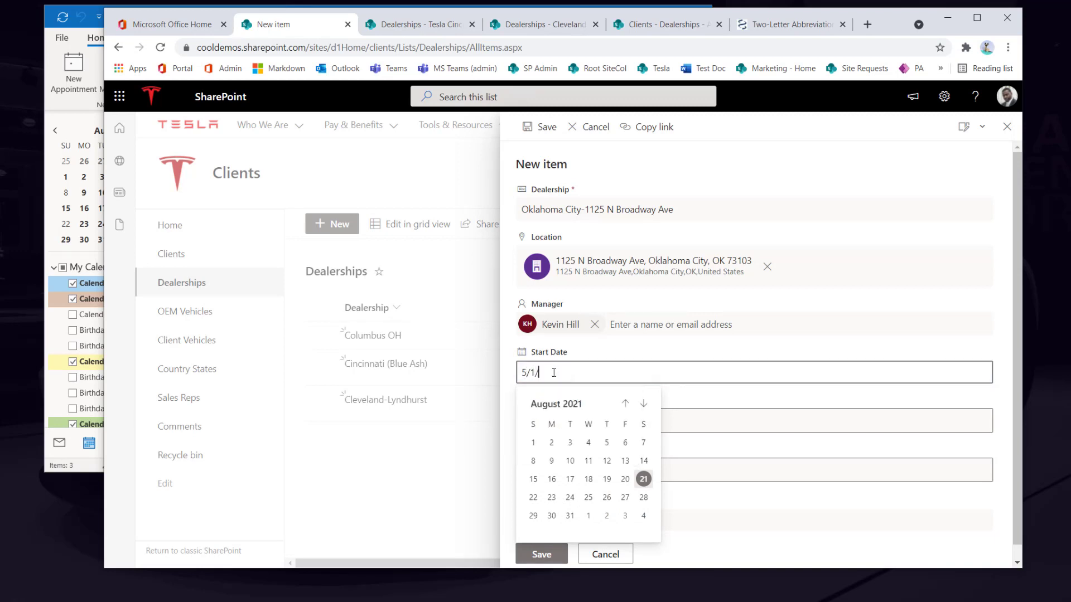
type("2018")
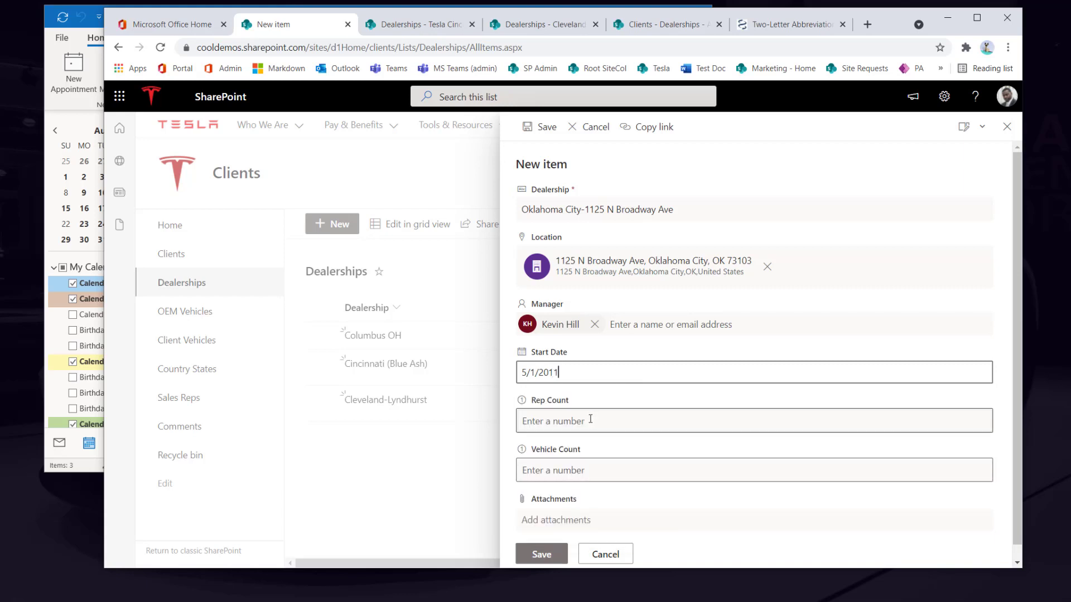
Set the Rep Count to 16 and the Vehicle Count to 23, and save the new dealership.
left_click(590, 420)
type("16")
key("Tab")
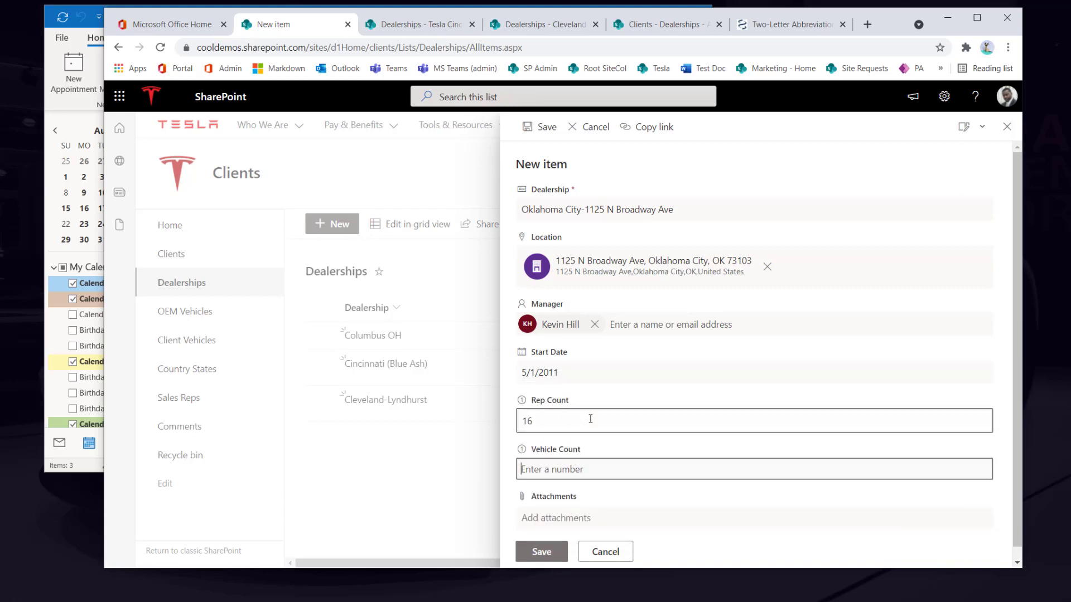
type("23")
key("Tab")
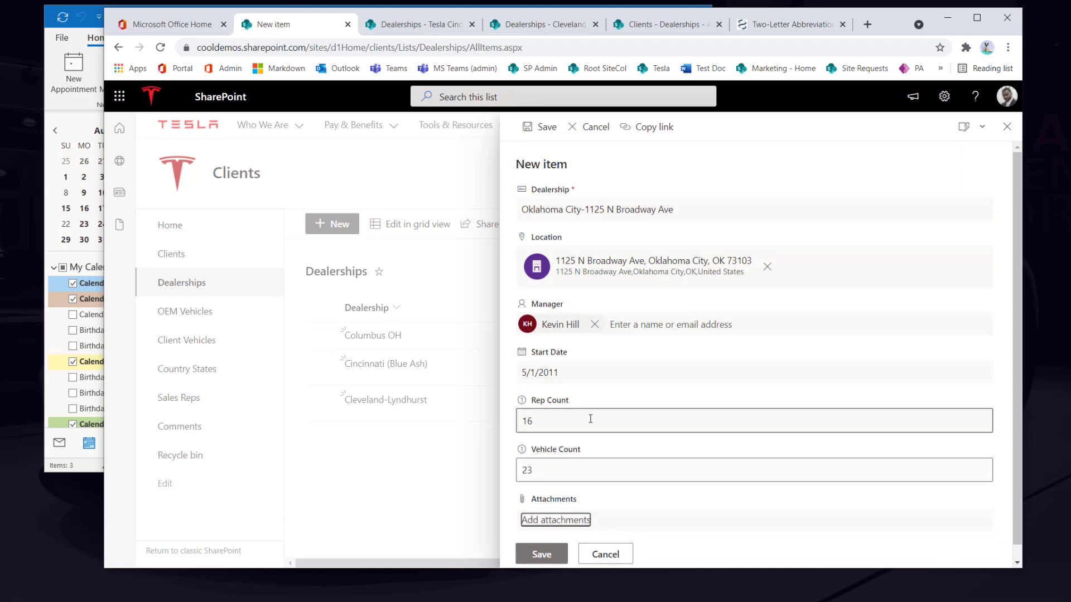
left_click(541, 554)
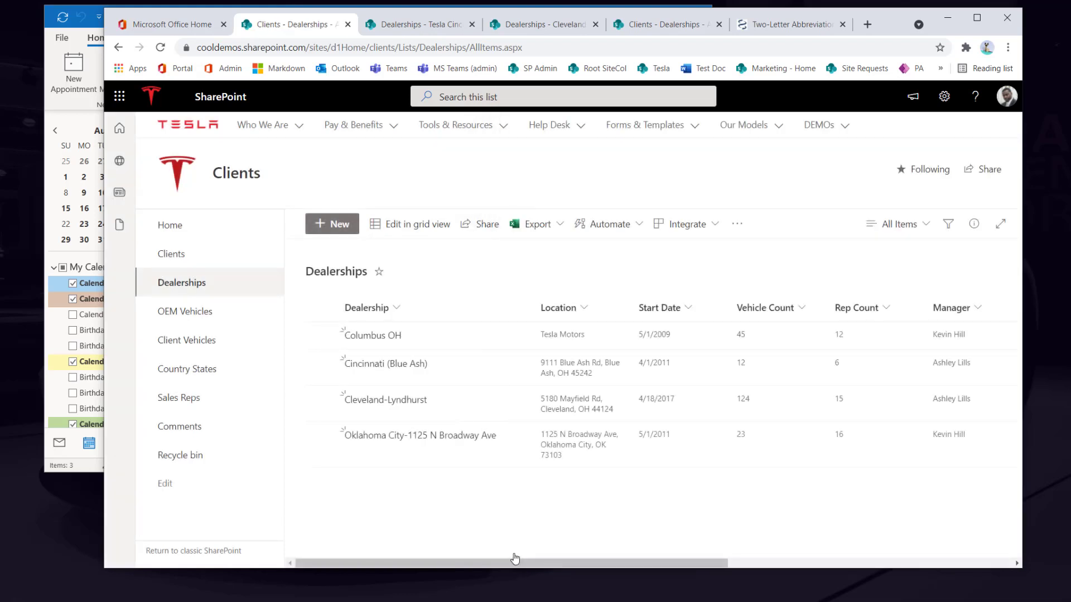
Check which form sections Configure layout can format on a blank Dealerships item, and cancel without adding anything.
mouse_move(570, 449)
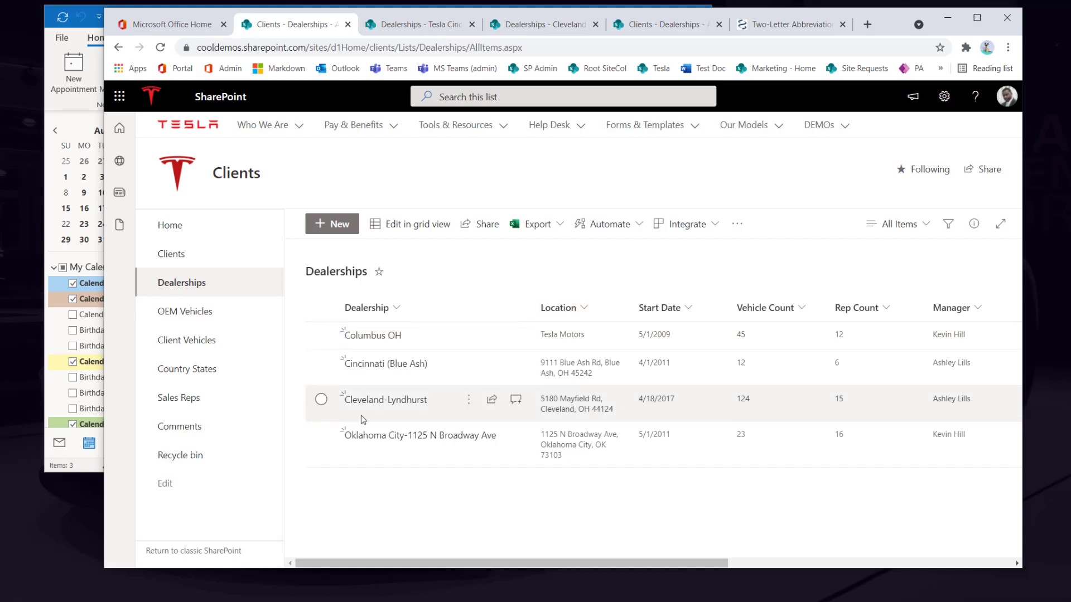
left_click(335, 224)
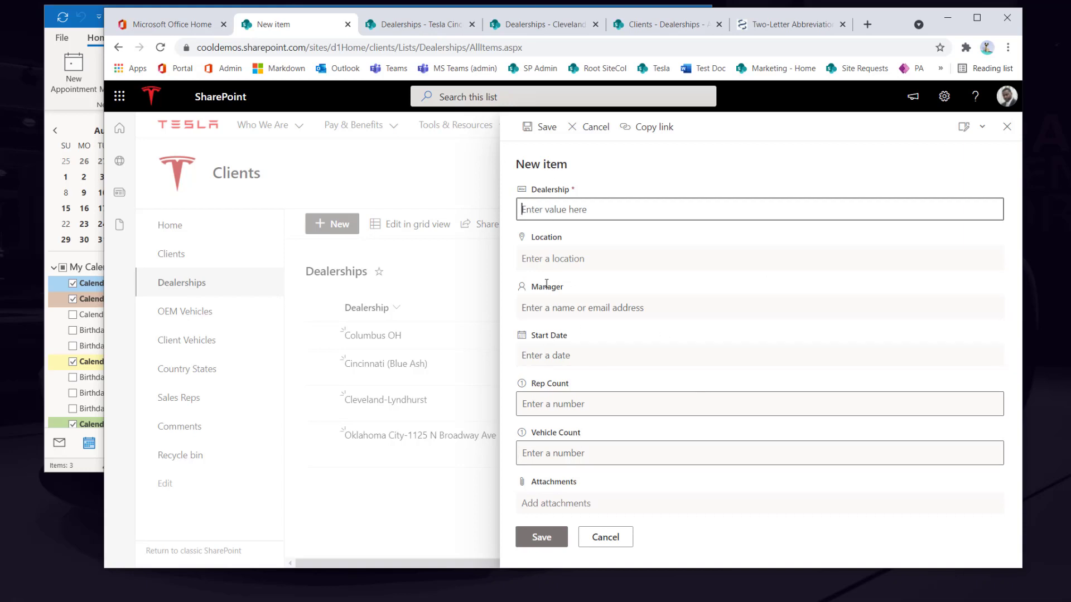
left_click(980, 128)
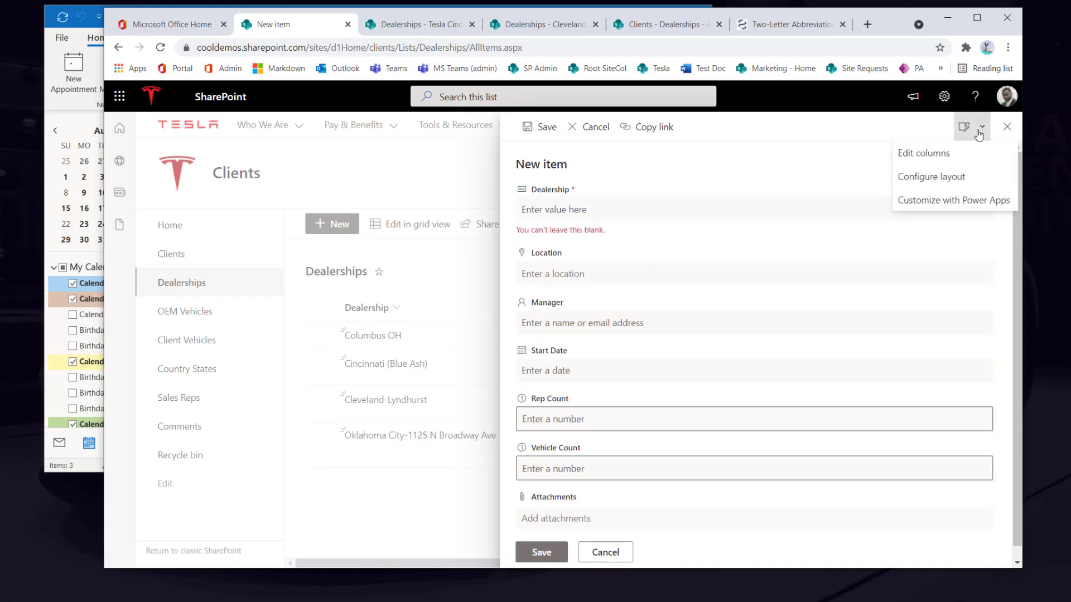
left_click(930, 176)
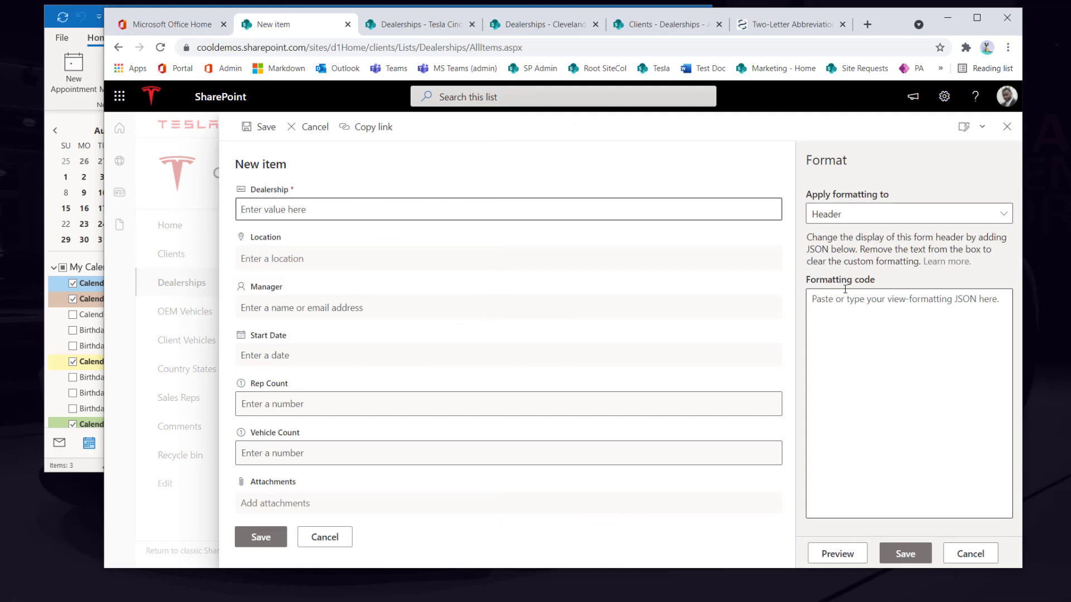
left_click(841, 213)
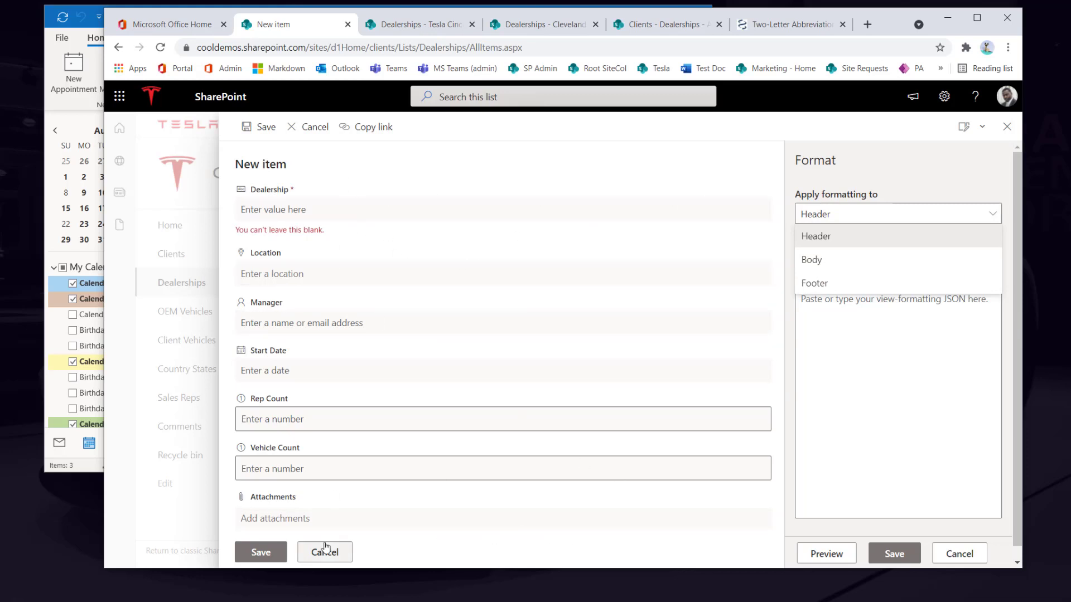
left_click(958, 554)
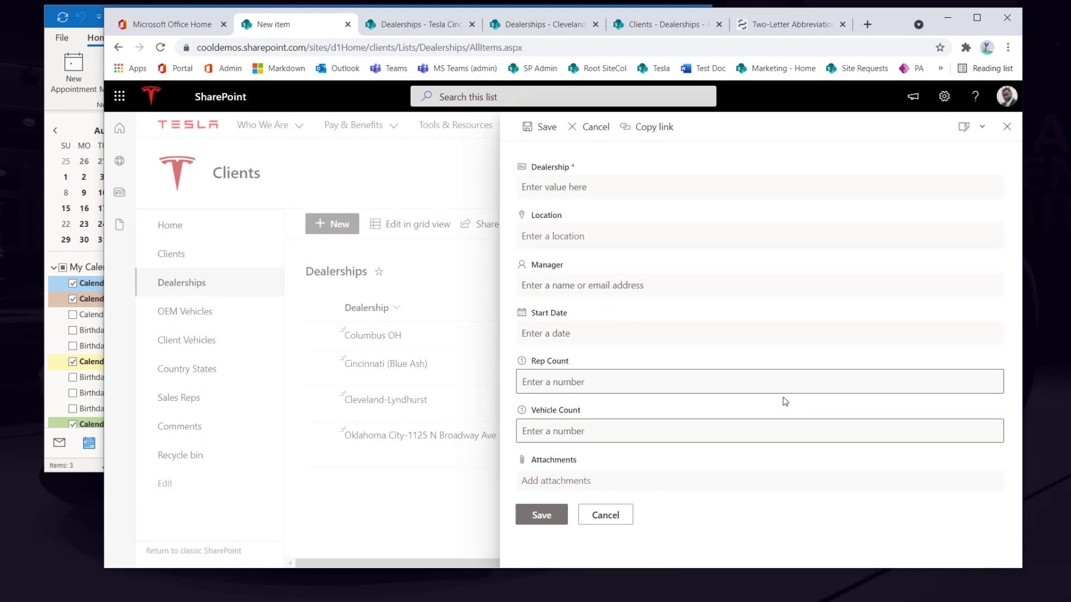
left_click(607, 516)
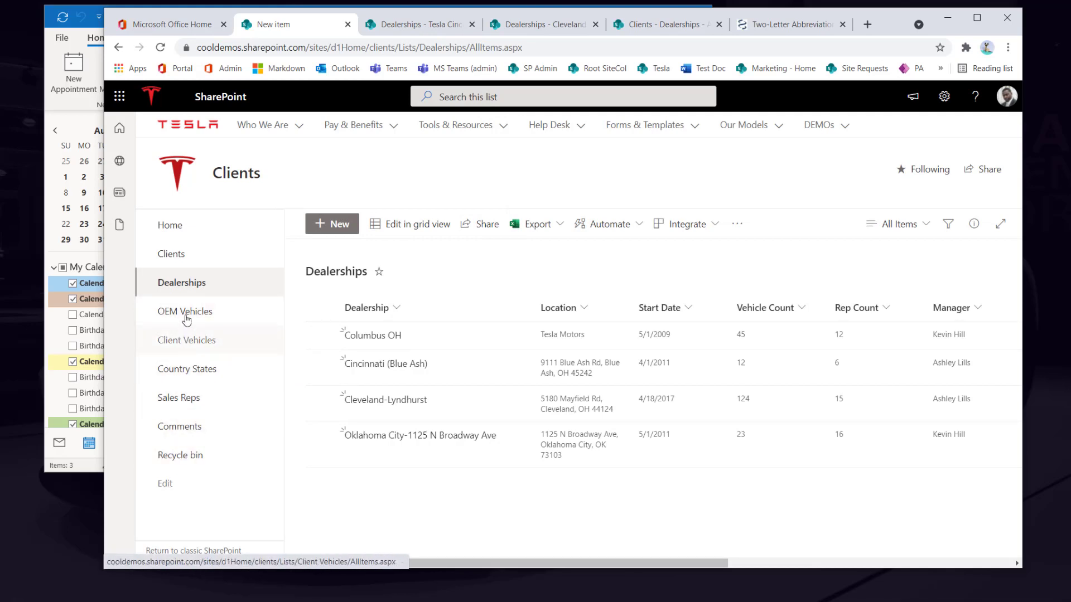
Open the first item in the Clients list, review its form customization options, and close the item.
left_click(170, 254)
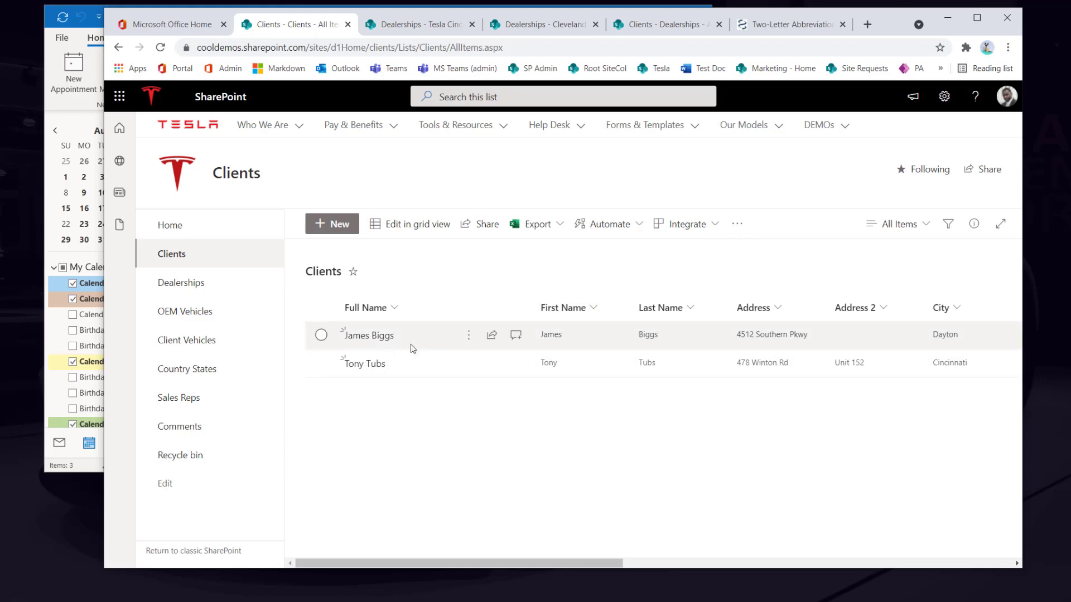
left_click(376, 337)
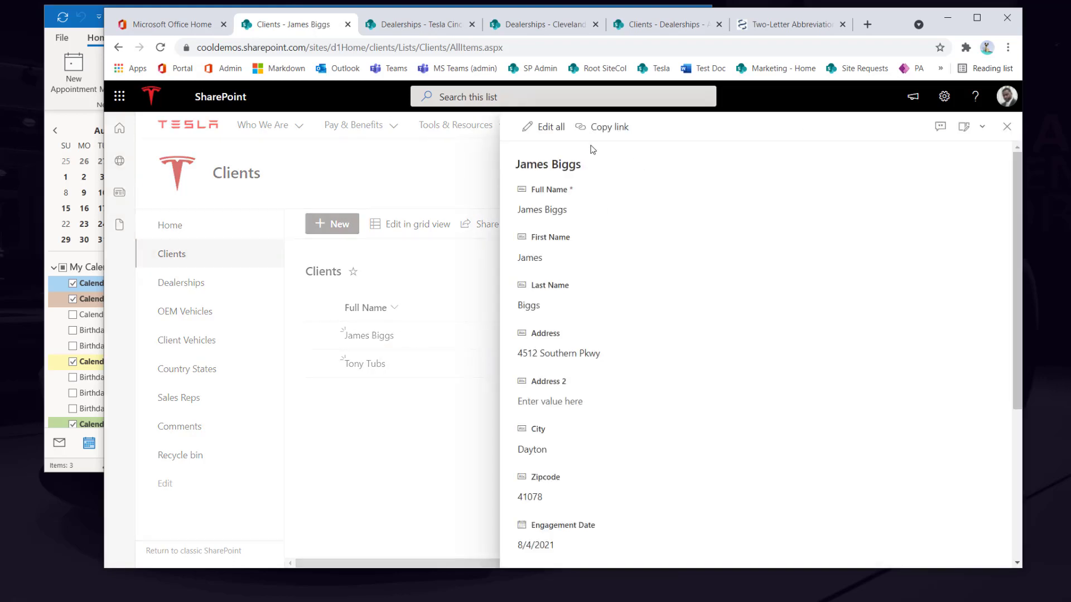
left_click(982, 130)
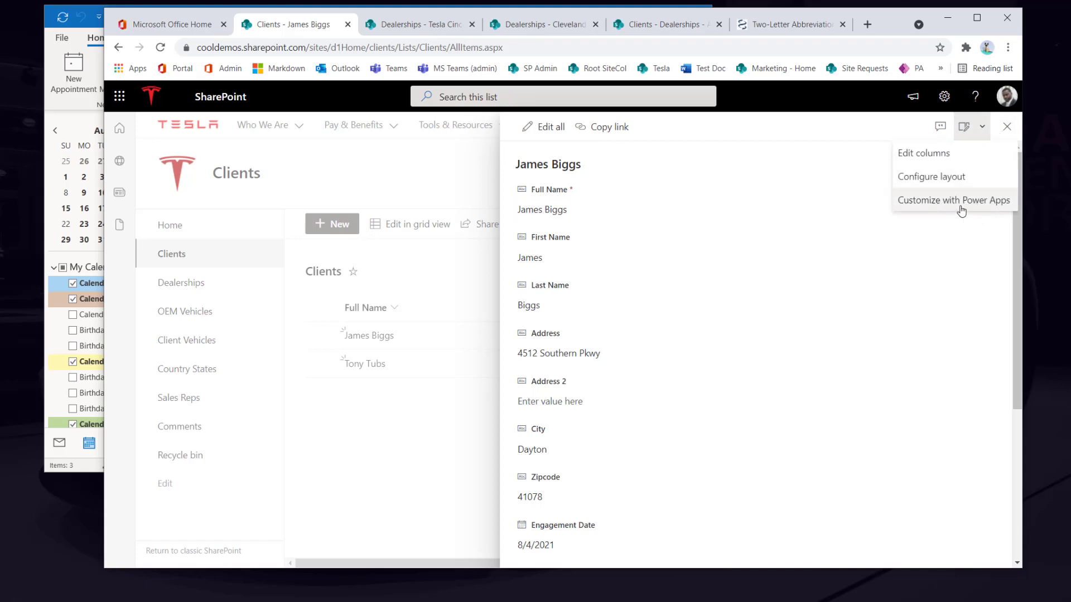
left_click(417, 508)
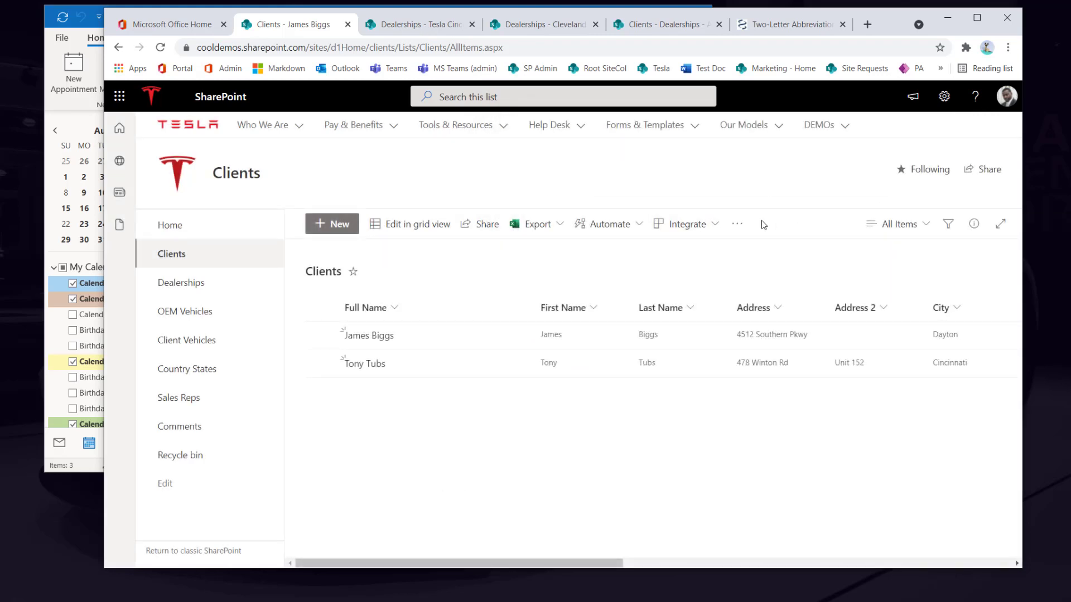
Review the Clients list's Power Apps integration options and the form customization options on the second client's item.
left_click(715, 229)
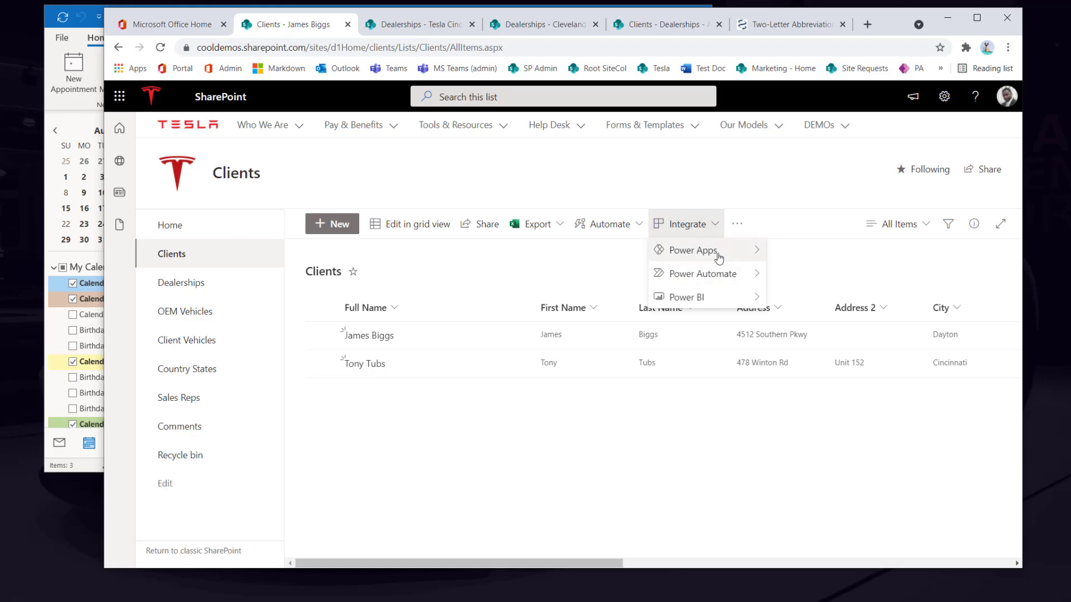
mouse_move(707, 252)
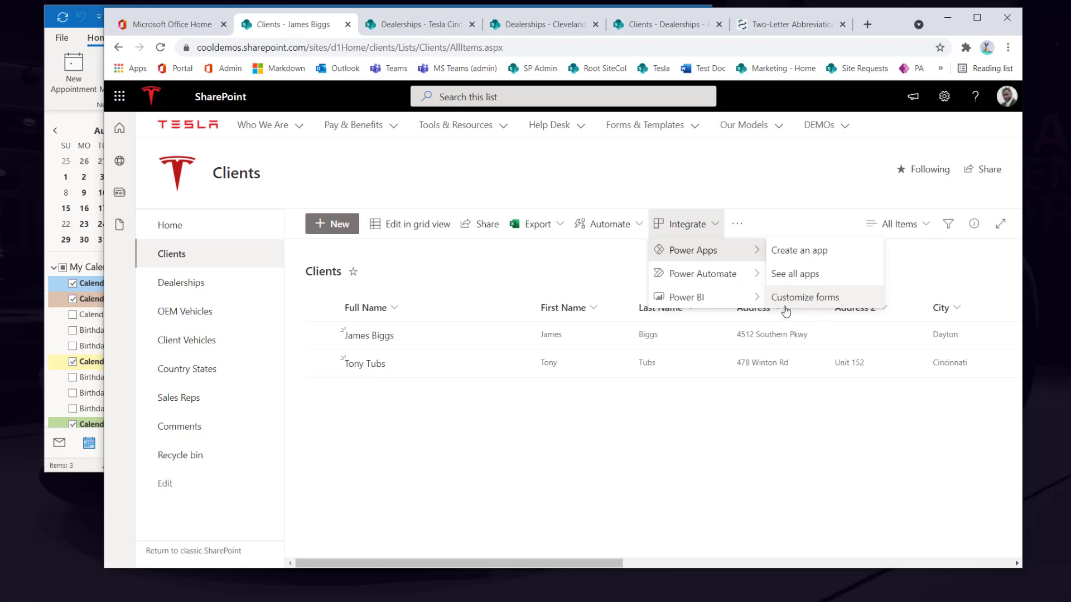
left_click(355, 370)
left_click(365, 367)
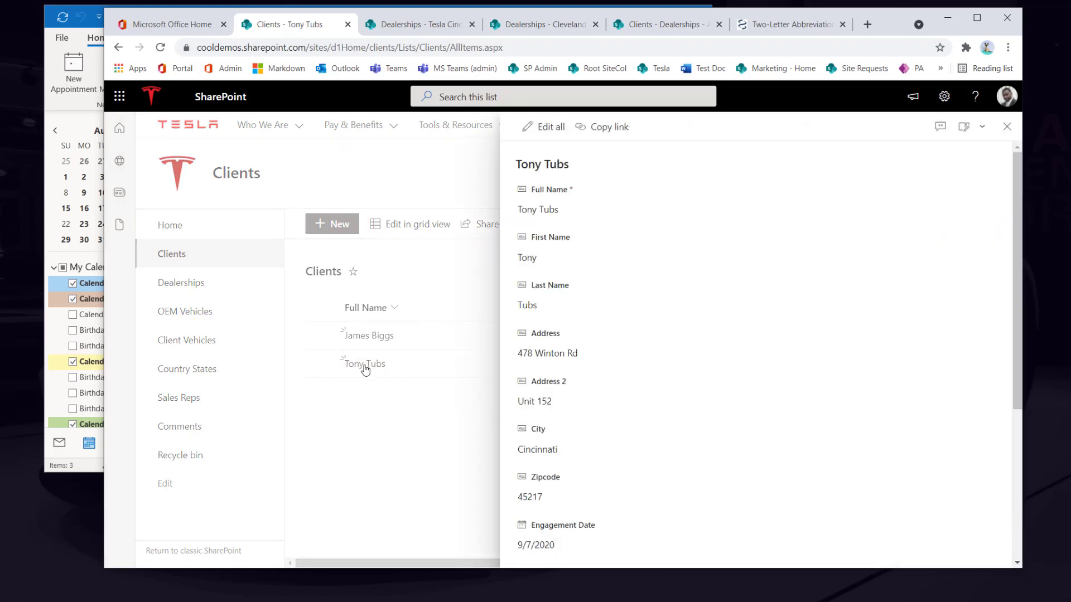
left_click(982, 127)
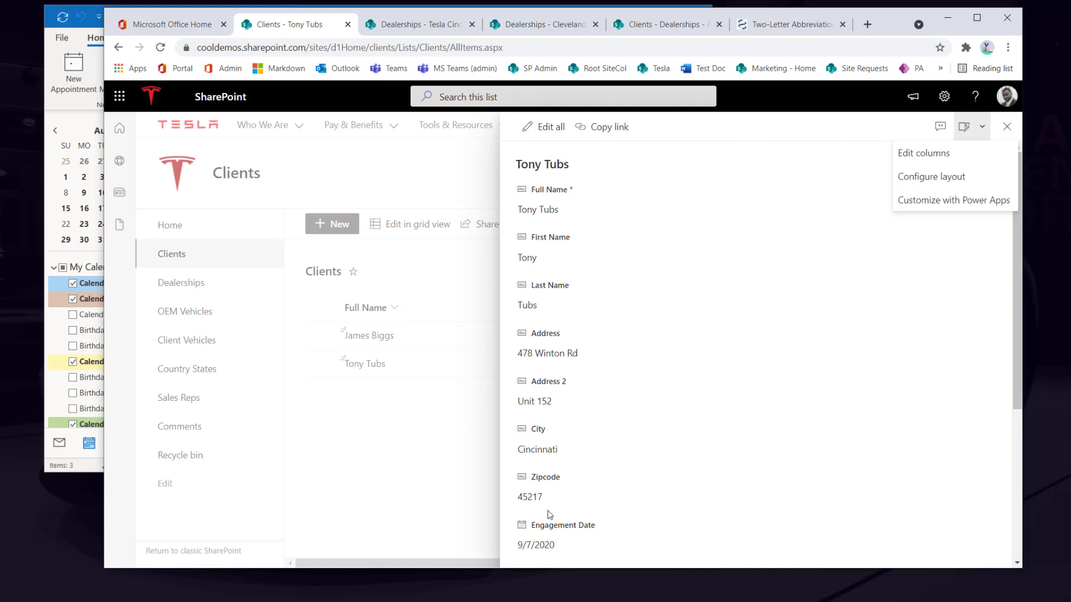
left_click(421, 504)
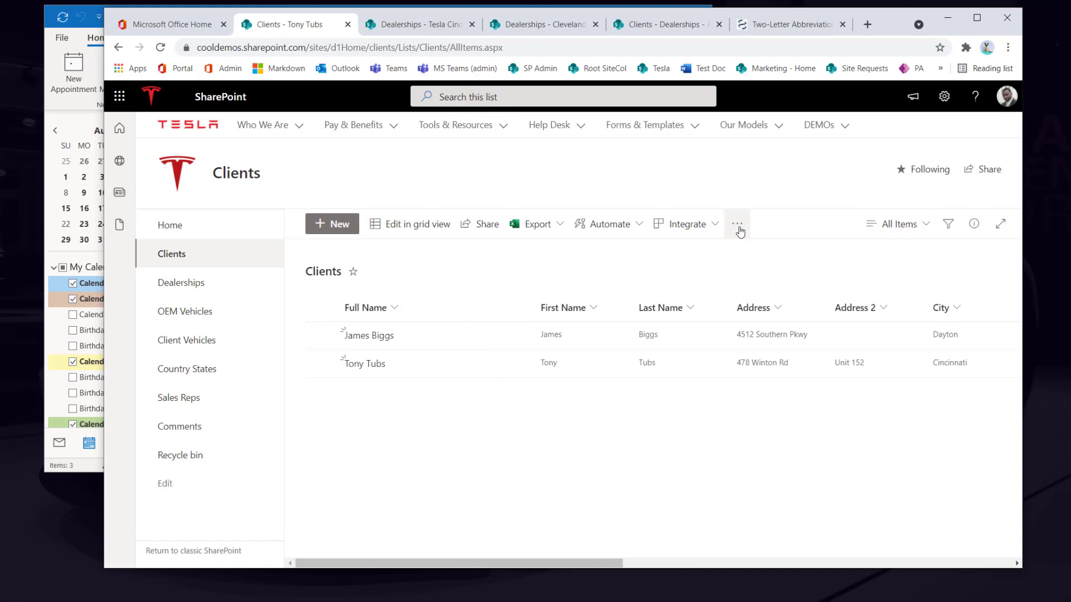
Open the Clients list form for customization in Power Apps.
left_click(709, 226)
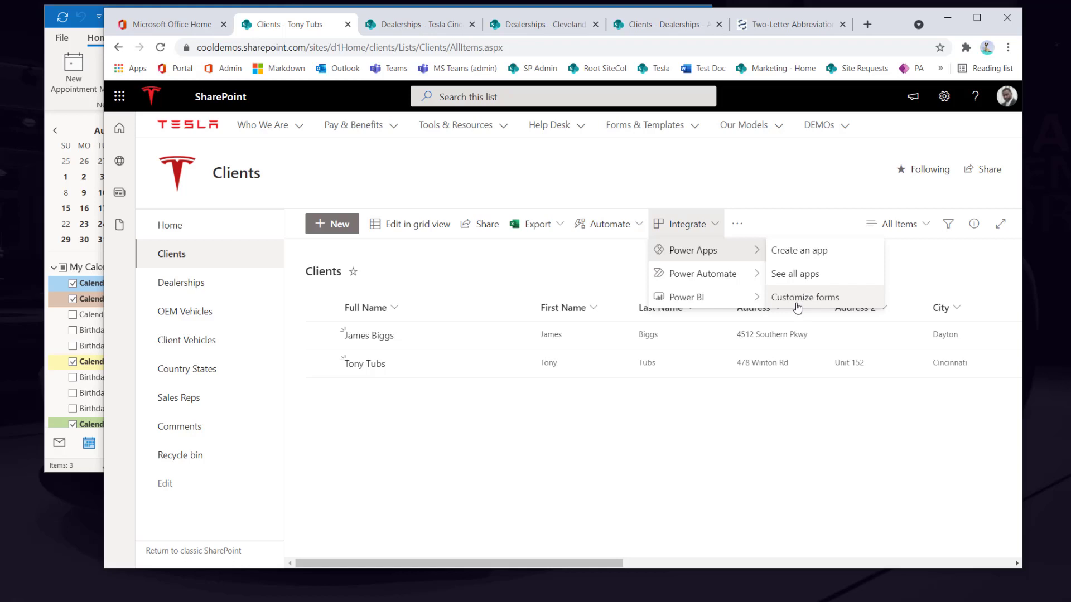
left_click(821, 305)
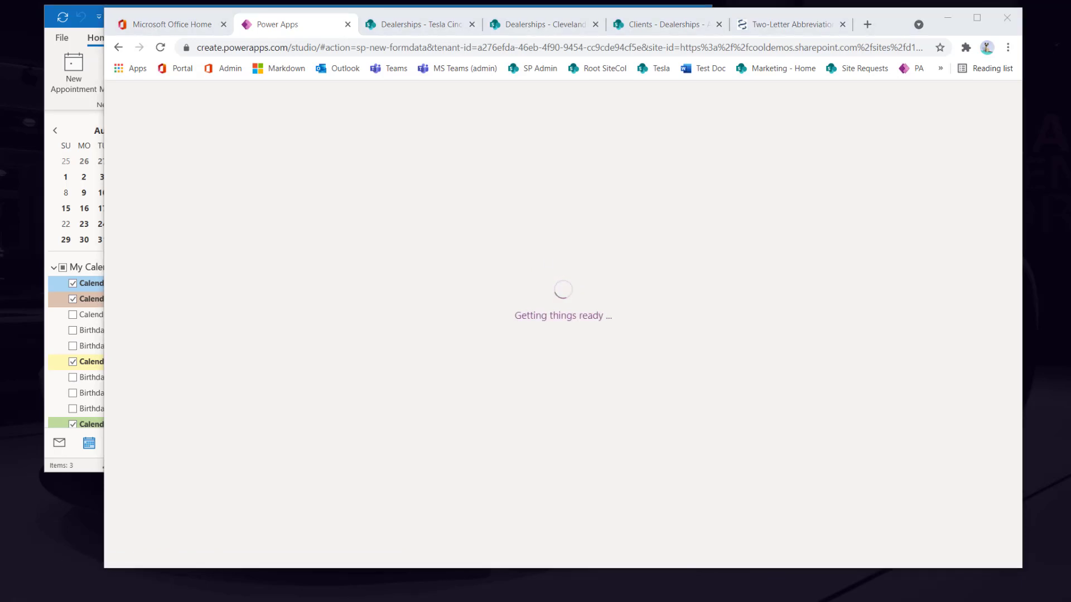
Switch to Moqups and examine the Client Admin Form - step1 mockup, including its stages, client fields and action buttons.
left_click_drag(0, 55, 498, 49)
left_click(261, 388)
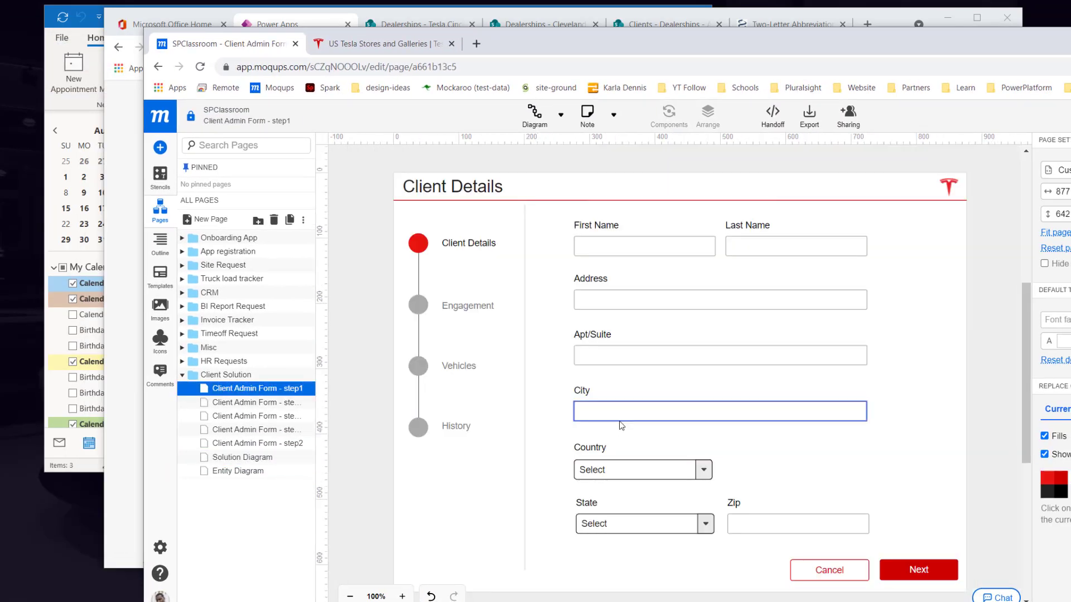
left_click_drag(520, 52, 479, 33)
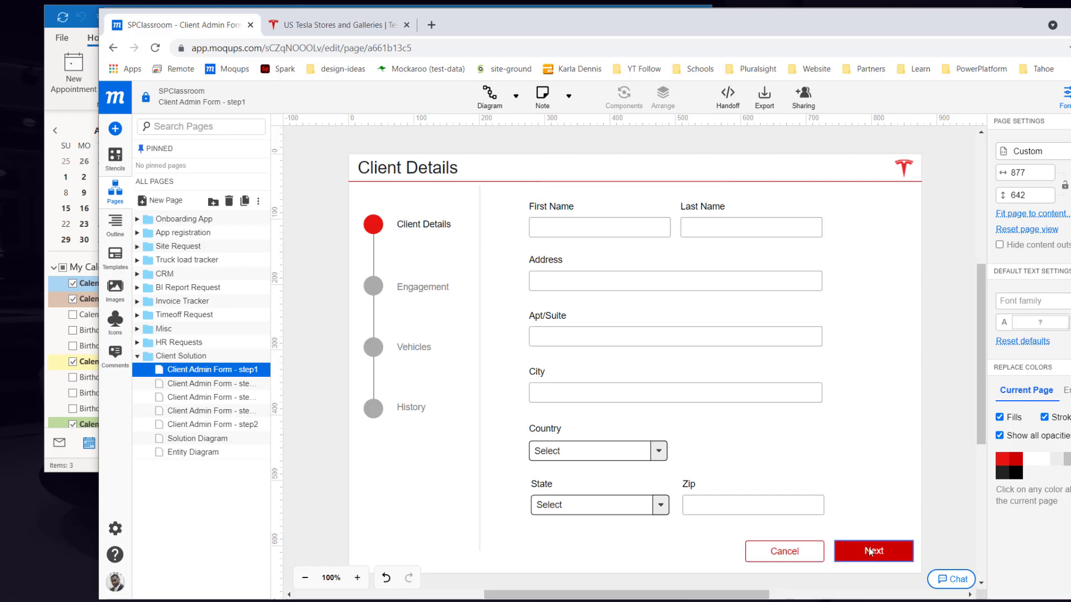
scroll(830, 338, "down", 5)
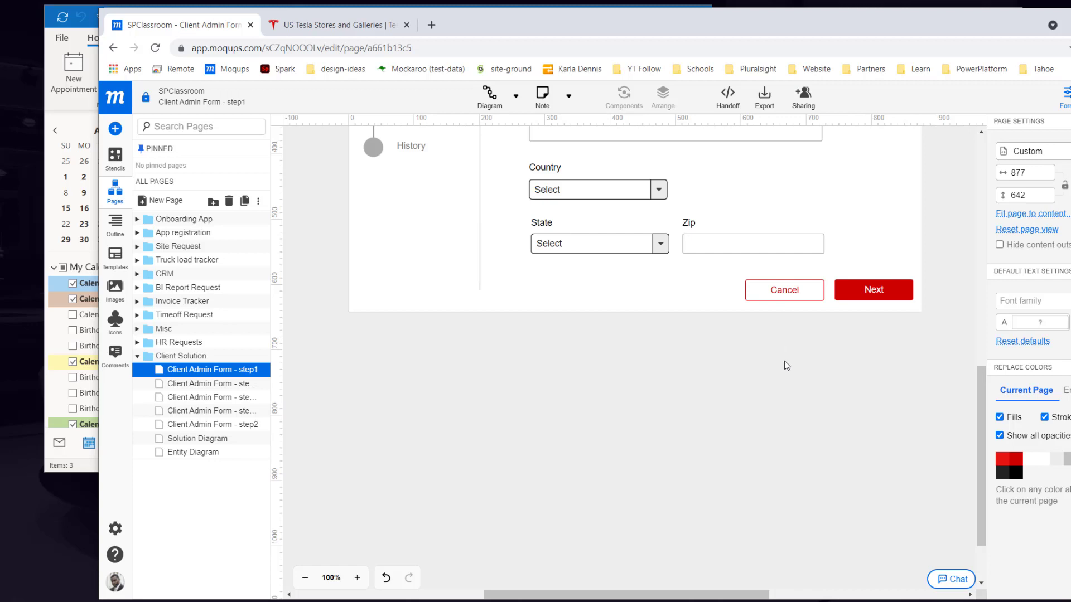
scroll(867, 387, "up", 6)
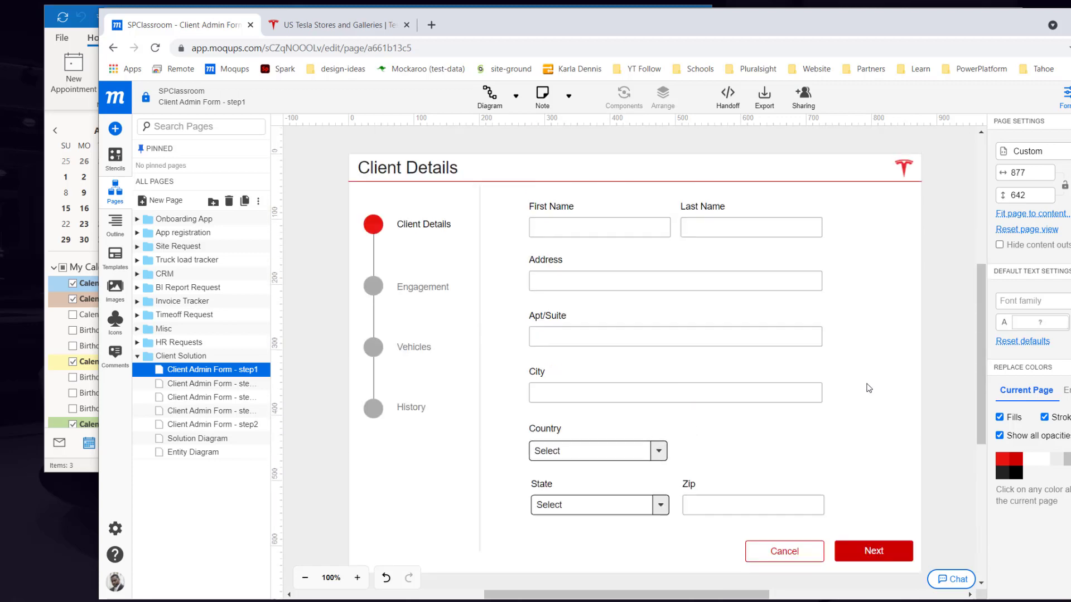
scroll(868, 389, "down", 3)
scroll(870, 388, "up", 1)
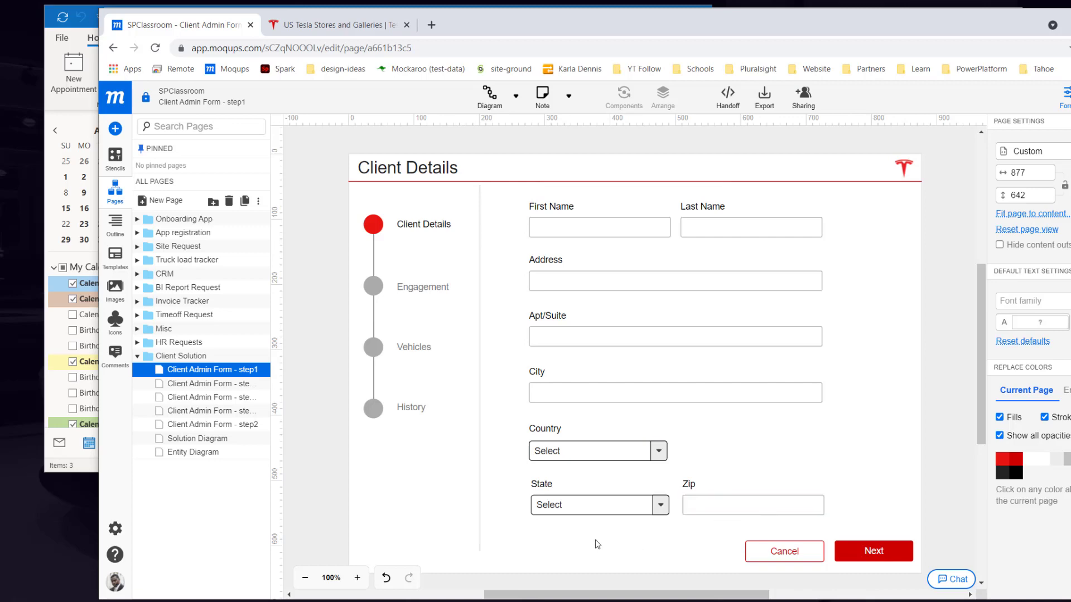
Return to Power Apps Studio, skip the welcome prompt and close the form's Fields list.
left_click_drag(914, 19, 0, 92)
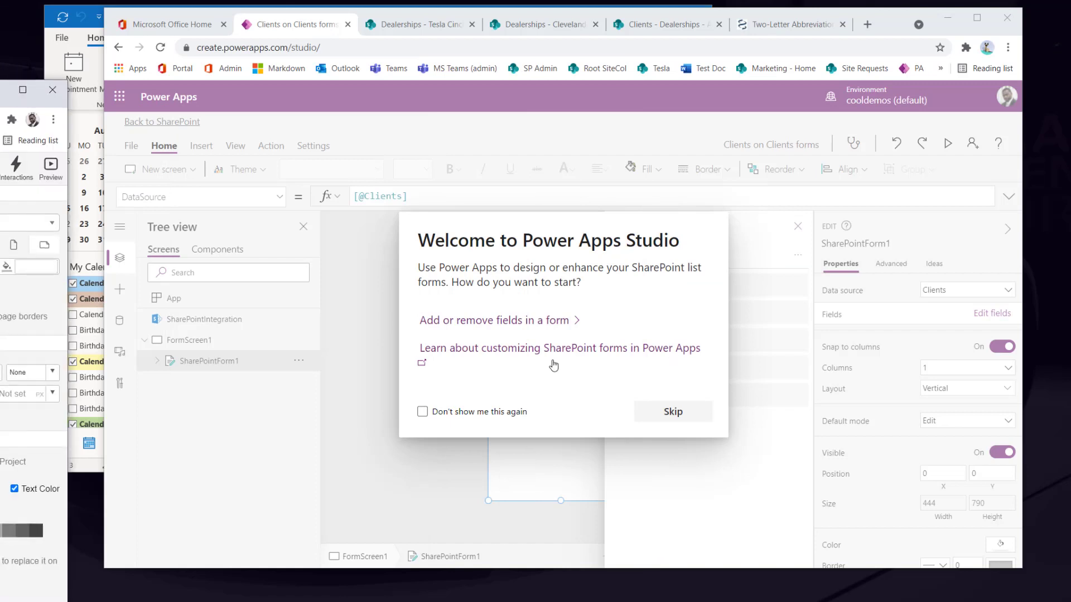
left_click(665, 412)
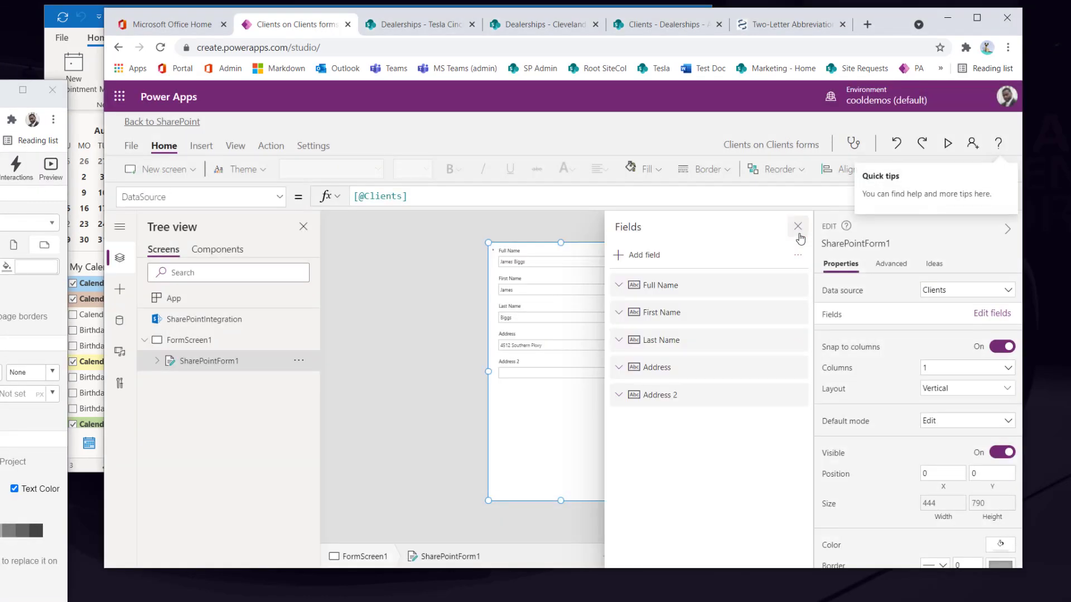
left_click(797, 226)
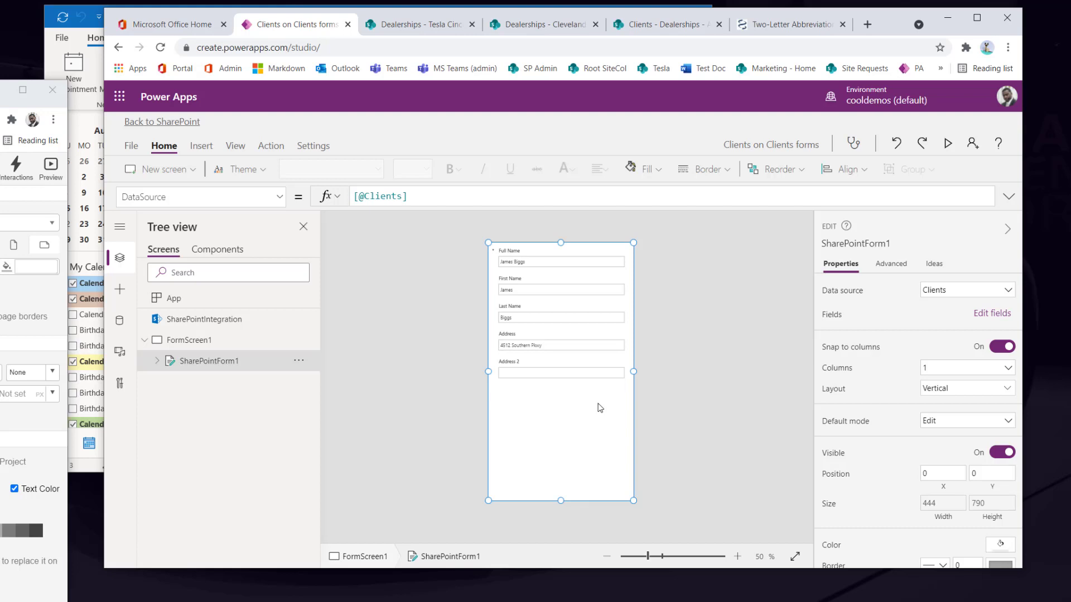
Set the orientation to Landscape in the customized Clients form's display settings.
left_click(131, 146)
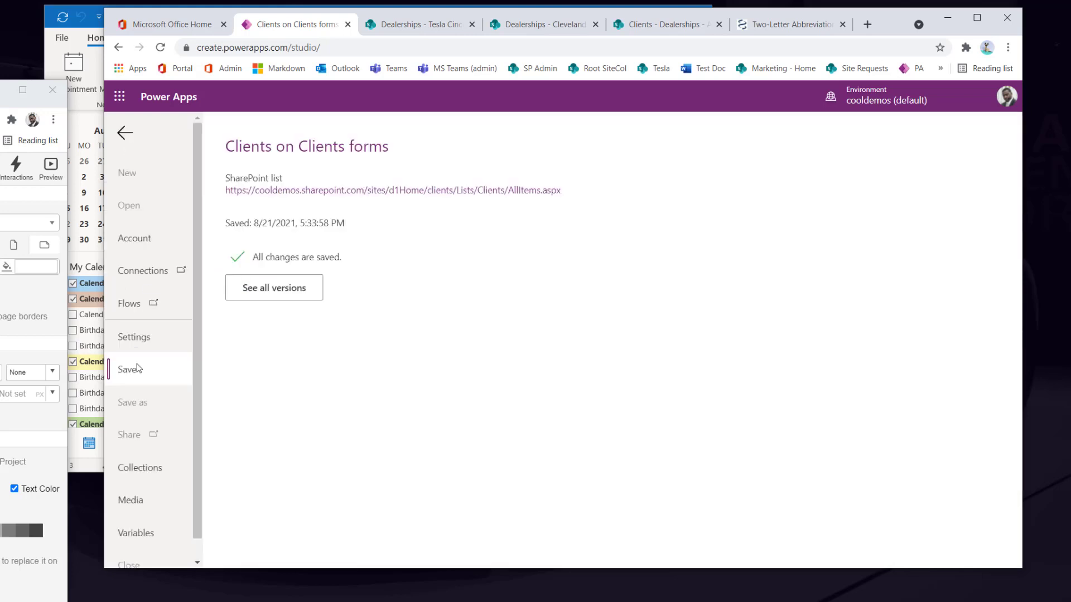
left_click(137, 340)
left_click(300, 229)
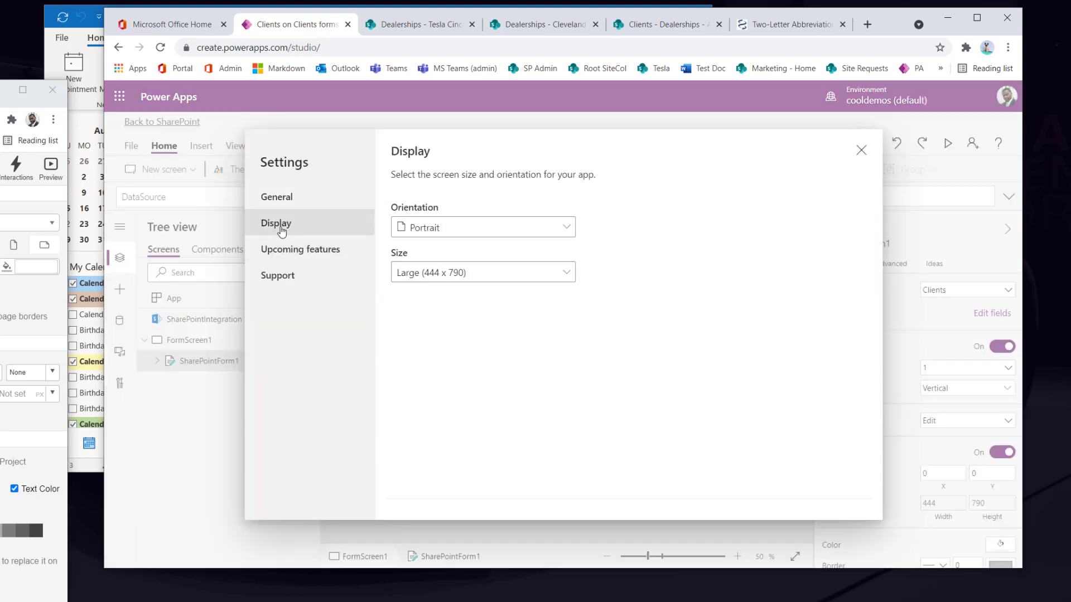
left_click(443, 359)
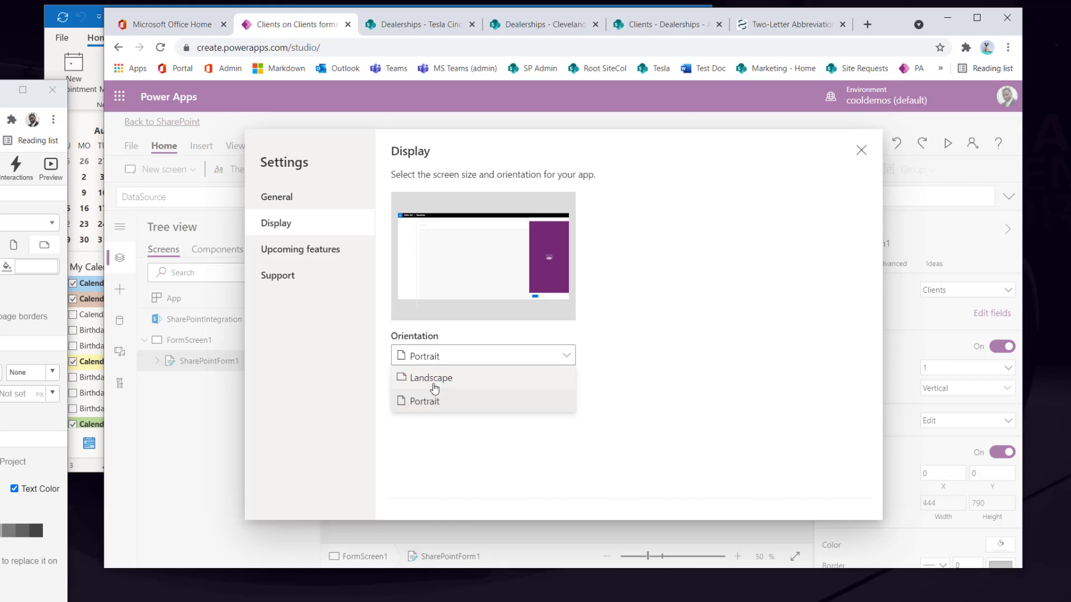
left_click(432, 377)
left_click(576, 366)
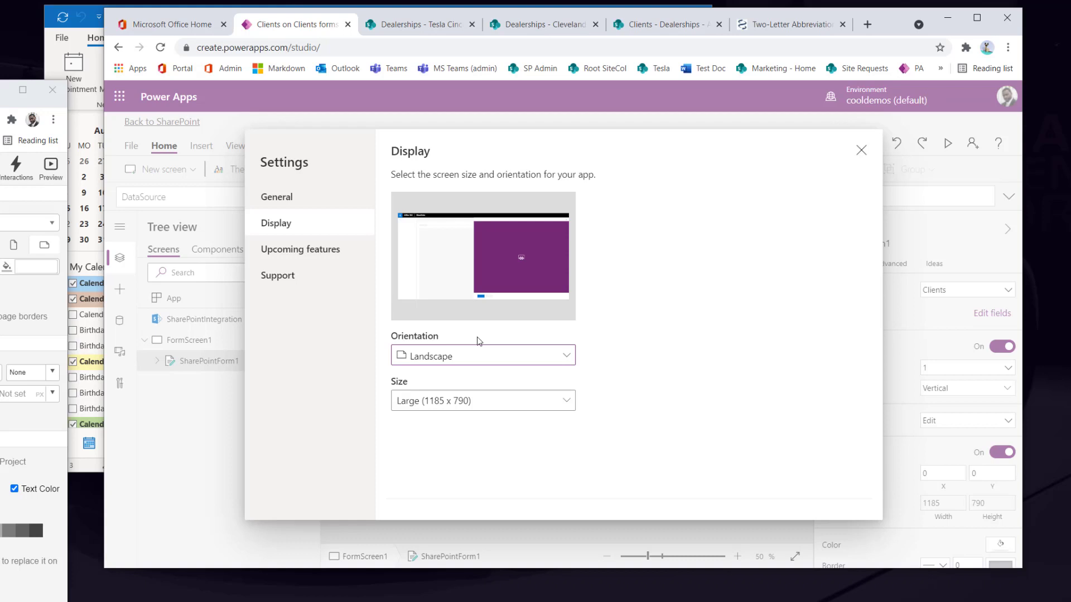
Set the form's display size to Custom with a width of 1185 and a height of 790.
left_click(467, 409)
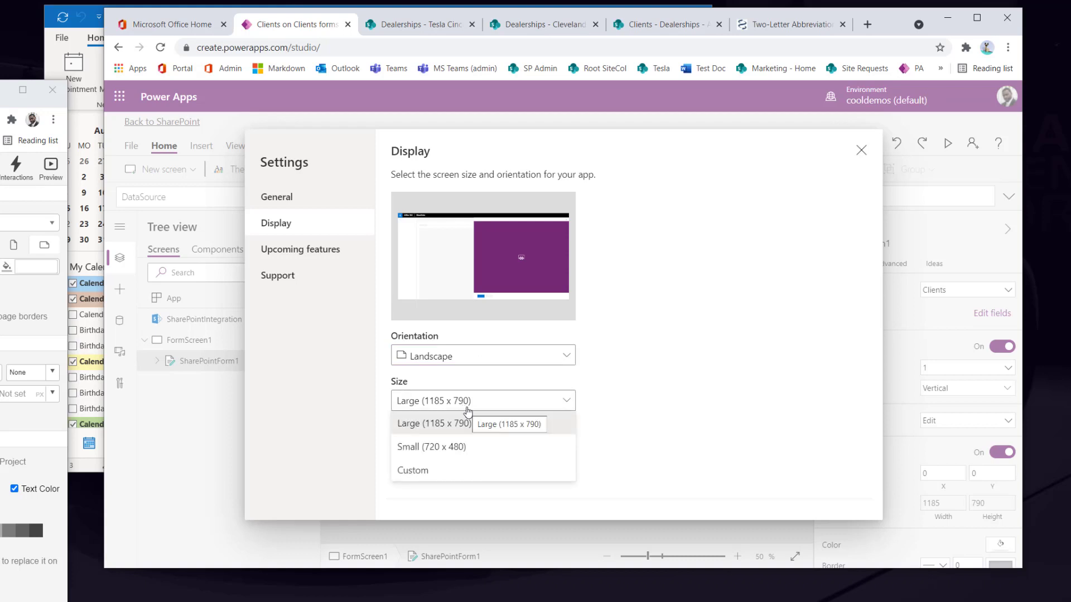
left_click(468, 407)
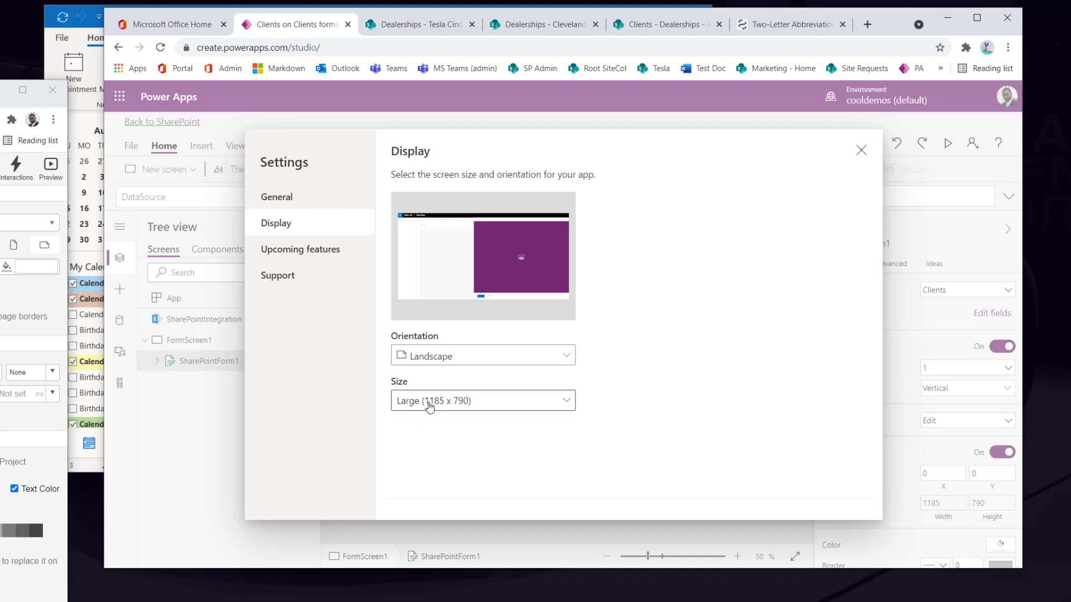
left_click(468, 410)
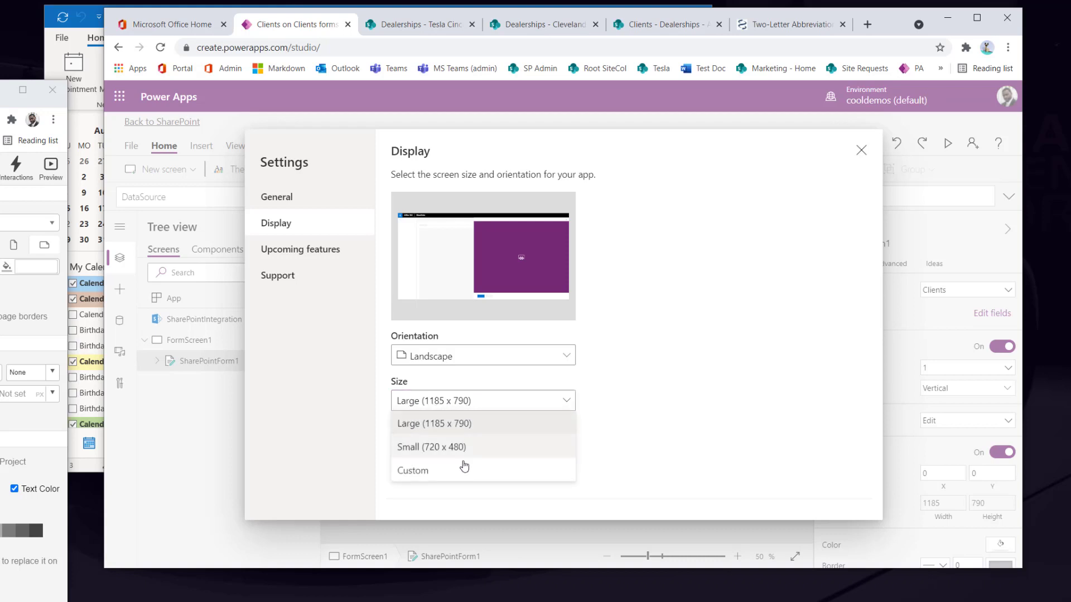
left_click(438, 470)
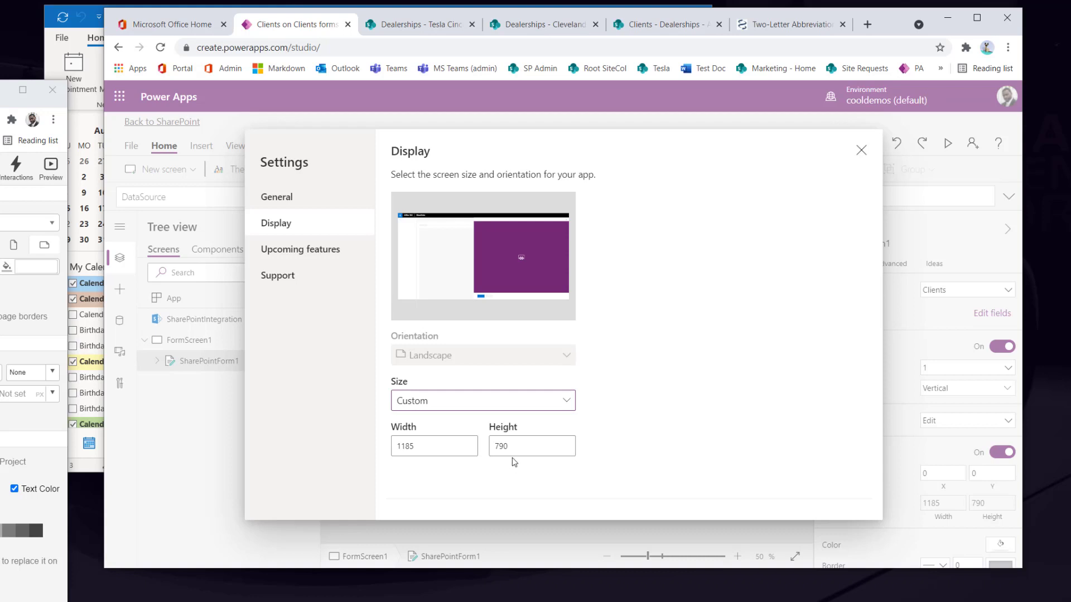
left_click_drag(508, 446, 505, 425)
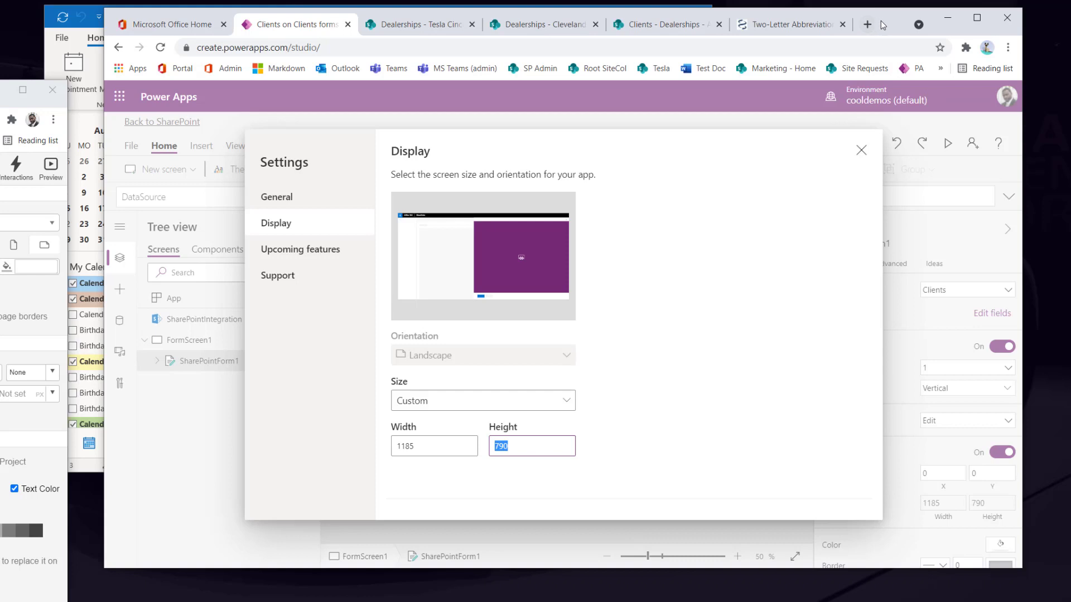
Switch to the SharePoint Clients list and open a new item to examine the form panel's dimensions.
left_click_drag(882, 25, 847, 24)
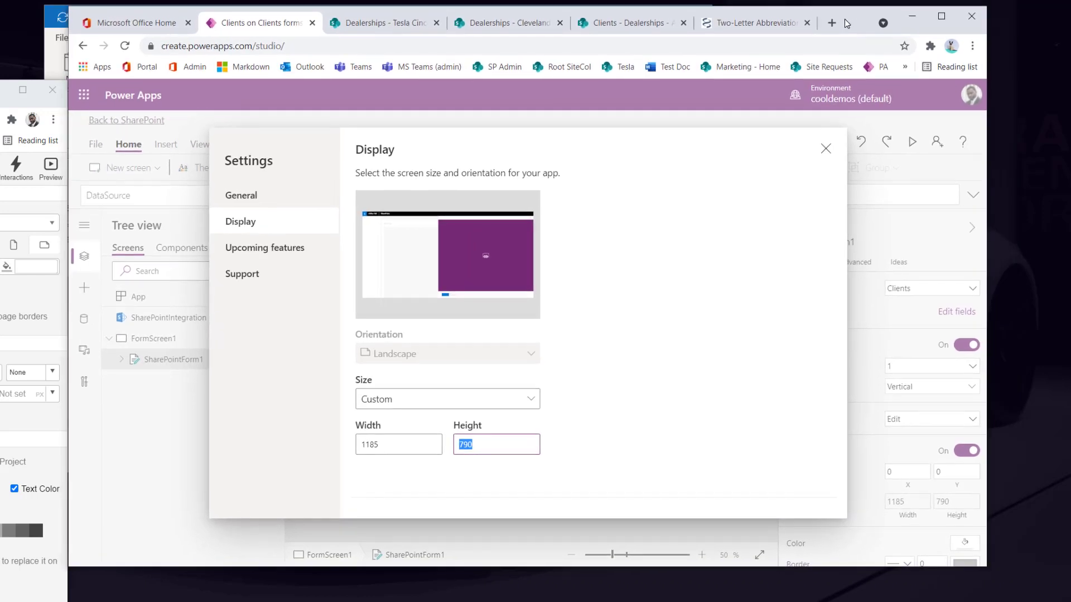
left_click(492, 25)
left_click(138, 180)
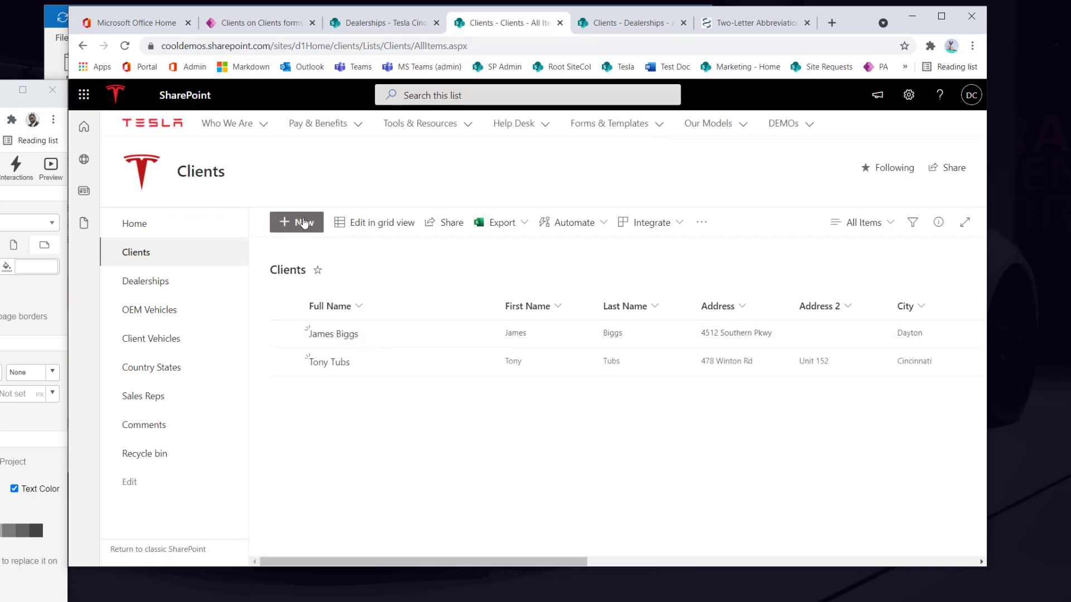
left_click(302, 220)
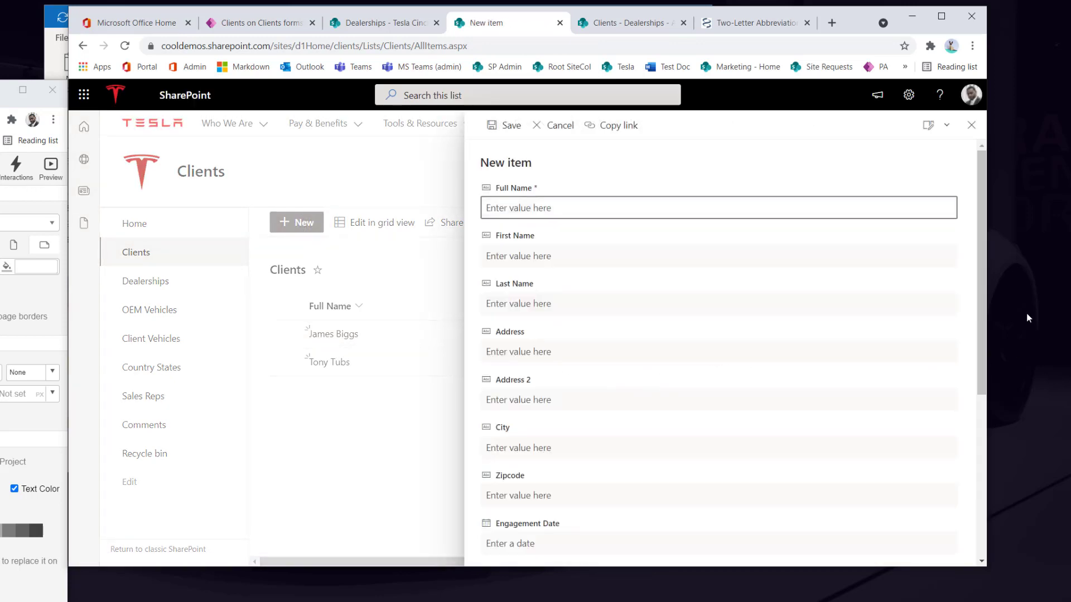
left_click_drag(980, 329, 965, 282)
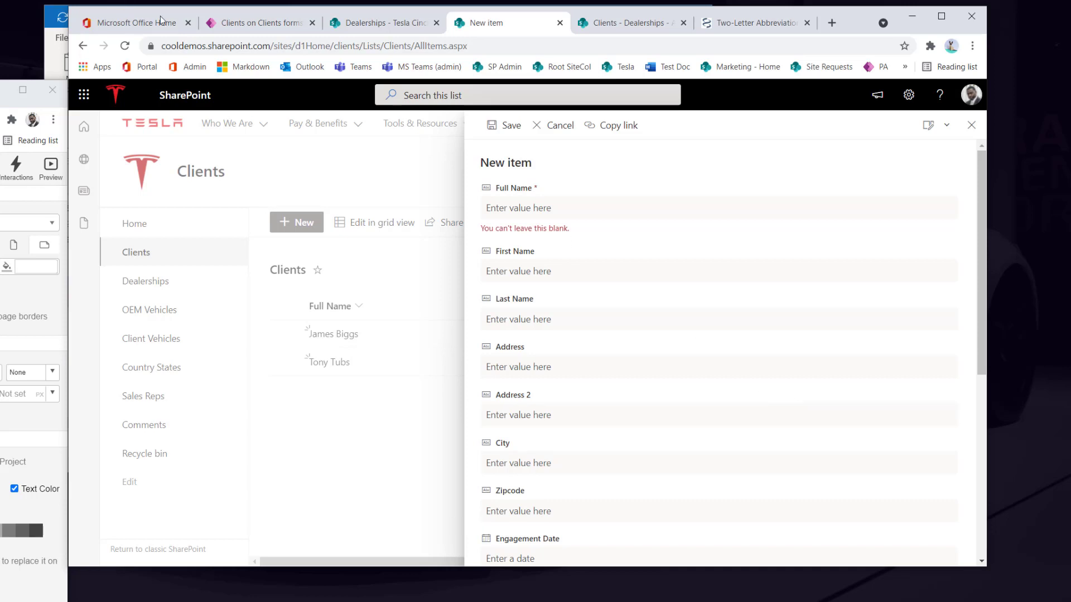
Return to Power Apps Studio, close the display settings and rename the FormScreen1 screen as ScreenMain.
left_click(243, 27)
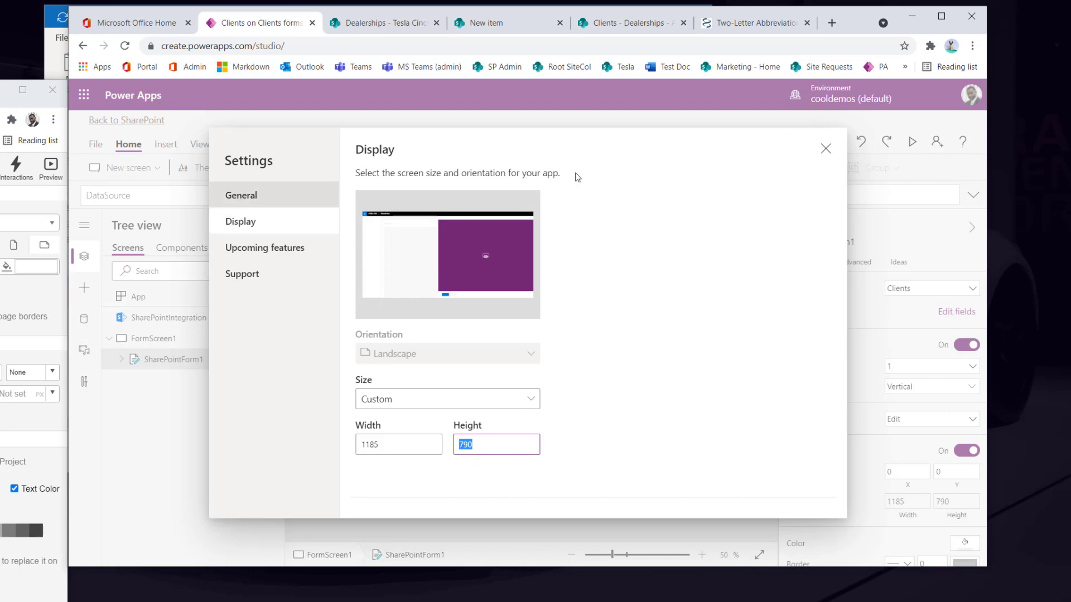
left_click(825, 149)
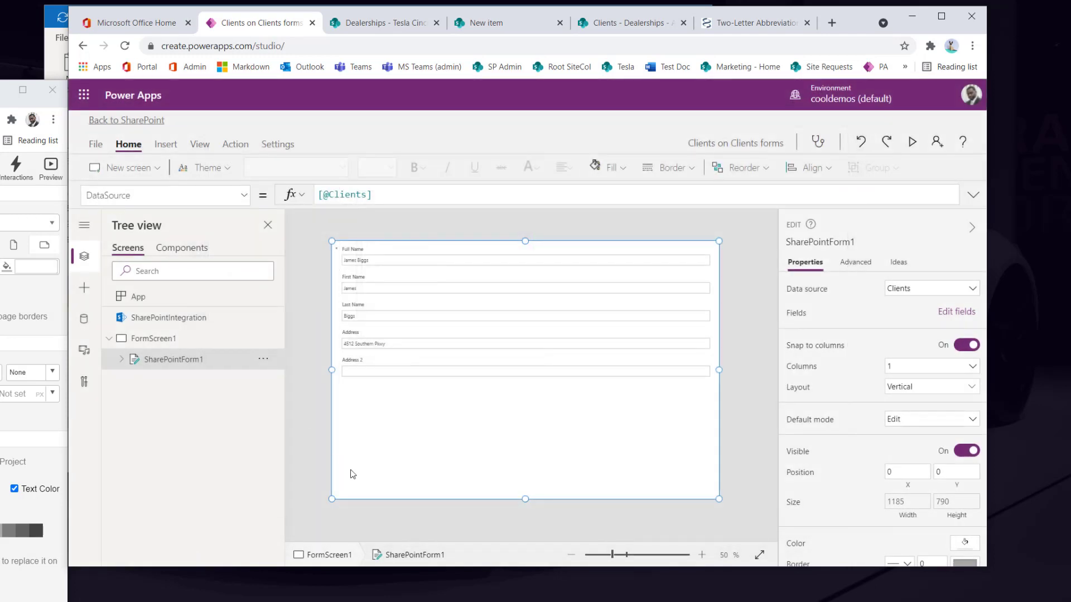
left_click(399, 348)
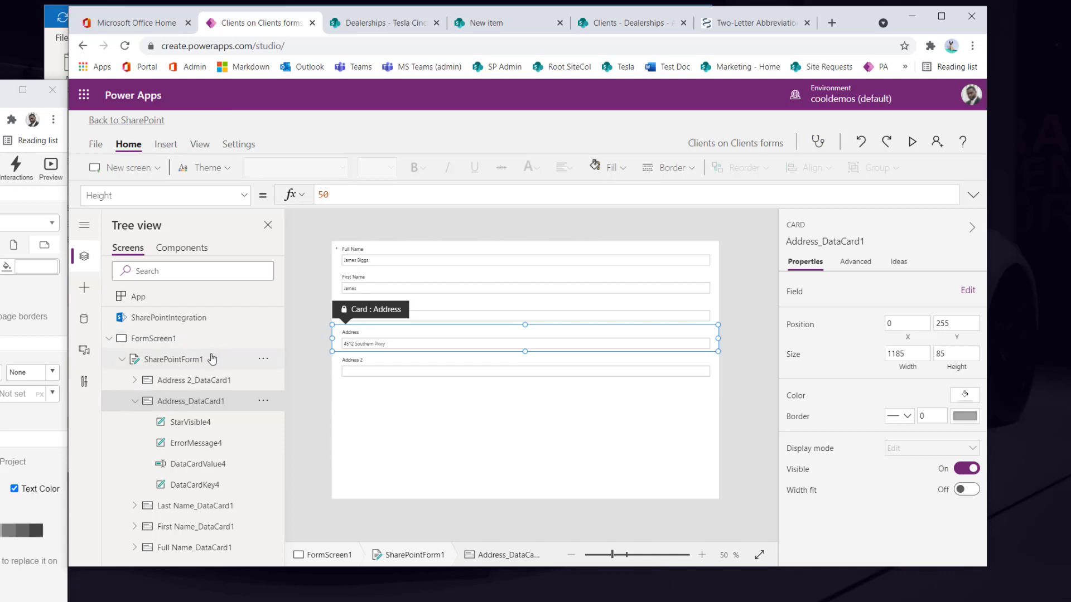
left_click(263, 338)
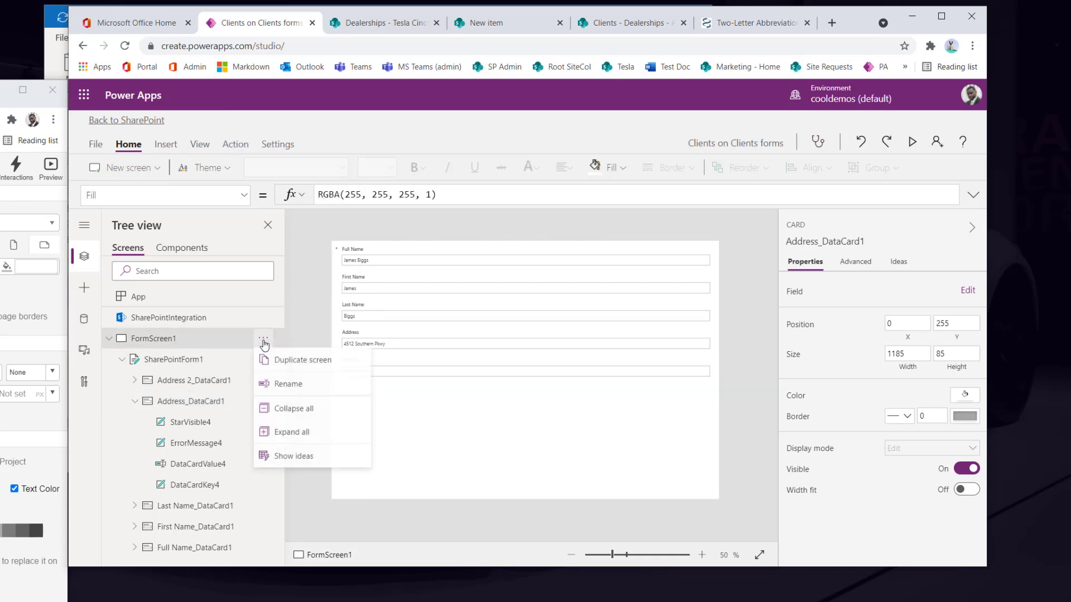
left_click(297, 391)
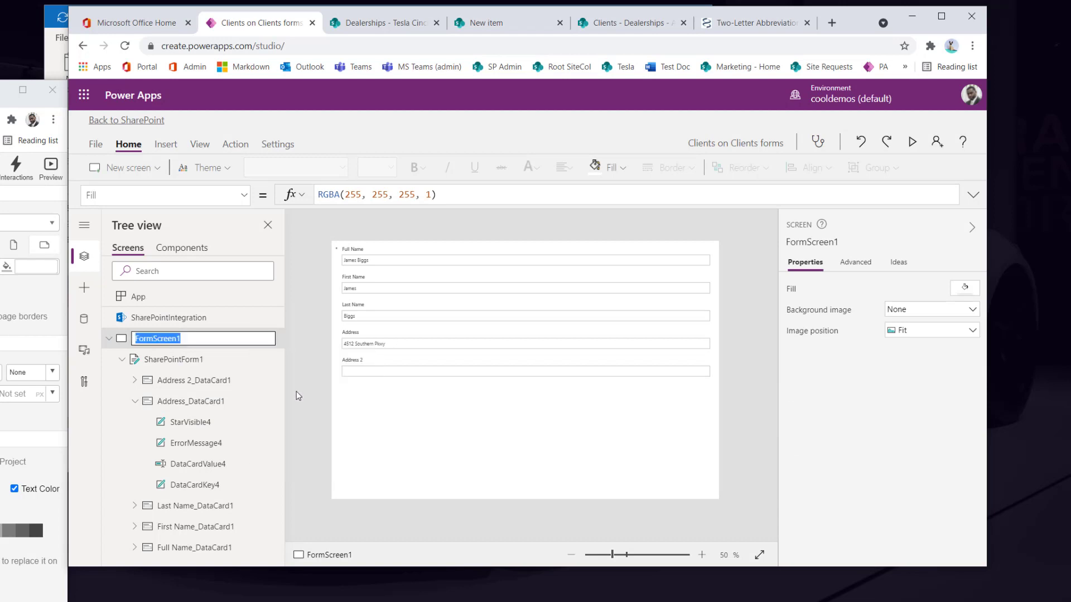
type("ScreenMain")
key("Return")
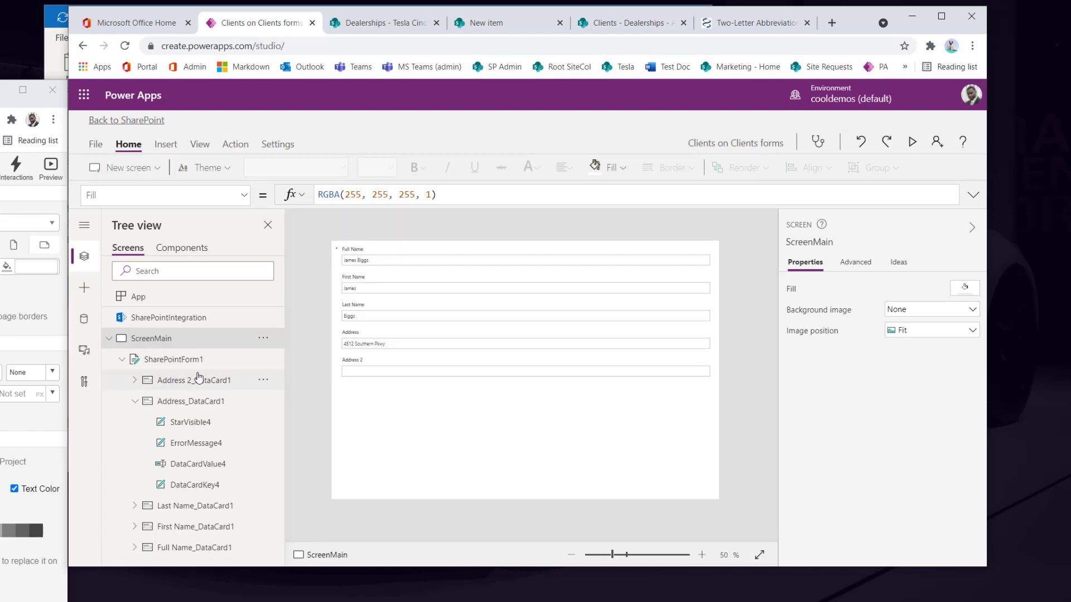
Rename the SharePointForm1 form as FormMain.
left_click(237, 366)
left_click(270, 363)
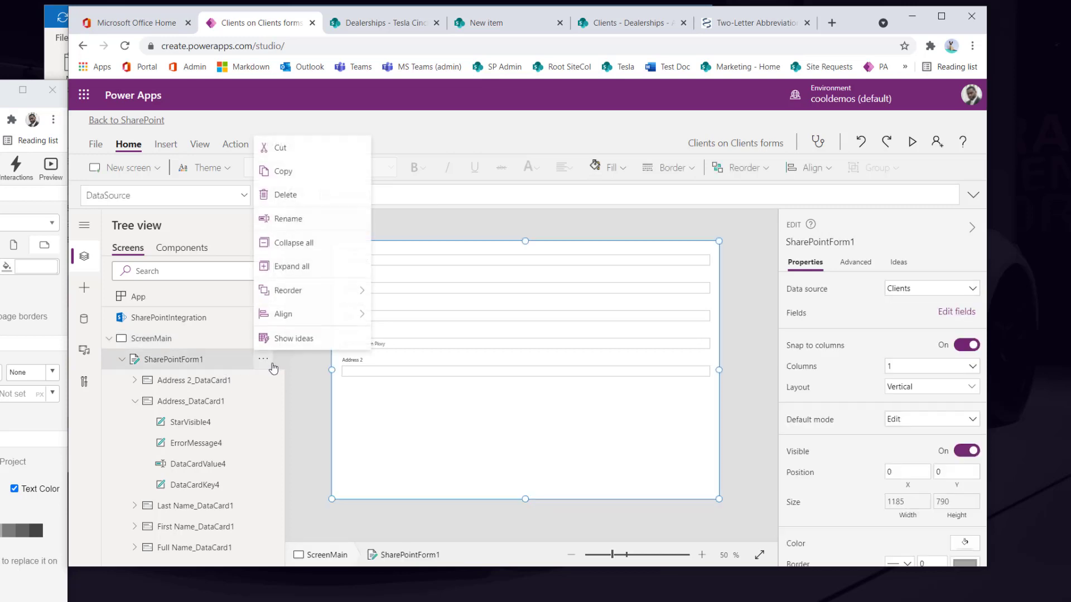
left_click(299, 221)
type("Forma")
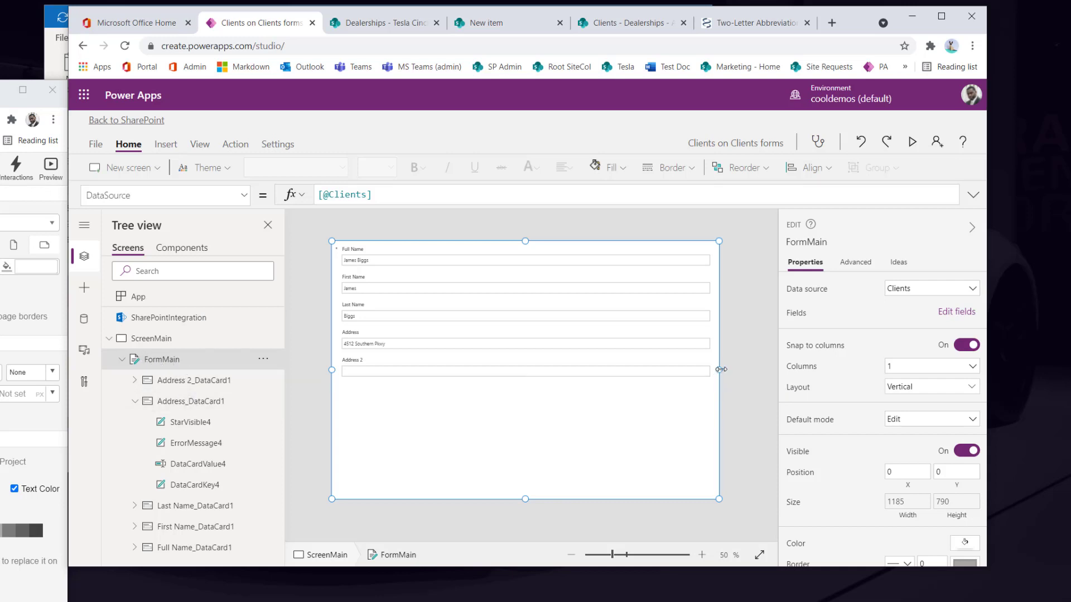
Resize FormMain to about 615 wide and 648 high, freeing space beside and above it on the screen.
left_click_drag(721, 369, 532, 370)
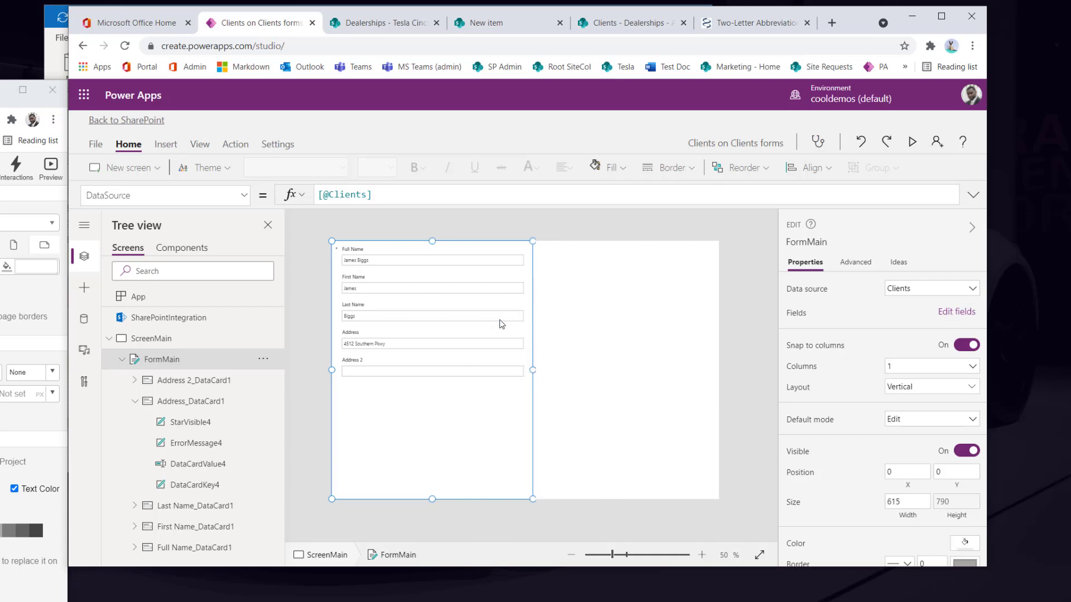
left_click_drag(432, 241, 455, 286)
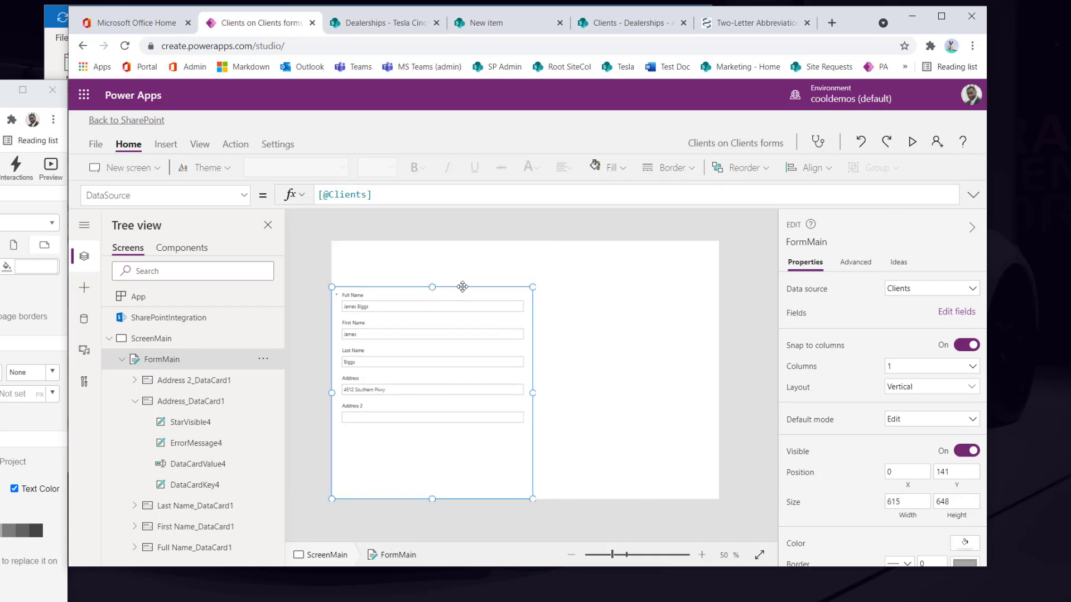
left_click(494, 293)
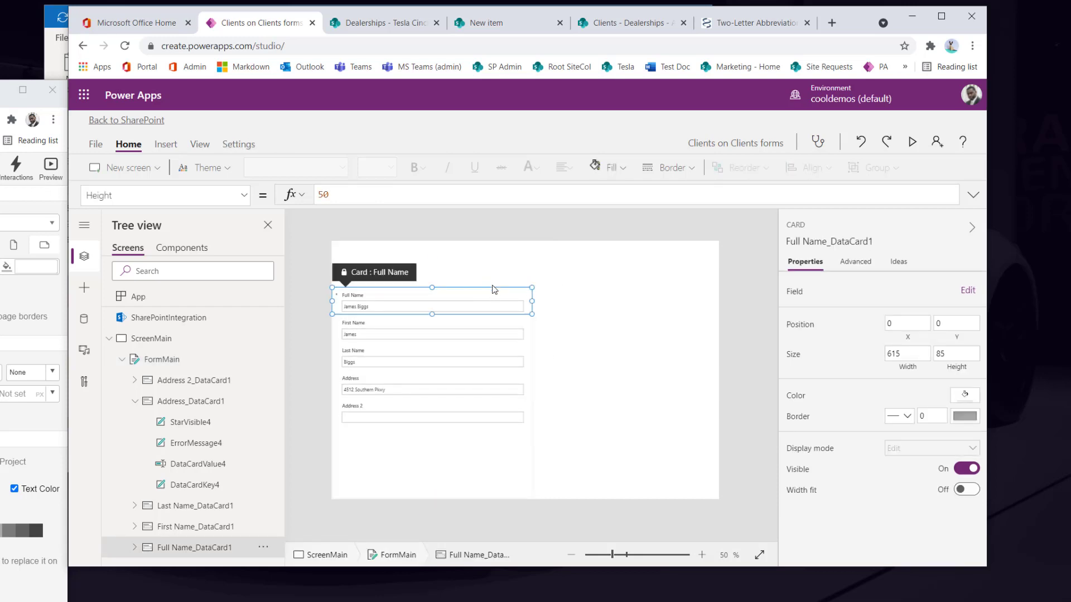
left_click(486, 385)
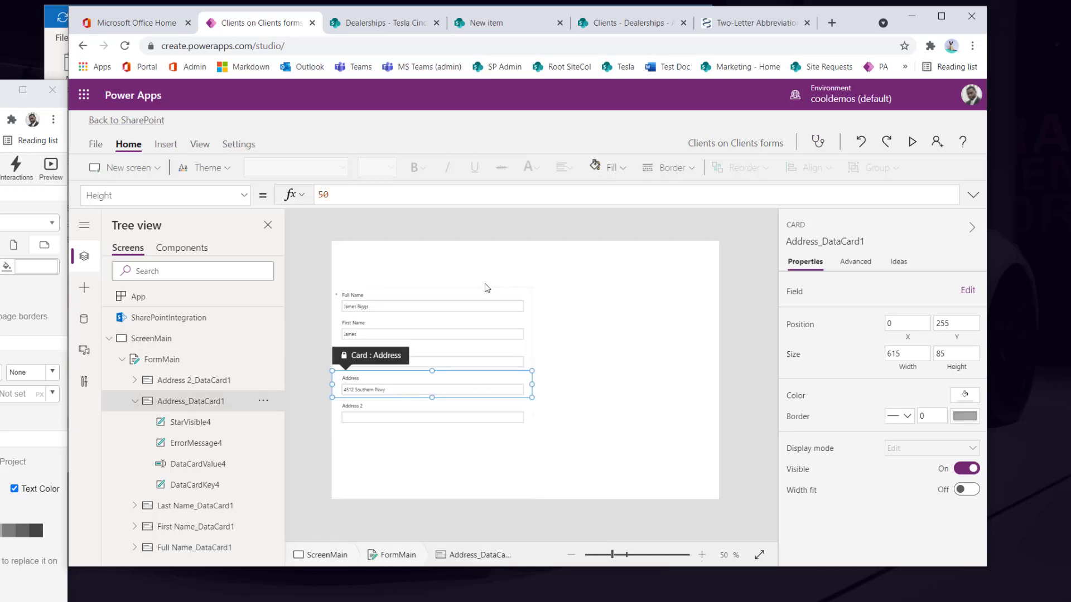
Move FormMain to the right half of ScreenMain, at about X 501 and Y 120.
left_click(701, 555)
left_click(701, 554)
left_click(701, 555)
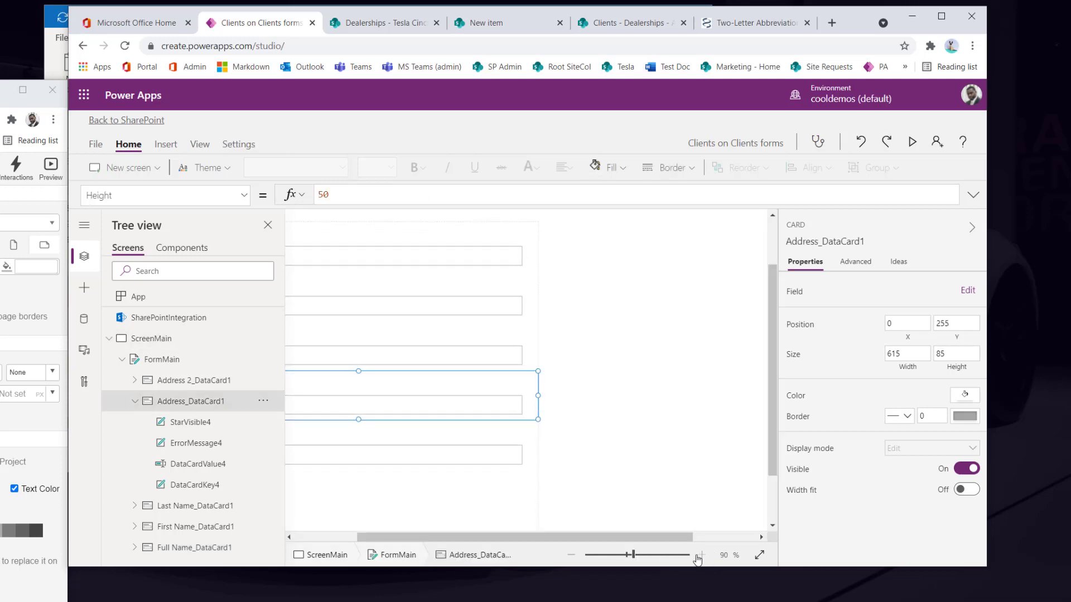
left_click(570, 557)
mouse_move(623, 556)
left_mouse_down()
mouse_move(602, 557)
mouse_move(621, 558)
left_mouse_up()
left_click(572, 556)
left_click(572, 556)
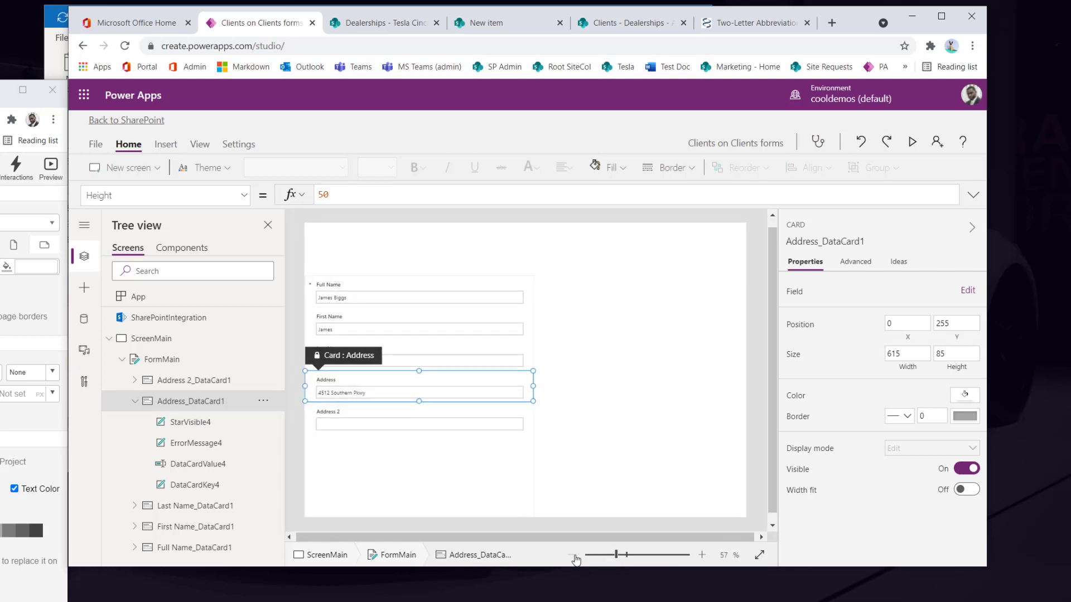
left_click(440, 327)
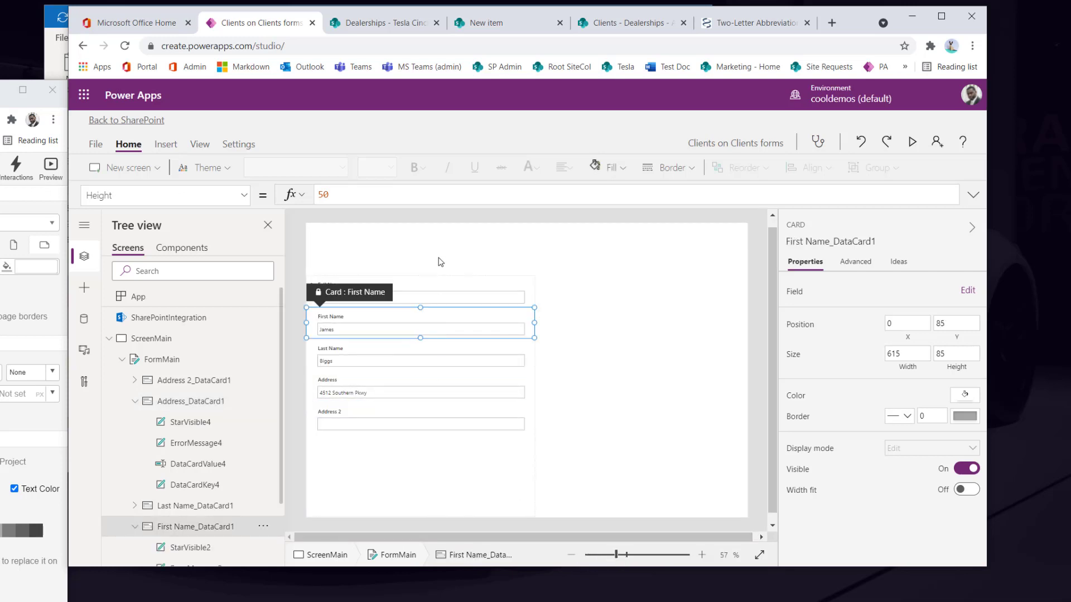
left_click(146, 360)
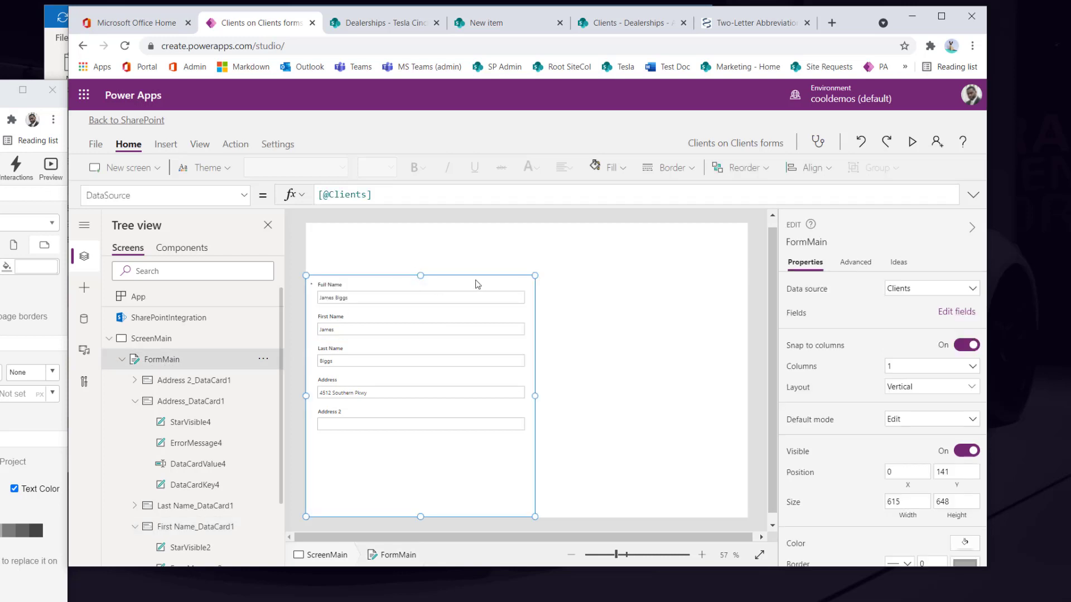
left_click_drag(465, 274, 650, 267)
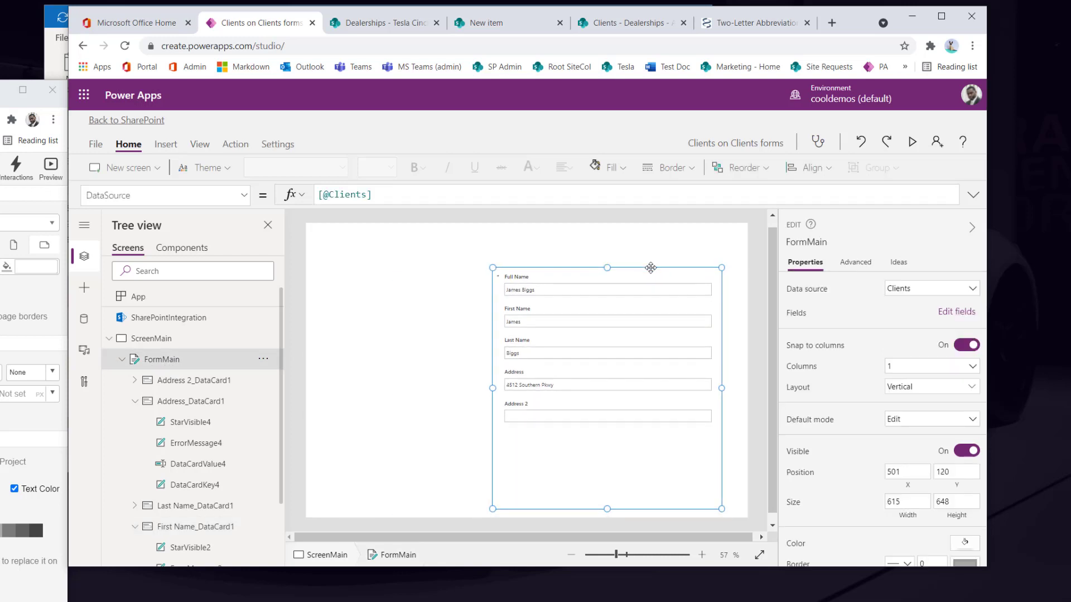
left_click(521, 305)
left_click(457, 383)
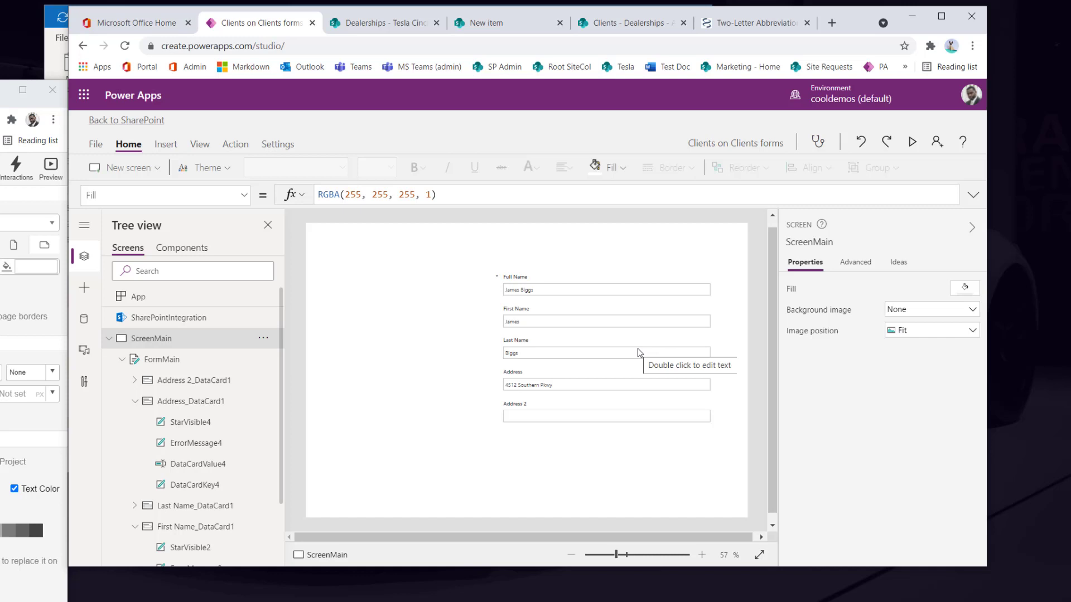
left_click(529, 288)
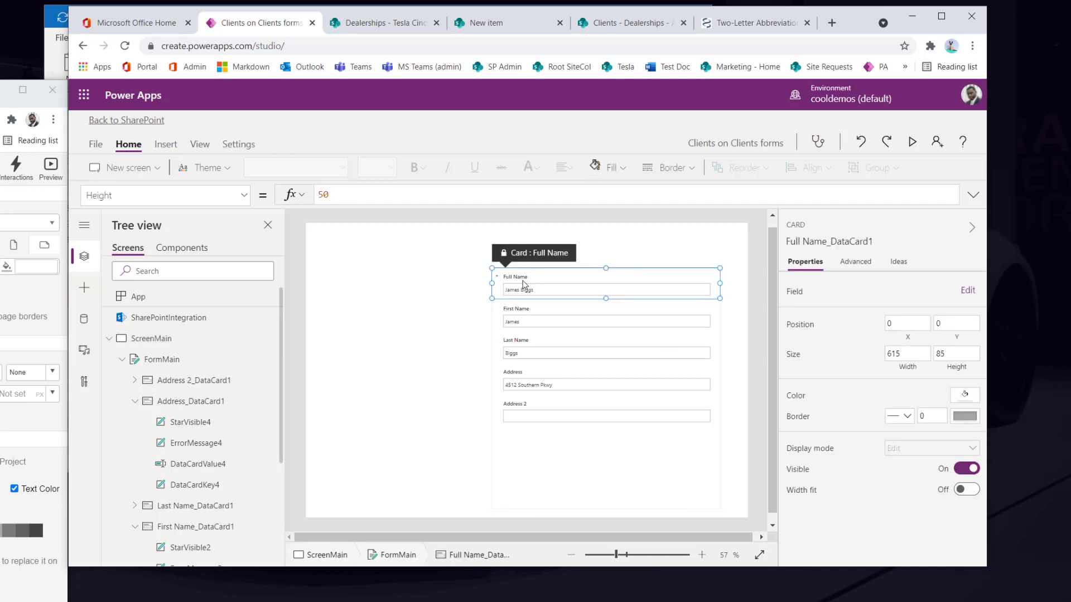
left_click(521, 289)
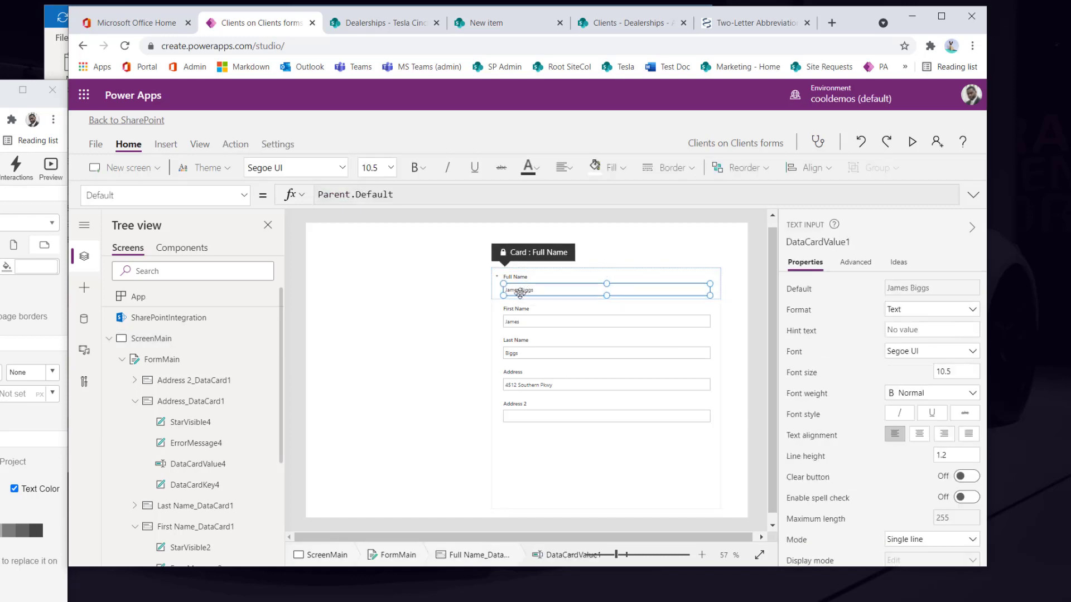
left_click(390, 168)
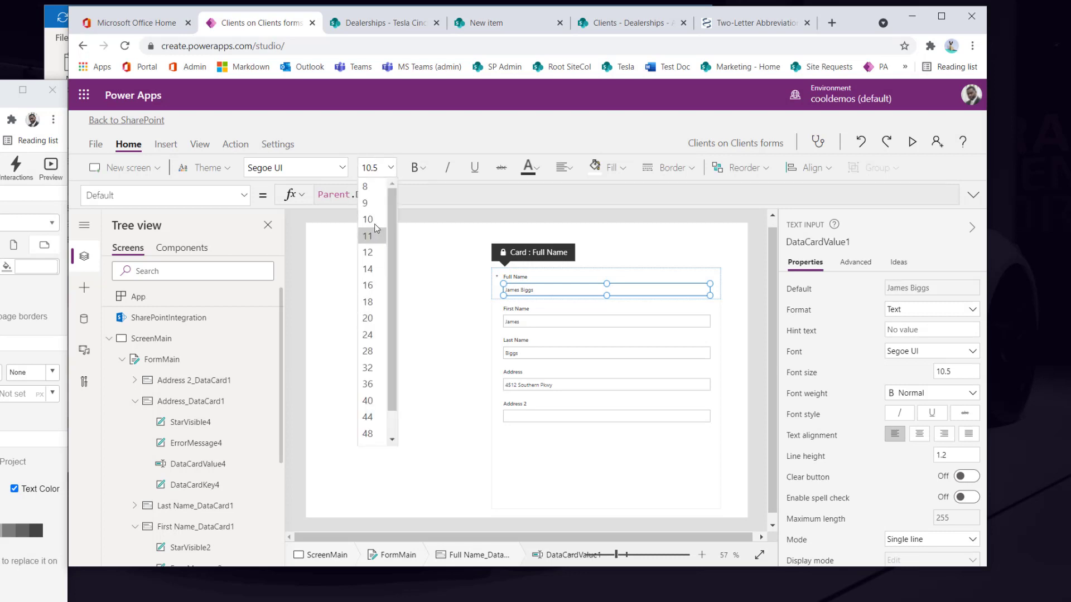
key("BackSpace")
key("BackSpace")
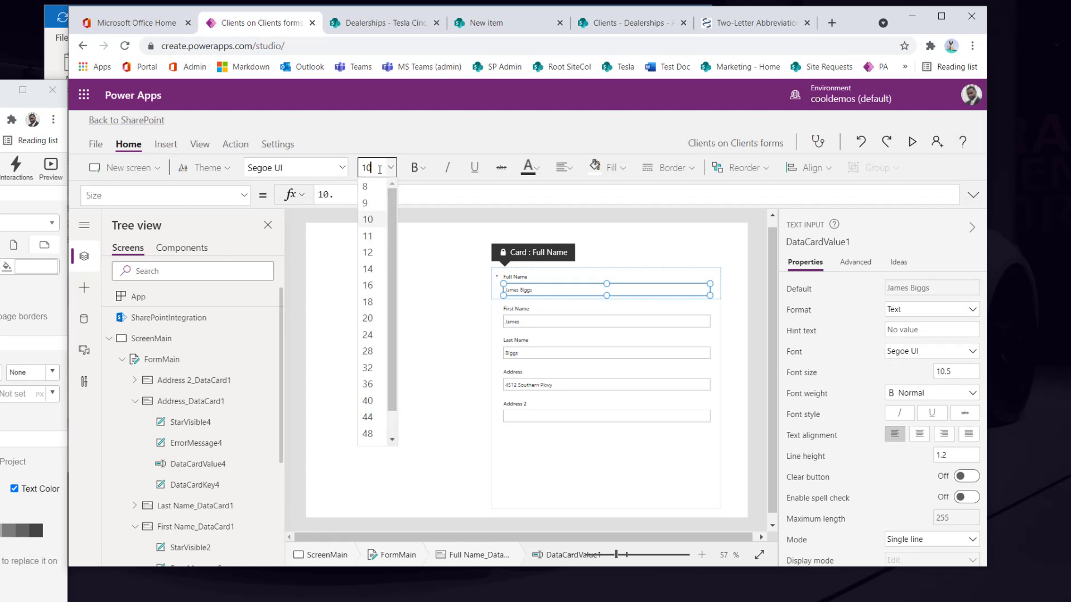
type("5")
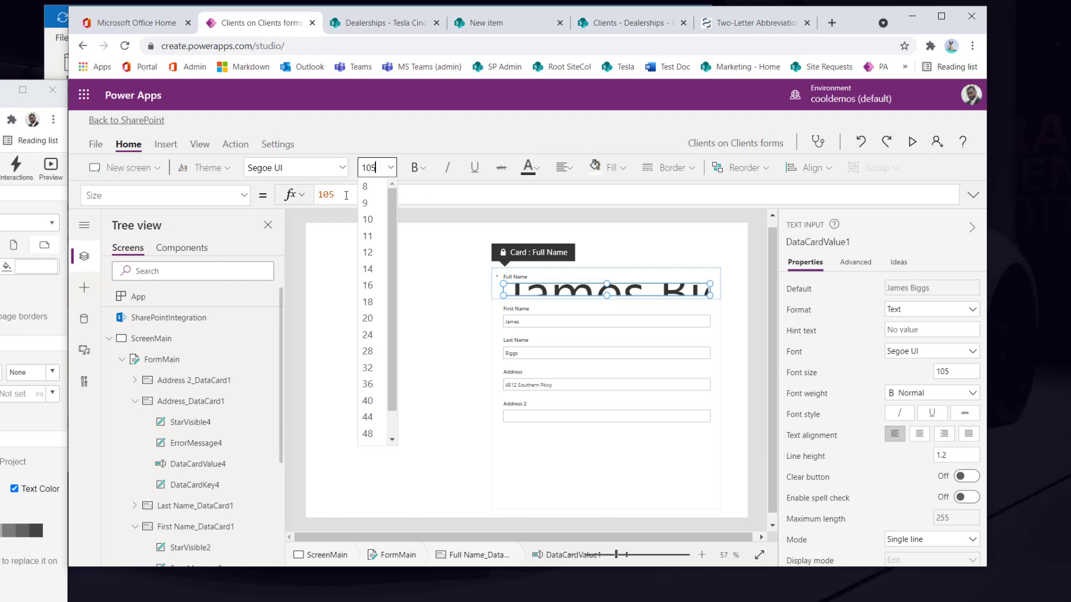
key("BackSpace")
type(".5")
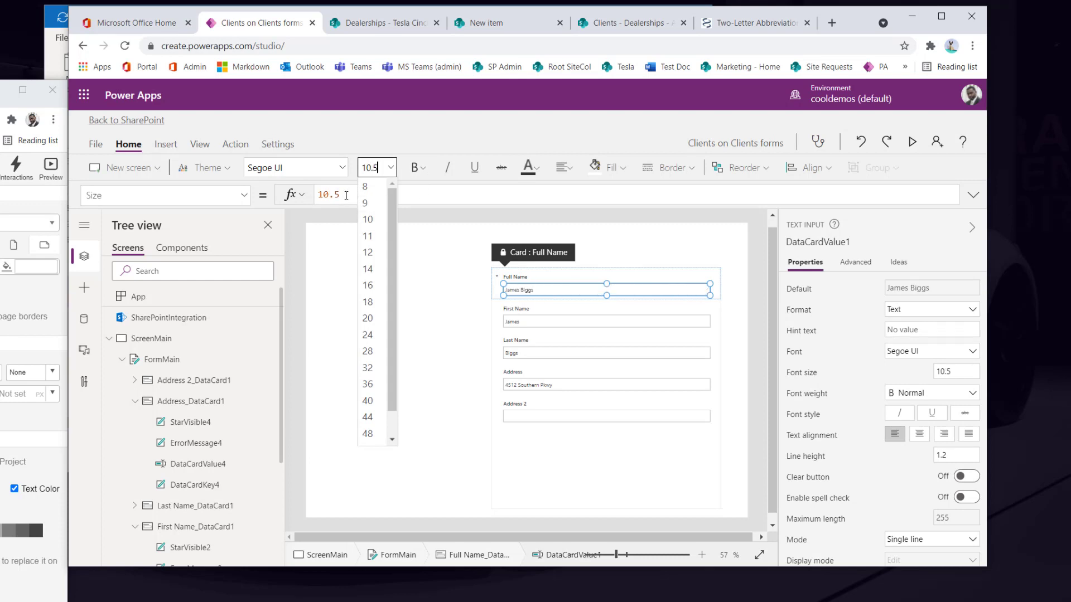
left_click(403, 147)
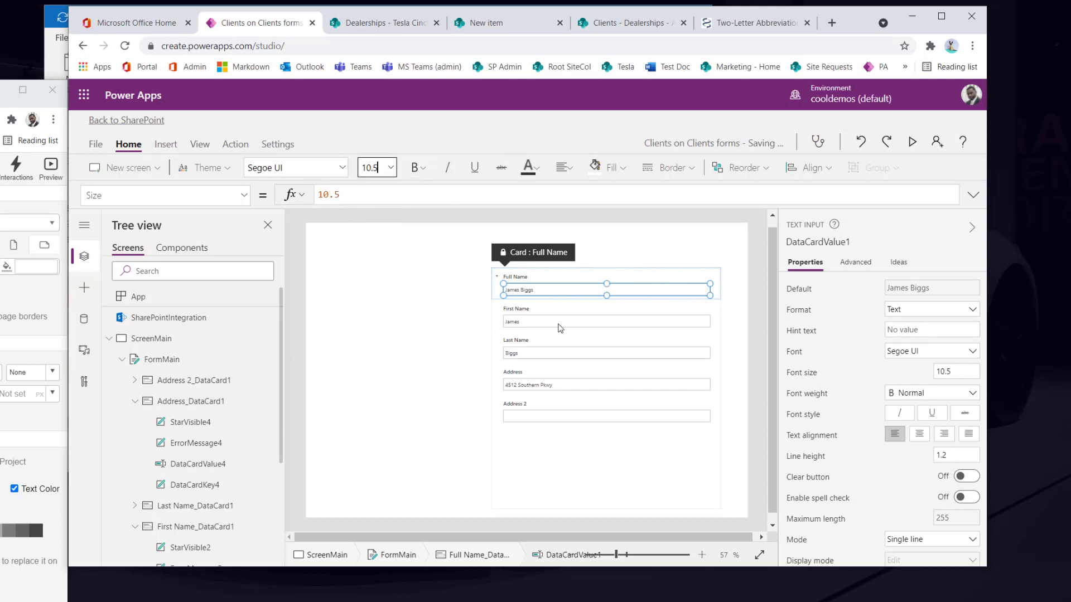
Add the City field to FormMain and close the list of form fields.
left_click(162, 361)
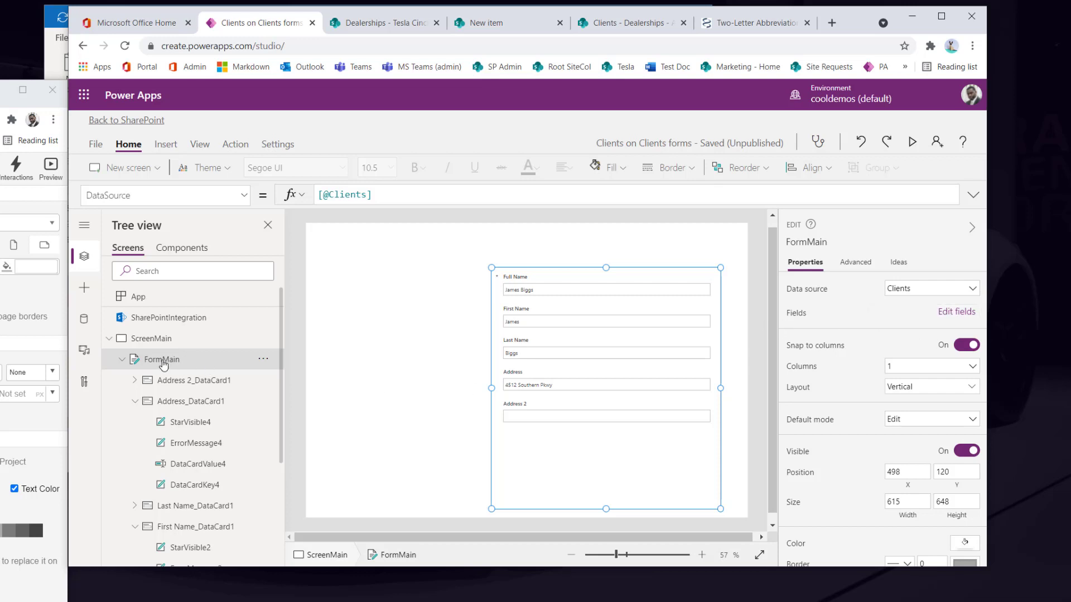
left_click(956, 313)
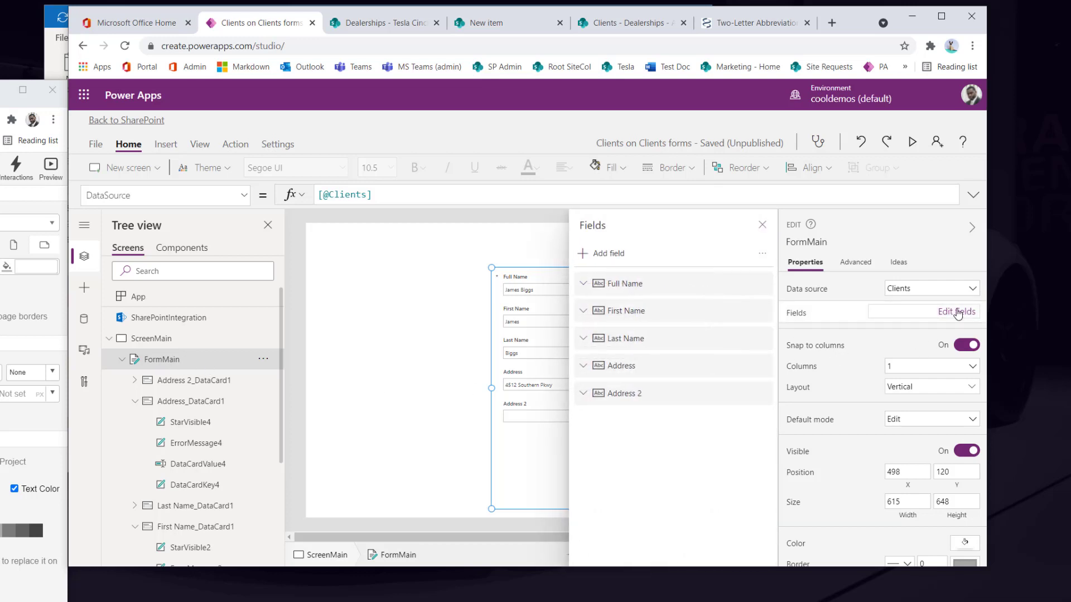
left_click(608, 255)
left_click(657, 331)
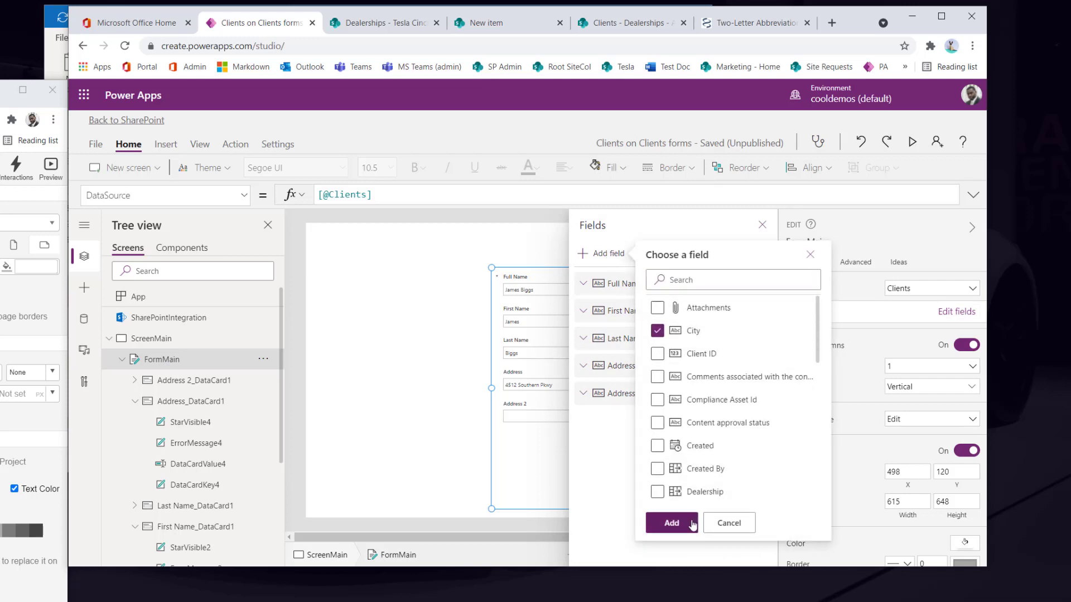
left_click(671, 523)
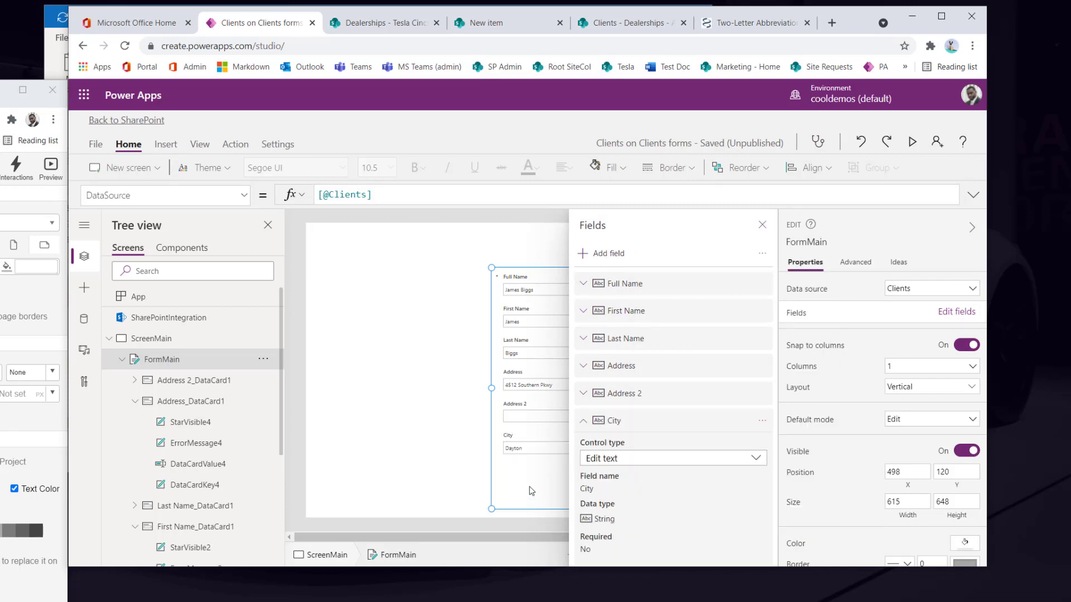
left_click(762, 225)
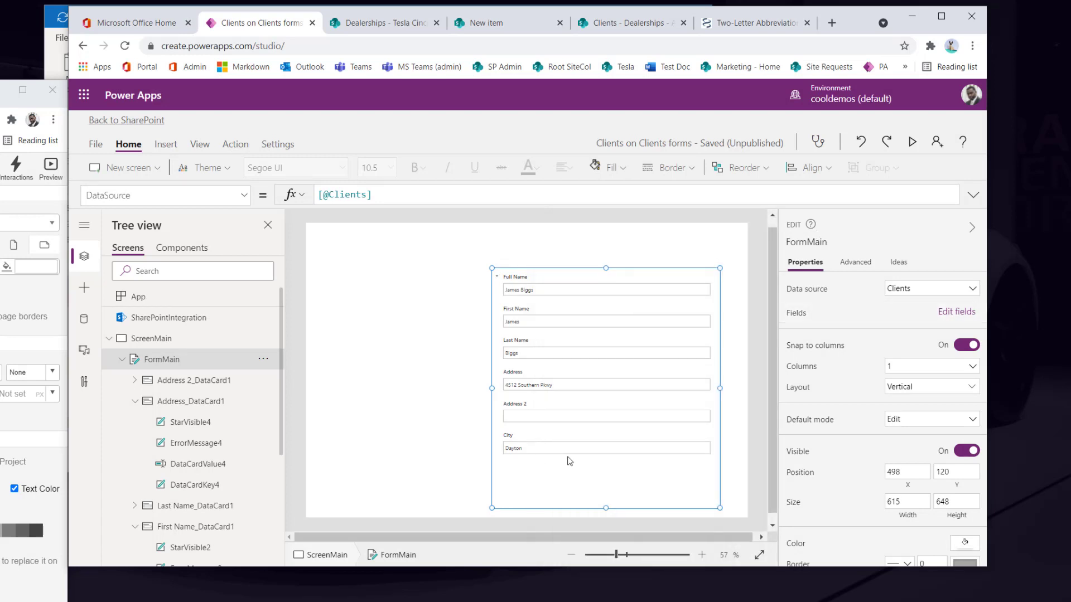
Preview the form, leave the preview and check the layout against the Client Admin Form mockup in Moqups before returning to Power Apps Studio.
left_click(702, 555)
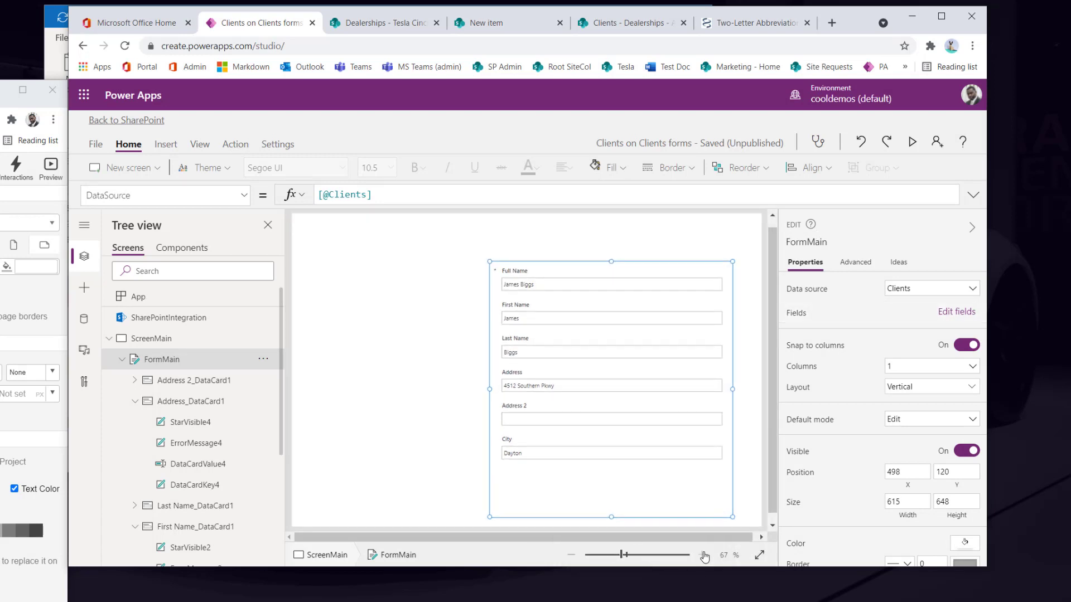
left_click(912, 142)
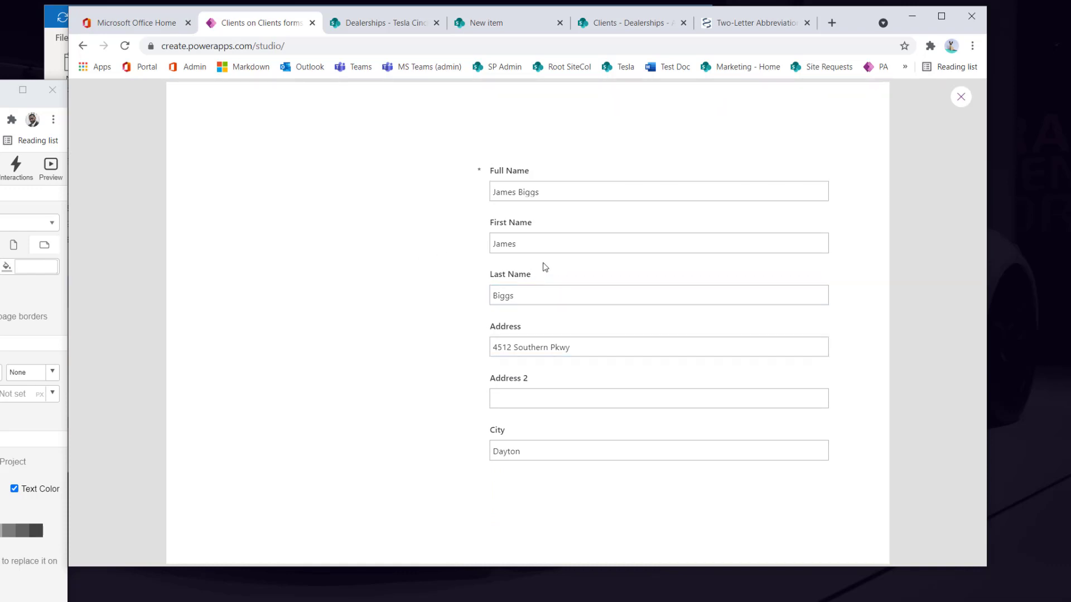
left_click(959, 99)
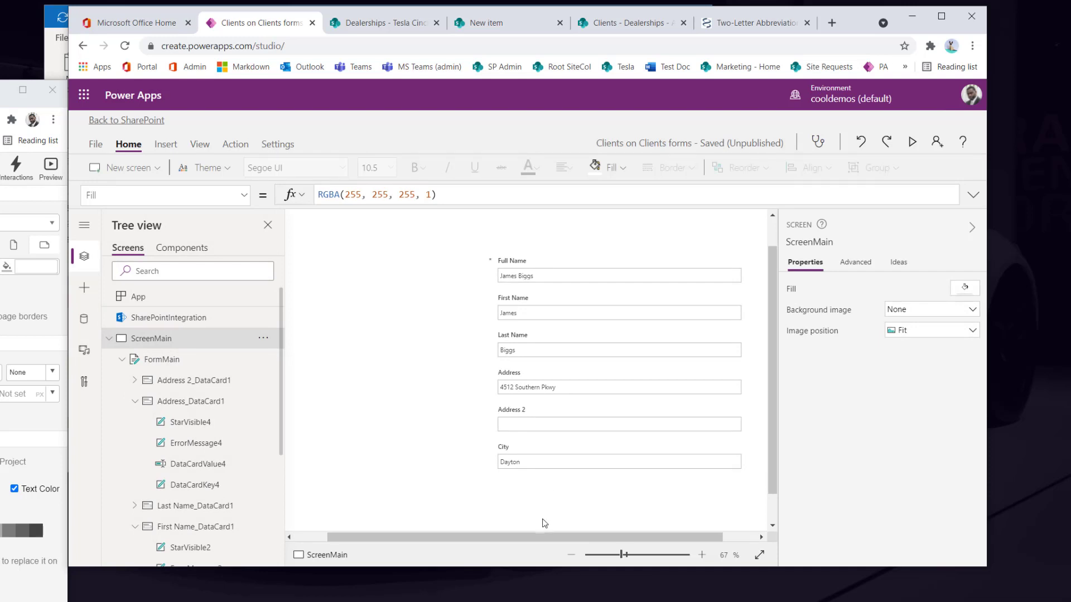
left_click(567, 402)
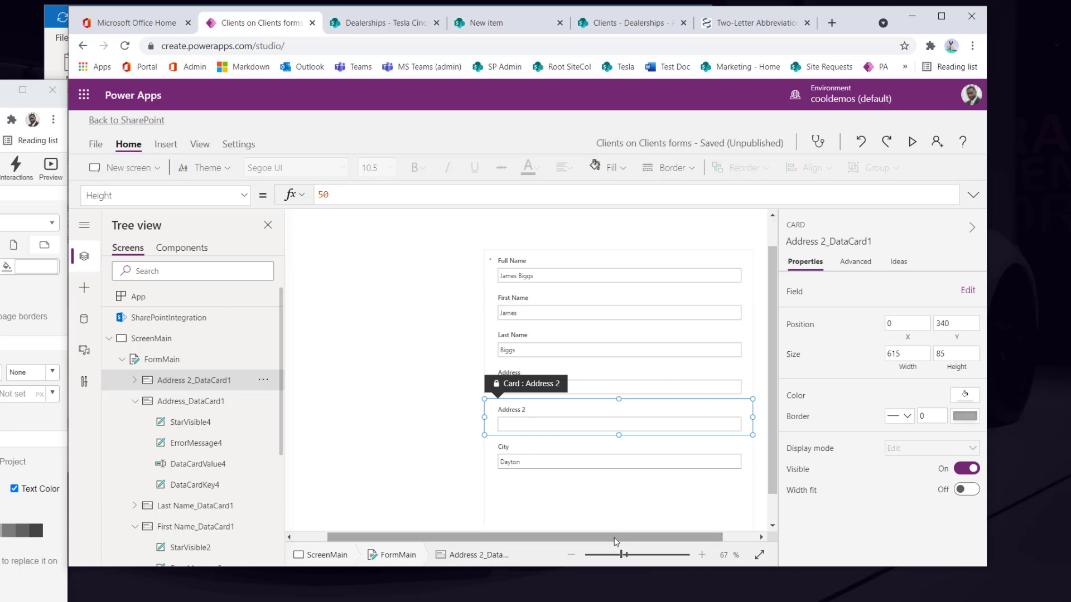
left_click_drag(615, 536, 583, 537)
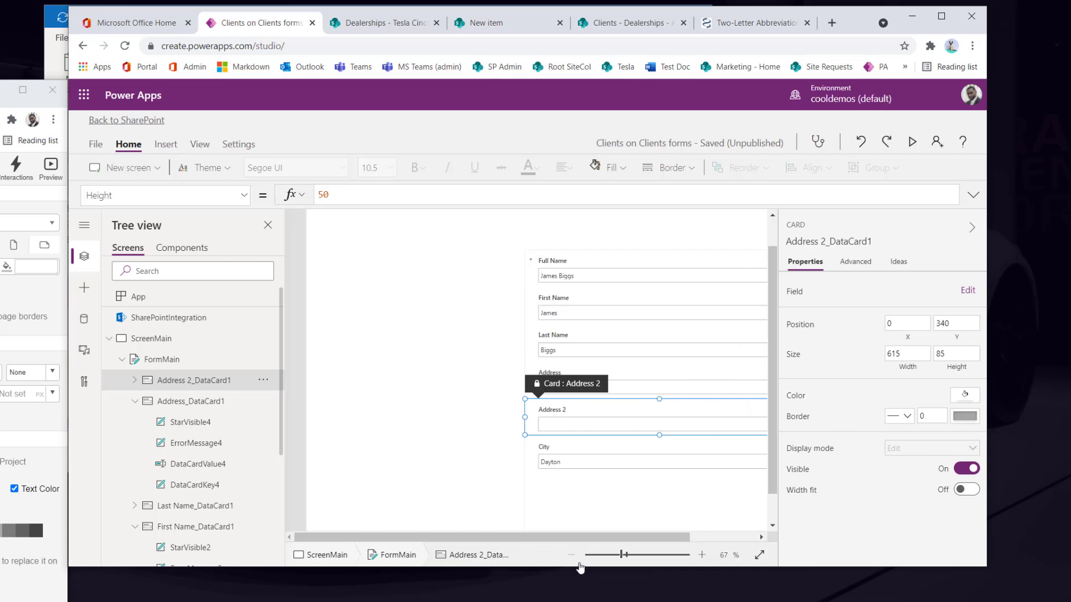
left_click(573, 556)
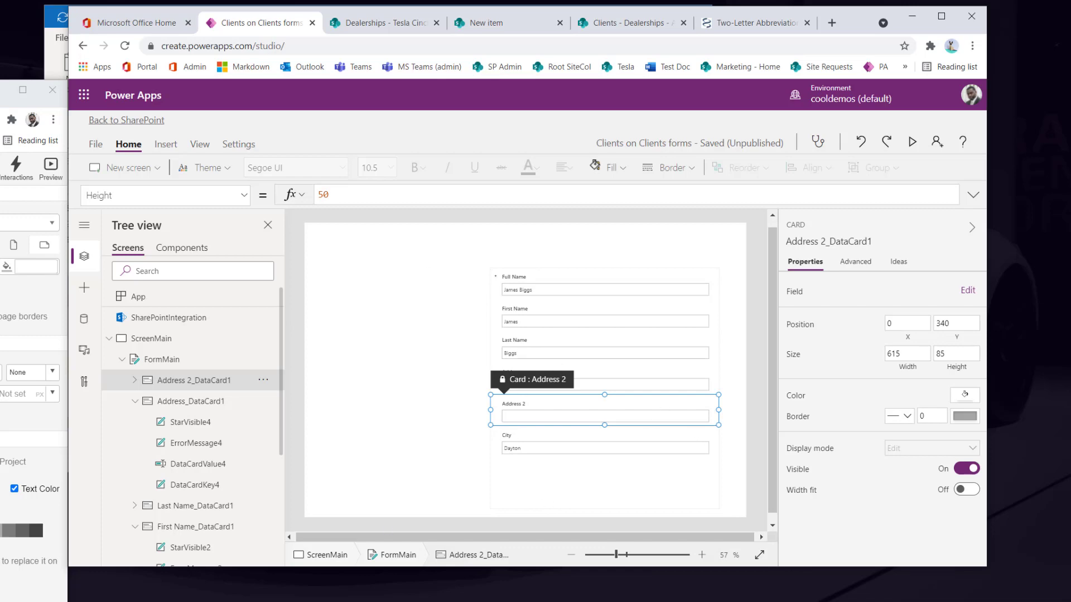
left_click_drag(0, 94, 544, 117)
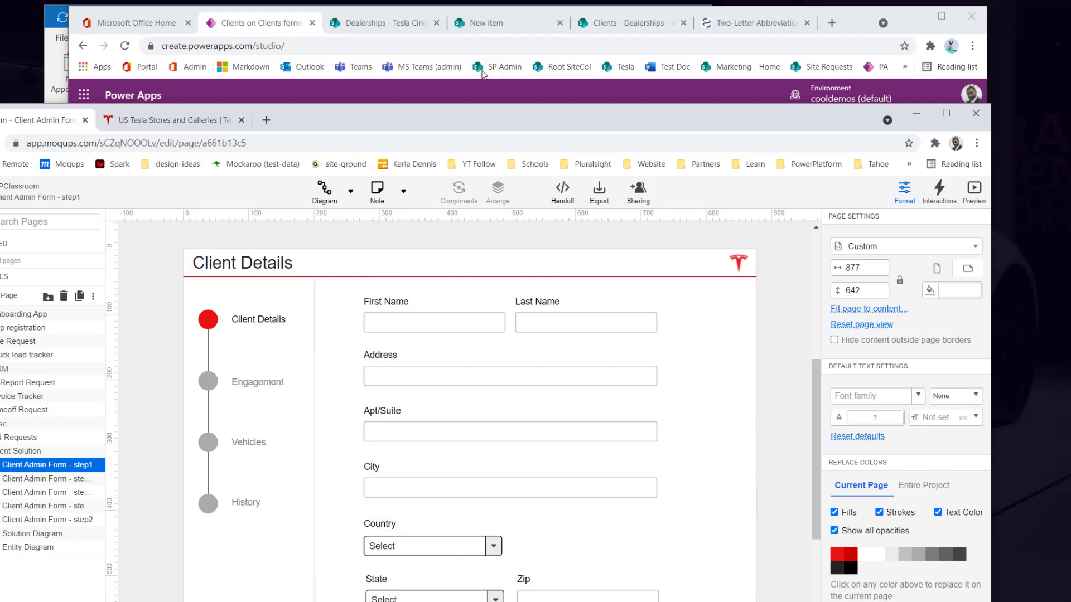
left_click_drag(493, 112, 0, 81)
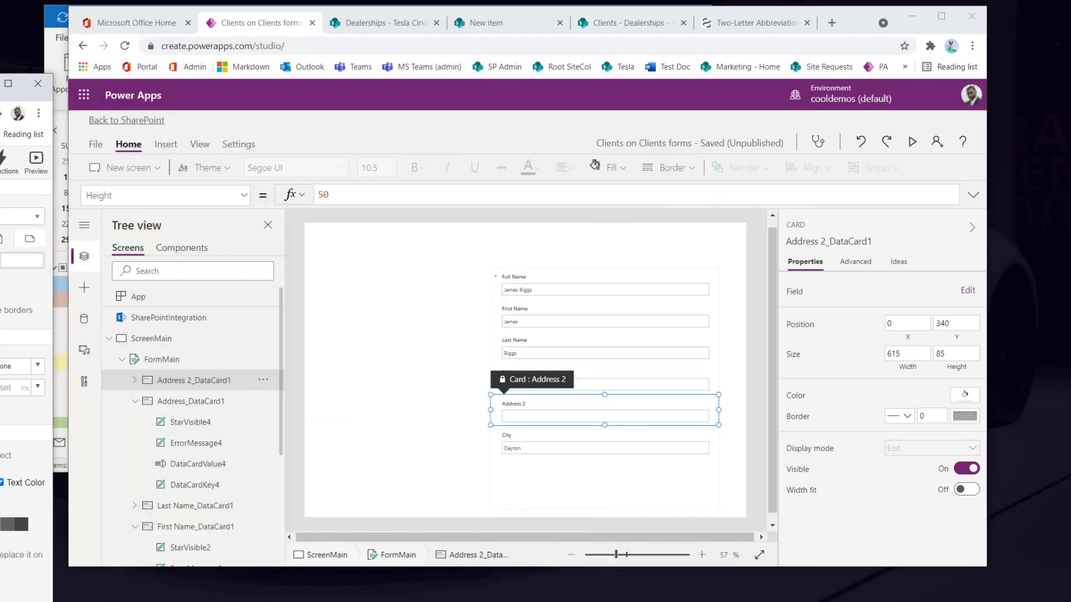
Find the Rectangle shape with the search "rec" and insert it directly on ScreenMain, outside the form's locked data cards.
left_click(162, 275)
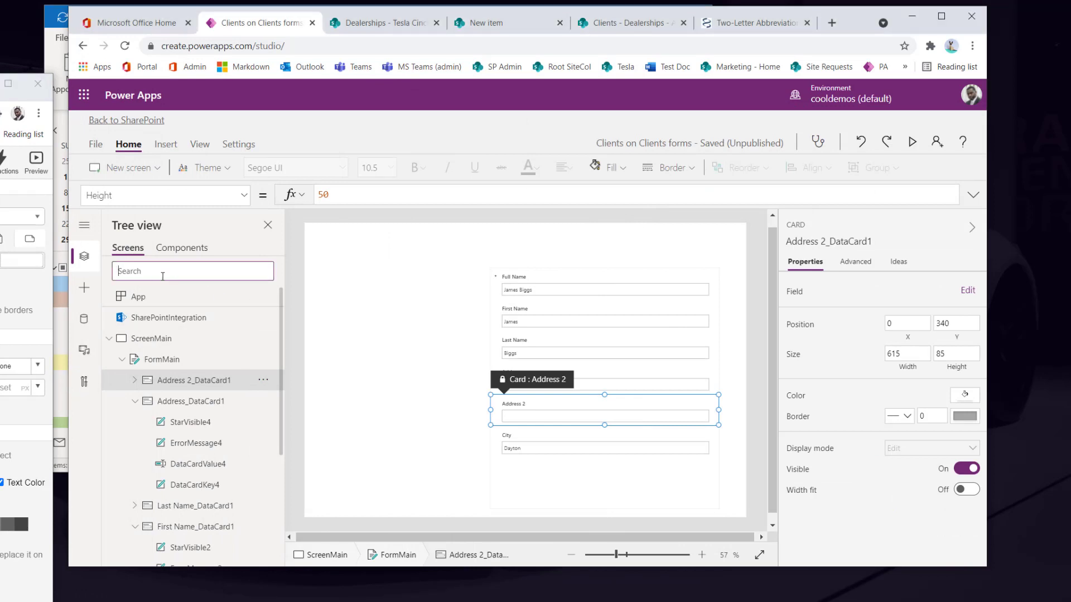
type("rect")
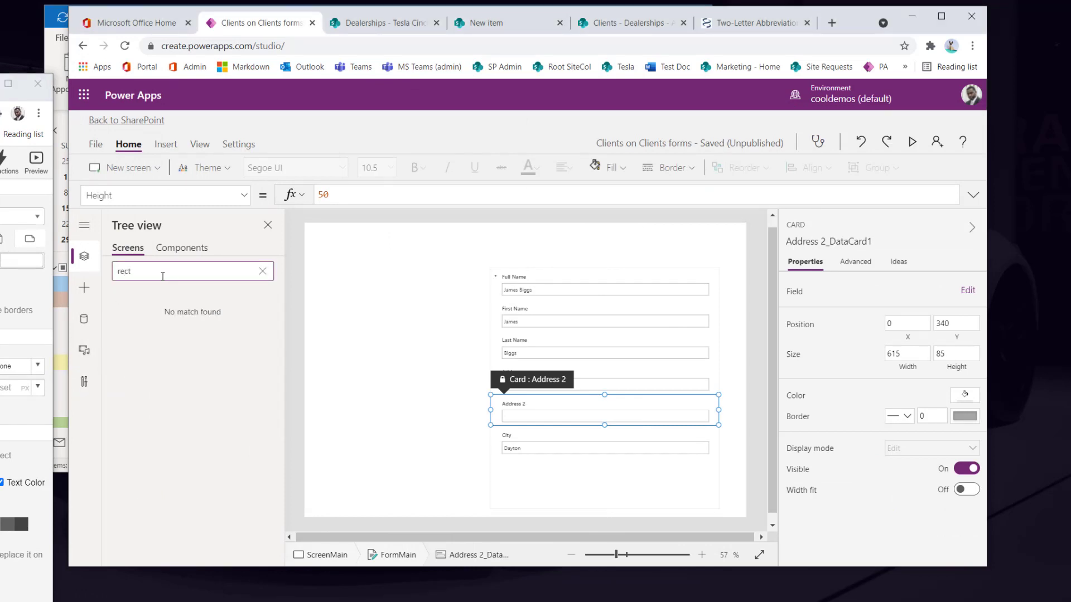
left_click(84, 289)
left_click(164, 252)
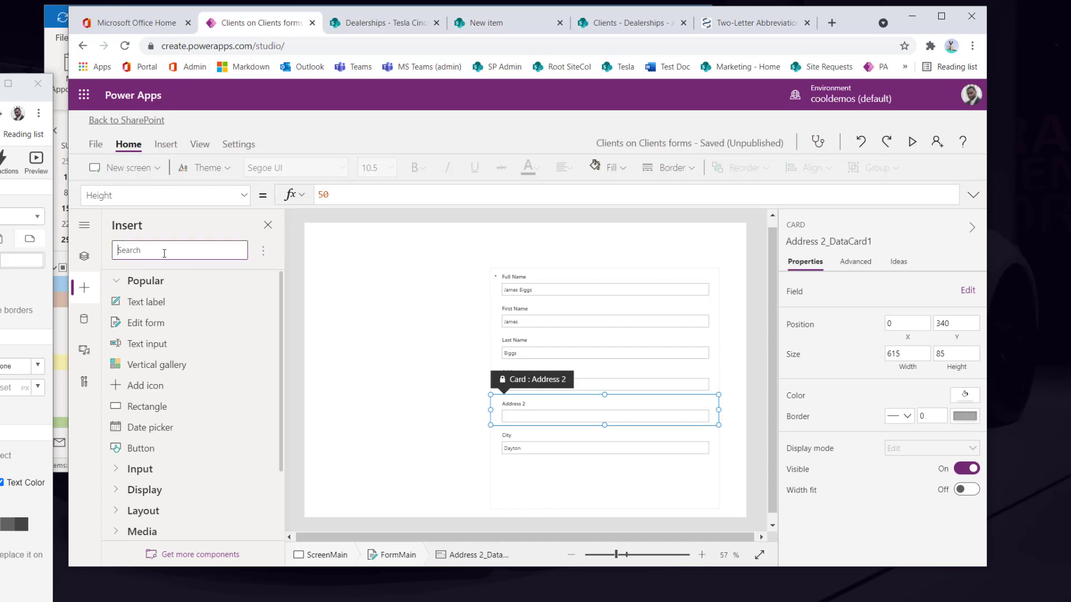
type("res")
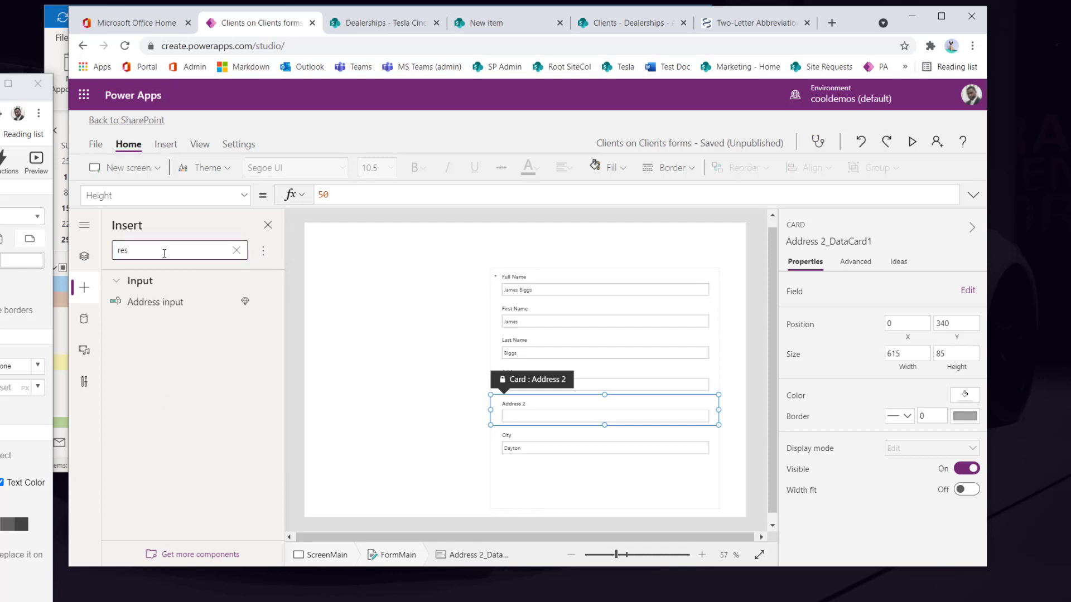
key("BackSpace")
type("c")
left_click(163, 302)
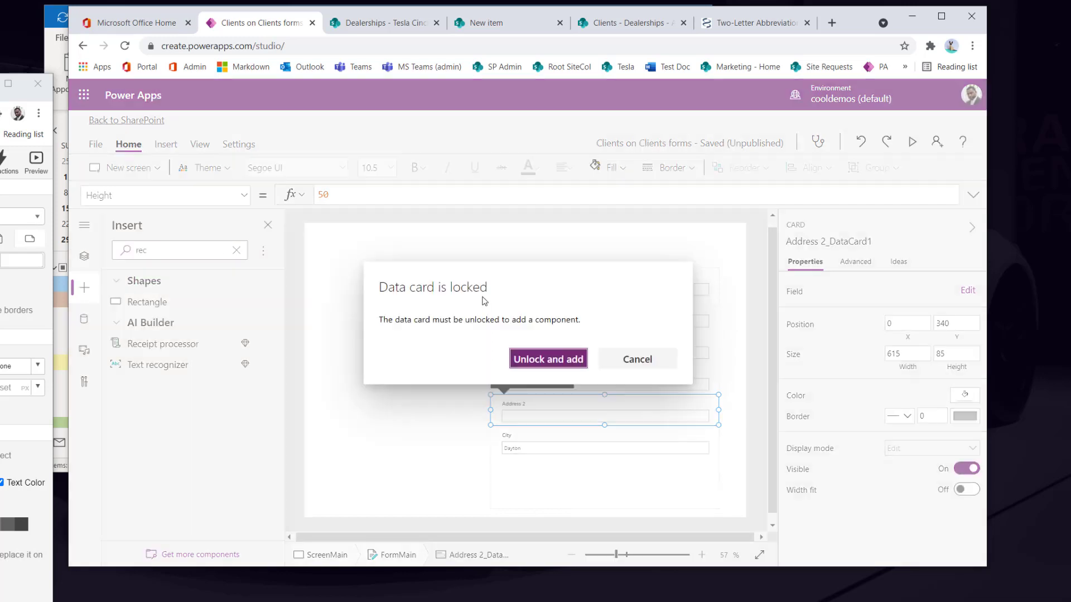
left_click(665, 363)
left_click(364, 377)
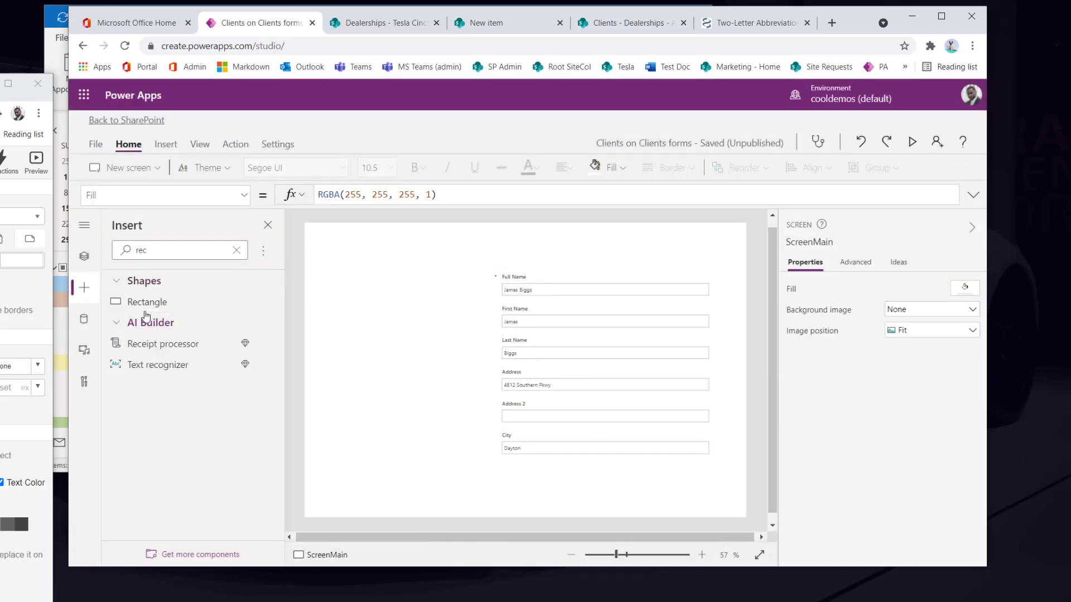
Place the rectangle at X 0, Y 0, stretch it to the full screen width of 1185 and set its height to 4.
left_click_drag(341, 271, 302, 218)
left_click_drag(360, 242, 784, 234)
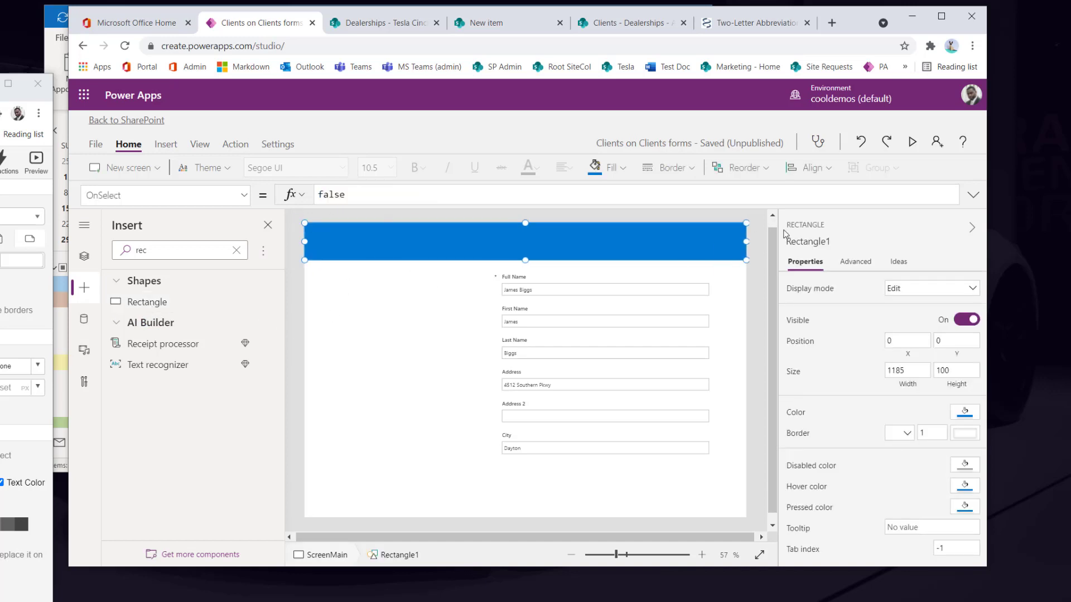
left_click(964, 412)
left_click(948, 369)
type("4")
key("Return")
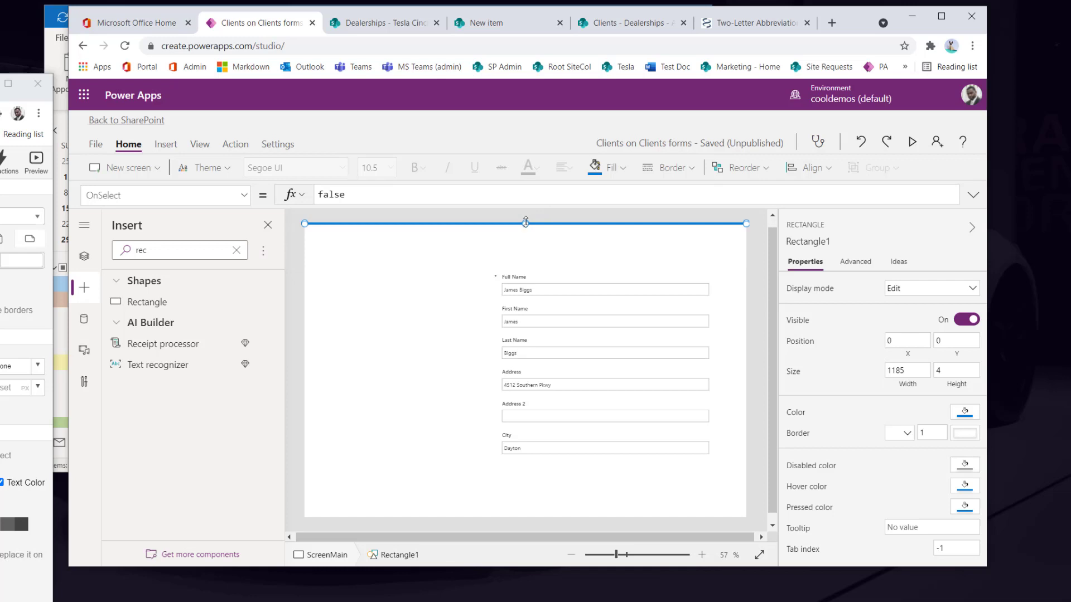
Move the thin rectangle down to Y 63 so it forms a header line above FormMain.
key("Down")
key("Down")
key("Down")
key("Down")
key("Down")
key("Down")
key("Down")
key("Down")
key("Down")
key("Down")
key("Down")
key("Down")
key("Down")
key("Down")
key("Down")
key("Down")
key("Down")
key("Down")
key("Down")
key("Down")
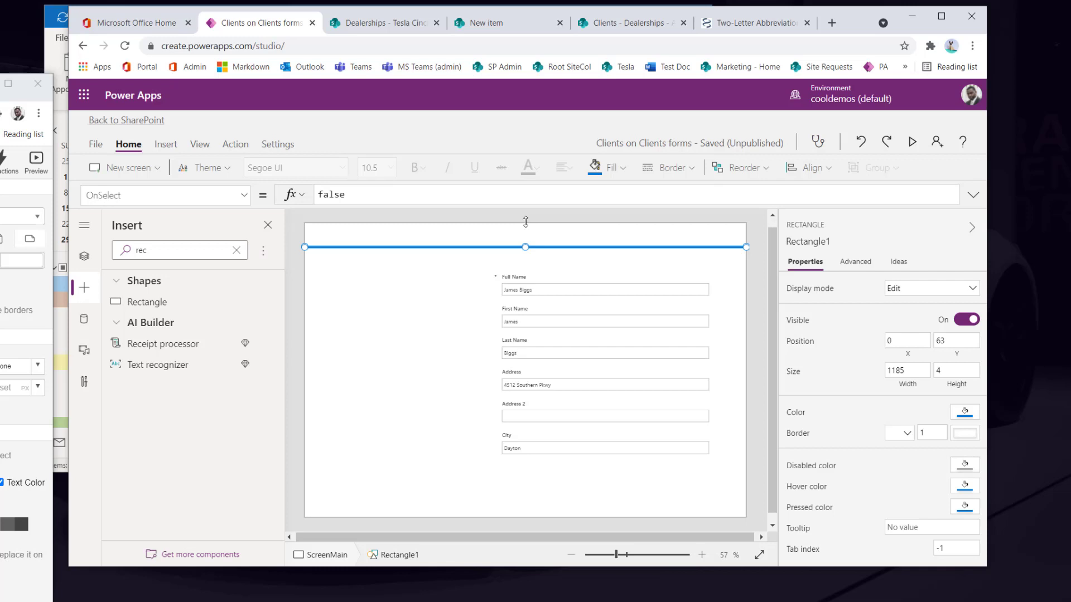
Set the header line's HoverFill property to Self.Fill and copy that formula.
left_click(815, 495)
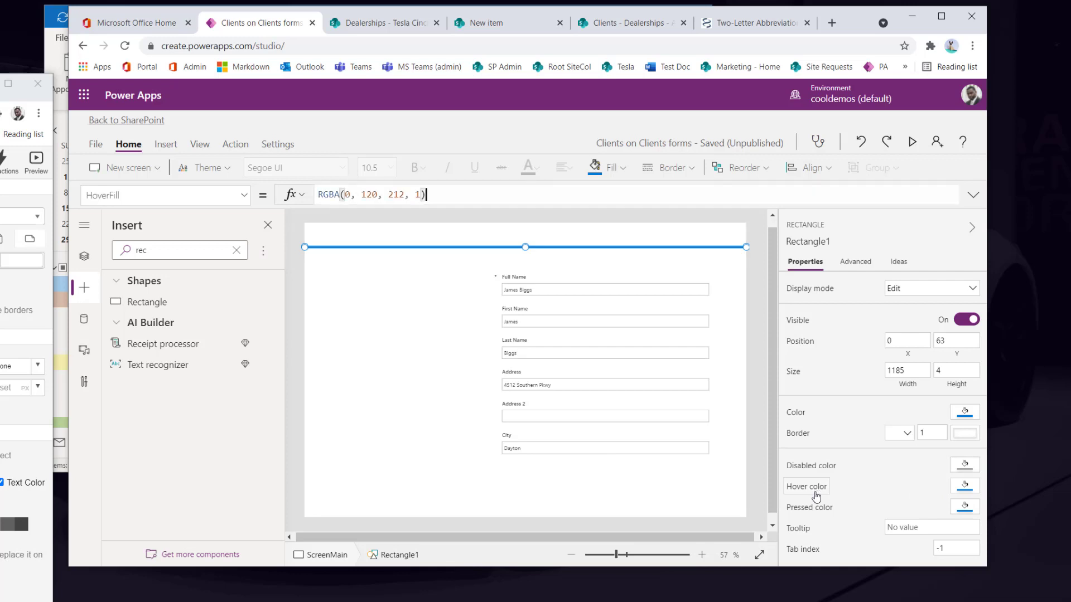
left_click(807, 513)
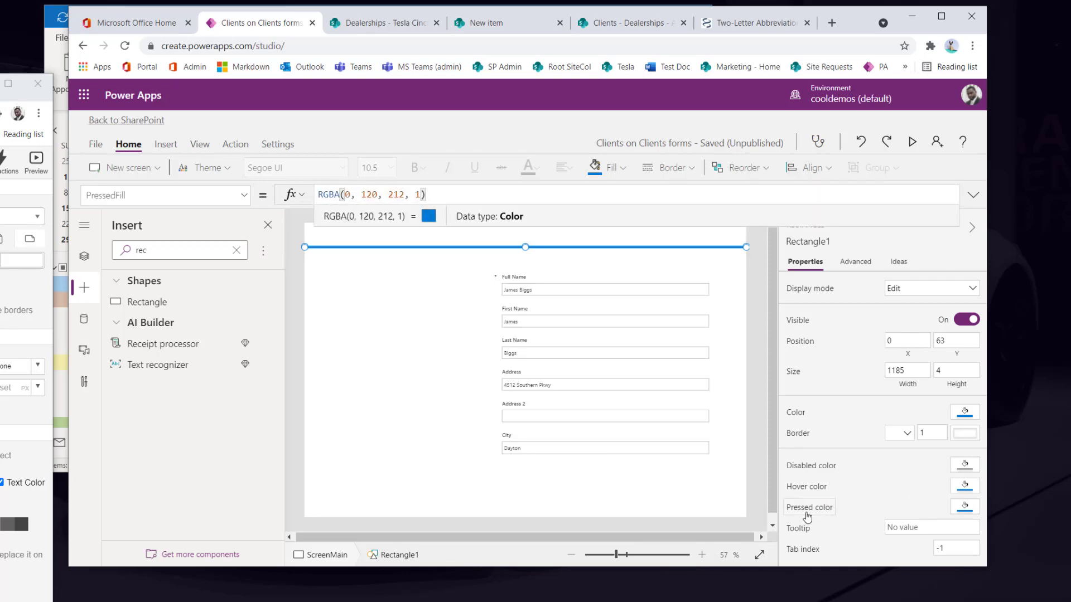
left_click(806, 493)
left_click(796, 415)
left_click(809, 492)
left_click_drag(444, 198, 260, 196)
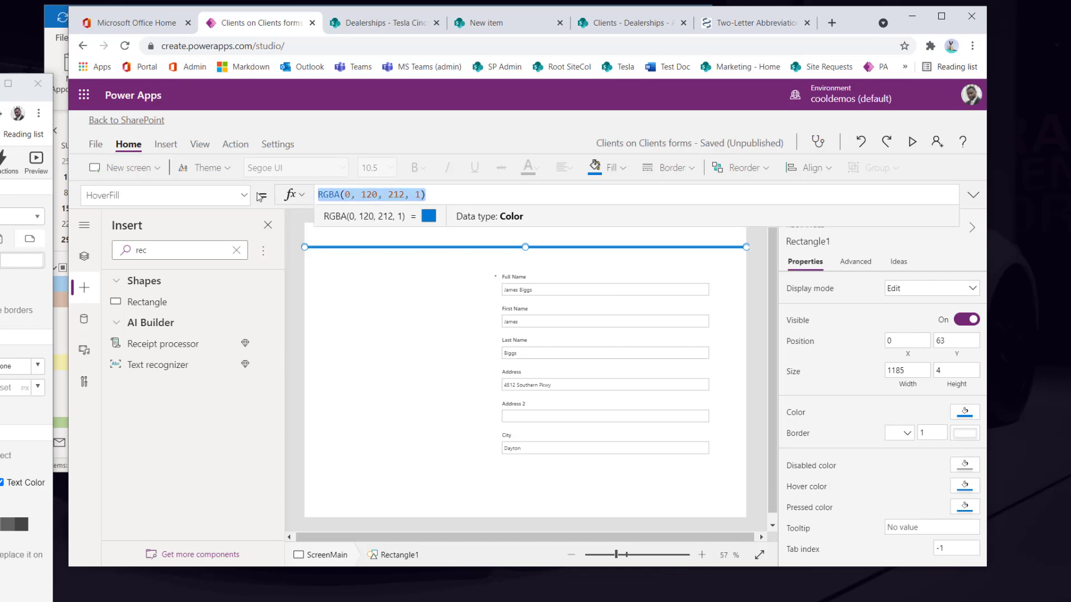
type("Self.")
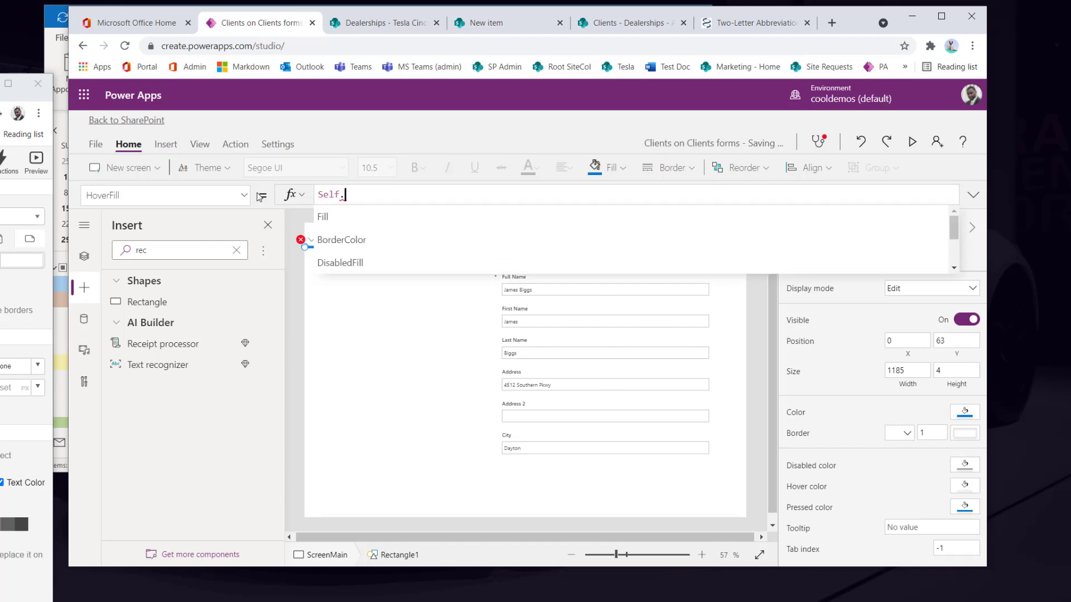
type("Fill")
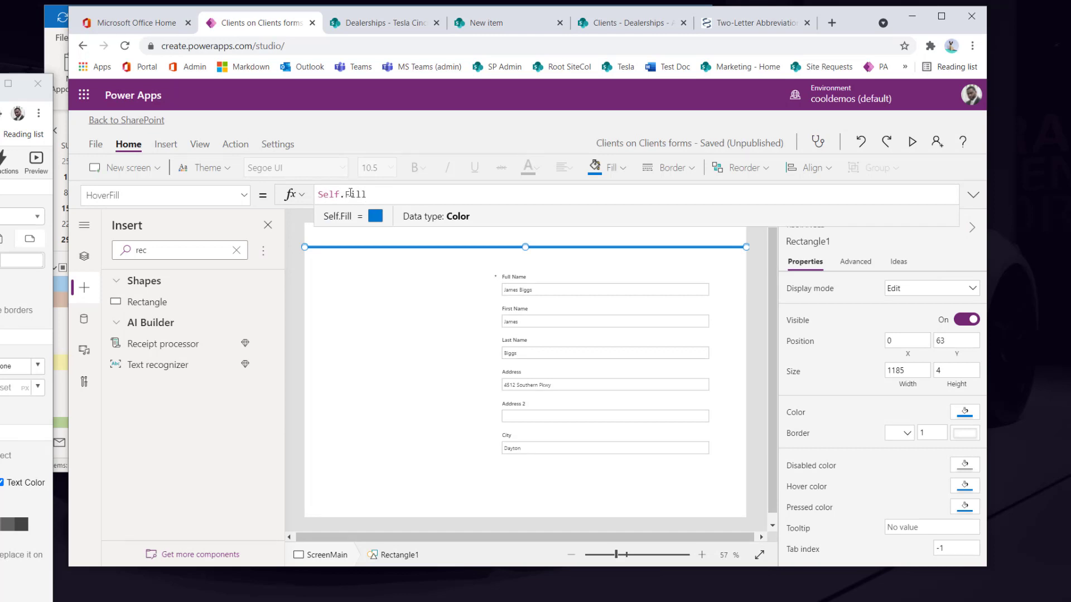
left_click_drag(366, 194, 316, 220)
key("ctrl+c")
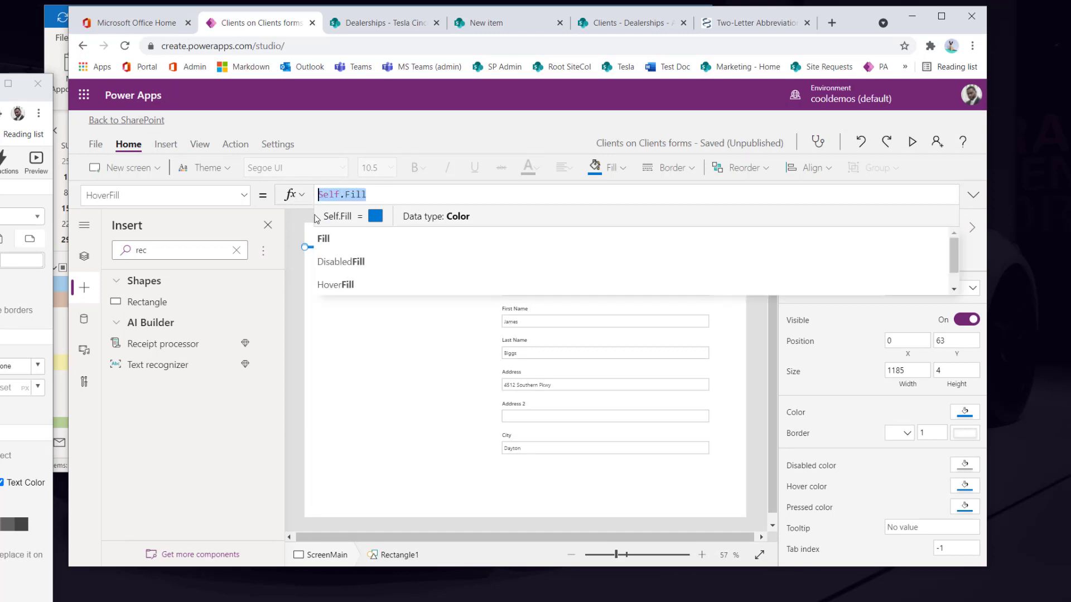
Set the header line's PressedFill property to the copied formula Self.Fill.
left_click(802, 506)
key("ctrl+a")
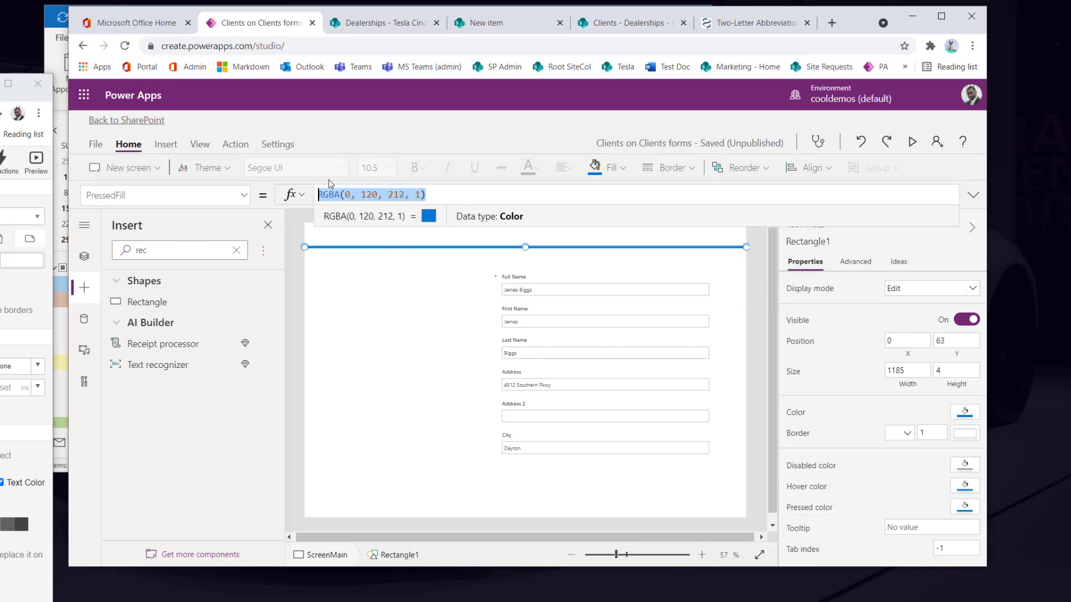
key("ctrl+v")
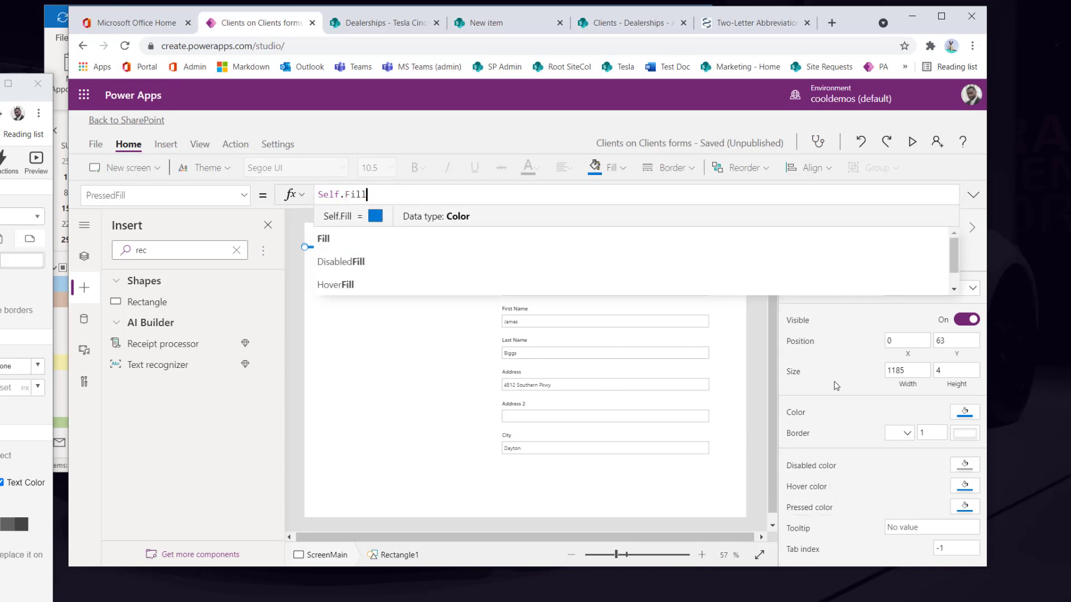
Change the header line's fill to the standard red colour.
left_click(964, 415)
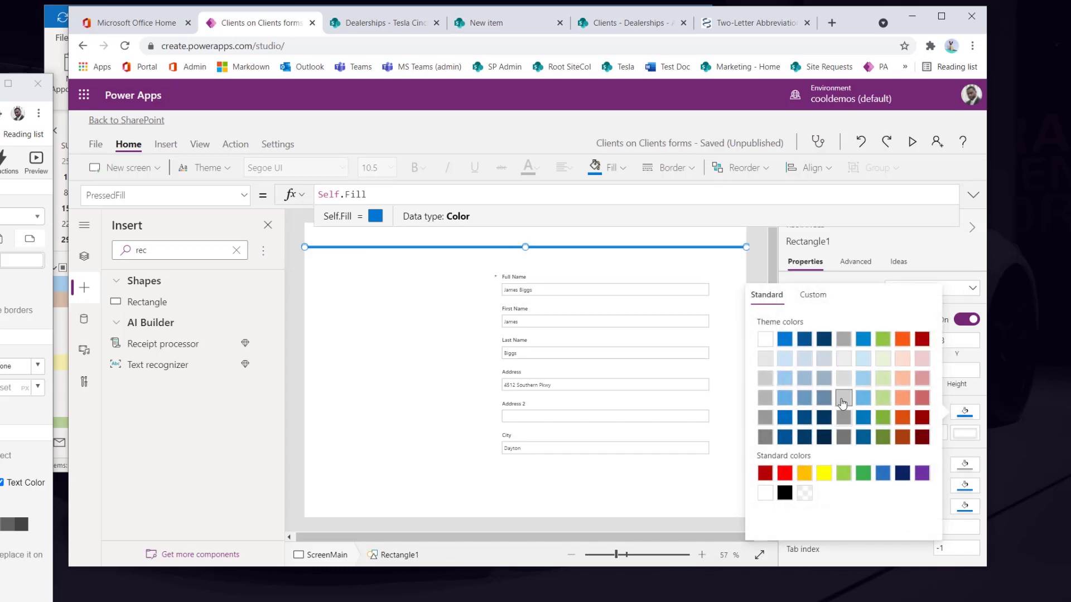
left_click(784, 473)
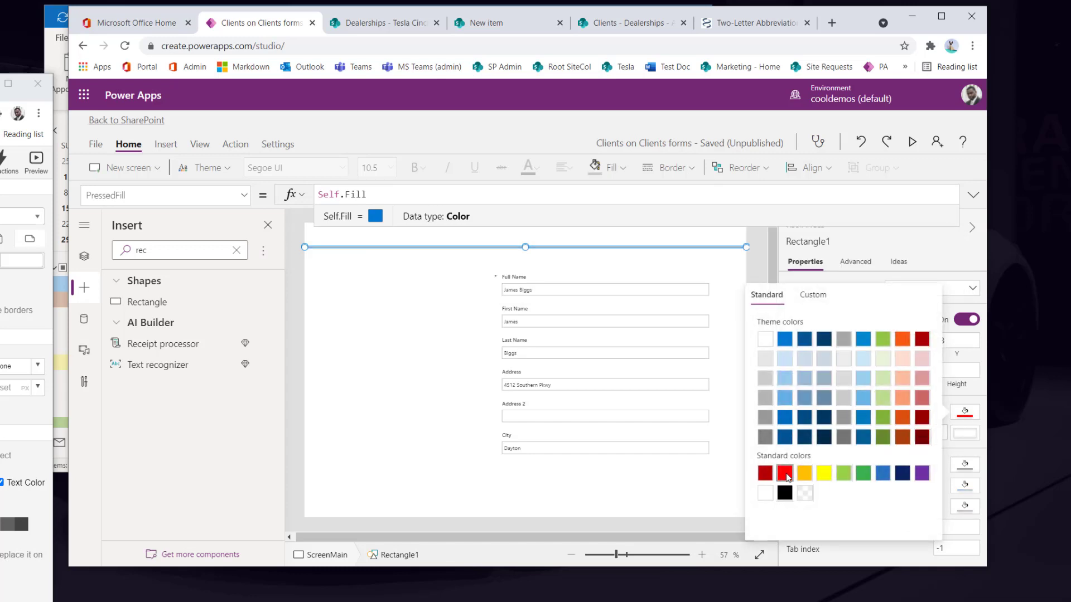
left_click(942, 264)
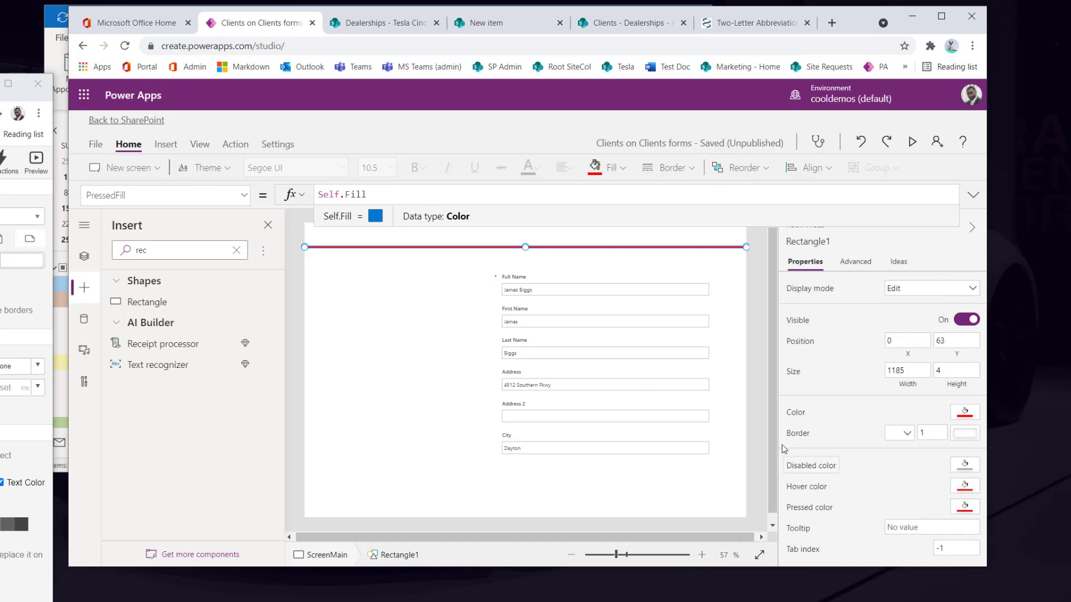
Set the header line's DisabledFill property to Self.Fill, replacing its fixed RGBA colour.
left_click(817, 467)
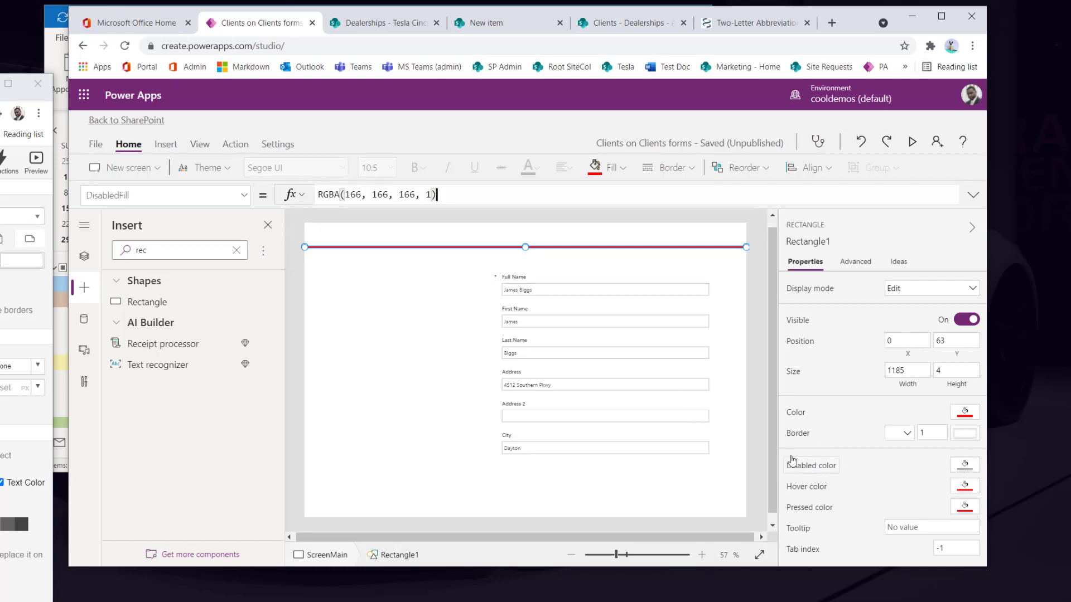
left_click(445, 192)
key("ctrl+a")
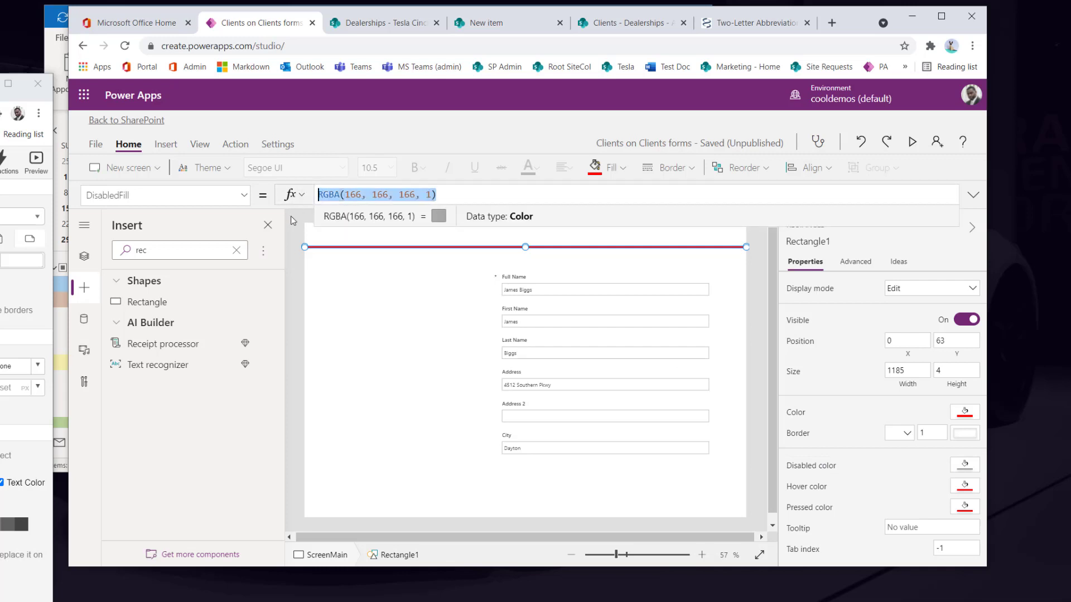
type("Self.Fill")
left_click(867, 476)
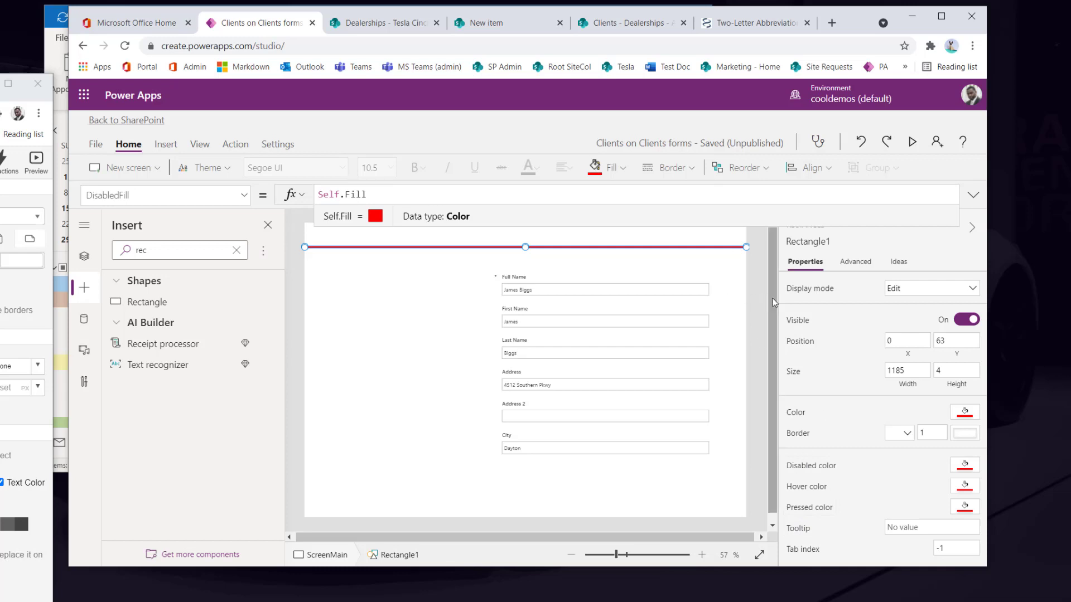
scroll(775, 302, "up", 1)
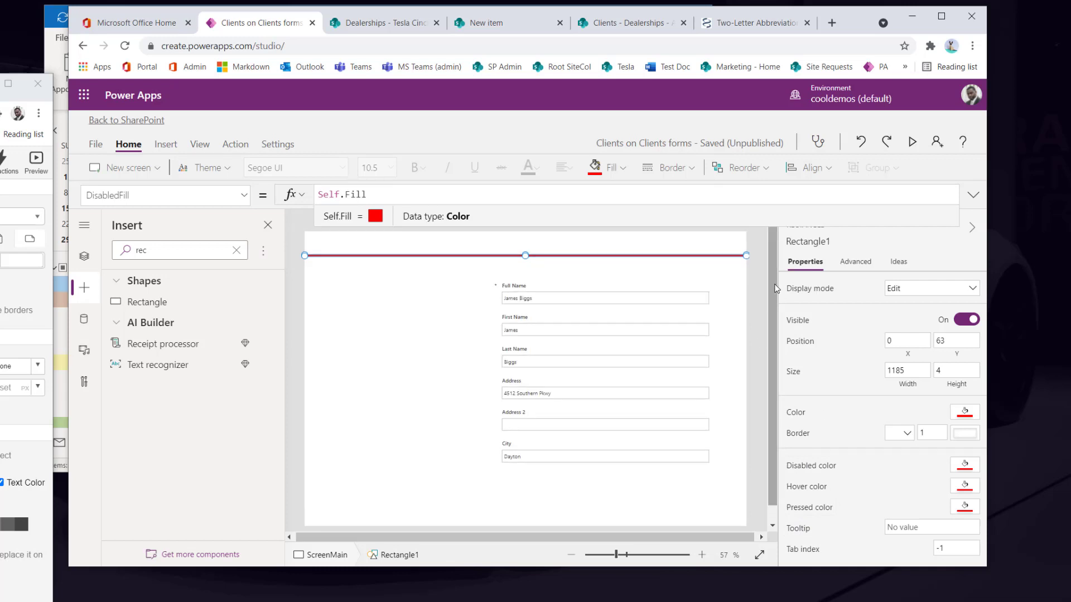
Reduce the red header line's height to 3.
left_click(578, 264)
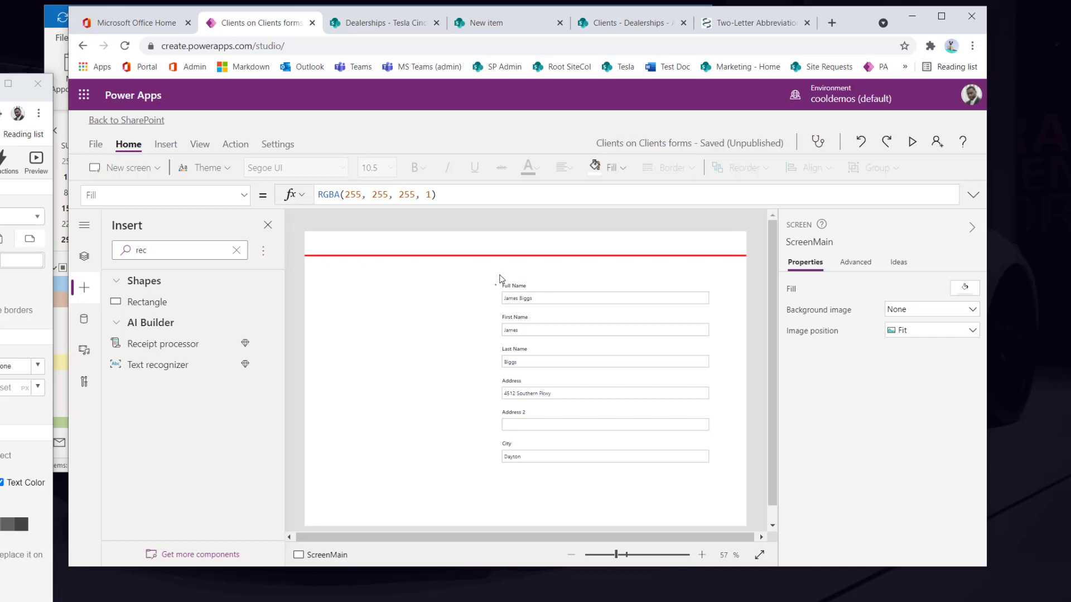
left_click(506, 255)
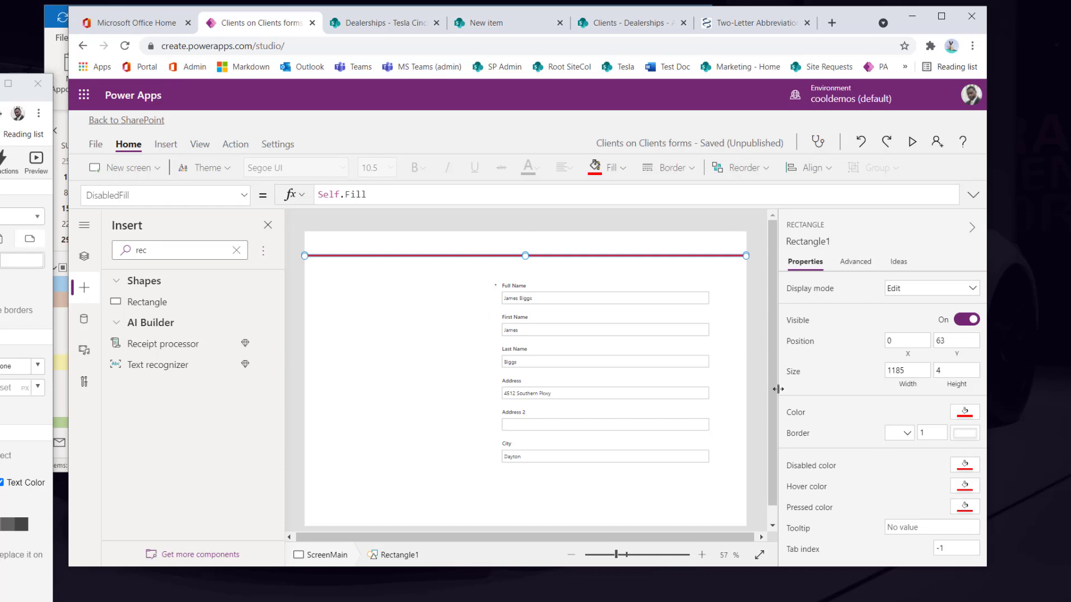
left_click(944, 369)
left_click(851, 391)
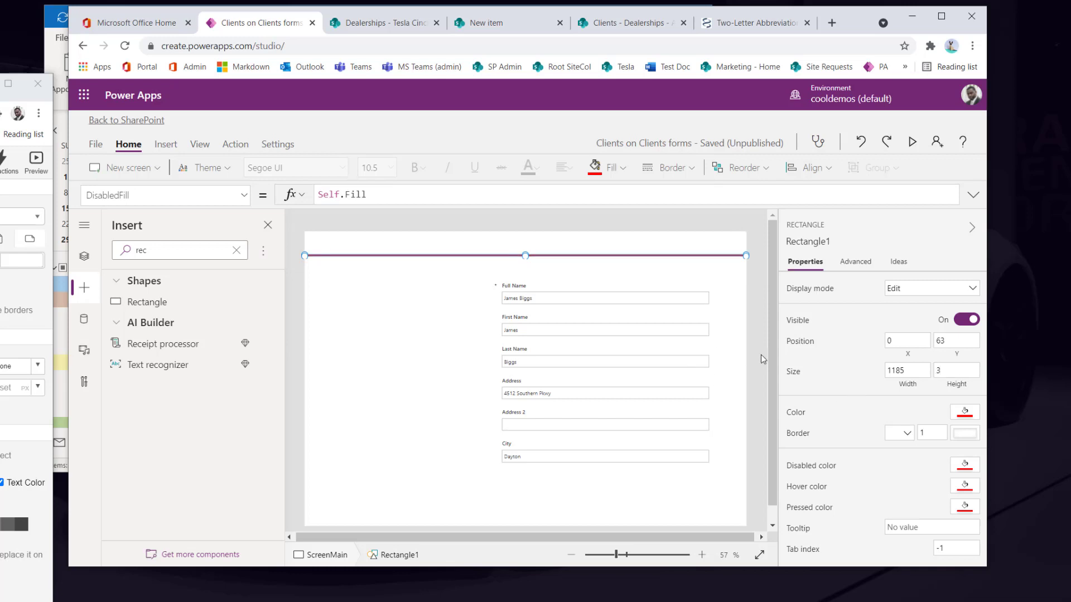
Find the Text label with the search "text" and place it on ScreenMain above the red line at X 0, Y 0, sized 524 by 63.
left_click(381, 244)
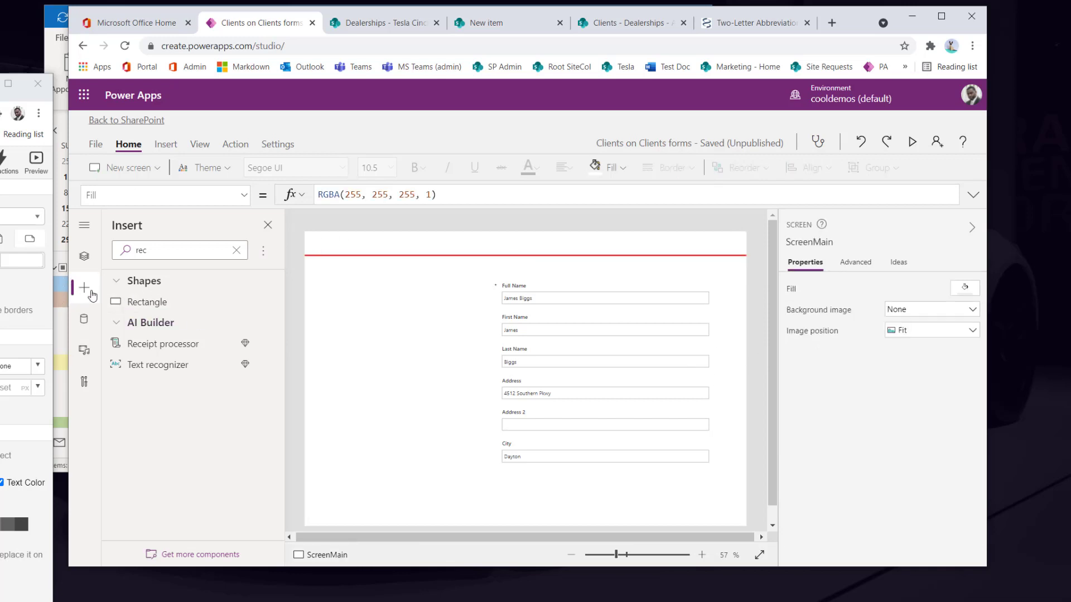
left_click(236, 249)
left_click(172, 253)
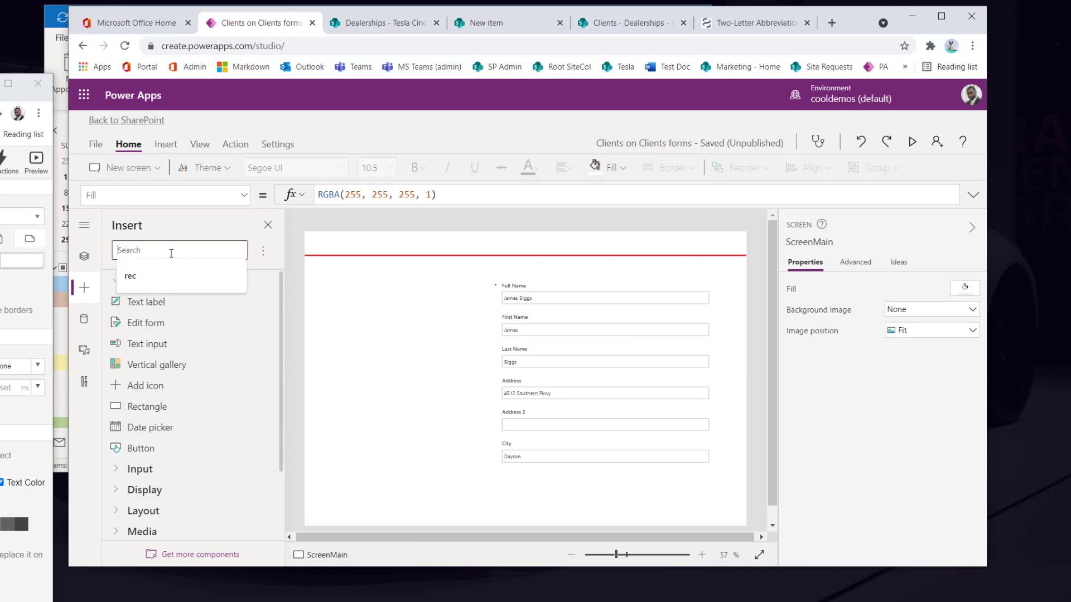
type("text")
left_click(158, 365)
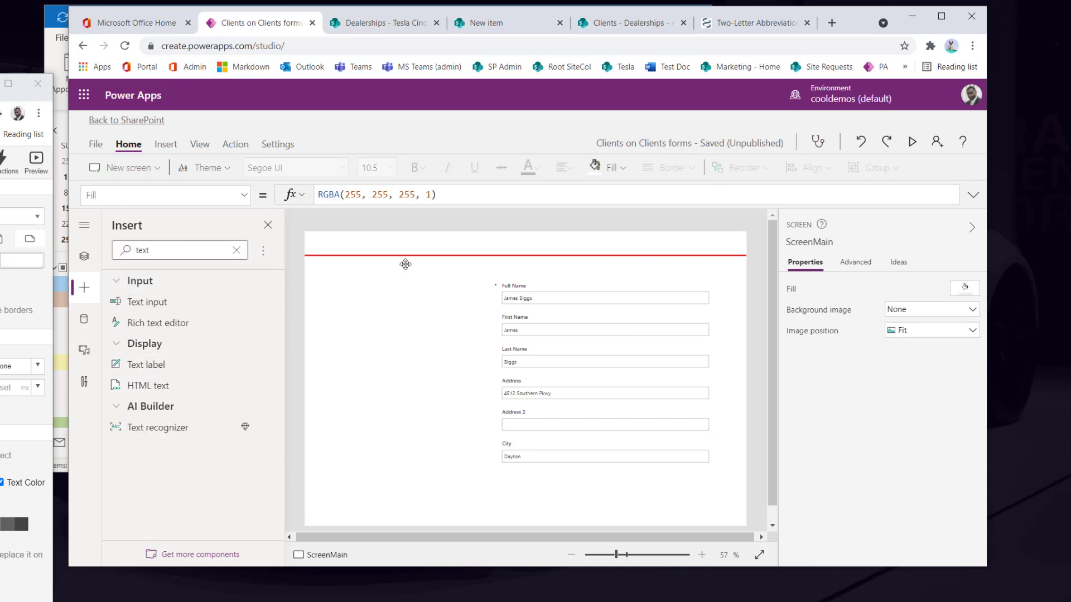
left_click_drag(344, 248, 499, 254)
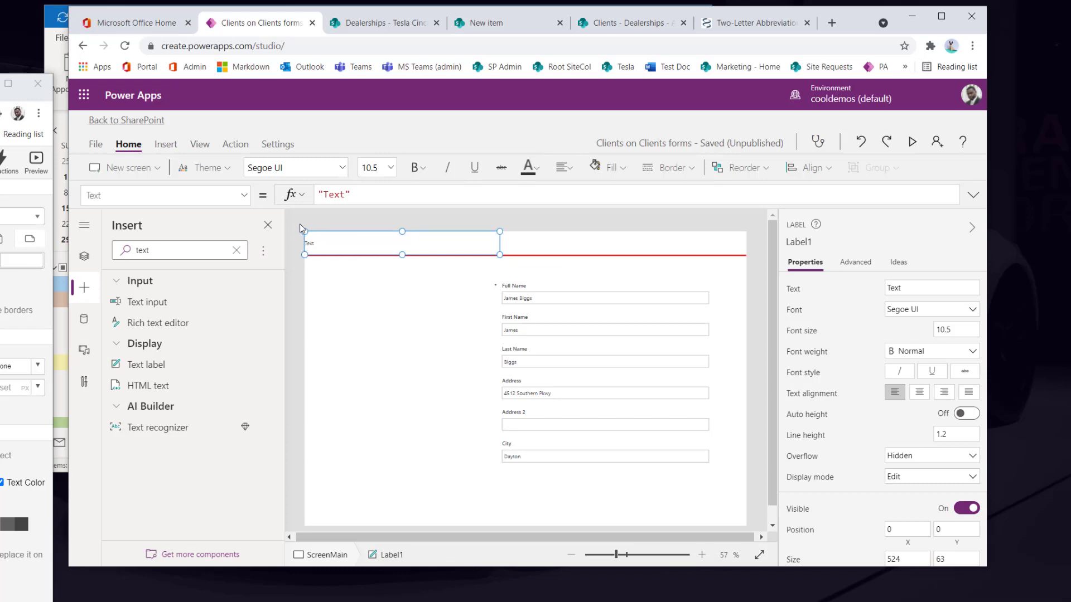
Set the font size of the header label to 24.
left_click(329, 286)
left_click(320, 253)
left_click(391, 167)
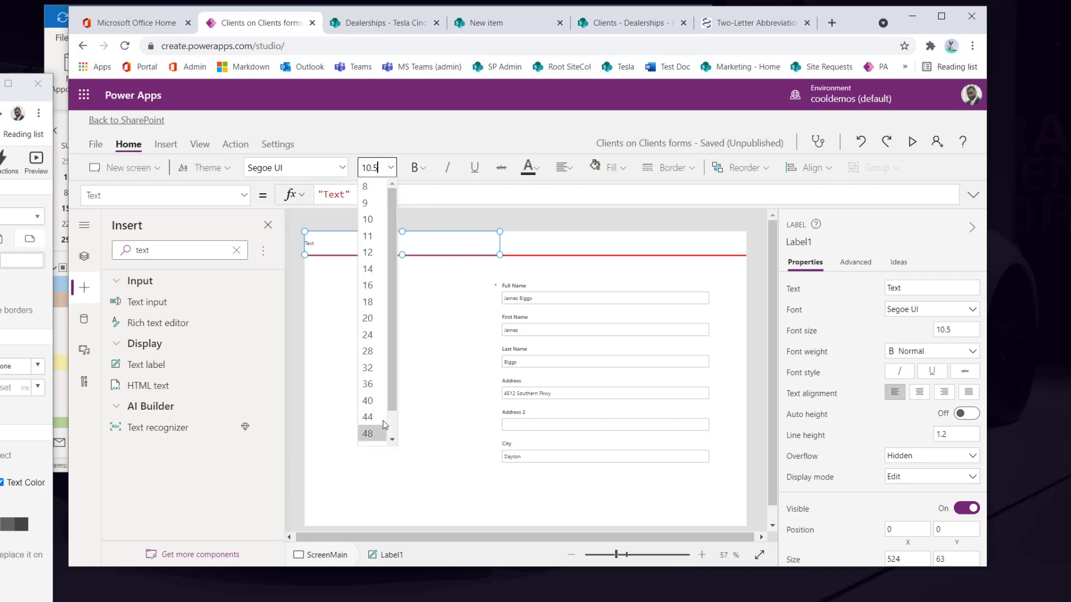
left_click(370, 334)
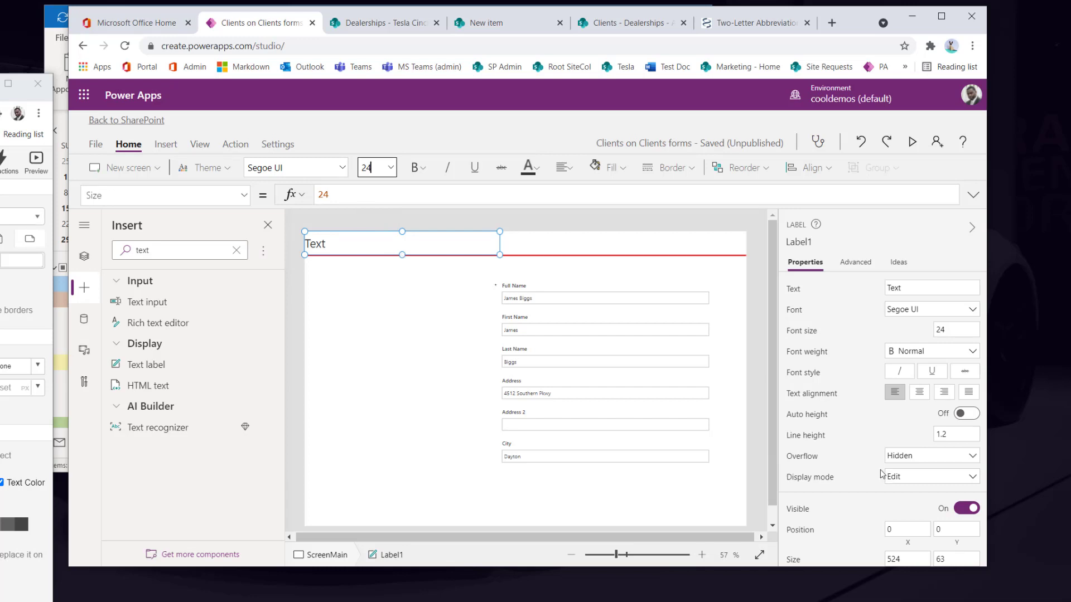
Replace the header label's placeholder text with "Client Details".
double_click(328, 249)
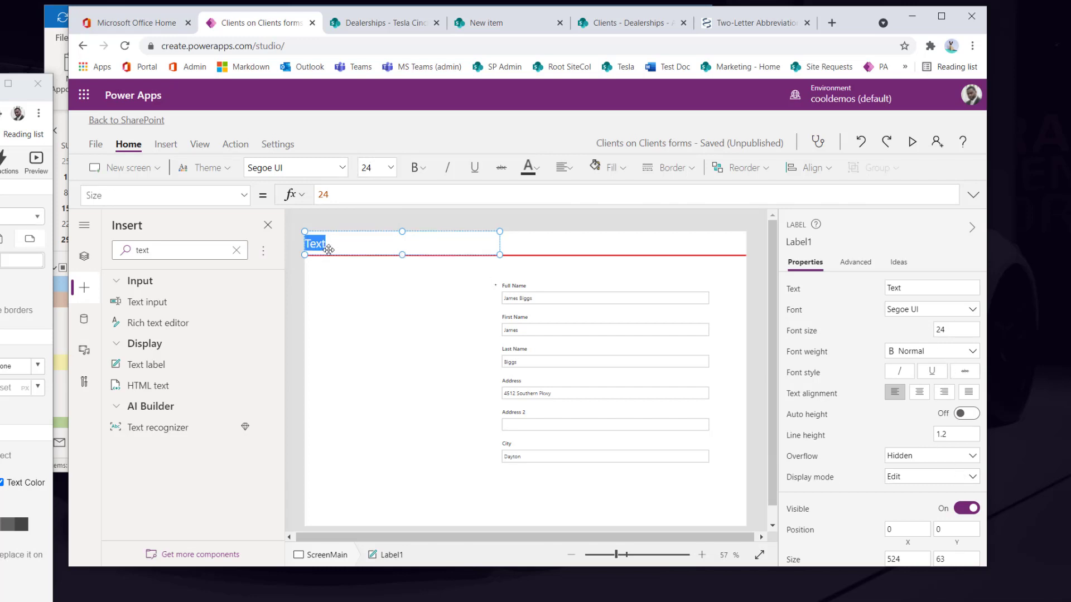
type("Client Details")
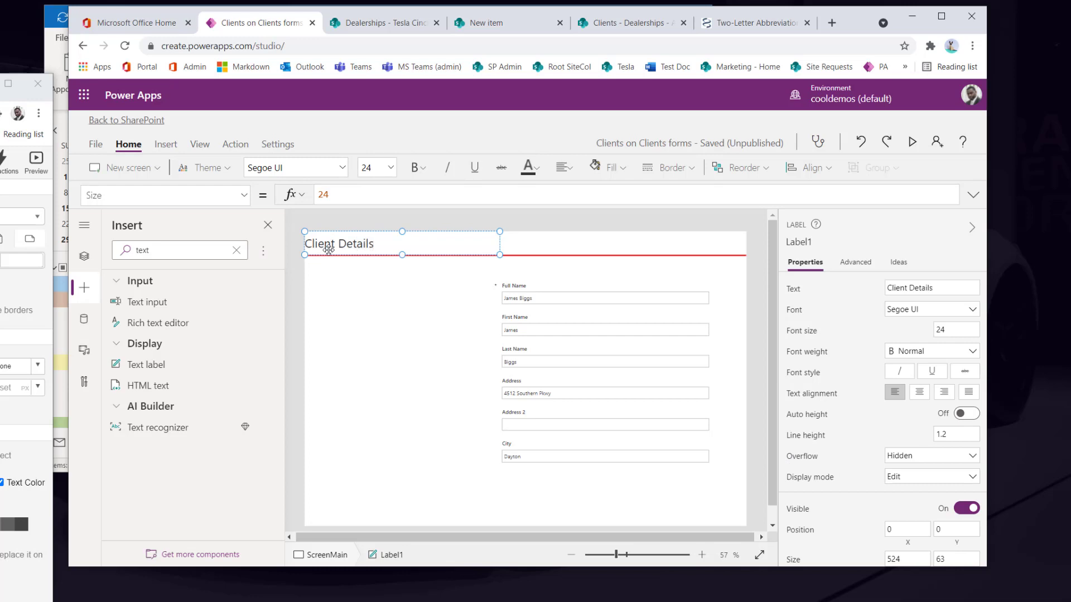
left_click(411, 323)
left_click(295, 302)
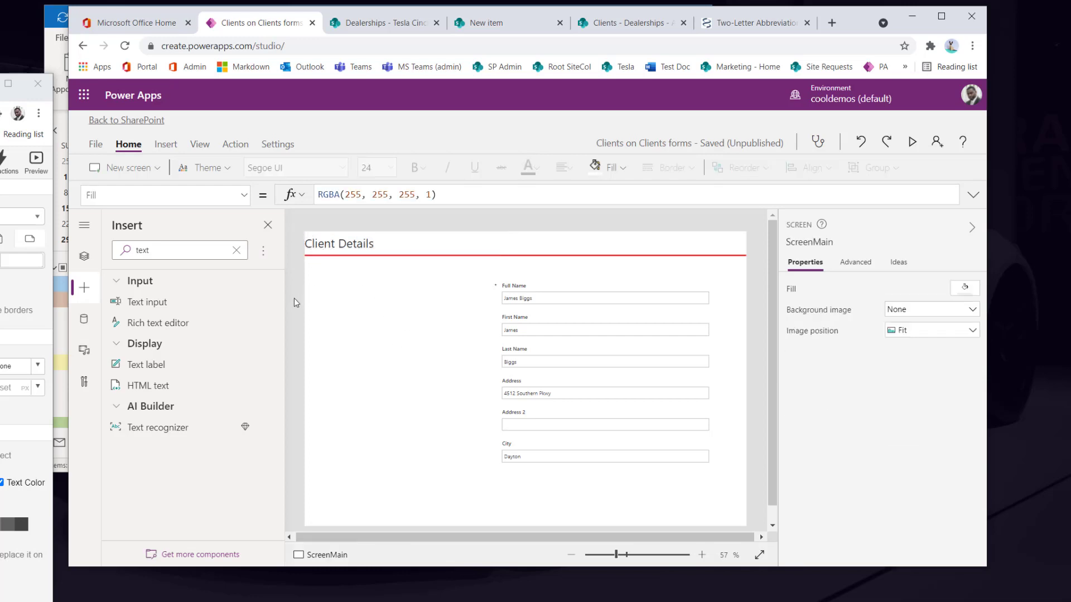
Set the left padding of the Client Details label to 20.
left_click(306, 250)
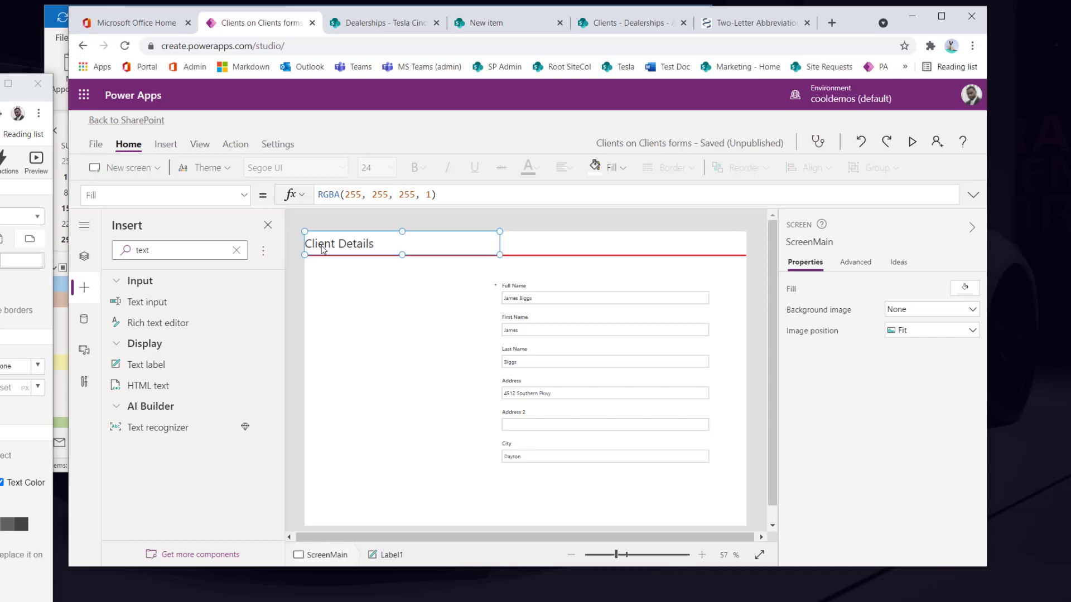
scroll(863, 439, "down", 3)
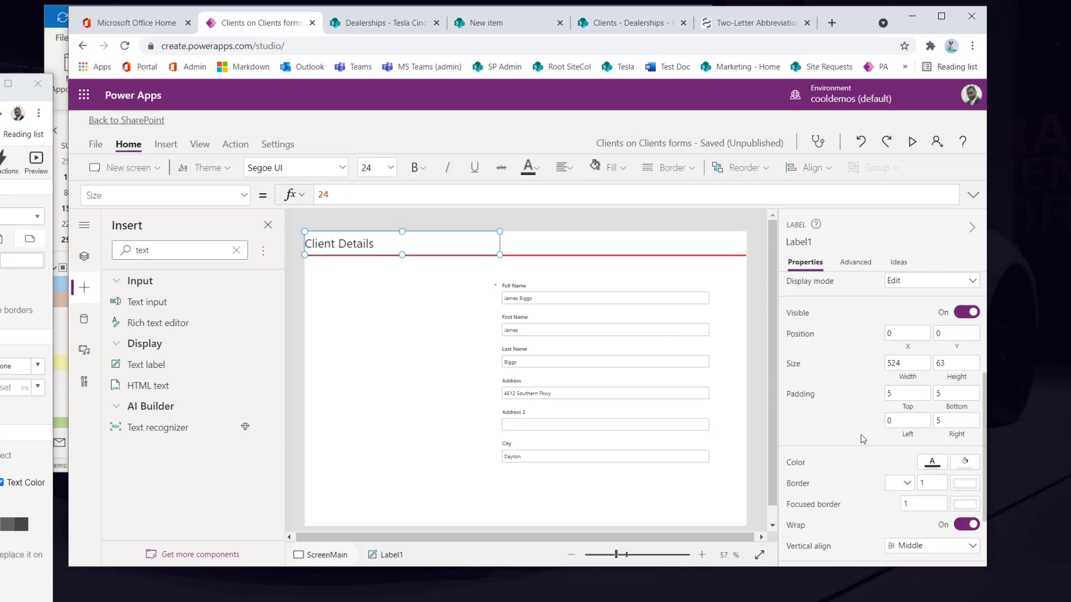
left_click(907, 421)
type("2")
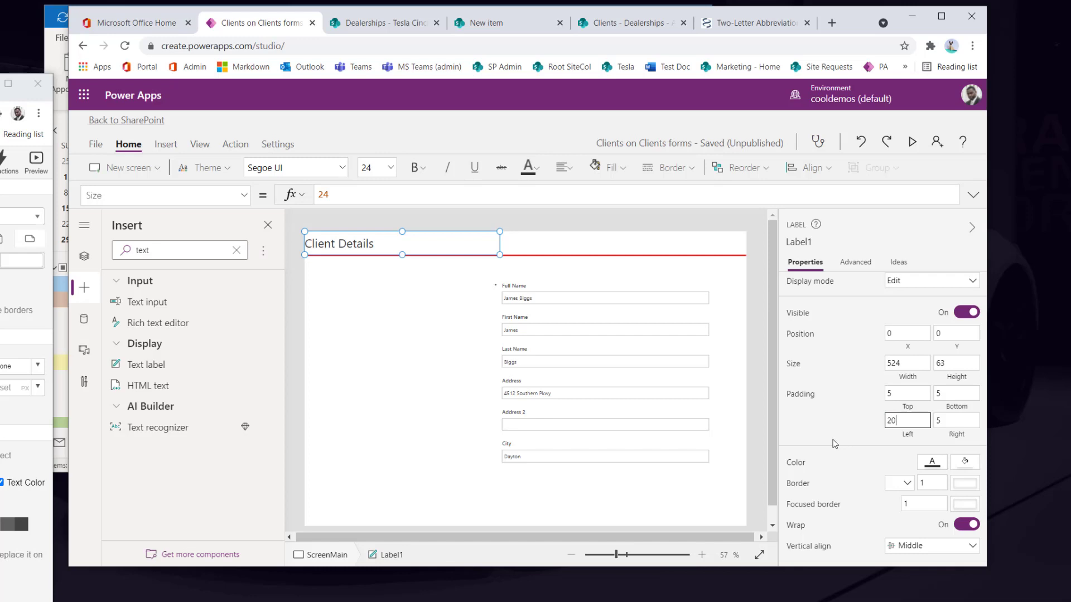
type("0")
left_click(834, 443)
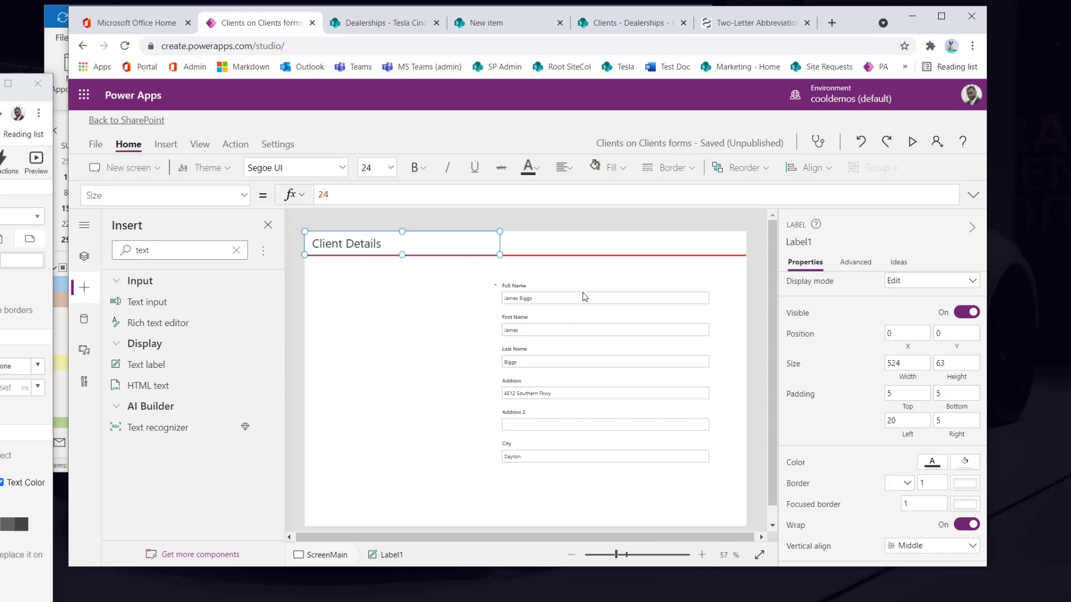
Insert two Image controls found with the search "ima", and fit one into the header's right end at X 1049, Y 0, sized 99 by 63.
left_click(700, 248)
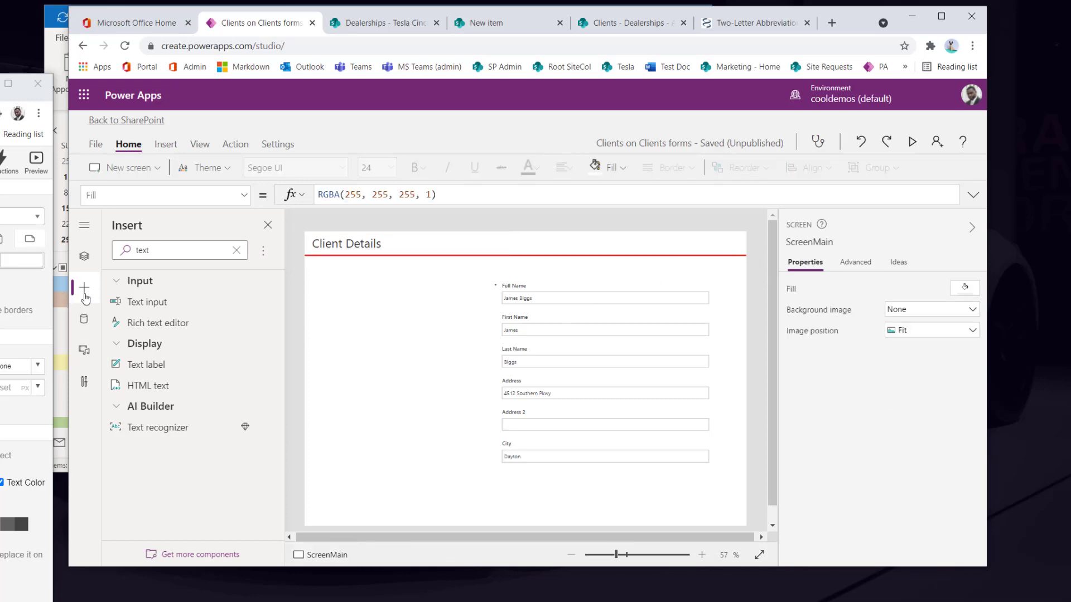
left_click(237, 250)
left_click(150, 251)
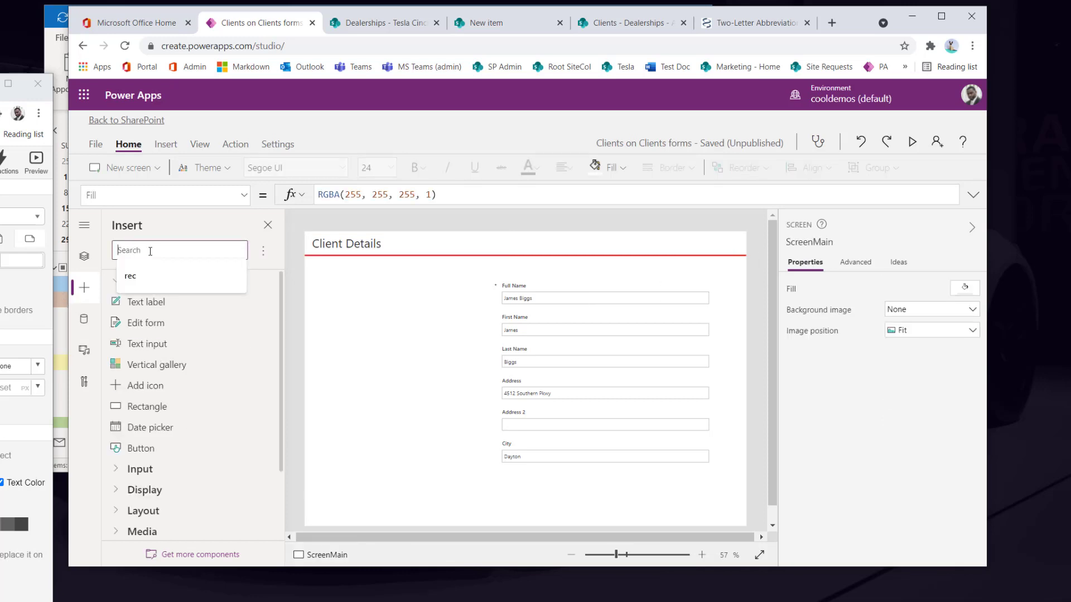
type("ima")
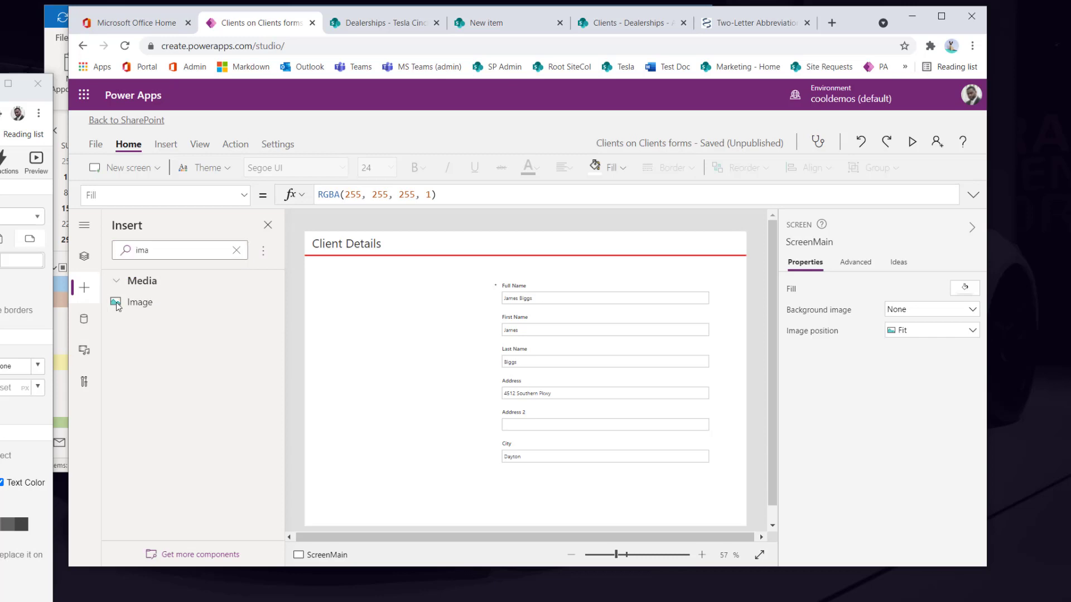
left_click(139, 302)
left_click_drag(363, 262, 718, 217)
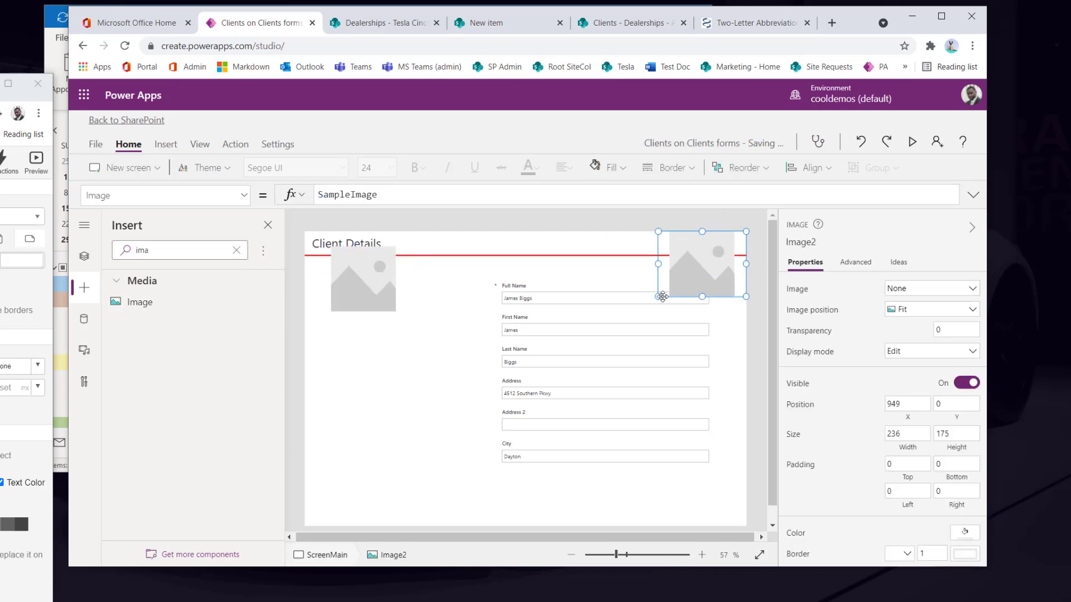
left_click_drag(659, 297, 731, 255)
Switch to SharePoint, open the first item of the Clients list to review its default form, and return to the Power Apps form.
left_click(353, 31)
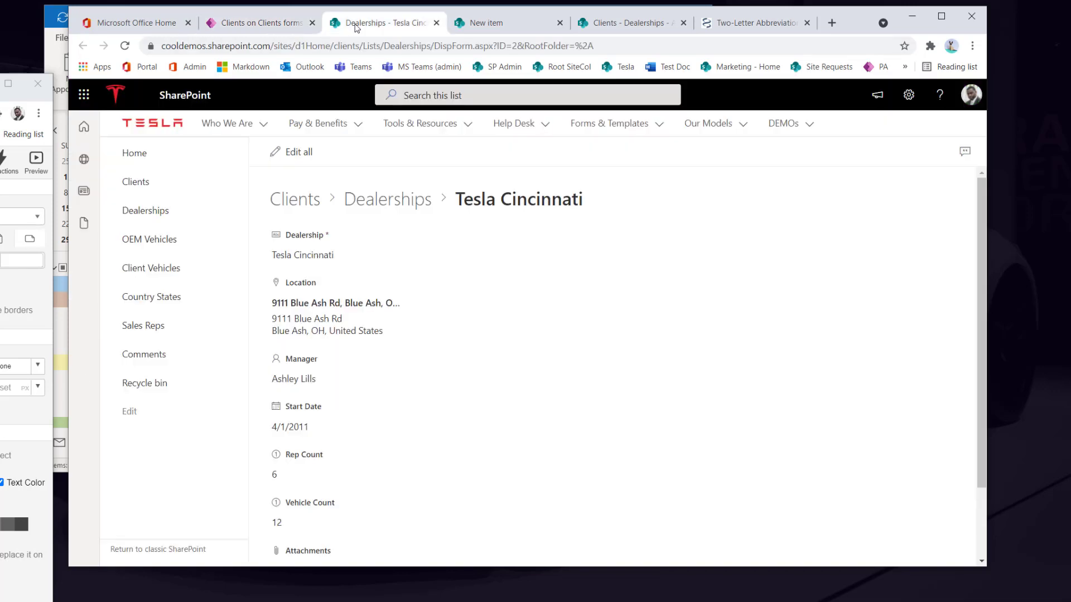
left_click(164, 183)
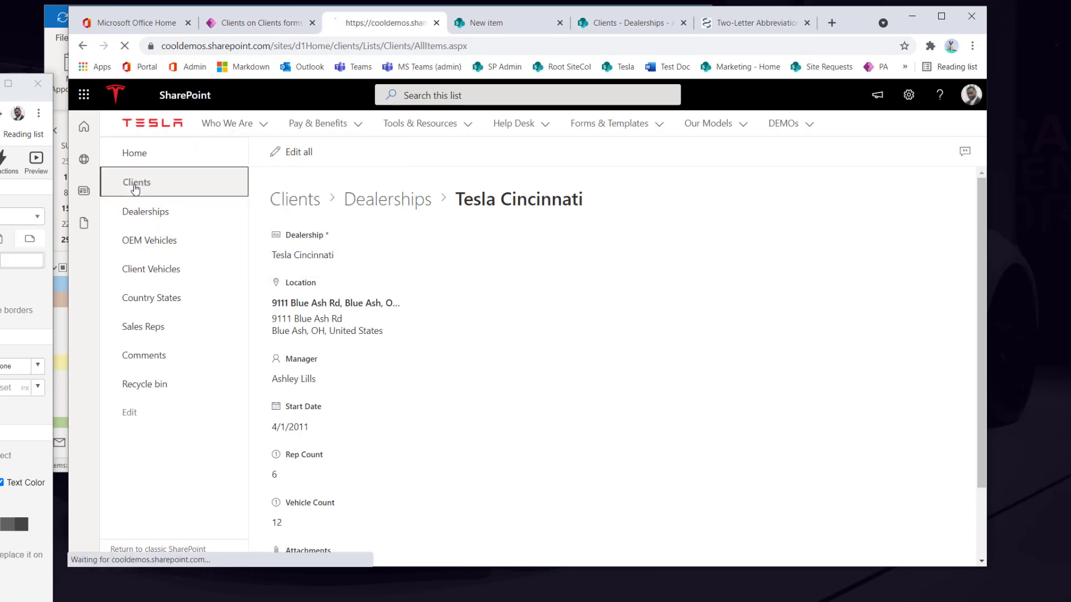
left_click(341, 335)
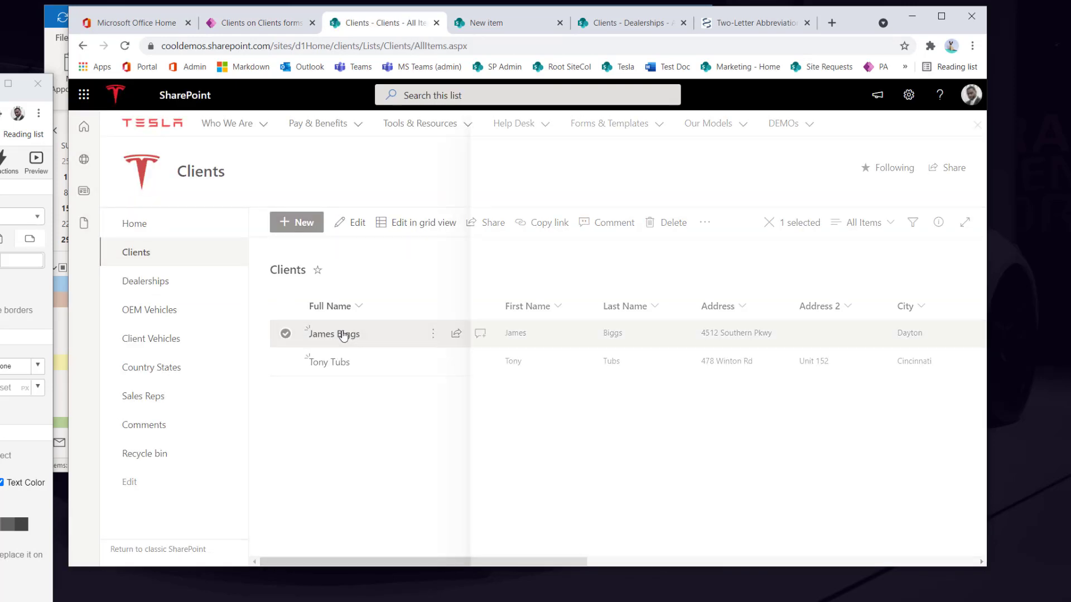
left_click_drag(980, 189, 985, 165)
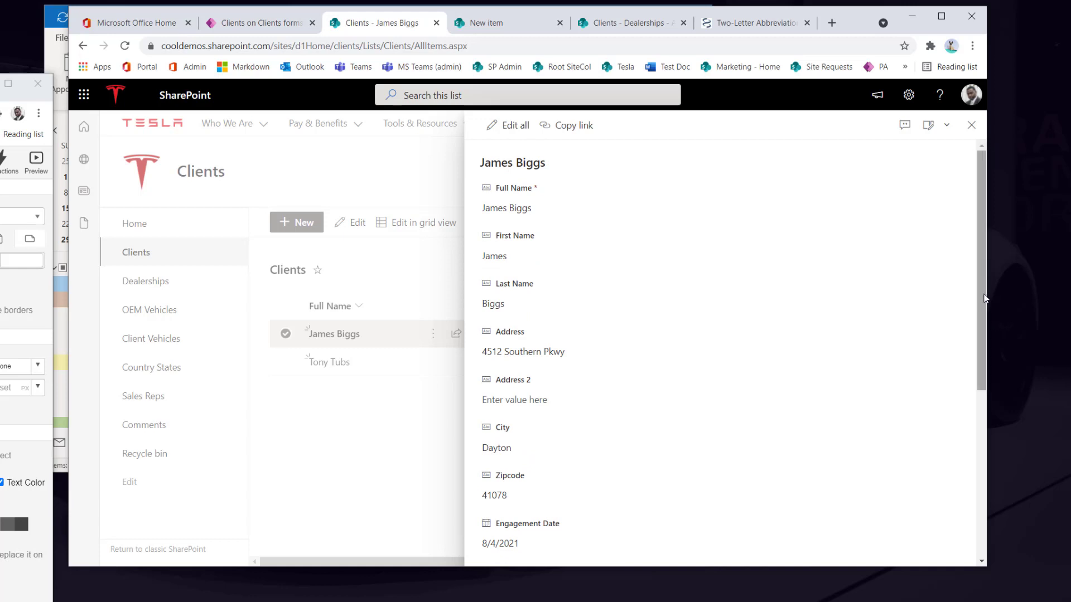
left_click_drag(986, 293, 965, 214)
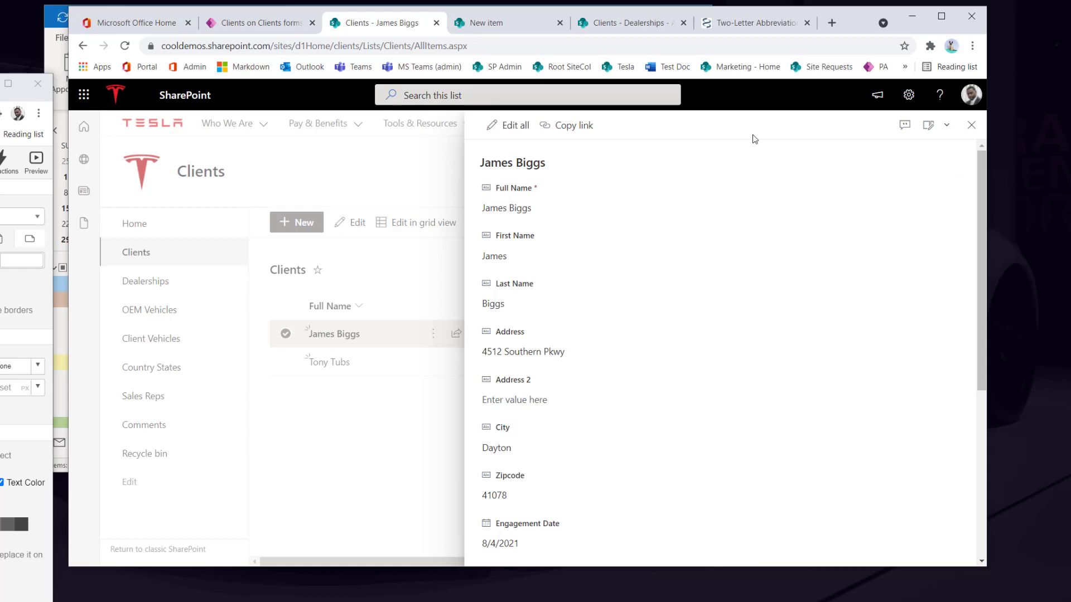
left_click(235, 26)
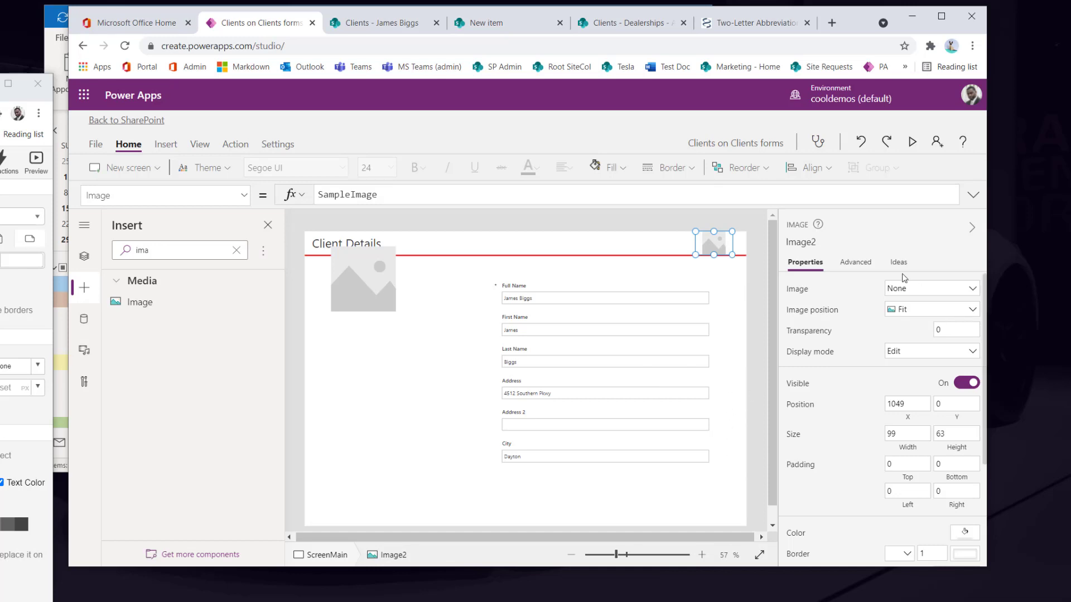
Load getsitelogo.png from the tesla-demo folder in Downloads into the header's image control.
left_click(903, 292)
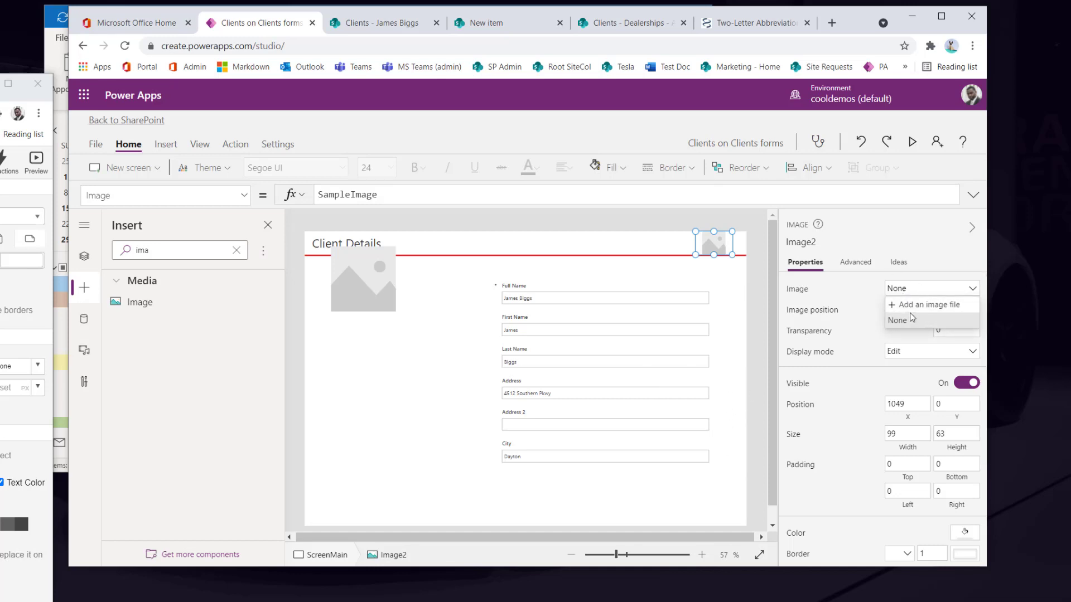
left_click(921, 305)
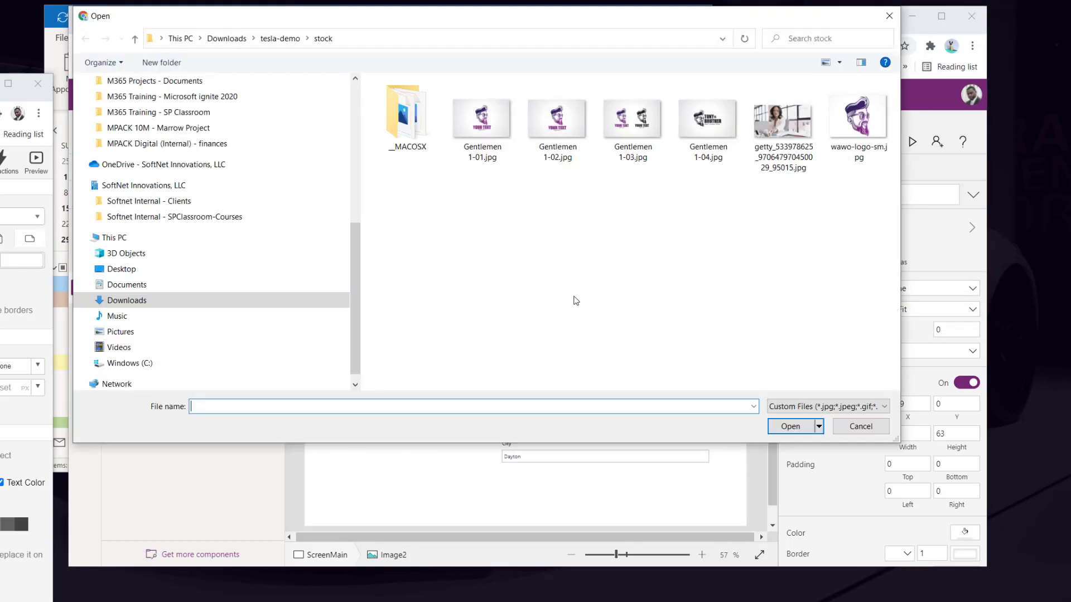
left_click(132, 302)
double_click(431, 118)
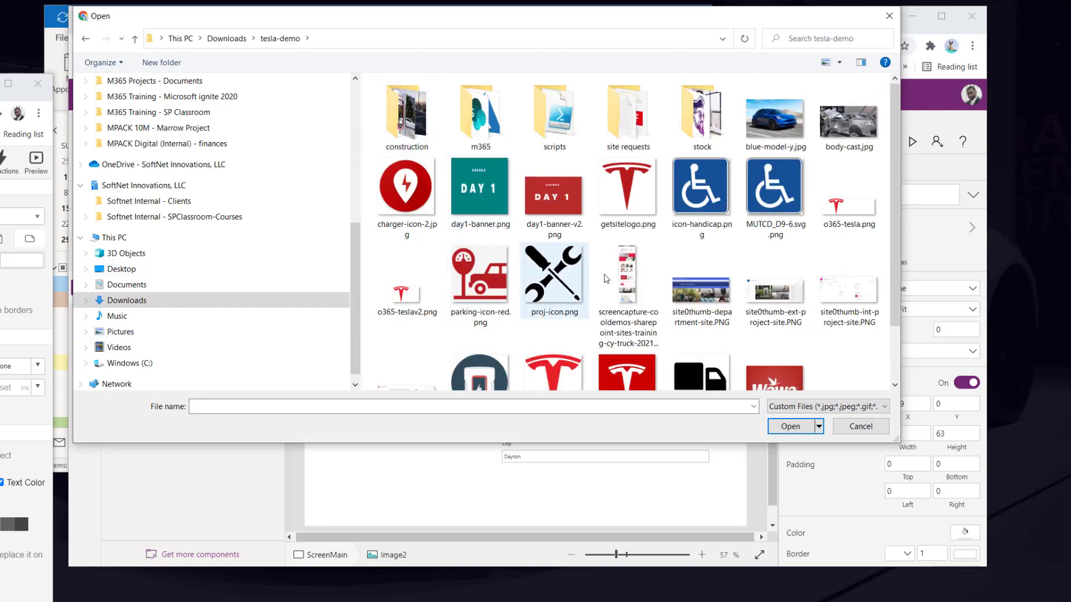
left_click(632, 189)
left_click(790, 427)
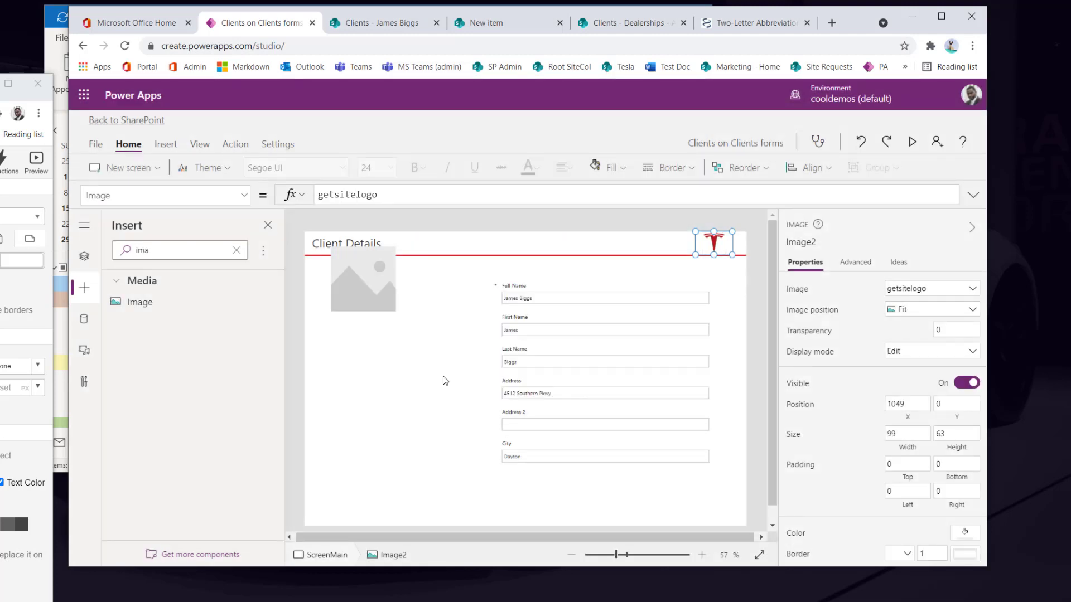
Try the Fill image position on the header logo, and set it back to Fit.
left_click(896, 310)
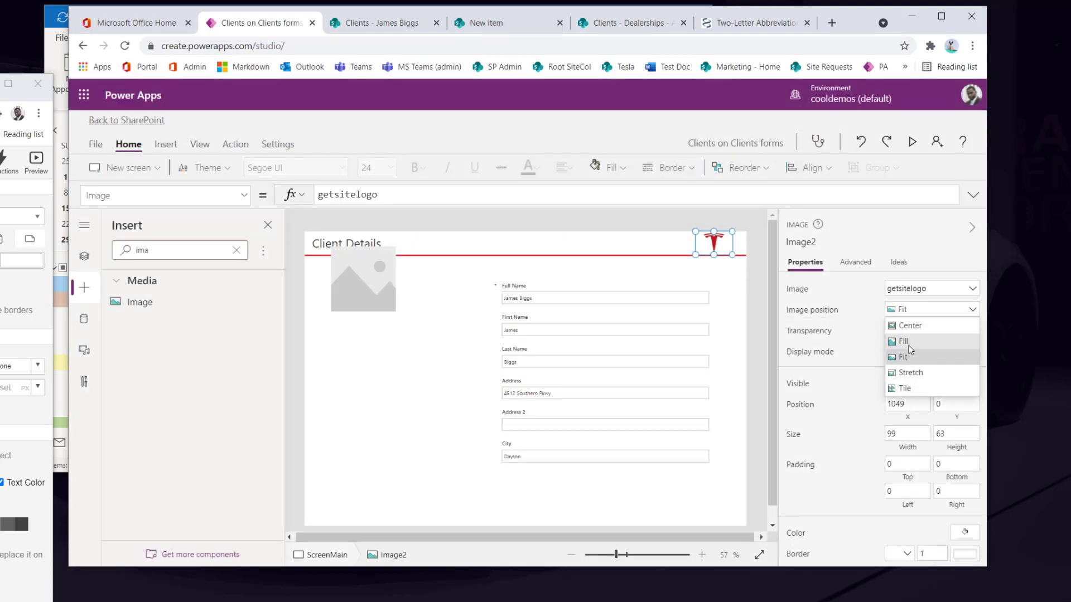
left_click(908, 349)
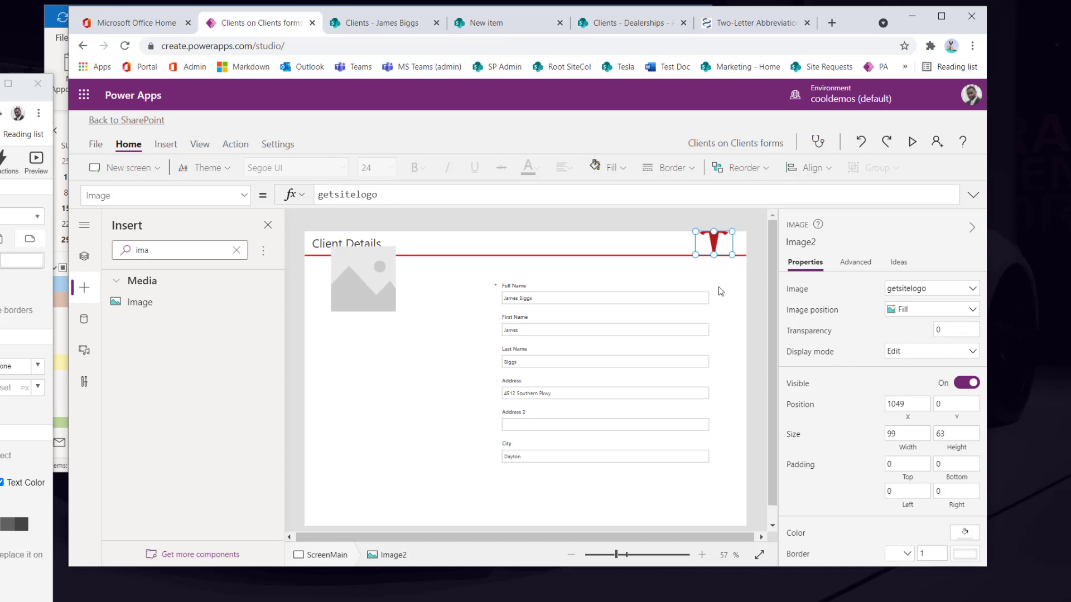
left_click(926, 310)
left_click(910, 359)
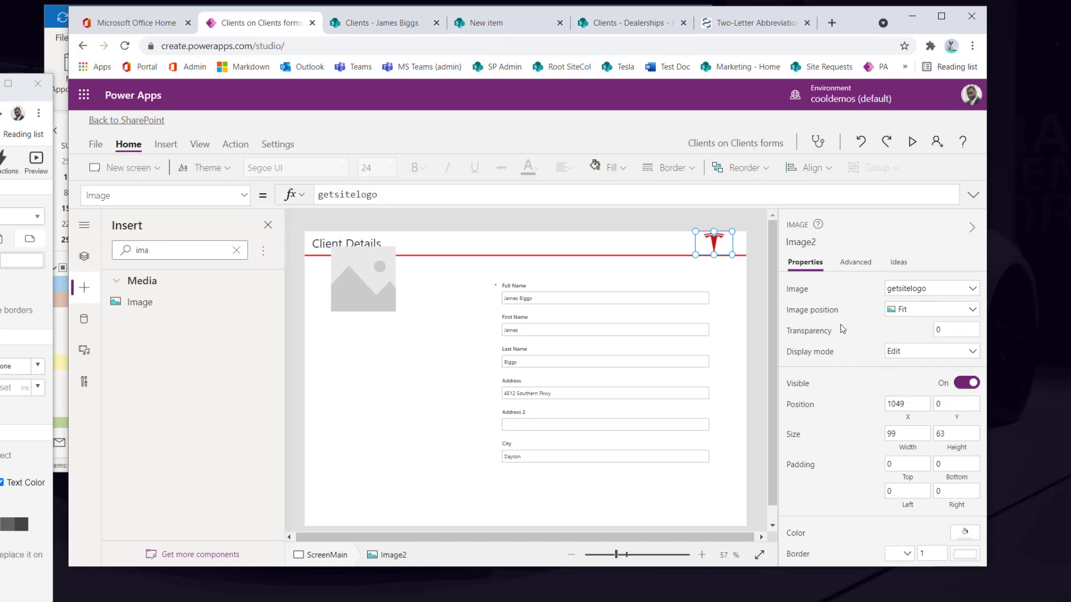
Shrink the header logo to about 84 by 48 and place it near X 1074, Y 7, vertically centered in the header.
left_click(761, 299)
left_click(695, 235)
left_click_drag(697, 234, 723, 249)
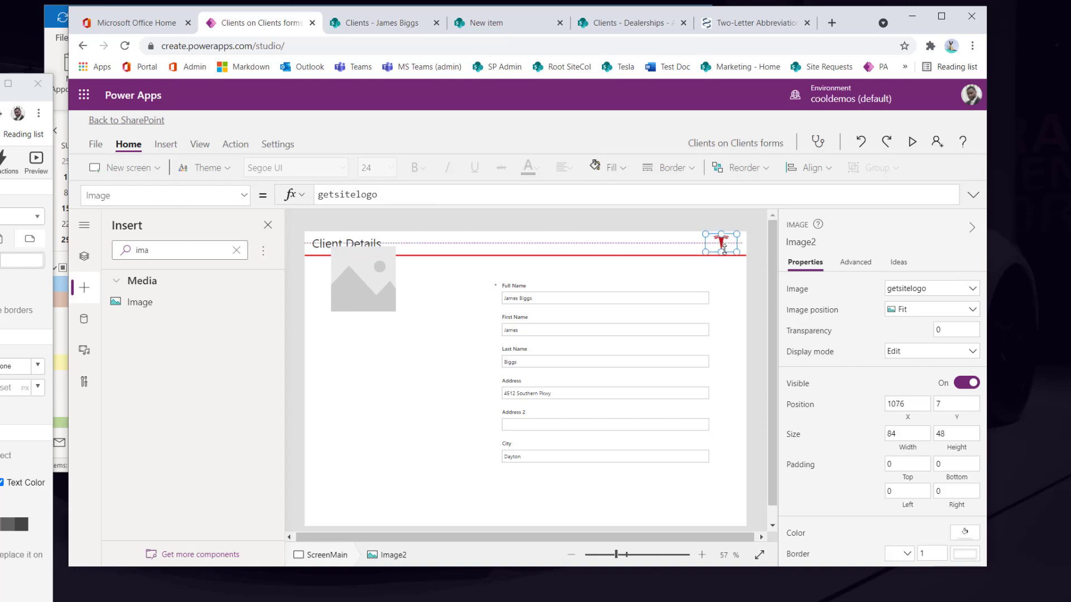
left_click(759, 272)
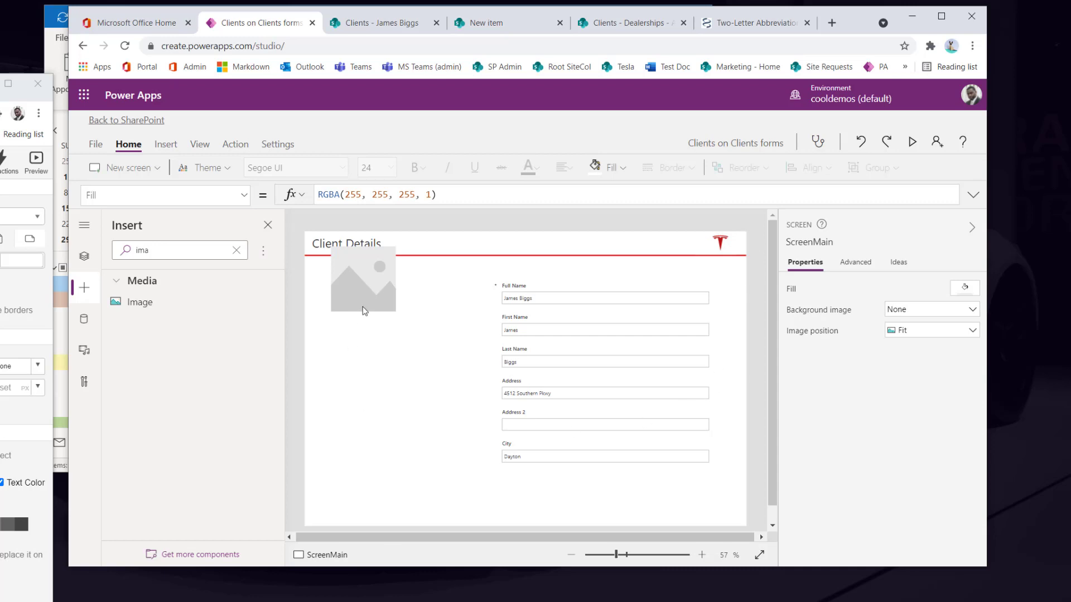
Delete the unused placeholder image overlapping the Client Details label from the main screen.
left_click(84, 256)
left_click(174, 361)
left_click(169, 382)
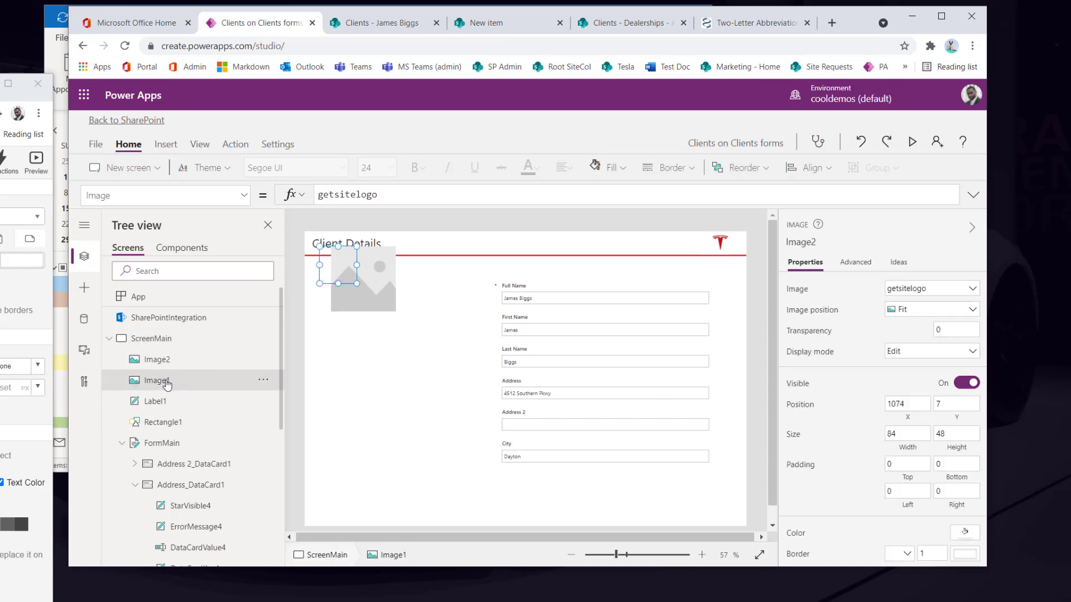
key("Delete")
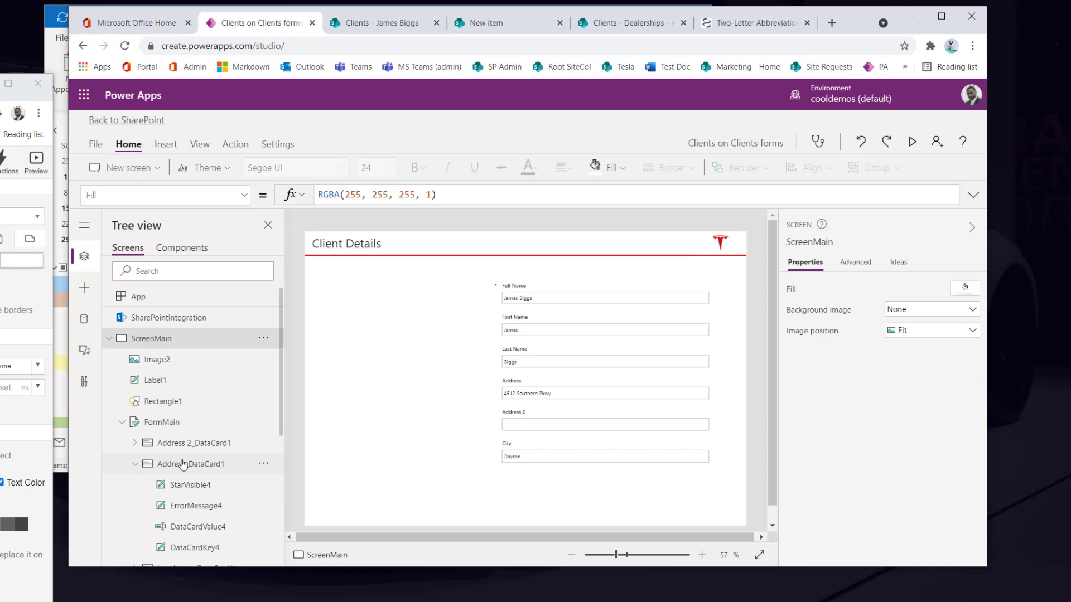
Review the step navigation in the Client Admin Form mockup in Moqups, return to Power Apps and save the form.
scroll(210, 483, "down", 3)
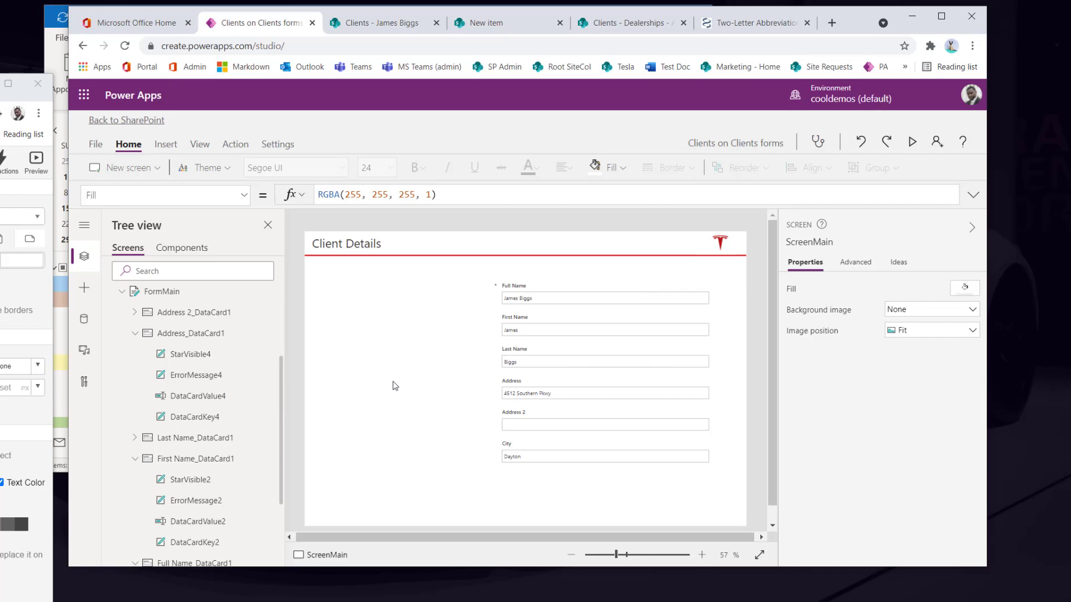
left_click_drag(0, 83, 595, 92)
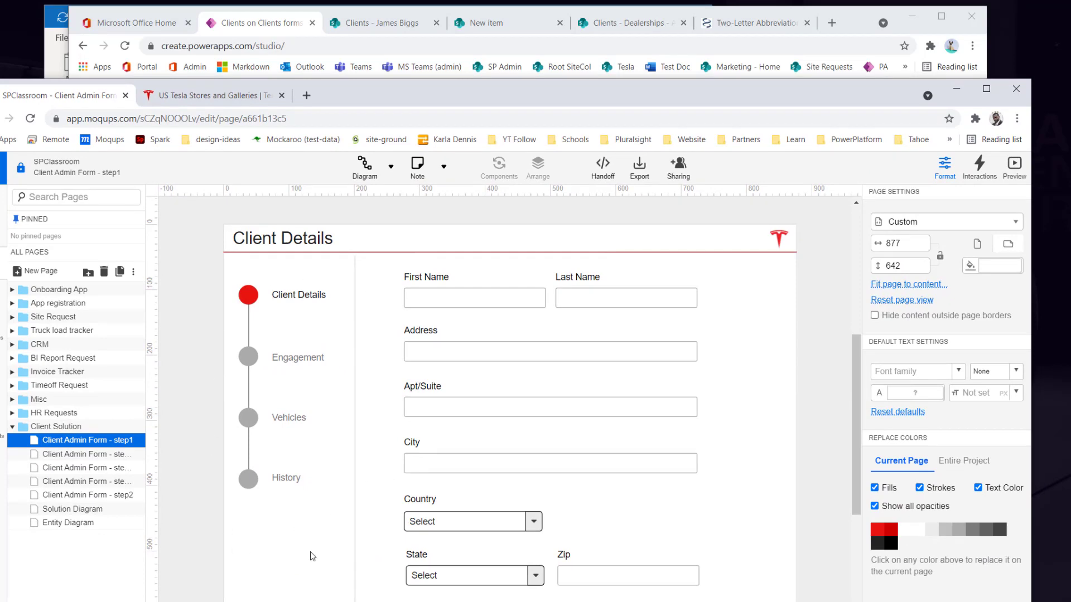
left_click_drag(449, 103, 0, 115)
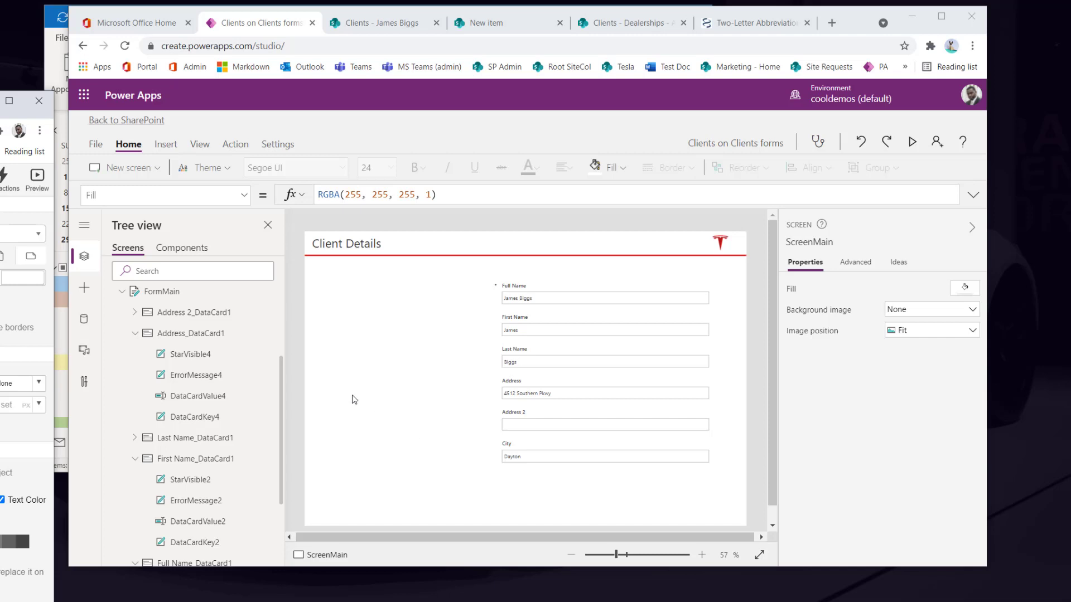
key("ctrl+s")
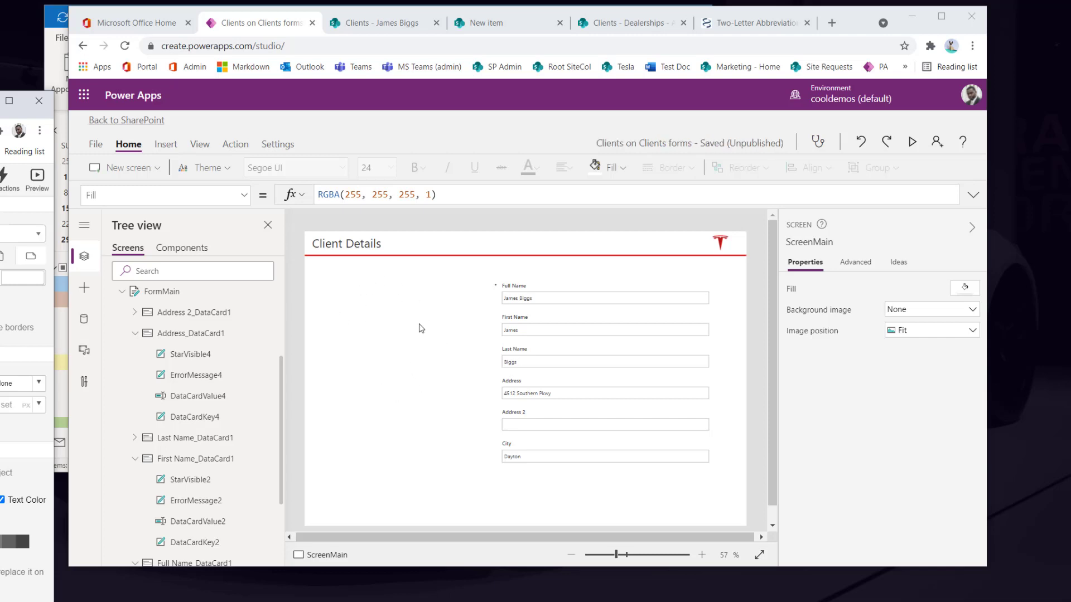
Insert a Circle shape found with the search "cir" and place it below the header at about X 36, Y 120.
left_click(83, 287)
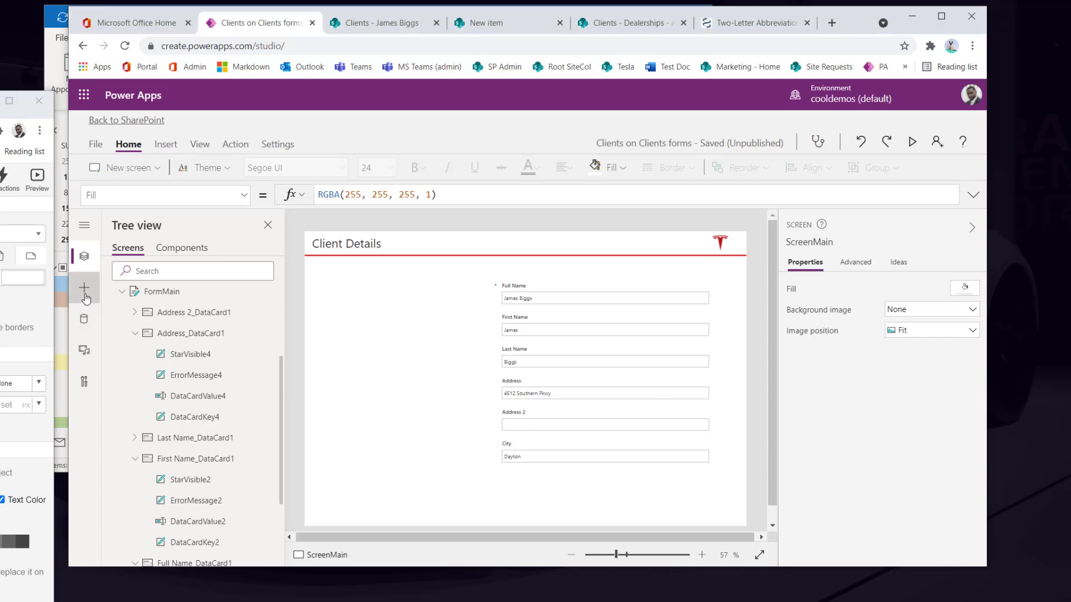
type("cir")
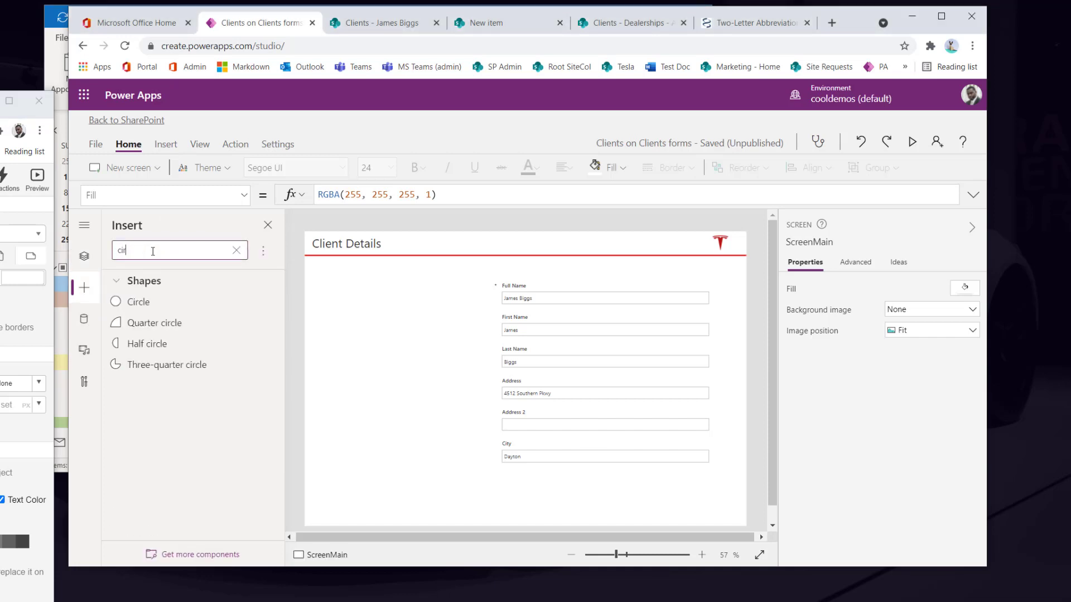
left_click(115, 298)
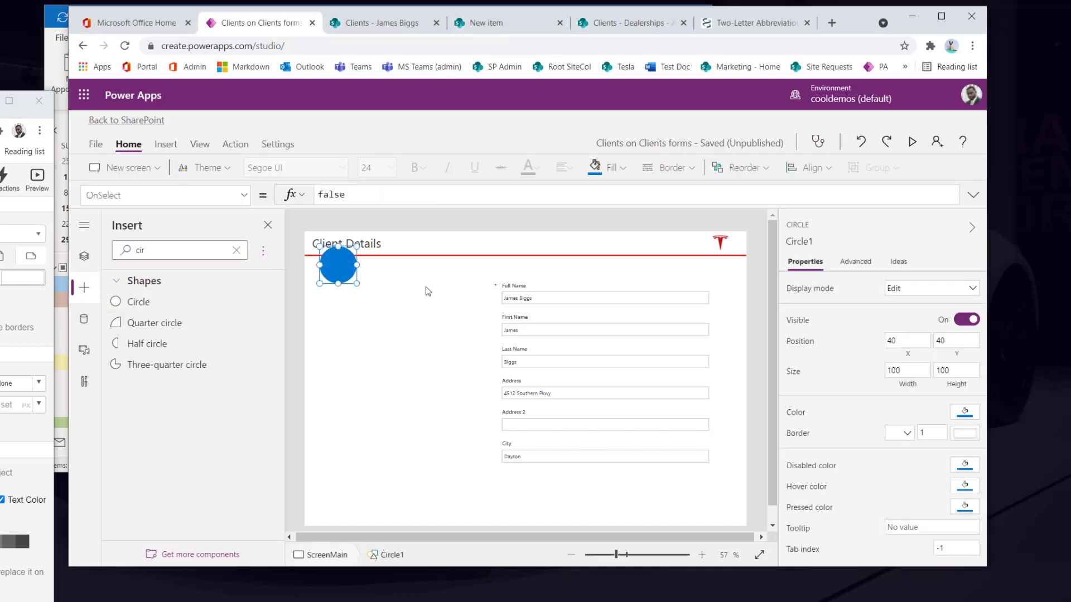
left_click_drag(339, 271, 338, 300)
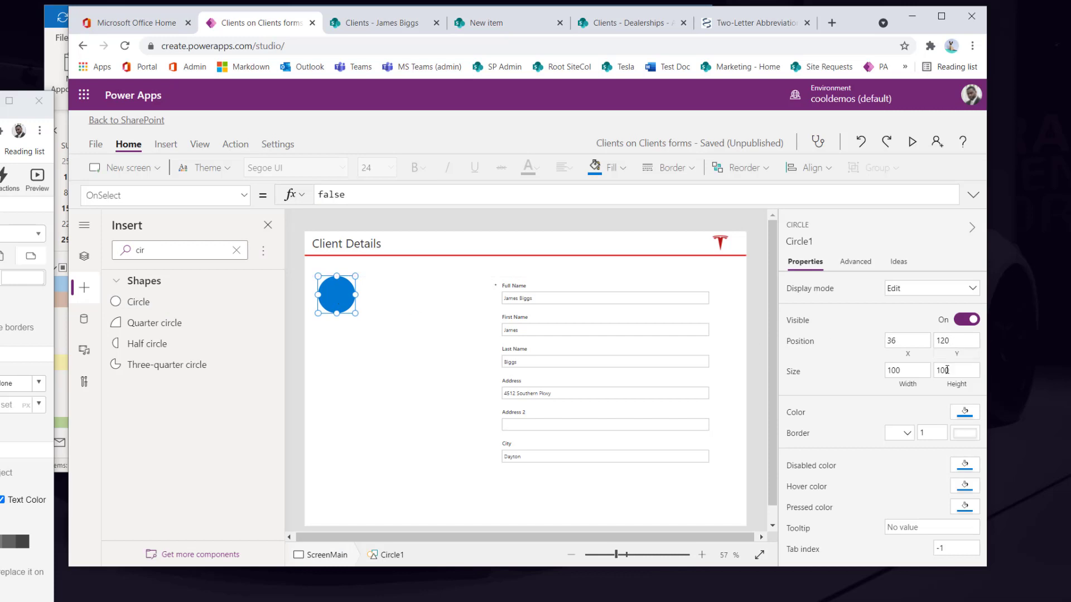
Set the circle's size to 40 by 40 and its color to red.
left_click(913, 372)
type("40")
key("Tab")
type("40")
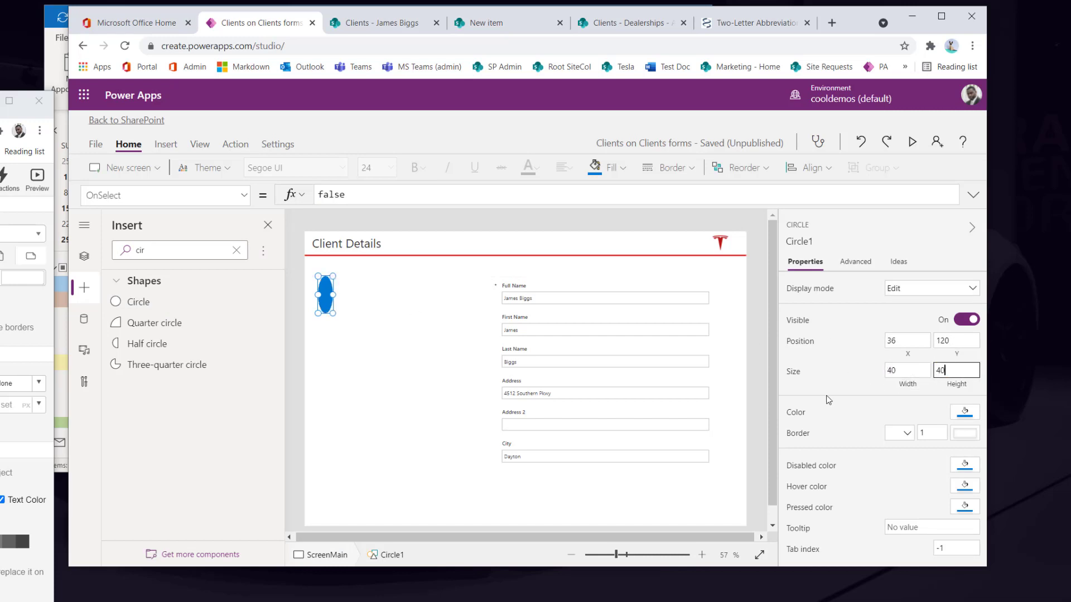
key("Return")
left_click(965, 415)
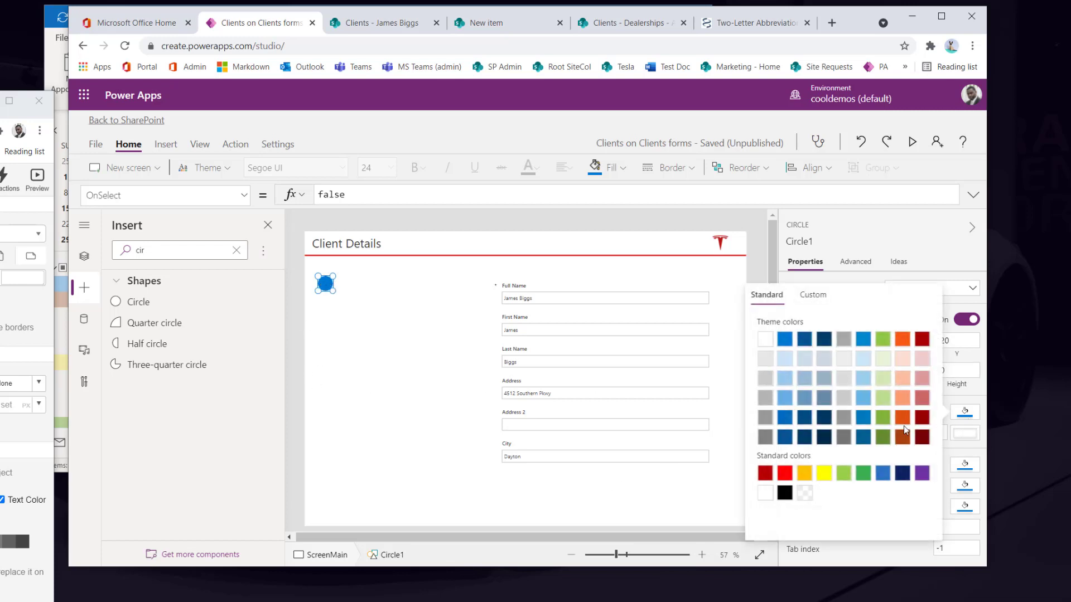
left_click(778, 475)
left_click(942, 259)
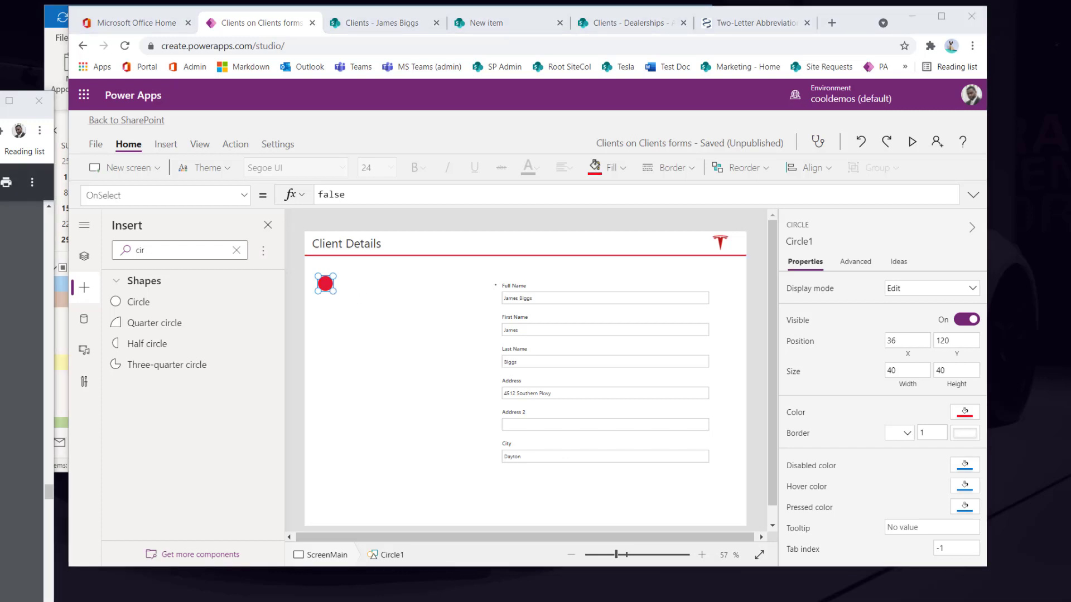
Switch to TeslaGuidelines.pdf, select the red swatch's web color code in the corporate palette, and return to Power Apps.
left_click_drag(0, 108, 604, 106)
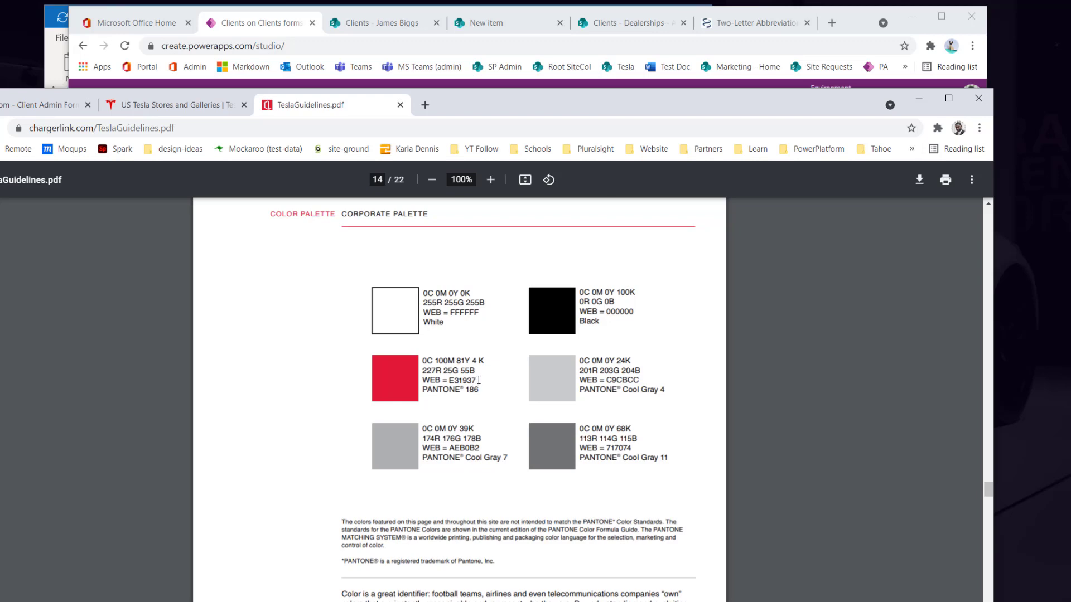
left_click_drag(479, 379, 458, 379)
left_click_drag(644, 113, 0, 128)
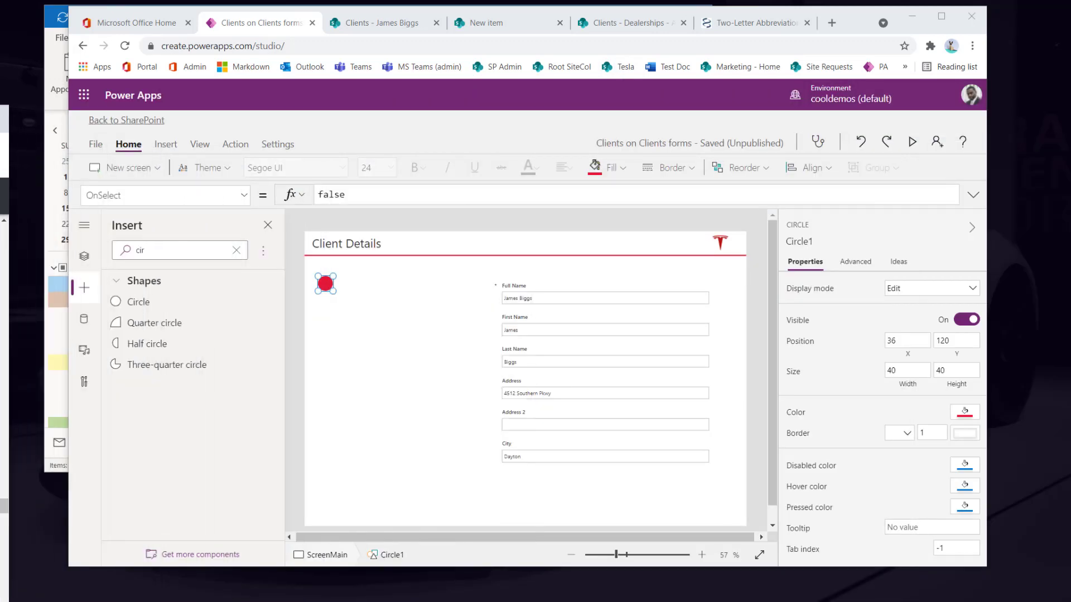
Set the circle's custom color to hex E31937, and preview the form briefly.
left_click(325, 287)
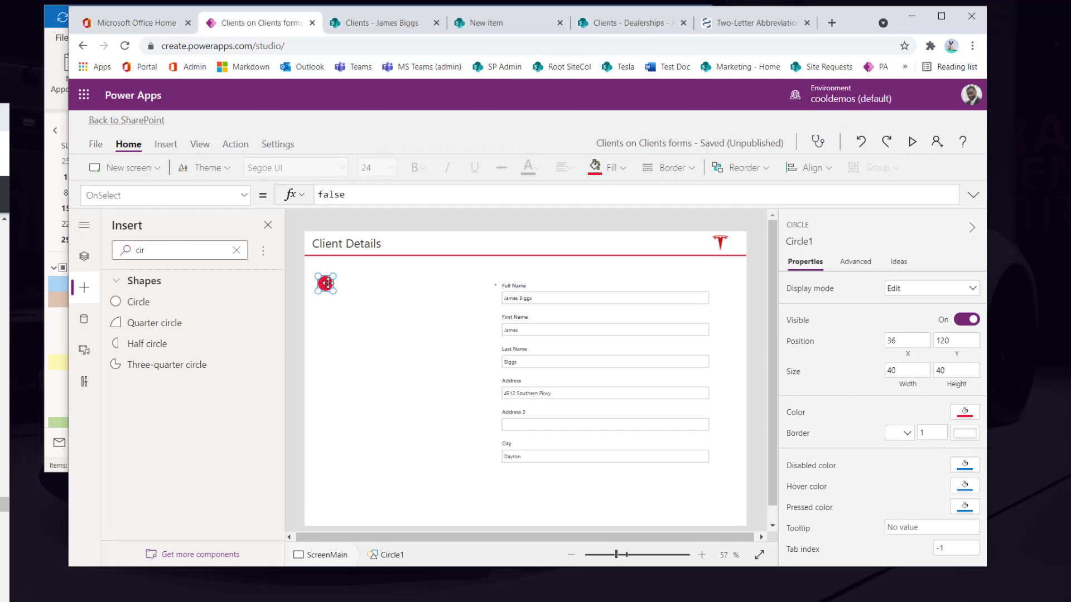
left_click(971, 416)
left_click(813, 295)
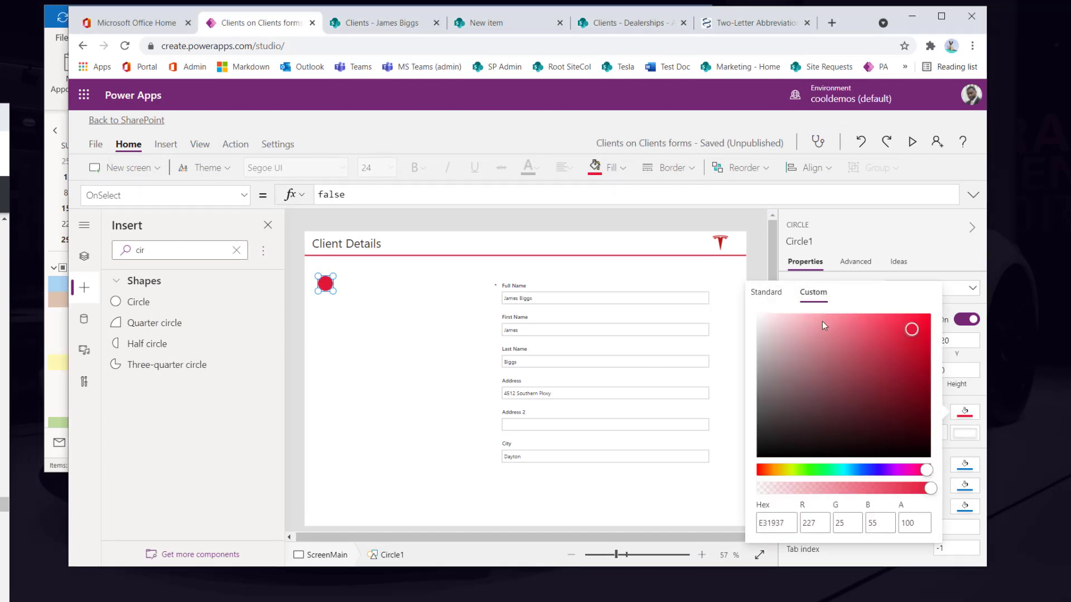
double_click(772, 523)
type("E31937")
left_click(909, 302)
left_click(918, 230)
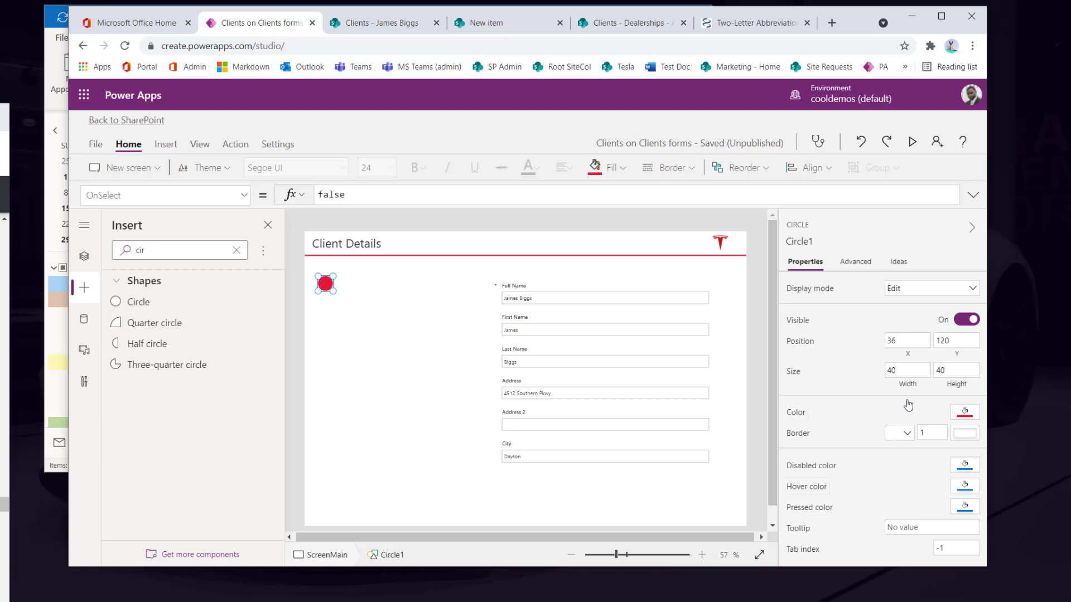
left_click(912, 142)
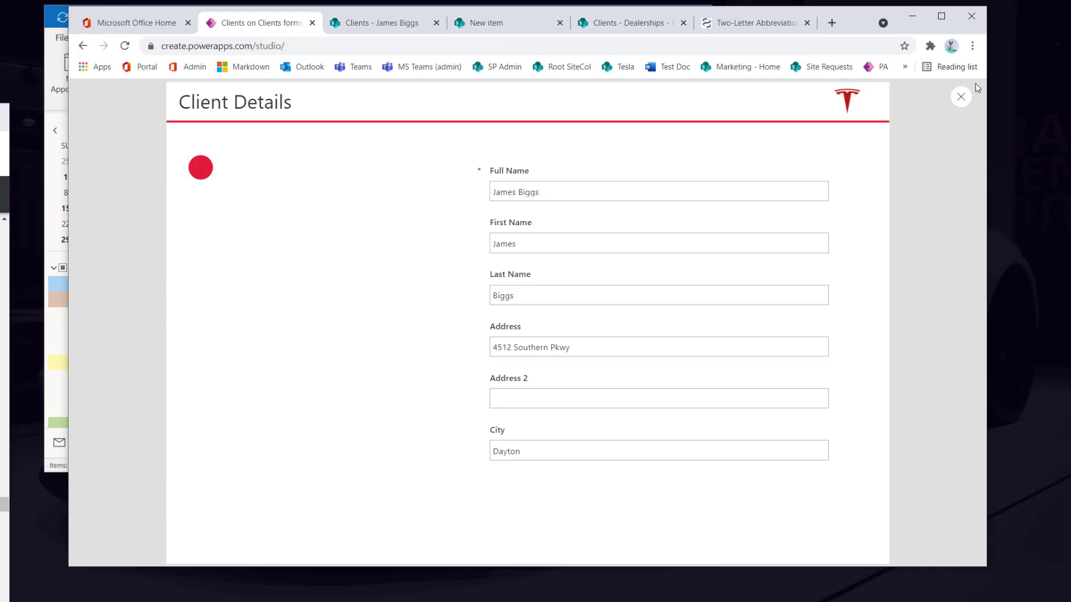
left_click(960, 98)
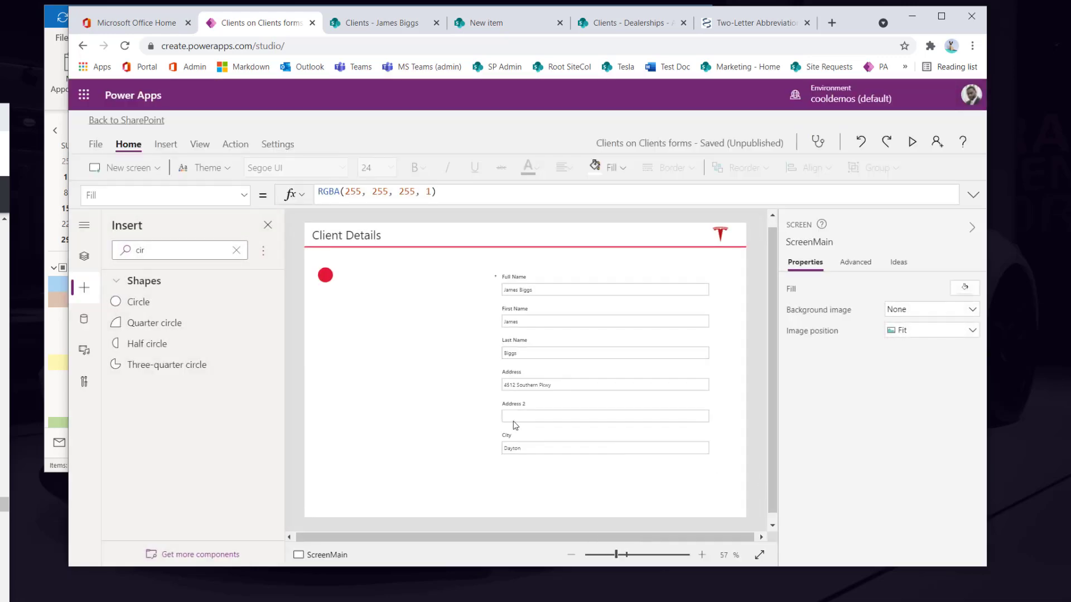
Replace the circle's Disabled color formula with Self.Fill.
left_click(326, 279)
left_click(806, 465)
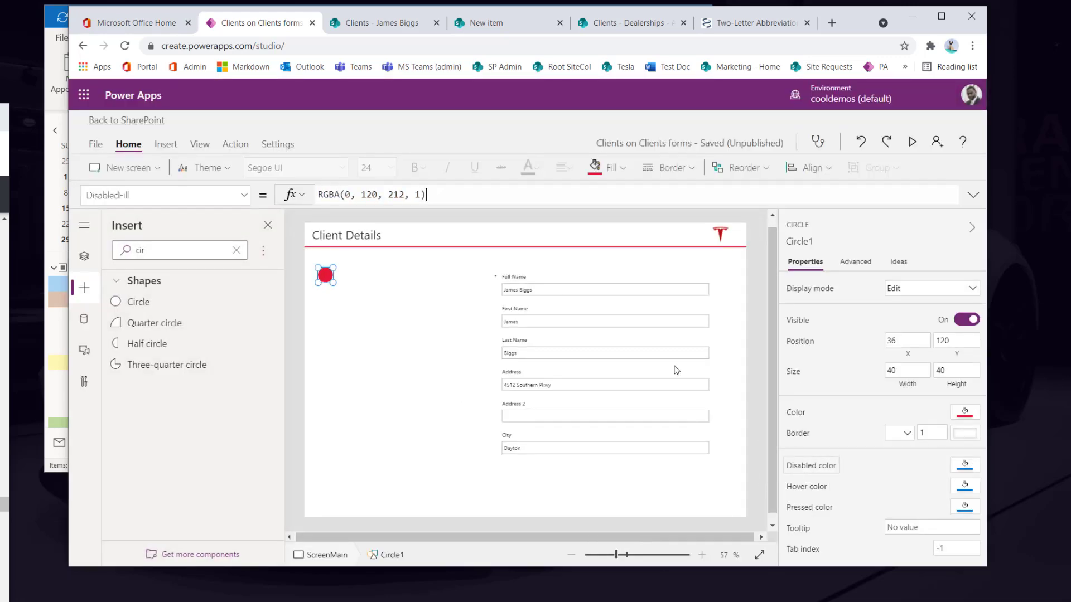
left_click(426, 194)
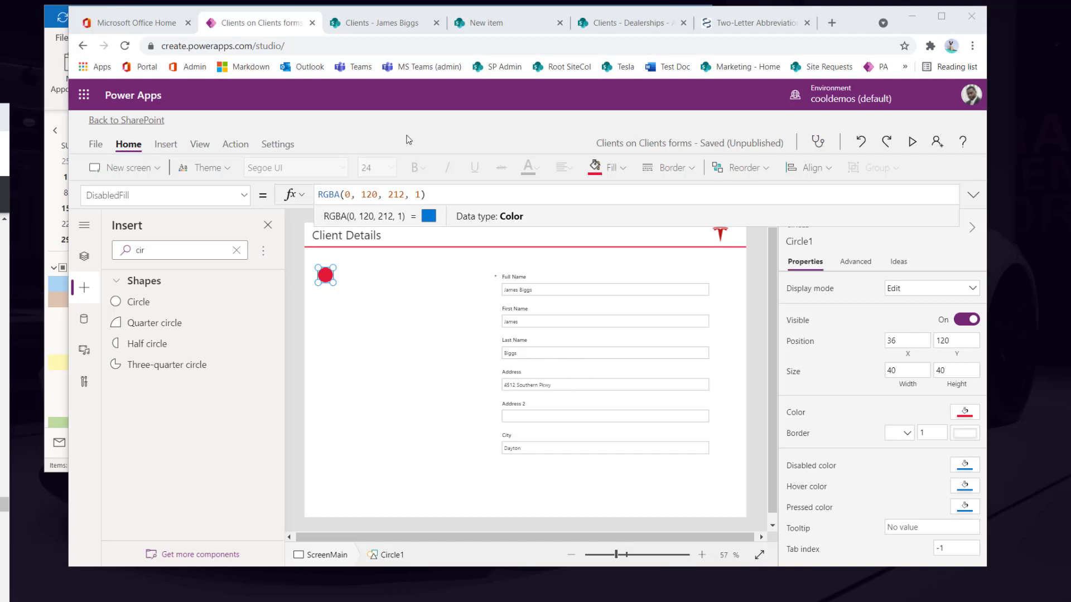
left_click(419, 196)
left_click_drag(423, 195, 289, 184)
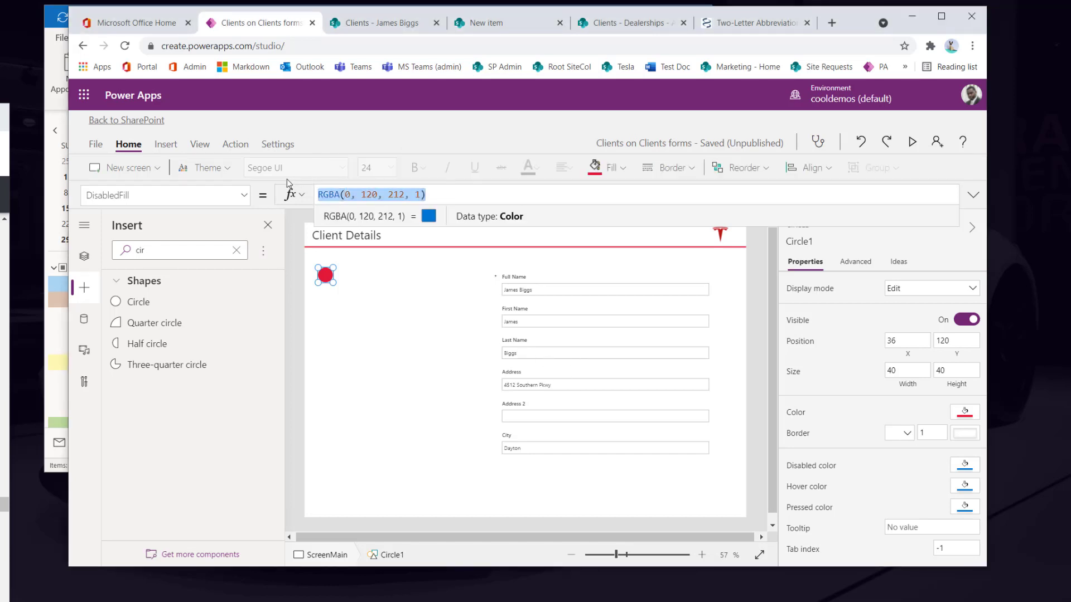
type("Self.")
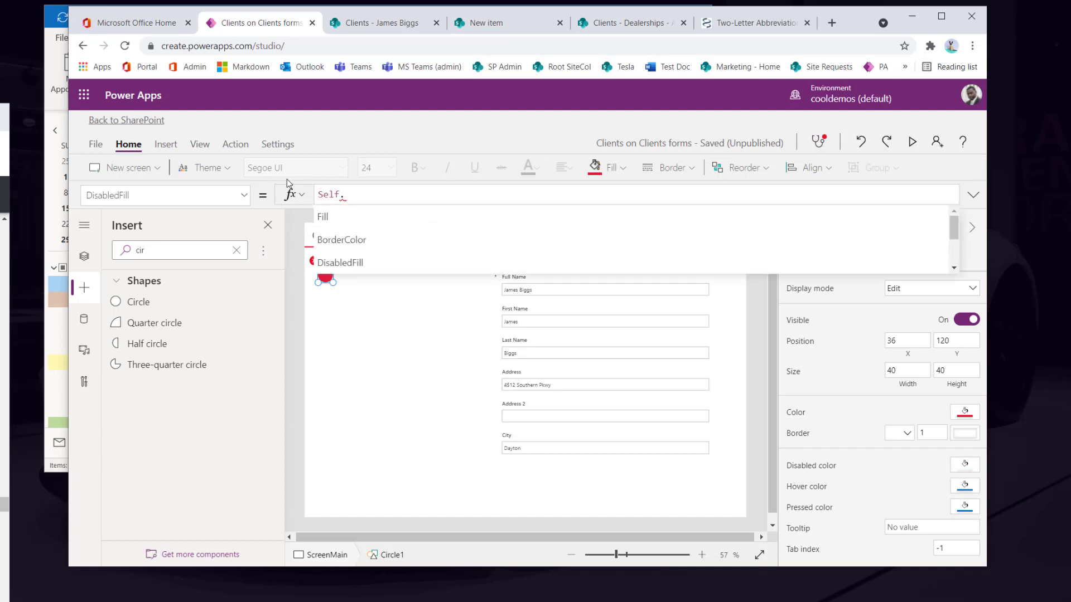
type("Fill")
Copy the Self.Fill formula from the circle's Disabled color and use it as the circle's Hover color formula.
left_click_drag(289, 184, 368, 184)
key("ctrl+c")
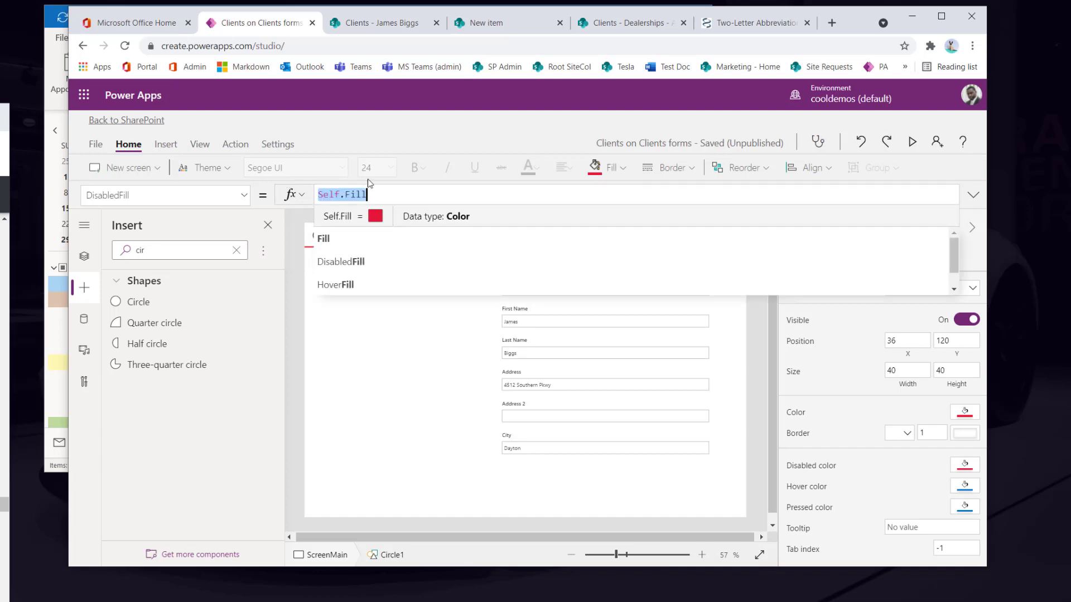
left_click(835, 488)
left_click(357, 194)
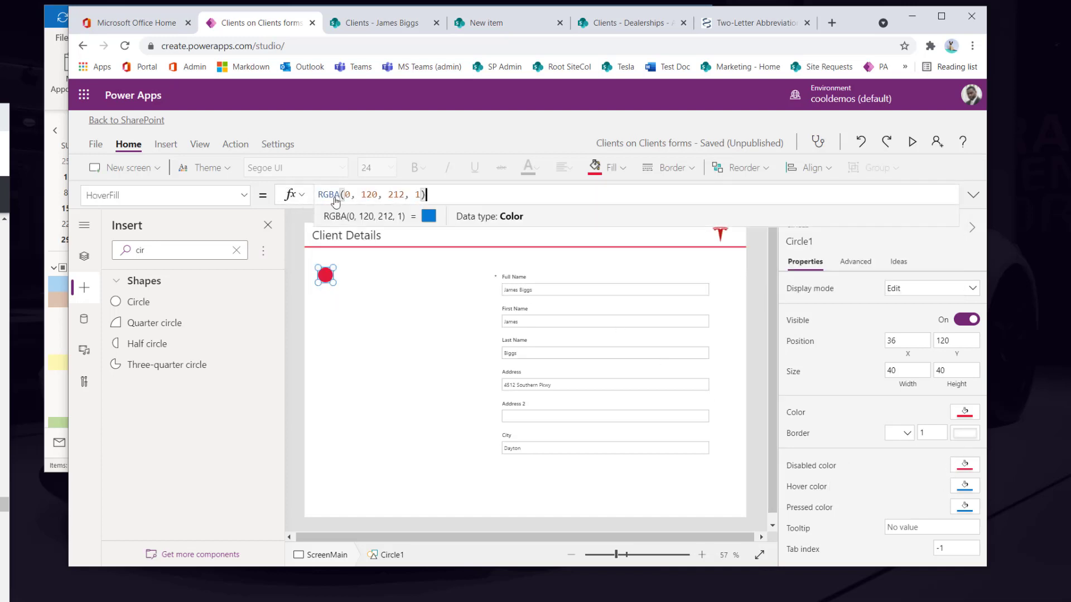
key("ctrl+a")
key("ctrl+v")
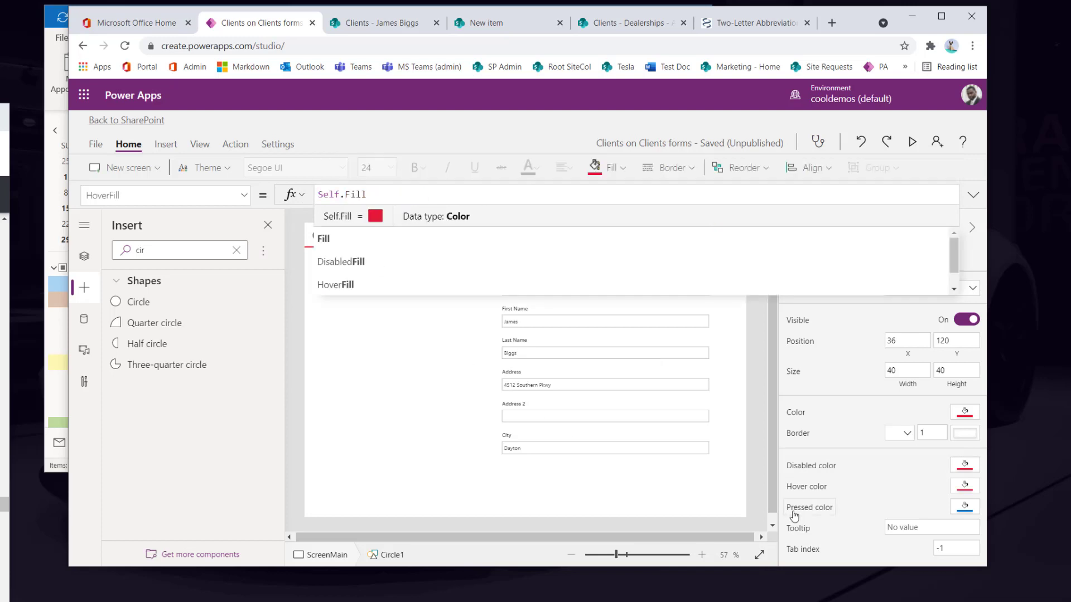
Replace the circle's Pressed color formula with Self.Fill.
left_click(792, 508)
left_click(368, 195)
key("ctrl+a")
key("ctrl+v")
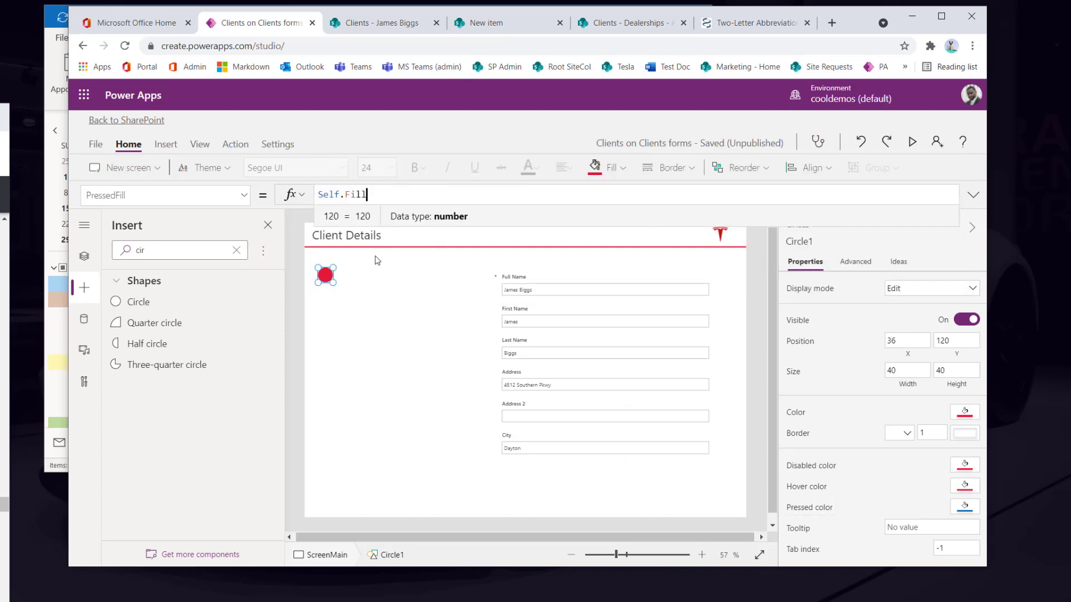
left_click(892, 492)
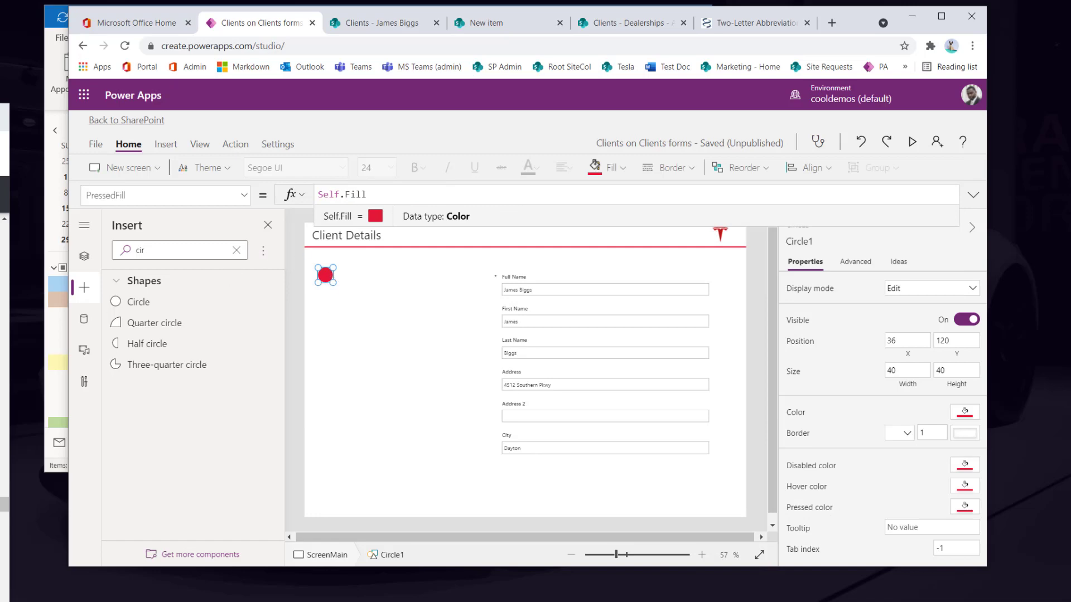
Consult the step navigation in the Moqups mockup and duplicate the red circle in Power Apps to form a vertical column of four at X 23.
left_click_drag(0, 123, 539, 146)
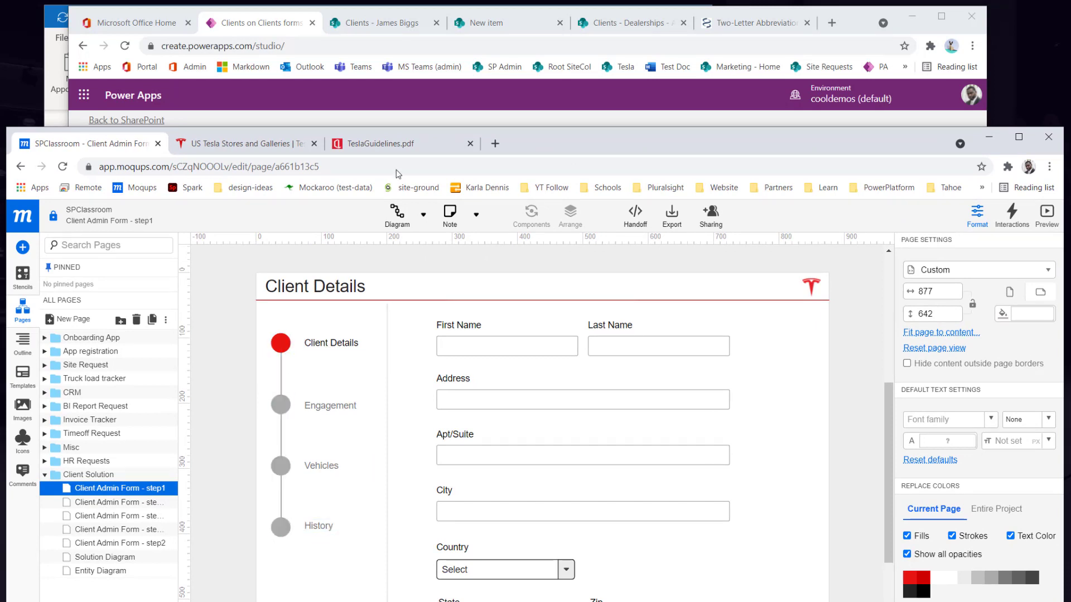
left_click_drag(637, 141, 0, 92)
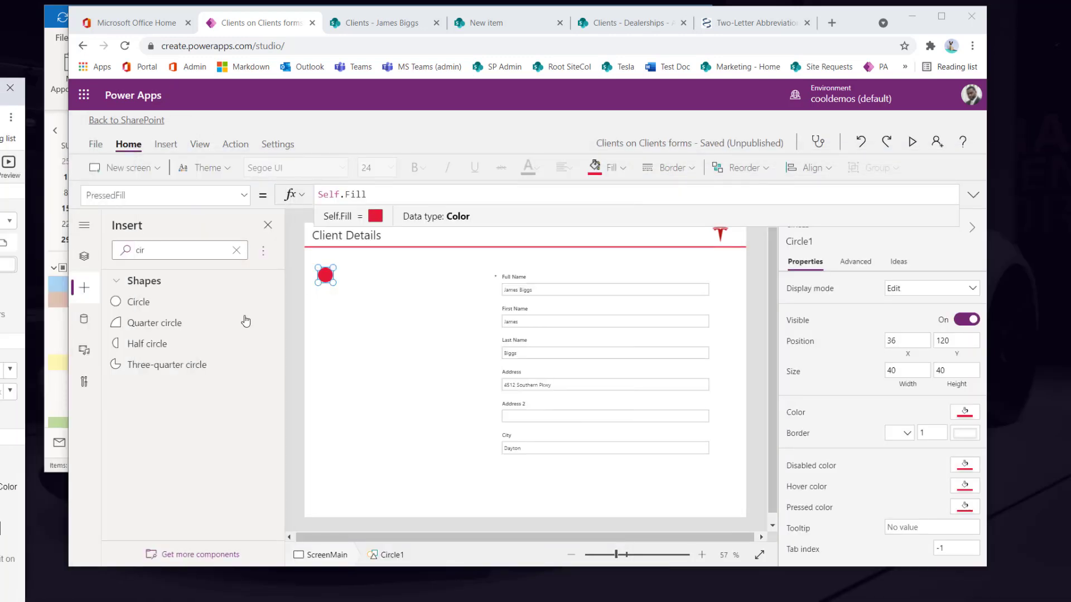
left_click(372, 319)
left_click_drag(326, 275, 319, 319)
left_click(322, 278)
key("ctrl+c")
key("ctrl+v")
key("ctrl+v")
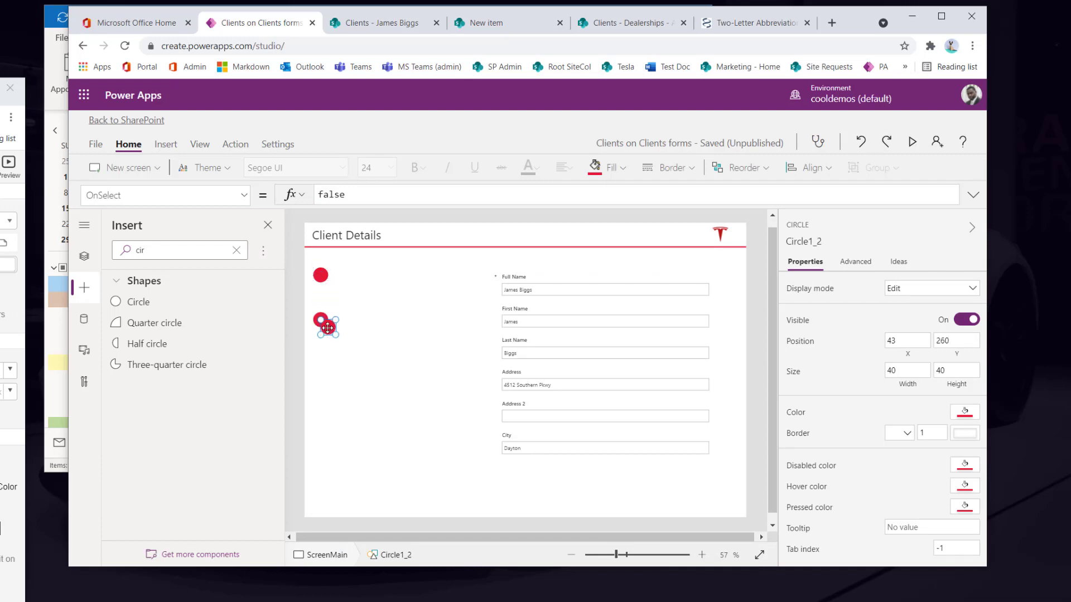
left_click_drag(325, 325, 323, 414)
key("ctrl+v")
Select all four circles and distribute them vertically.
left_click_drag(353, 446, 309, 262)
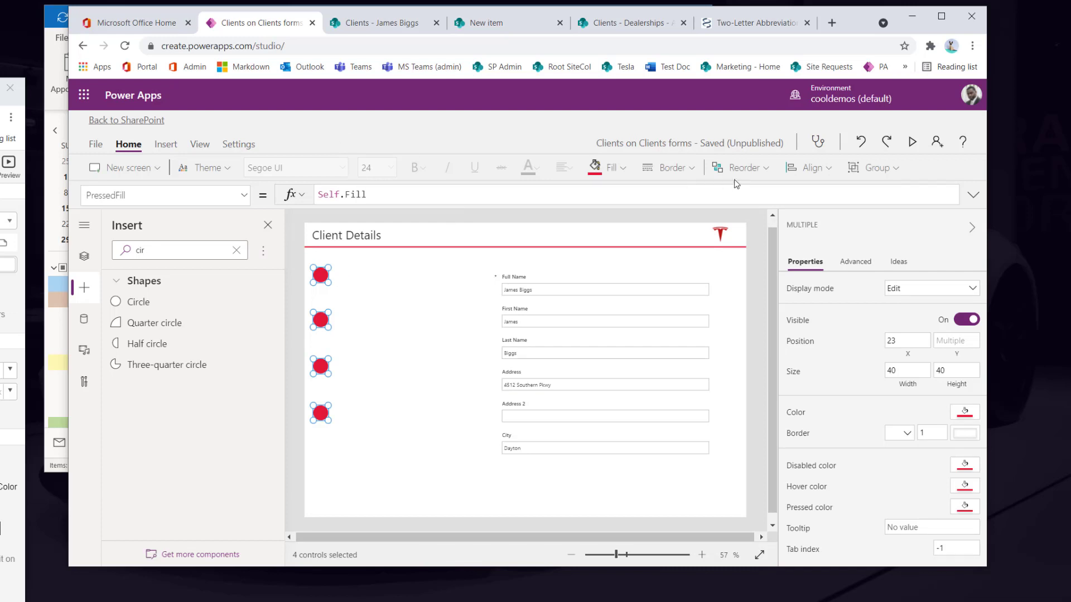
left_click(804, 169)
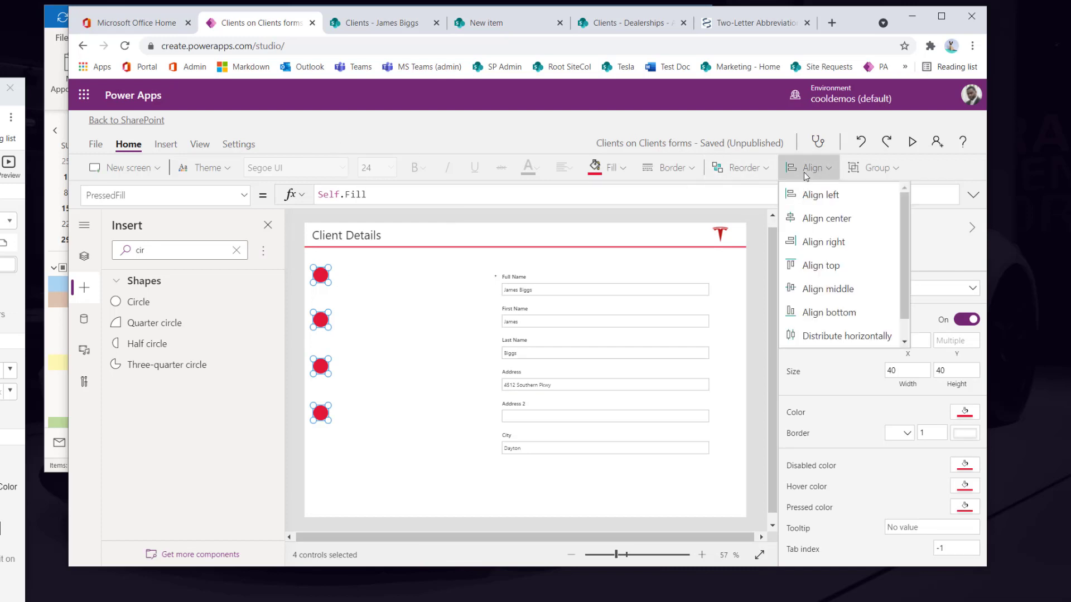
scroll(872, 317, "down", 1)
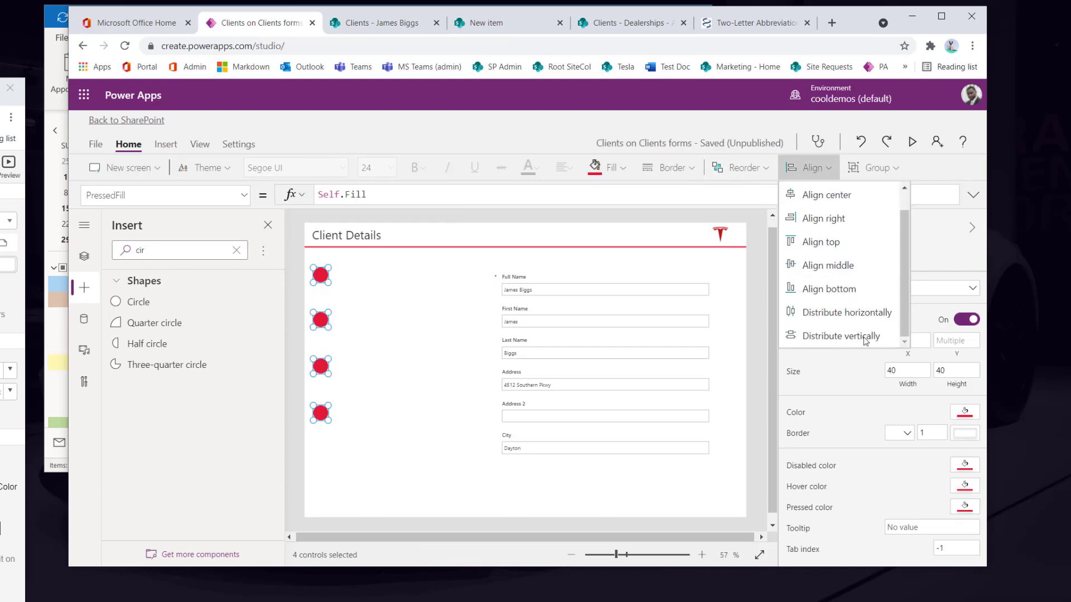
left_click(848, 338)
left_click(385, 432)
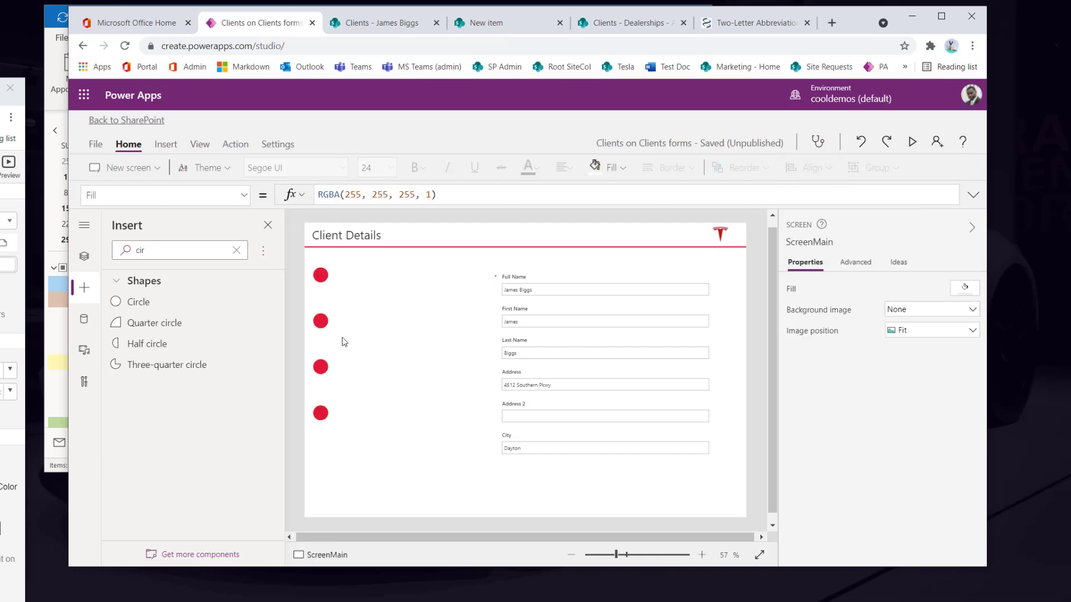
Insert a text label beside the first circle, placed at X 89, Y 120.
left_click(234, 251)
left_click(146, 302)
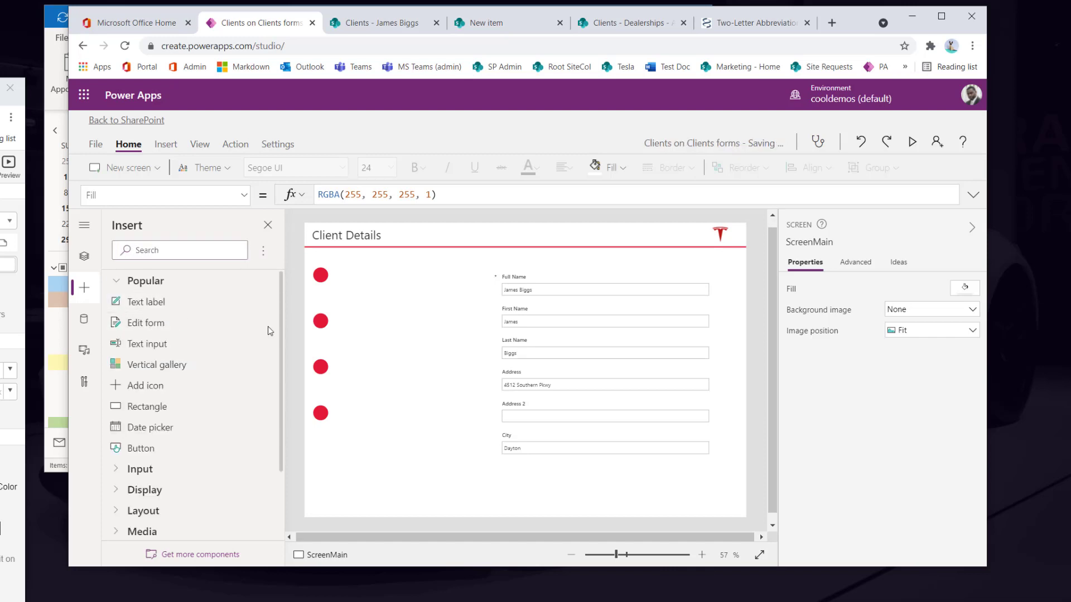
left_click_drag(348, 247, 361, 288)
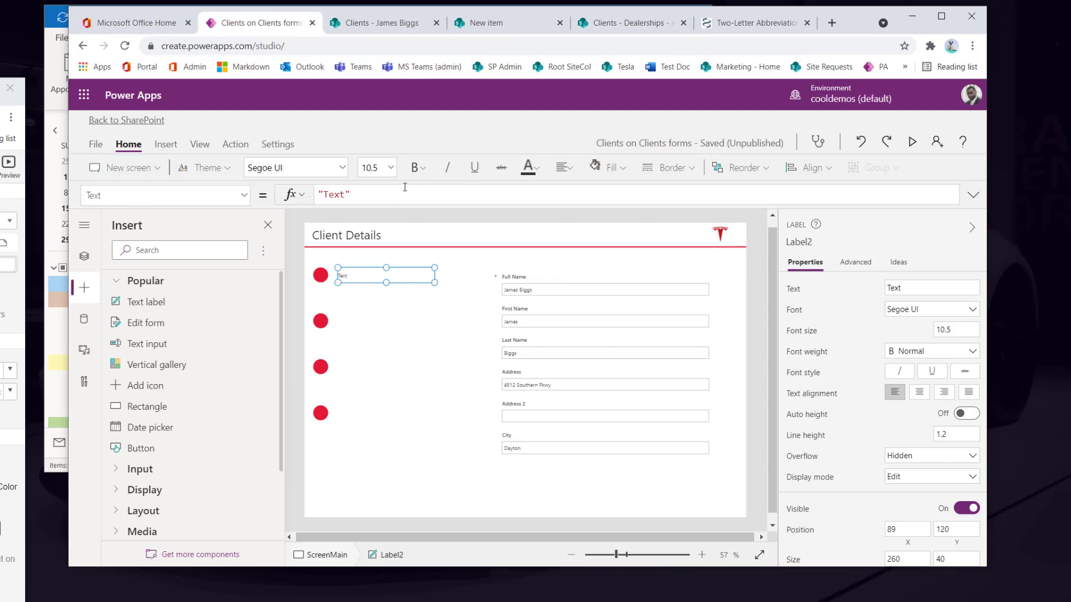
left_click(368, 316)
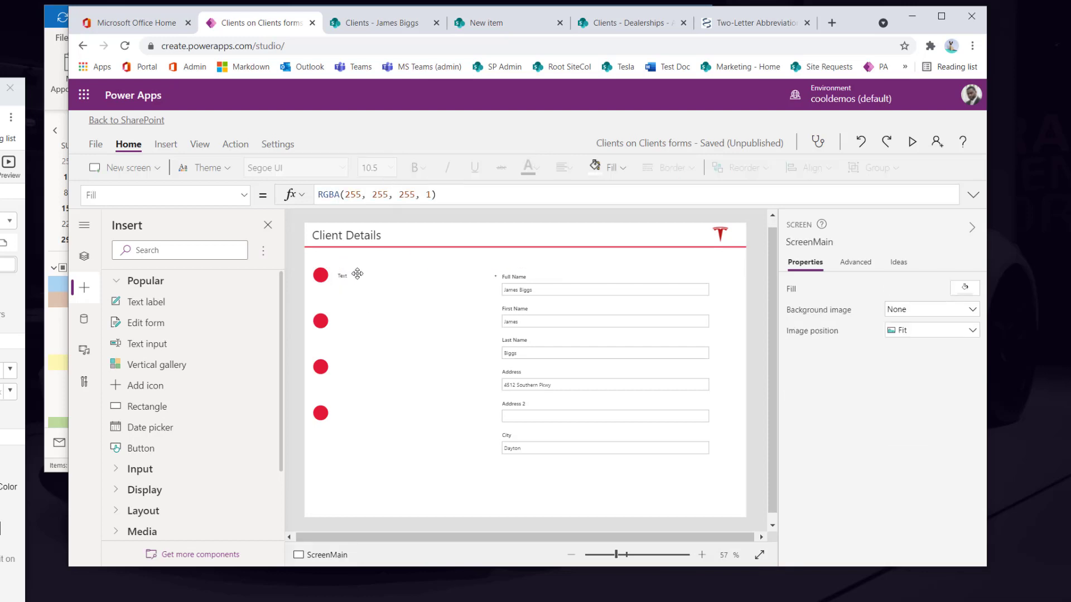
Set the new label's font size to 12 and its font weight to Semibold.
left_click(357, 273)
left_click(390, 167)
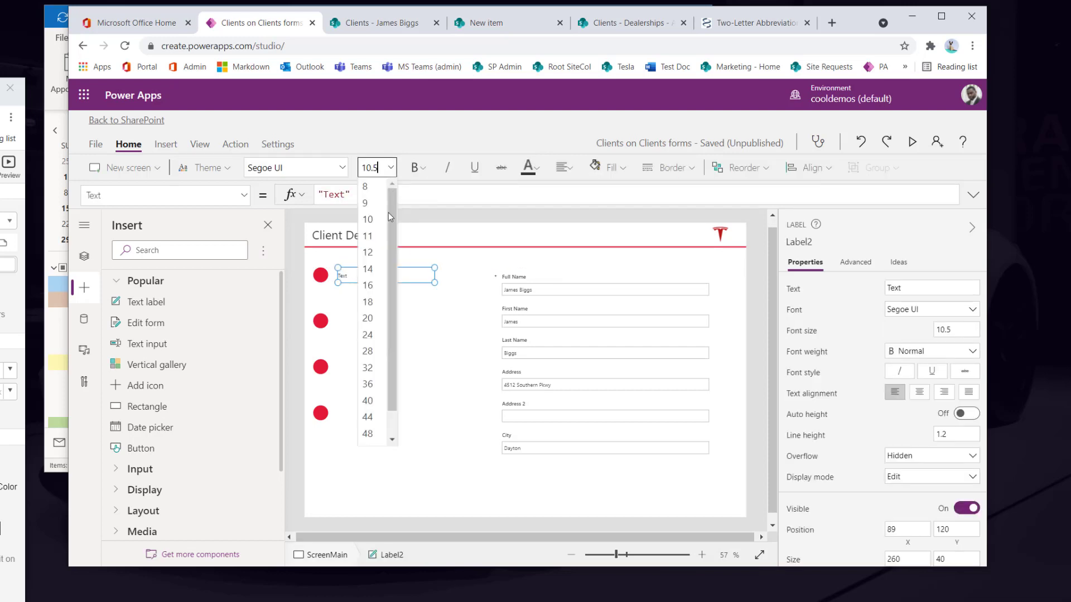
left_click(373, 255)
left_click(396, 333)
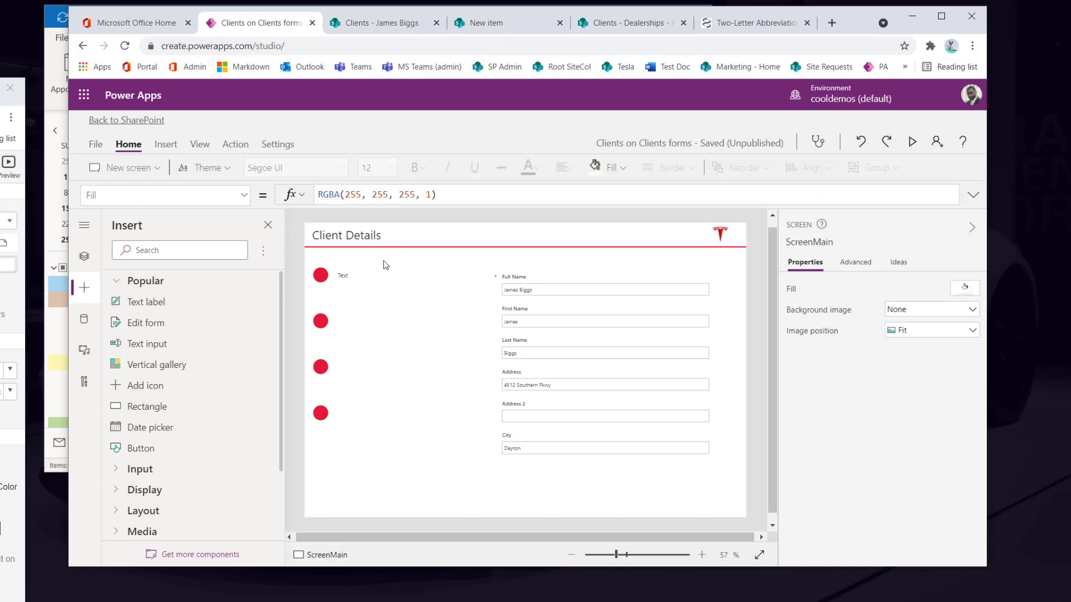
left_click(354, 278)
left_click(417, 167)
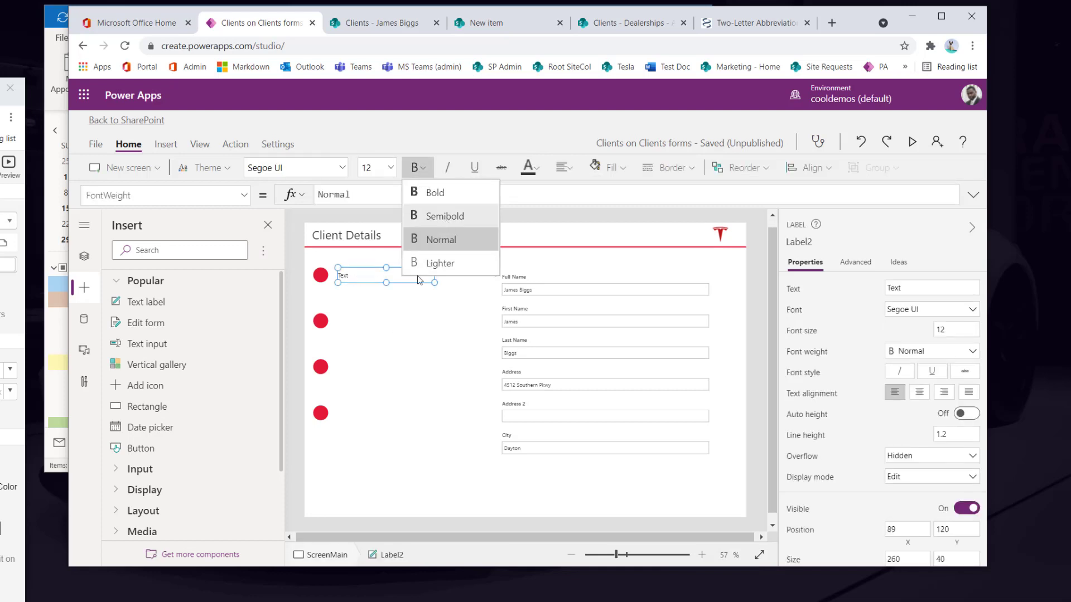
left_click(445, 216)
left_click(368, 304)
Change the text of the label beside the first circle to Client Details.
left_click(342, 276)
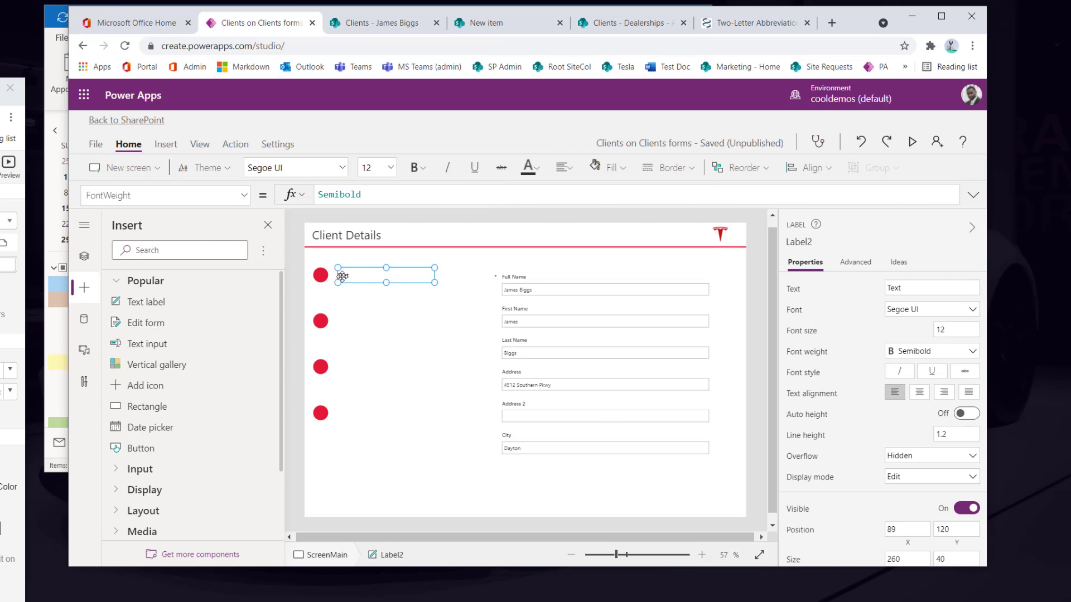
double_click(349, 275)
left_click(358, 319)
Duplicate the Client Details label beside the second circle and change the copy's text to Engagement.
left_click(352, 276)
key("ctrl+c")
key("ctrl+v")
left_click_drag(354, 277, 363, 322)
double_click(359, 325)
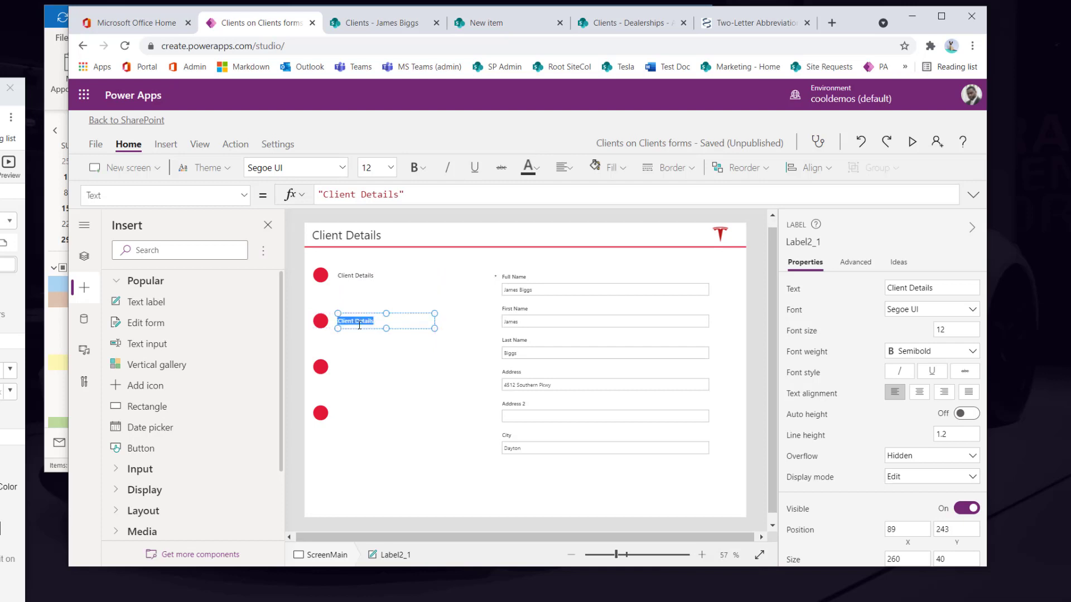
type("Engage")
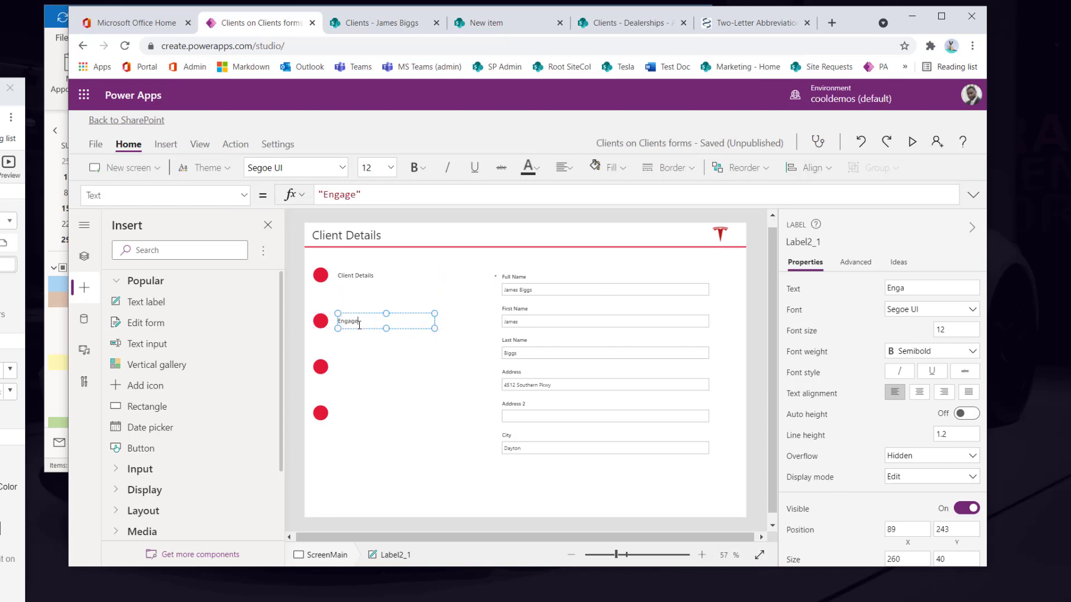
type("ment")
Add label copies beside the third and fourth circles with the texts Vehicles and History.
left_click(363, 366)
key("ctrl+v")
left_click_drag(366, 281, 358, 365)
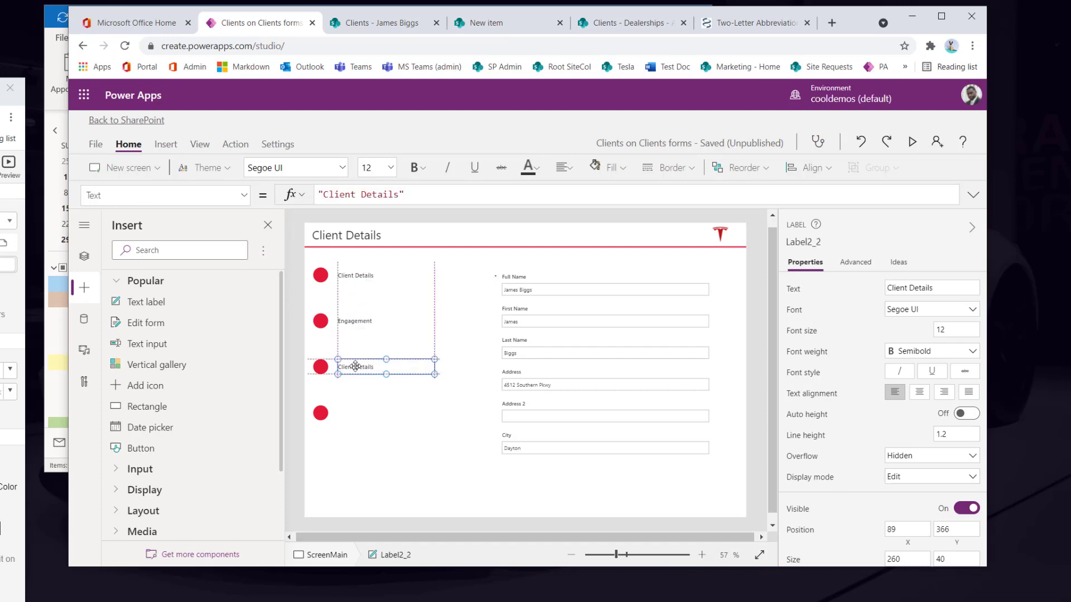
double_click(356, 367)
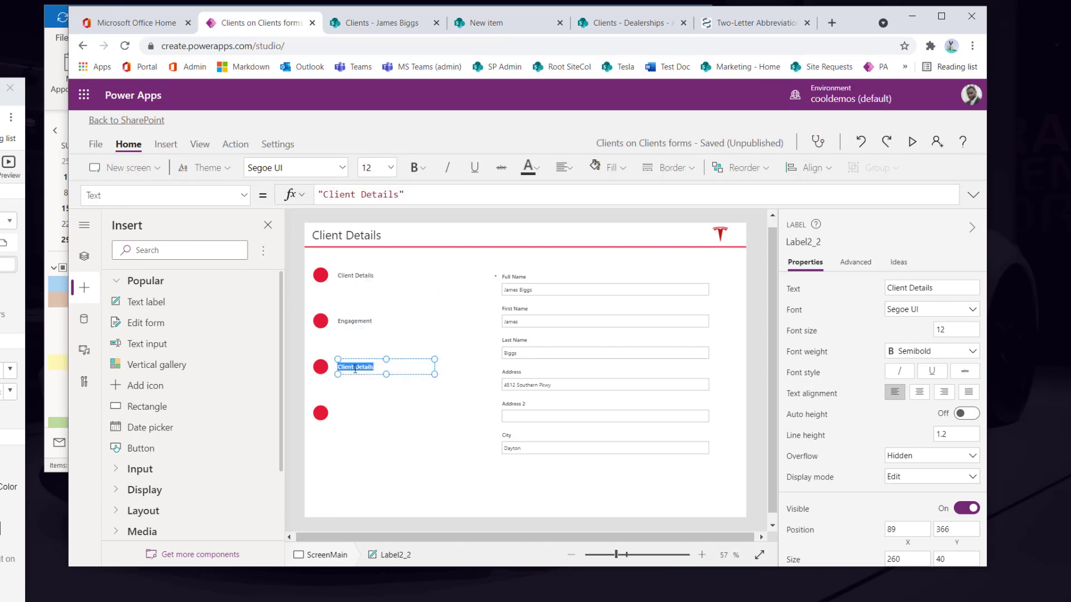
type("Vehicles")
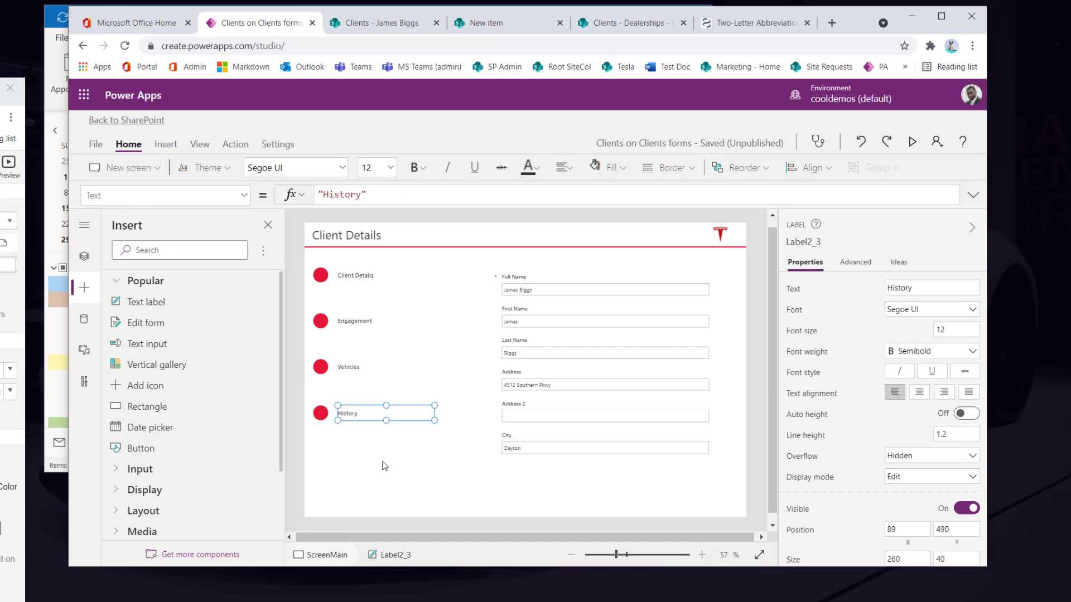
left_click(376, 472)
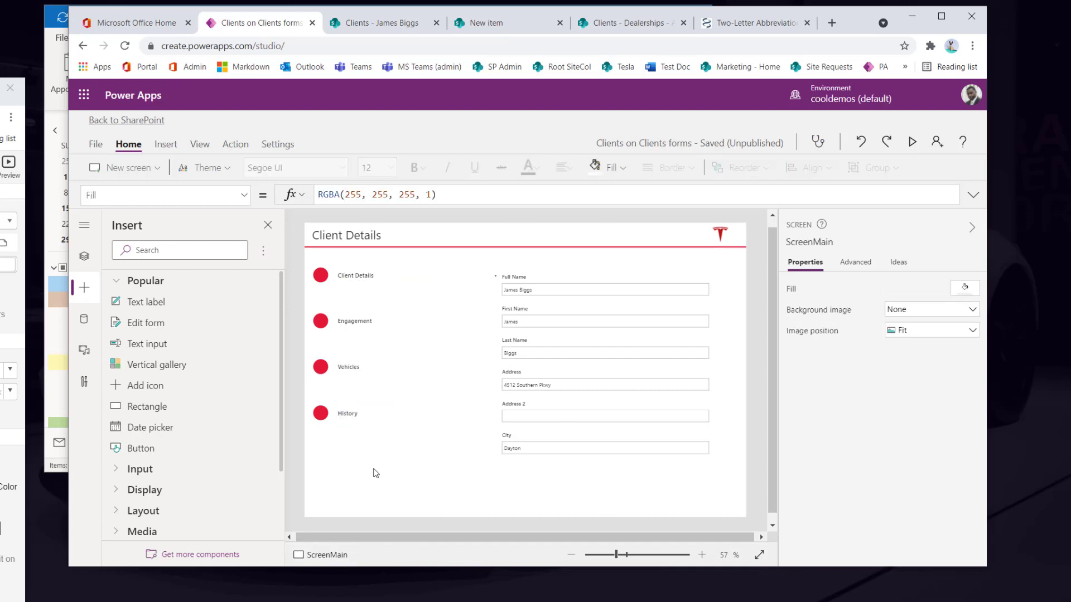
Try to nudge the History label into line with the center of its circle.
left_click(701, 556)
left_click(701, 555)
left_click(701, 556)
left_click(701, 555)
left_click(701, 555)
left_click_drag(620, 537, 508, 534)
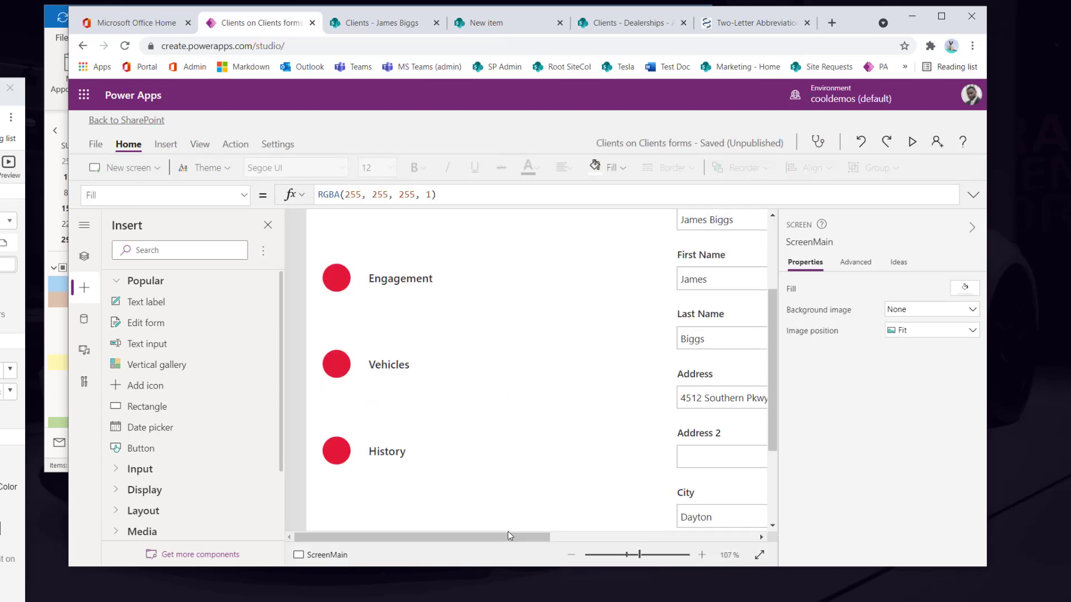
left_click(382, 452)
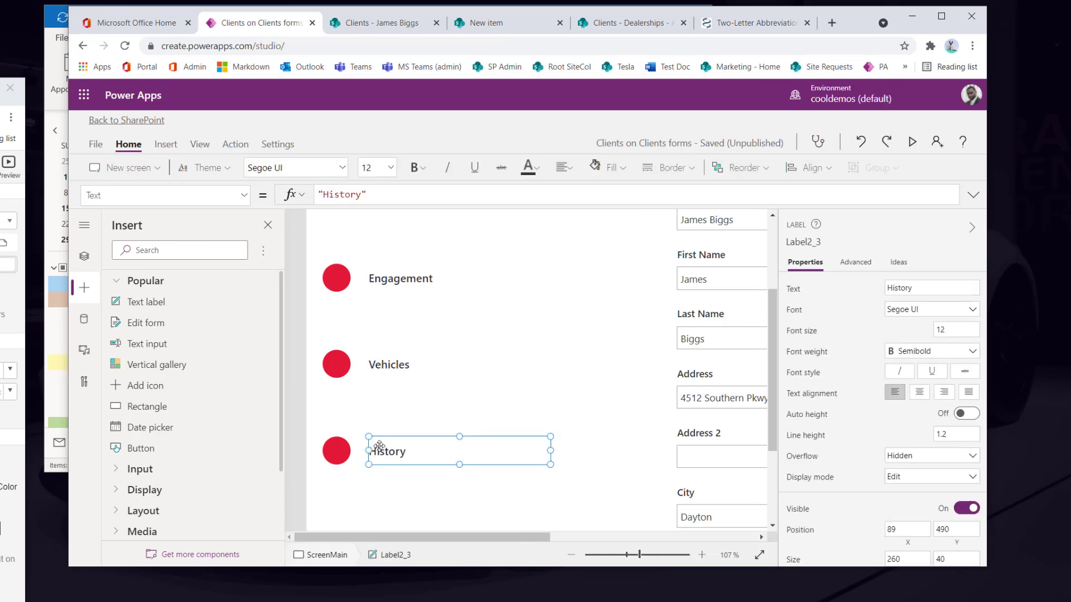
left_click_drag(379, 446, 375, 450)
Set the top padding of the Vehicles and History labels to 0.
left_click(390, 364)
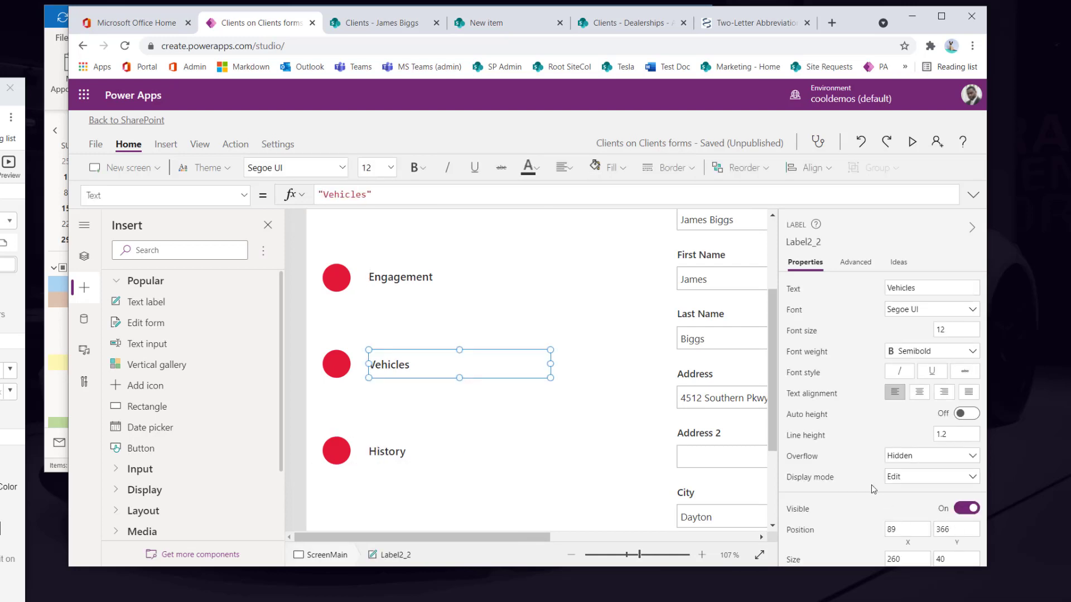
scroll(874, 485, "down", 3)
double_click(888, 458)
type("0")
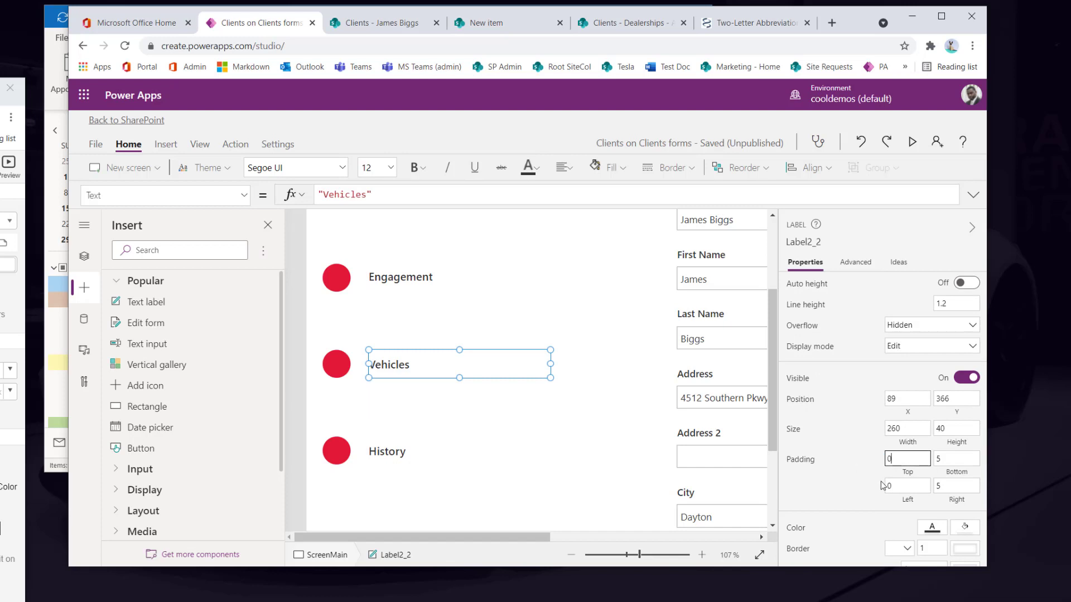
left_click(401, 458)
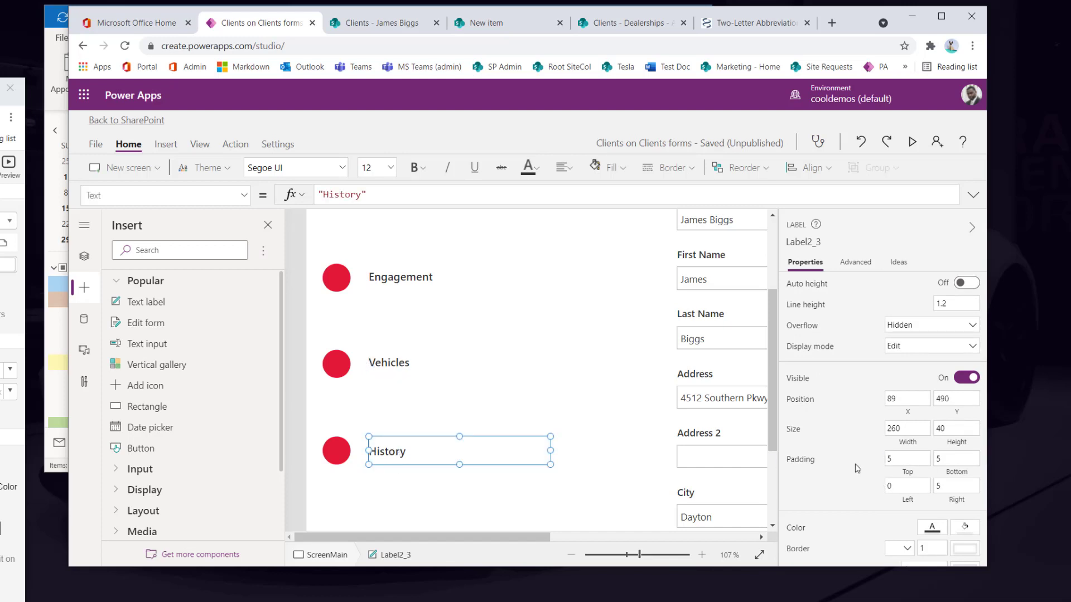
double_click(905, 457)
type("0")
left_click(384, 494)
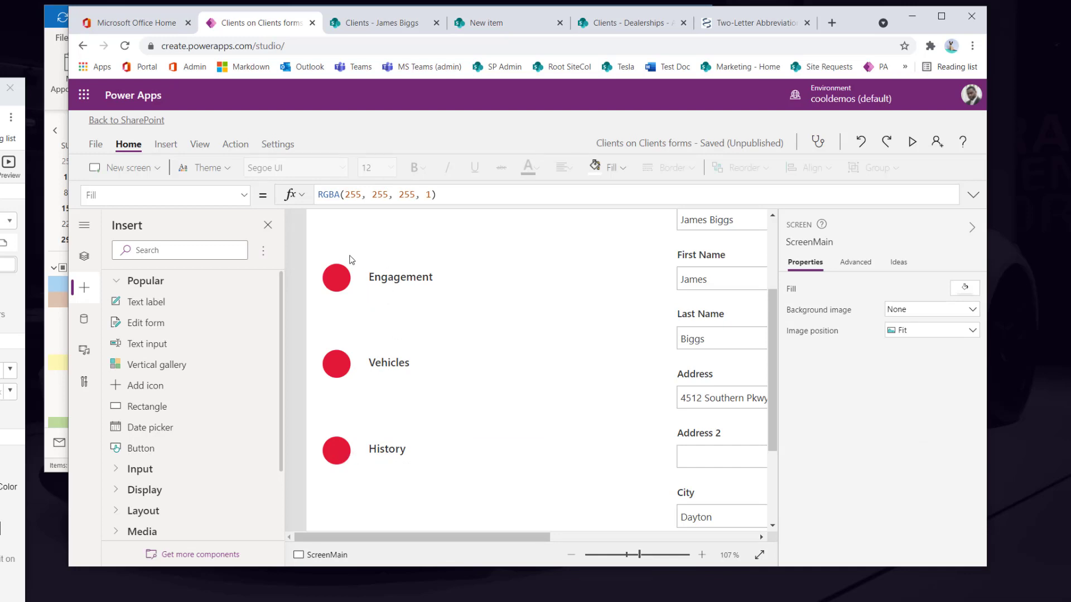
Find the Rectangle shape among the insertable controls and add one to the form screen.
scroll(490, 406, "up", 3)
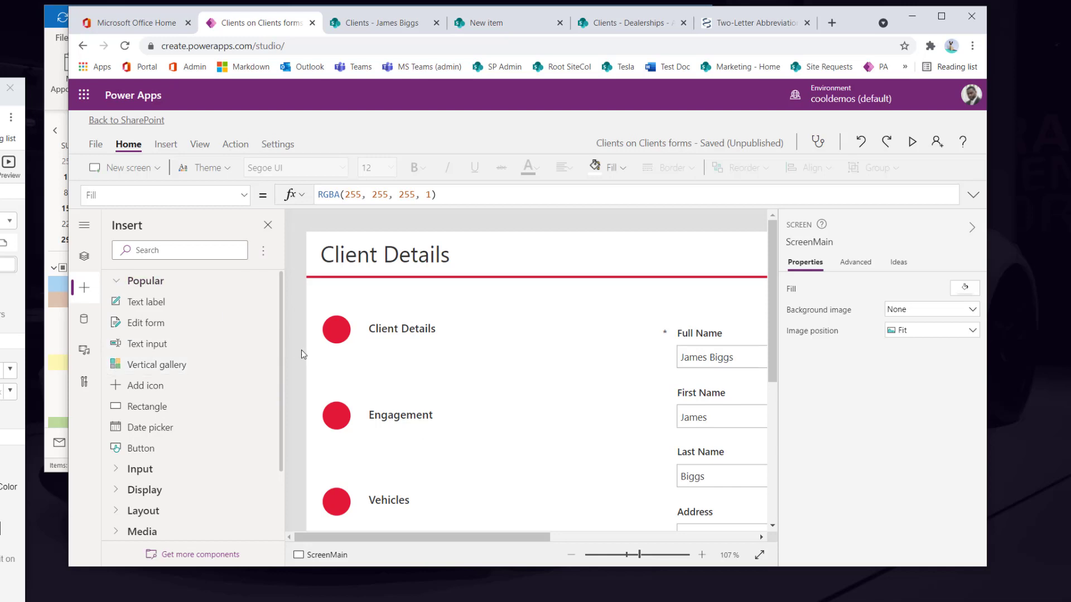
left_click(139, 250)
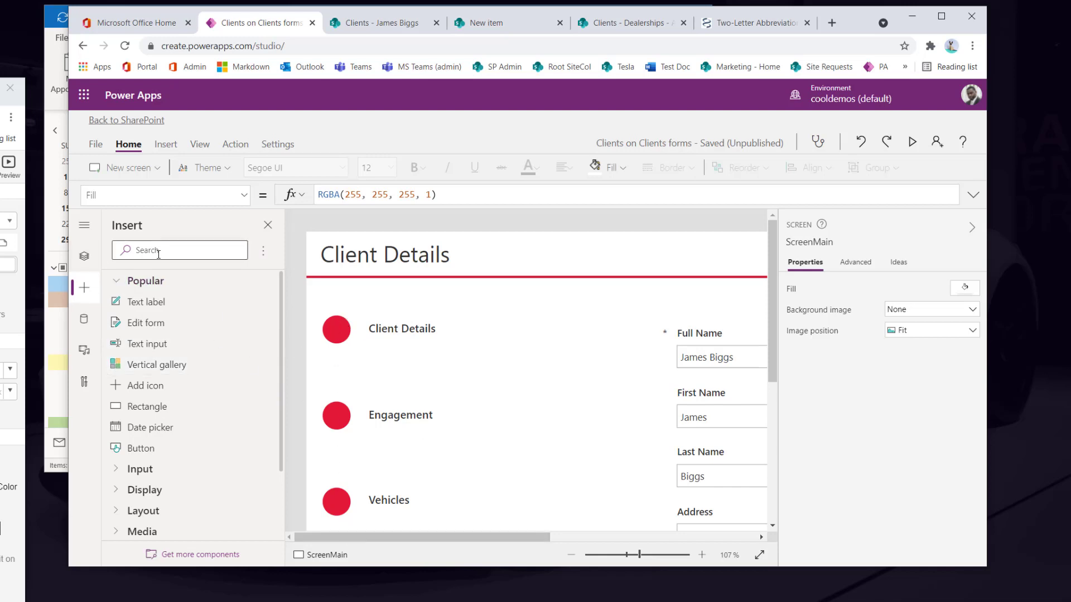
type("rect")
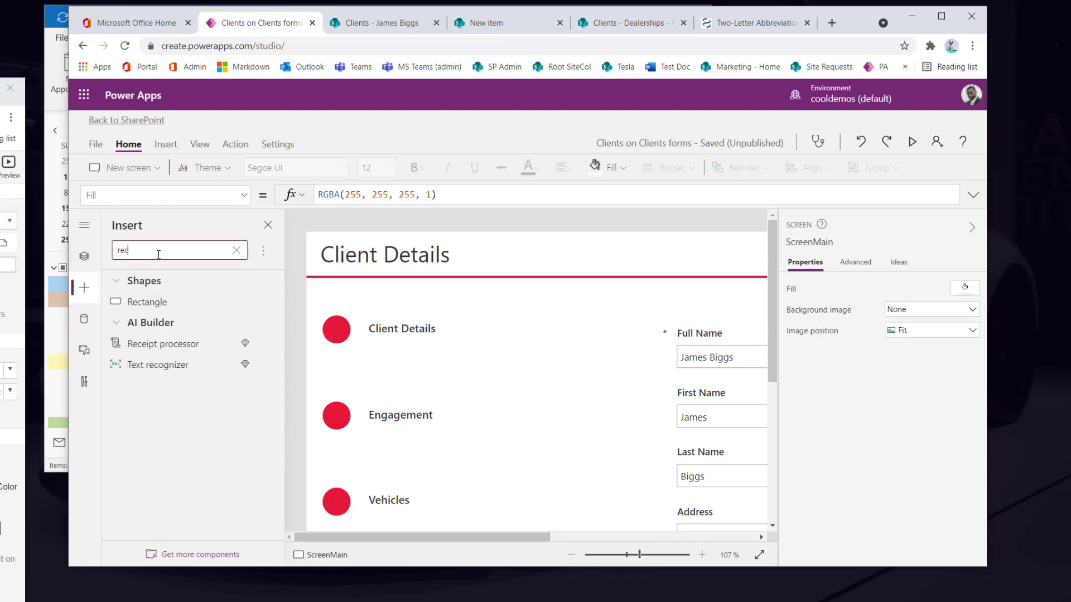
left_click(157, 303)
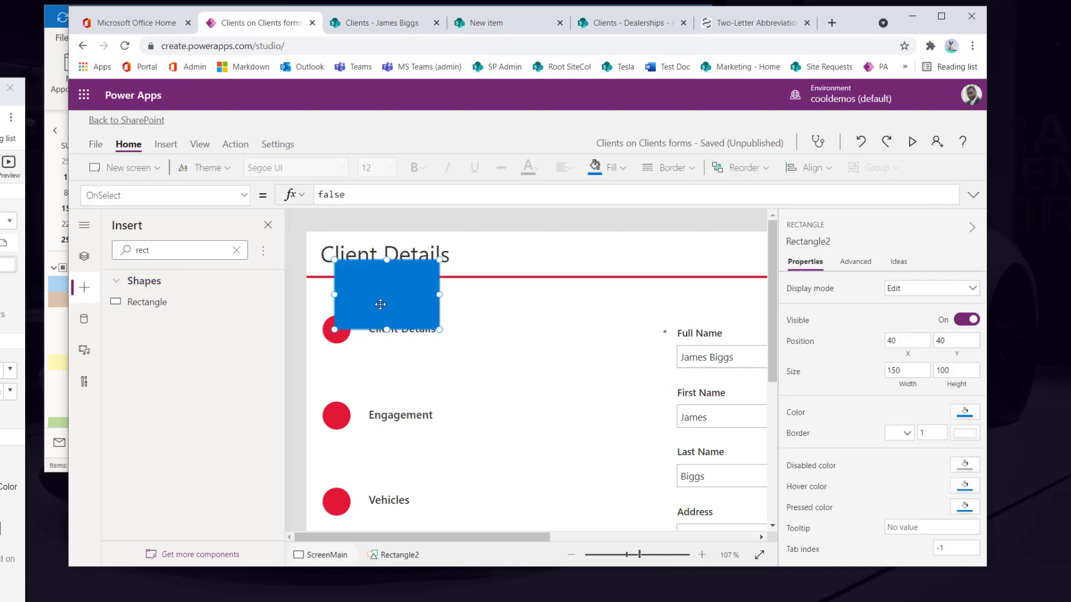
Move the rectangle over the circles, stretch it into a vertical bar about 410 high spanning all four, and set its width to 3.
left_click_drag(378, 303, 376, 363)
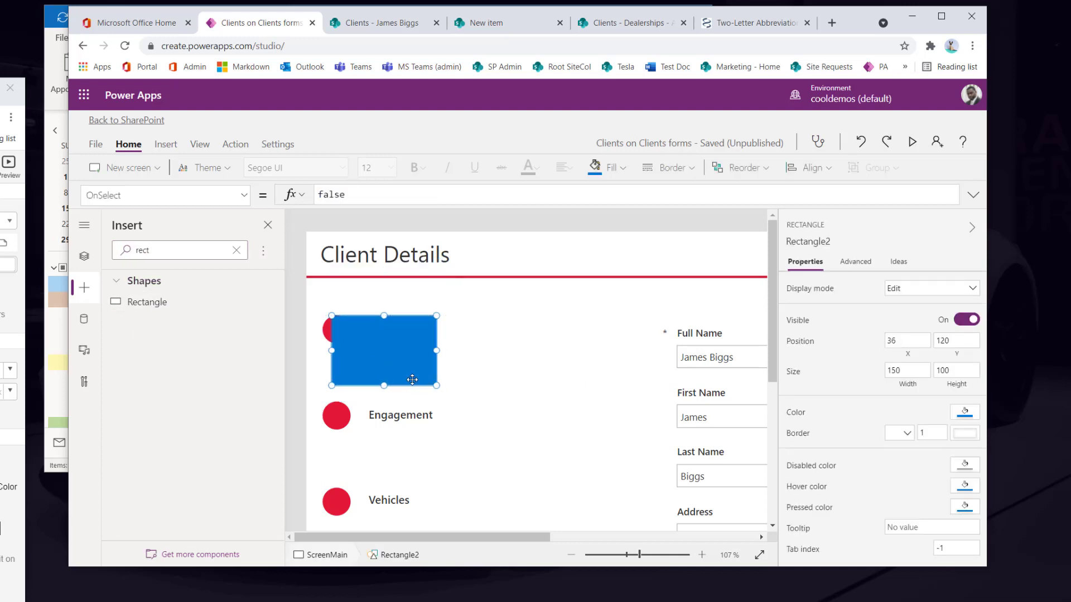
scroll(413, 384, "down", 2)
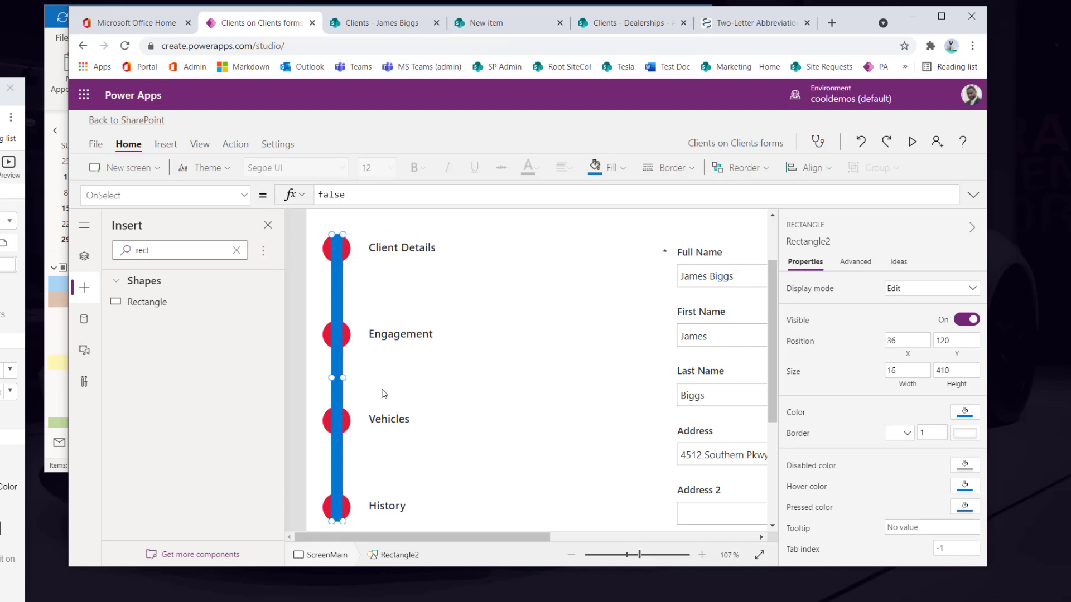
left_click(887, 372)
type("3")
left_click(331, 375)
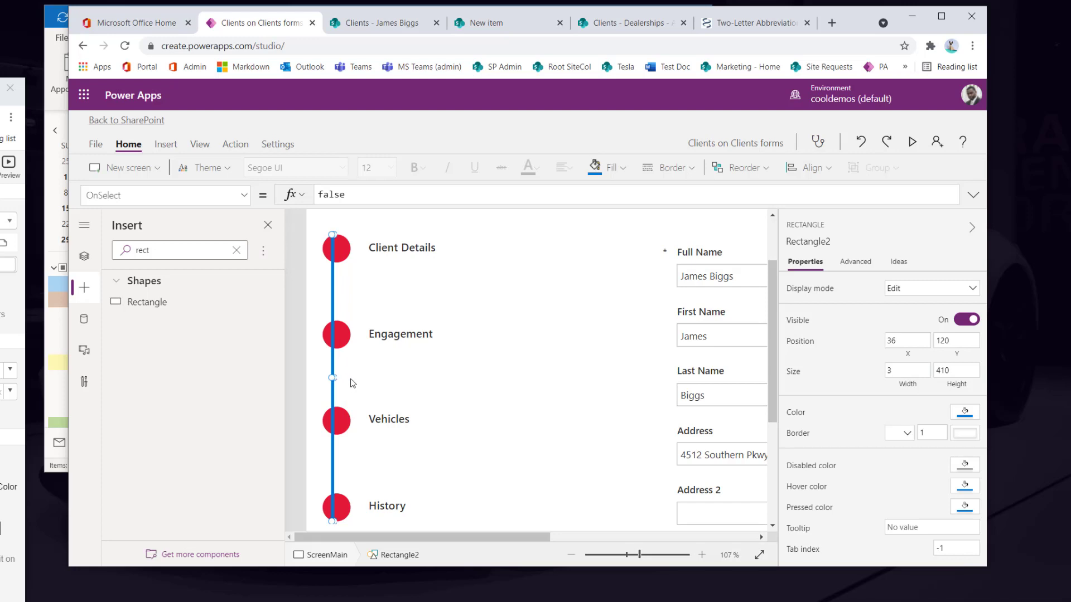
Center the vertical line on the circles at X 43, Y 125 and shorten its height to 400.
key("Right")
key("Left")
key("Left")
key("Left")
key("Left")
key("Left")
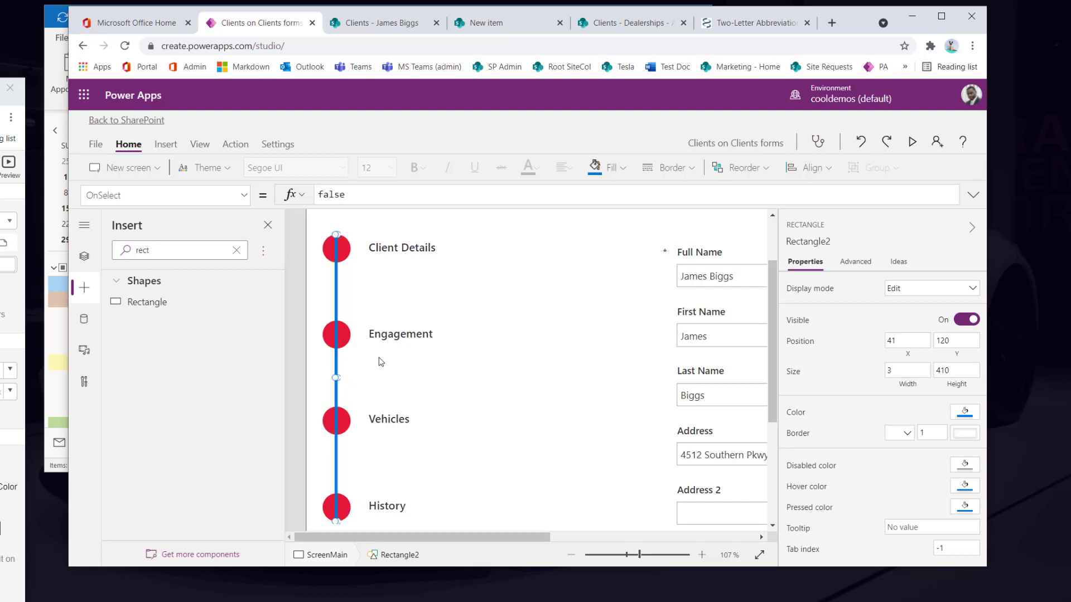
key("Right")
key("Left")
key("Left")
key("Left")
key("Left")
key("Left")
left_click_drag(902, 341, 815, 358)
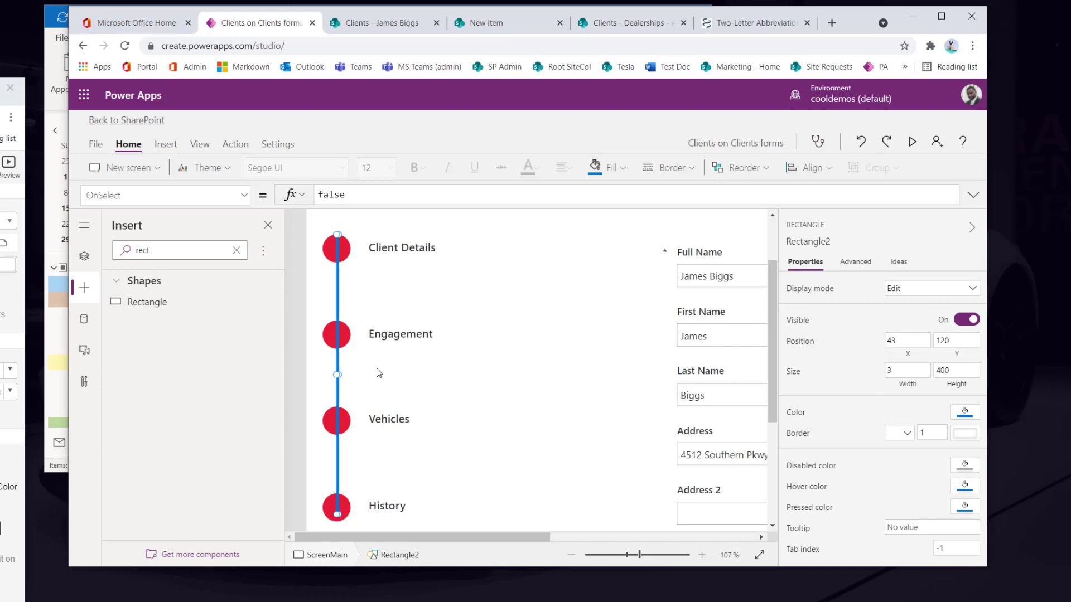
key("Down")
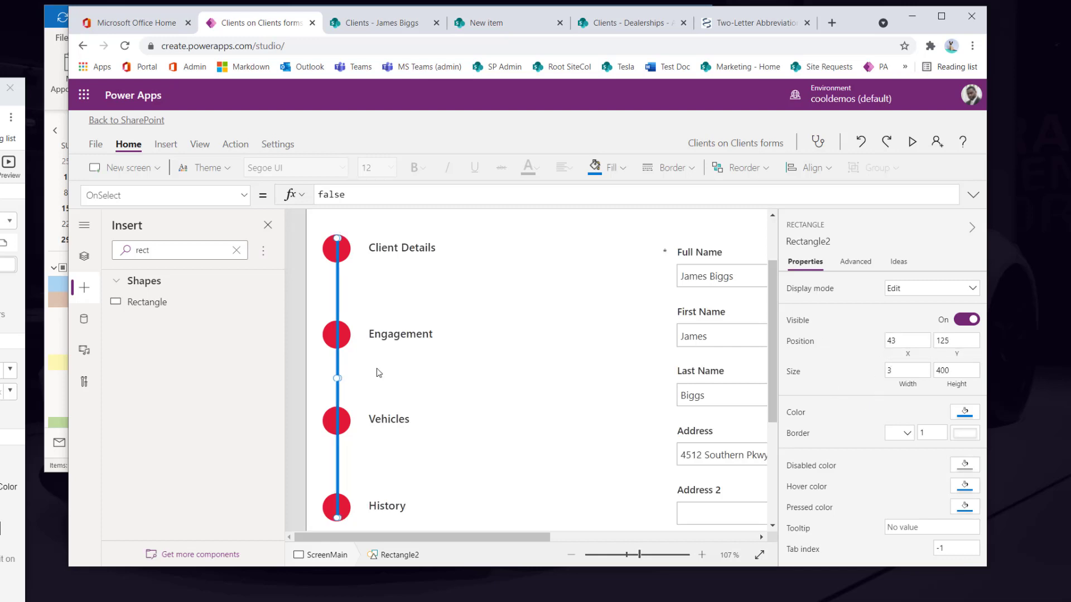
Send the vertical connector line backward in the stacking order of the step circles.
left_click(382, 300)
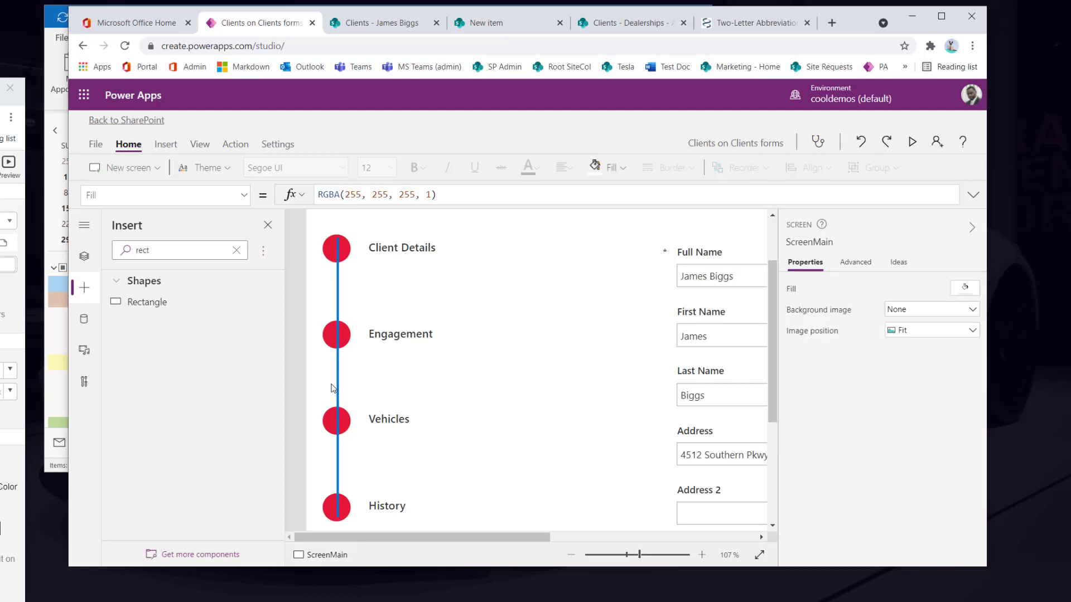
left_click(336, 380)
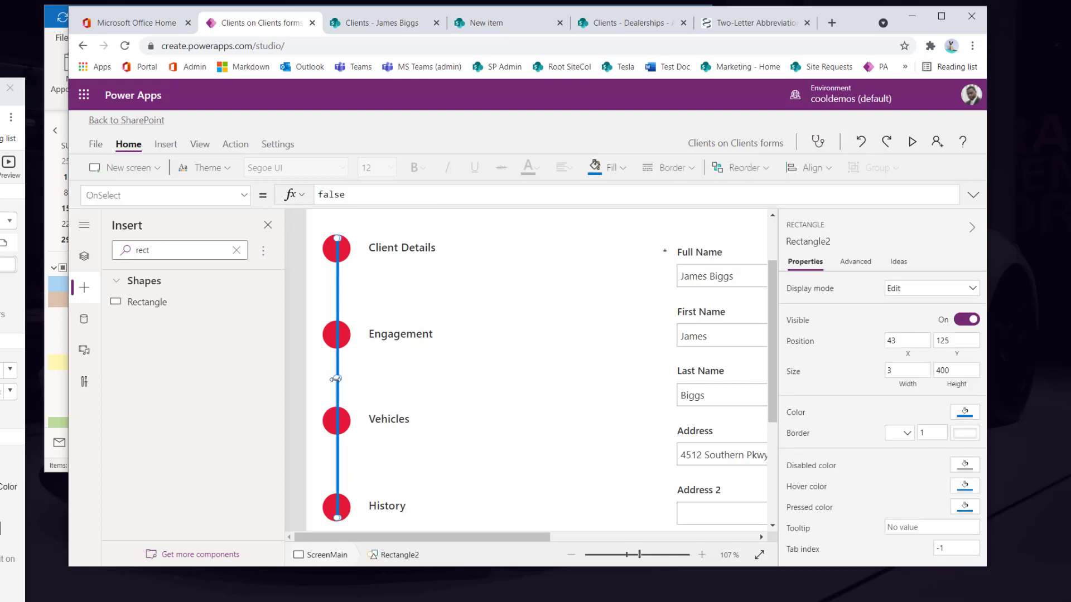
left_click(810, 168)
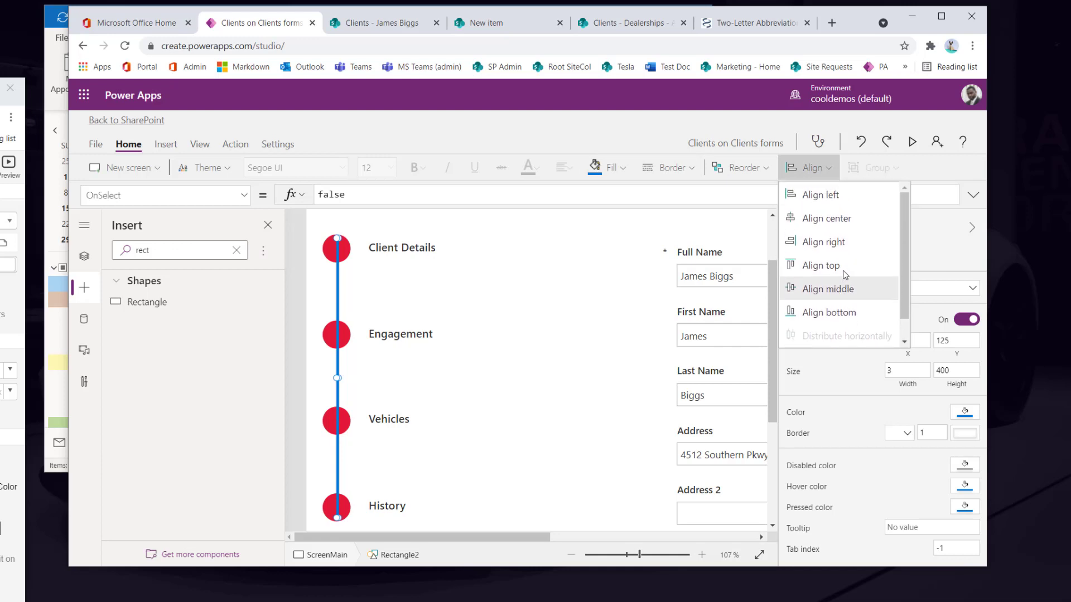
left_click(745, 169)
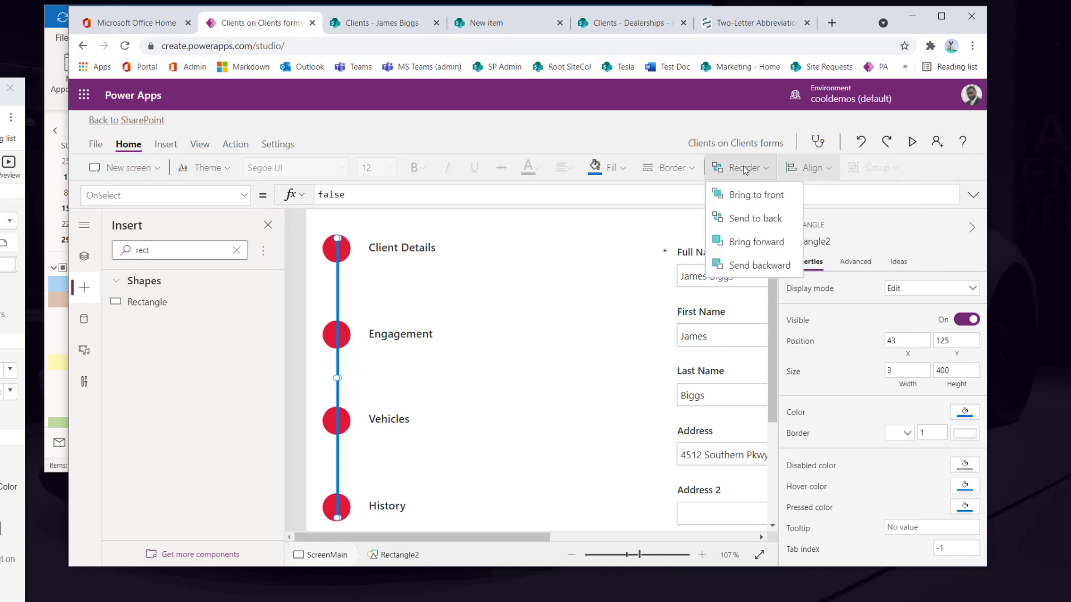
left_click(760, 266)
Color the connector line dark gray and set its DisabledFill property to Self.Fill.
left_click(336, 395)
left_click(337, 394)
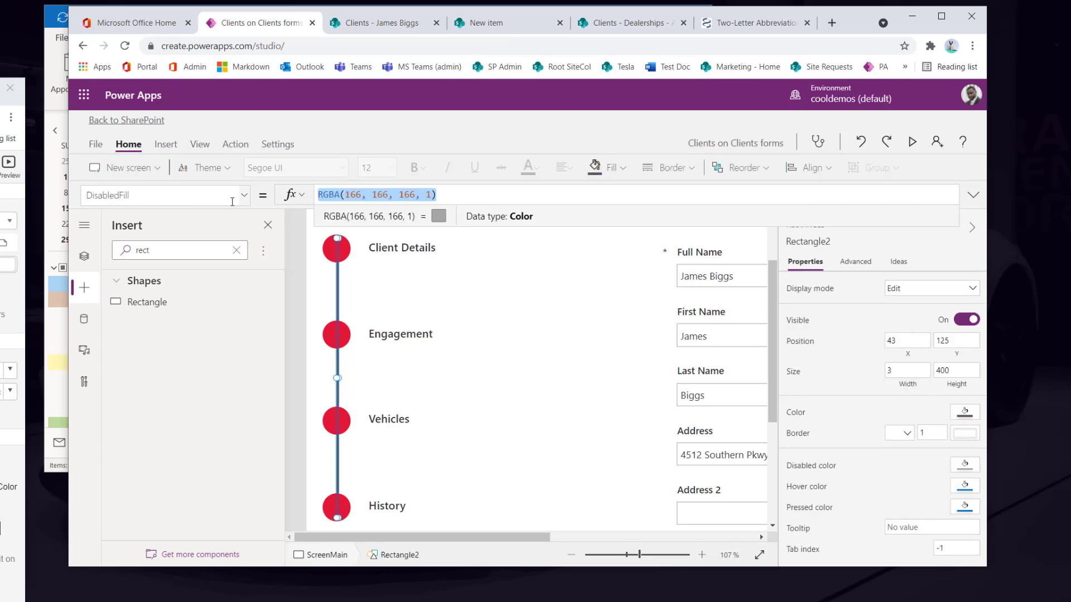
type("Self.")
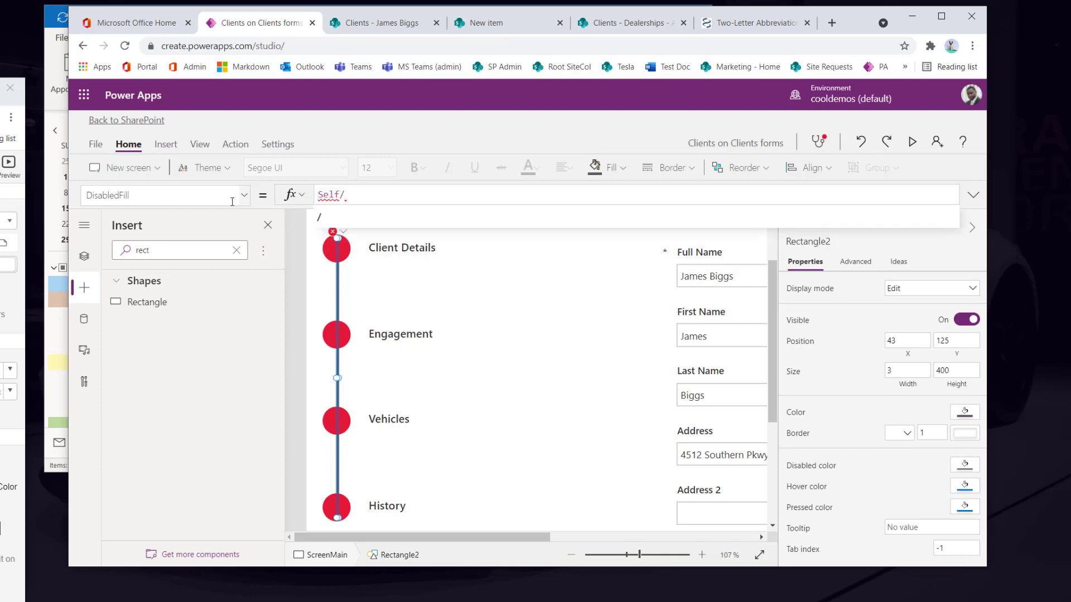
type("fill")
key("Tab")
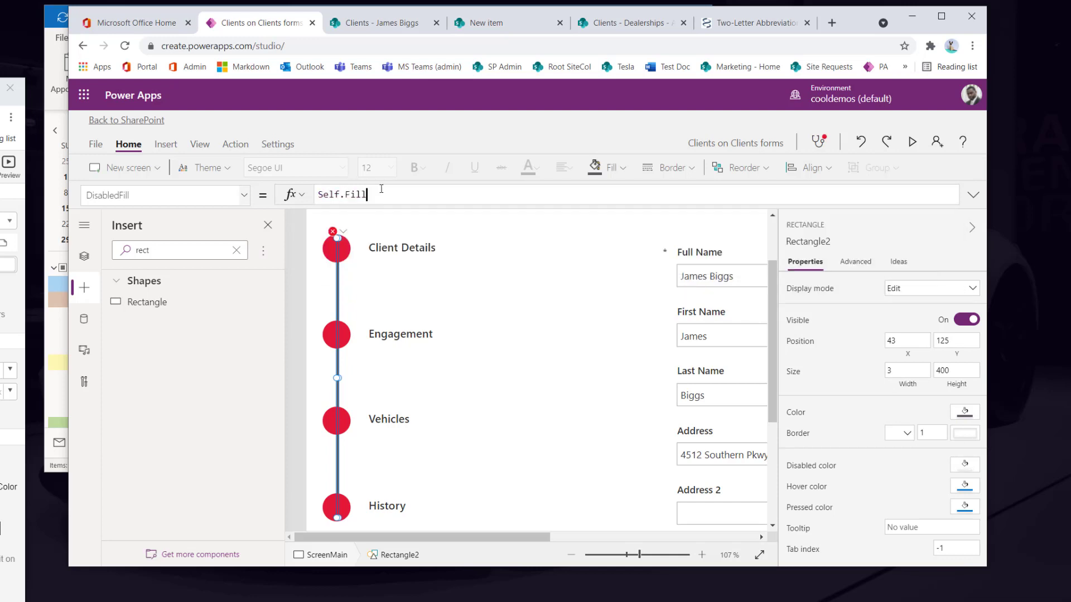
Copy the Self.Fill formula into the connector line's HoverFill and PressedFill properties.
key("ctrl+a")
key("ctrl+c")
left_click(817, 505)
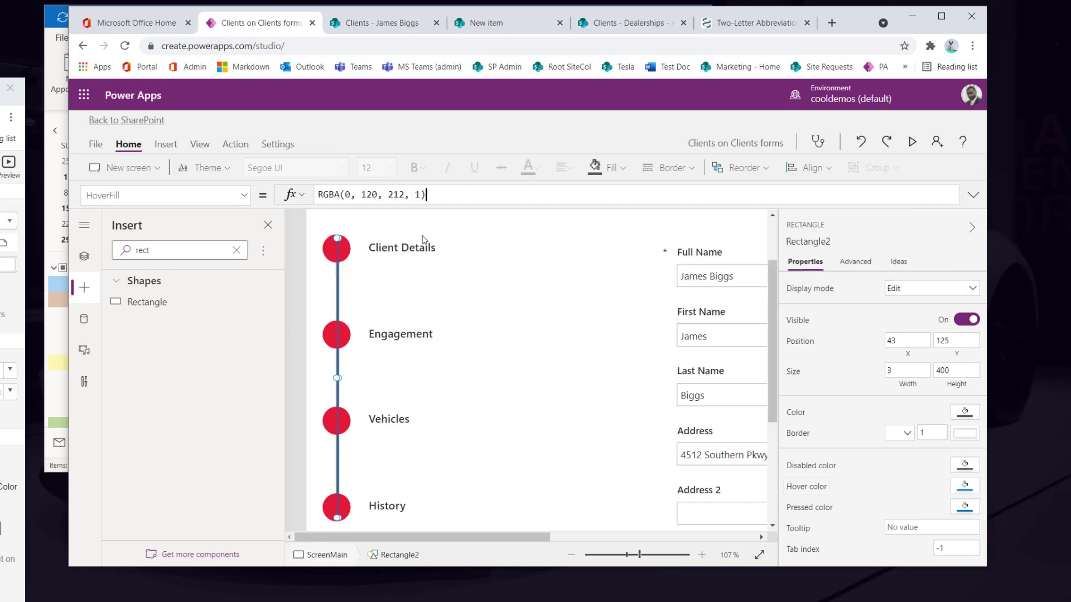
left_click(370, 195)
key("ctrl+a")
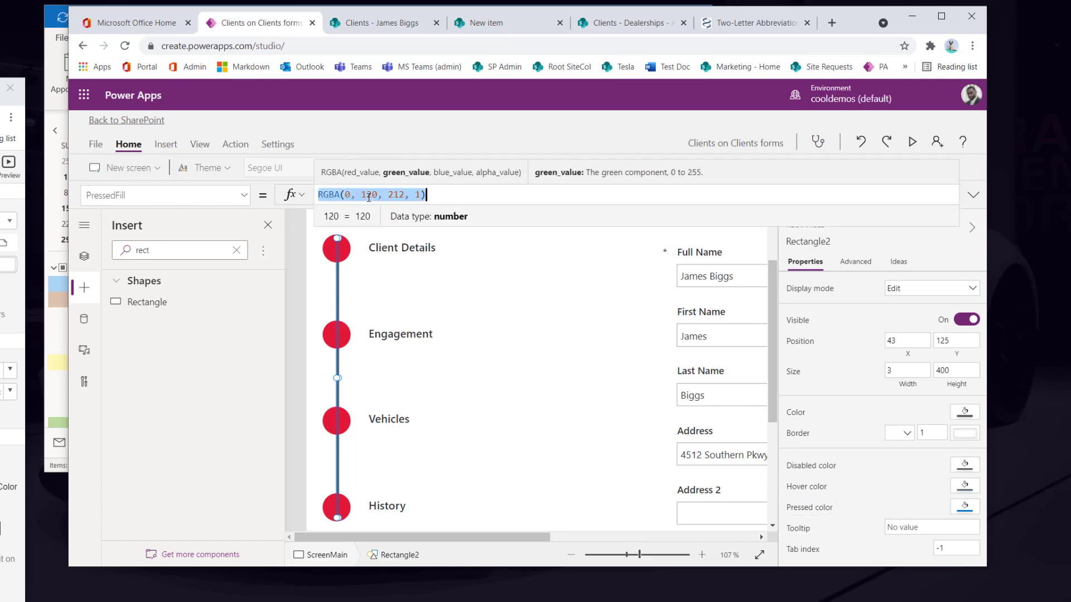
key("ctrl+v")
left_click(855, 472)
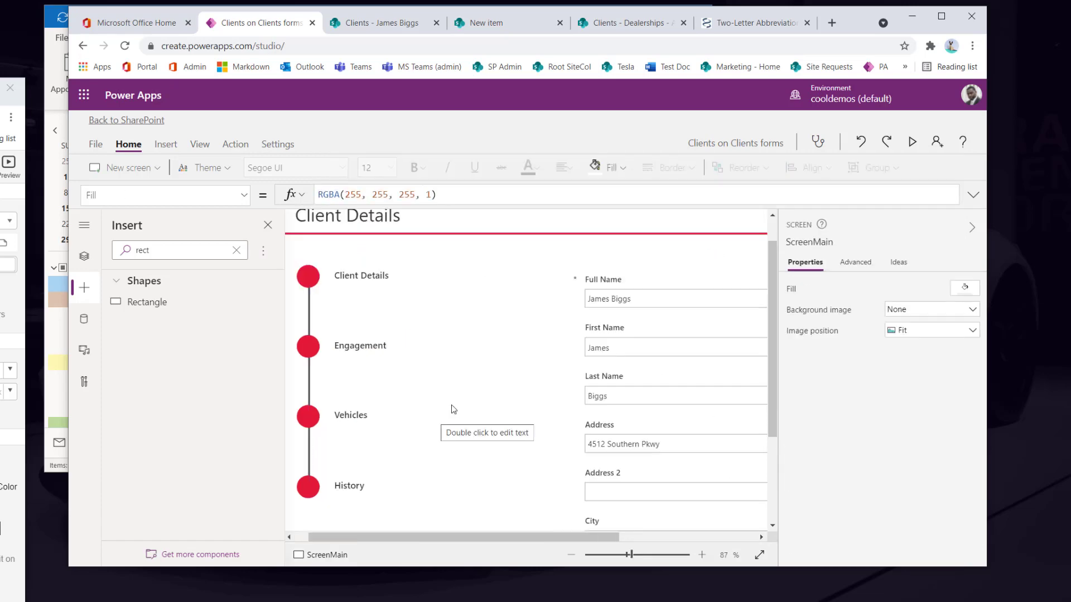
Check the mockup in Moqups and color the Engagement, Vehicles and History circles and labels light gray to match.
left_click_drag(1, 93, 1014, 116)
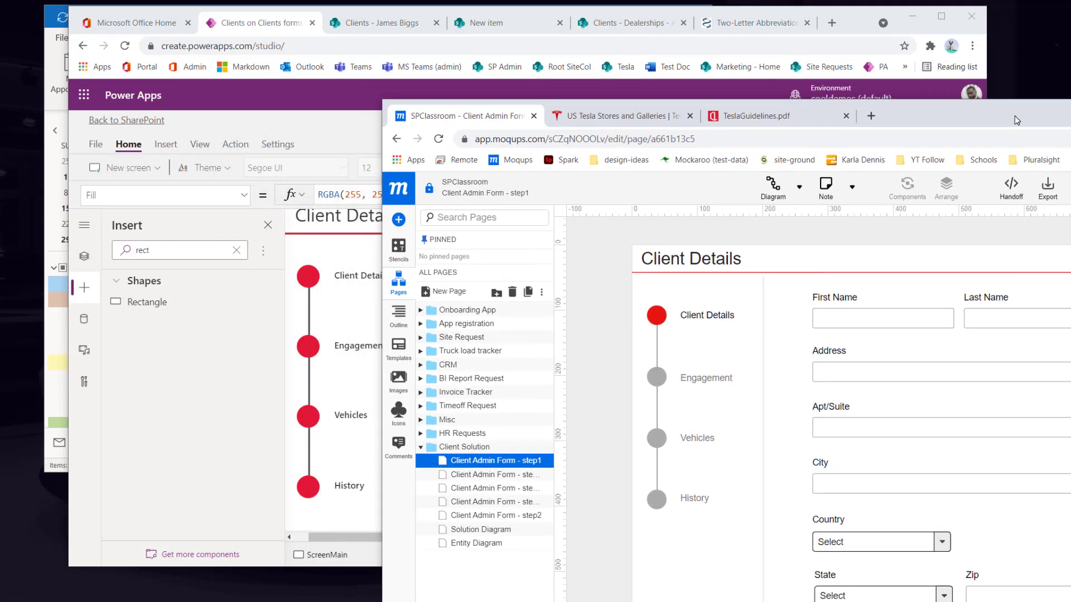
left_click(701, 322)
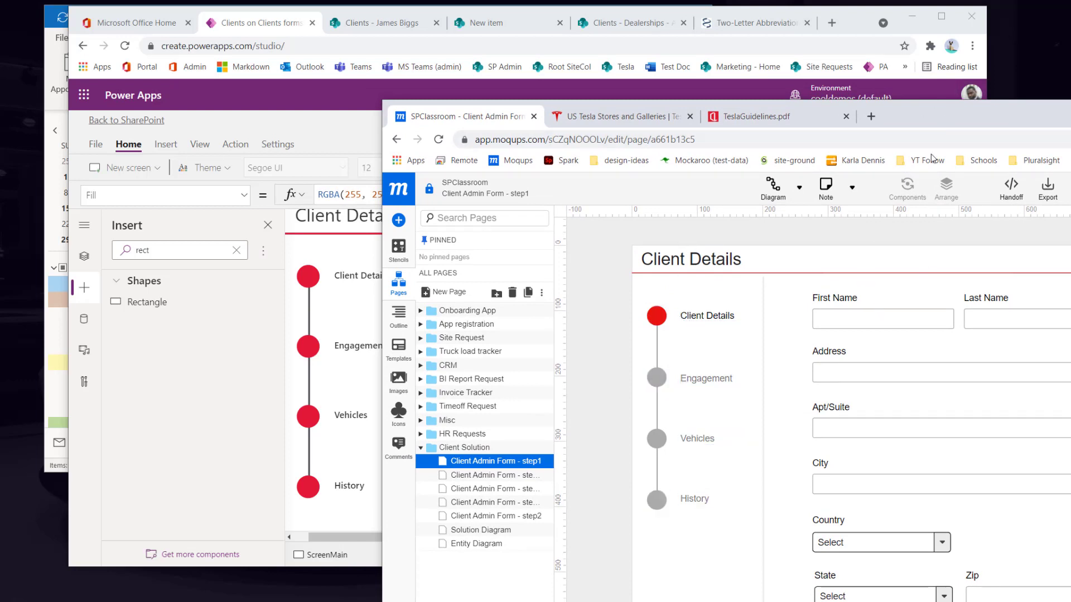
left_click_drag(893, 124, 0, 70)
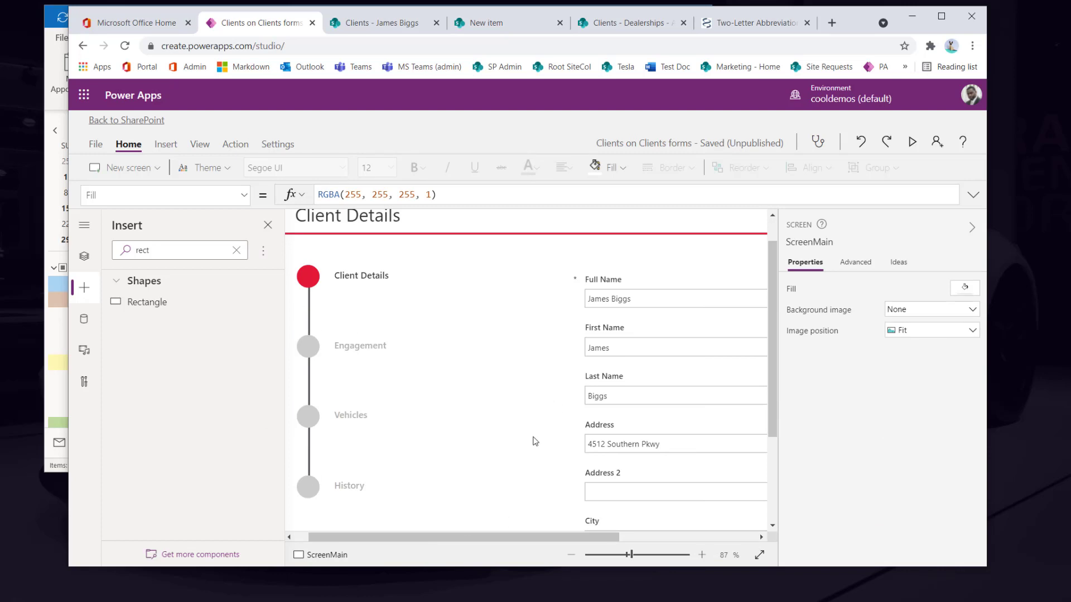
Following the mockup, add a copied line as a divider before the form, 2 wide and 718 high at X 255, Y 72.
mouse_move(501, 537)
left_mouse_down()
mouse_move(626, 537)
mouse_move(501, 538)
left_mouse_up()
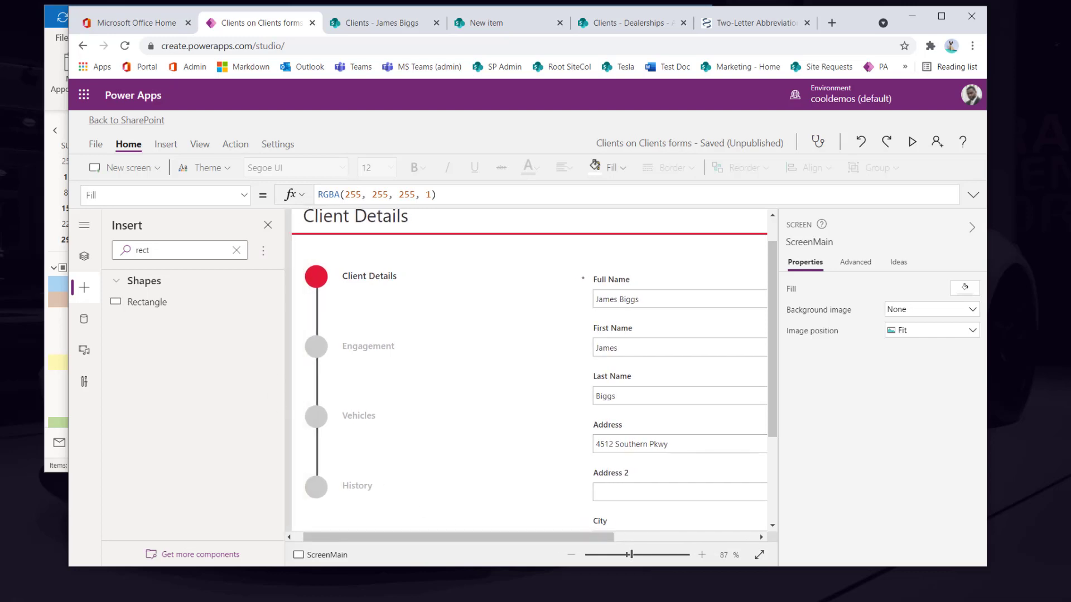
key("alt+Tab")
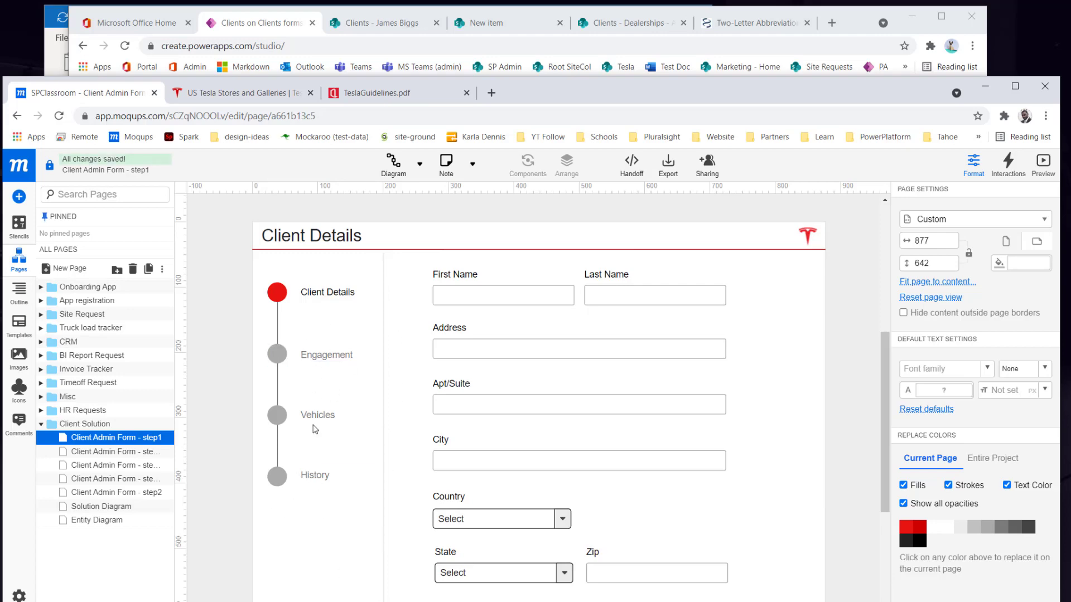
left_click_drag(641, 95, 0, 21)
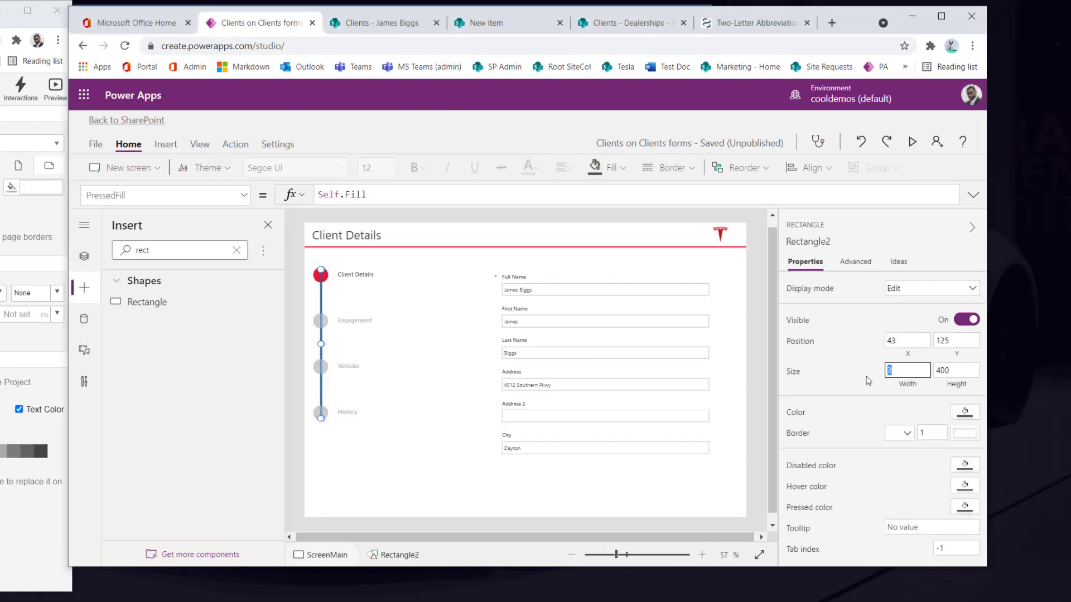
left_click_drag(312, 495, 411, 495)
left_click_drag(411, 389, 401, 390)
left_click(402, 492)
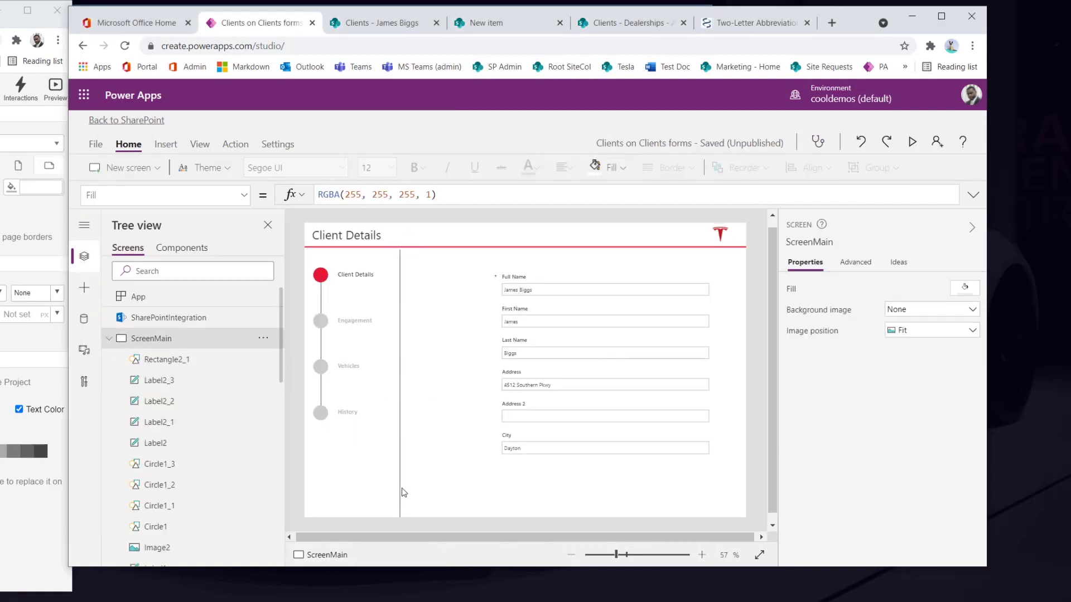
left_click(400, 492)
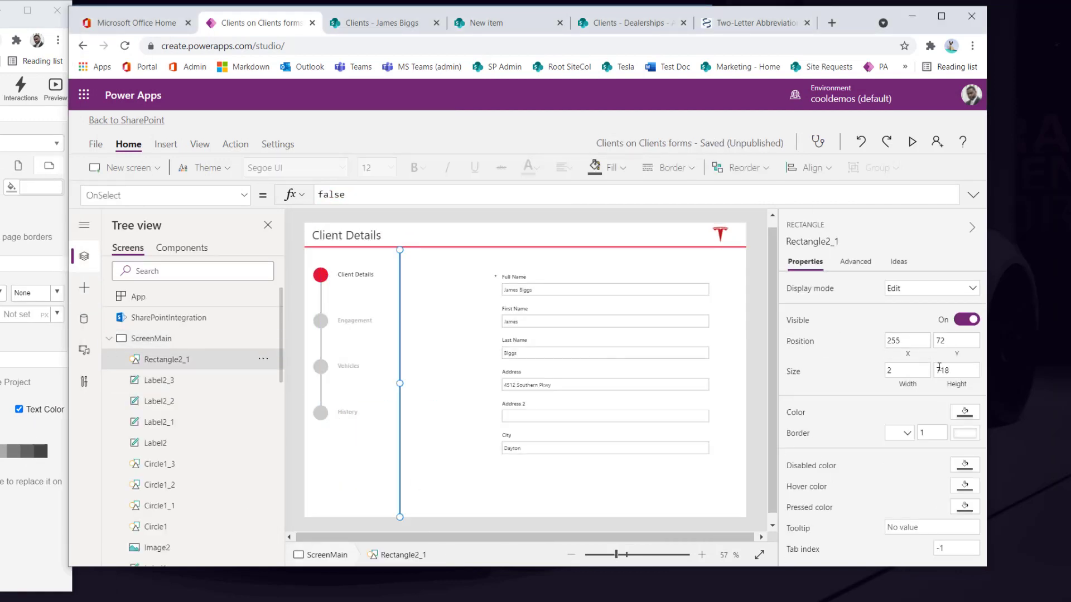
Color the vertical divider light gray and move it up slightly to meet the red header line.
left_click(964, 414)
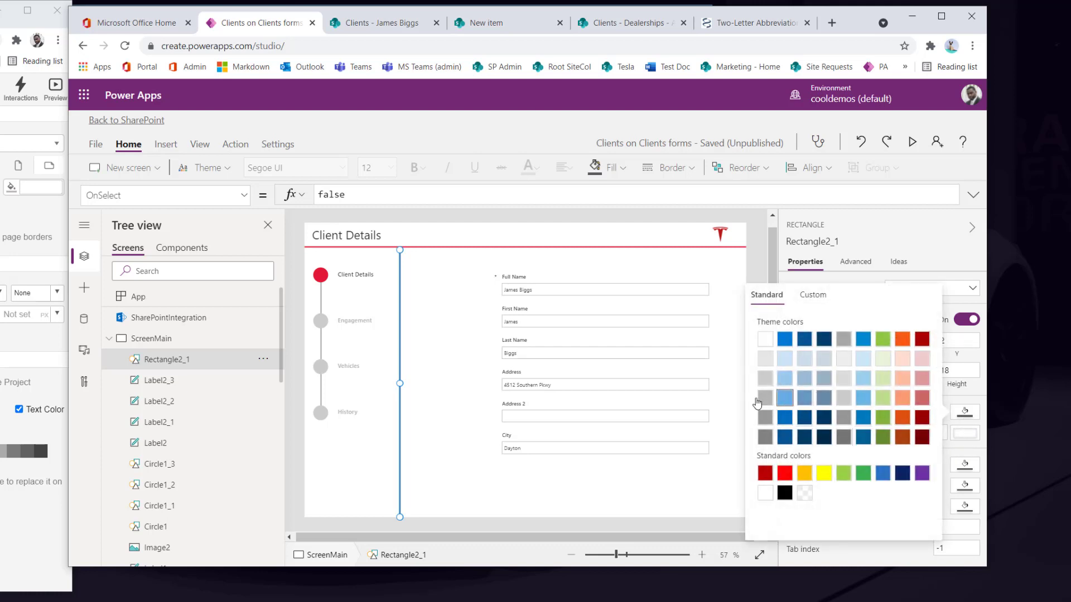
left_click(716, 436)
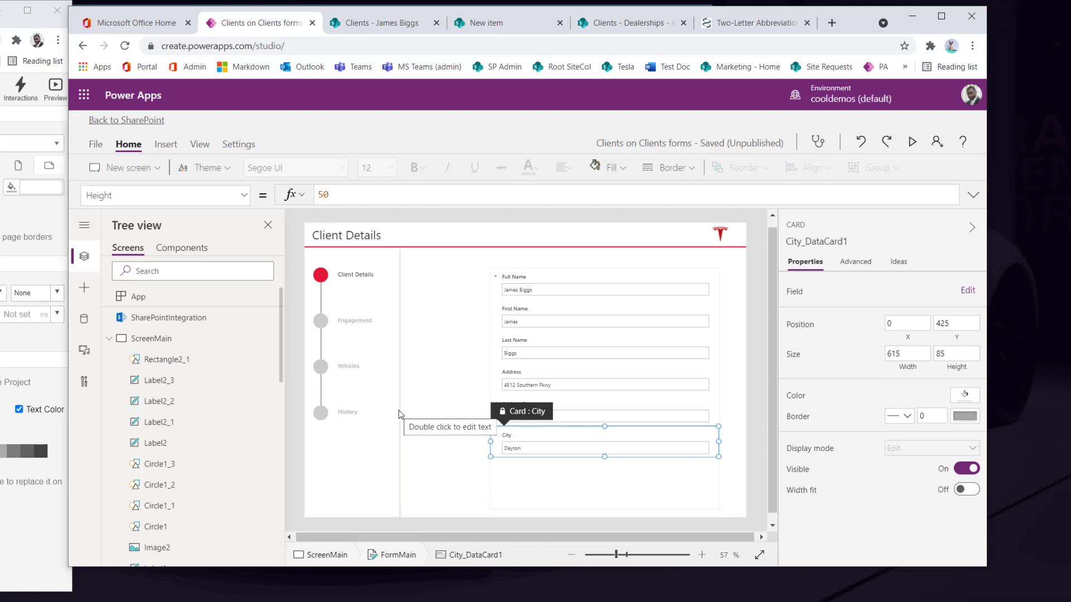
left_click(399, 416)
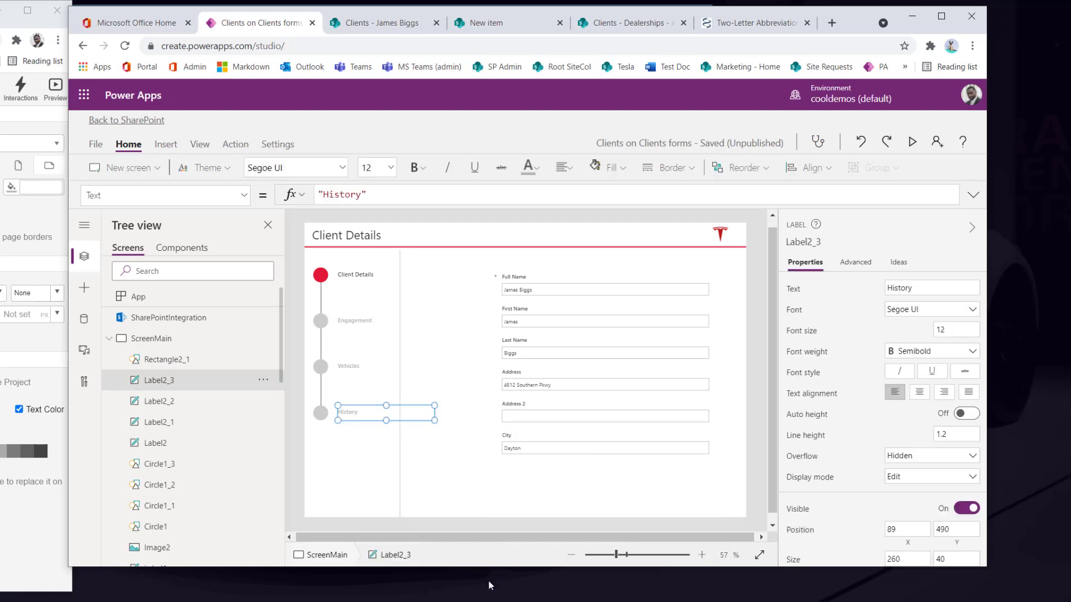
left_click(399, 489)
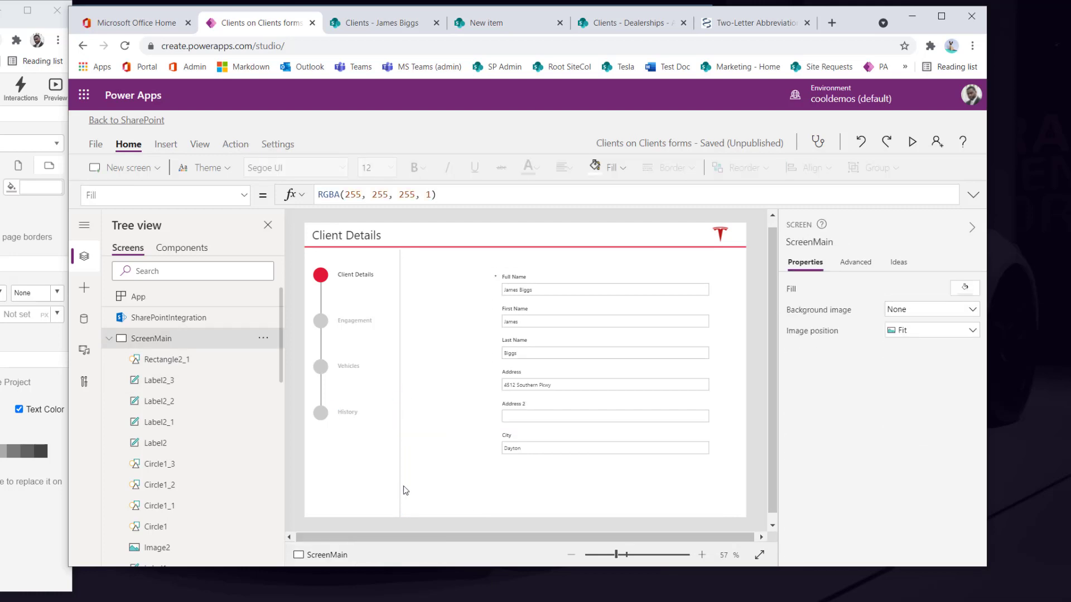
left_click(400, 488)
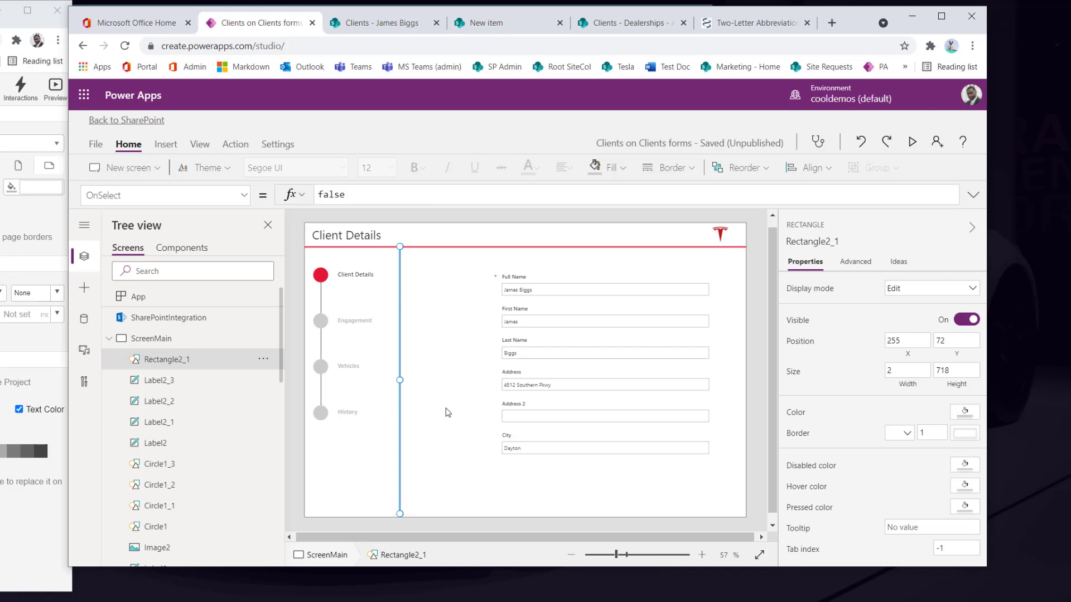
left_click(447, 412)
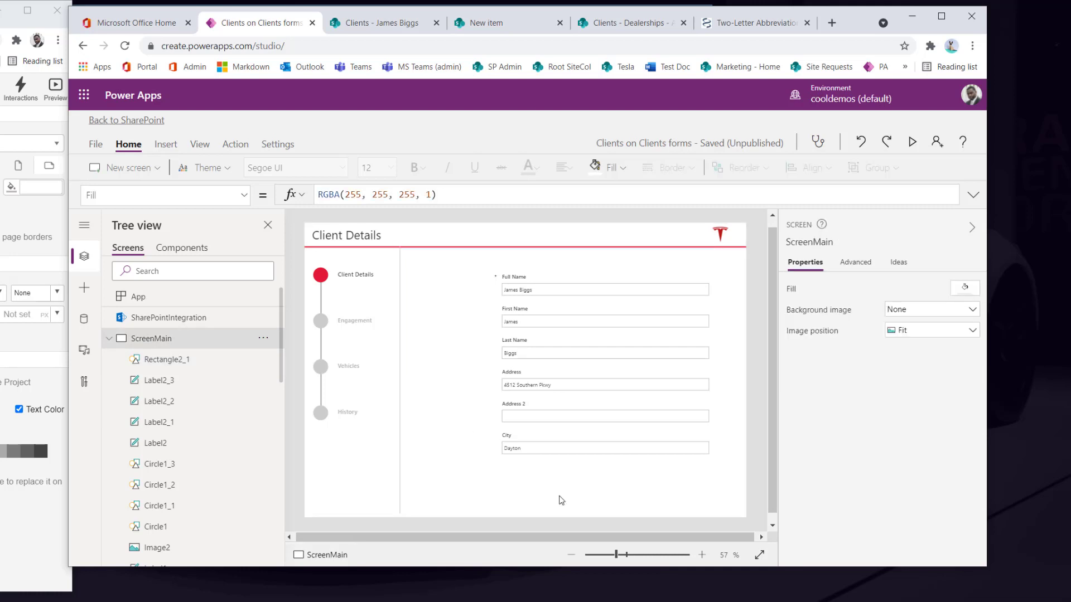
Select the FormMain form and choose the Gray Office theme.
left_click(551, 405)
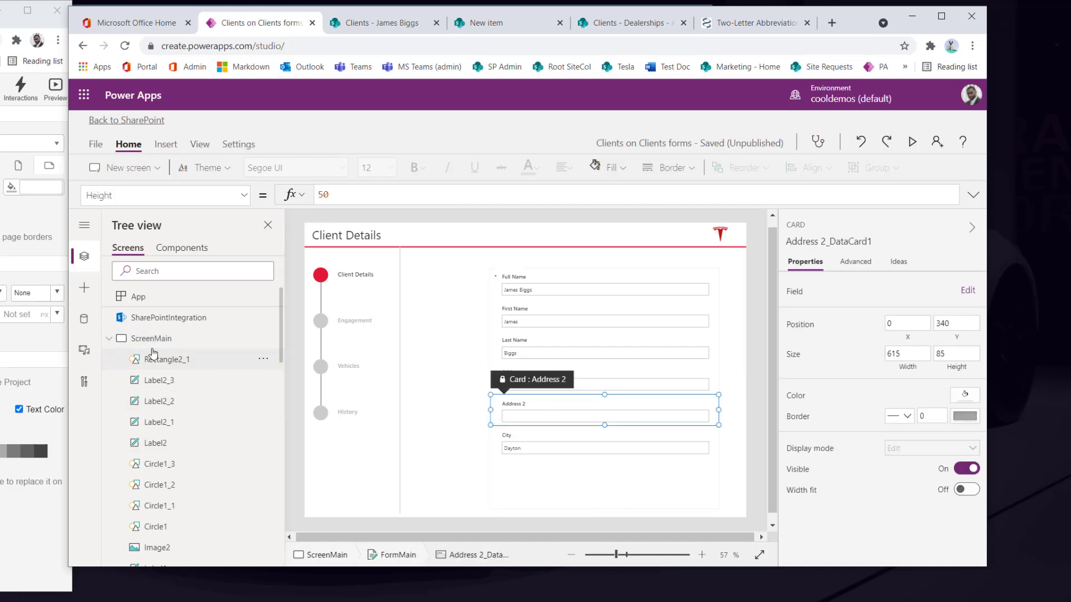
left_click(110, 341)
left_click(109, 339)
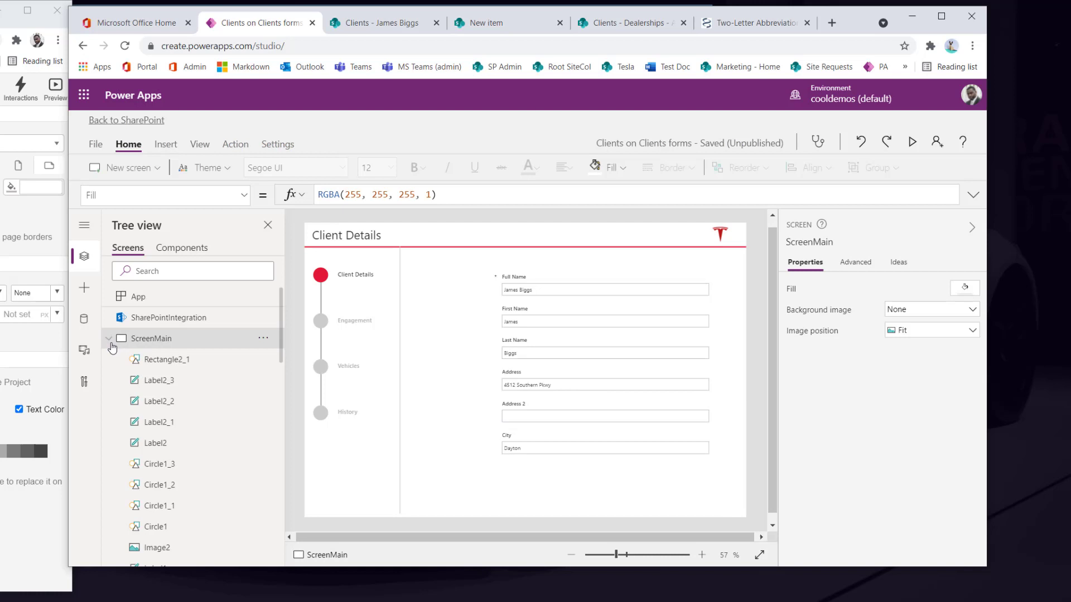
scroll(159, 422, "down", 3)
left_click(161, 417)
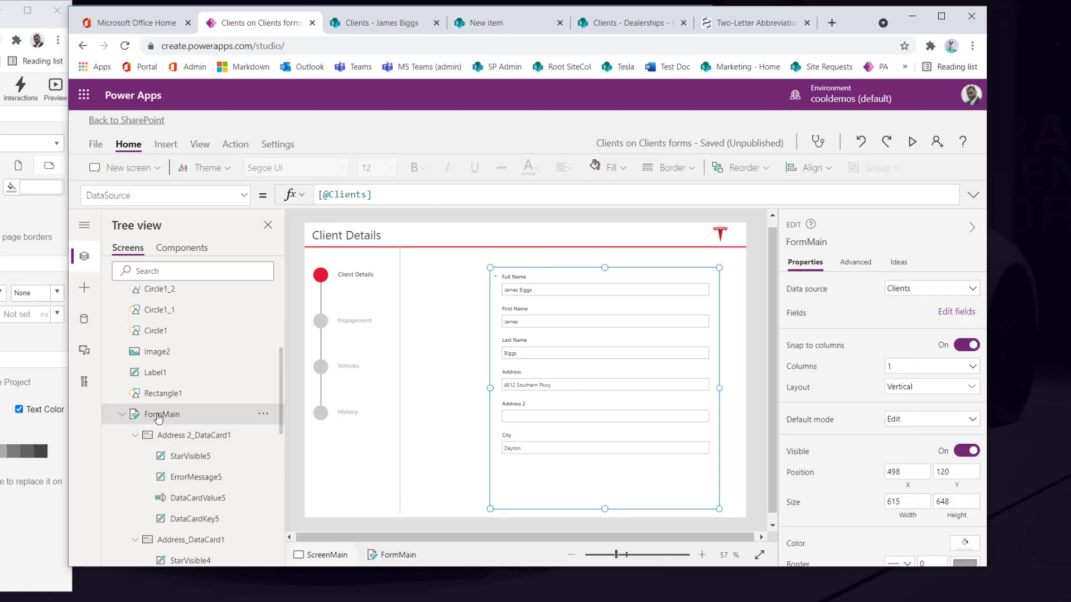
scroll(199, 359, "up", 3)
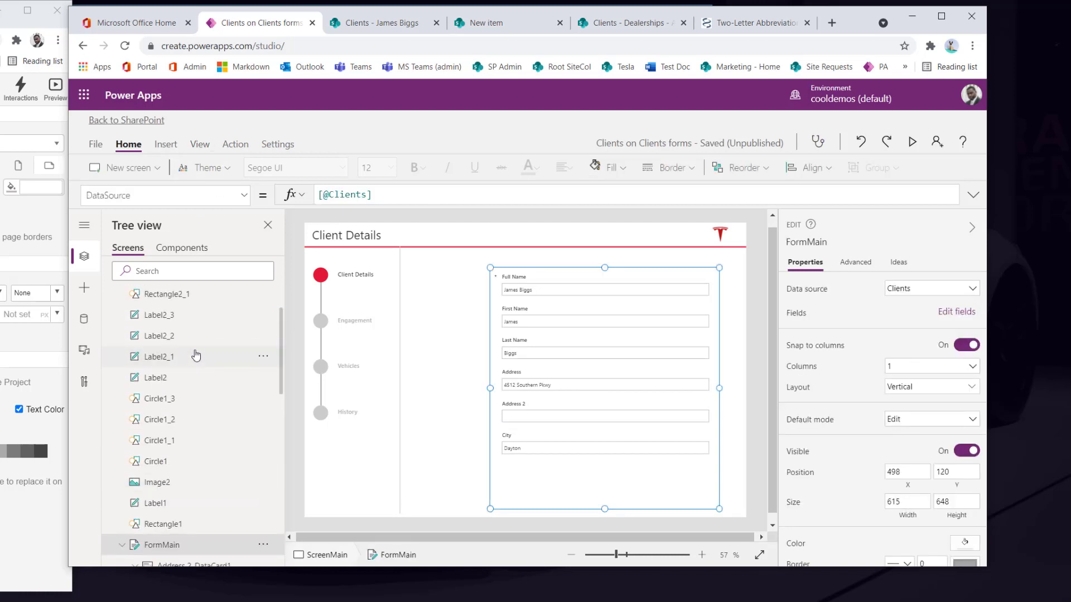
scroll(193, 363, "down", 3)
left_click(220, 168)
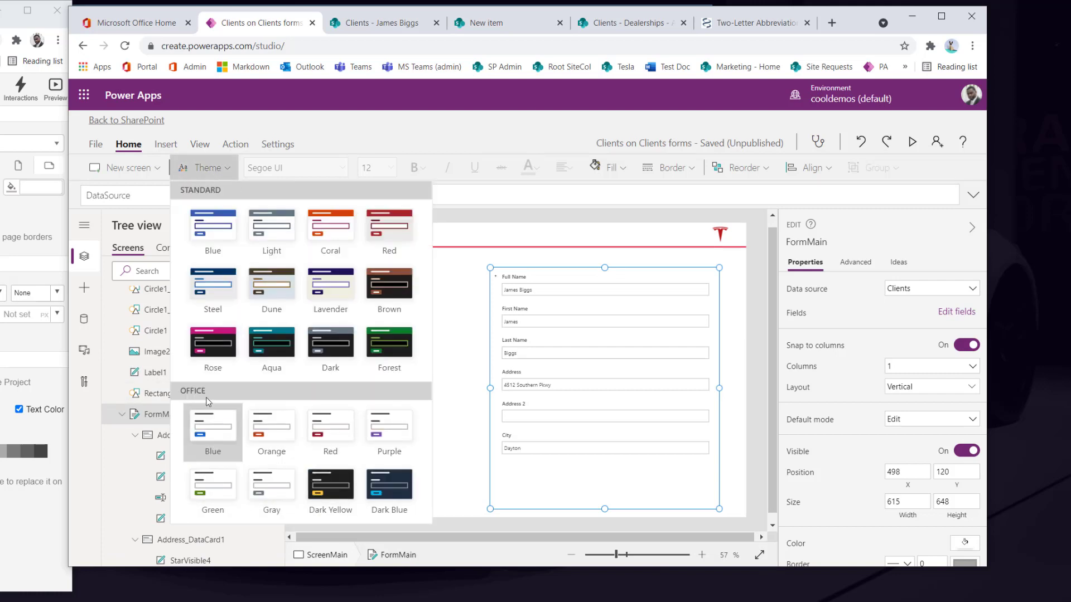
left_click(277, 498)
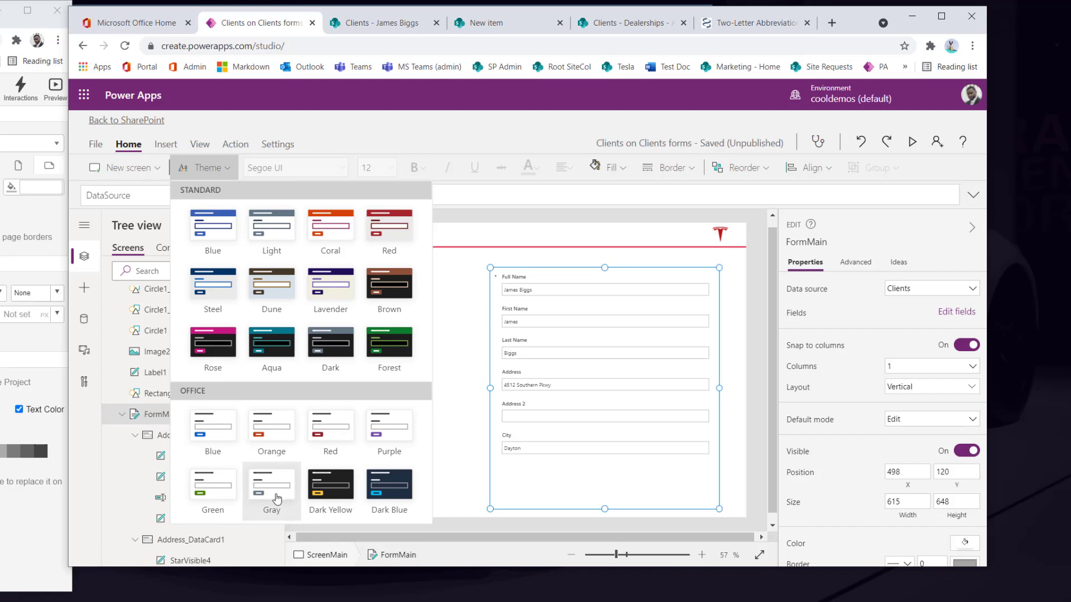
Close the theme choices without changing the theme and move the FormMain form to about X 349, Y 98.
left_click(591, 440)
left_click(614, 336)
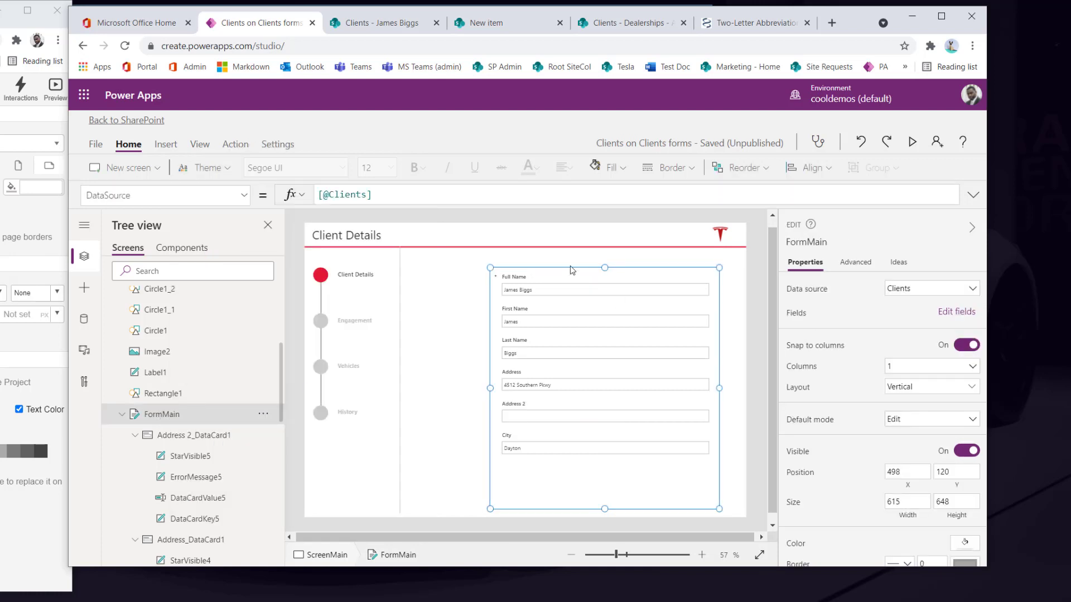
left_click_drag(569, 267, 513, 259)
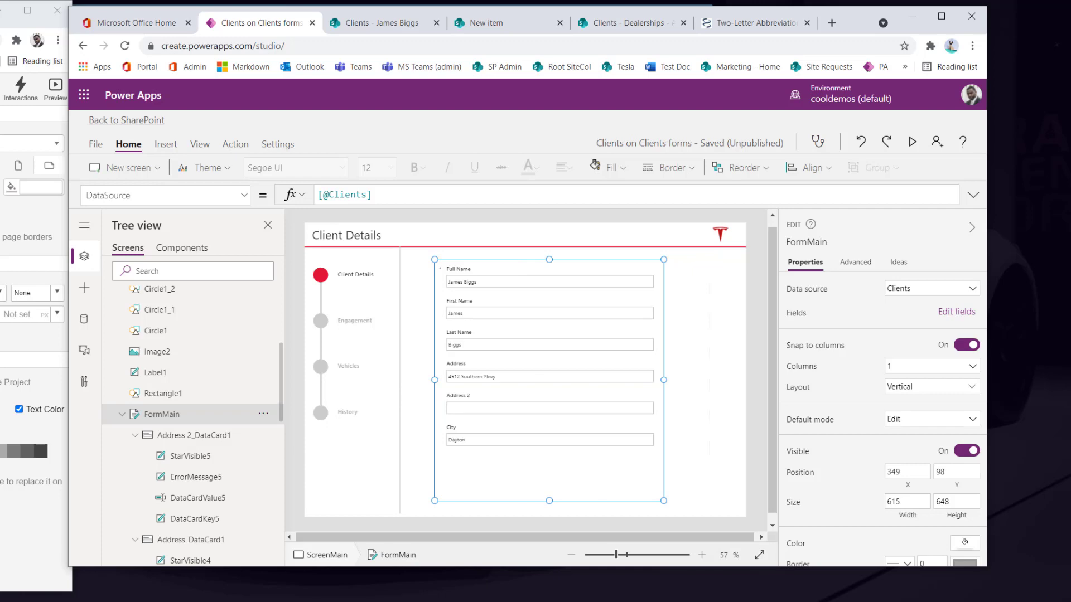
Check the field layout in the Moqups Client Details mockup and set the FormMain form to 2 columns in Power Apps.
left_click_drag(0, 14, 658, 63)
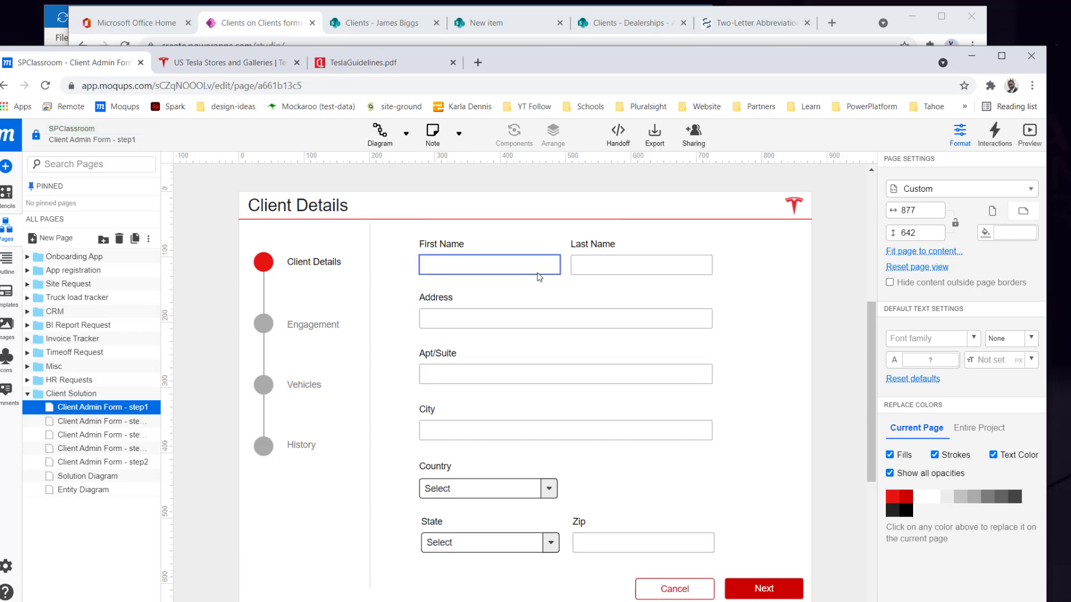
left_click_drag(593, 70, 0, 50)
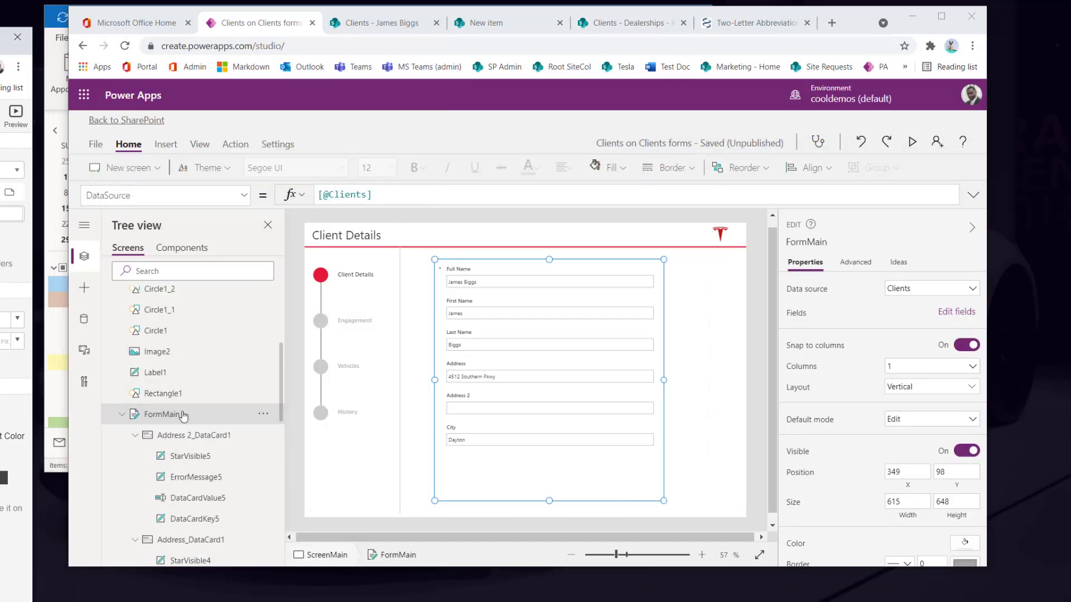
left_click(918, 371)
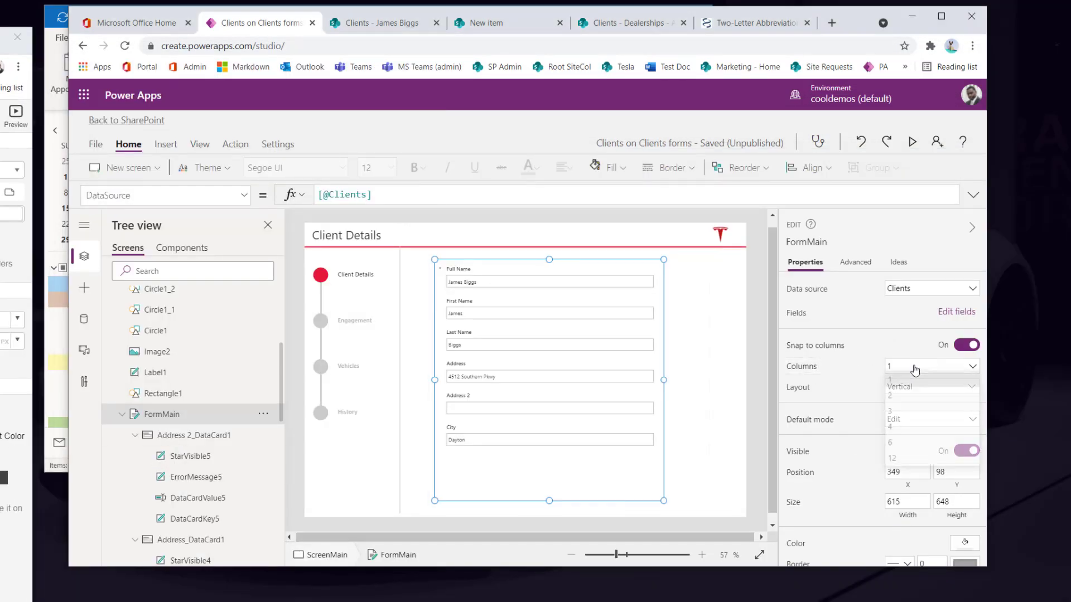
left_click(892, 406)
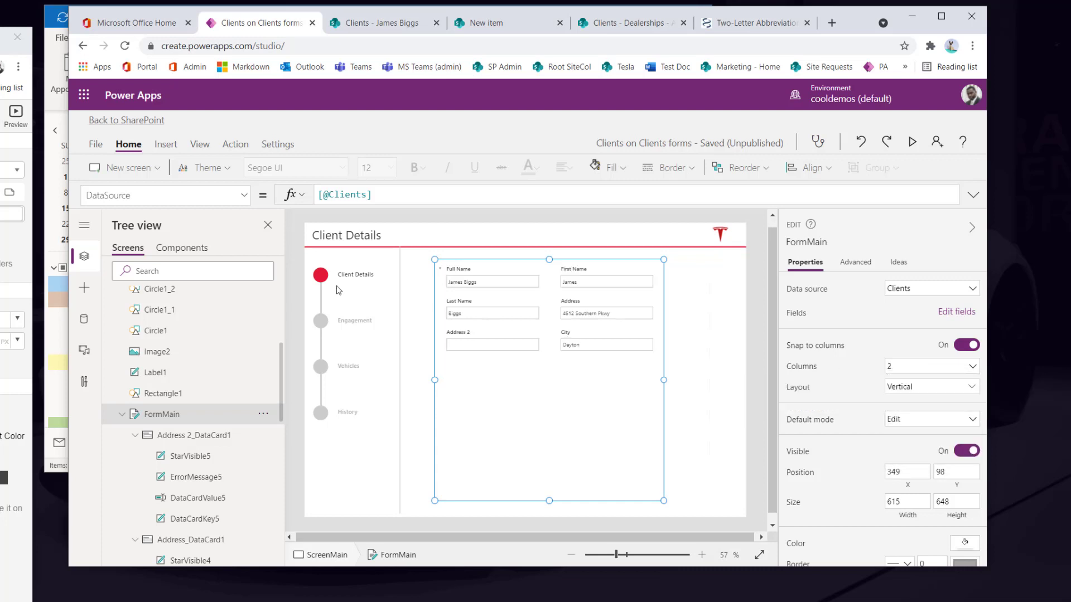
Compare the Moqups mockup with the fields currently included in the FormMain form in Power Apps.
left_click_drag(0, 43, 427, 36)
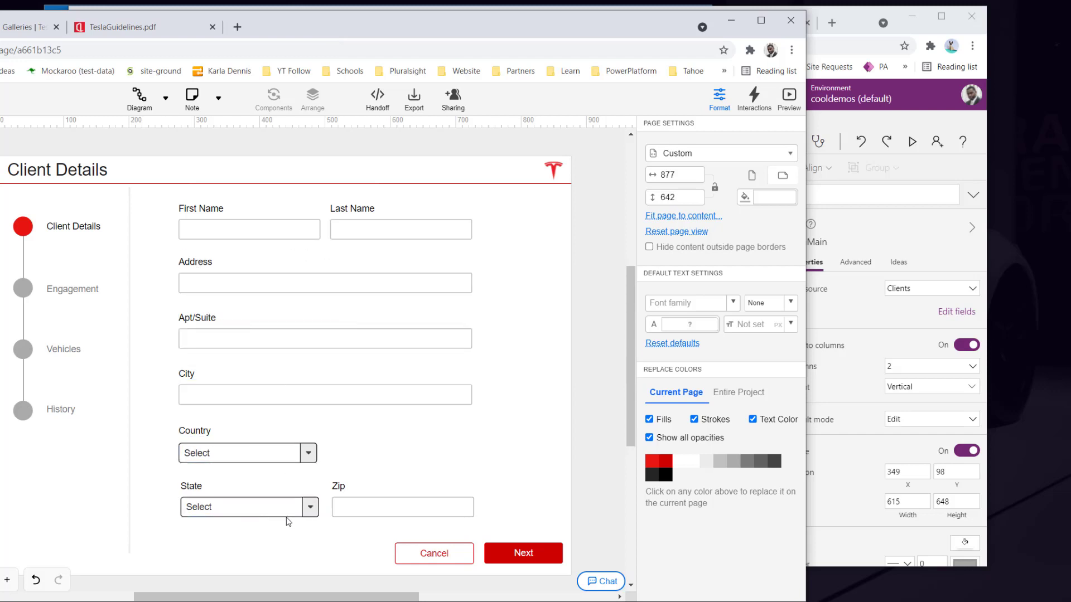
left_click_drag(308, 32, 0, 39)
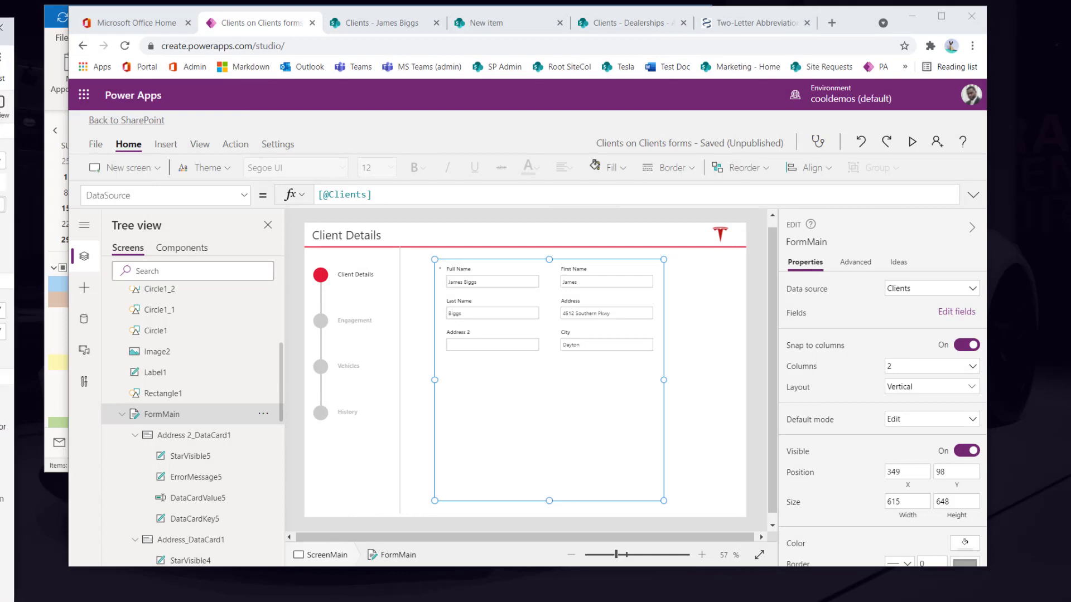
left_click(162, 420)
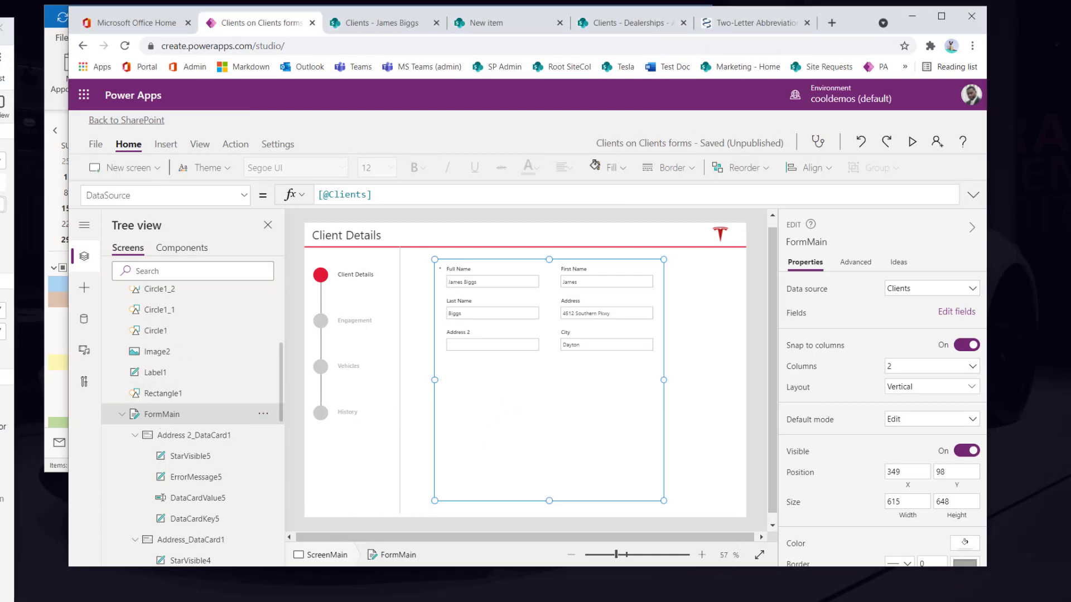
left_click(957, 311)
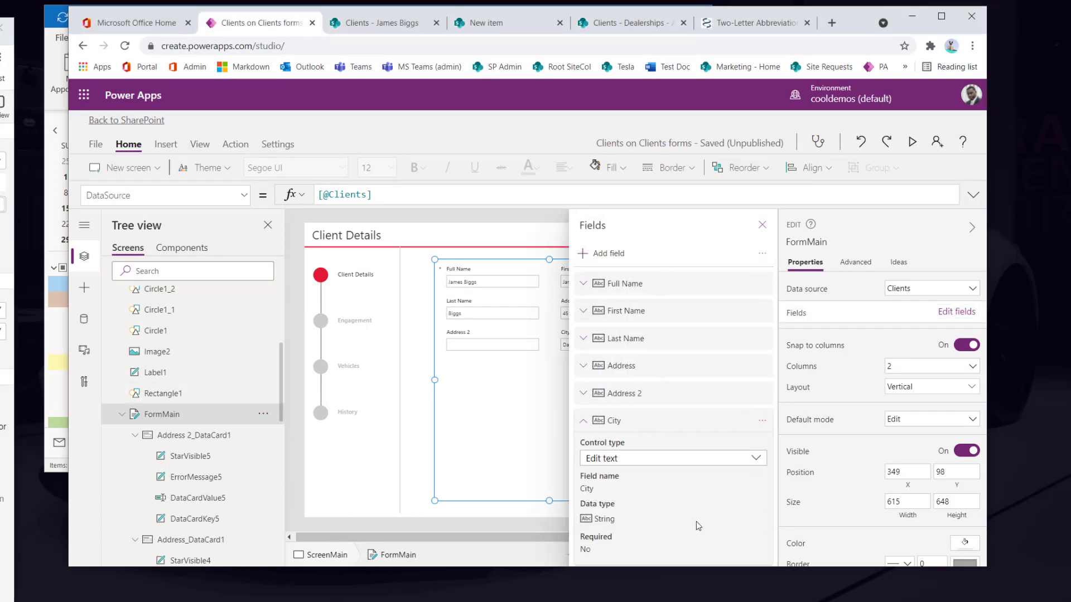
left_click(641, 423)
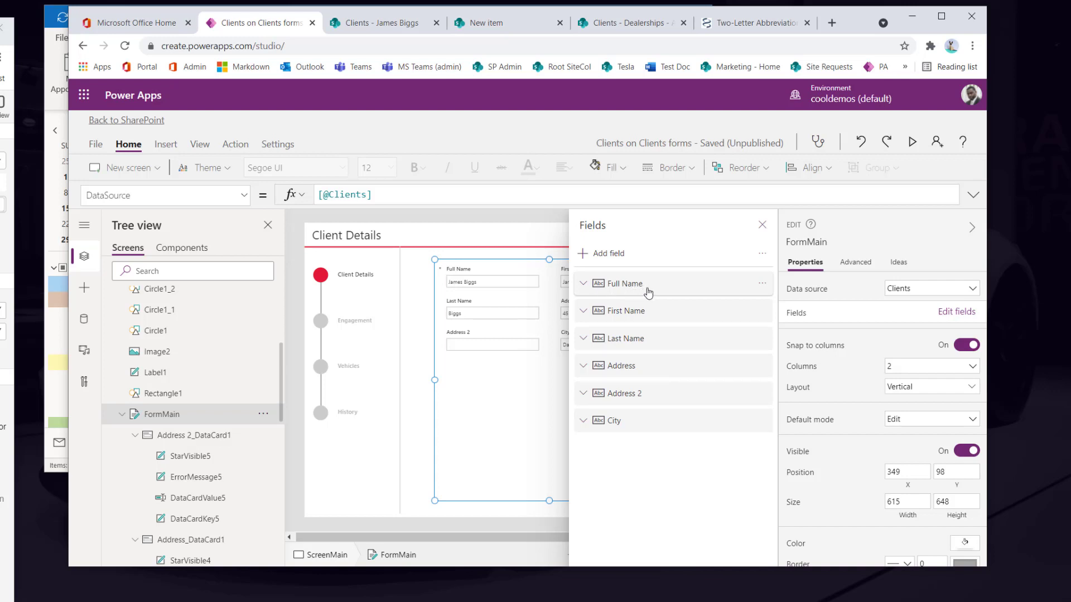
left_click(530, 245)
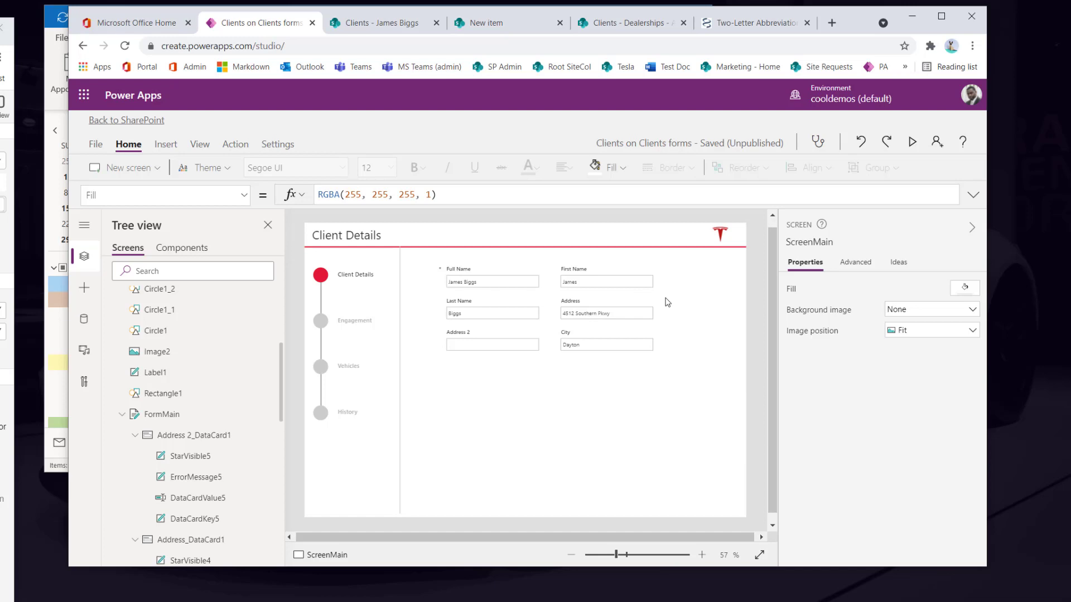
Search the fields available for FormMain for "st" and select State and State:Country.
left_click(146, 415)
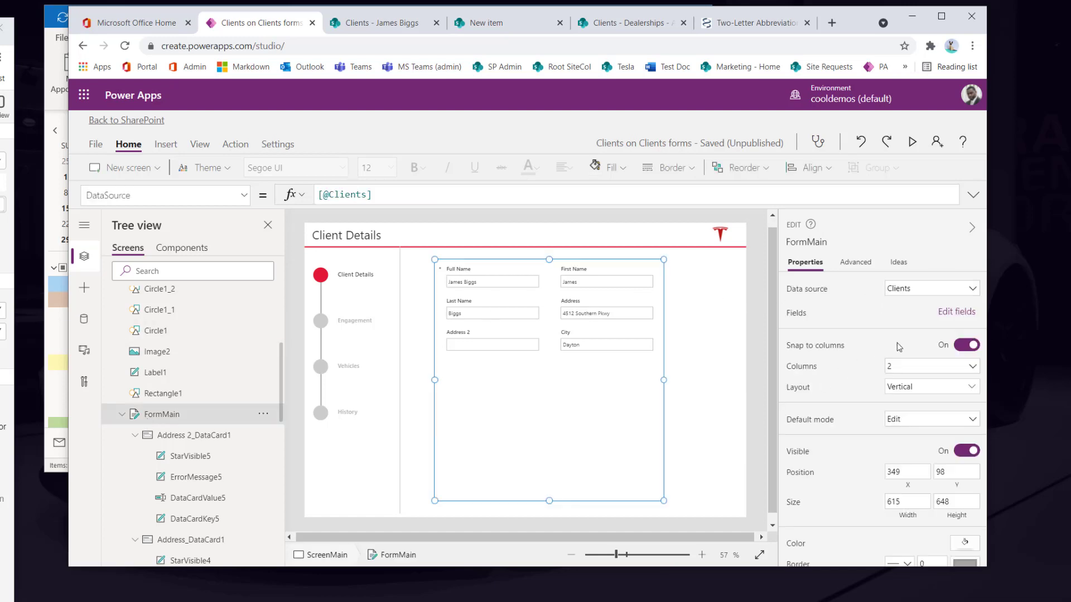
left_click(956, 312)
left_click(602, 254)
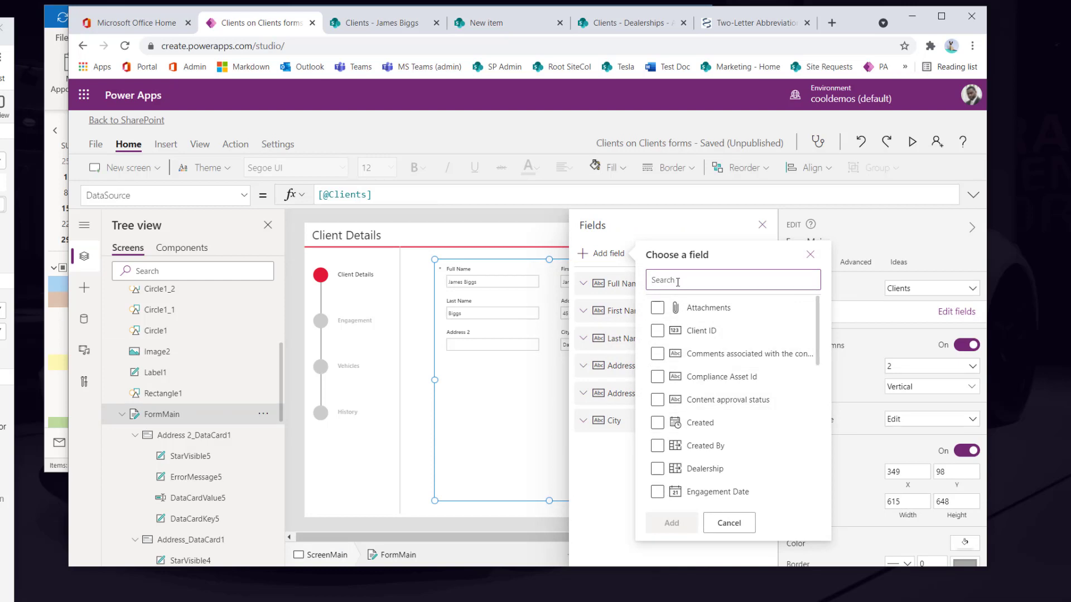
type("st")
left_click(657, 354)
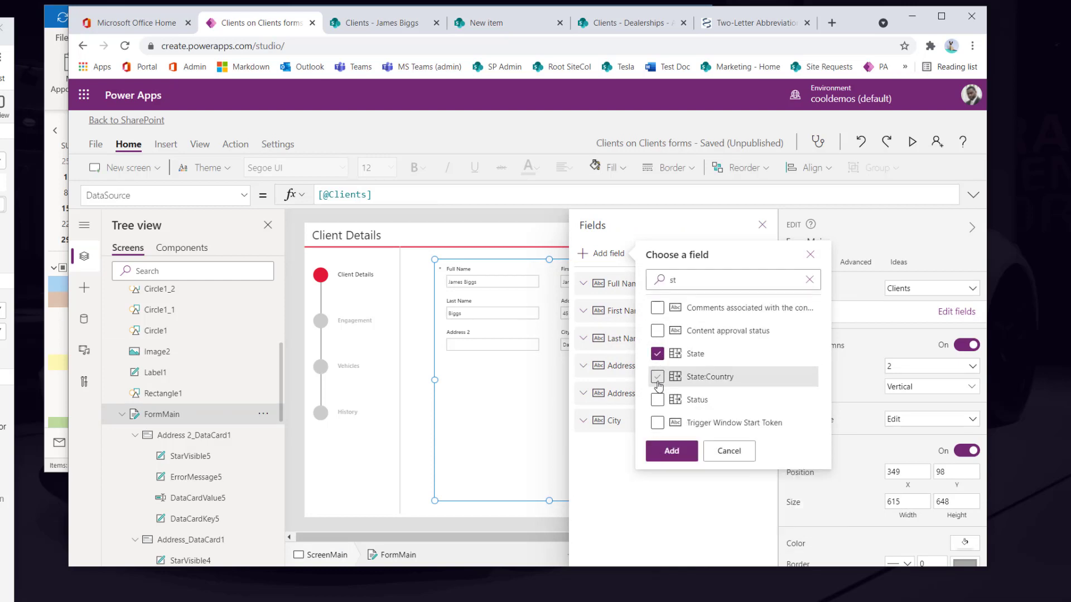
left_click(657, 377)
Search for "zip", select Zipcode as well, and add the chosen fields to the form.
left_click(677, 280)
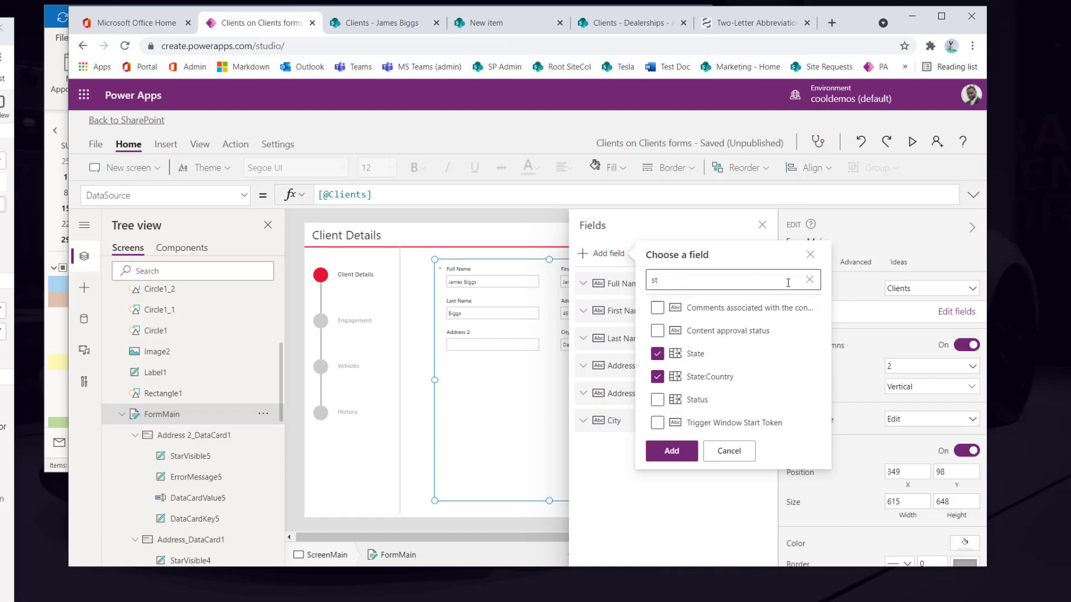
left_click(810, 279)
type("zip")
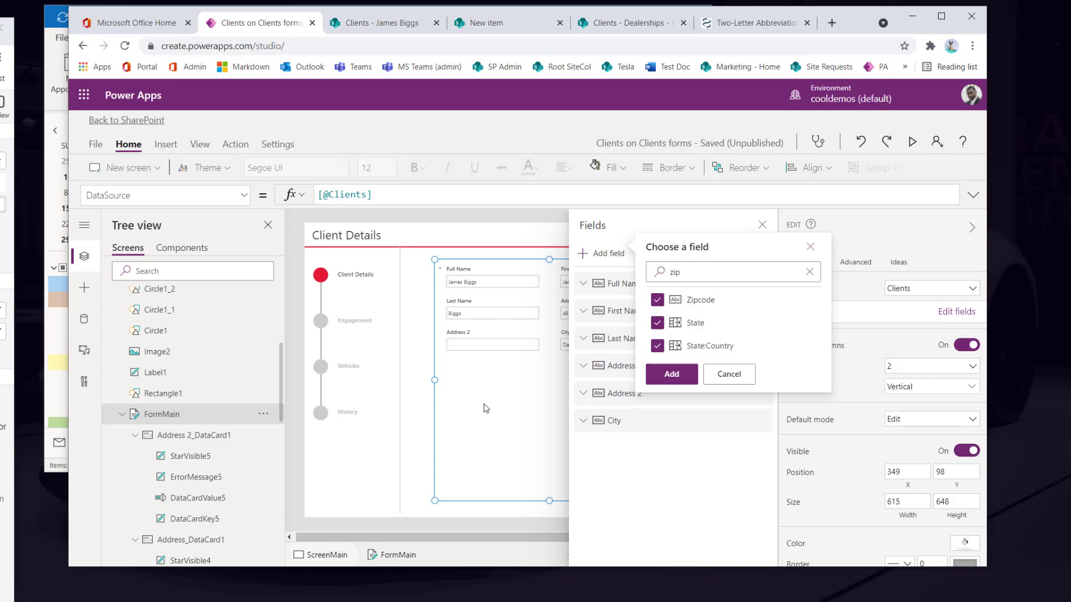
left_click(808, 276)
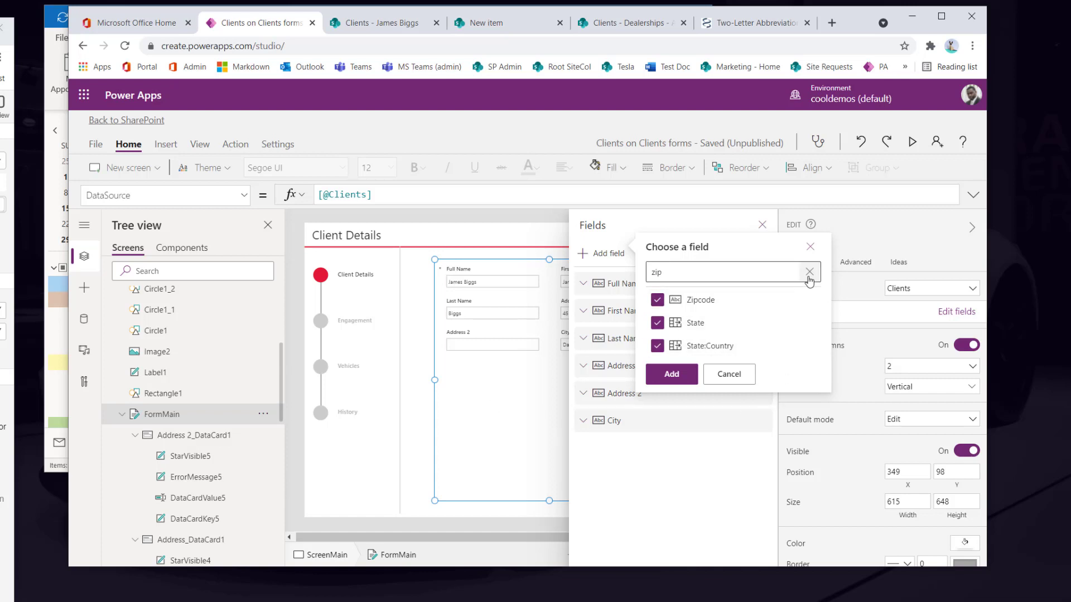
left_click(808, 274)
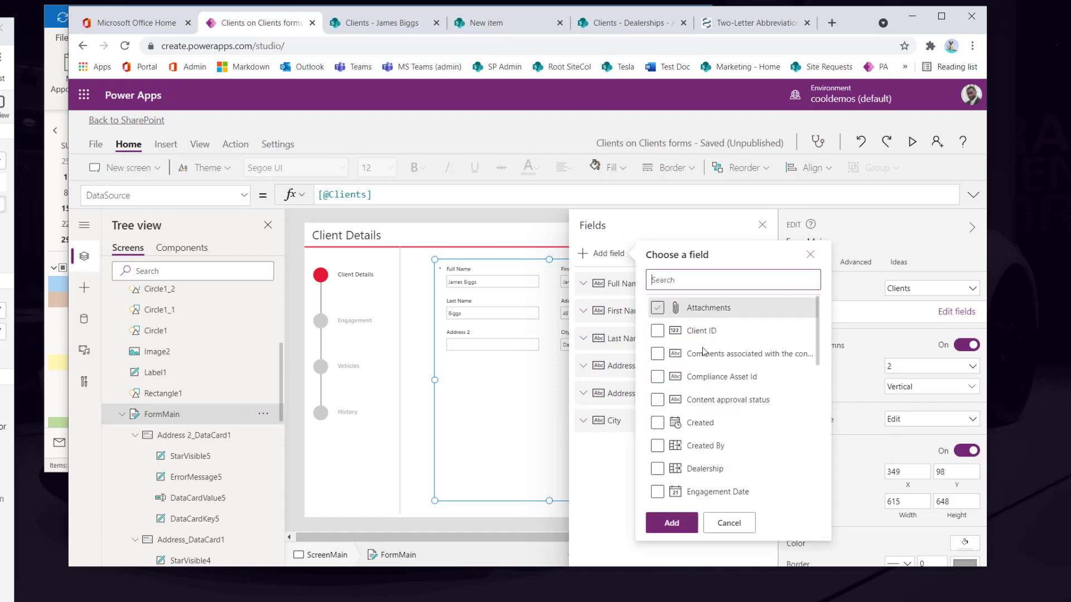
scroll(730, 366, "down", 3)
scroll(730, 366, "down", 5)
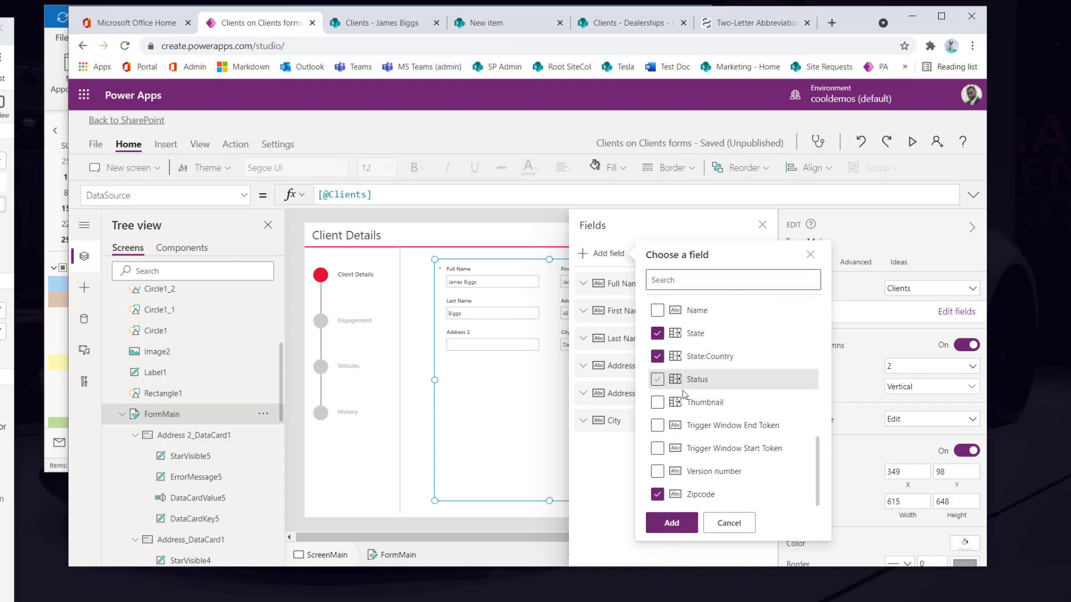
left_click(673, 524)
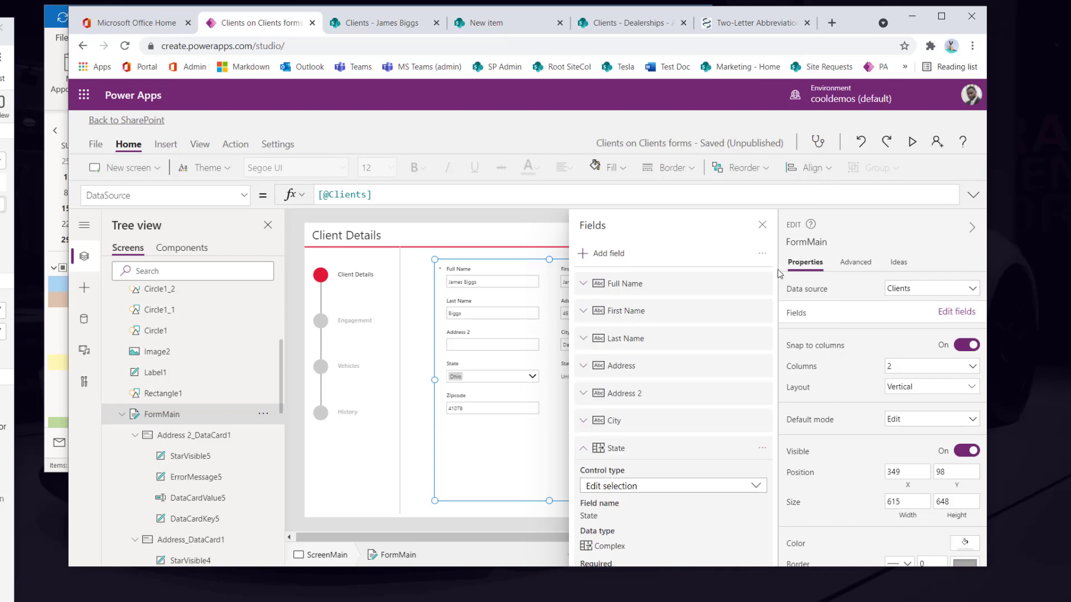
Collapse all entries in the form's field list and move Full Name to the end, after Zipcode.
left_click(762, 253)
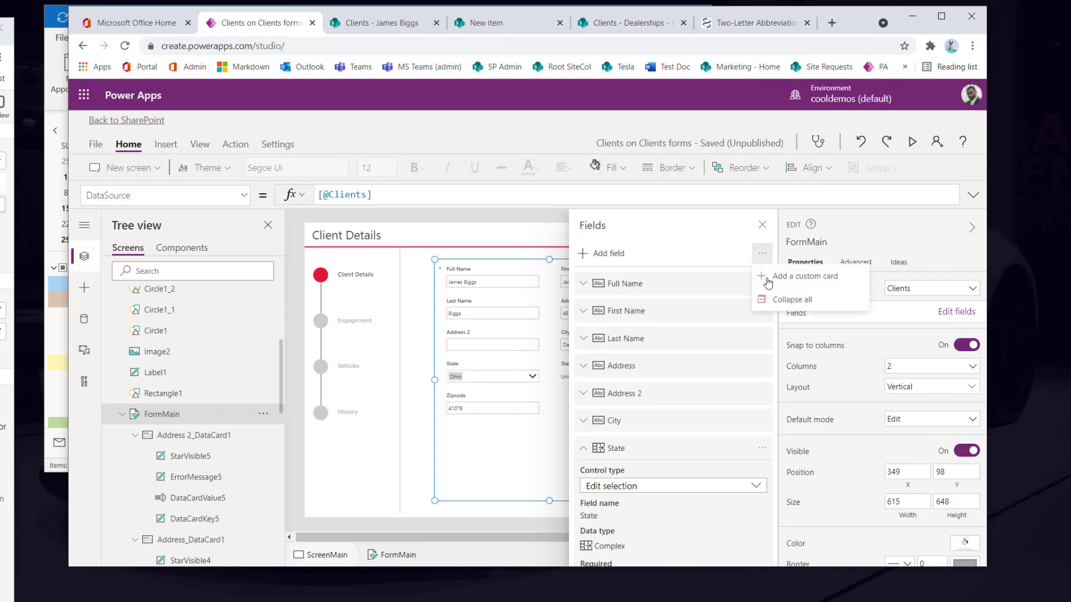
left_click(793, 298)
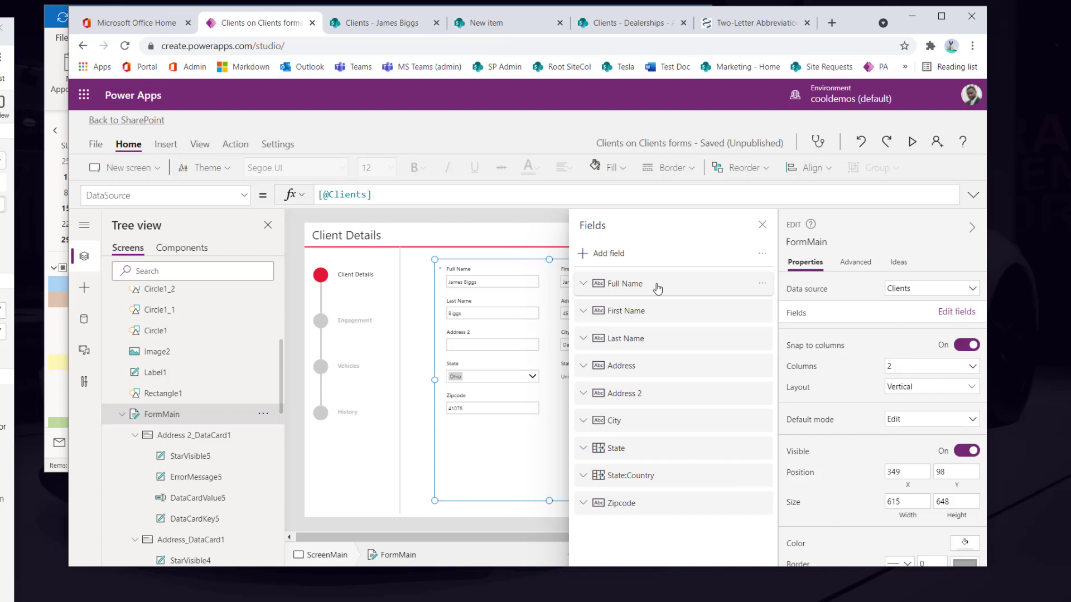
left_click_drag(657, 289, 661, 401)
left_click_drag(653, 513, 651, 515)
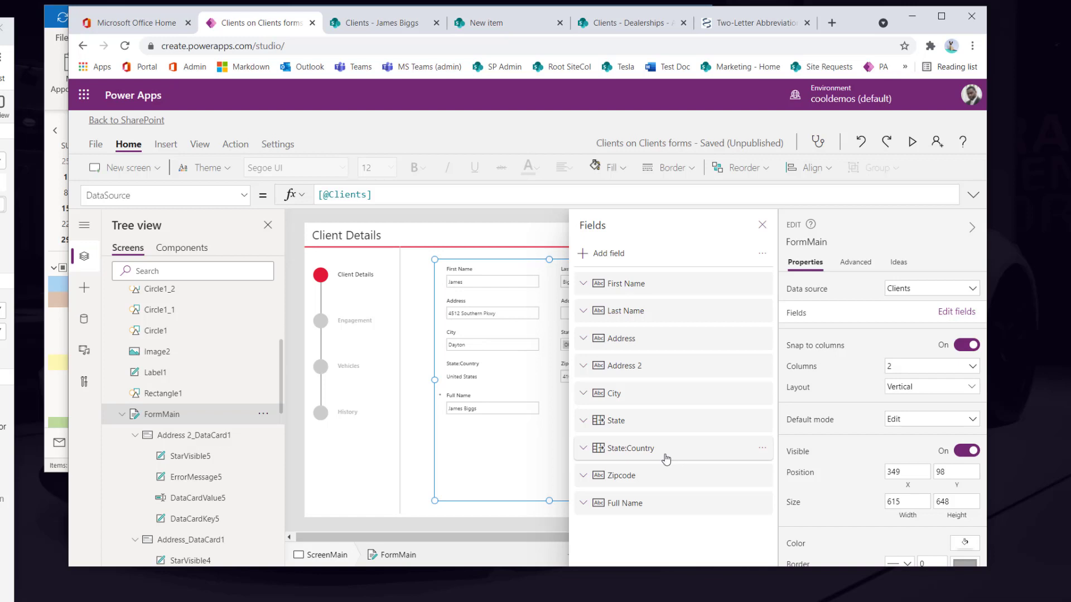
left_click(762, 224)
Try hiding the Full Name card at the end of the form.
left_click(484, 408)
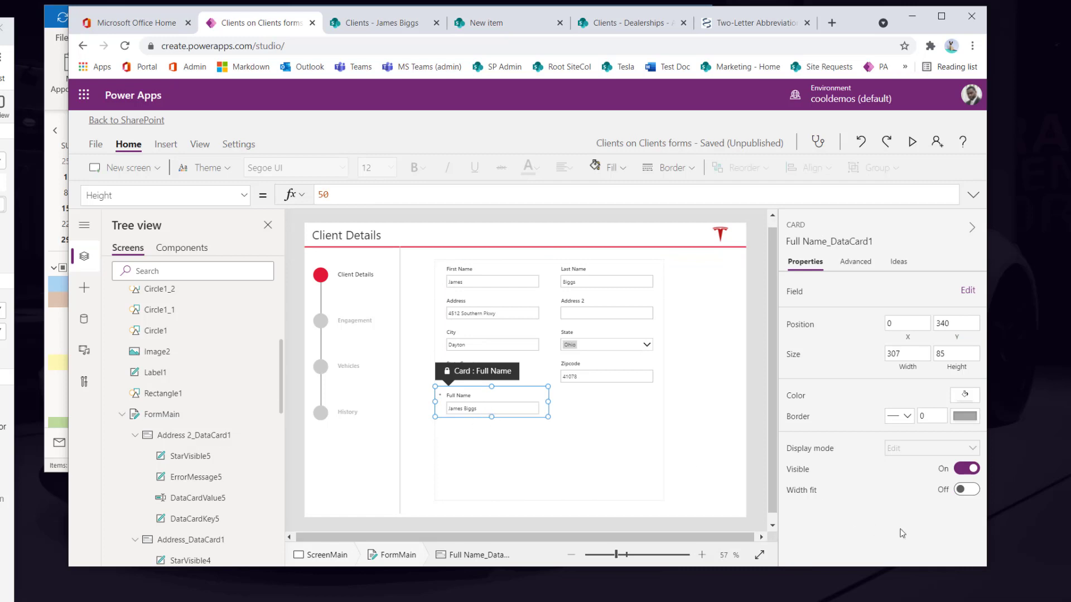
left_click(963, 470)
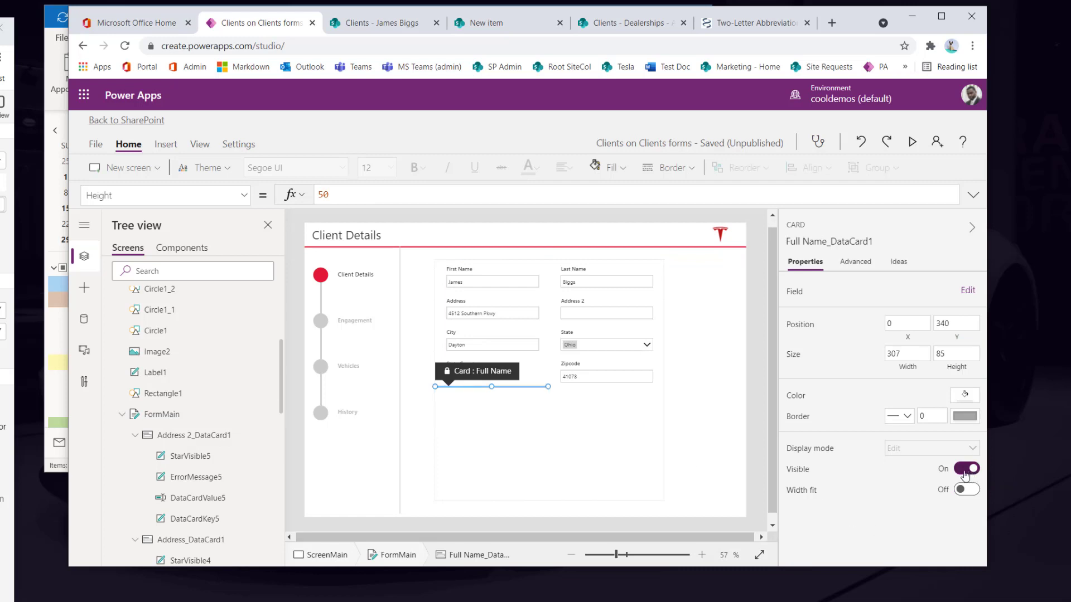
left_click(963, 470)
left_click(964, 470)
left_click(963, 470)
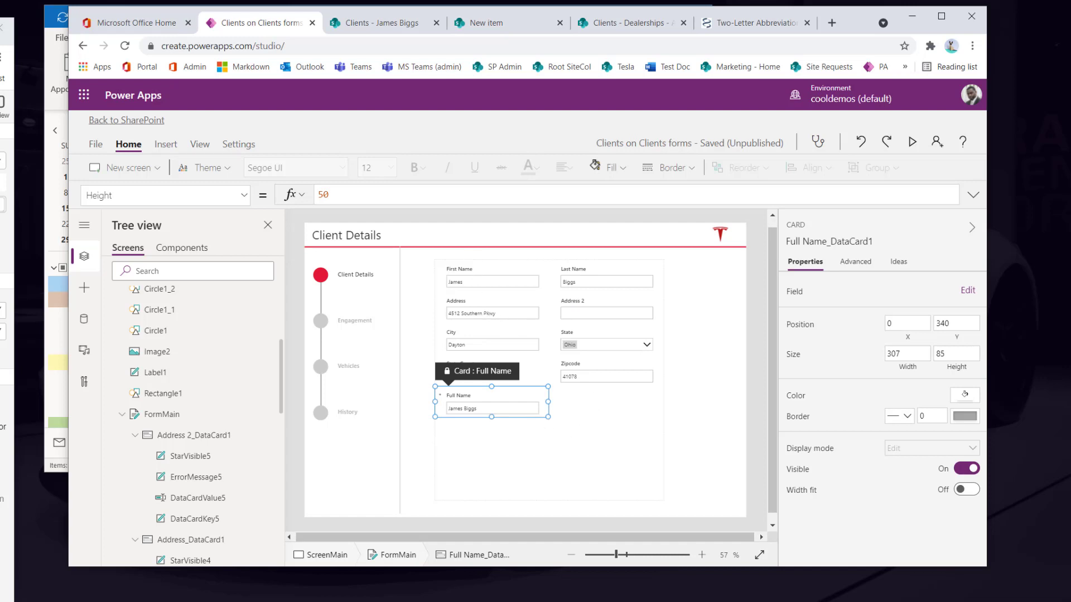
Check the address layout in the Moqups mockup and set the Address card's width to 614 in Power Apps.
left_click_drag(0, 40, 649, 68)
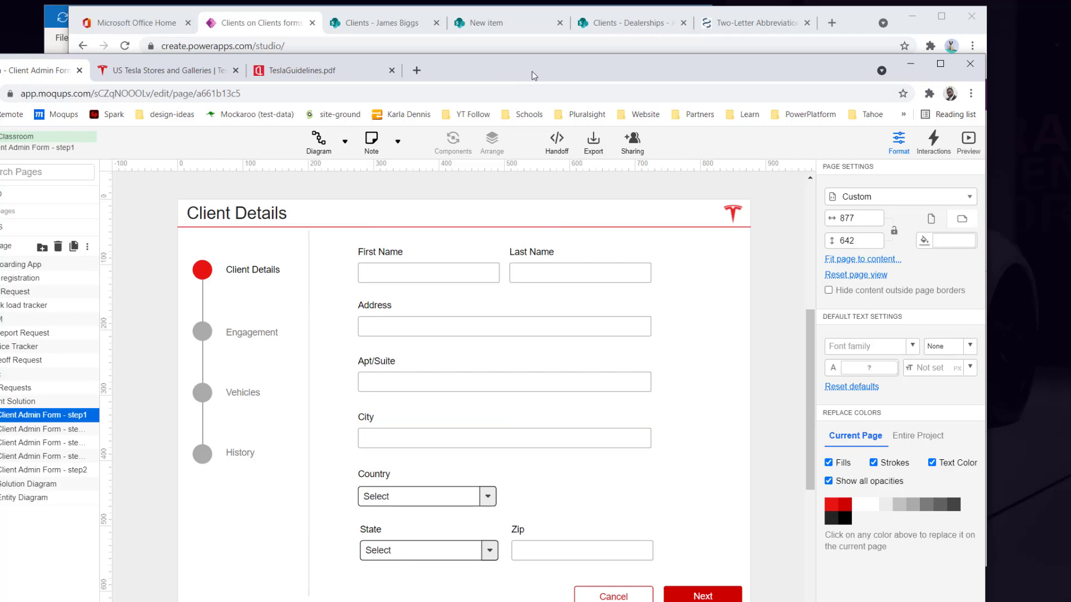
left_click_drag(511, 80, 0, 74)
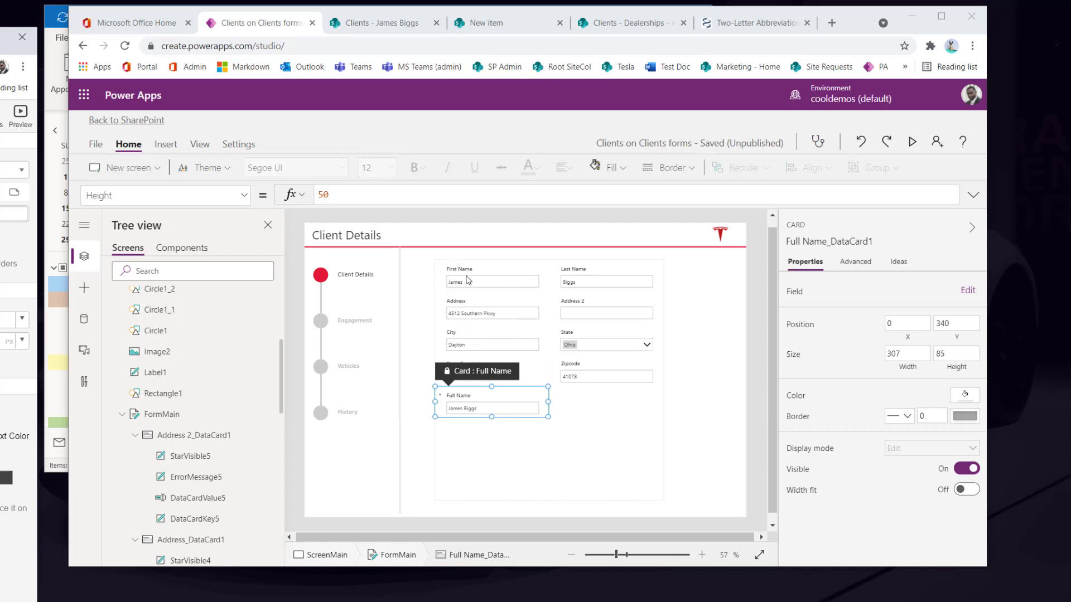
left_click(474, 319)
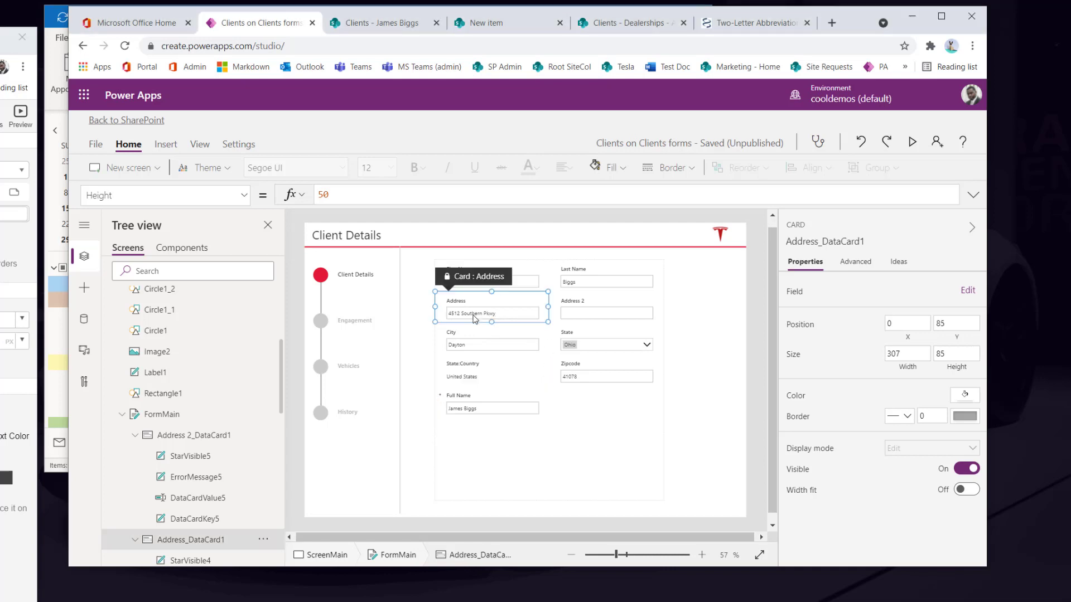
left_click(908, 354)
type("614")
key("Return")
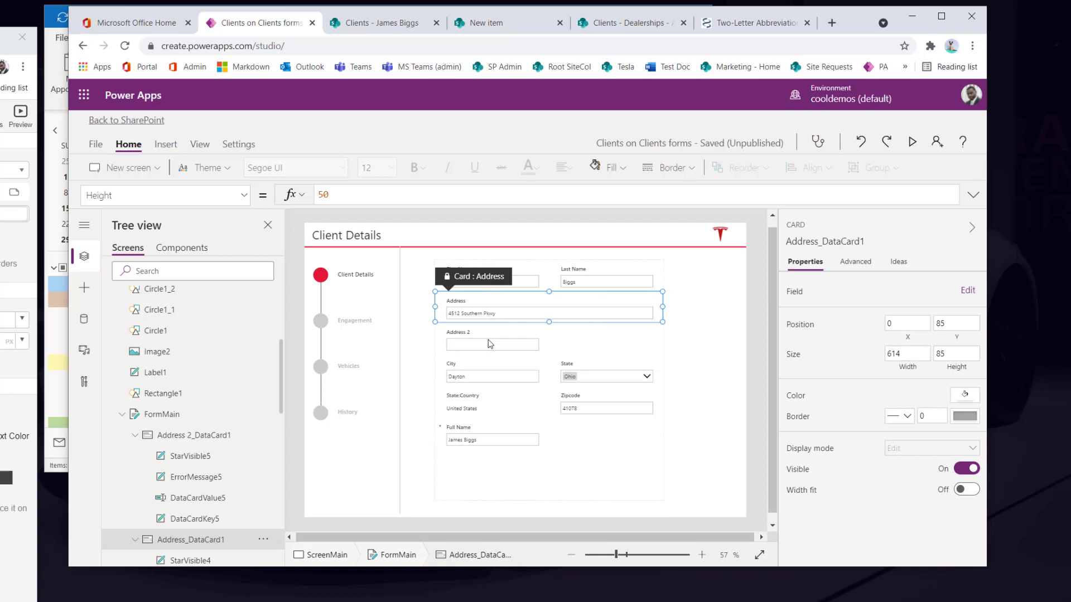
Set the widths of the Address 2 and City cards to 614.
left_click(489, 339)
left_click(919, 355)
key("ctrl+a")
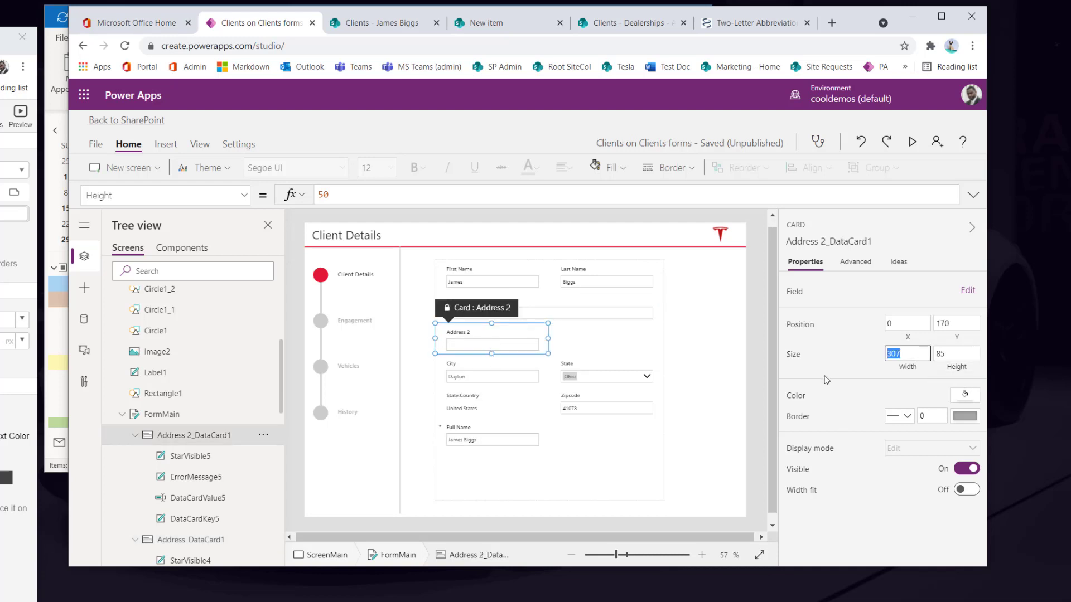
type("614")
key("Return")
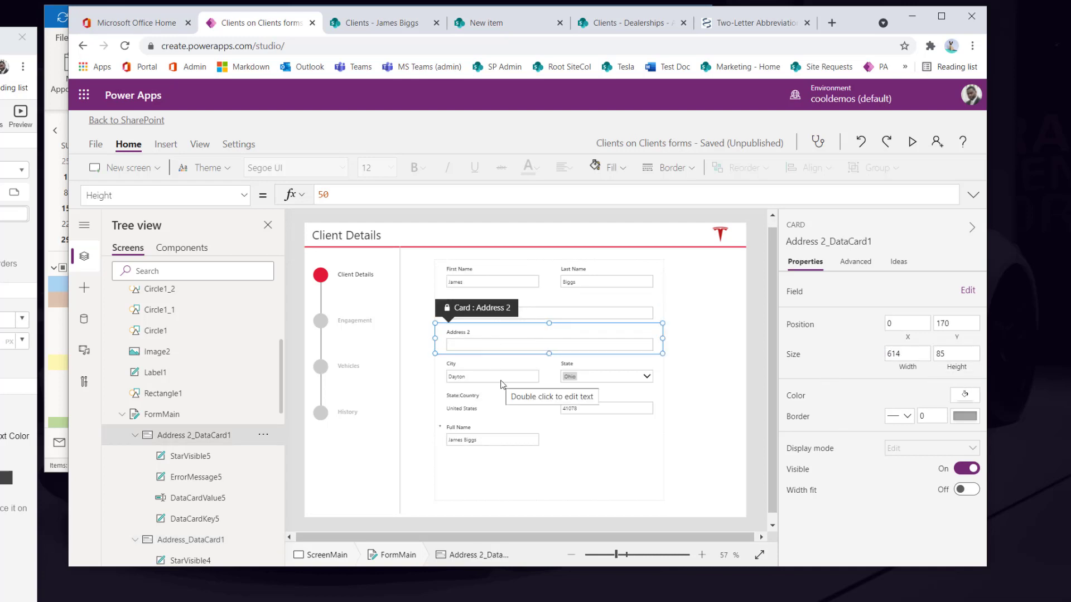
left_click(499, 381)
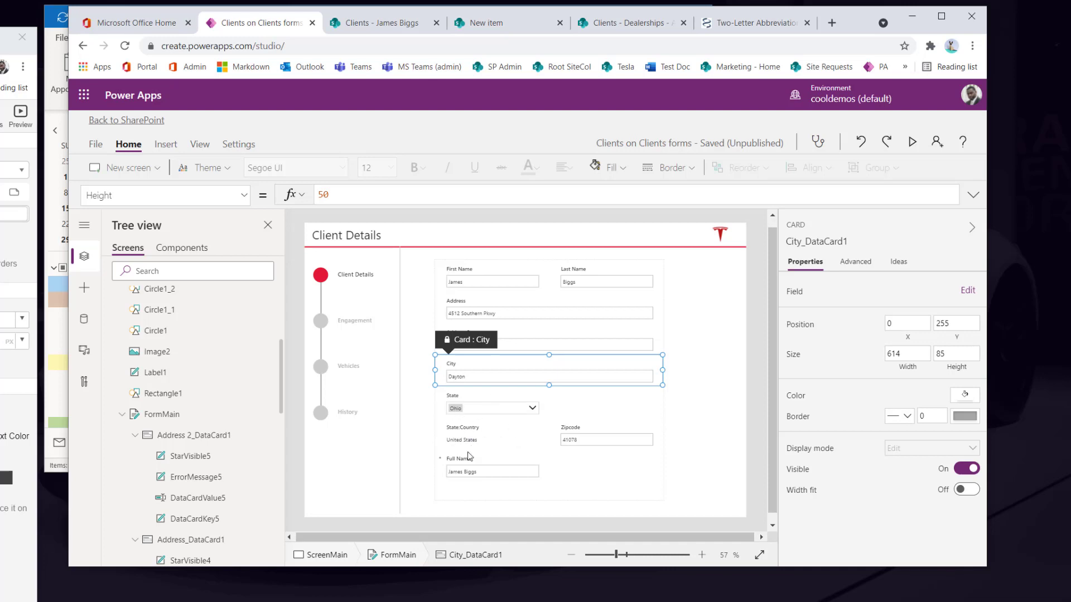
Enlarge the view of the State, State:Country, Zipcode and Full Name cards below City.
left_click(701, 554)
left_click(702, 555)
left_click(701, 554)
left_click(701, 554)
scroll(625, 427, "down", 2)
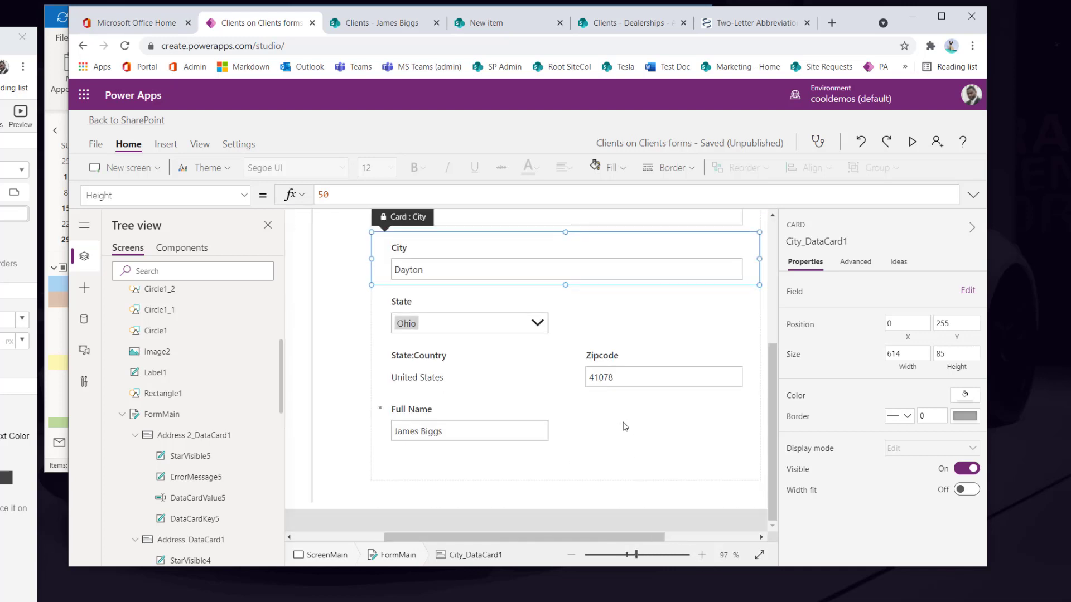
Switch to the SharePoint Clients site and review the Country, Territory and Territory Code entries in the Country States list.
left_click(353, 24)
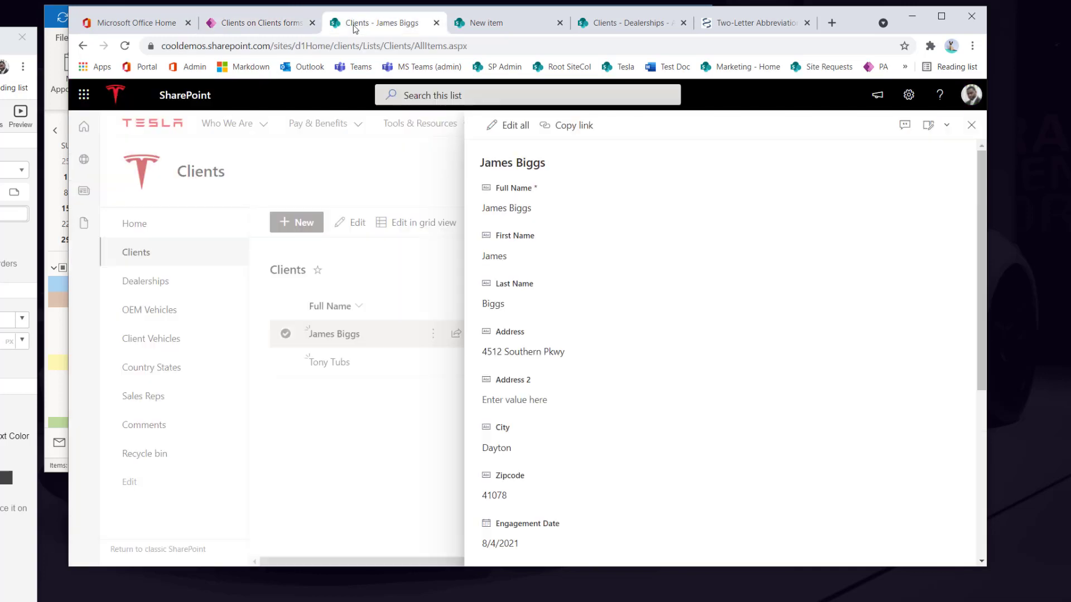
left_click(159, 369)
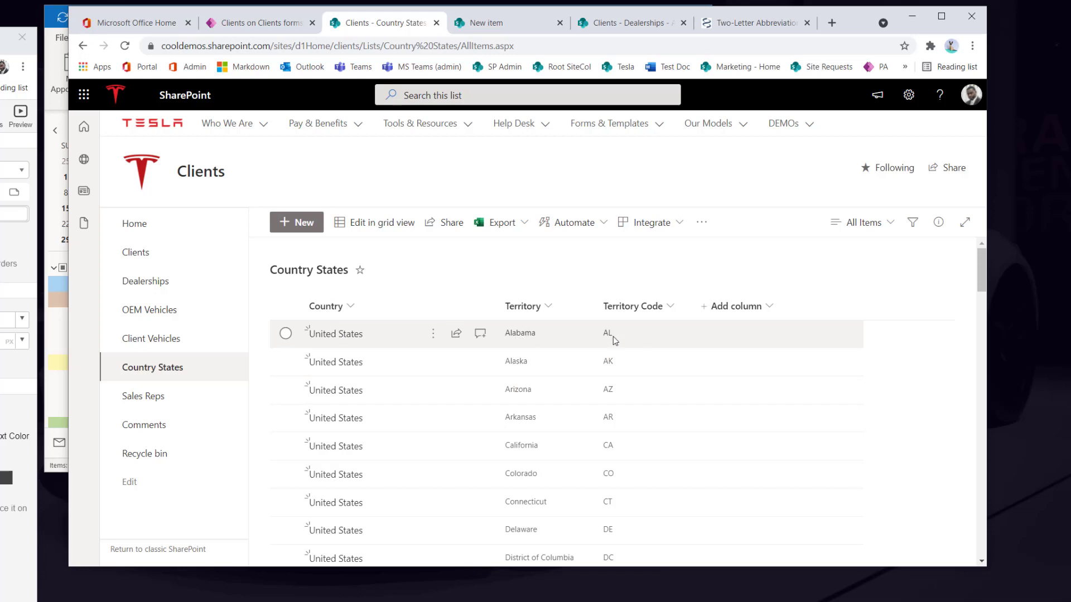
scroll(480, 366, "down", 10)
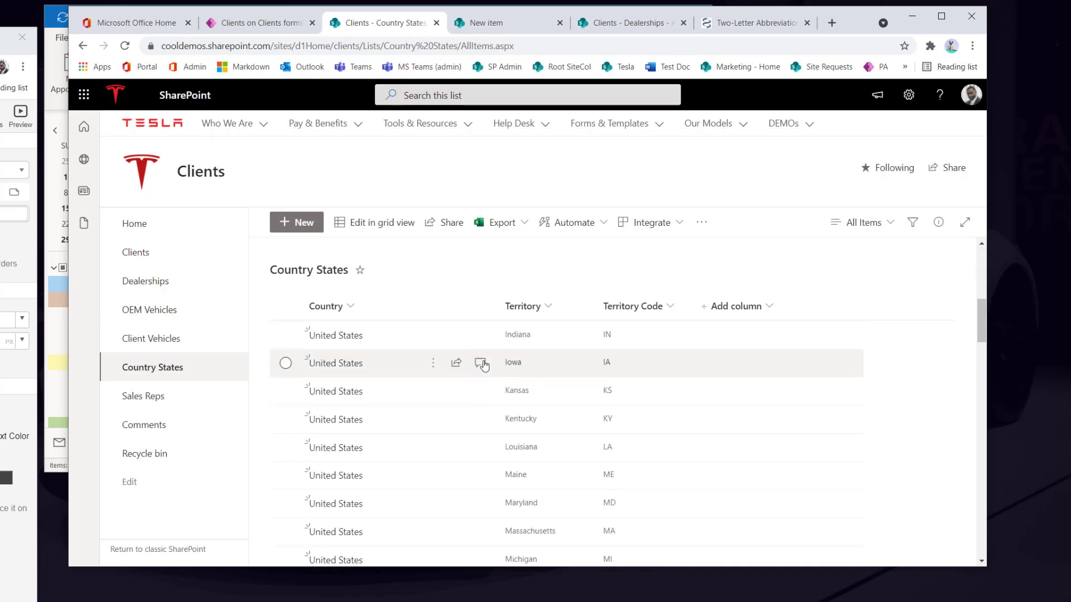
scroll(490, 365, "down", 15)
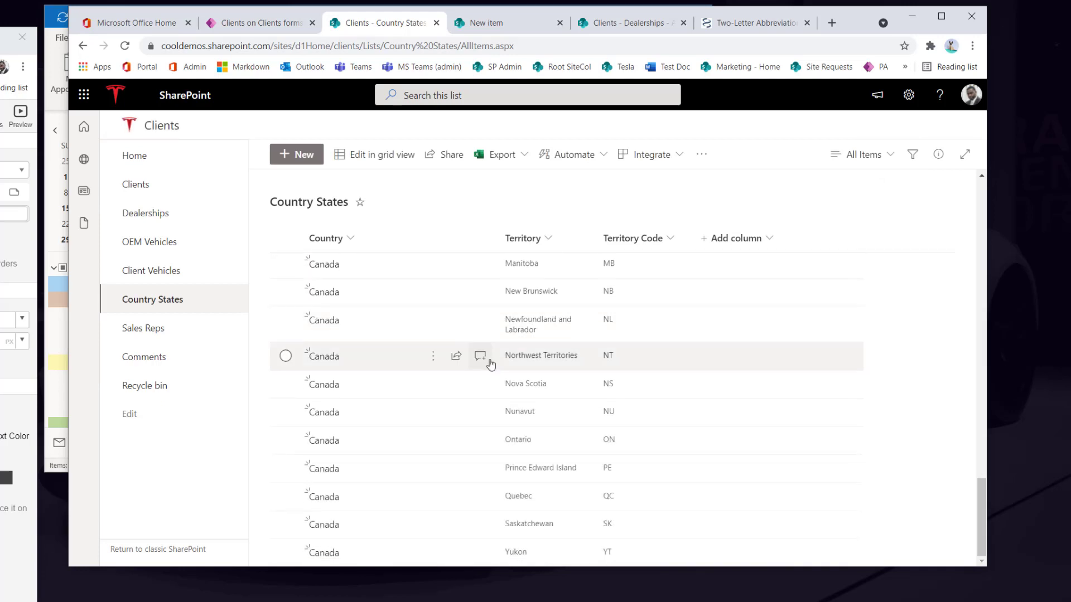
scroll(490, 357, "up", 20)
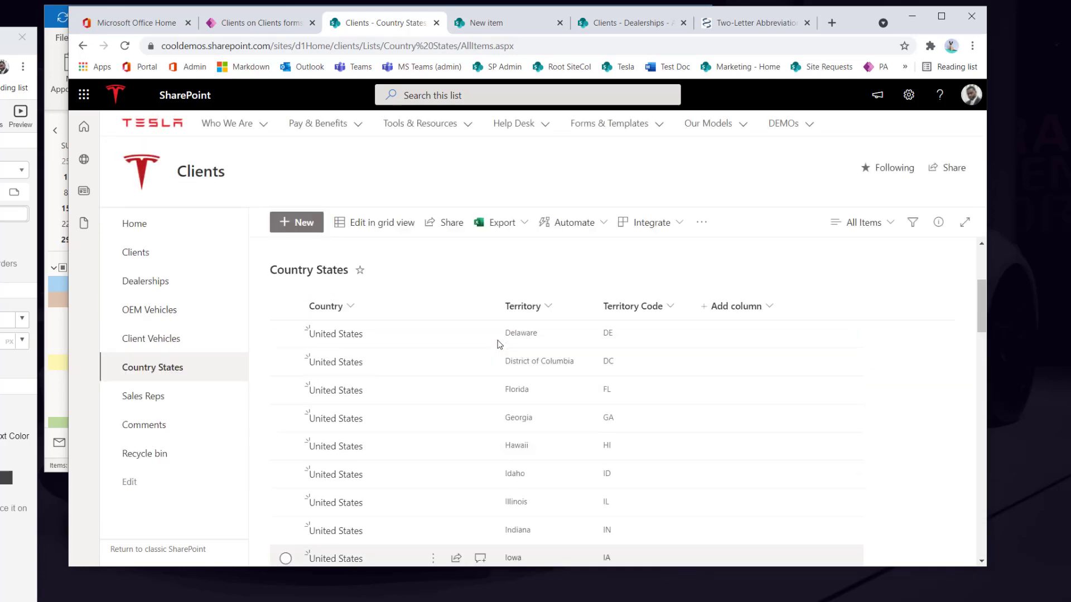
Compare the State and State:Country columns of the Clients list with their source entries in the Country States list.
left_click(142, 262)
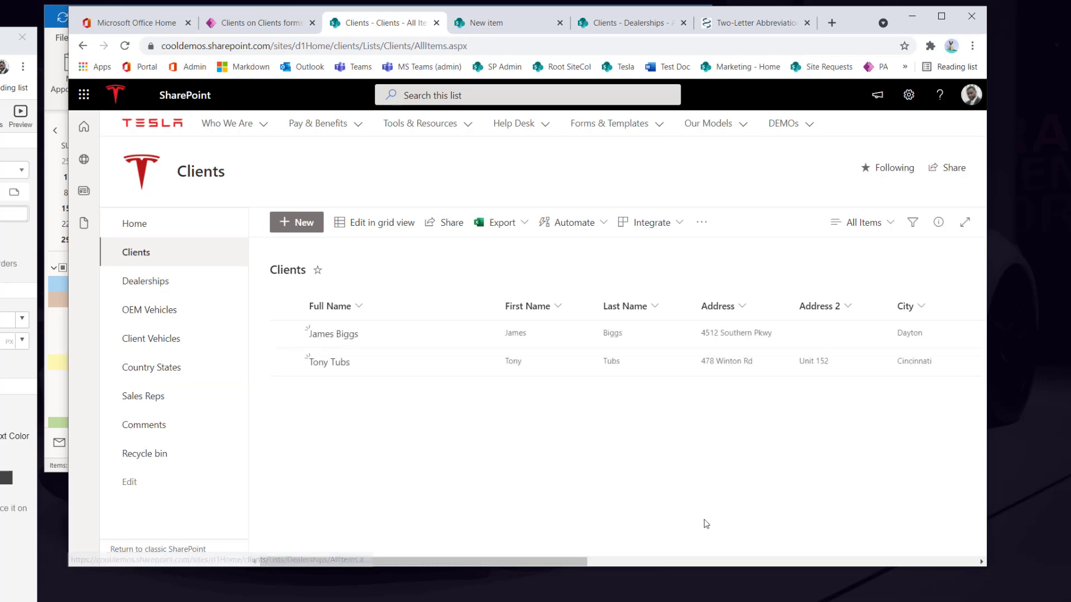
left_click_drag(576, 562, 847, 581)
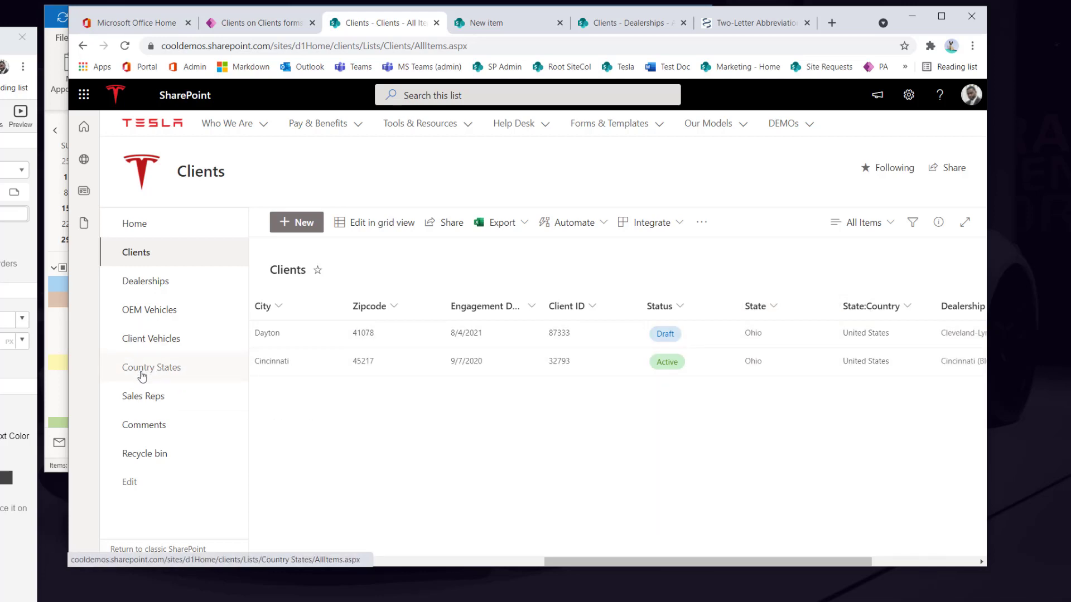
left_click(163, 373)
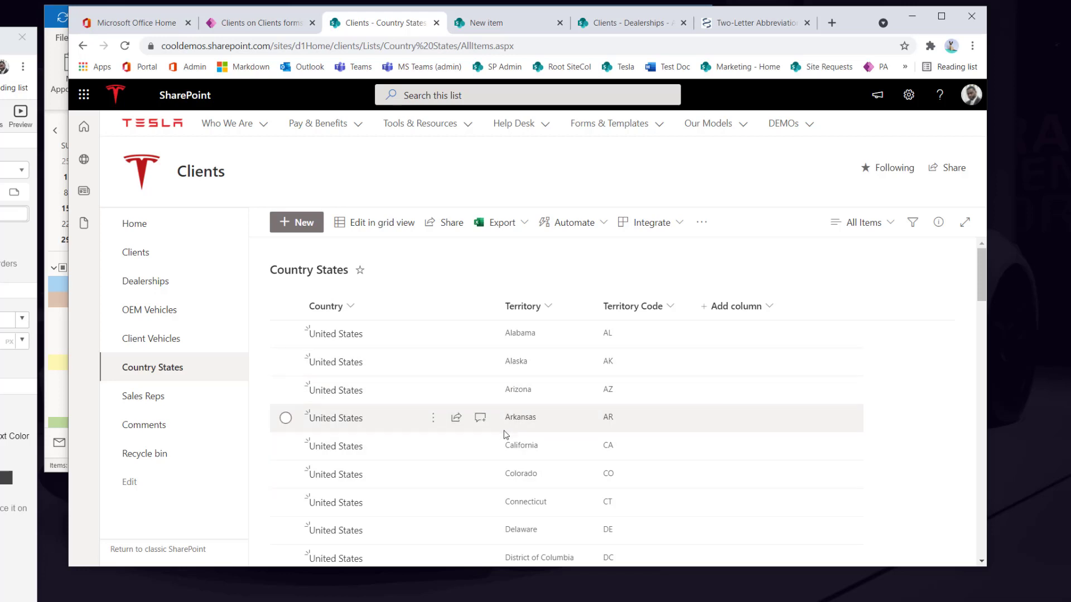
left_click(139, 262)
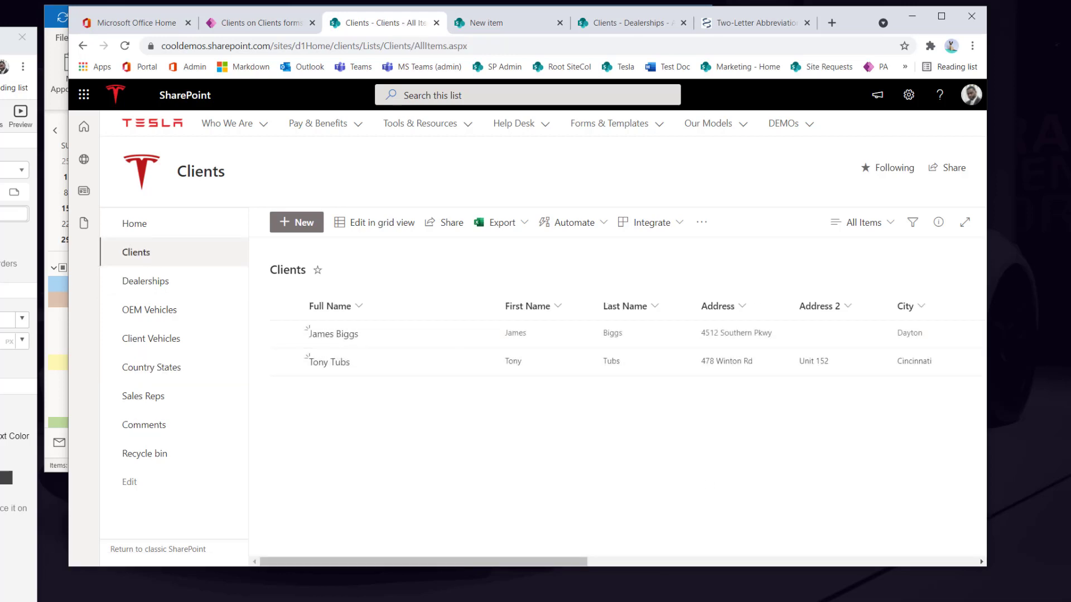
left_click_drag(520, 561, 898, 568)
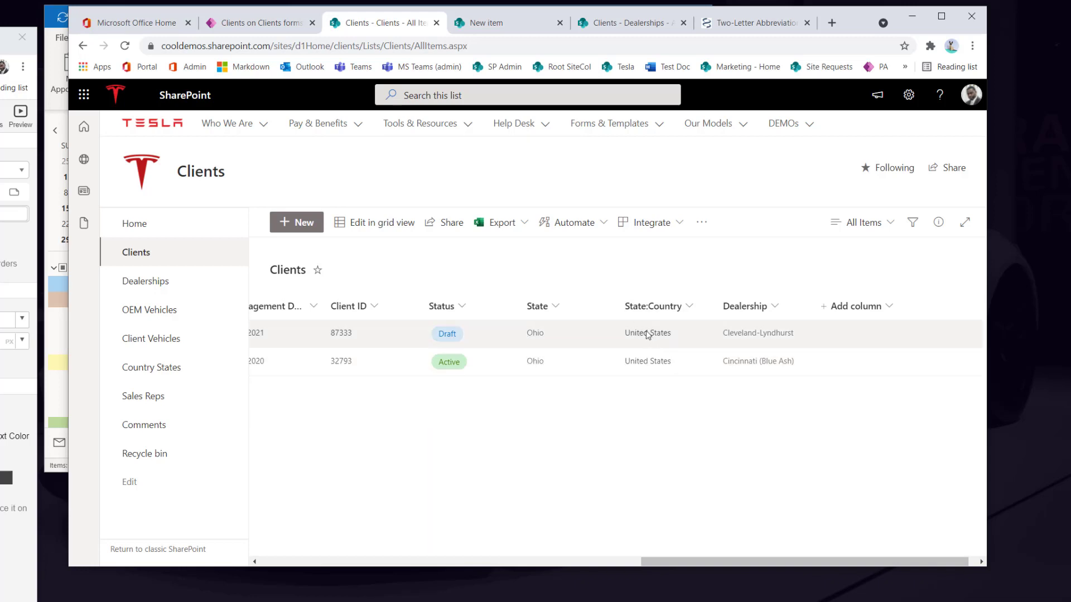
Return to Power Apps and inspect the label, value control and properties of the State:Country card in the form.
left_click(254, 22)
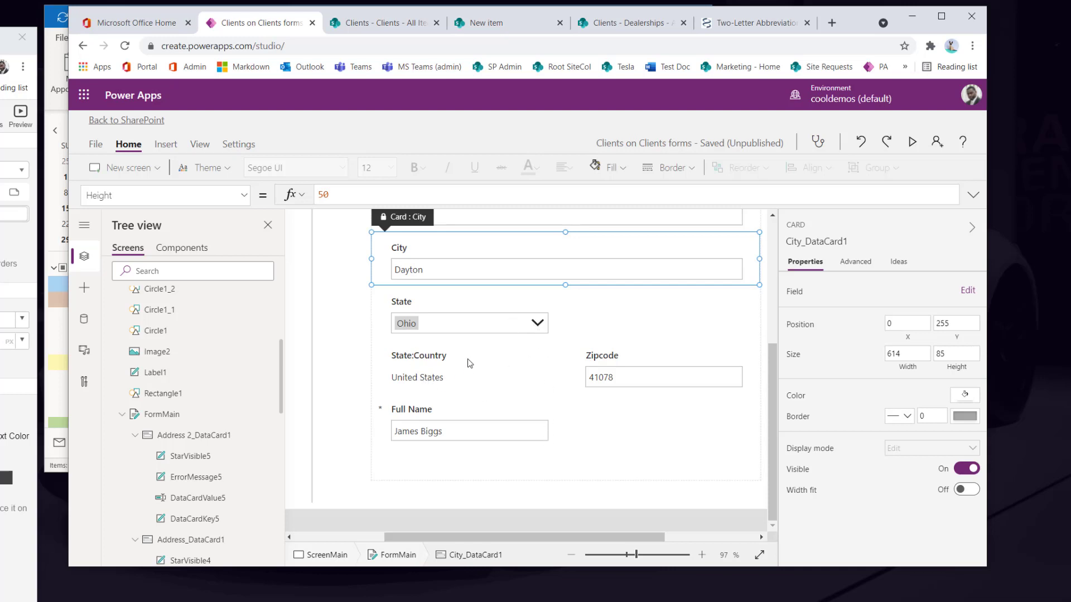
scroll(769, 289, "up", 4)
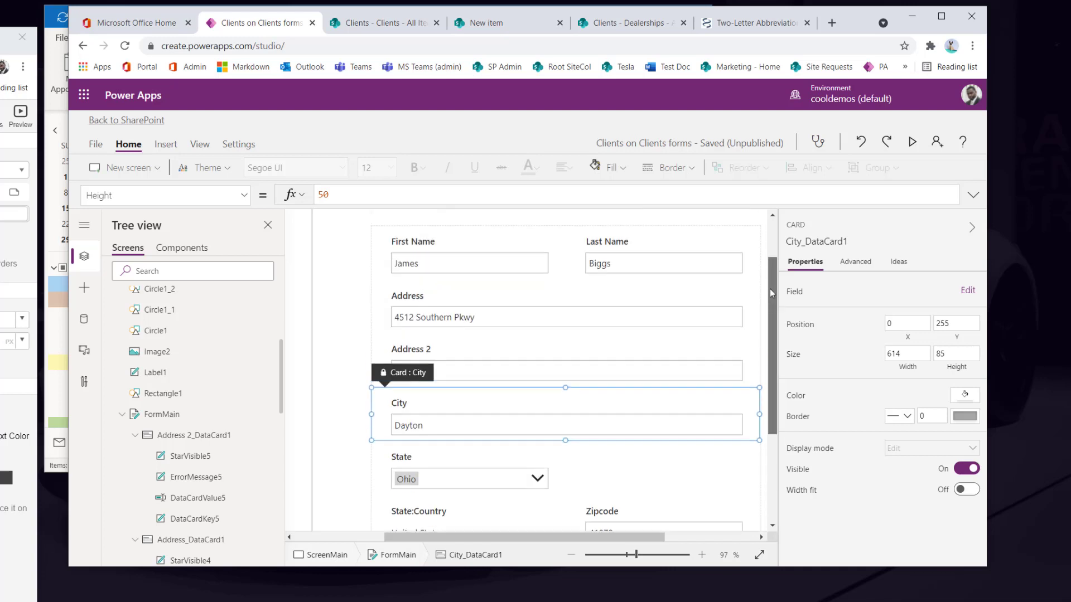
scroll(768, 313, "down", 4)
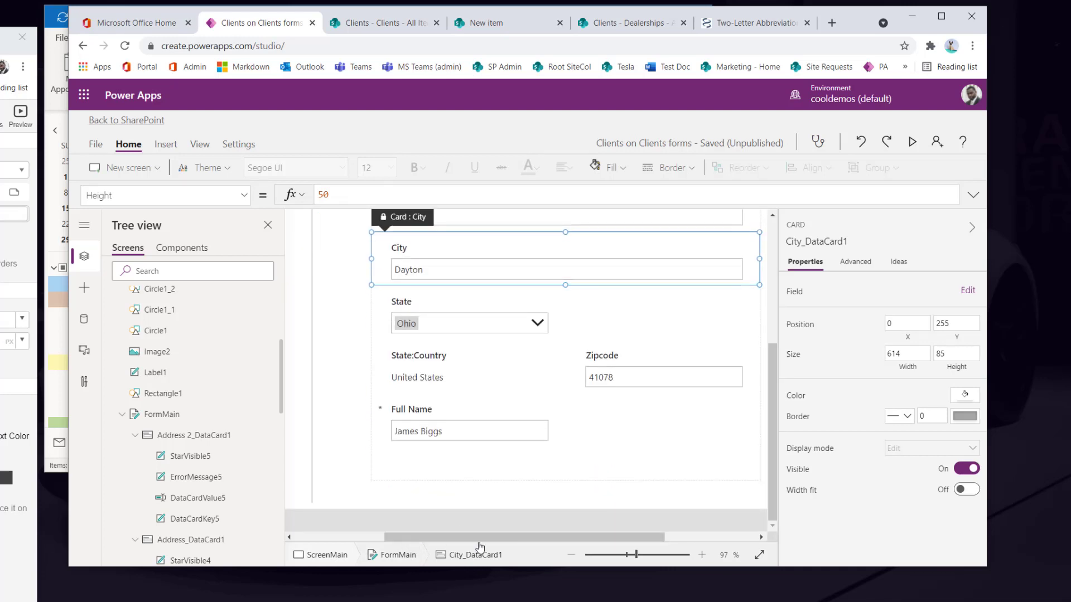
left_click(571, 556)
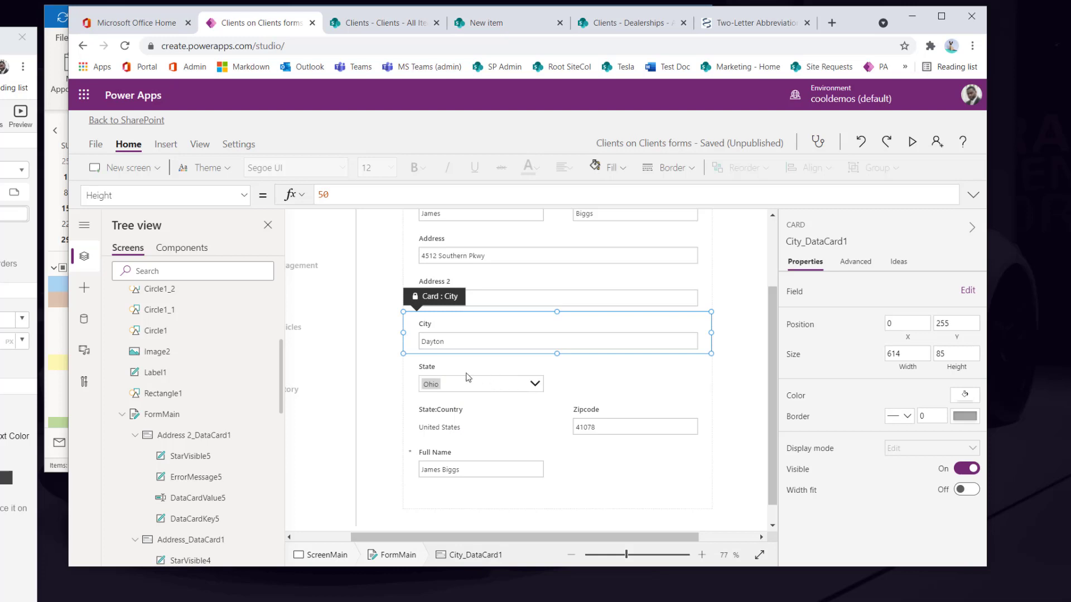
left_click(475, 428)
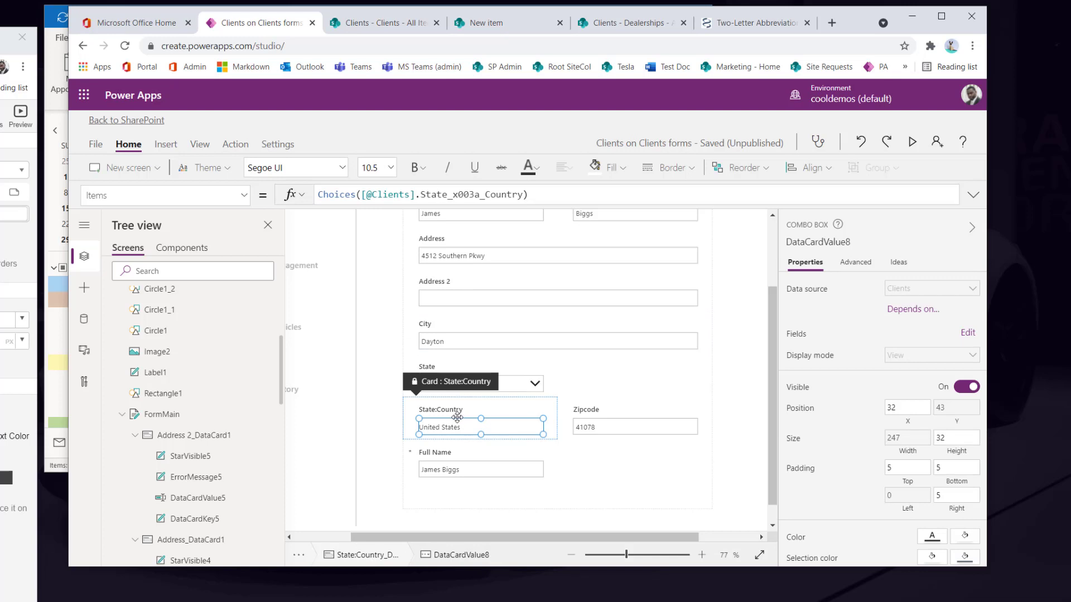
left_click(454, 411)
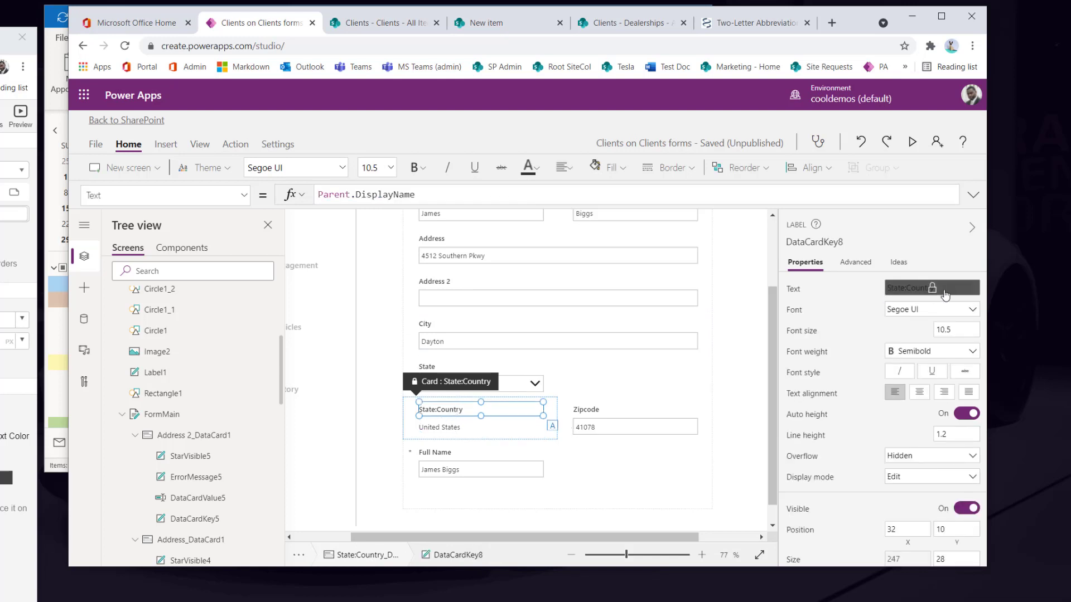
left_click(578, 387)
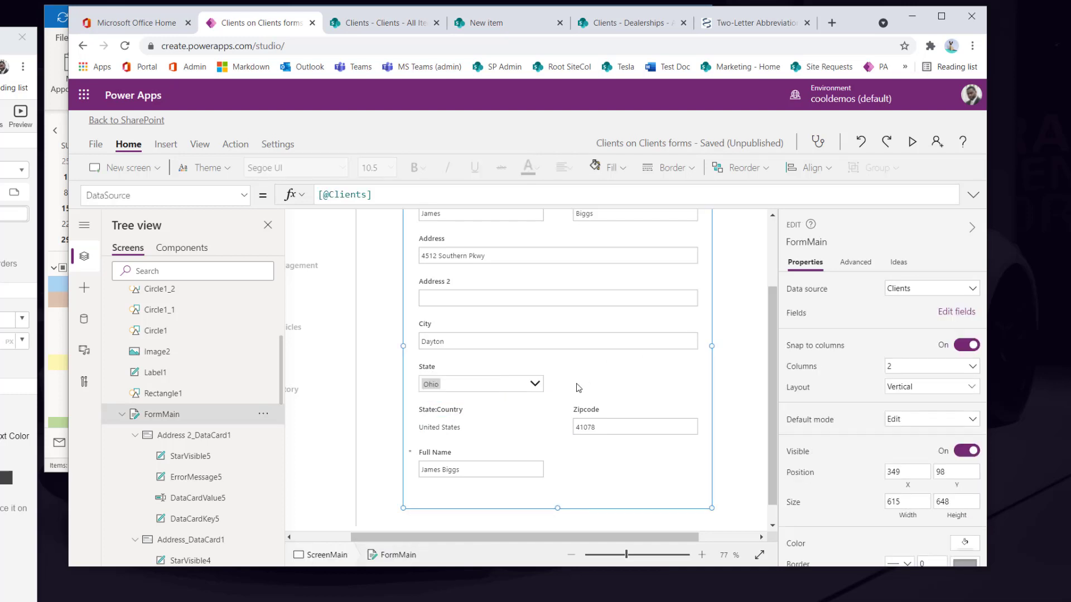
left_click(448, 425)
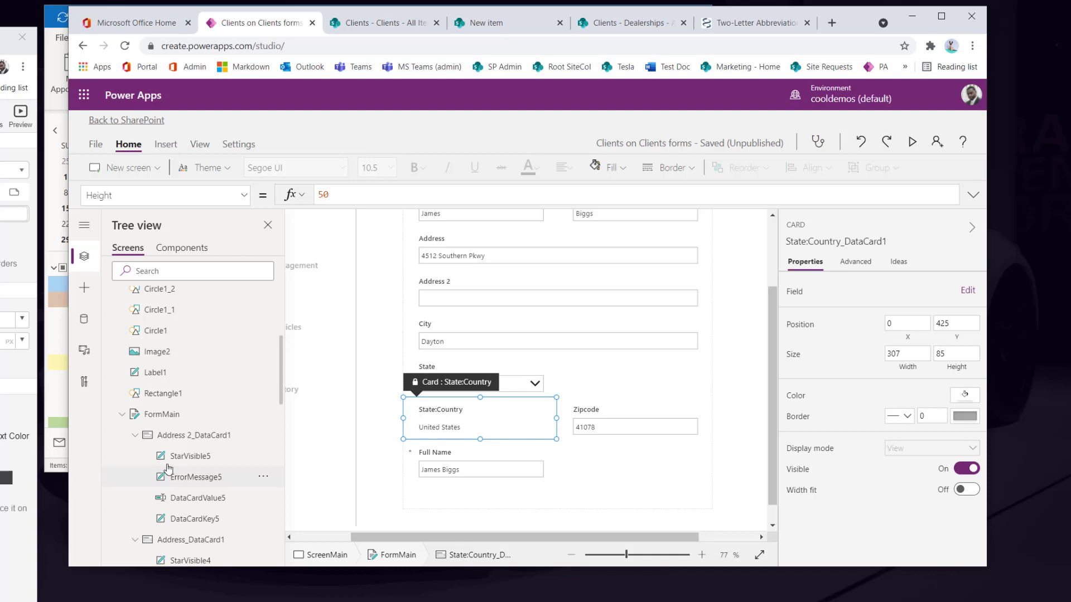
Reorder FormMain's fields so that State:Country comes directly before State, and close the field list.
left_click(159, 414)
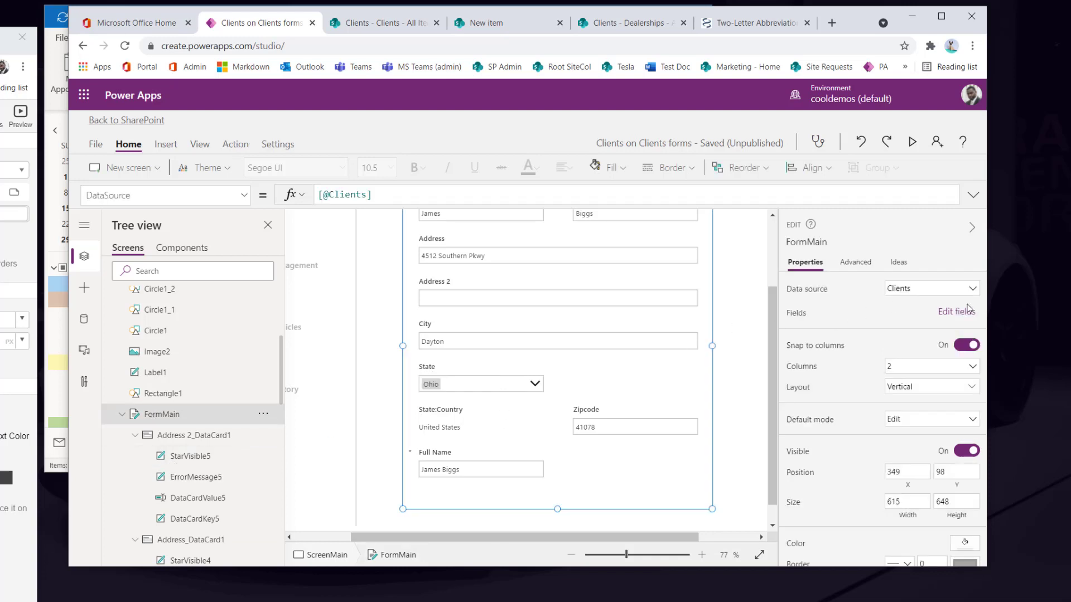
left_click(968, 313)
left_click_drag(695, 450, 641, 416)
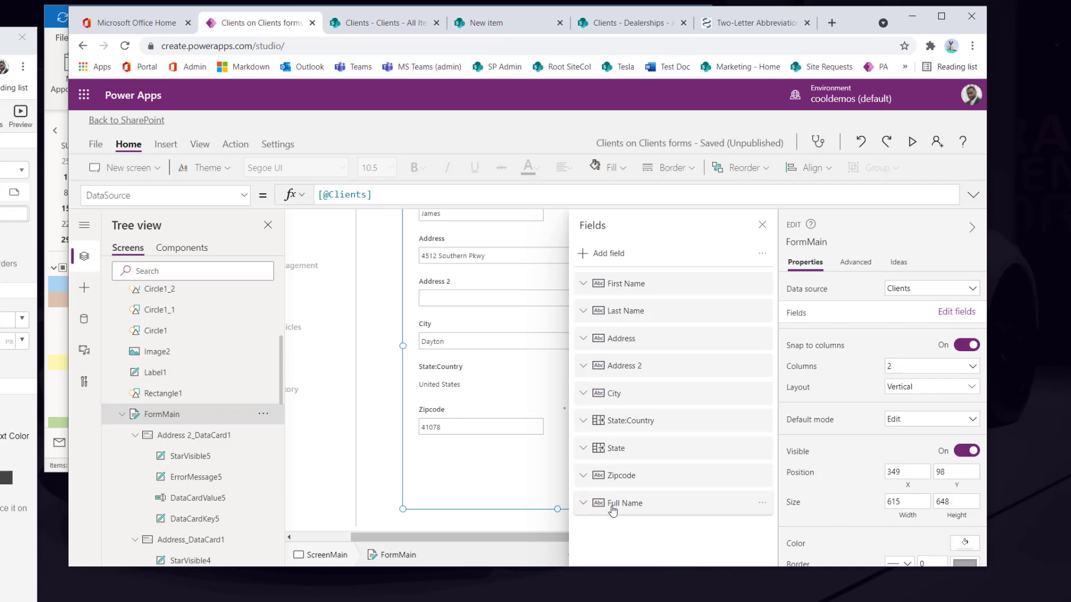
left_click(761, 224)
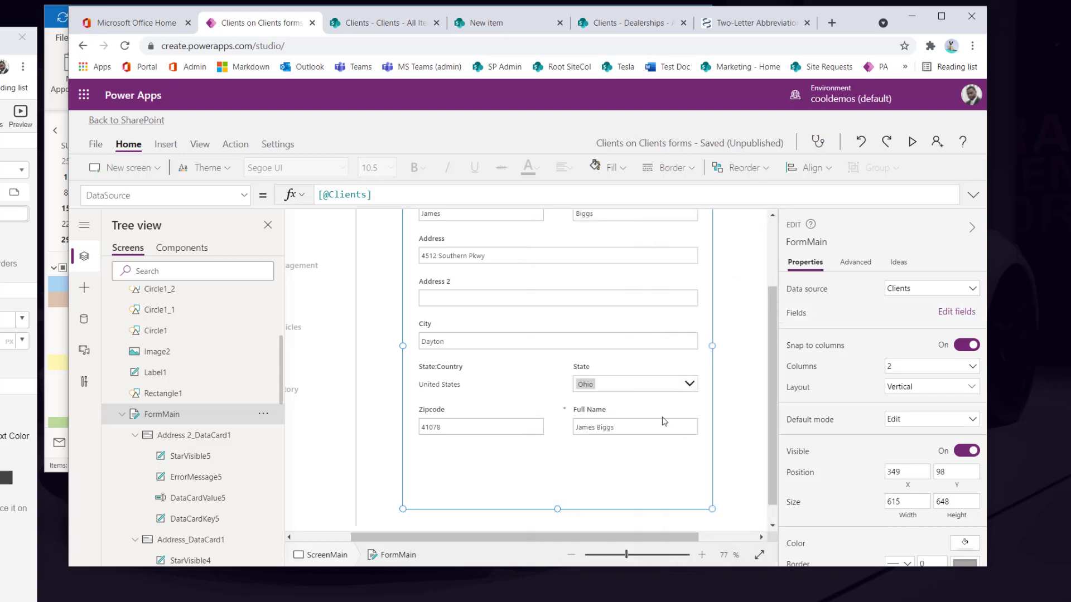
scroll(636, 391, "up", 2)
scroll(633, 398, "down", 1)
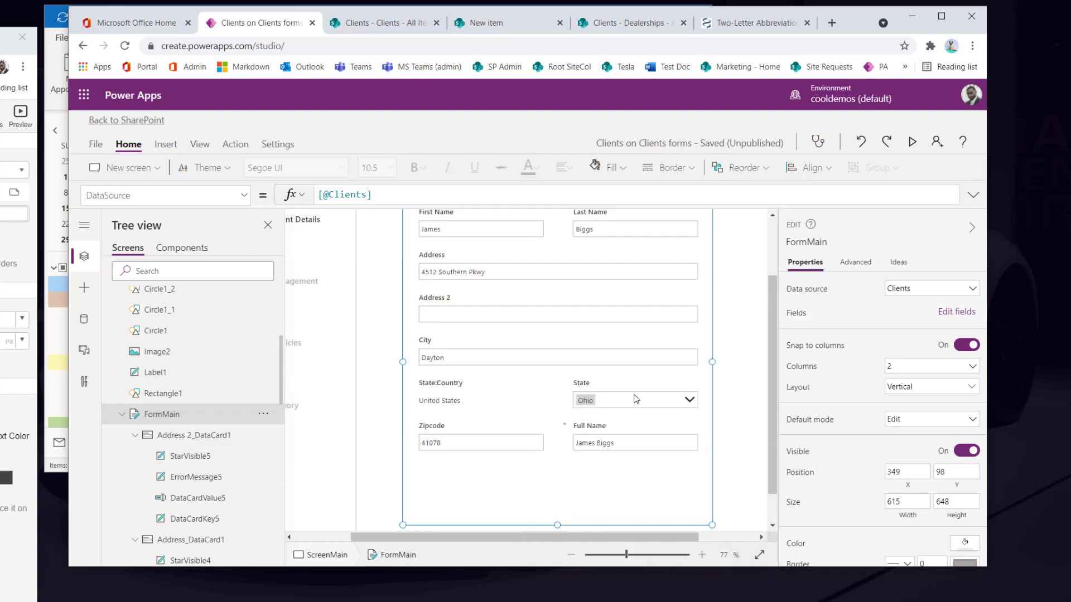
Unlock the State:Country card and set its DisplayName property to "Country".
left_click(450, 401)
left_click(450, 402)
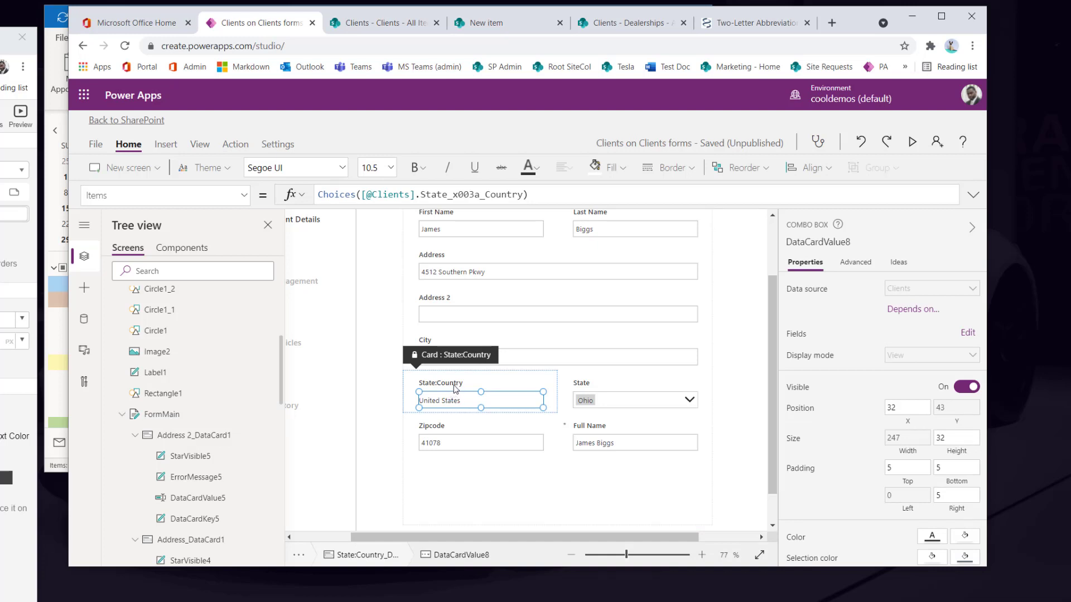
left_click(453, 383)
left_click(388, 427)
left_click(443, 402)
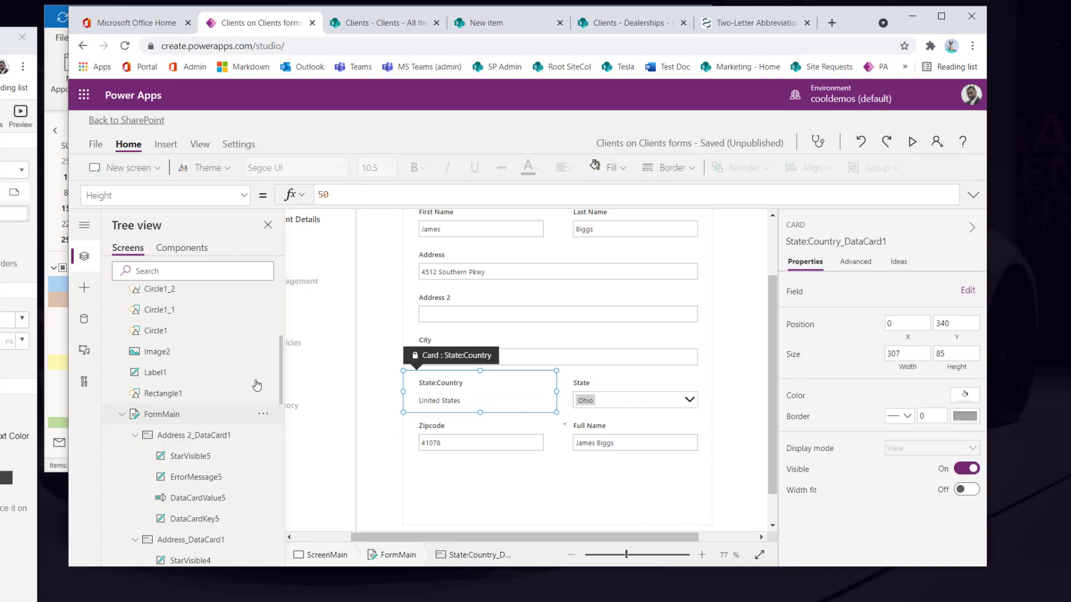
left_click(243, 195)
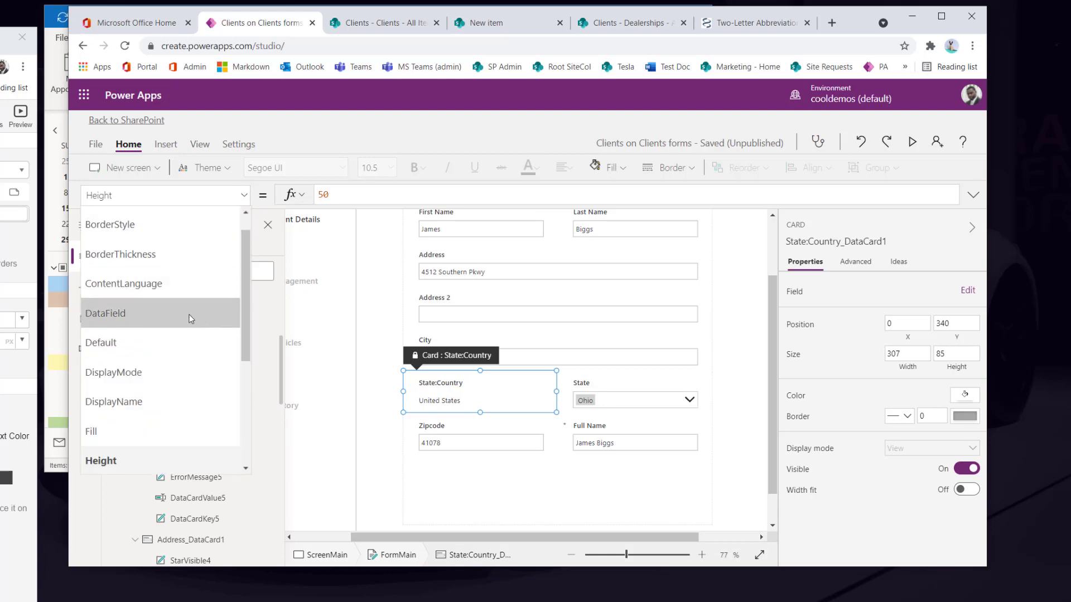
left_click(157, 402)
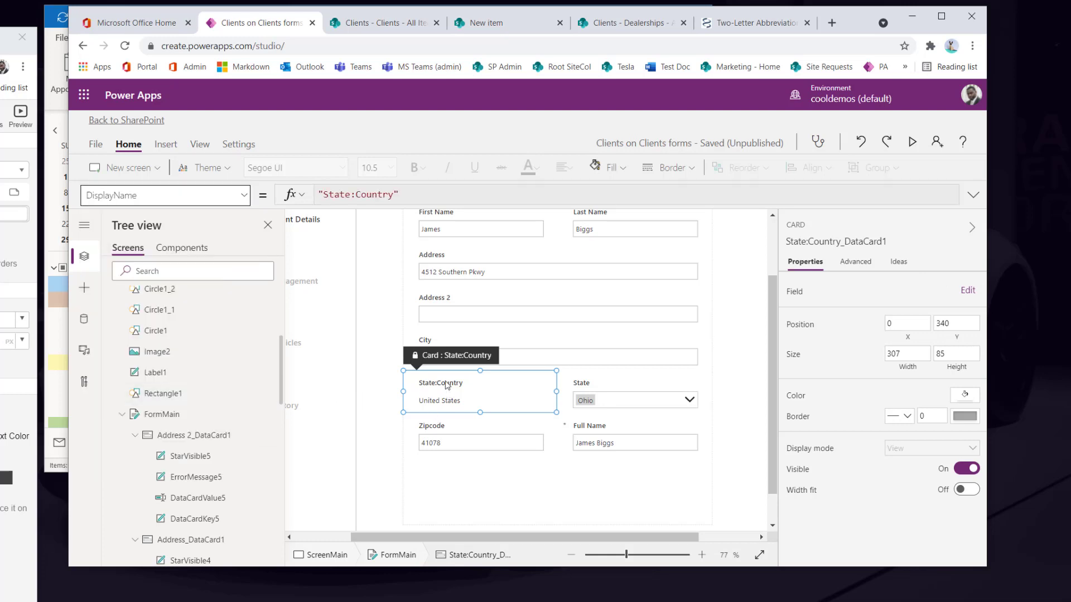
left_click(855, 262)
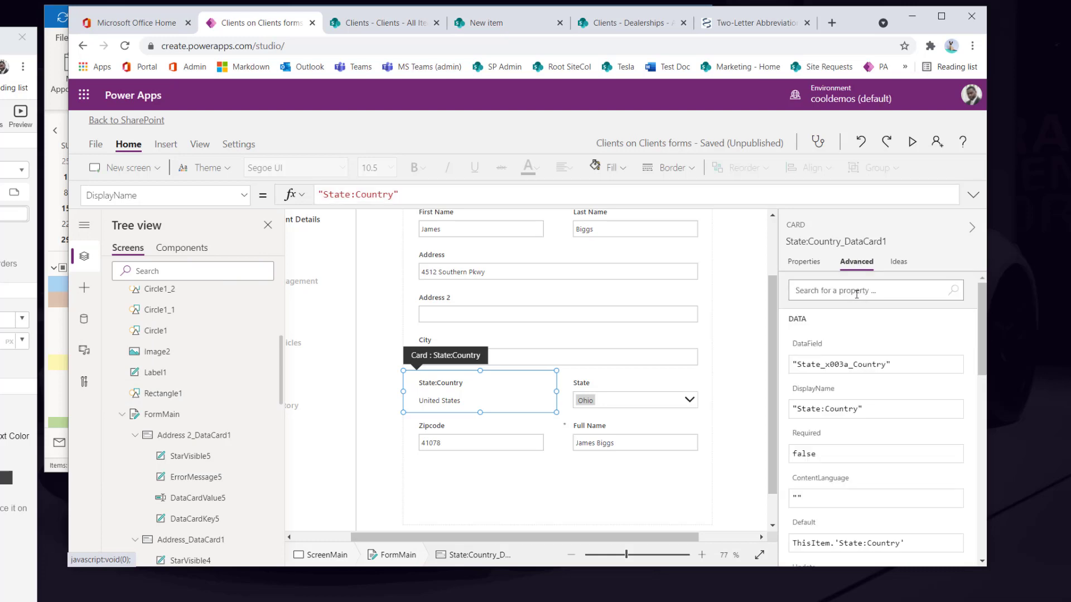
left_click(859, 416)
left_click_drag(826, 409, 796, 410)
key("BackSpace")
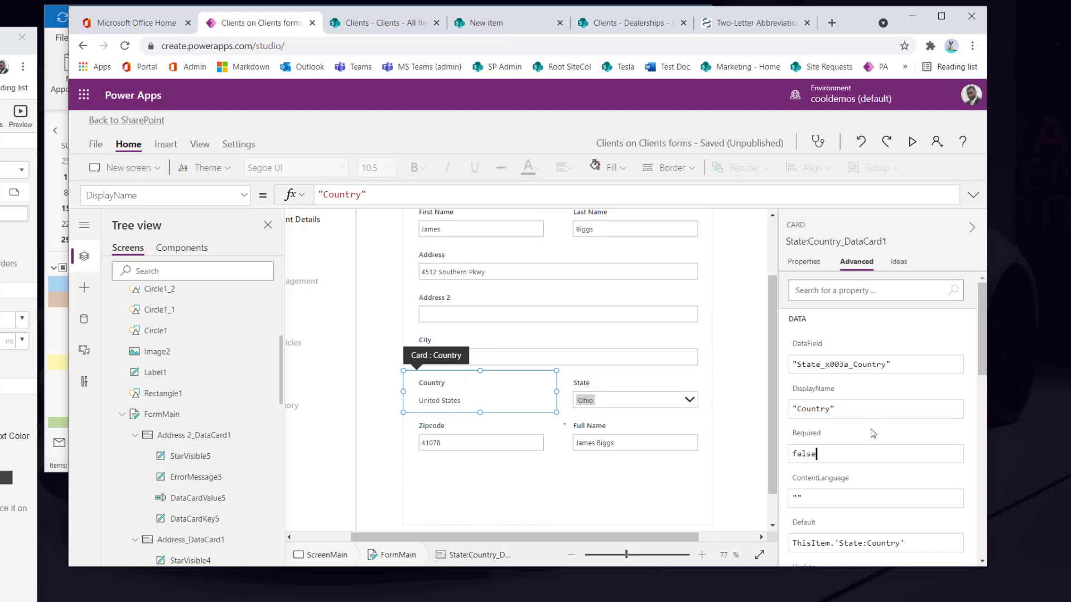
Examine the Visible property of the value combo box inside the Country card.
left_click(448, 402)
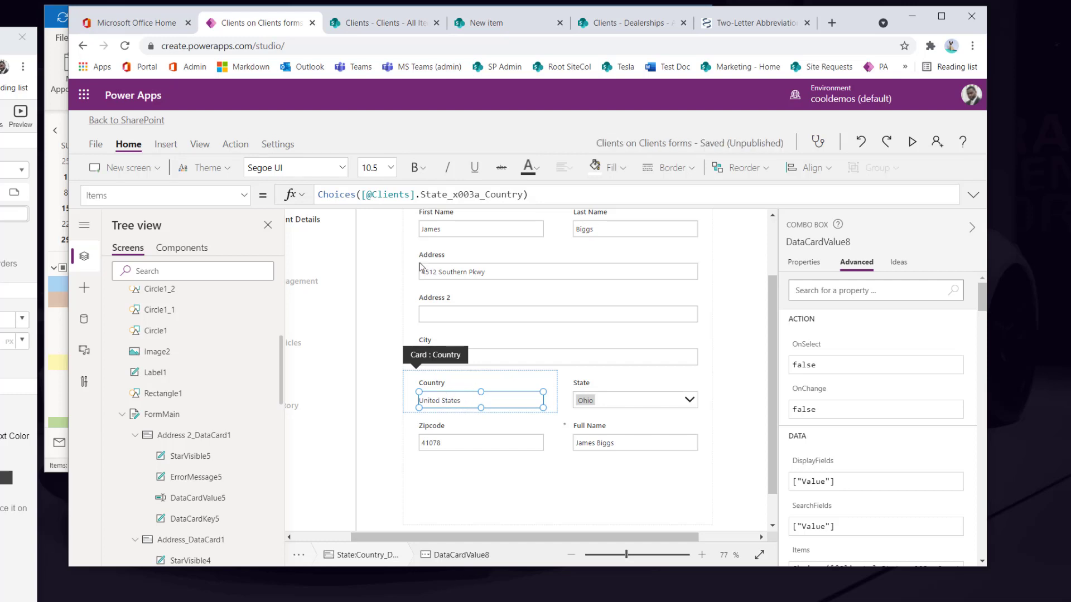
left_click(244, 195)
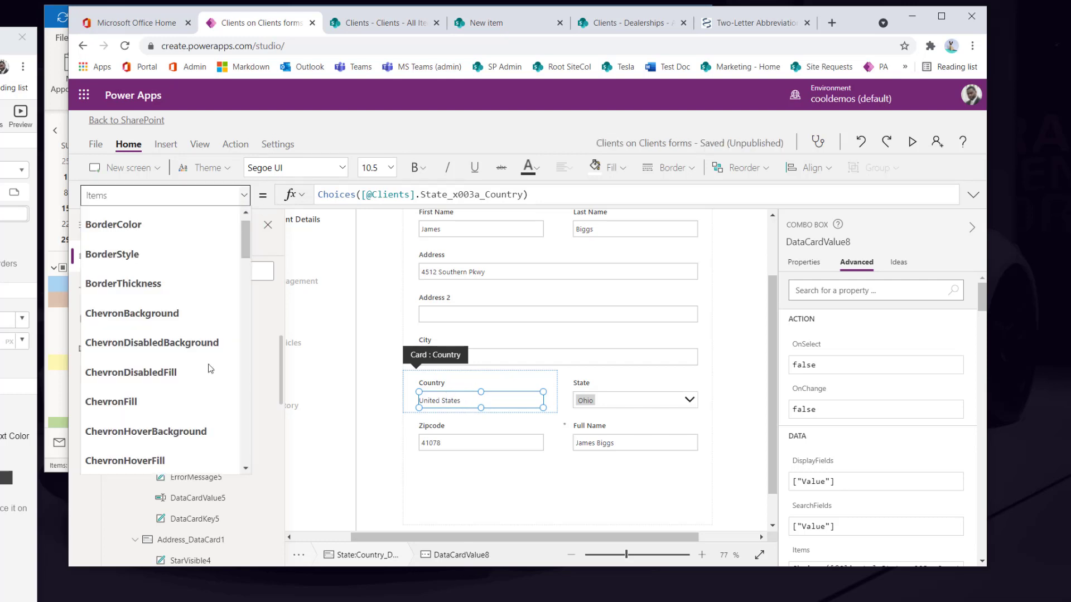
left_click_drag(243, 242, 230, 446)
left_click(131, 390)
double_click(327, 196)
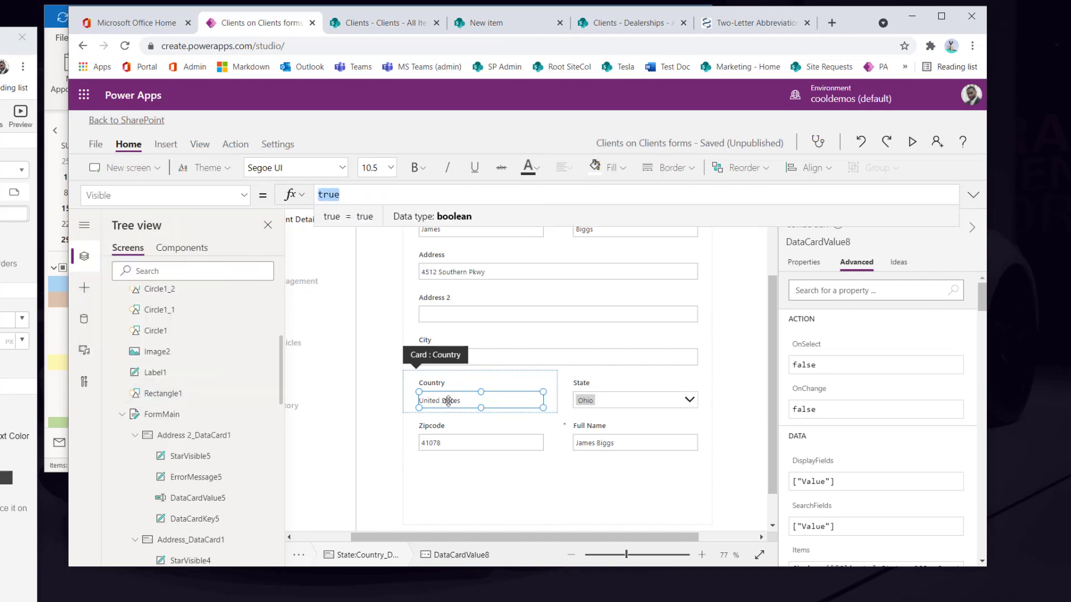
Review the form actions of SharePointIntegration in Power Apps, and switch to the first columns of the SharePoint Clients list.
scroll(252, 335, "up", 4)
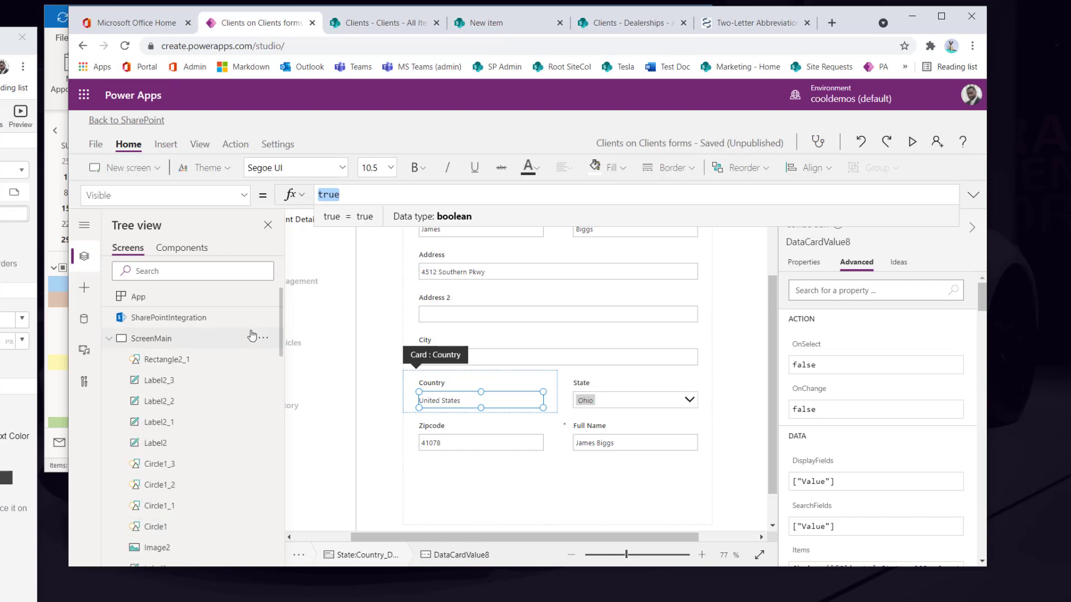
left_click(192, 322)
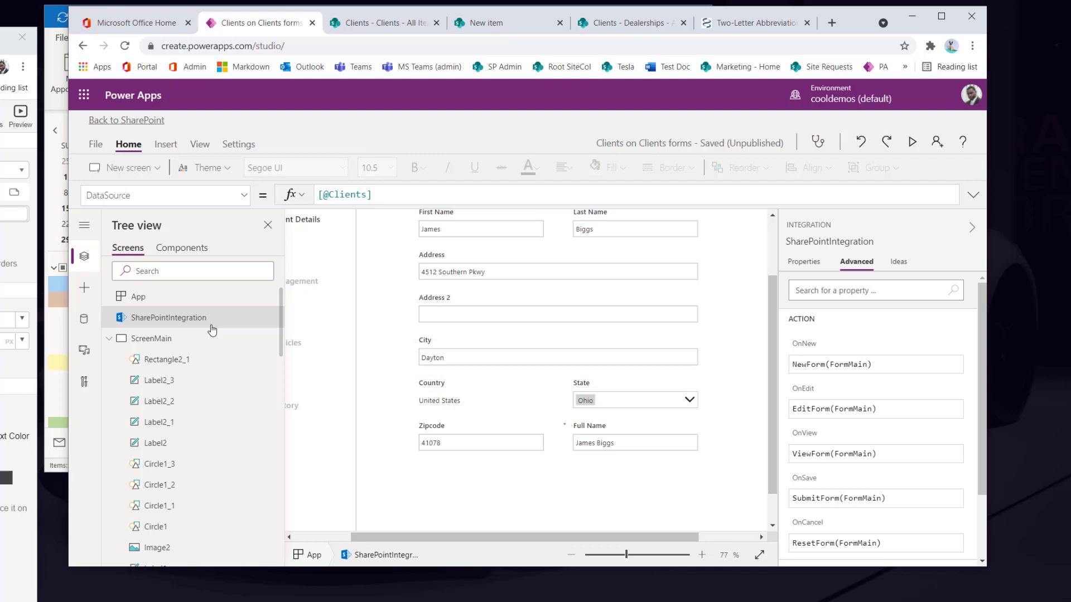
left_click(410, 24)
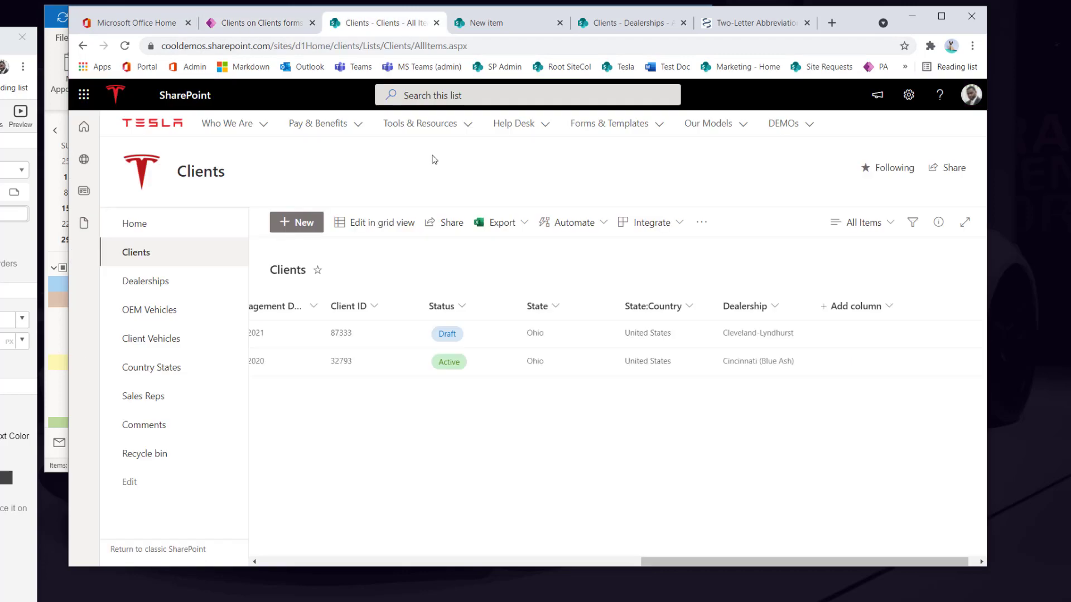
left_click(317, 562)
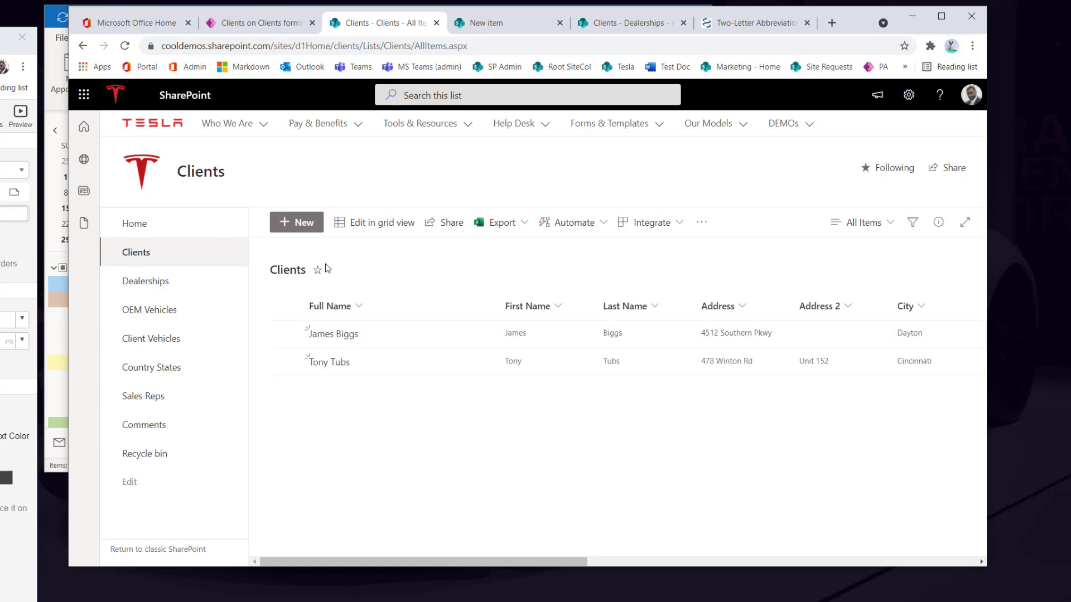
Examine the Clients list's new-item form and the first client's view and edit forms, closing each form after viewing.
left_click(301, 225)
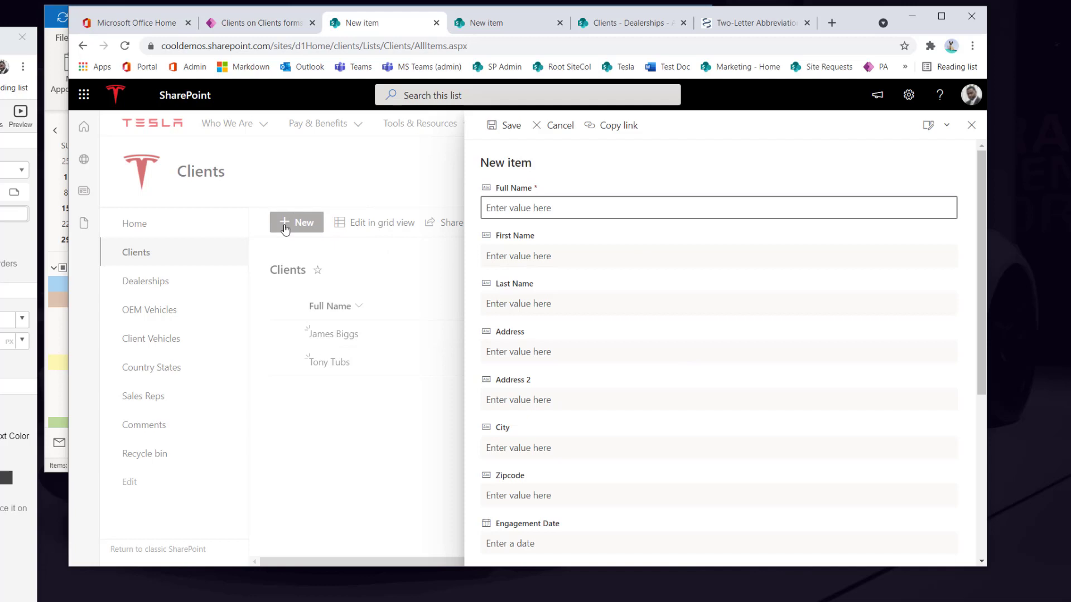
left_click(972, 126)
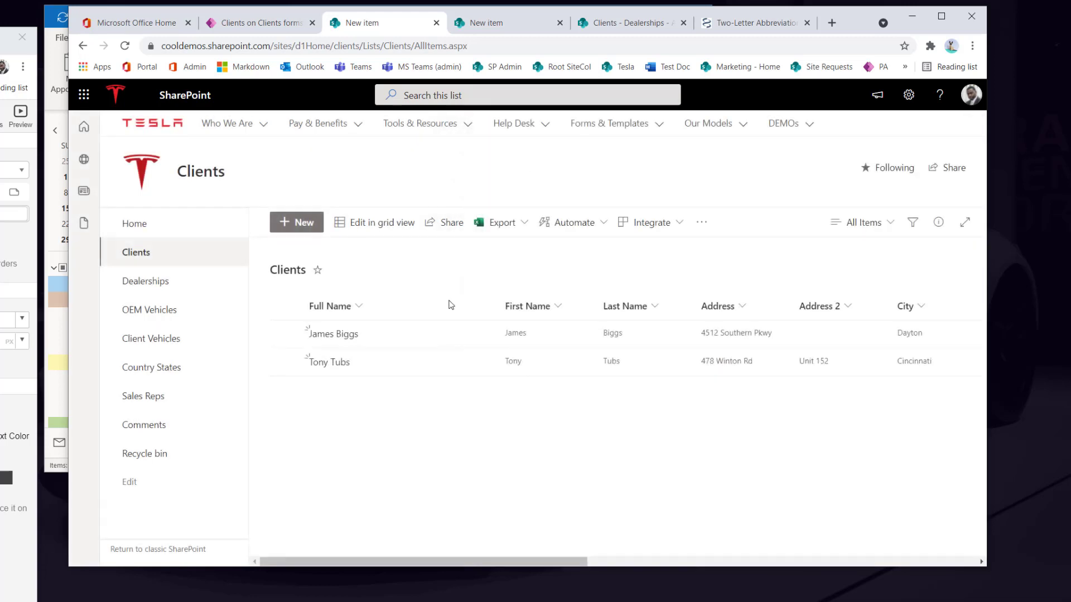
left_click(339, 335)
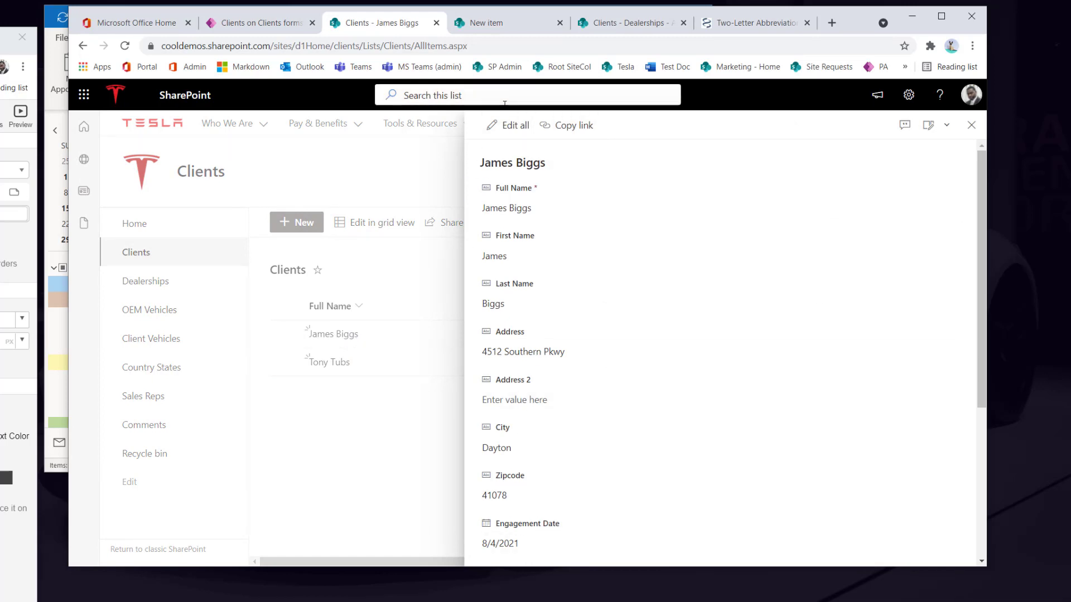
left_click(508, 125)
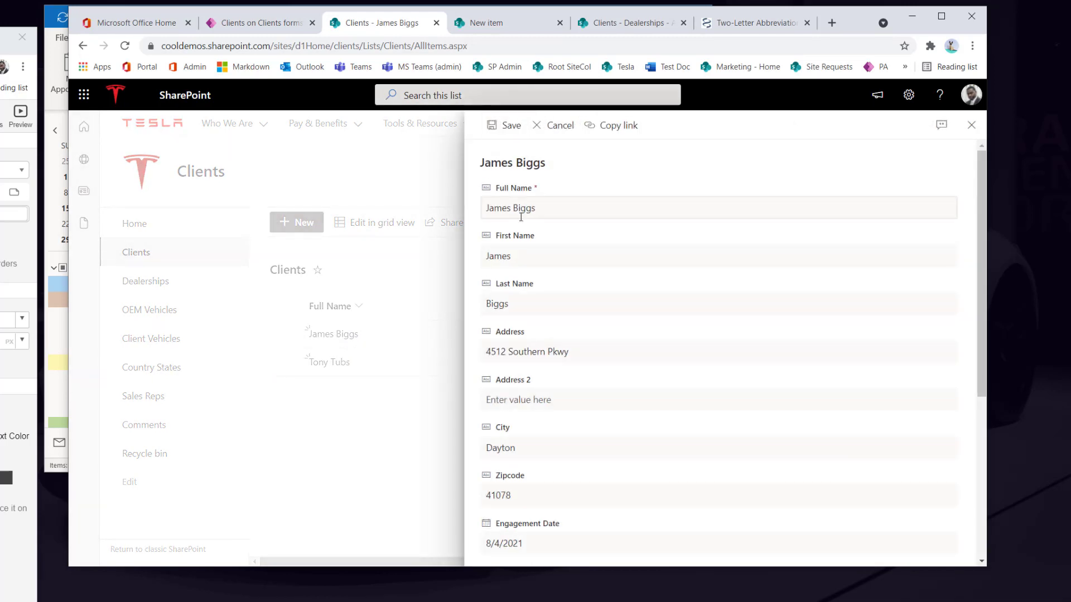
left_click(971, 125)
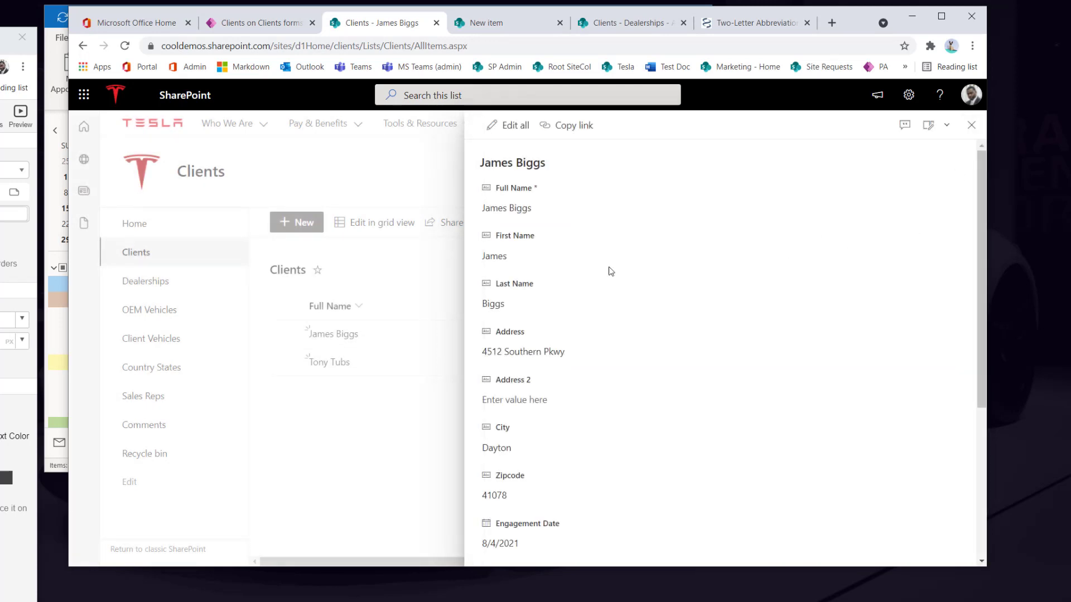
left_click(971, 125)
Compare SharePointIntegration's properties in Power Apps with the first client's view and edit forms in the SharePoint Clients list.
left_click(264, 20)
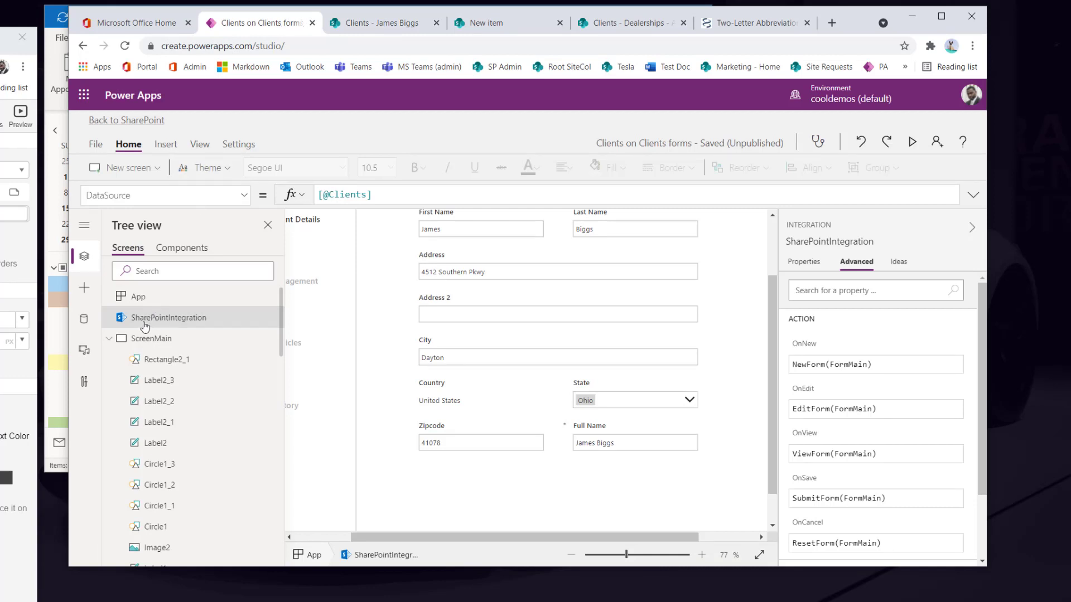
left_click(244, 195)
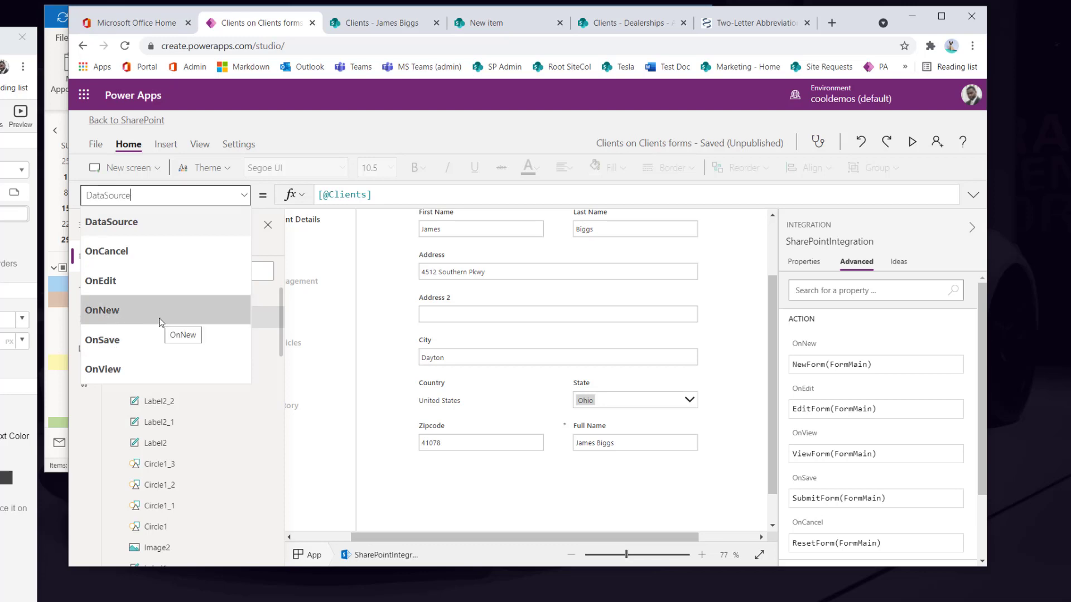
left_click(368, 23)
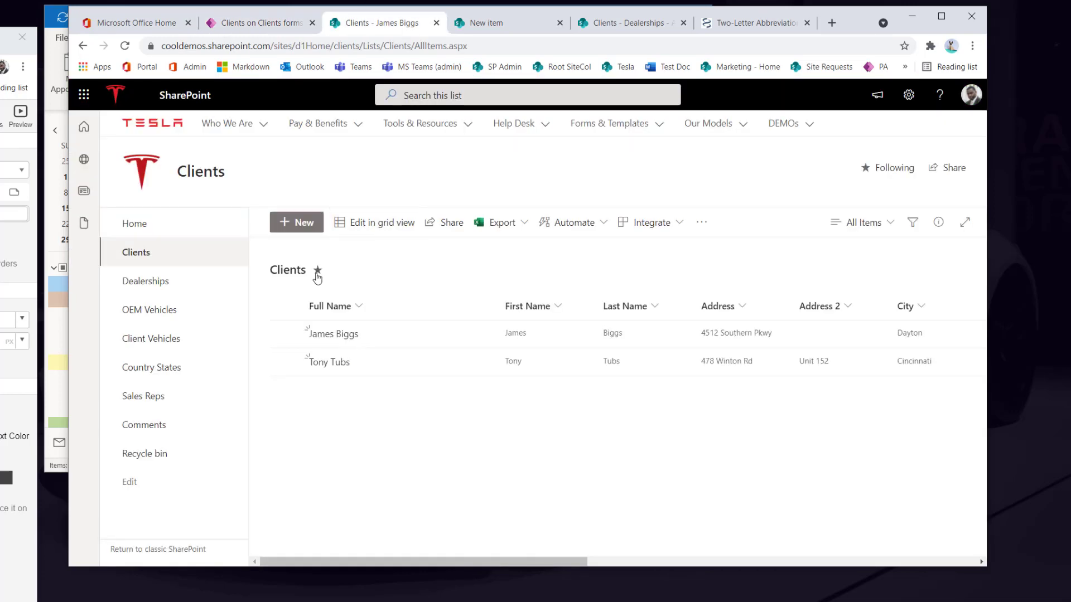
left_click(321, 339)
left_click(329, 335)
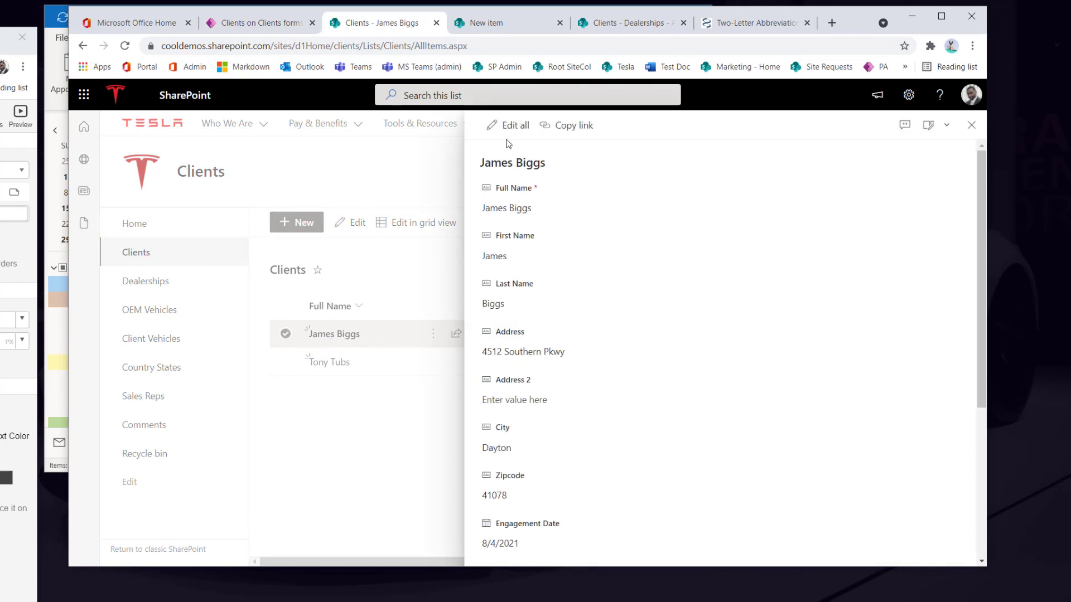
left_click(510, 134)
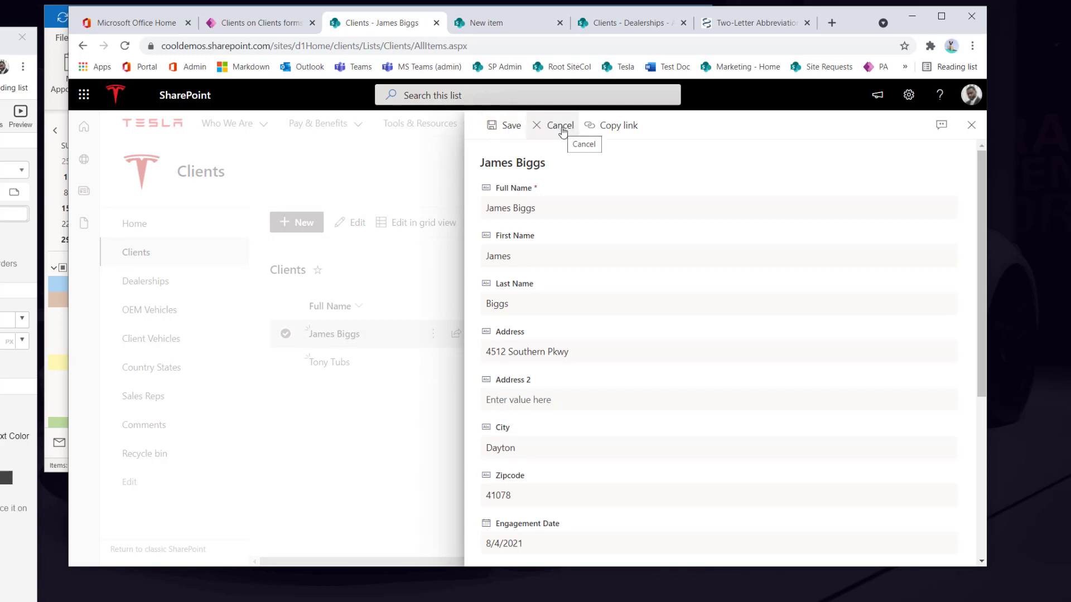
Switch to Power Apps and review SharePointIntegration's OnNew, OnEdit and OnView formulas.
left_click(260, 24)
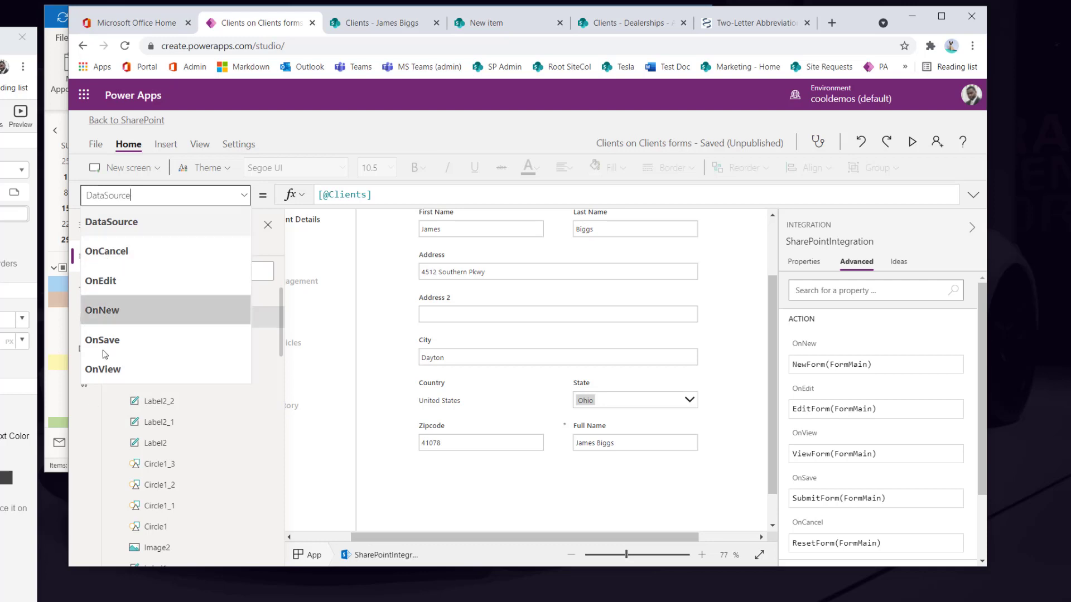
left_click(104, 310)
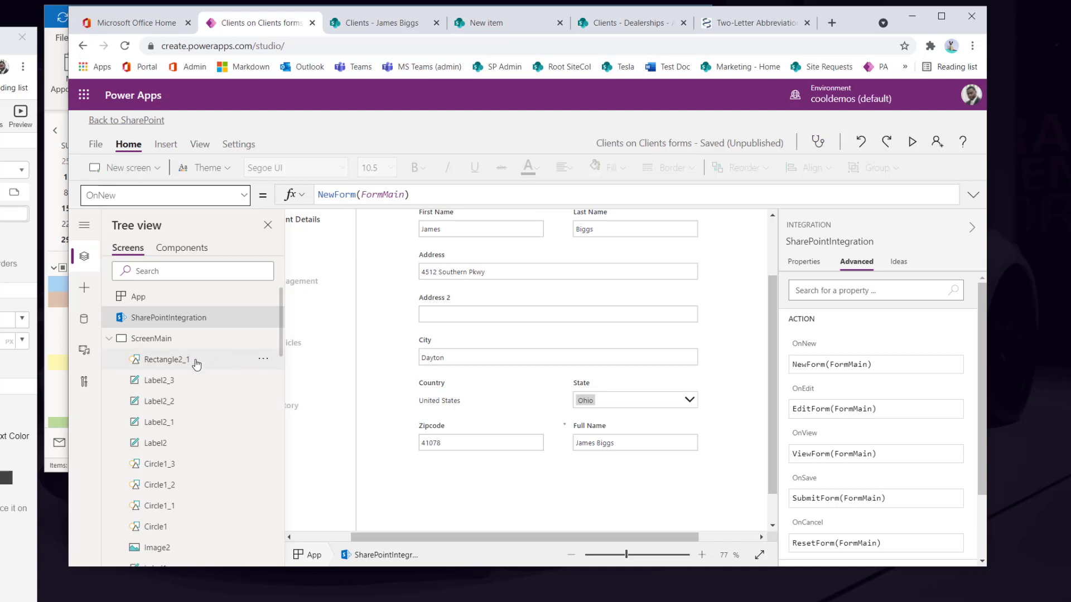
scroll(165, 372, "down", 5)
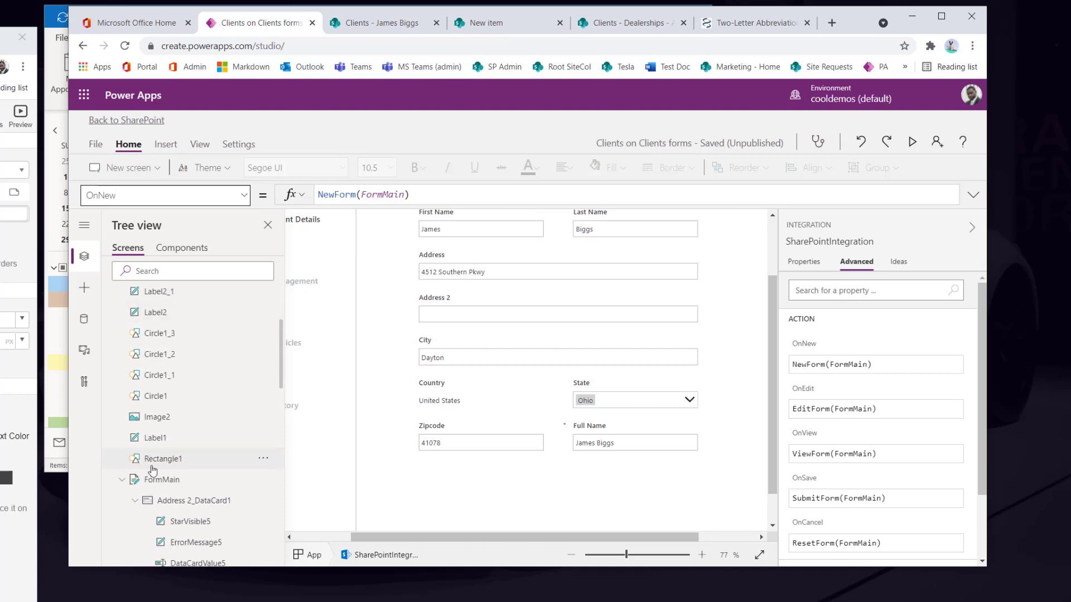
scroll(186, 391, "up", 5)
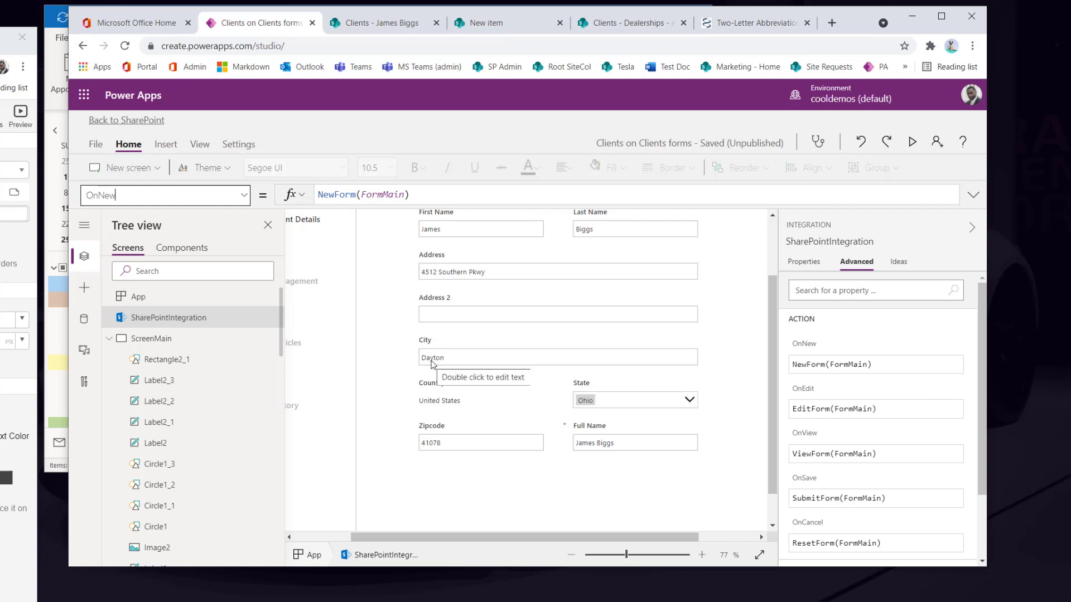
left_click(244, 195)
left_click(131, 280)
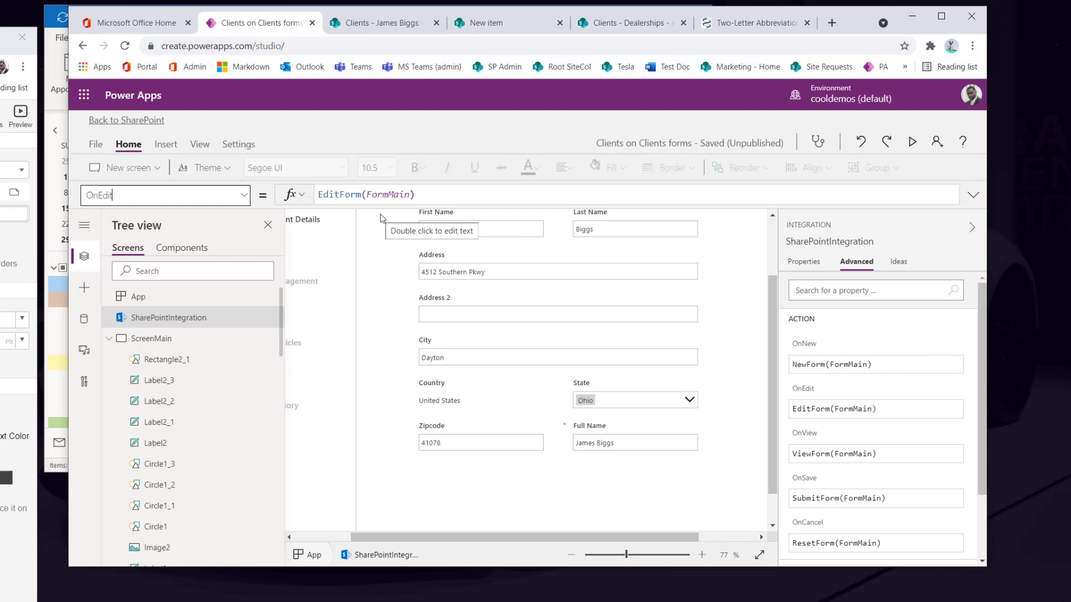
left_click(243, 194)
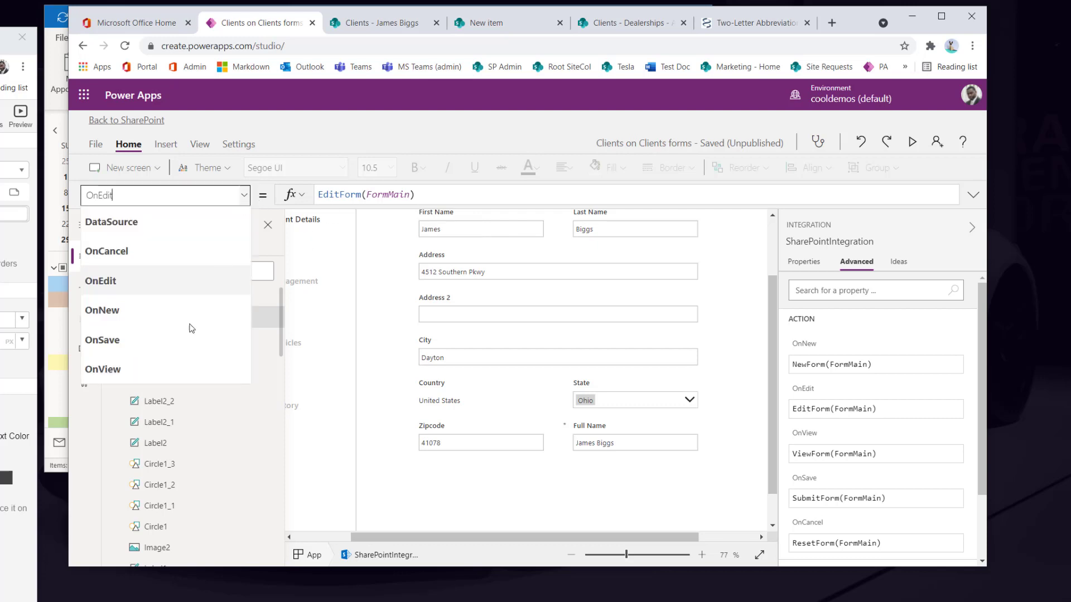
left_click(139, 366)
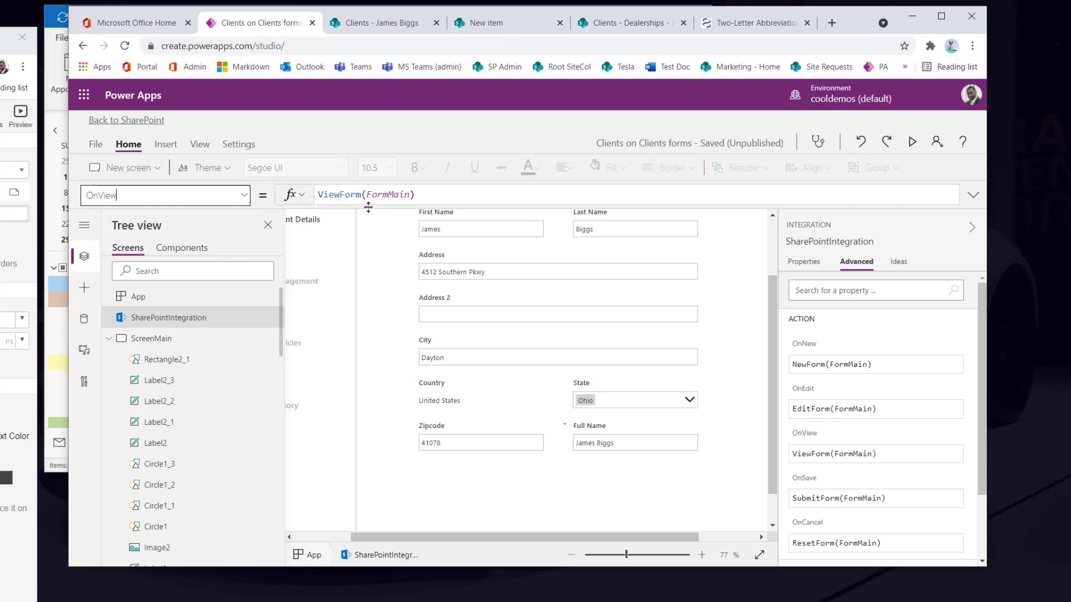
Extend SharePointIntegration's OnNew formula to "NewForm(FormMain); Set(varFormMode, FormMode.New);".
left_click(244, 196)
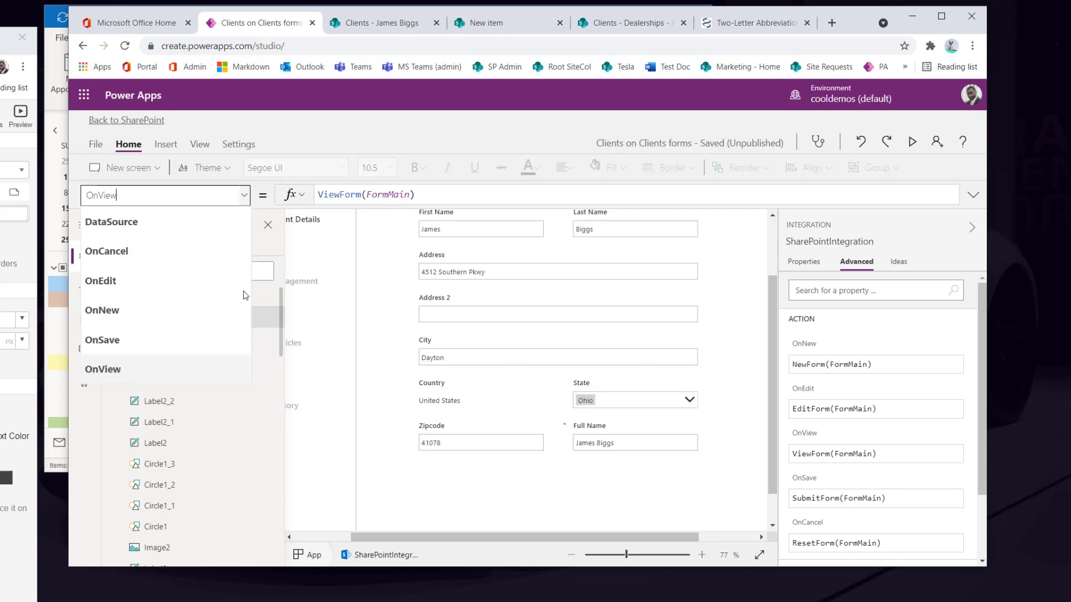
left_click(222, 313)
left_click(430, 192)
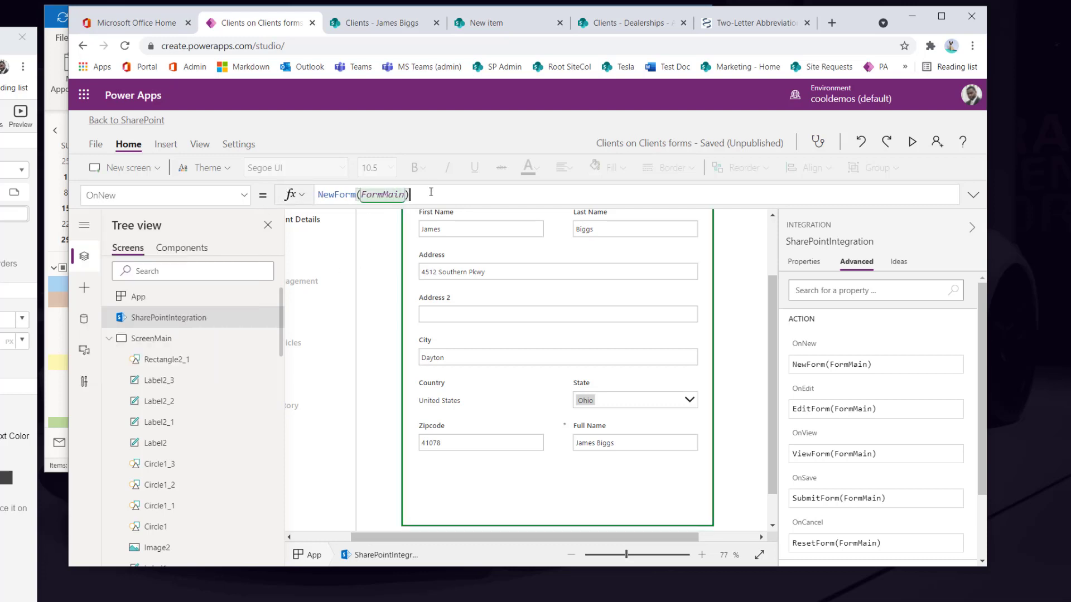
type("; Set(")
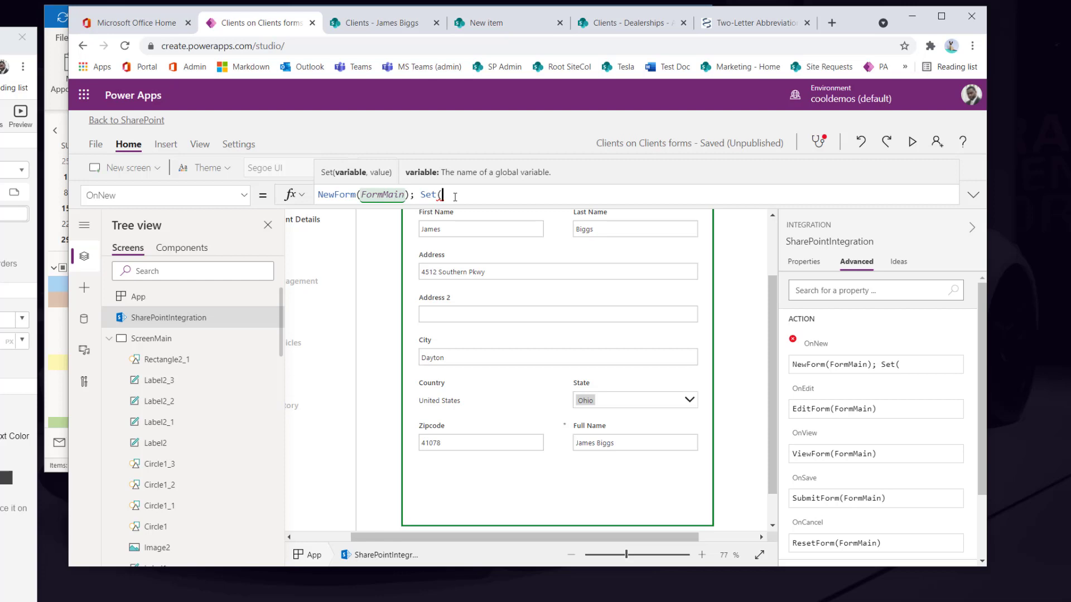
type("var")
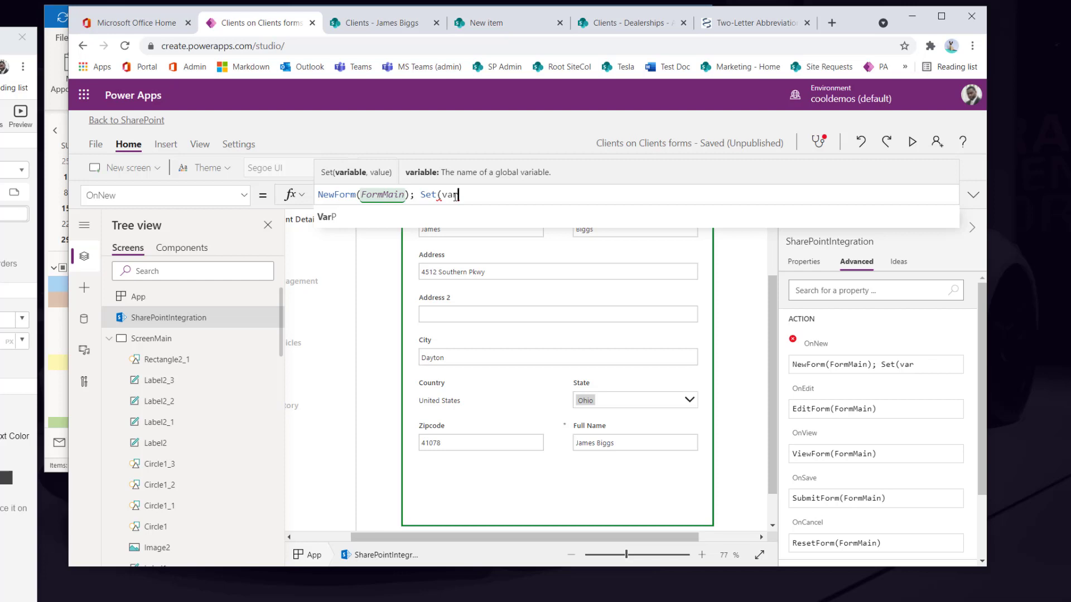
type("F")
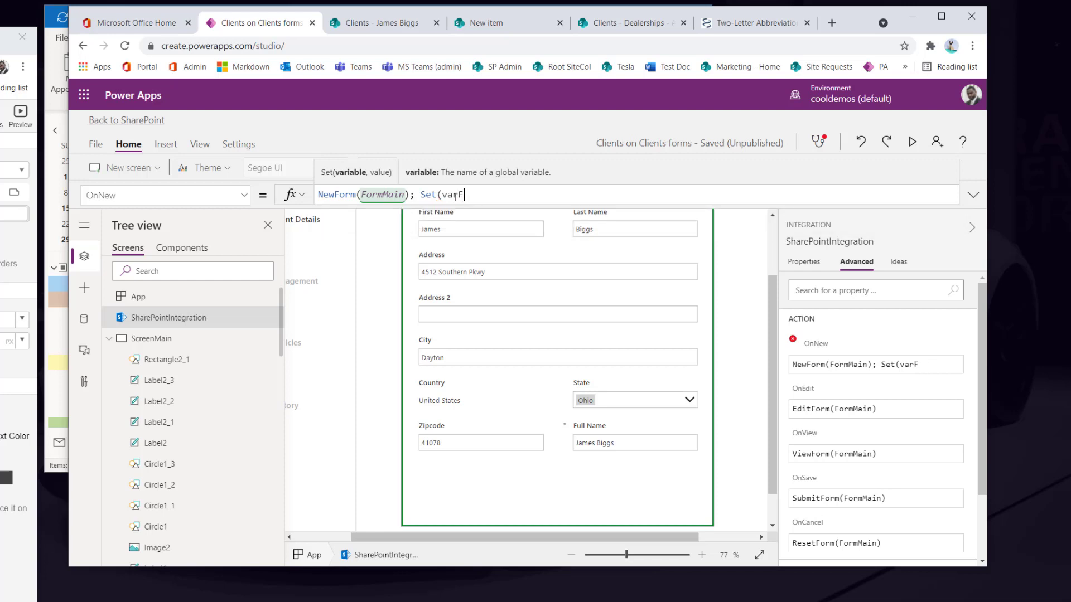
type("ormMode,")
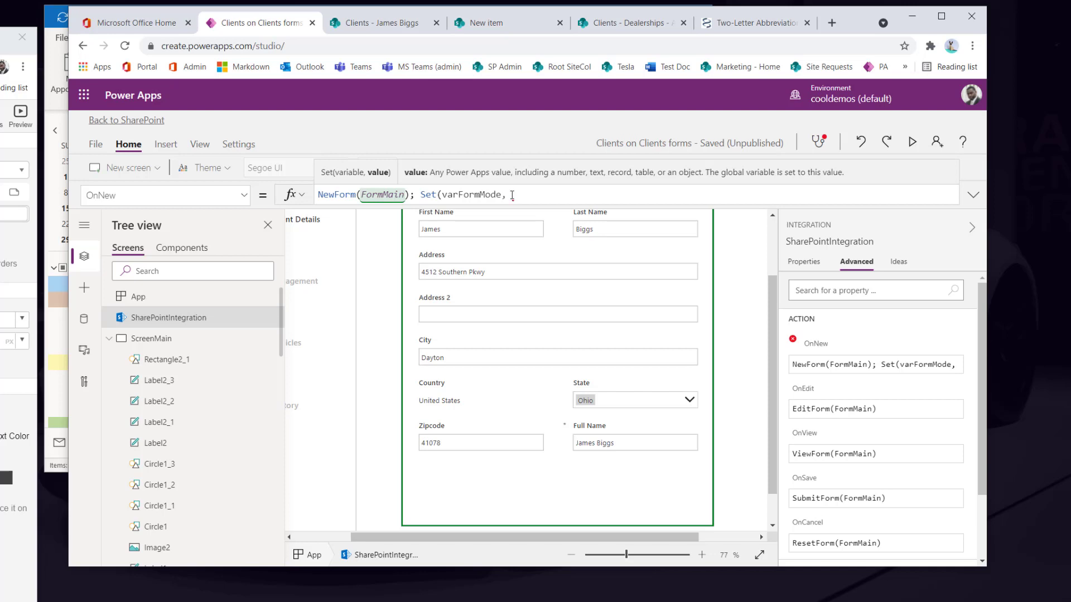
type("Form")
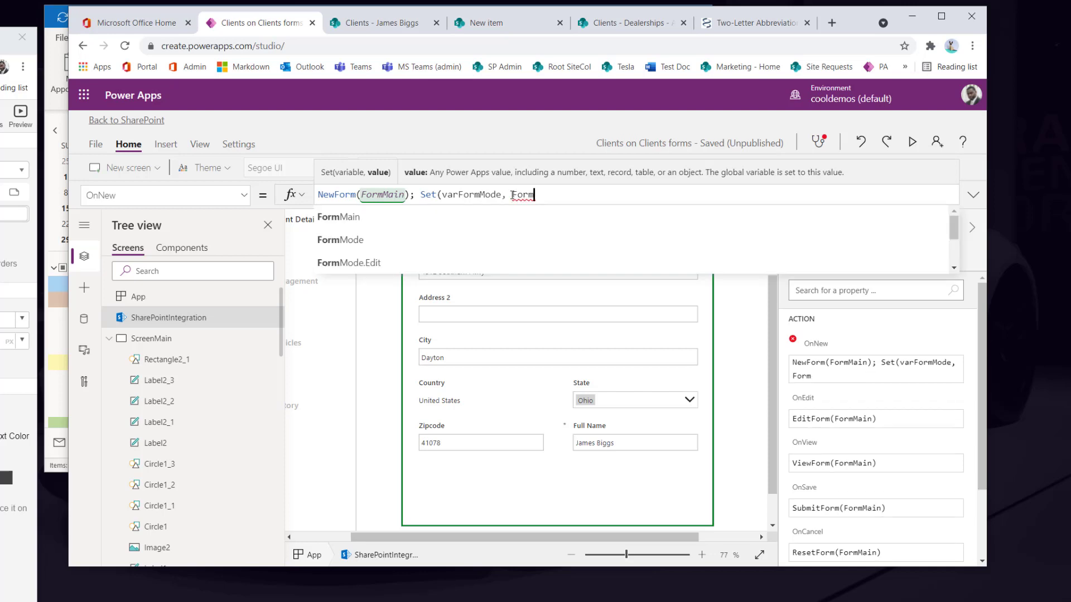
left_click(503, 241)
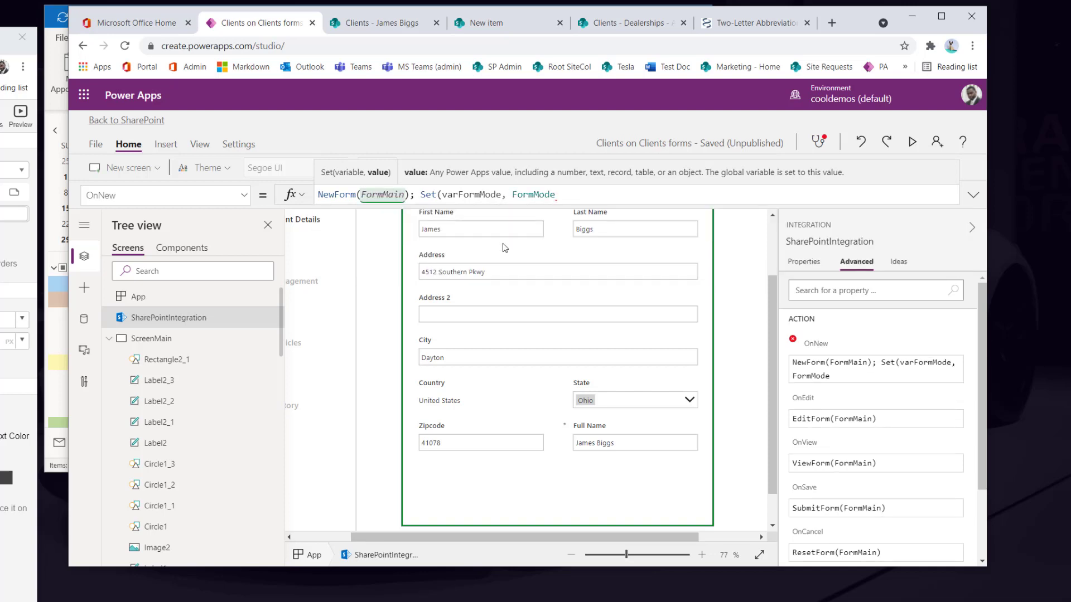
type(".")
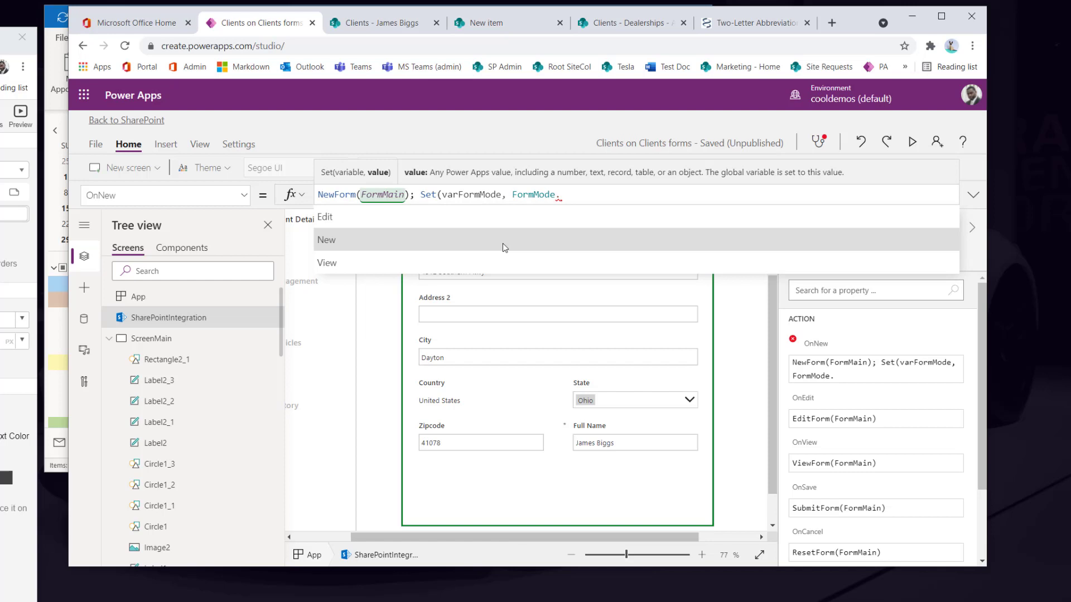
left_click(503, 243)
type(")")
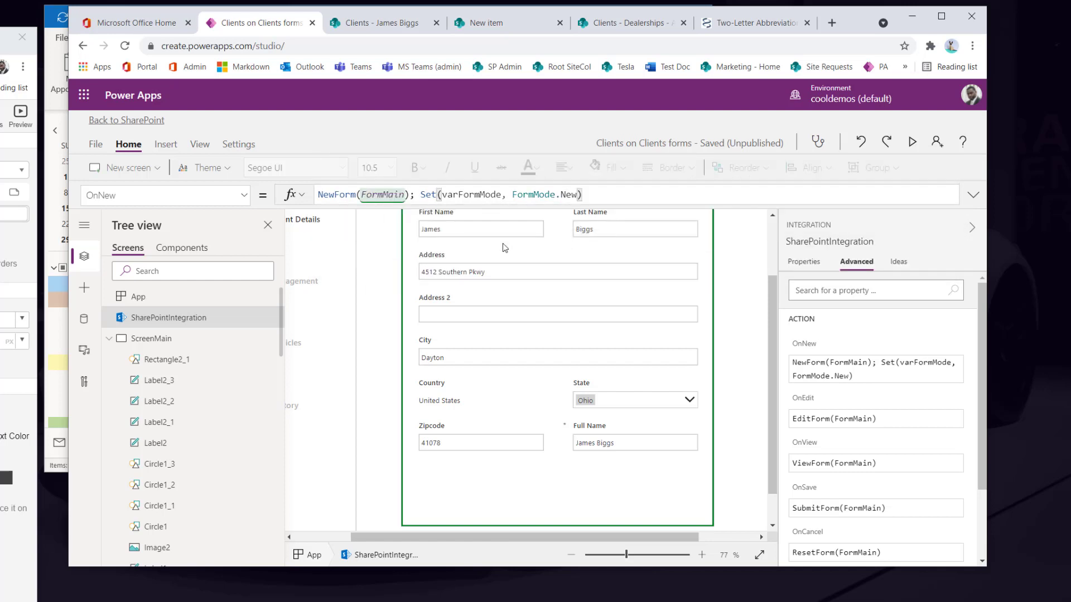
type(";")
left_click(583, 194)
left_click_drag(583, 195, 590, 195)
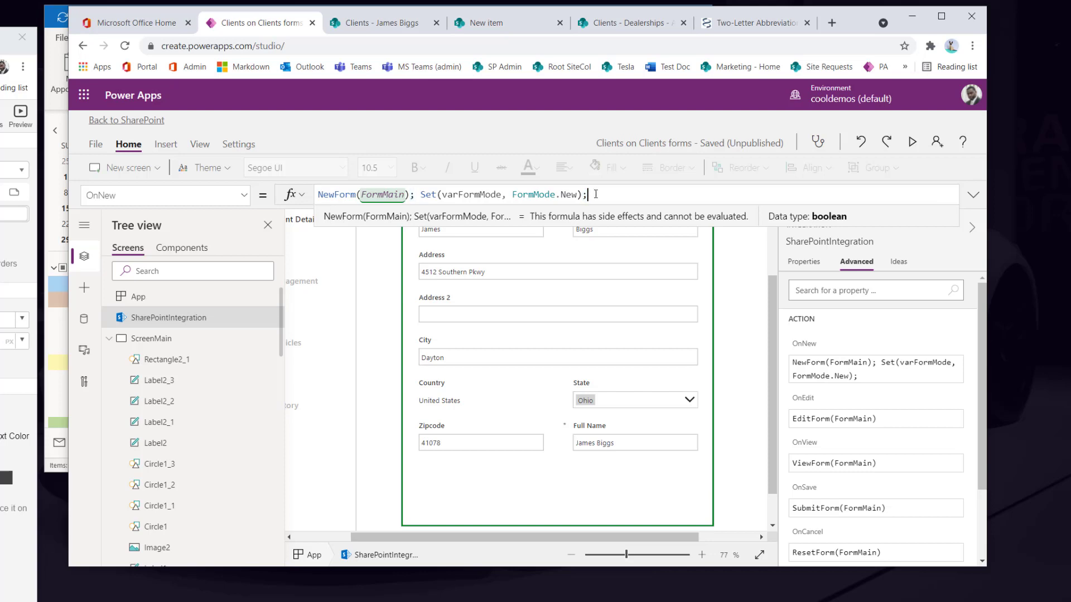
Copy the Set statement from OnNew into OnView and adapt it, giving "ViewForm(FormMain); Set(varFormMode, FormMode.View);".
left_click_drag(418, 195, 599, 190)
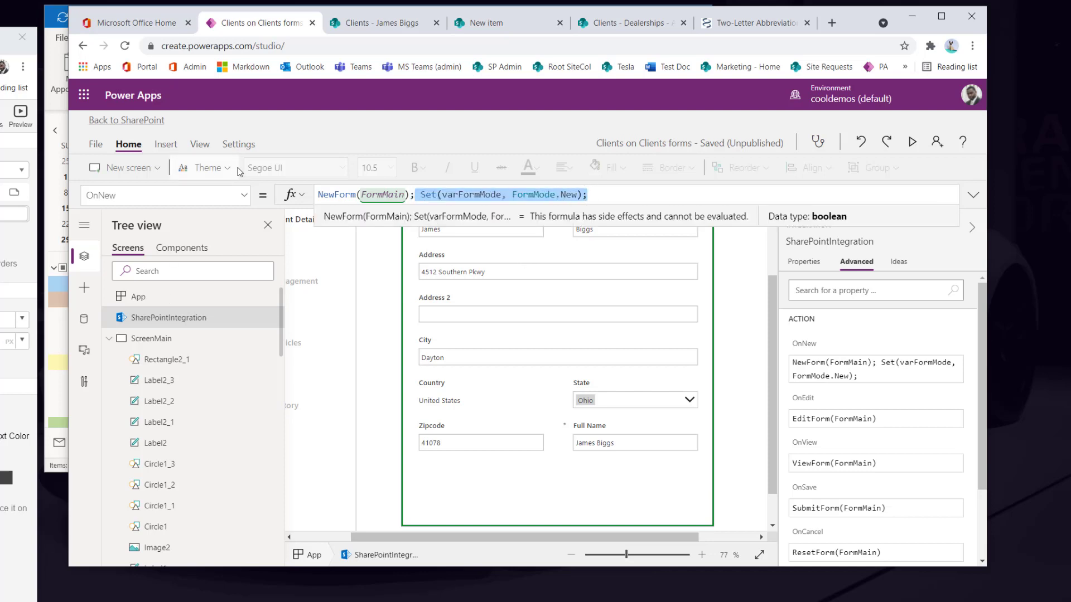
left_click(244, 195)
left_click(153, 369)
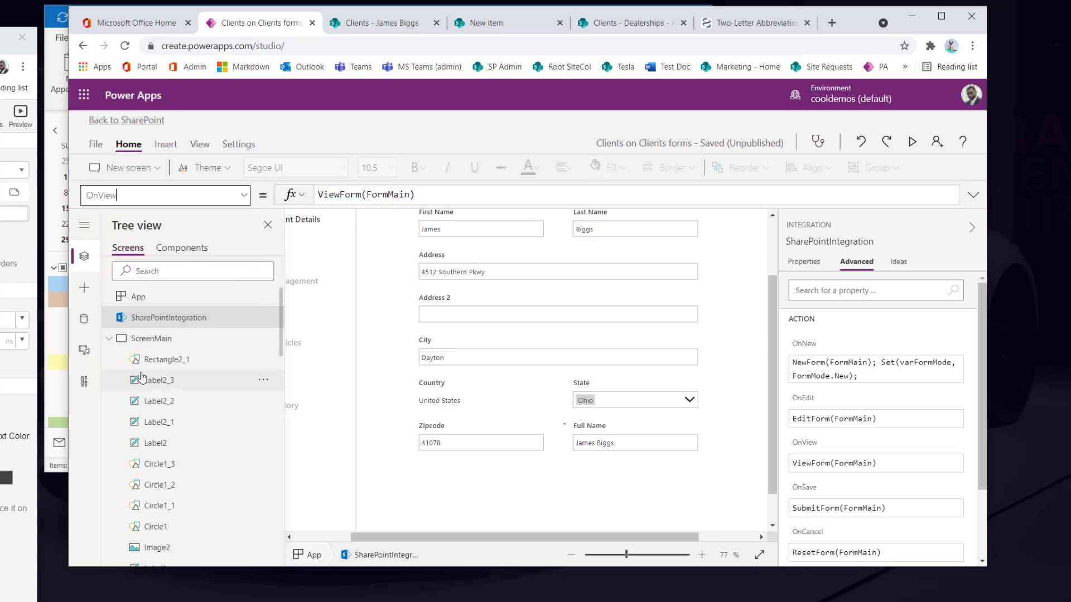
left_click(423, 191)
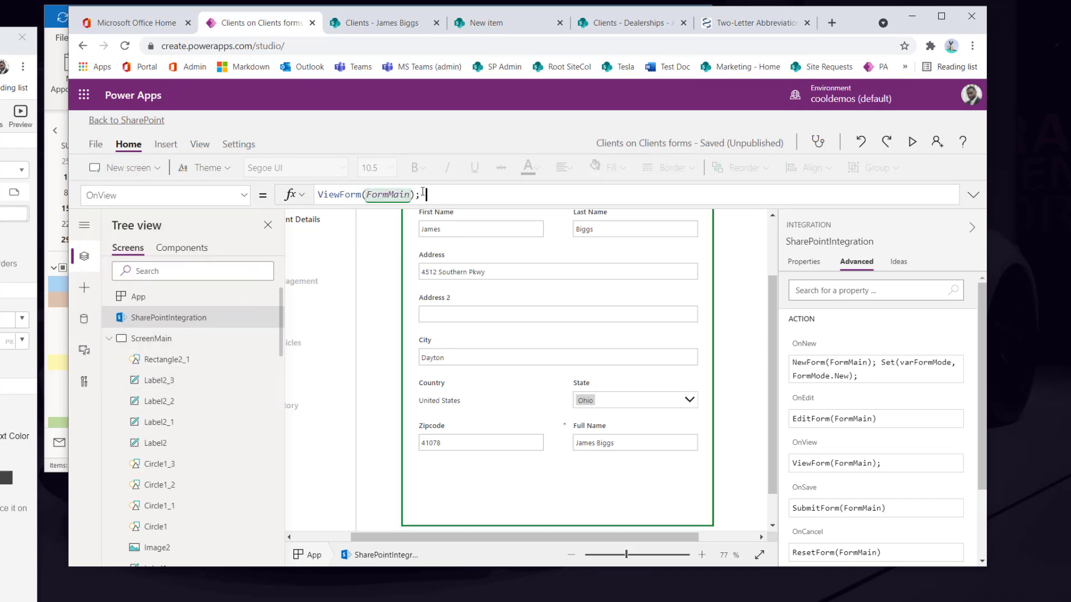
type("; Set(varFormMode, FormMode.New);")
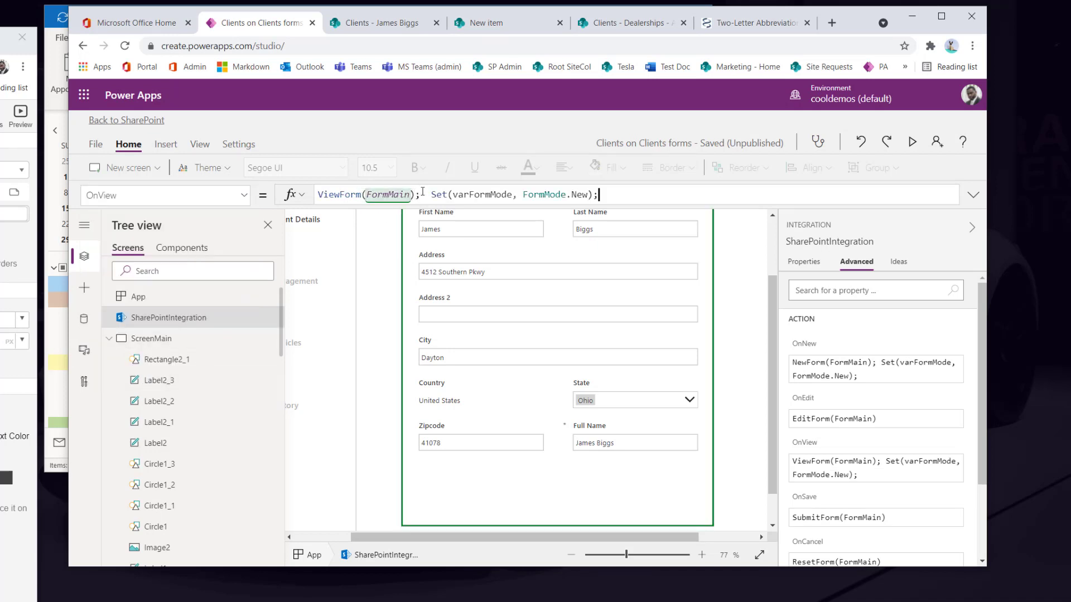
double_click(580, 194)
key("BackSpace")
key("BackSpace")
type(",")
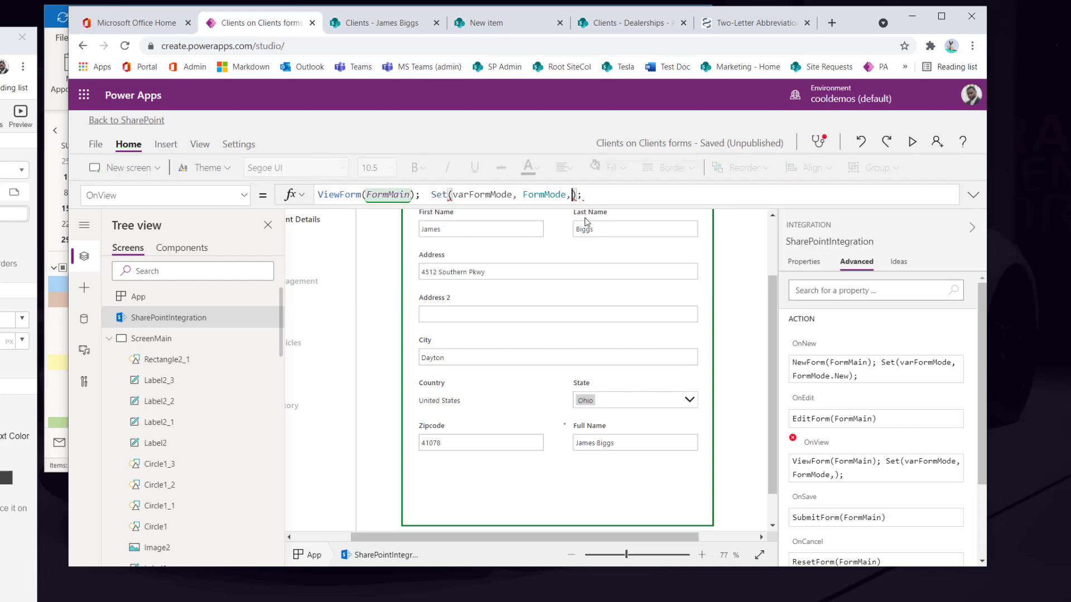
type(".View")
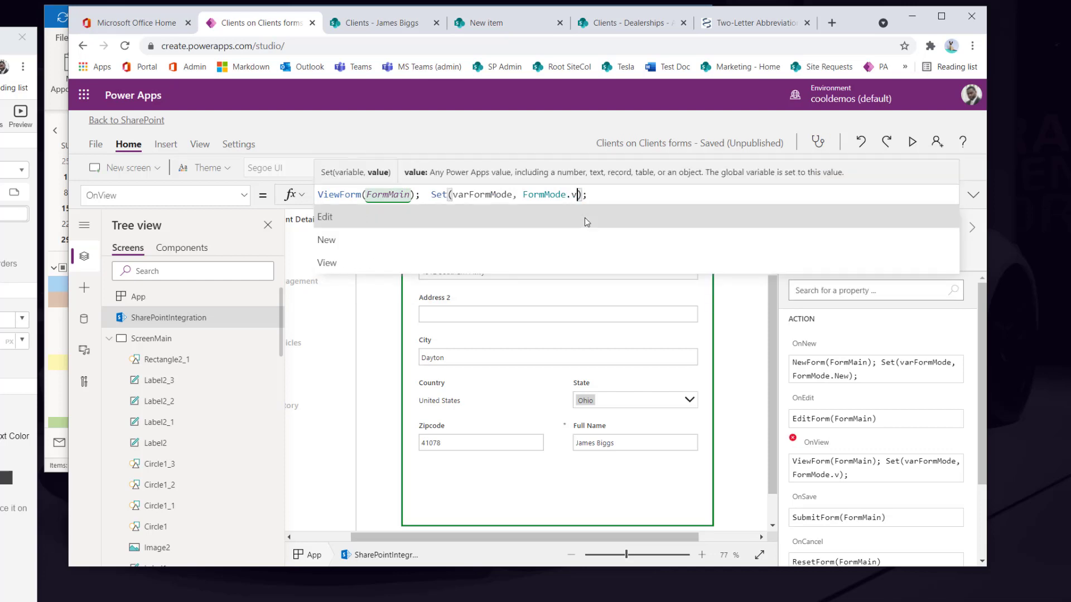
Extend SharePointIntegration's OnEdit formula to "EditForm(FormMain); Set(varFormMode, FormMode.Edit);".
left_click(239, 195)
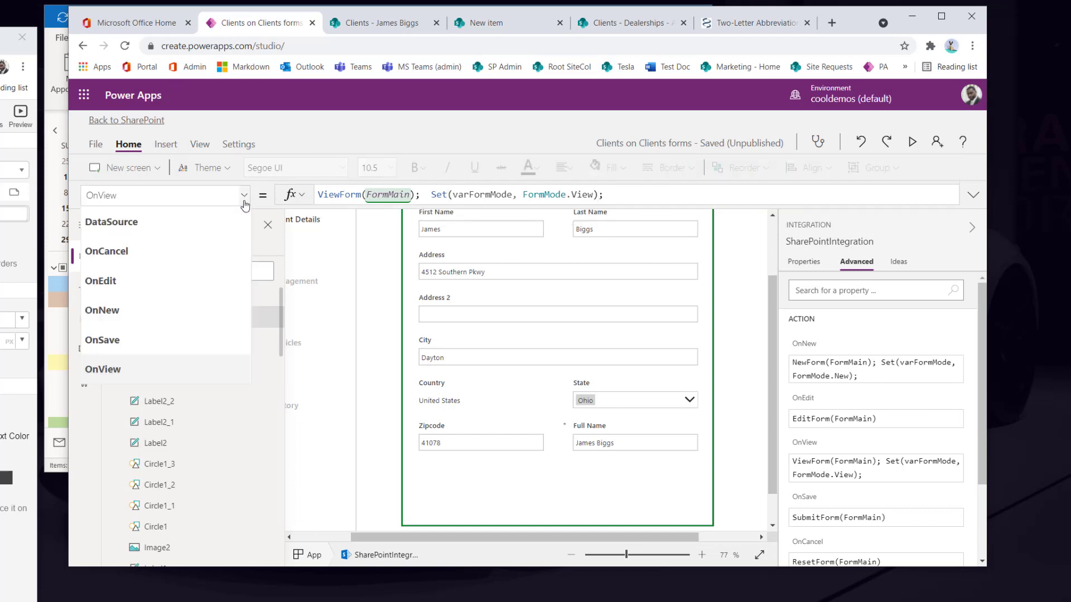
left_click(128, 281)
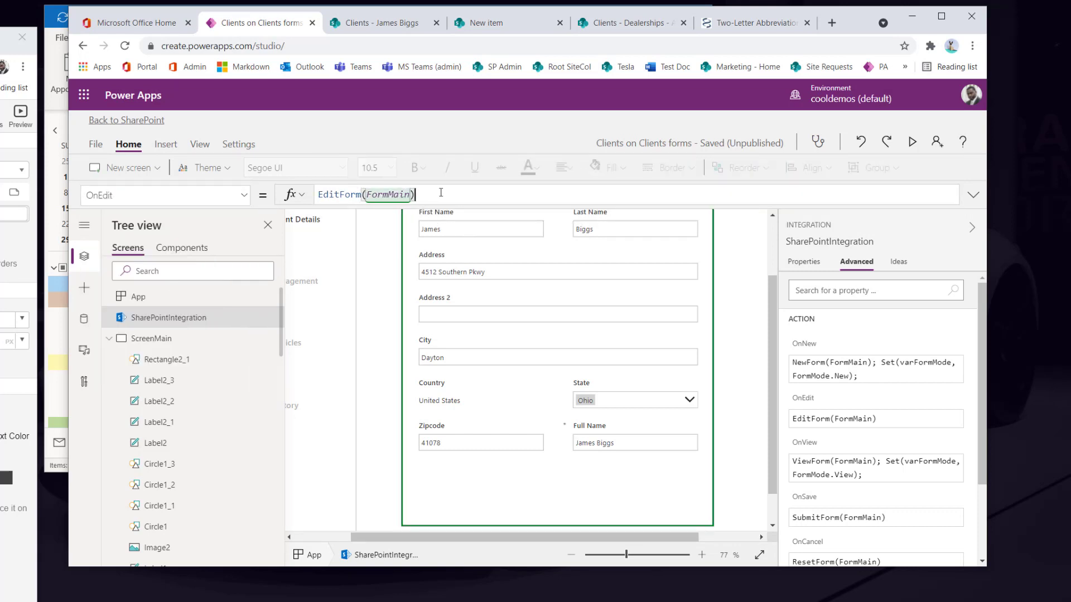
type("; Set(varFormMode, FormMode.New);")
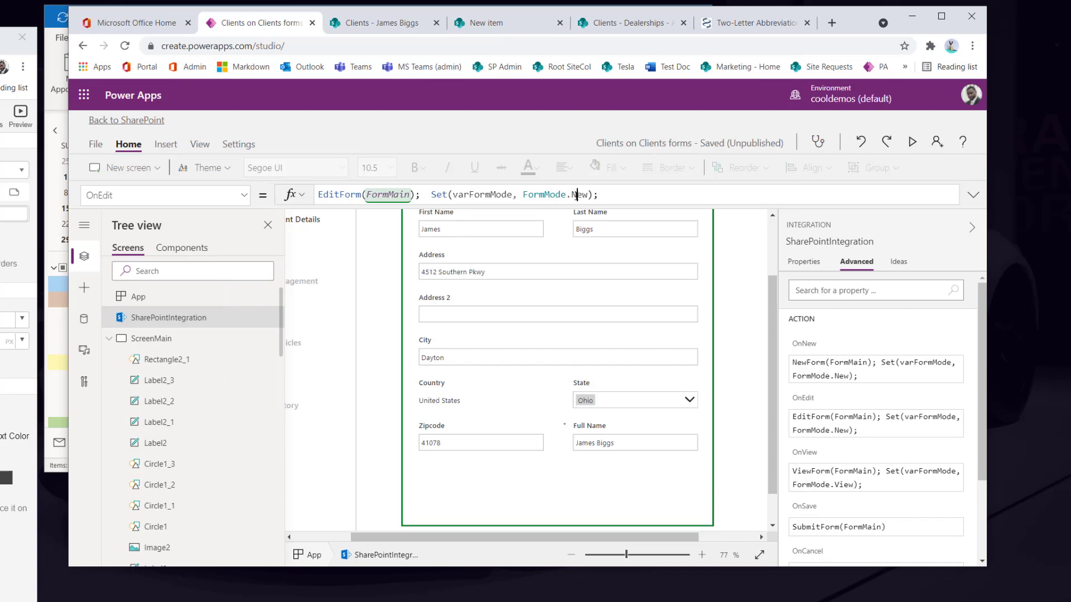
double_click(578, 195)
key("BackSpace")
type("Edit")
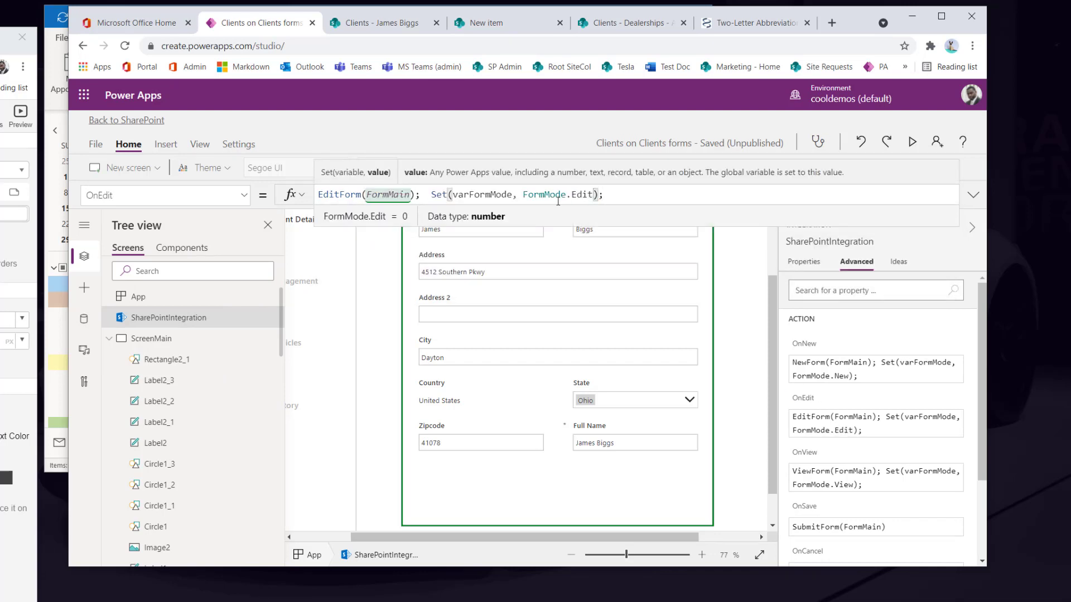
Set the Visible property of the Country card's combo box to "varFormMode = FormMode.View".
double_click(478, 195)
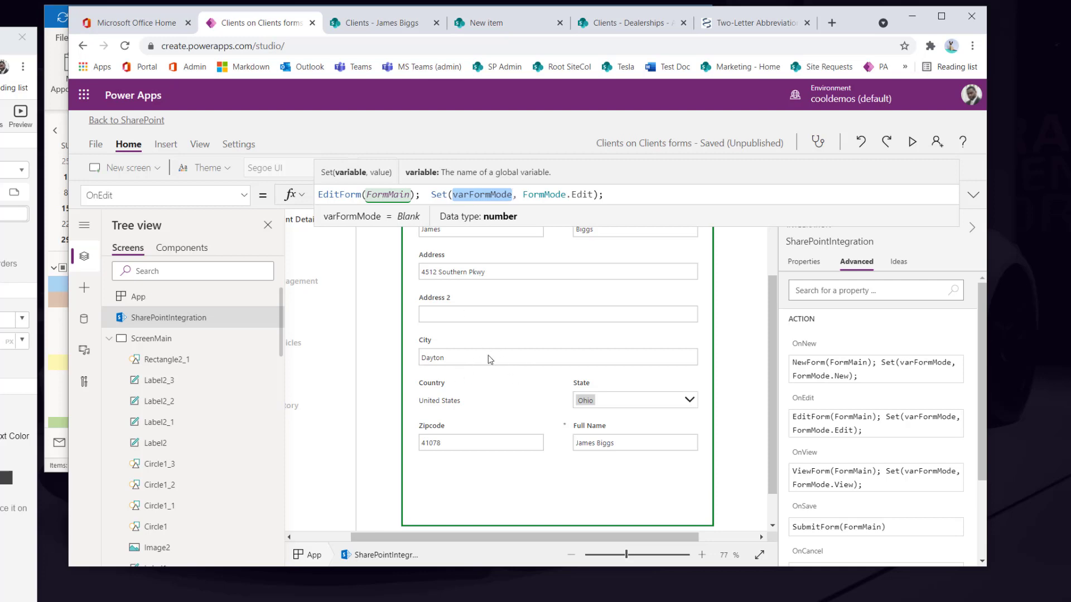
left_click(479, 402)
left_click(449, 405)
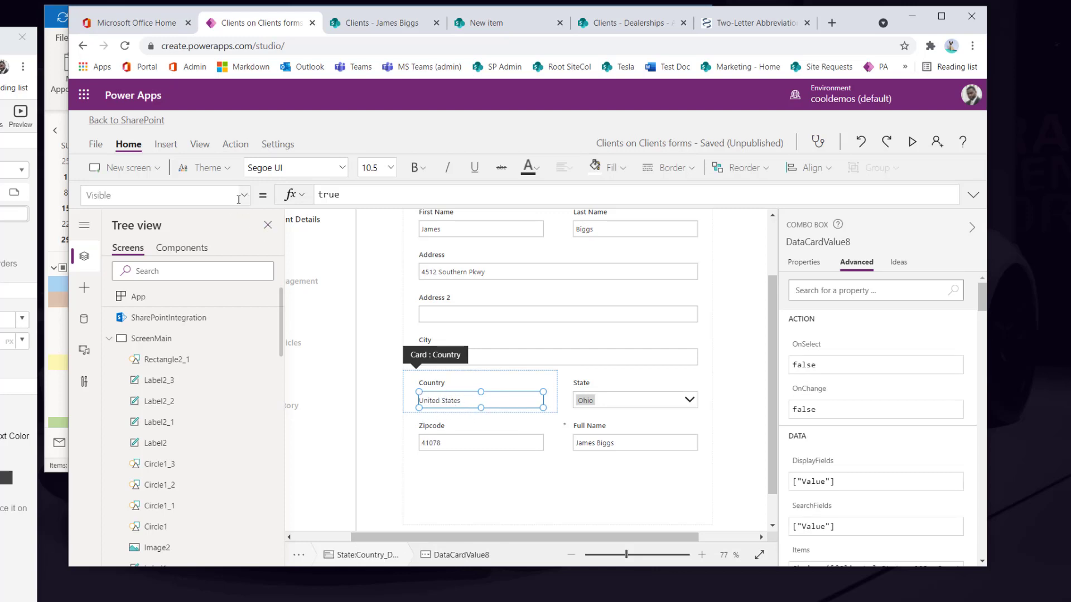
left_click(328, 194)
double_click(329, 193)
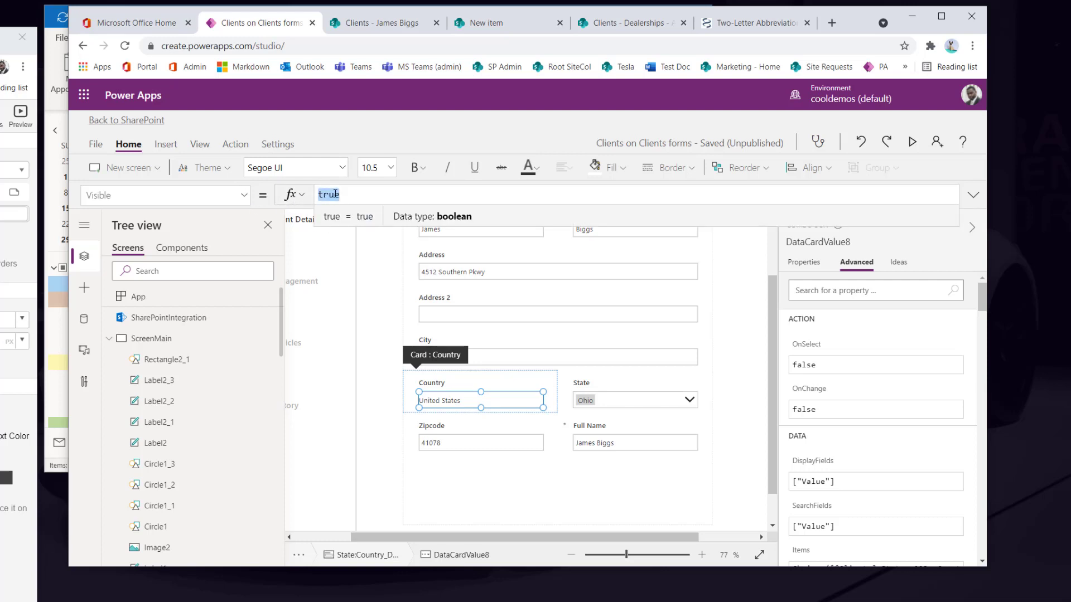
type("v")
type("FormMode =")
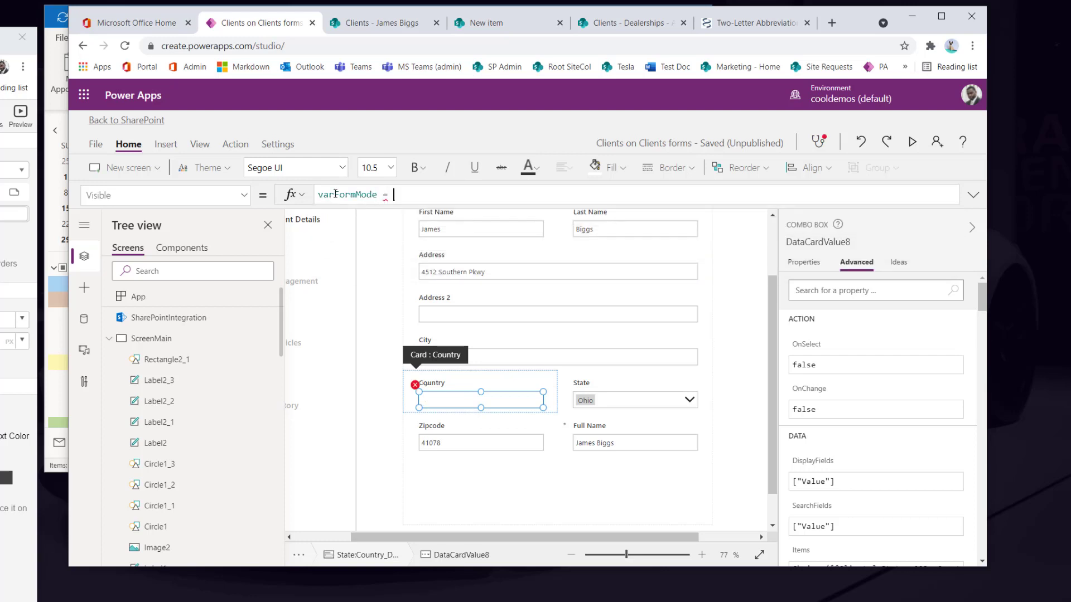
type(" formmo")
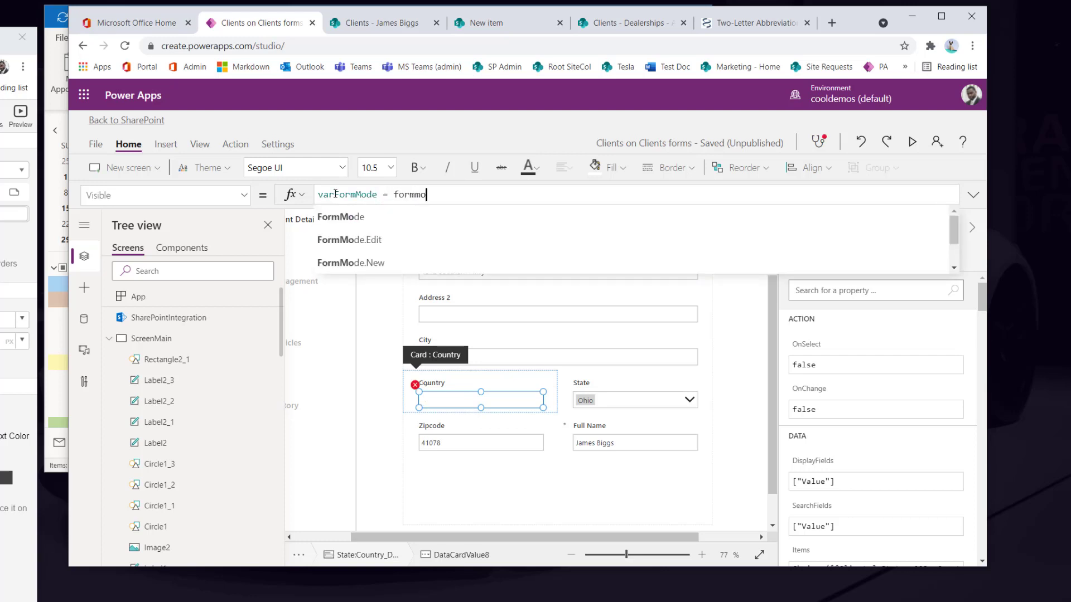
key("Down")
key("Down")
key("Down")
key("Tab")
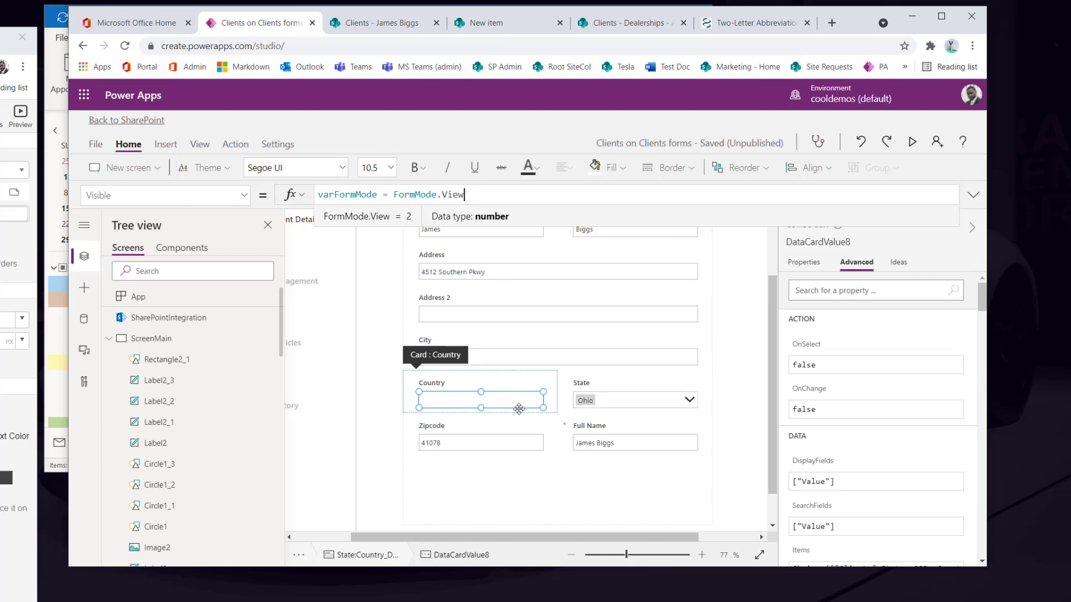
Insert a drop-down into the Country card and resize it to fit the value area below the Country label.
left_click(538, 476)
left_click(470, 405)
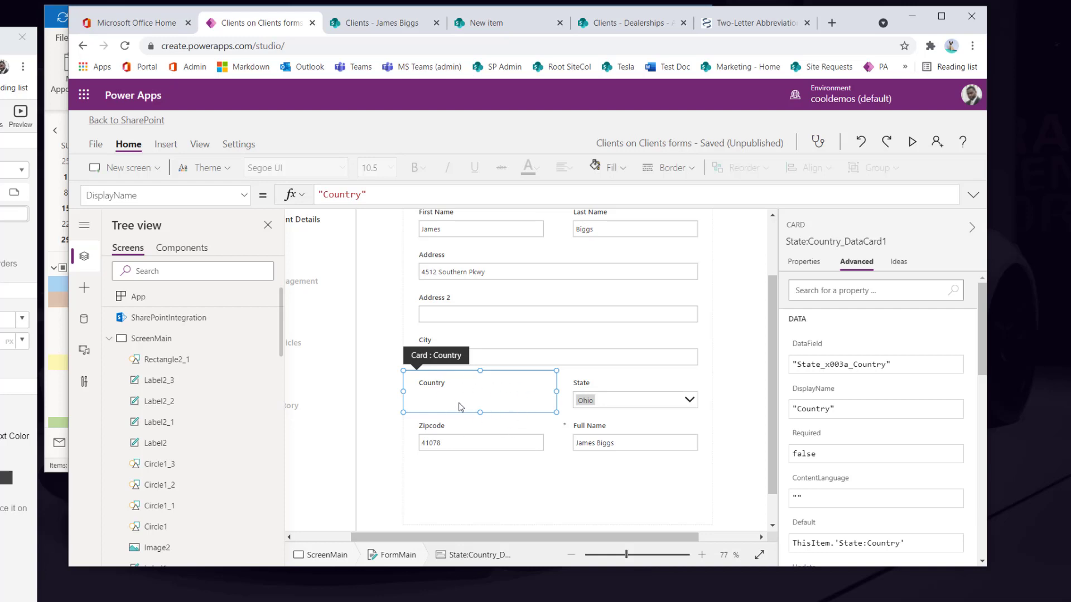
left_click(126, 274)
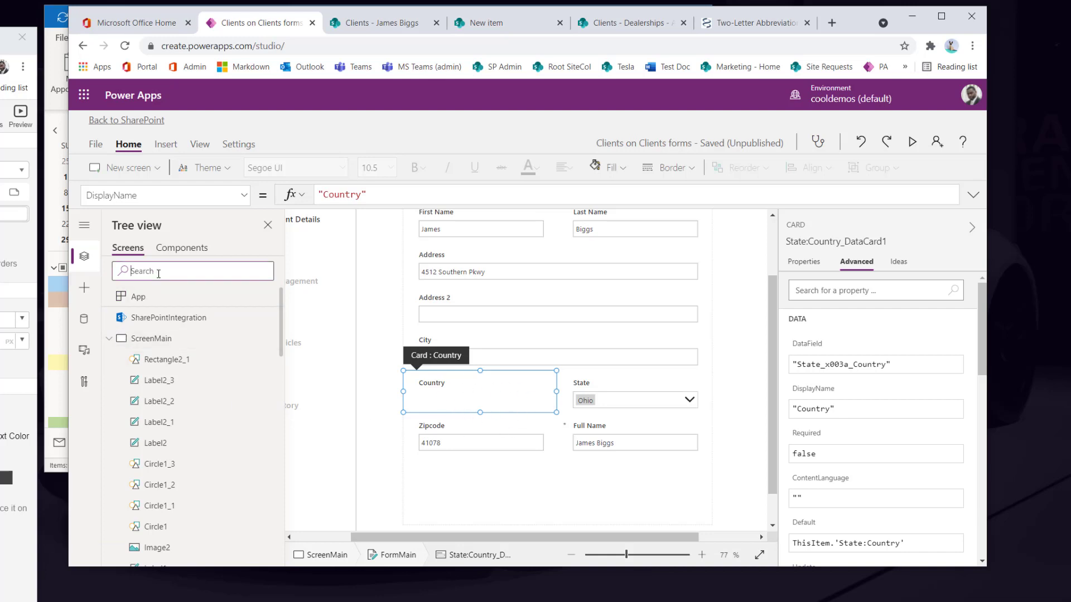
type("drop")
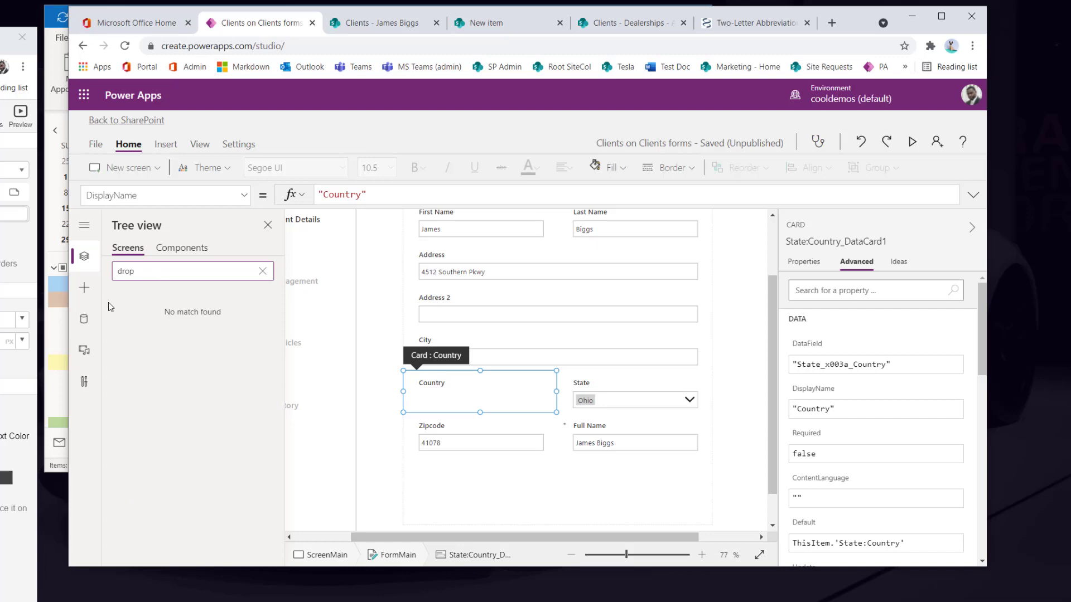
left_click(84, 287)
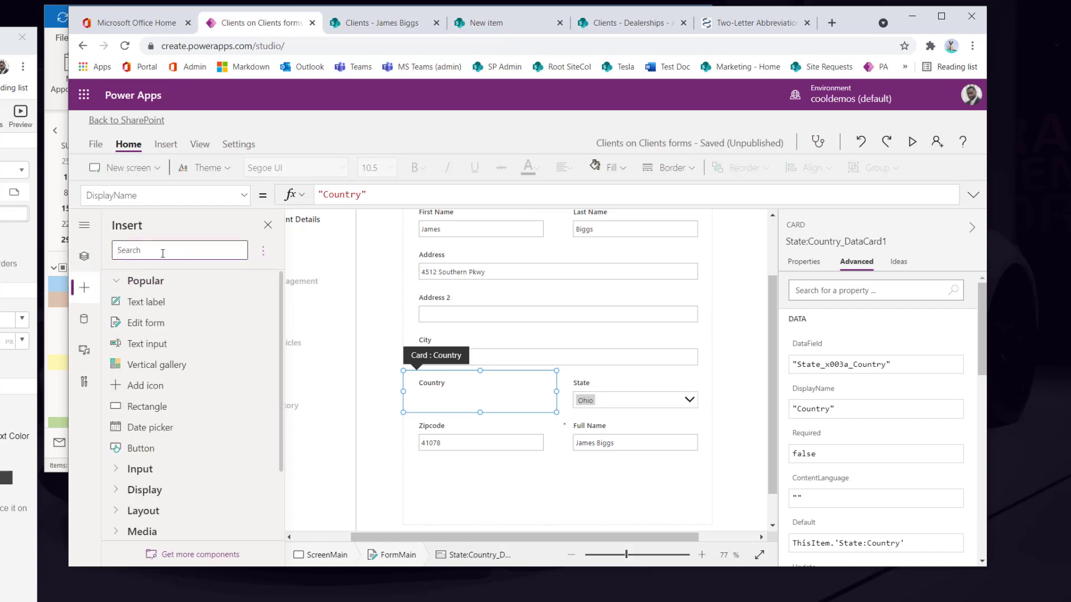
type("drop")
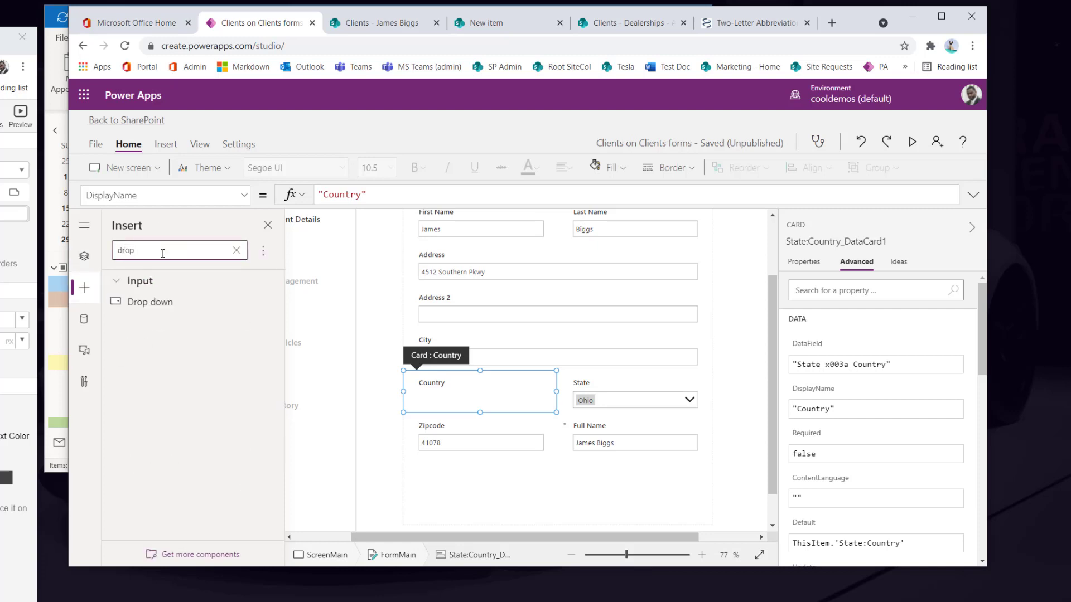
left_click(160, 307)
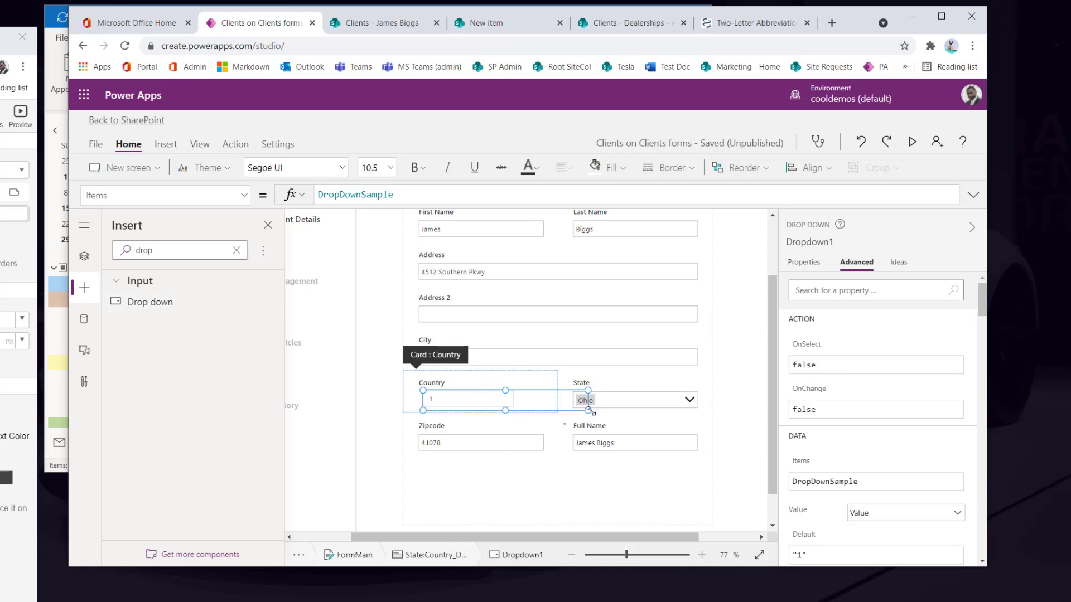
left_click_drag(588, 410, 543, 407)
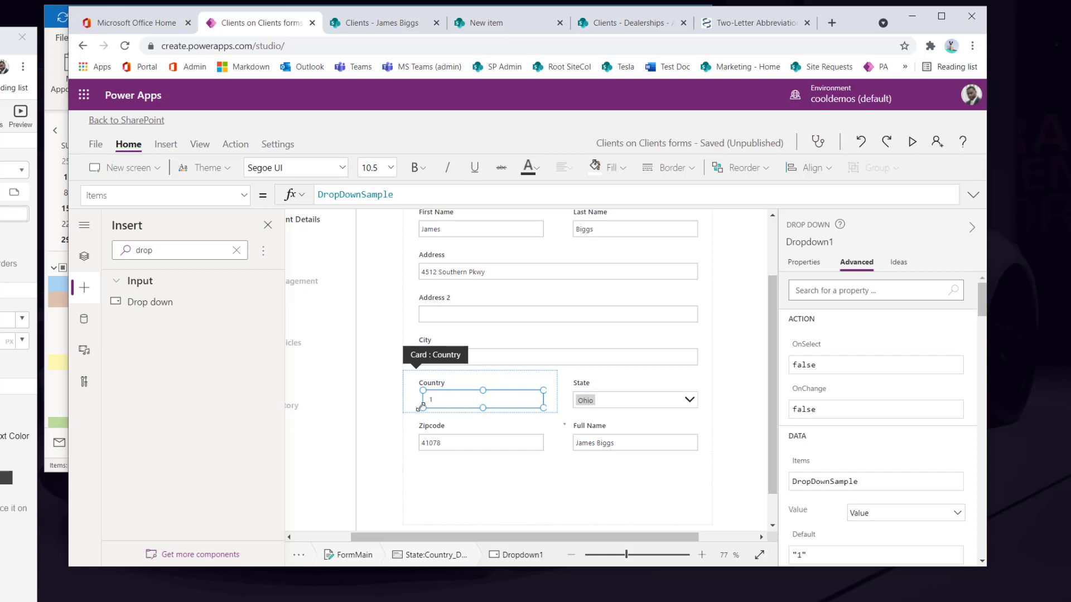
left_click_drag(422, 406, 419, 406)
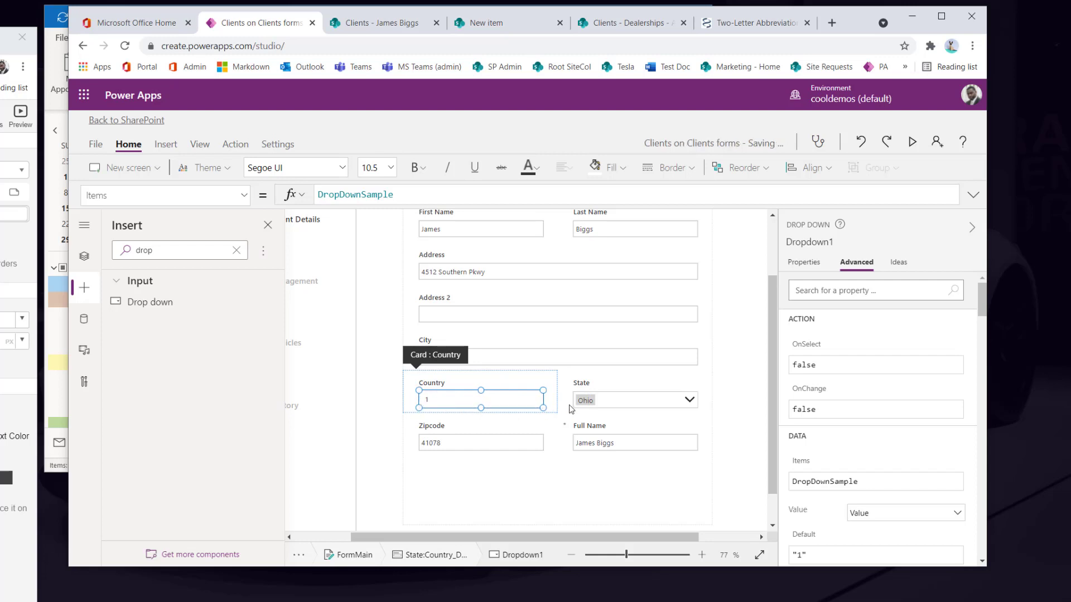
Add the Country States list from the Clients SharePoint site as a data source, using an existing SharePoint connection.
left_click(84, 320)
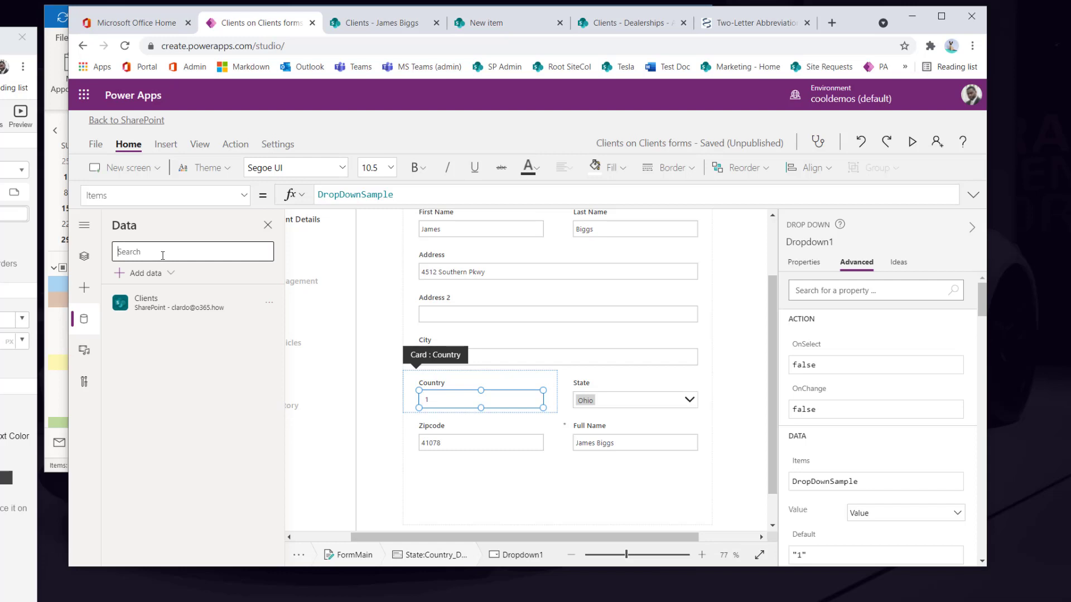
type("sharepi")
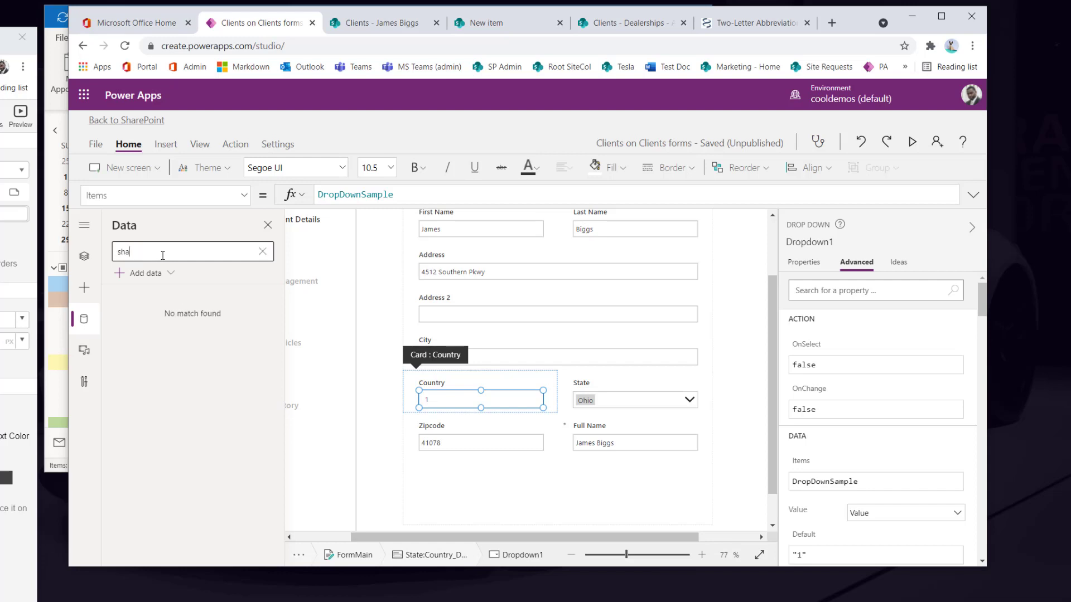
left_click(148, 275)
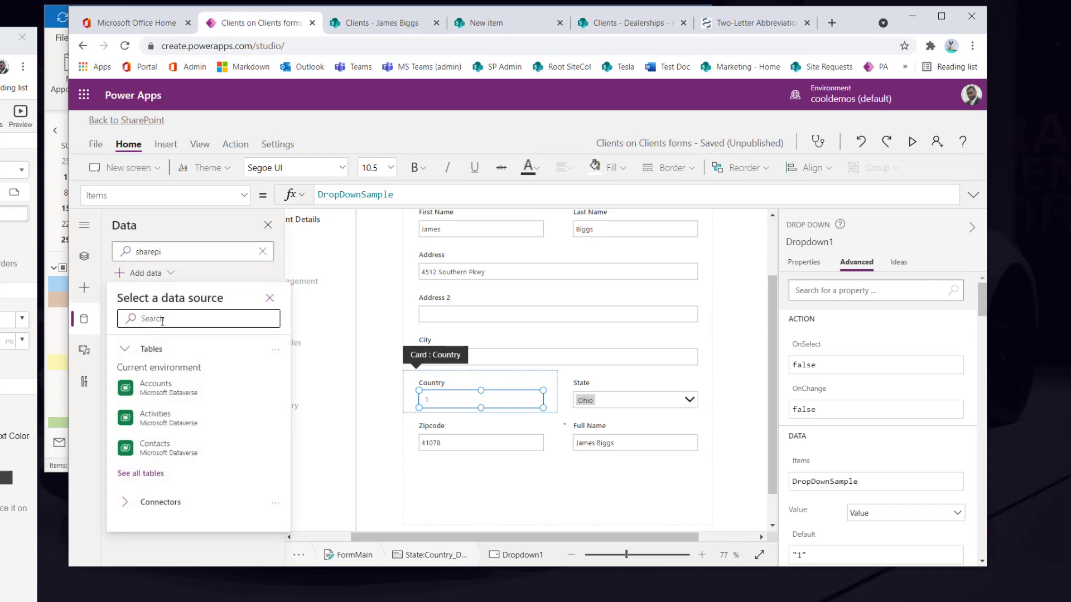
left_click(161, 318)
type("sharpo")
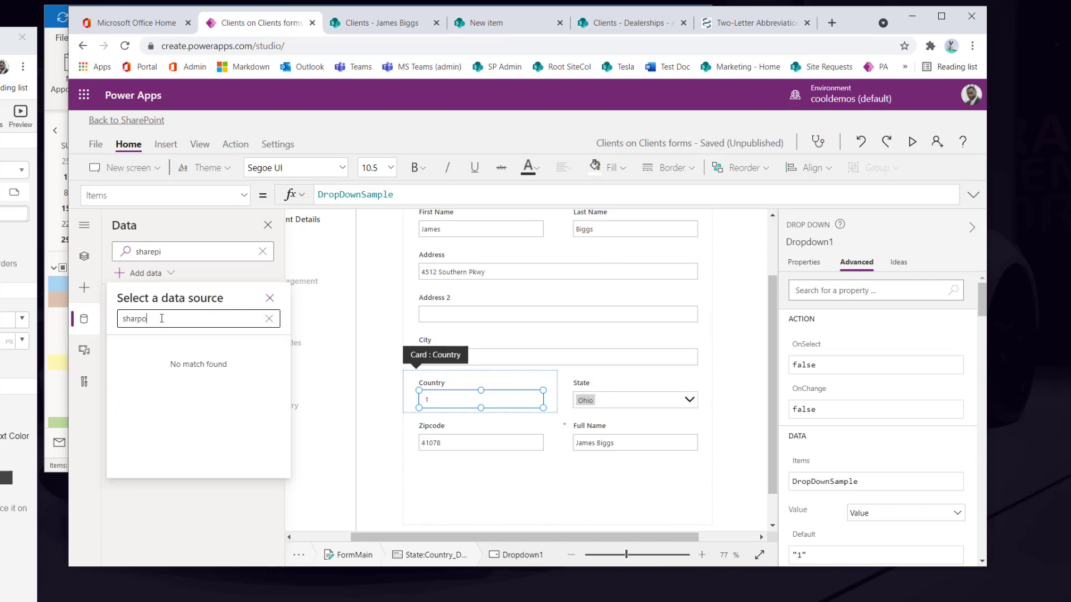
key("BackSpace")
key("BackSpace")
type("epo")
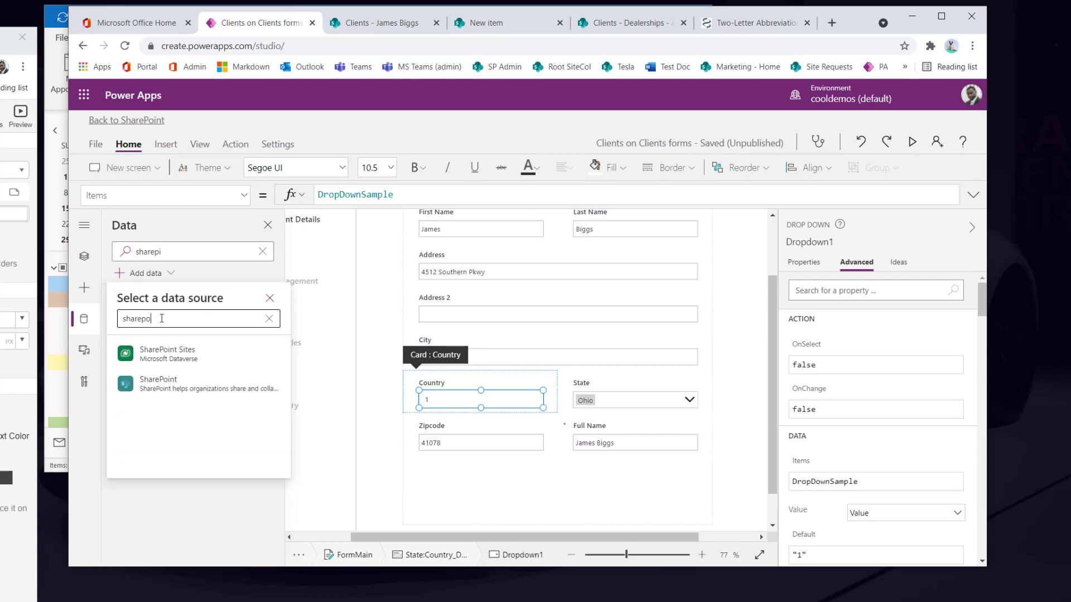
left_click(200, 389)
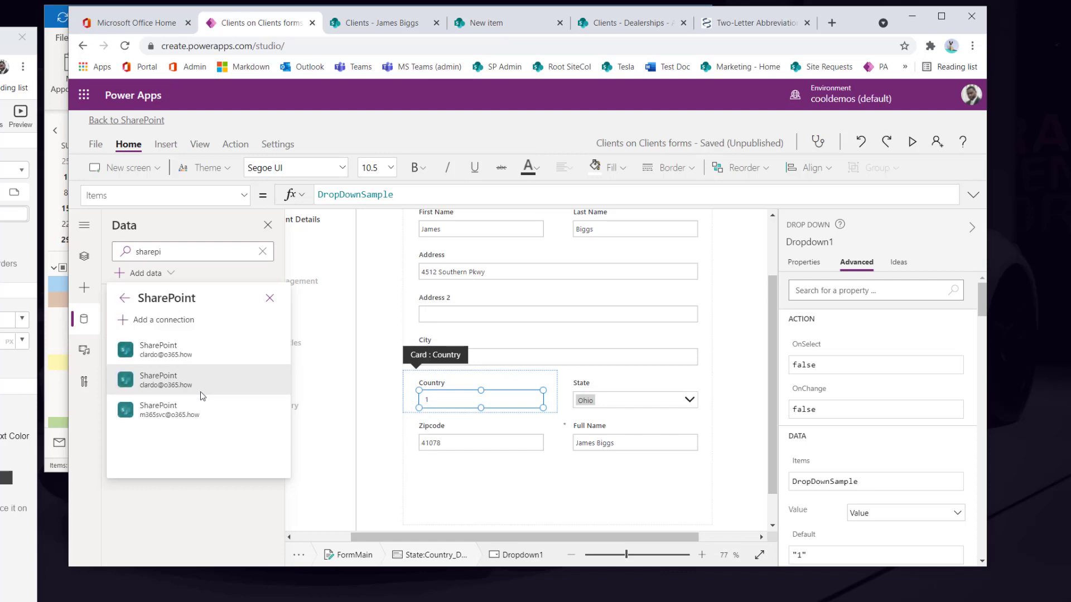
left_click(139, 379)
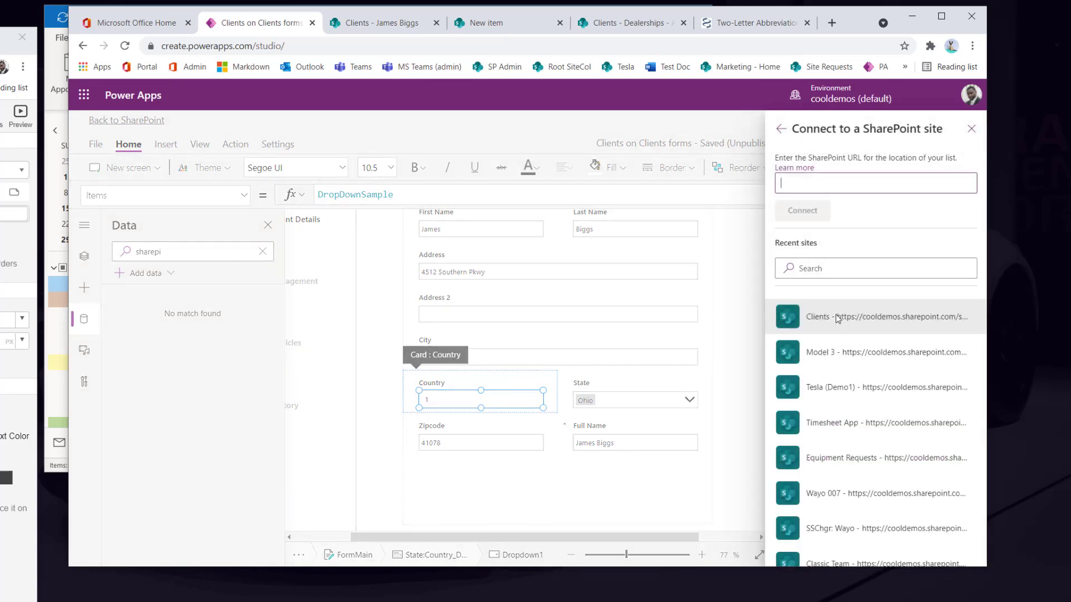
left_click(891, 322)
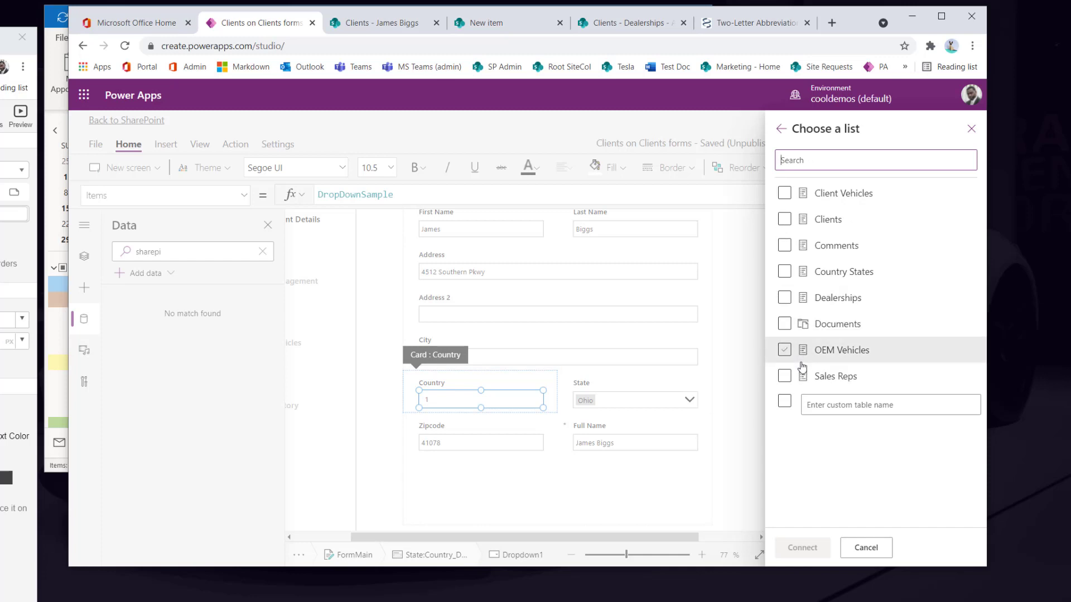
left_click(784, 271)
left_click(797, 548)
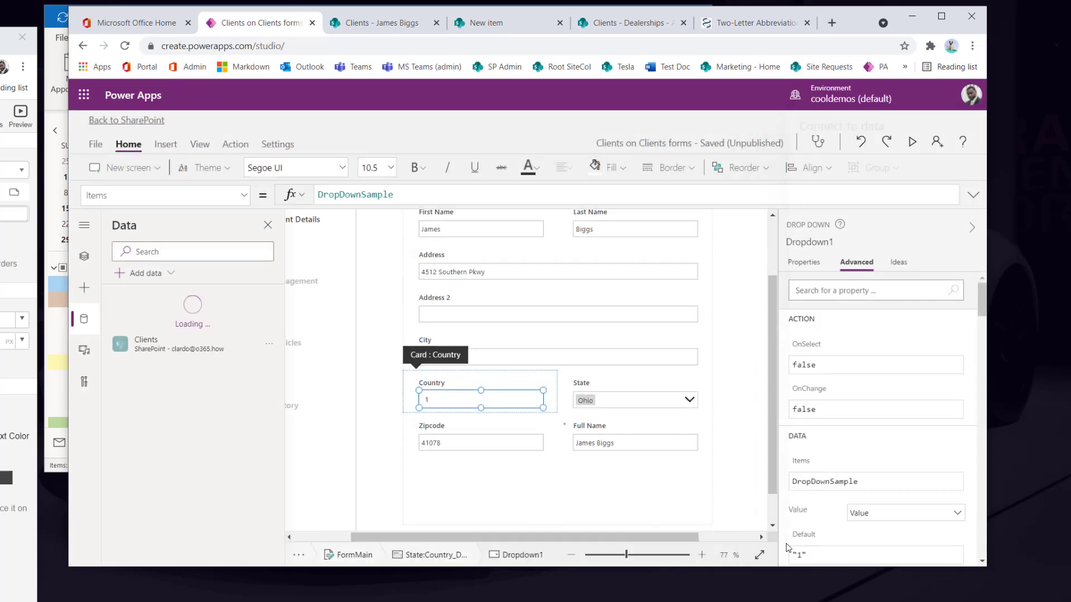
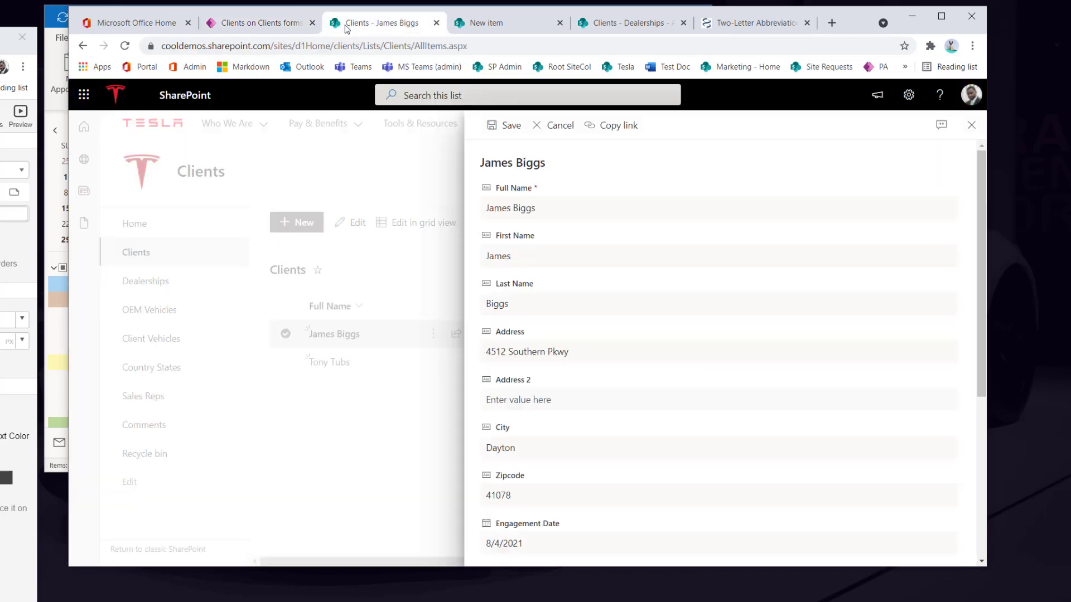
Examine the Country States list's columns on the SharePoint Clients site and return to Power Apps.
left_click(346, 24)
left_click(163, 369)
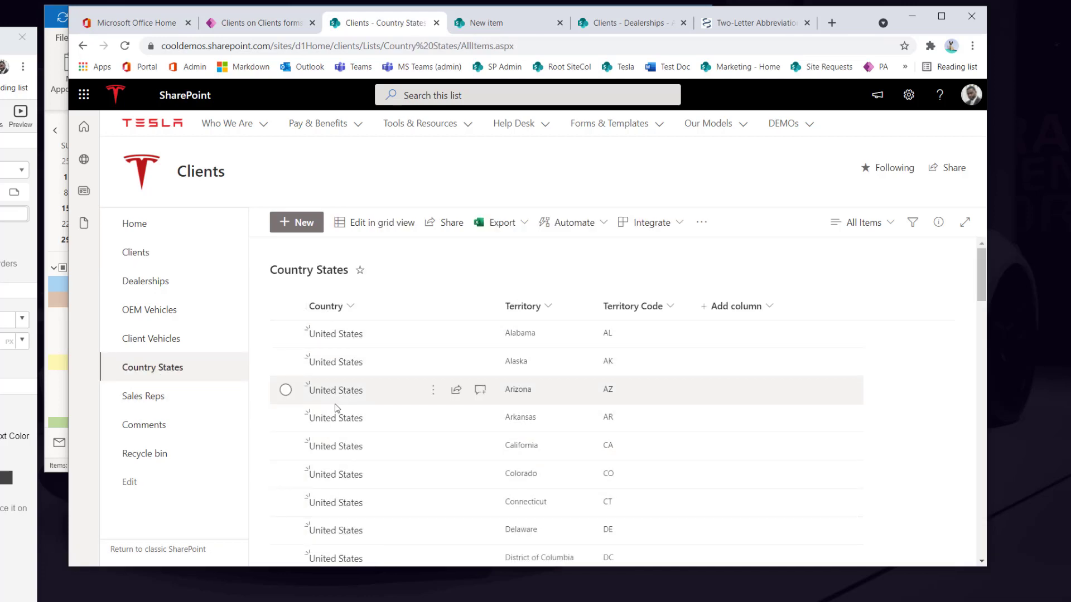
left_click(271, 23)
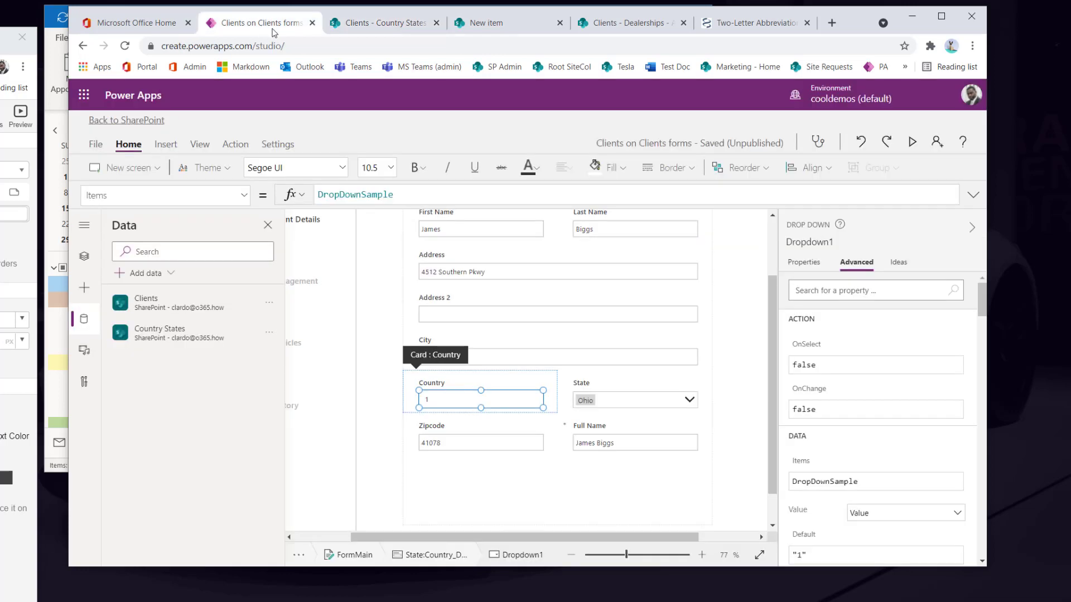
Set the Items property of the Country card's new drop-down to 'Country States'.
double_click(343, 194)
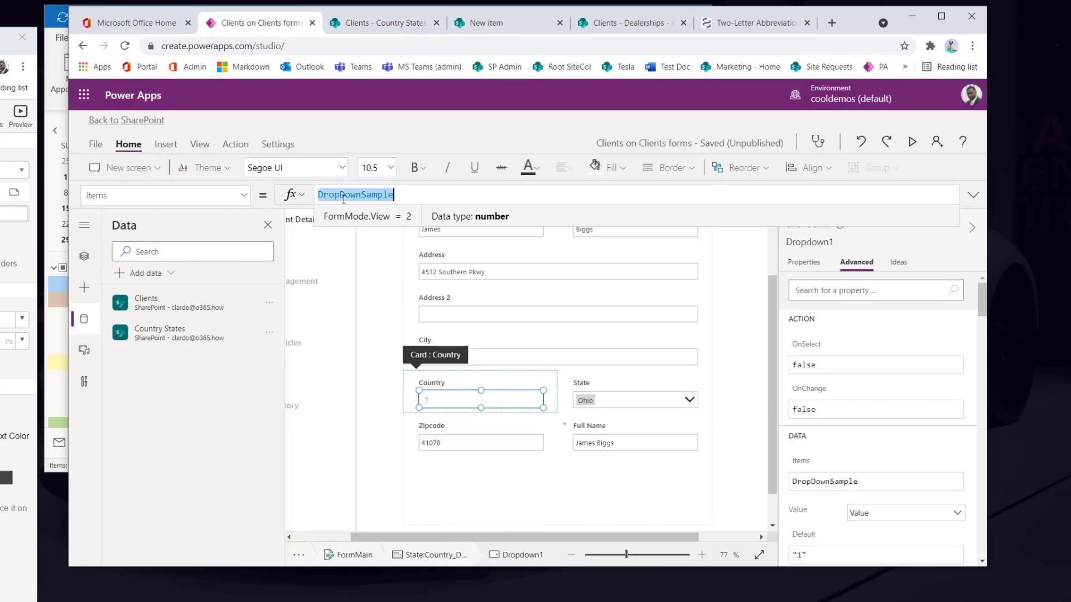
type("'Country States'")
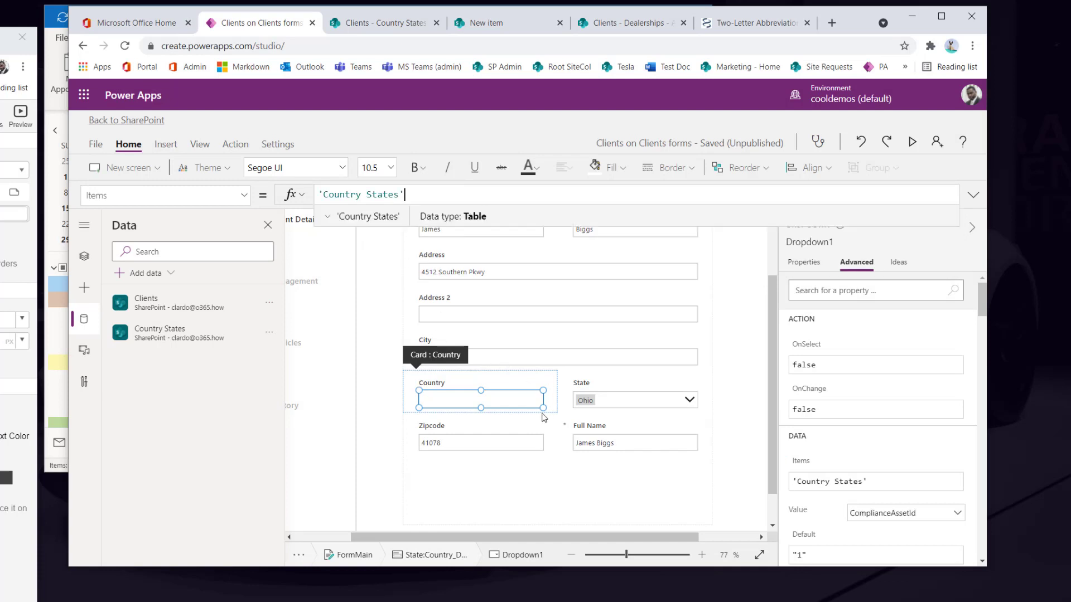
left_click(523, 386)
left_click(491, 400)
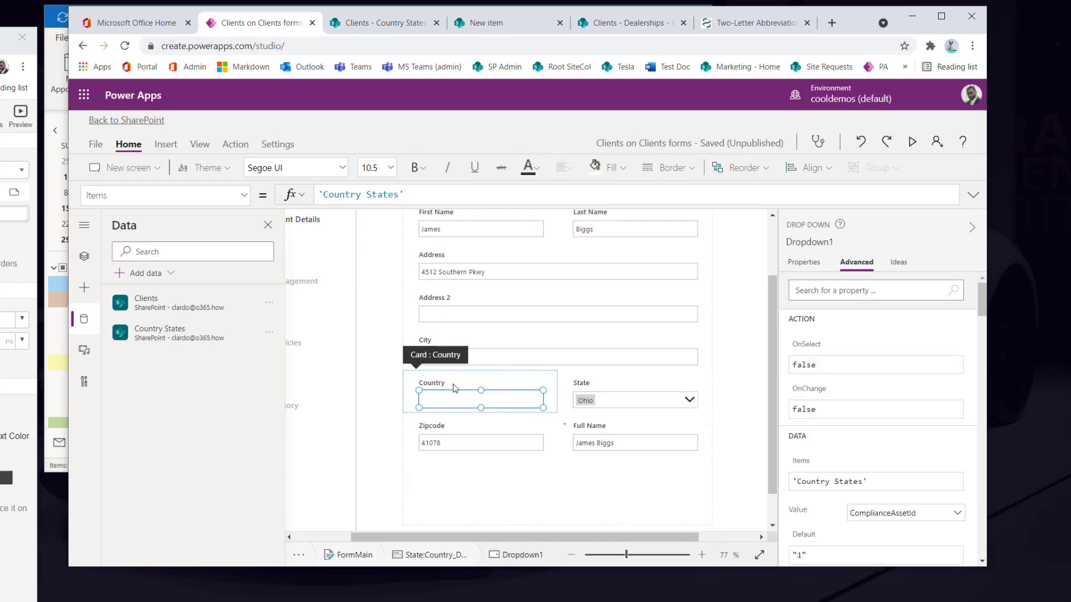
Set the Country card's drop-down to display the Country column of the Country States list.
left_click(84, 257)
scroll(146, 363, "down", 3)
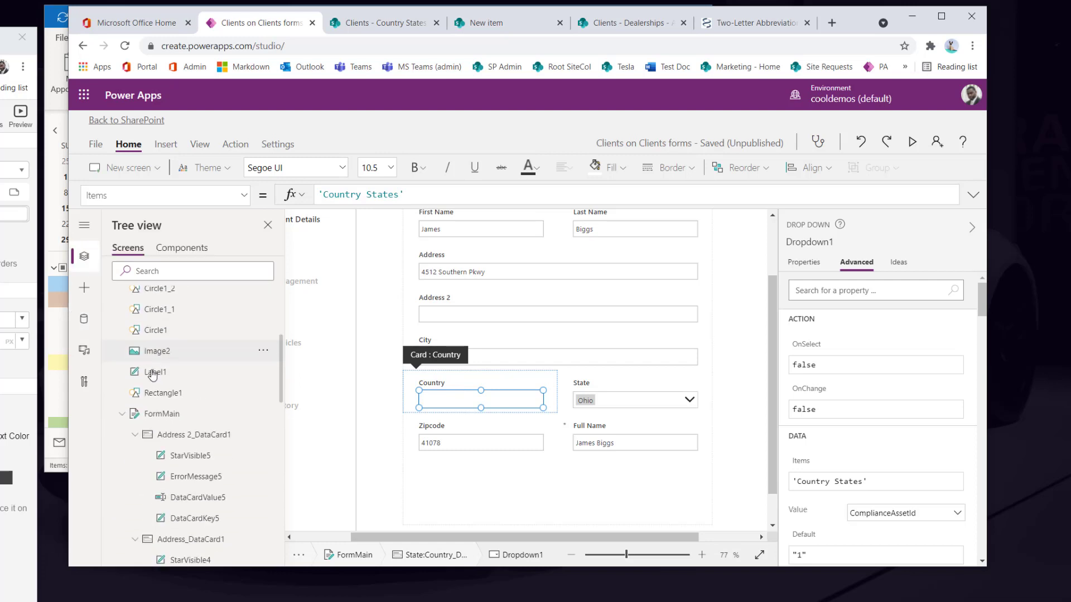
scroll(153, 374, "down", 10)
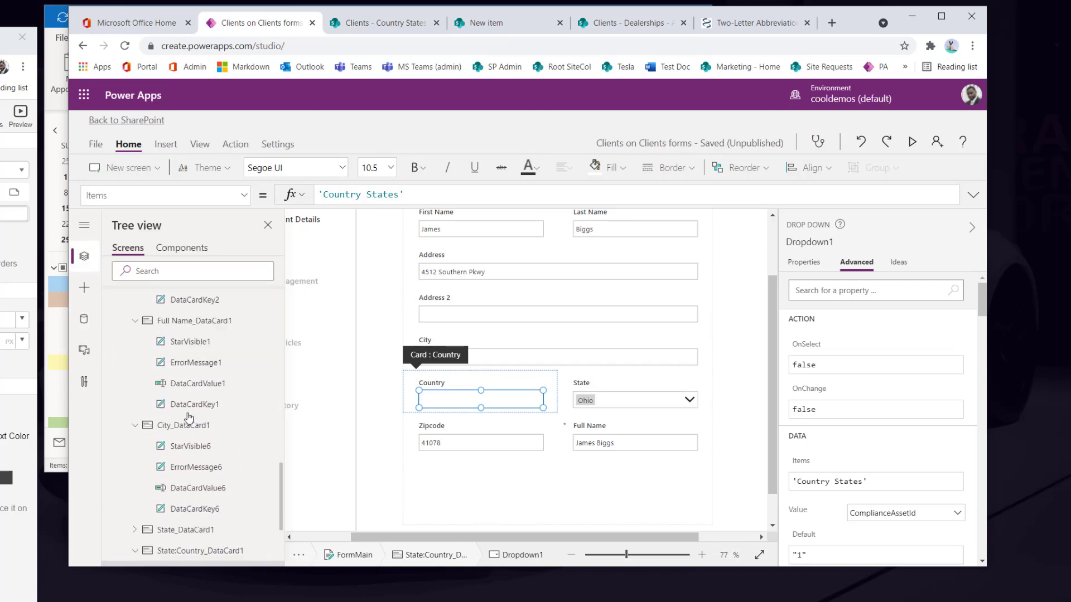
scroll(188, 417, "down", 3)
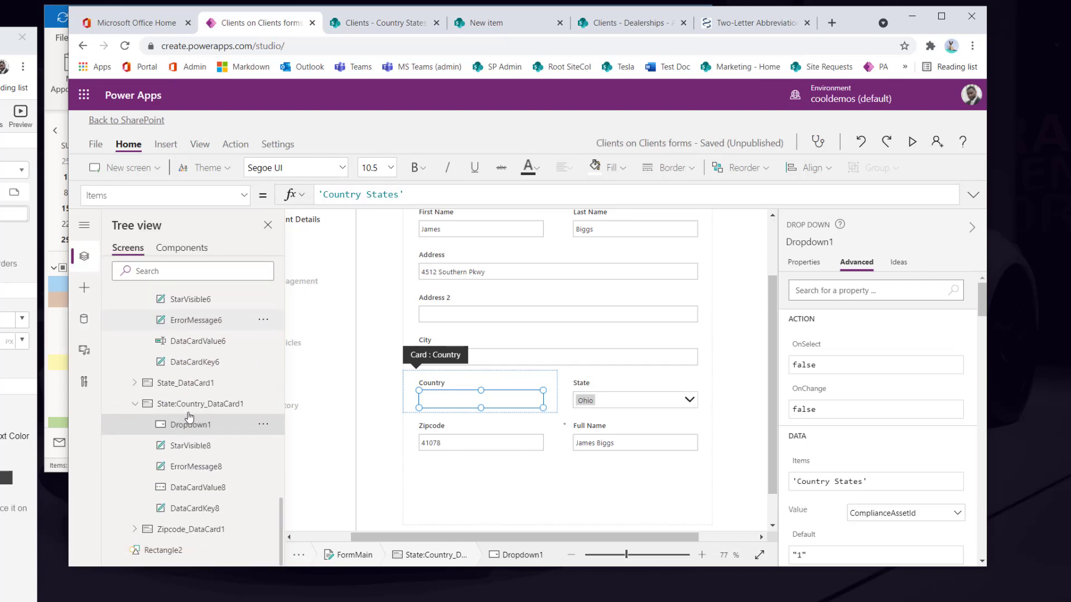
left_click(805, 264)
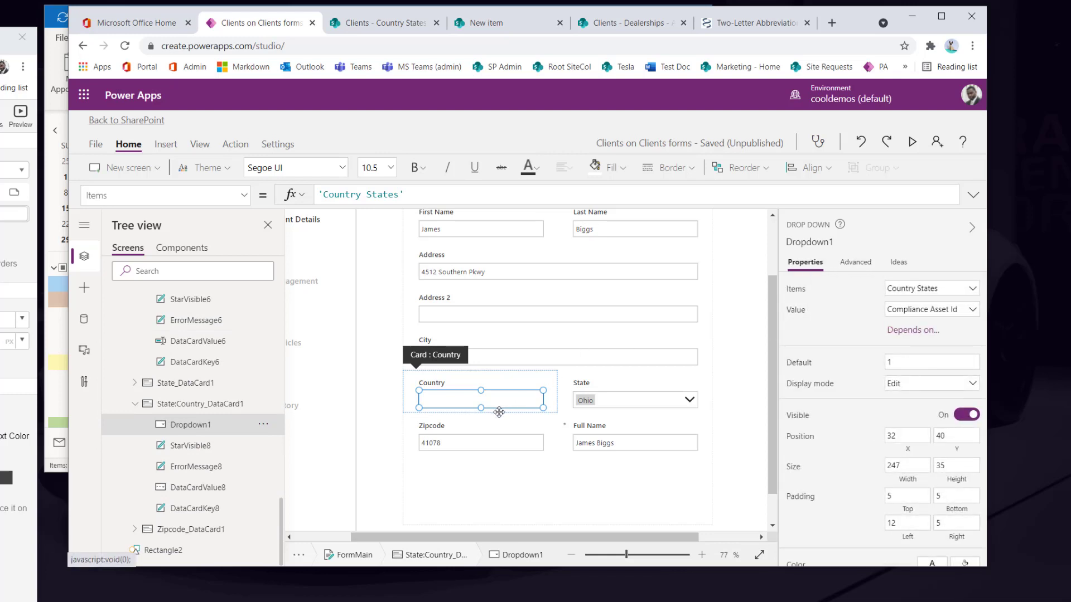
left_click(930, 310)
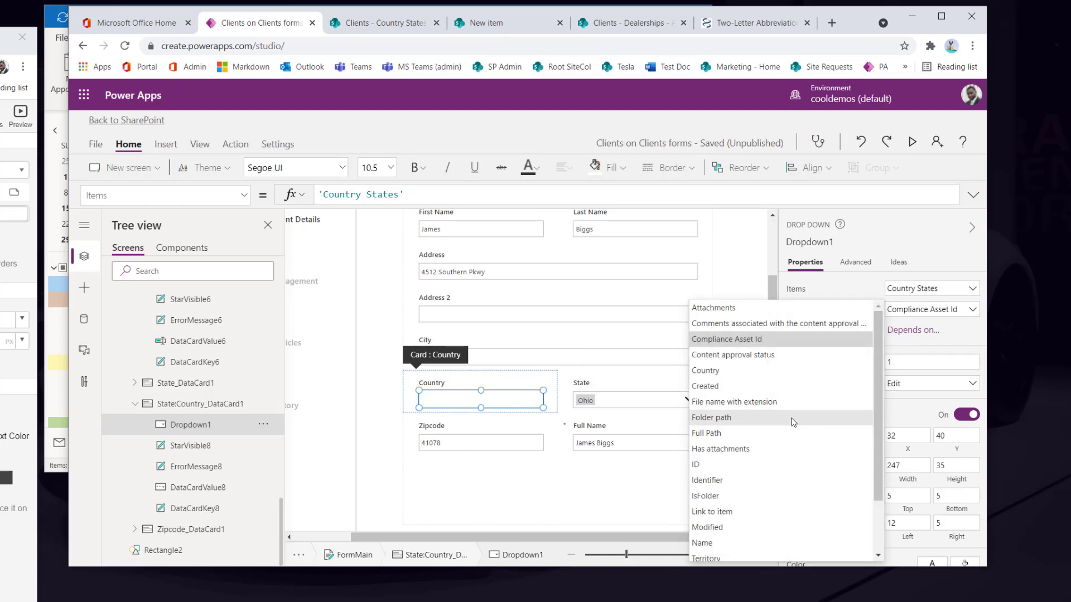
left_click(732, 377)
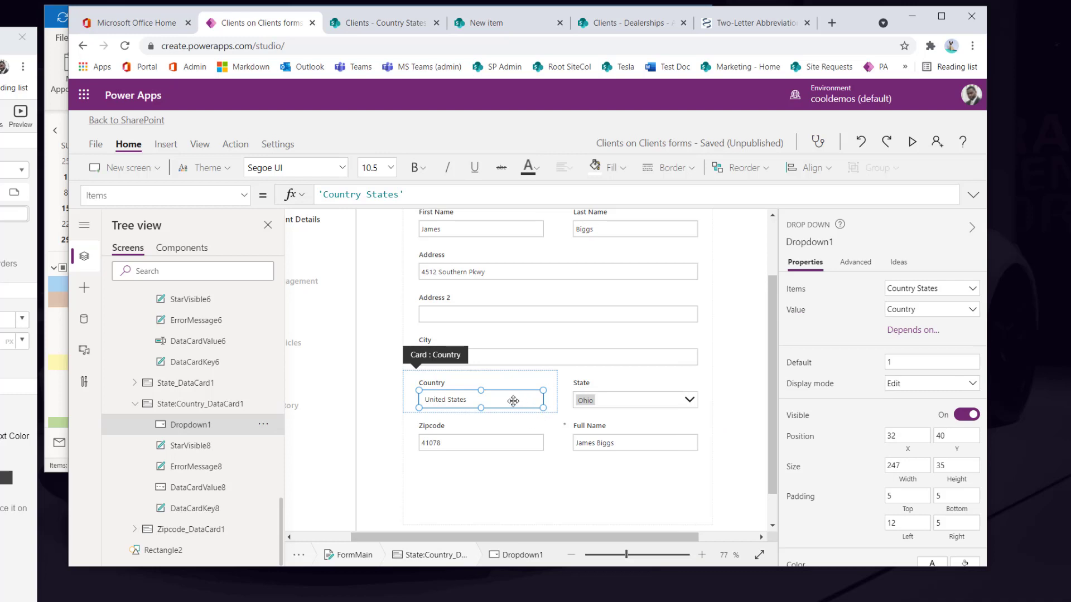
mouse_move(522, 402)
left_mouse_down()
mouse_move(522, 387)
mouse_move(518, 406)
mouse_move(542, 405)
left_mouse_up()
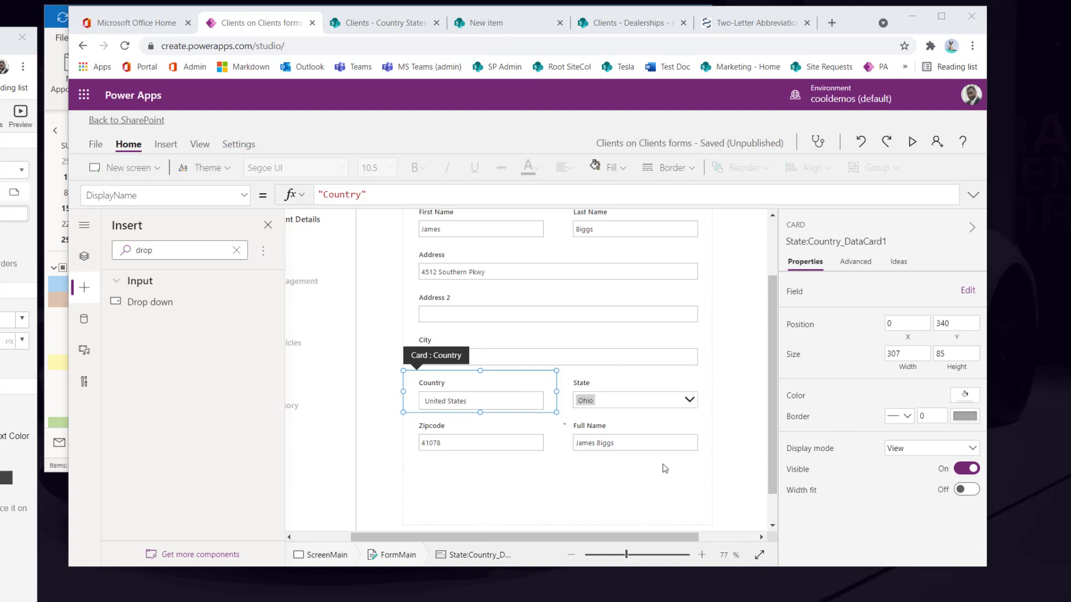
left_click(690, 405)
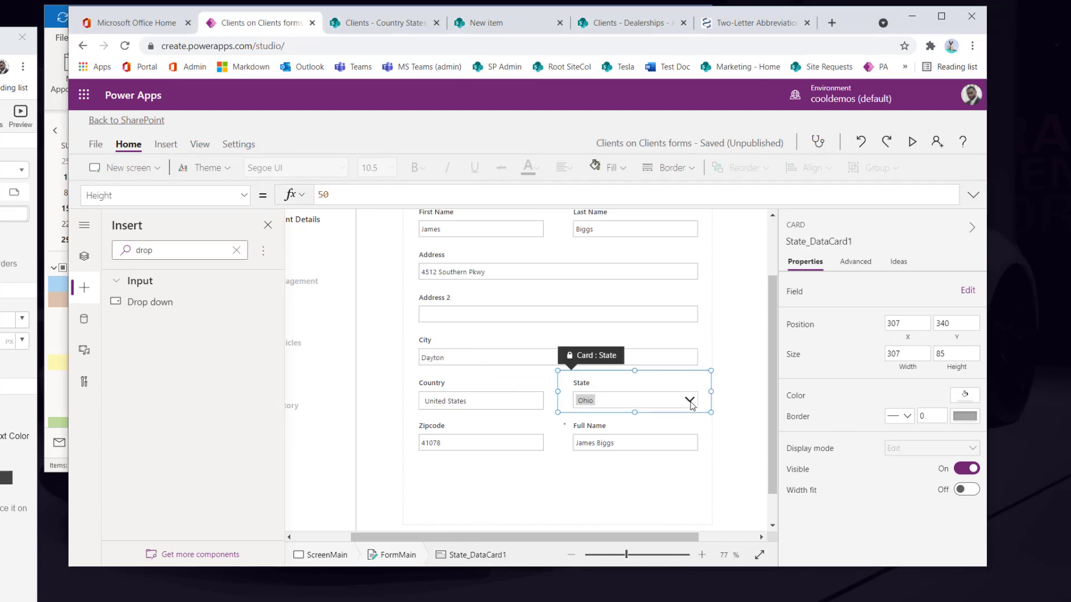
left_click(540, 411)
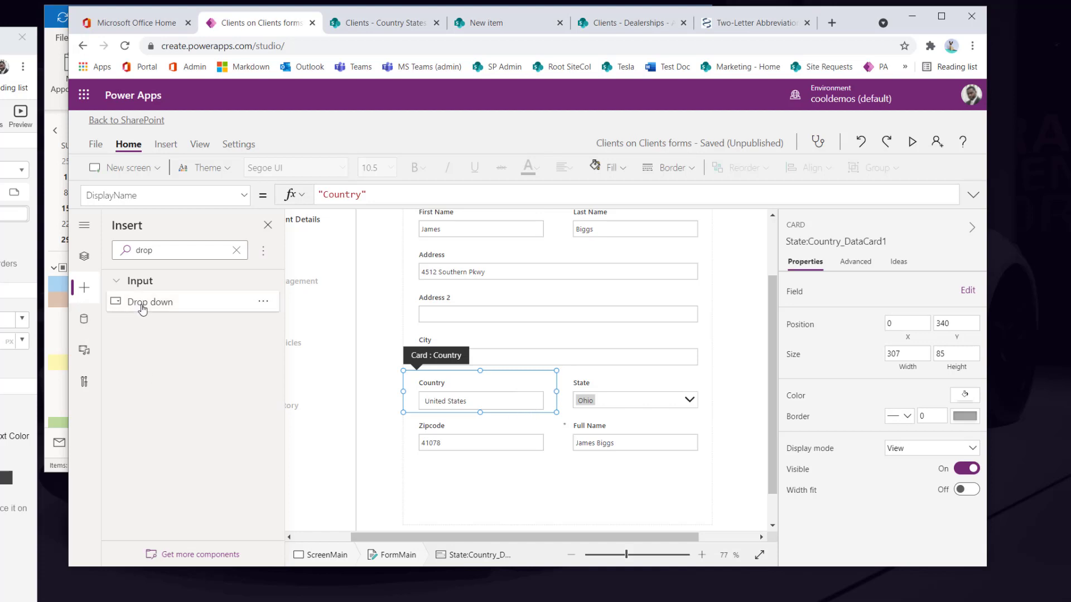
Save the customized Clients form, publish it to SharePoint and return to the form's canvas.
left_click(90, 147)
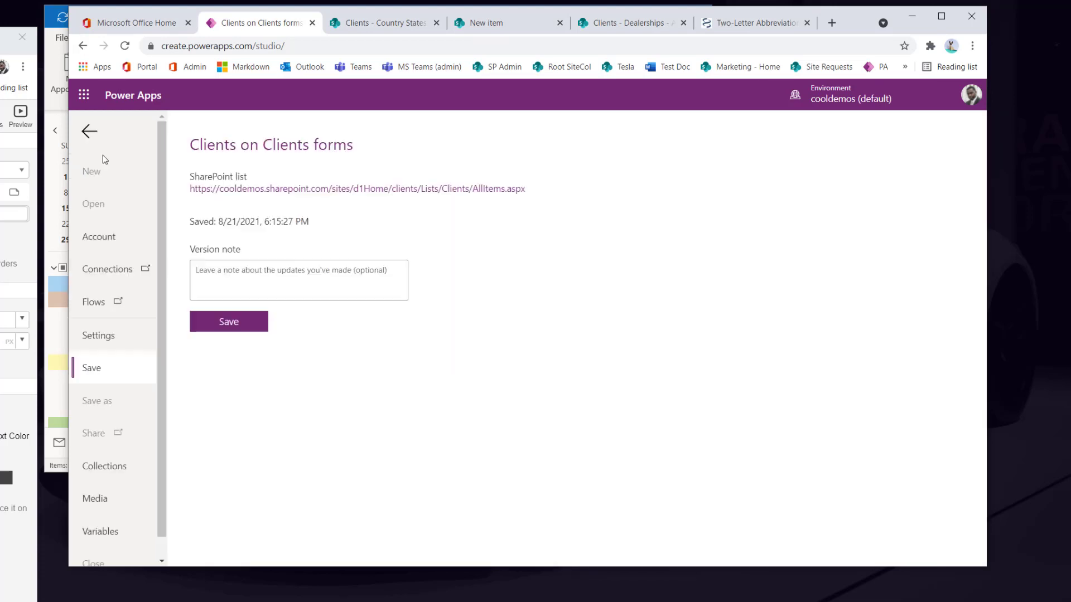
left_click(229, 327)
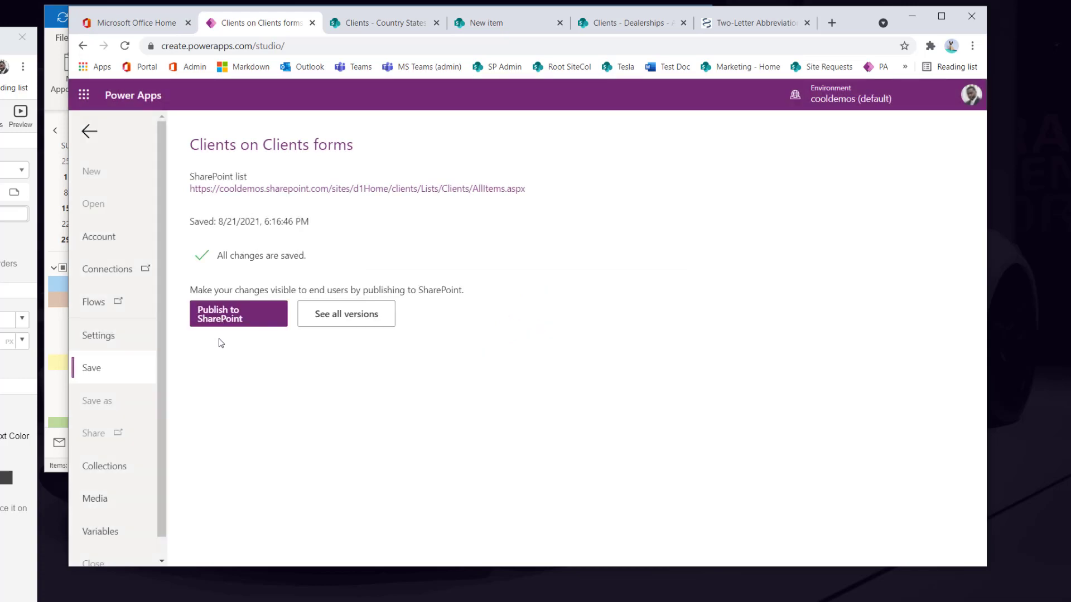
left_click(238, 314)
left_click(622, 365)
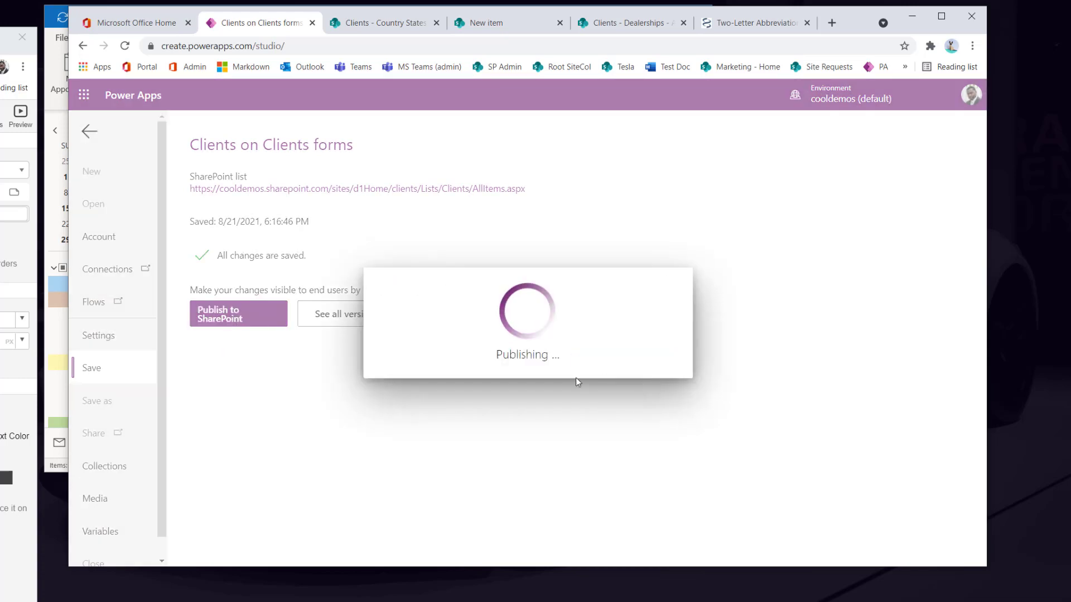
left_click(88, 145)
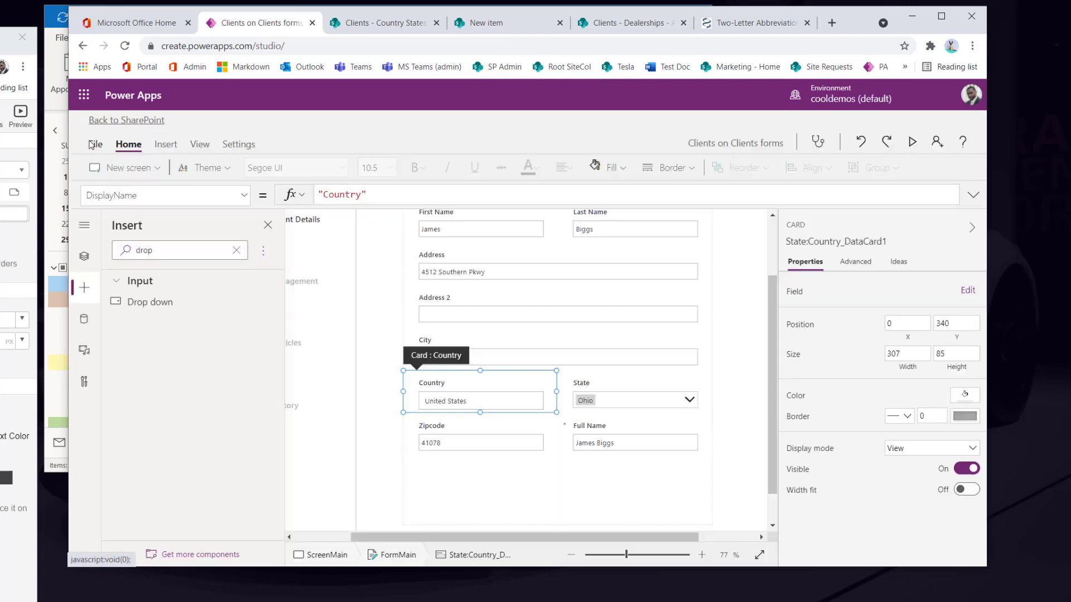
Reload the studio page, then open the first client in the SharePoint Clients list for editing and check its Country field.
left_click(125, 46)
left_click(591, 120)
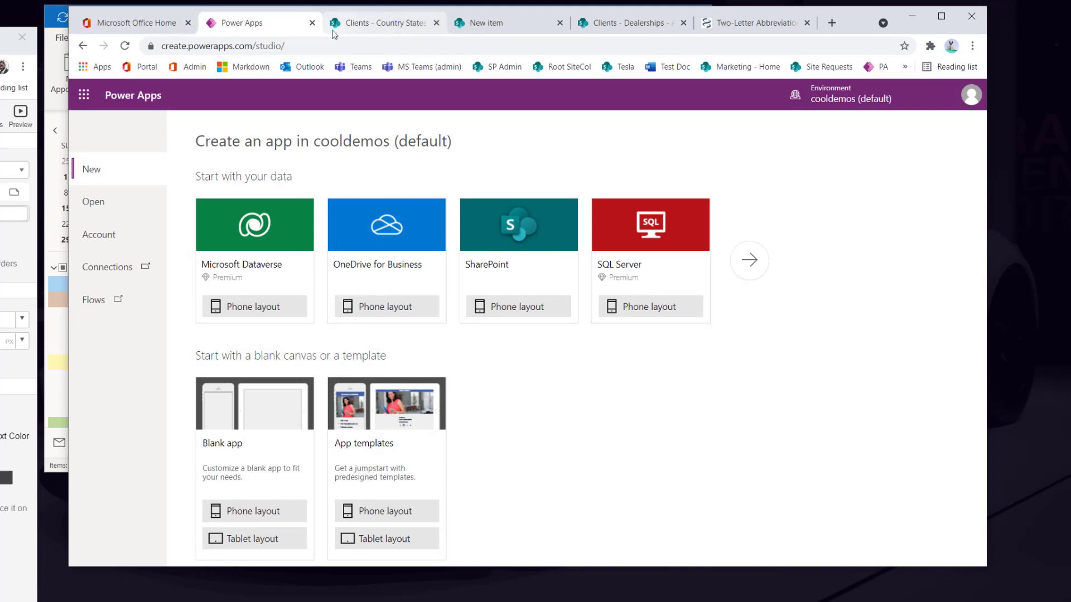
left_click(349, 28)
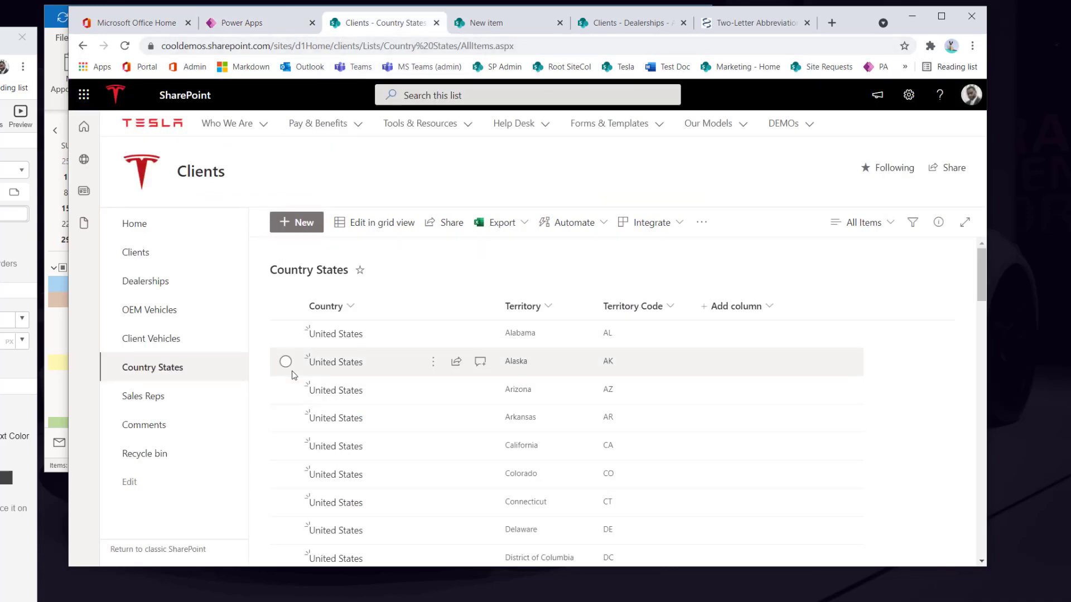
left_click(141, 254)
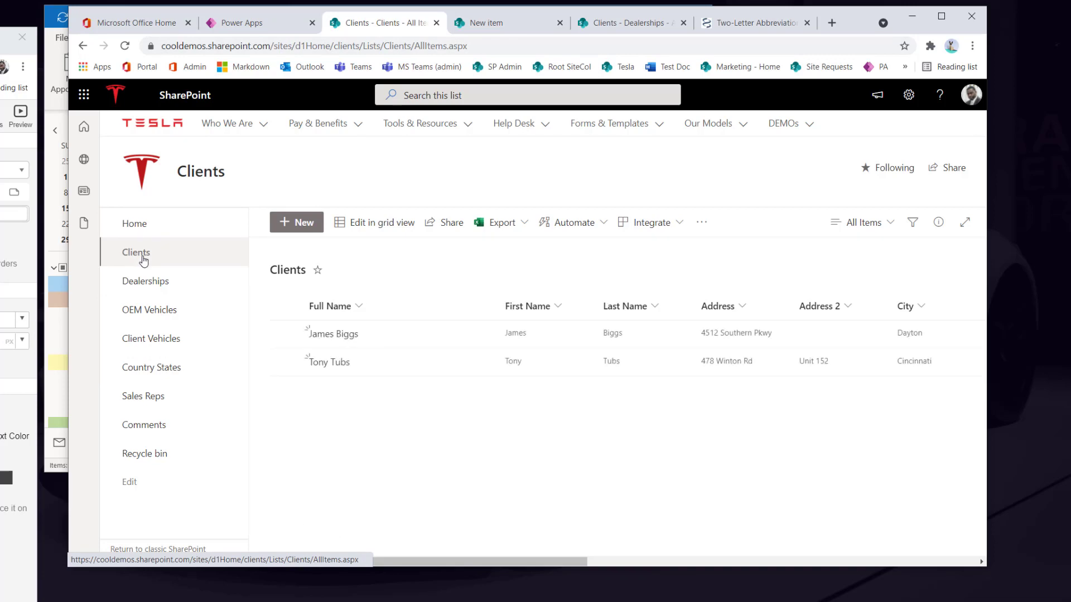
left_click(338, 335)
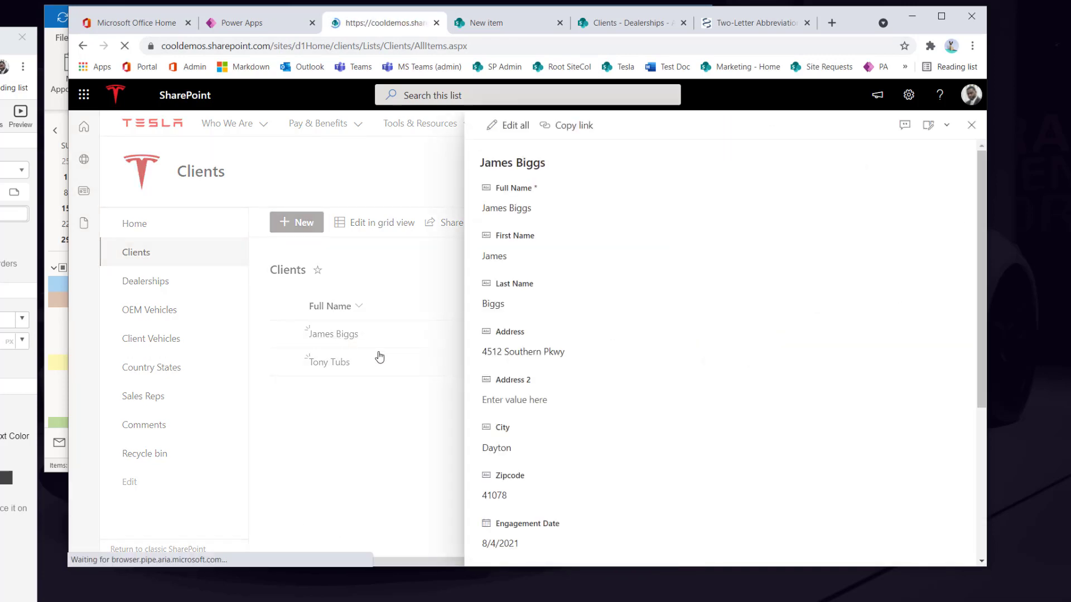
left_click(342, 336)
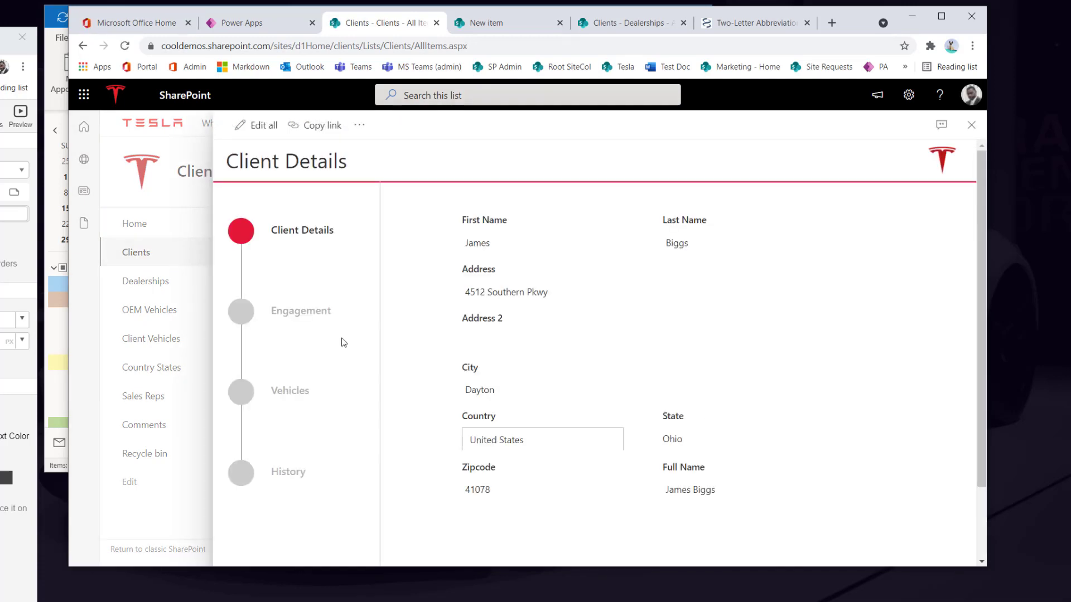
left_click(259, 123)
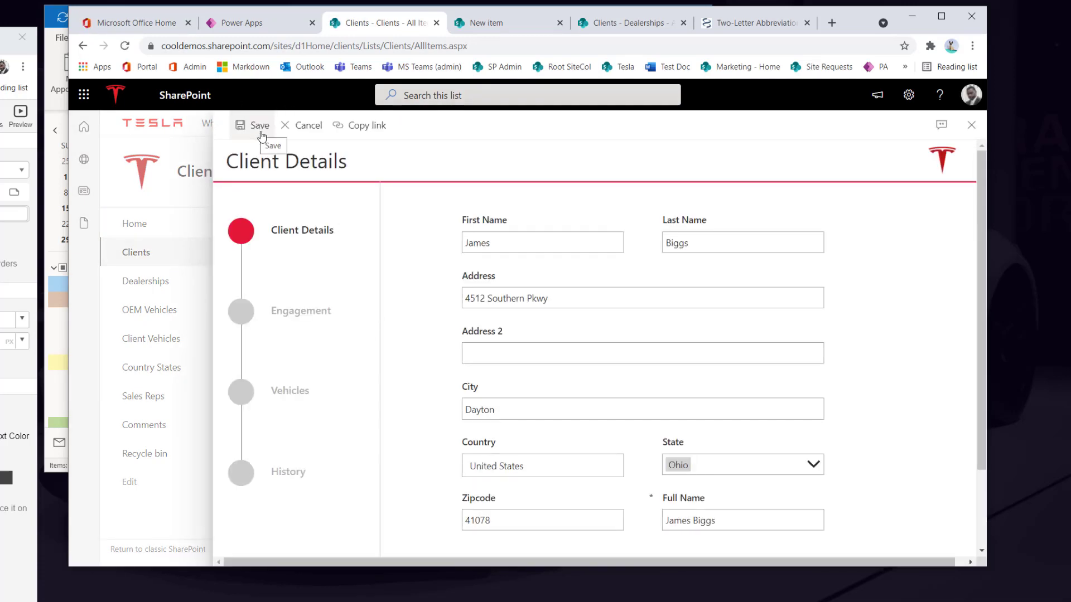
scroll(513, 365, "down", 2)
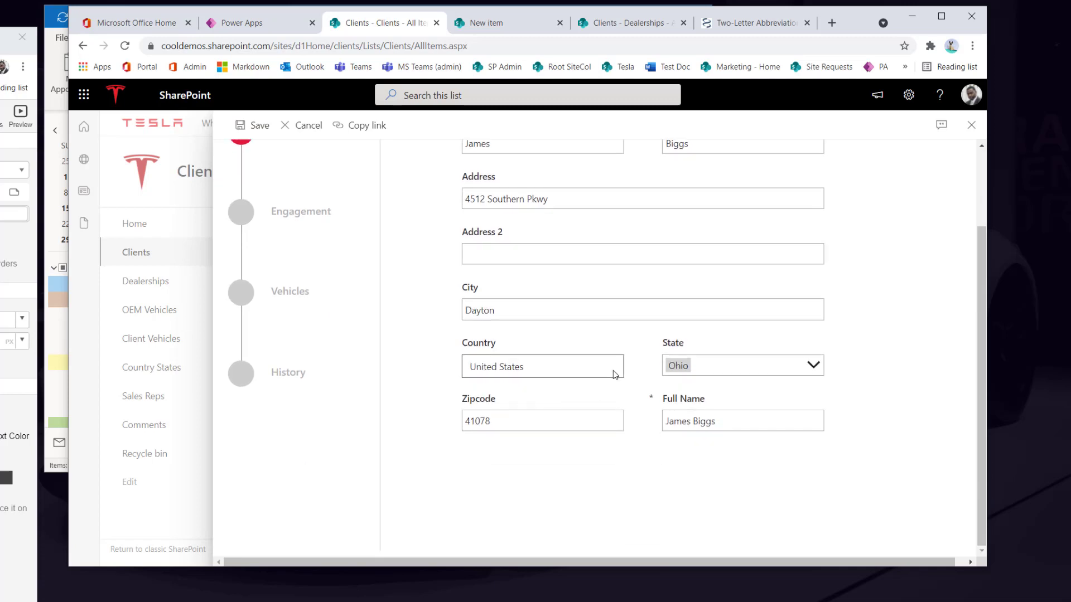
Reload the Clients list and reopen the first client in edit mode down to the Country and State fields.
key("F5")
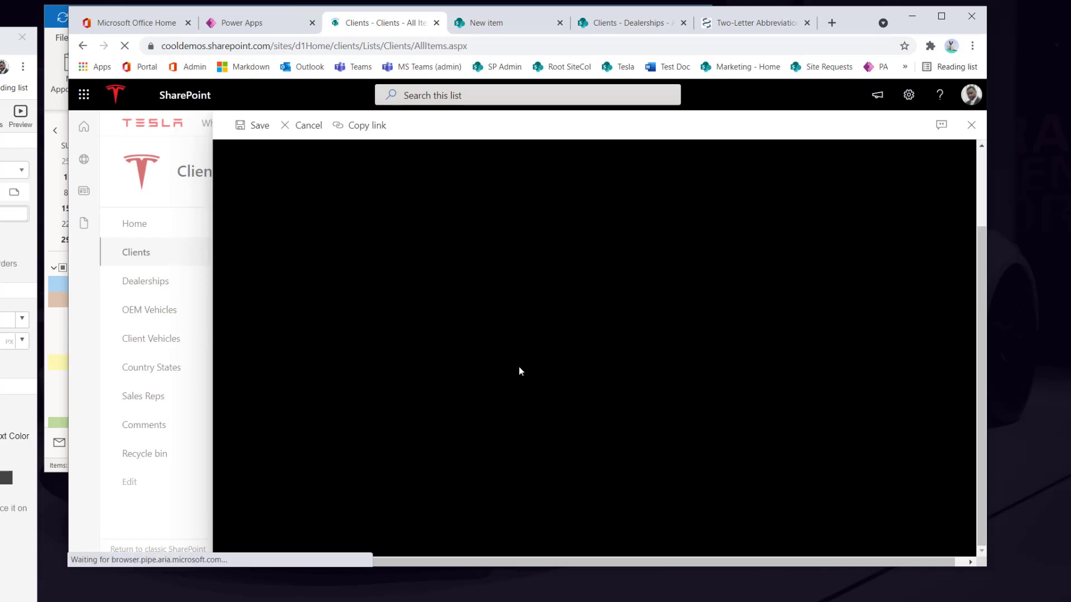
left_click(349, 338)
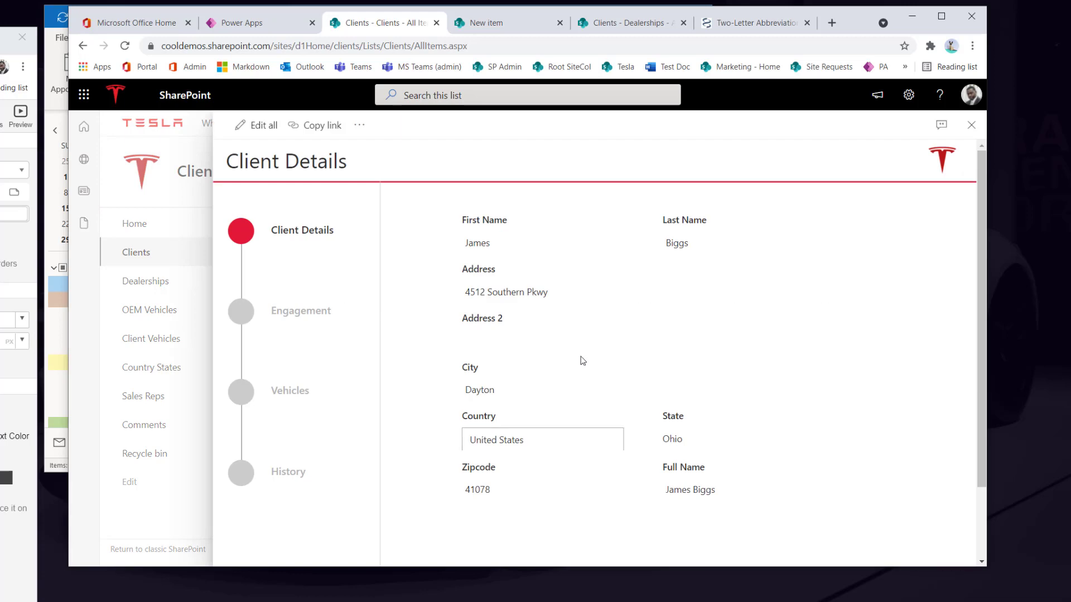
scroll(630, 394, "down", 2)
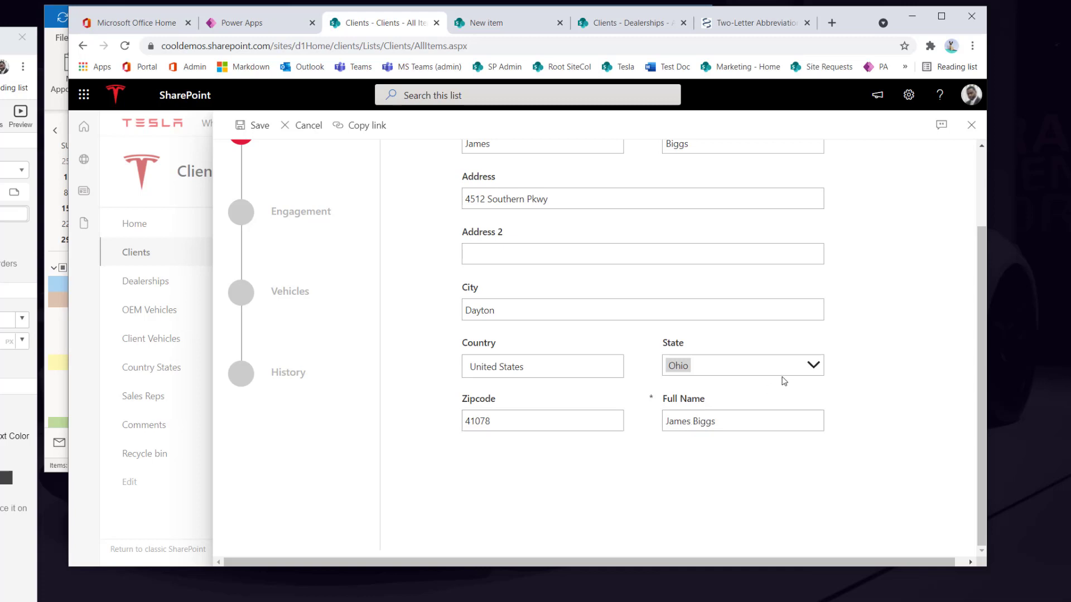
Try the State drop-down of the opened client by choosing Hawaii, New York and Ohio in turn.
left_click(812, 375)
scroll(773, 509, "down", 6)
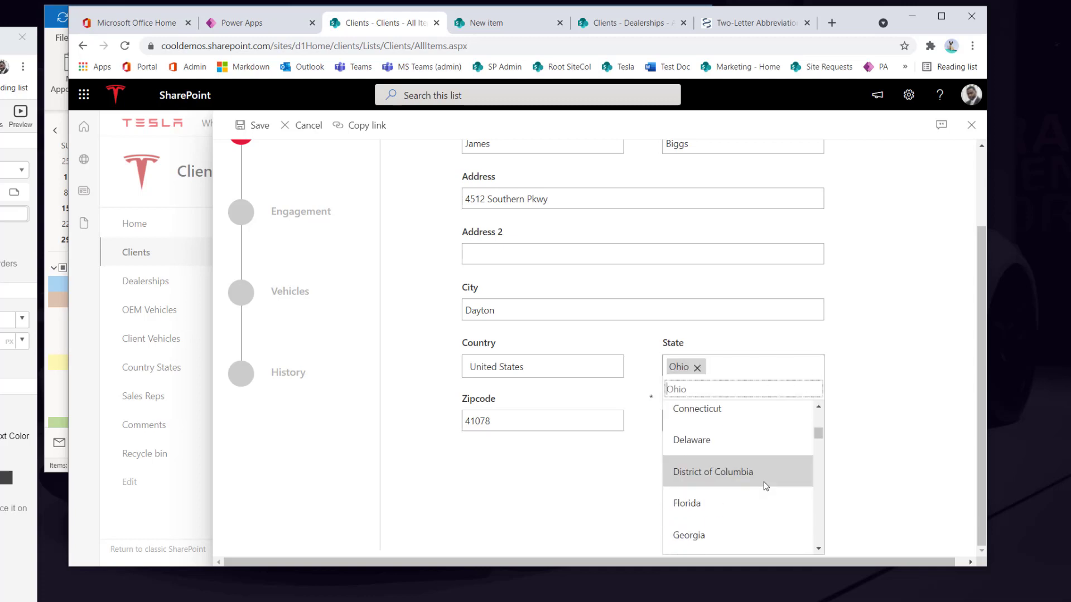
left_click(719, 447)
left_click(722, 372)
scroll(725, 502, "down", 5)
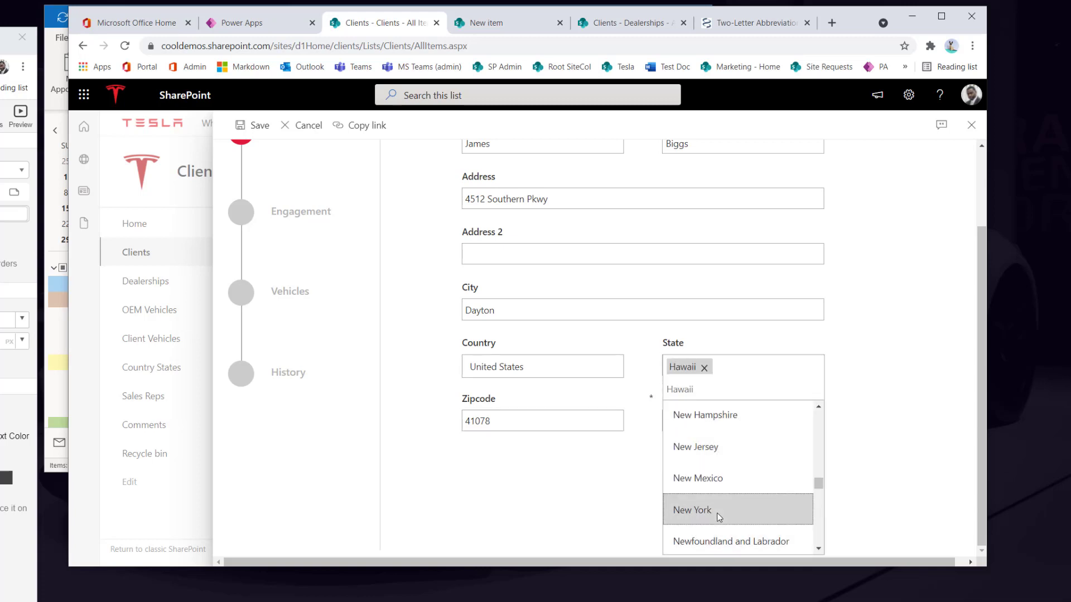
left_click(717, 509)
left_click(722, 372)
scroll(724, 513, "down", 8)
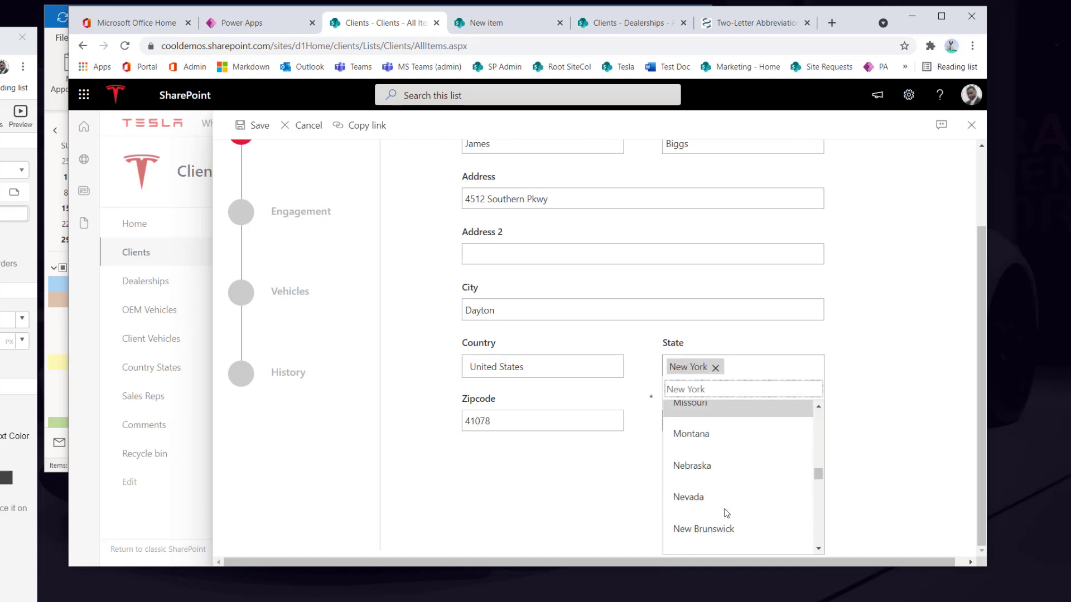
left_click(702, 472)
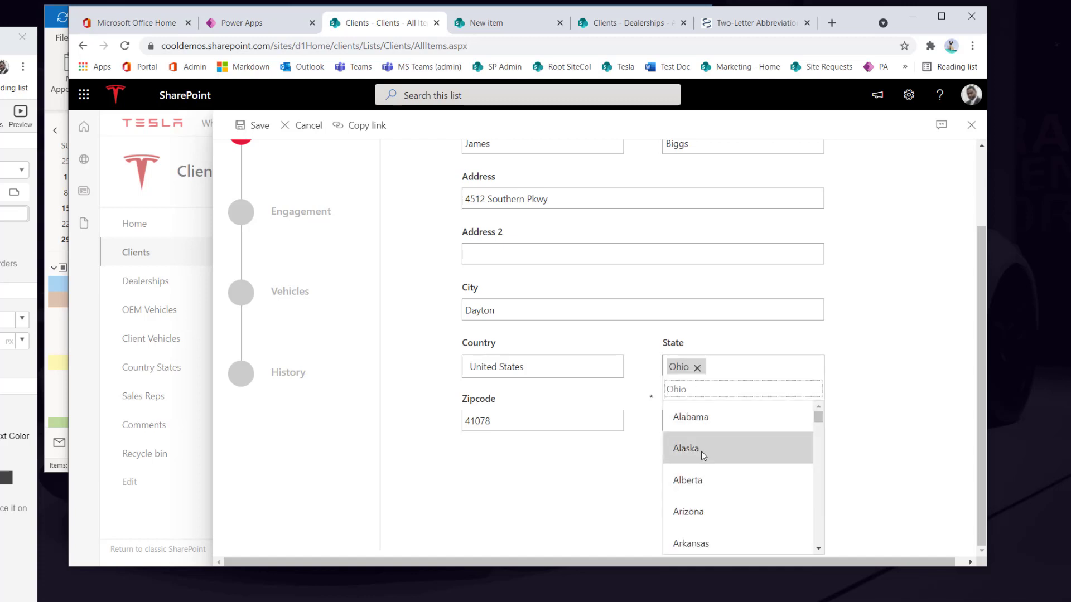
left_click(544, 455)
Reload the list, view the first client's details in edit mode once more and cancel the edit.
key("F5")
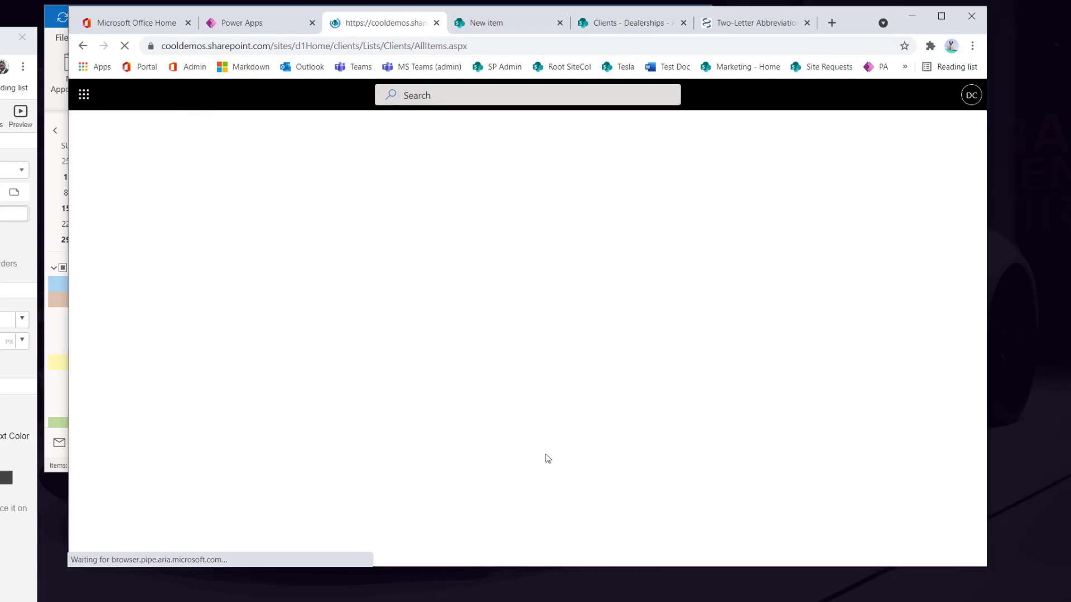
left_click(349, 336)
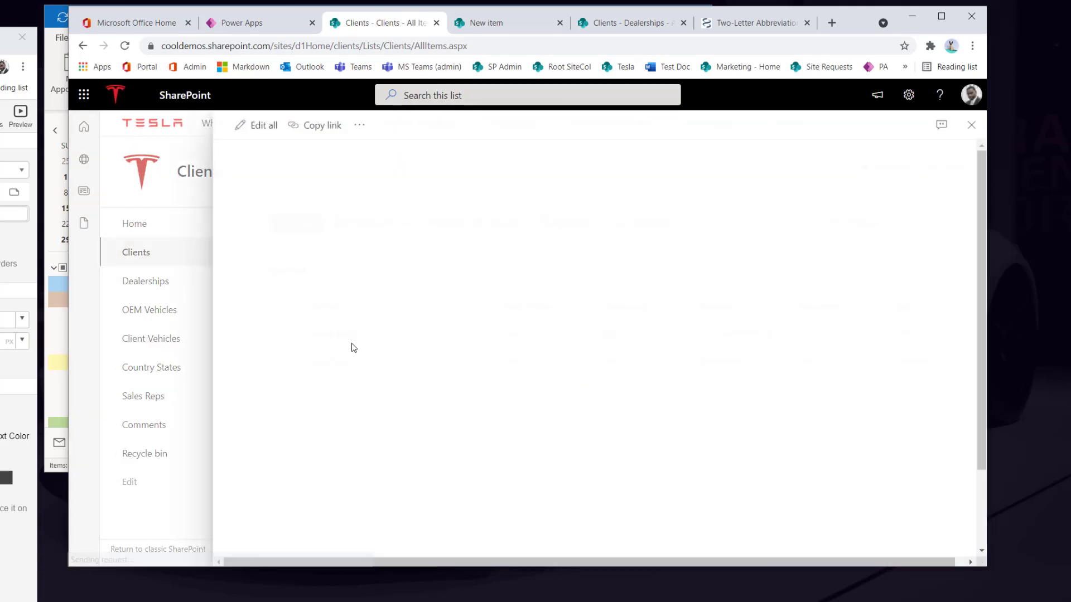
left_click(562, 417)
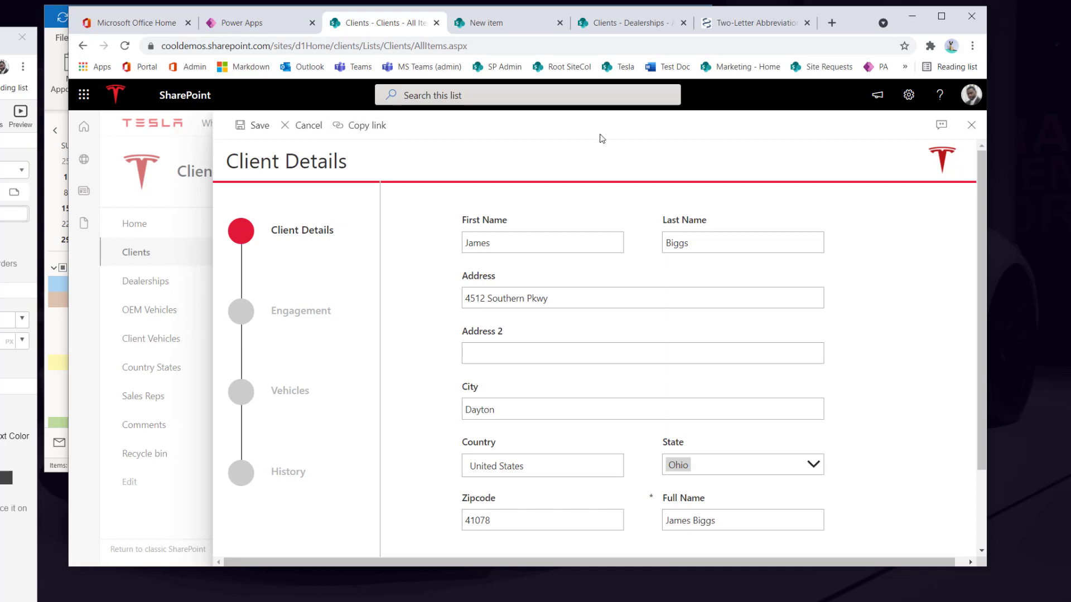
left_click(309, 127)
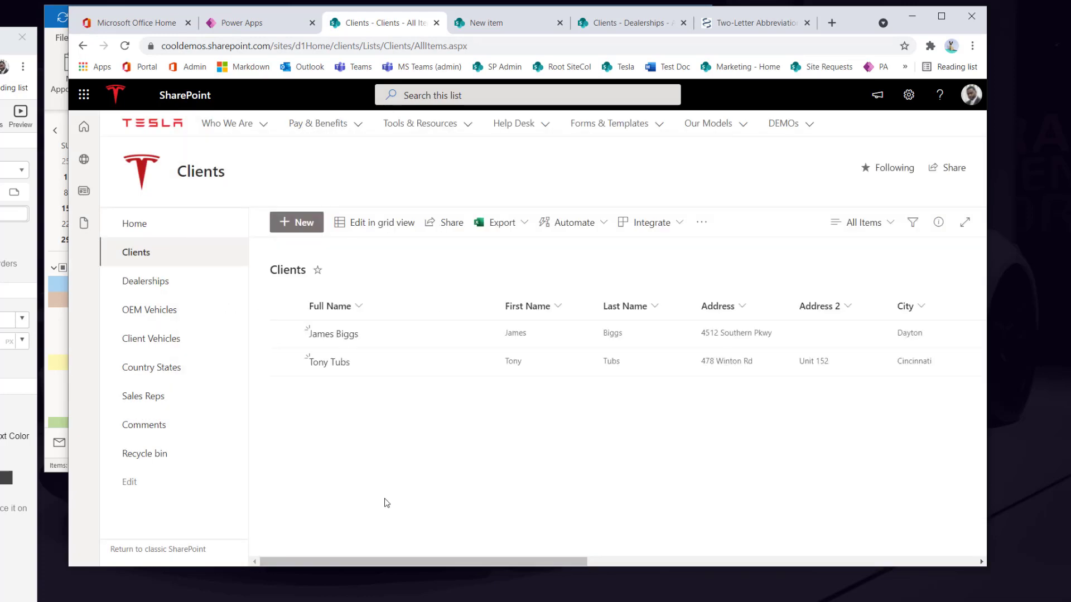
Reopen the Clients list's form customization in Power Apps, overriding the locked session and skipping the welcome dialog.
left_click(323, 337)
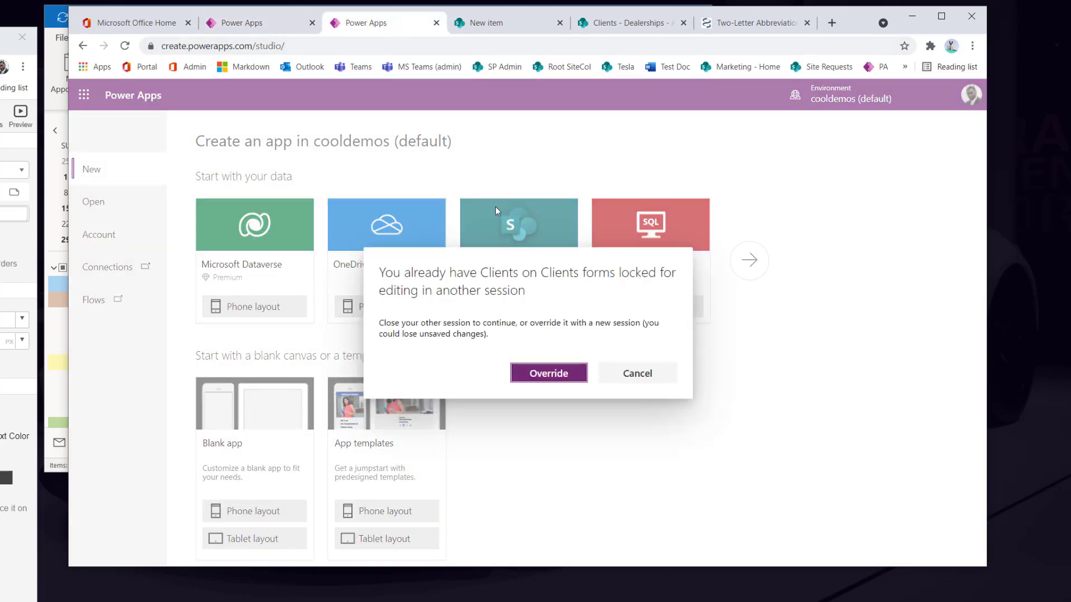
left_click(549, 374)
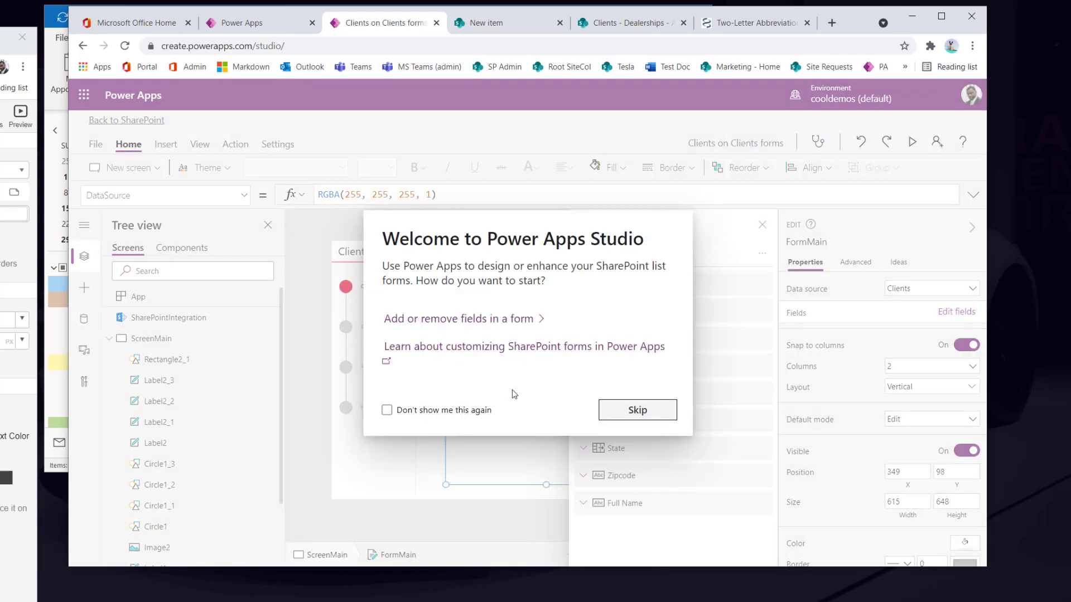
left_click(637, 409)
Remove the custom Country card from the form's fields.
left_click(509, 409)
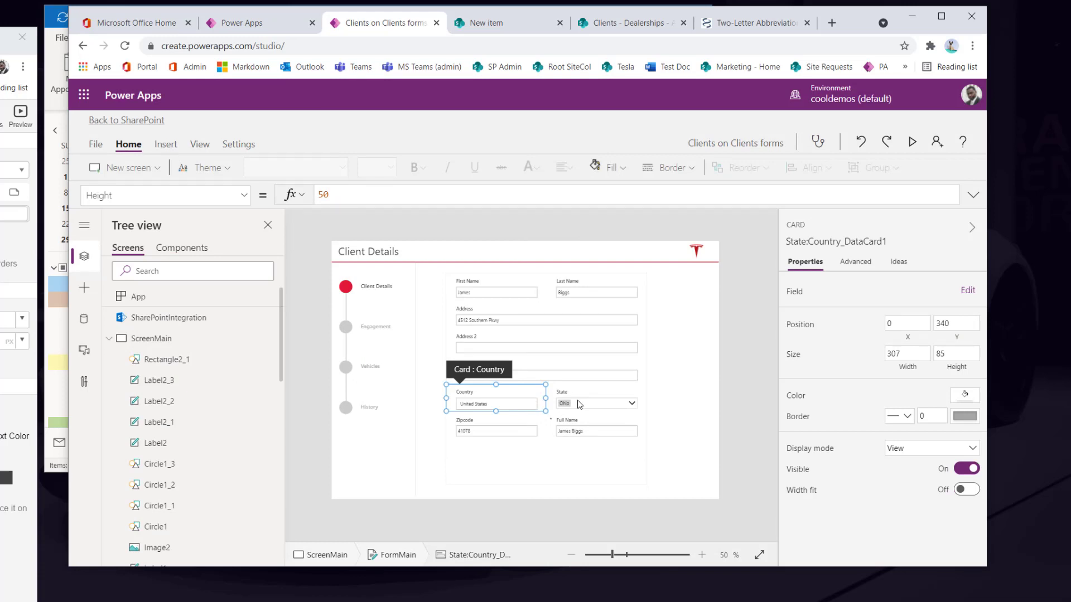
left_click(969, 291)
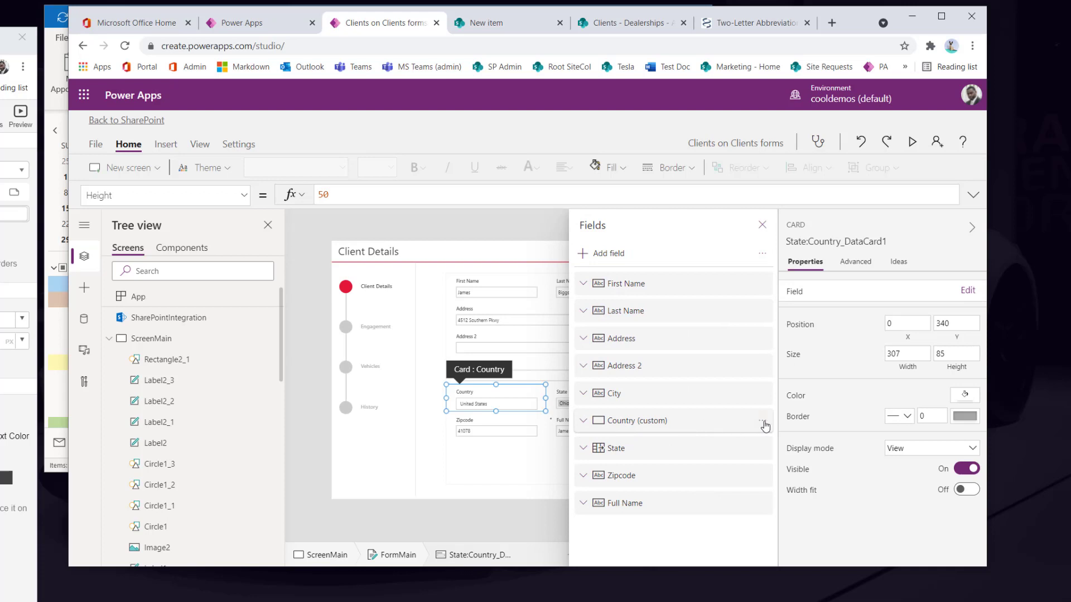
left_click(764, 426)
left_click(786, 512)
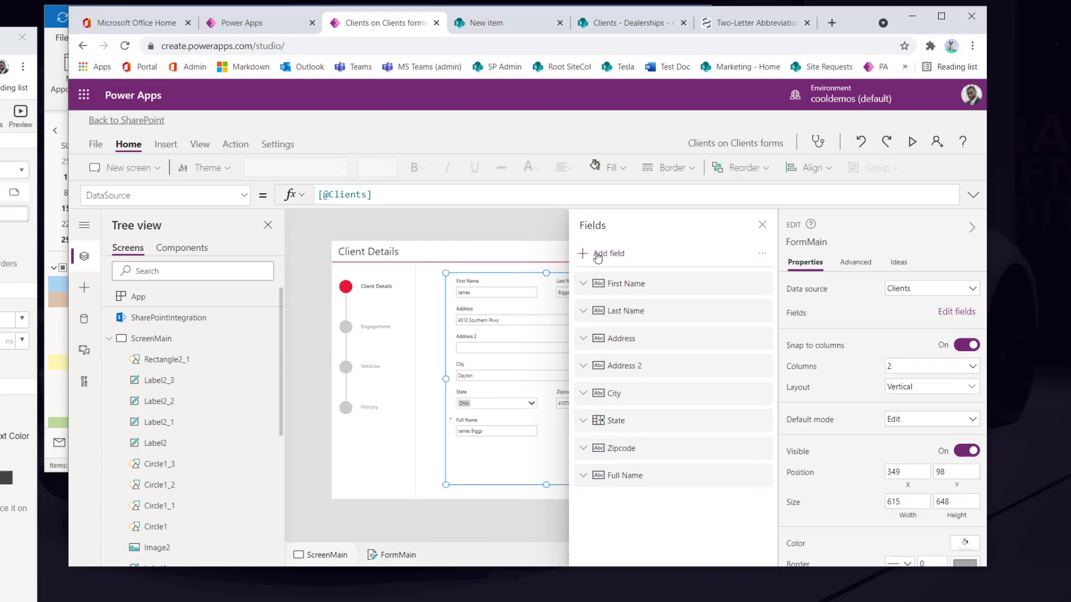
Add a new custom card to the form and place it between the City and State fields.
left_click(762, 253)
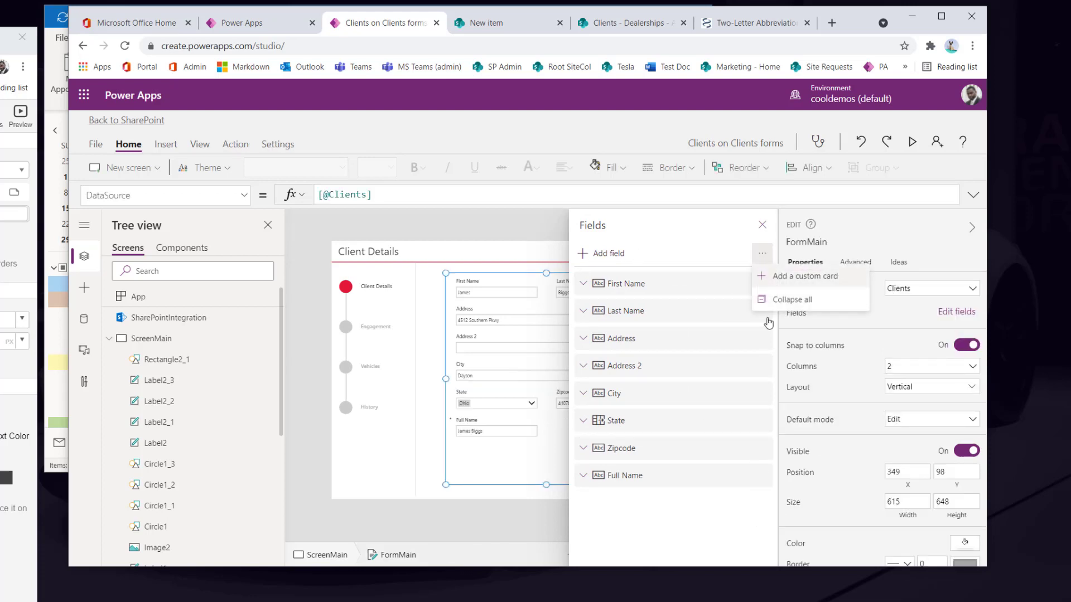
left_click(801, 277)
left_click_drag(684, 503, 676, 419)
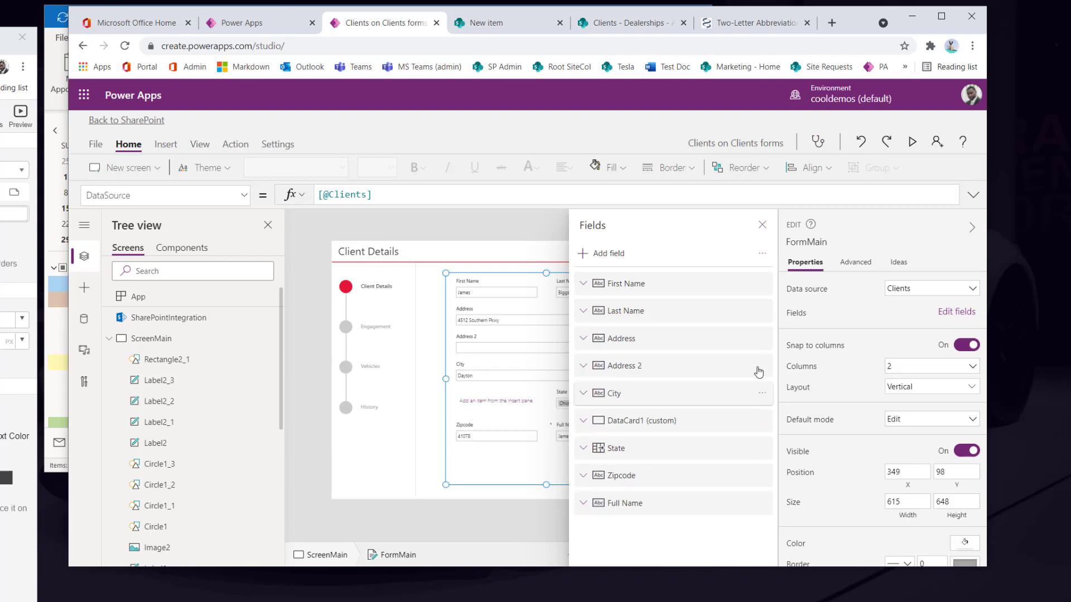
left_click(762, 226)
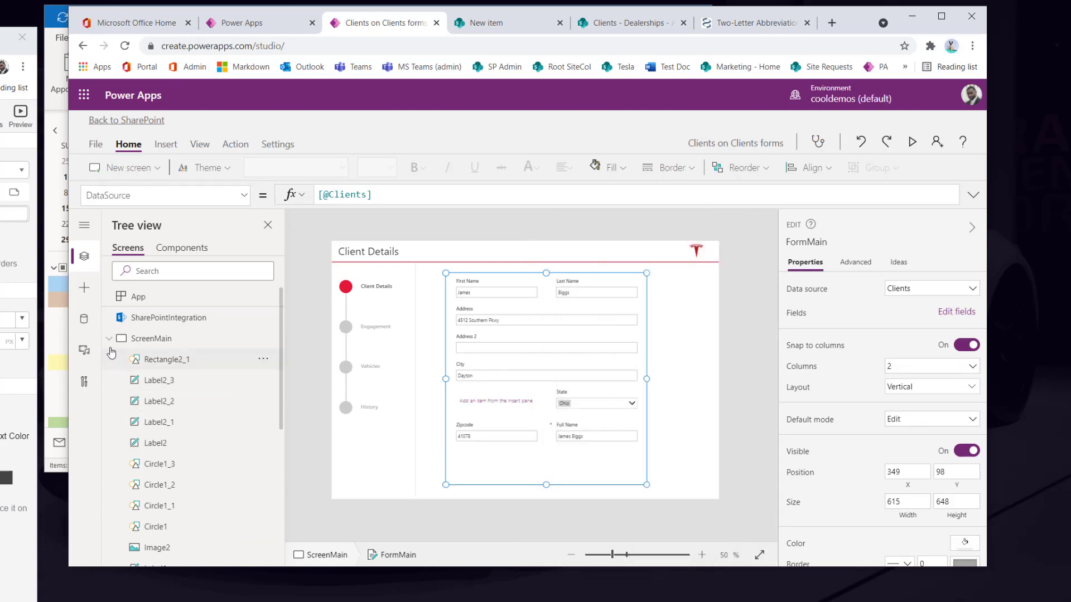
Rename the new custom card as dcCountry.
scroll(168, 385, "down", 5)
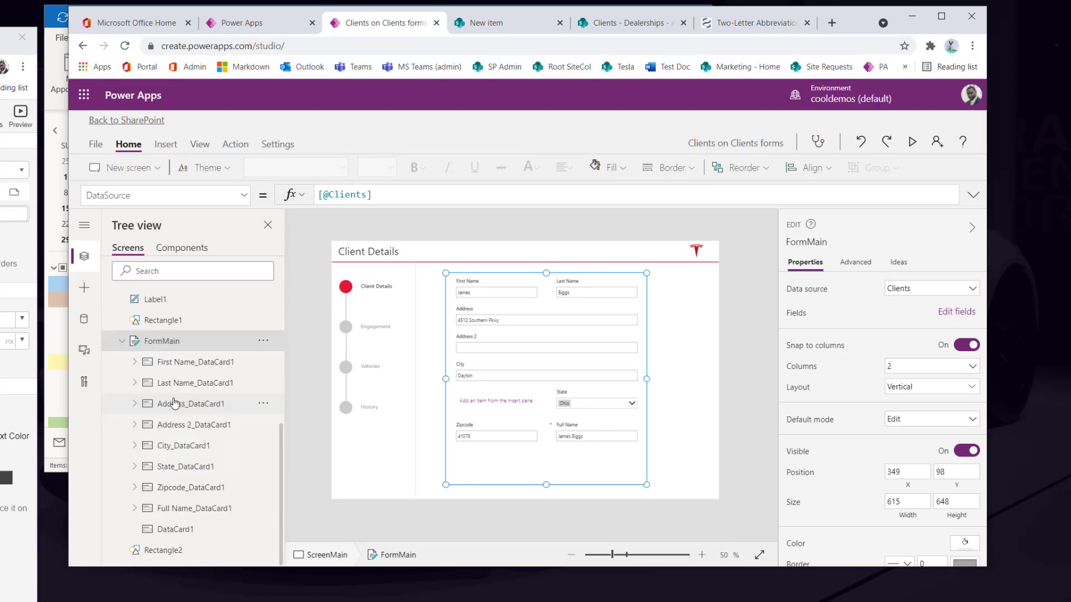
left_click(263, 529)
left_click(287, 483)
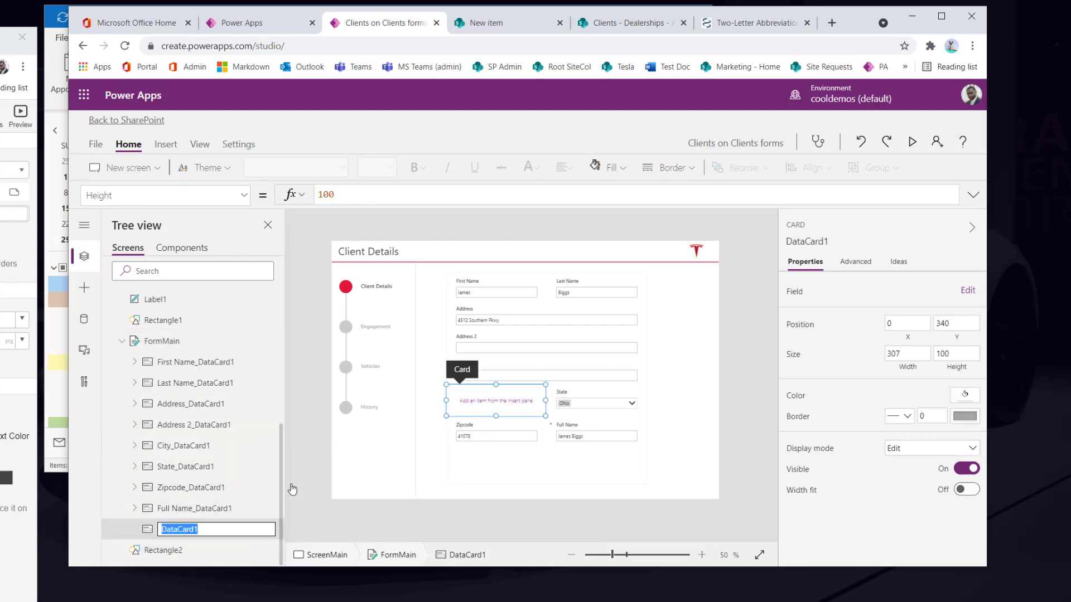
type("dcCountry")
key("Return")
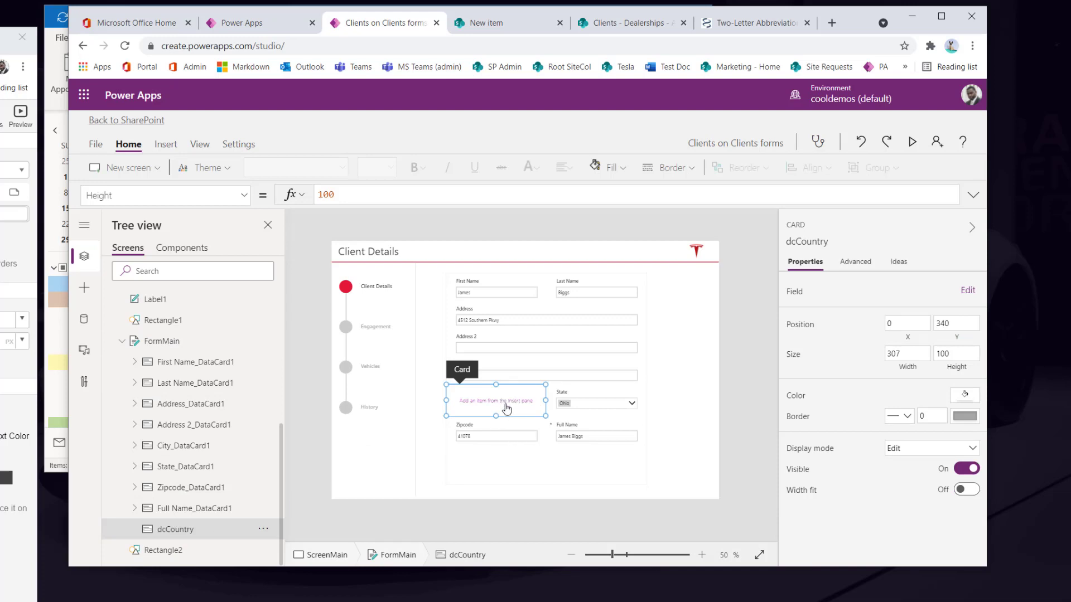
Insert a text label and a drop-down into the dcCountry card, with the drop-down placed below the label.
left_click(505, 404)
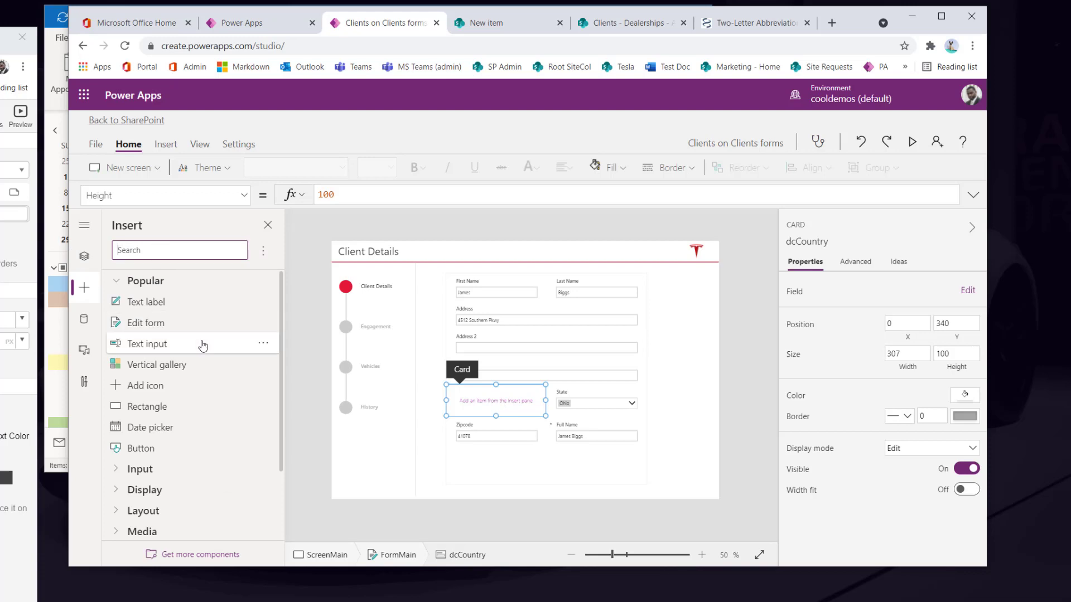
left_click(168, 302)
left_click_drag(469, 387, 471, 400)
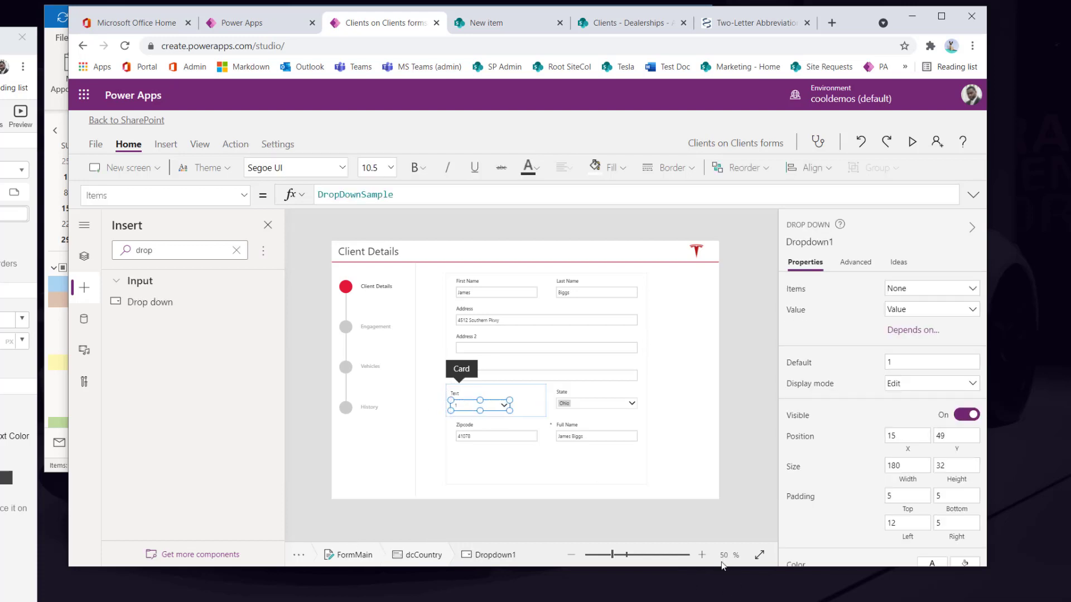
Position the dcCountry card's label at X 32 and Y 10 to match the Zipcode label.
left_click(702, 554)
left_click(702, 555)
left_click(702, 555)
left_click(701, 555)
left_click(701, 555)
left_click(702, 555)
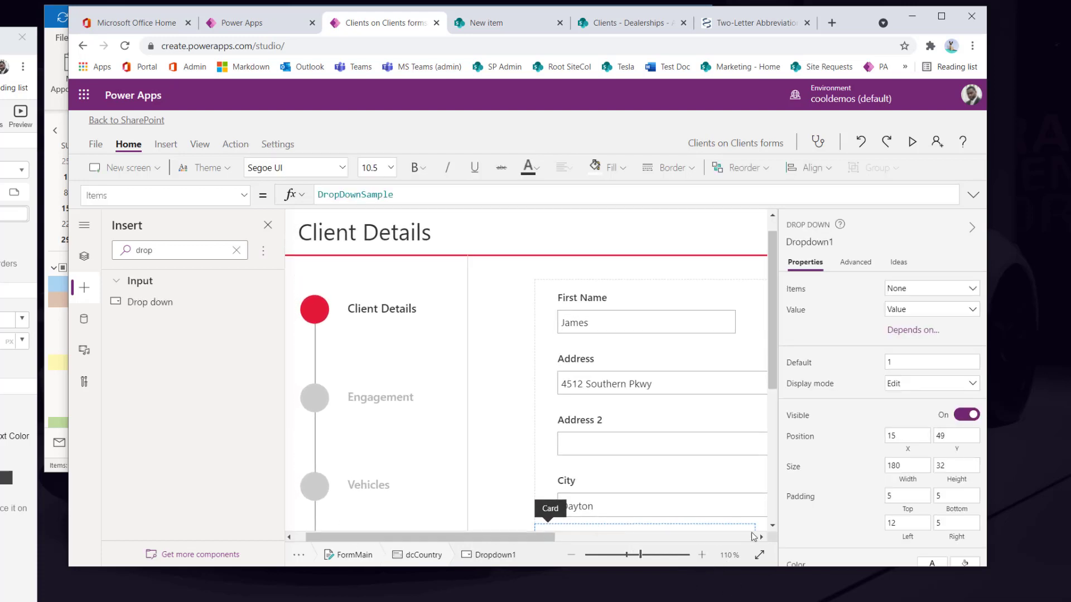
left_click_drag(531, 537, 619, 537)
scroll(597, 521, "down", 5)
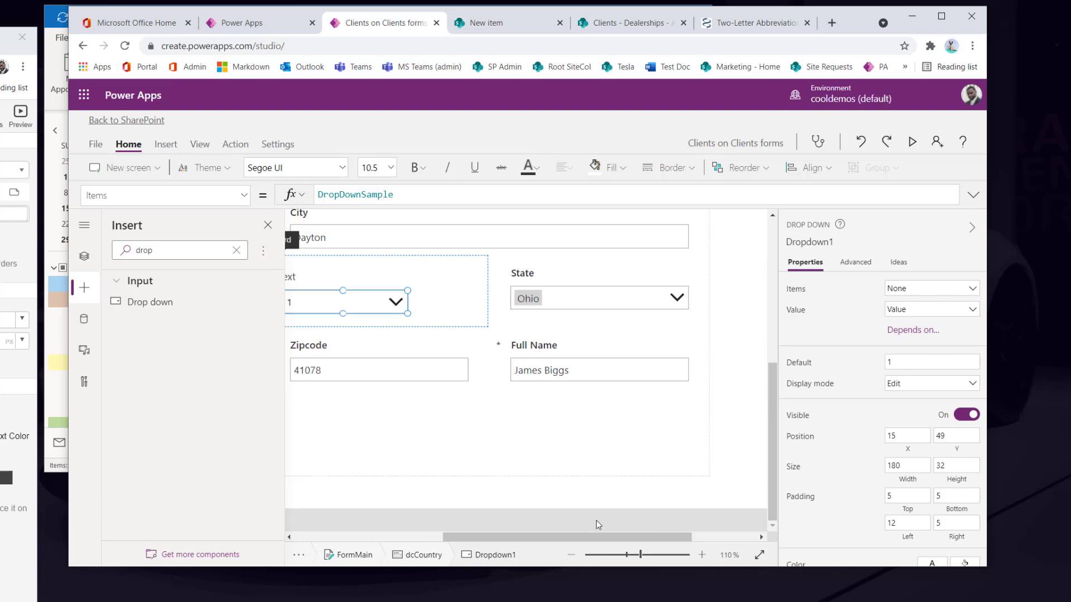
left_click(547, 287)
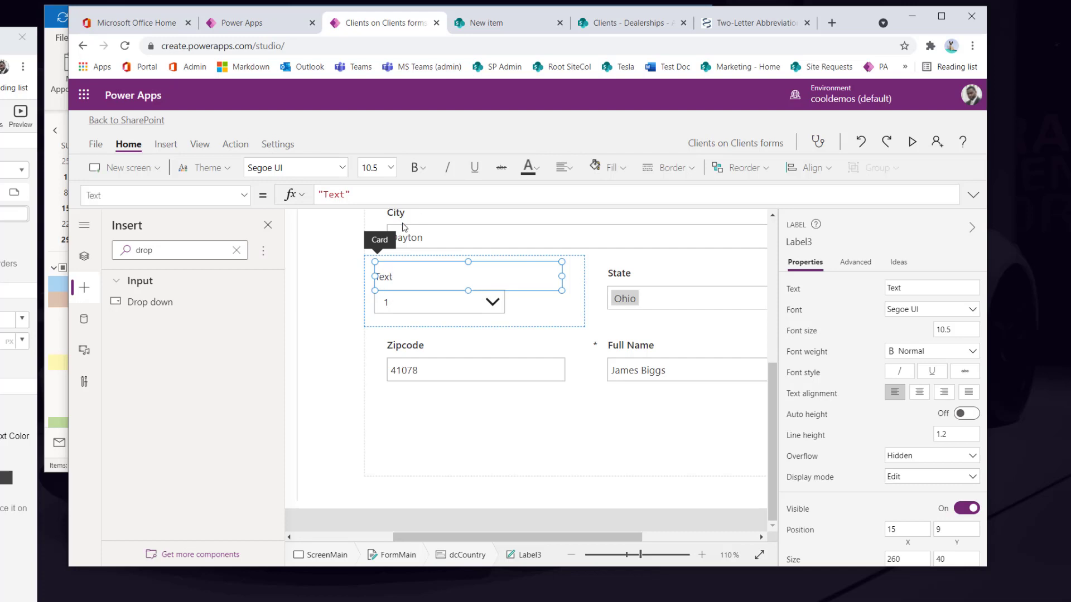
left_click(405, 350)
left_click(405, 350)
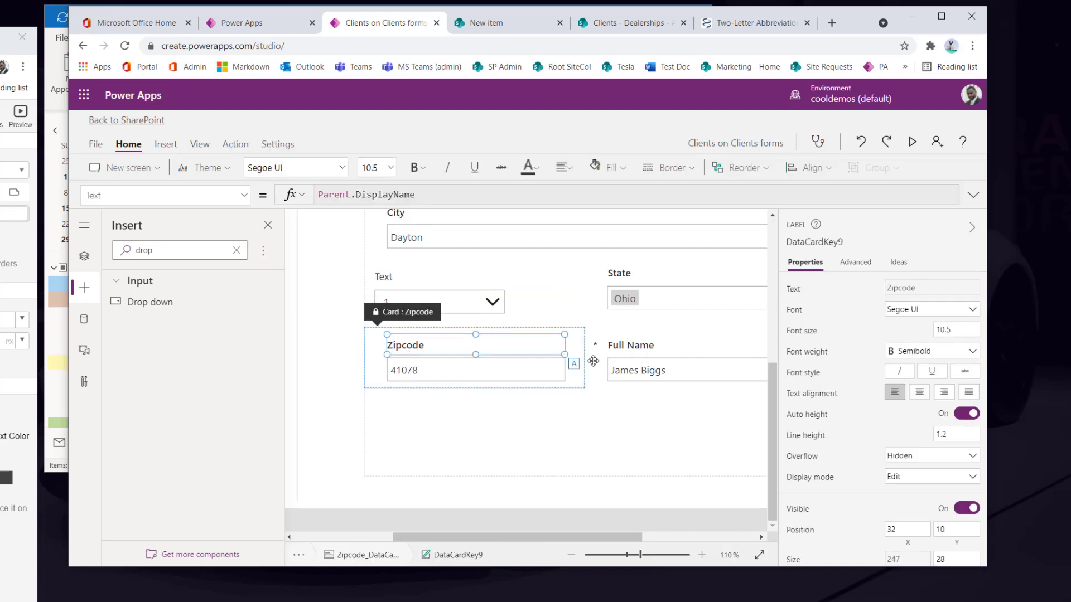
scroll(895, 363, "down", 2)
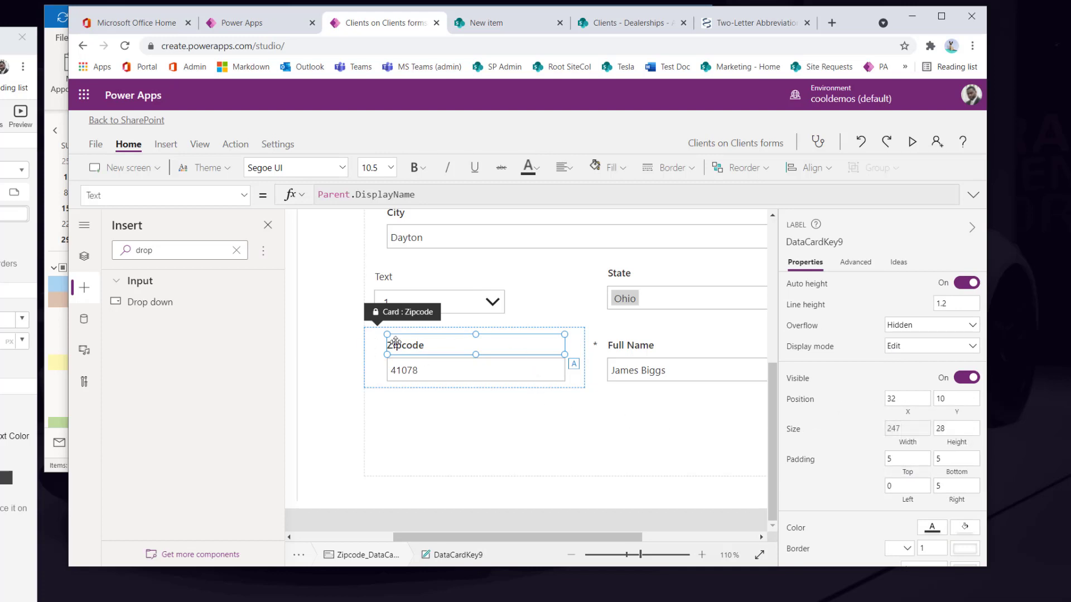
left_click(406, 282)
left_click(395, 276)
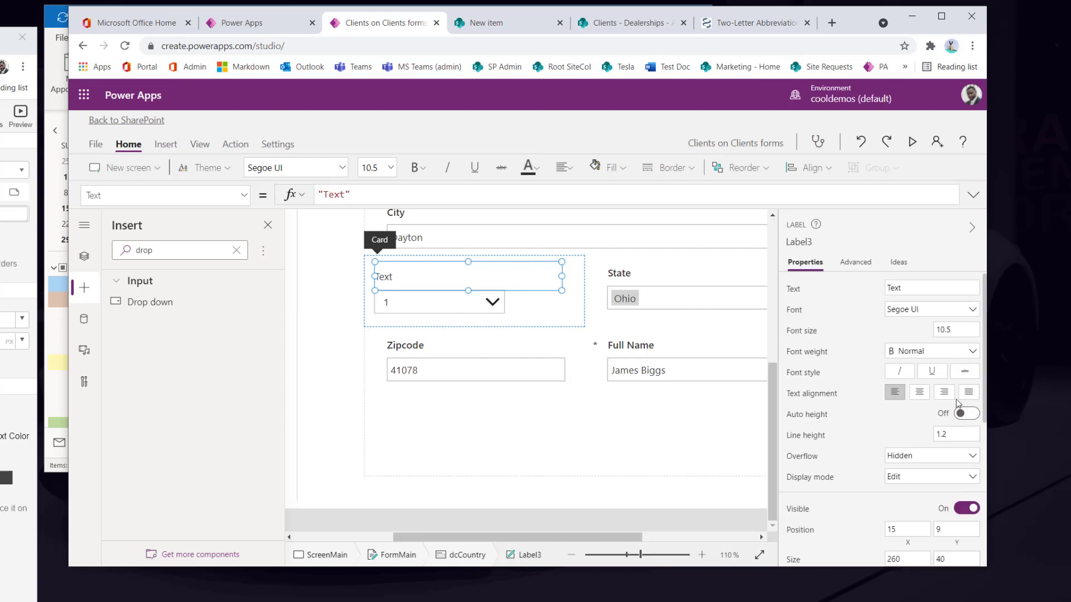
scroll(912, 444, "down", 1)
left_click(894, 399)
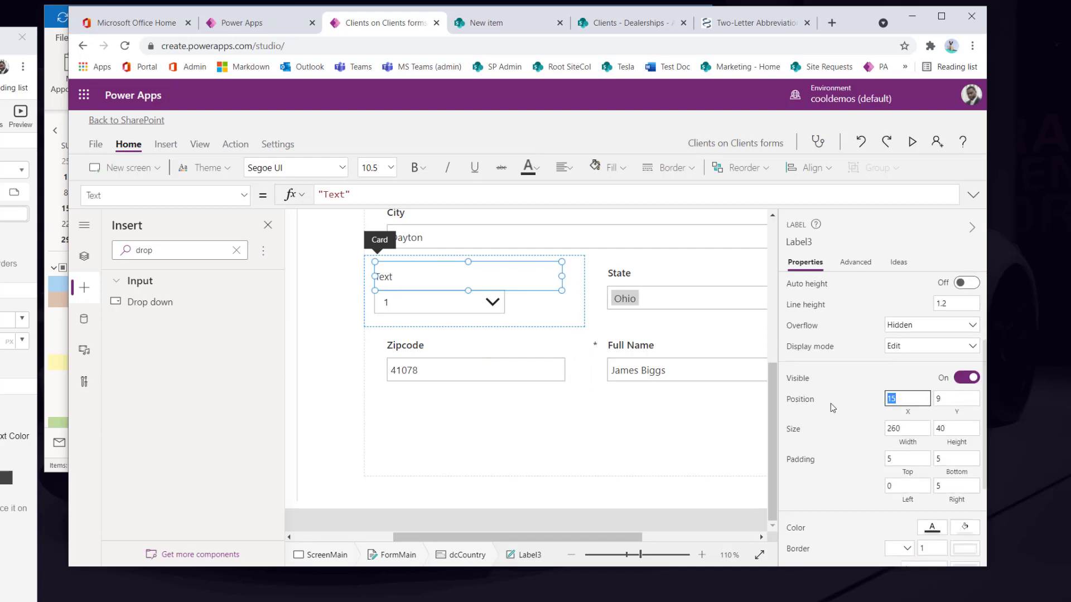
type("32")
key("Tab")
type("10")
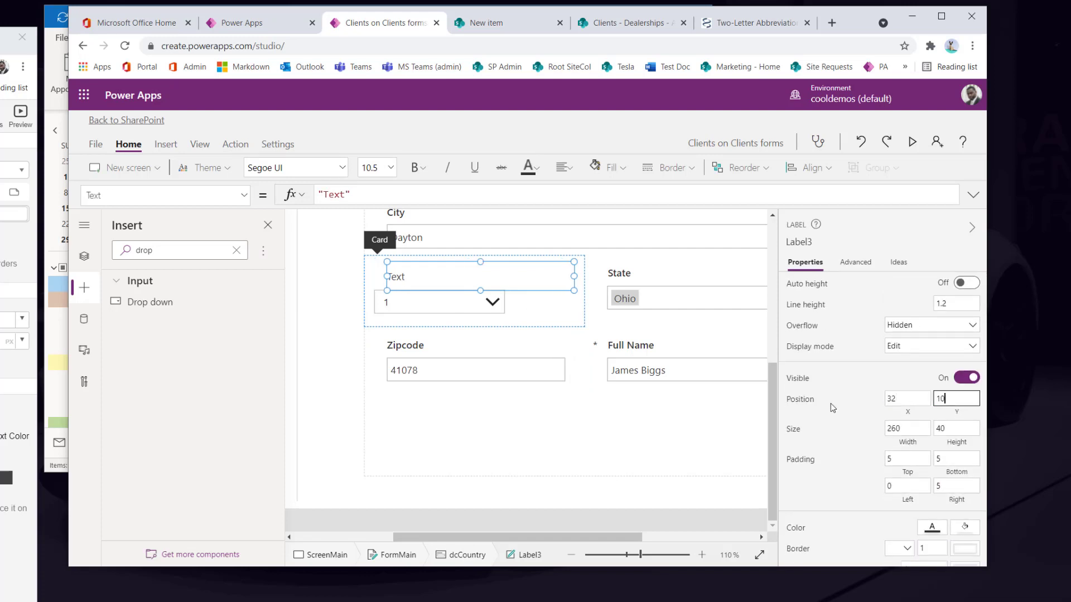
left_click(857, 417)
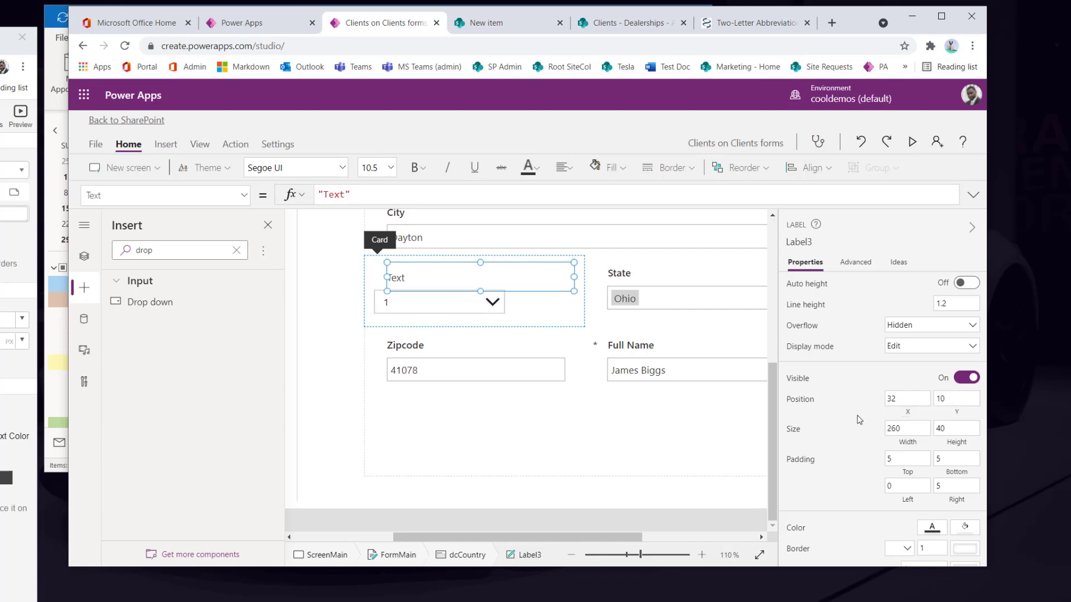
Set the dcCountry label's font weight to Semibold to match the Zipcode label.
left_click(410, 350)
left_click(410, 350)
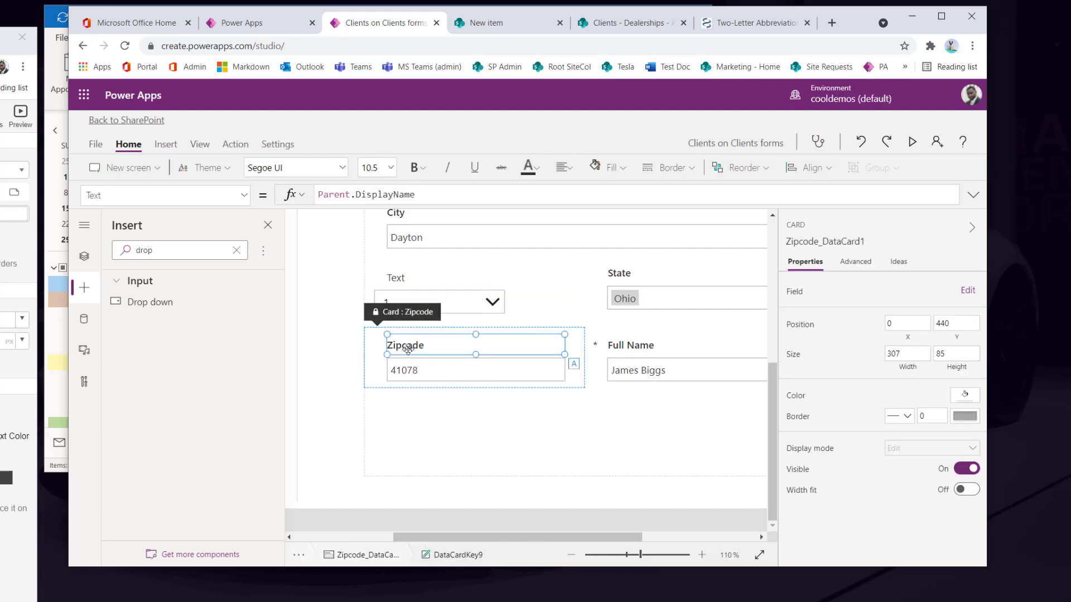
left_click(417, 167)
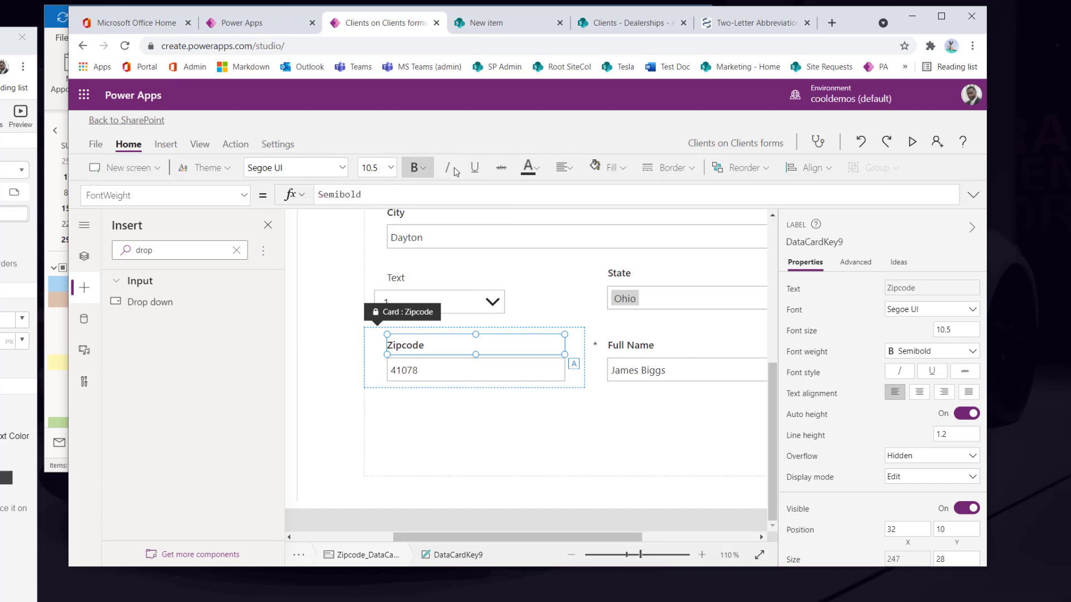
left_click(401, 277)
left_click(401, 277)
left_click(415, 168)
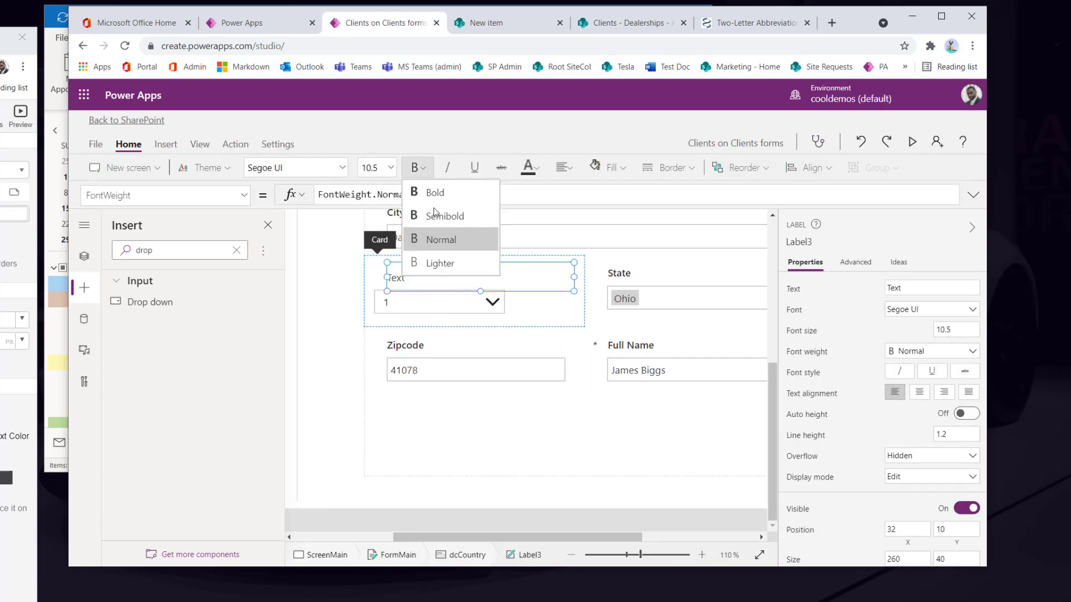
left_click(469, 146)
Position the dcCountry card's drop-down at X 32 and Y 43 to match the Zipcode text input.
left_click(450, 377)
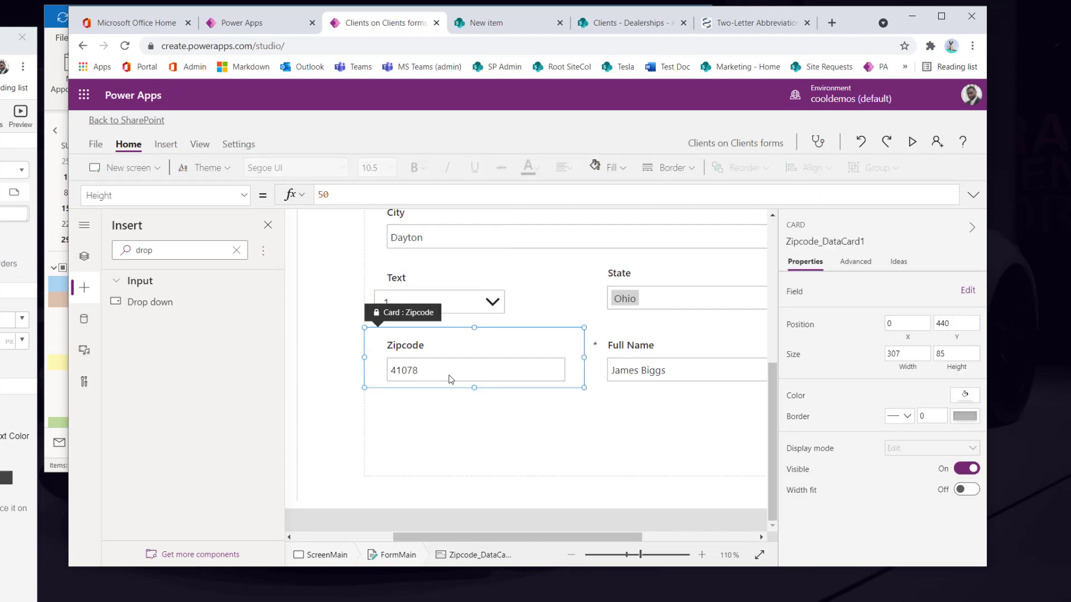
left_click(451, 377)
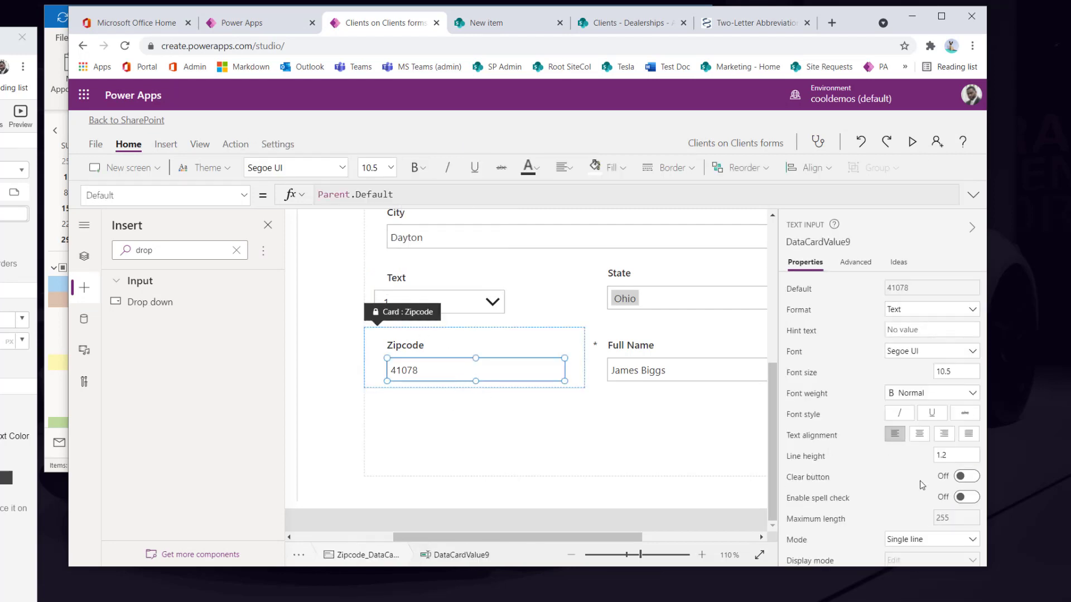
scroll(912, 470, "down", 3)
scroll(912, 473, "up", 2)
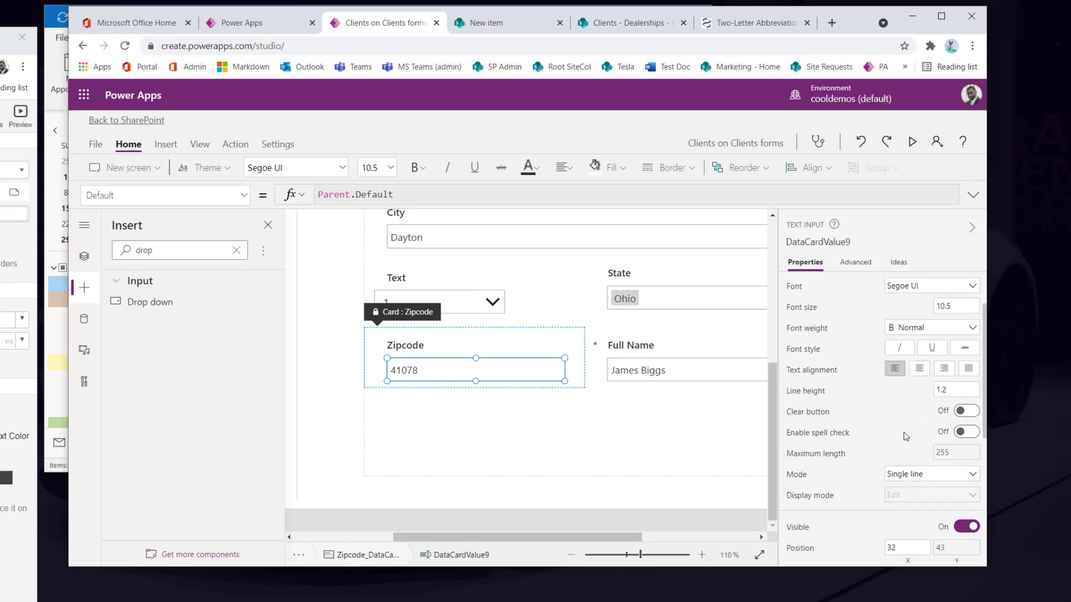
scroll(906, 436, "down", 3)
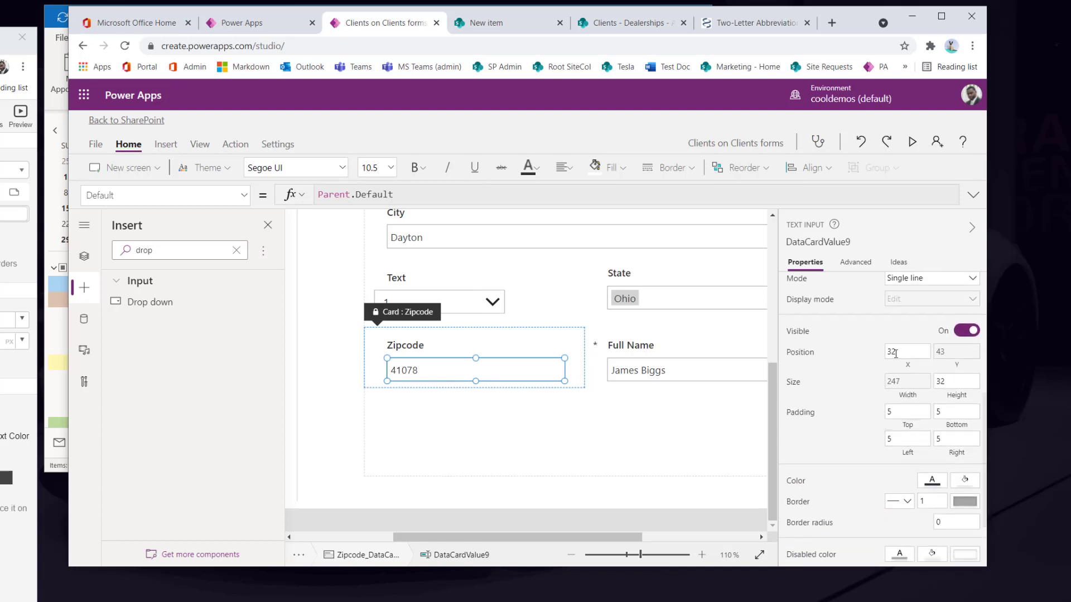
left_click(441, 306)
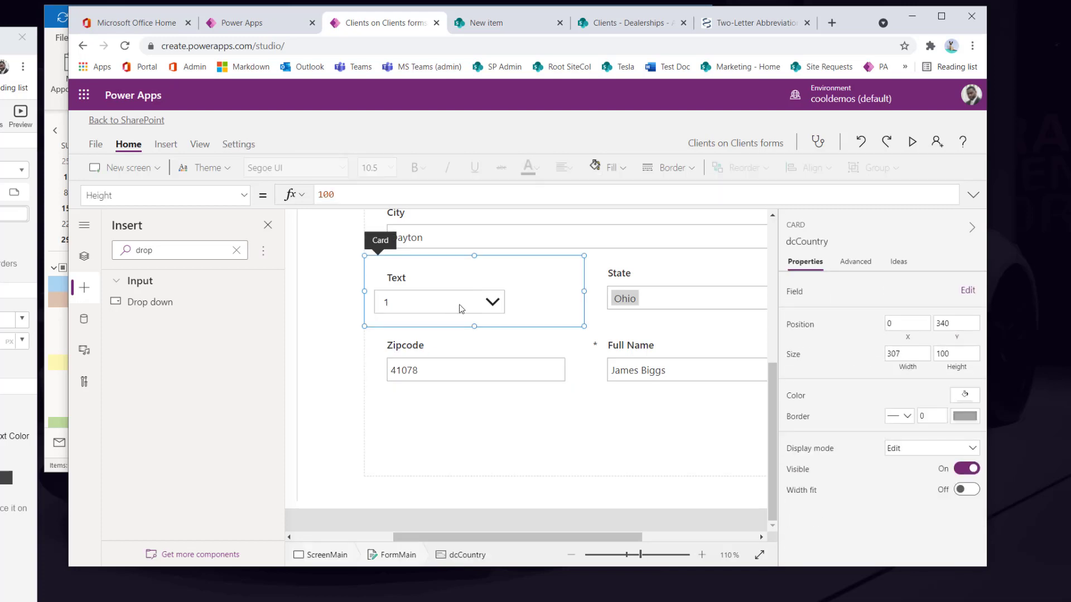
scroll(936, 436, "down", 2)
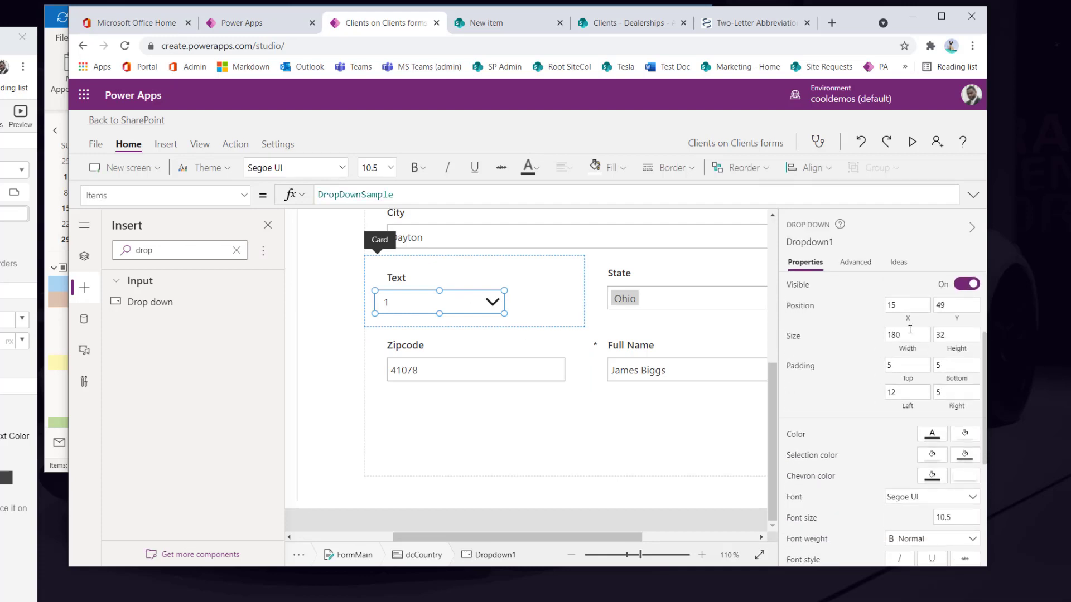
left_click_drag(899, 305, 844, 308)
type("32")
key("Tab")
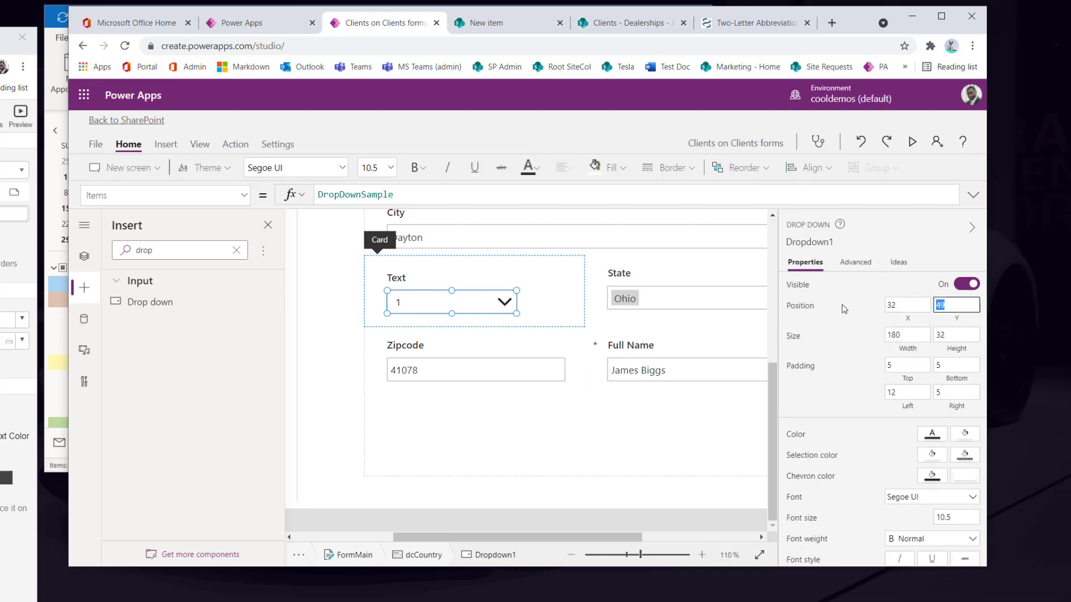
type("43")
key("Tab")
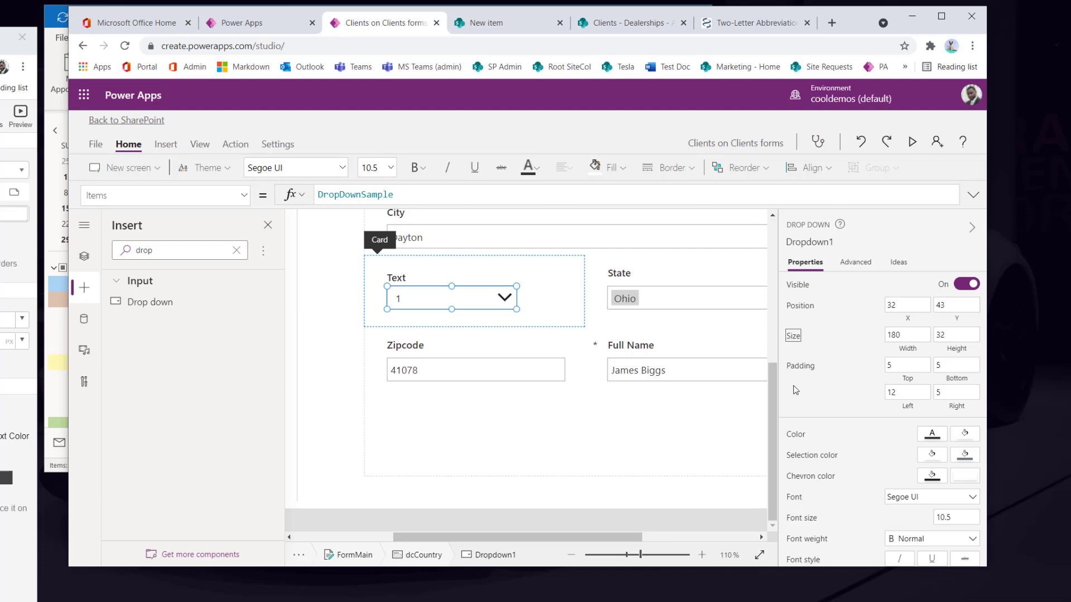
Set the dcCountry card's drop-down width to 247 to match the Zipcode text input.
left_click(501, 377)
left_click(499, 373)
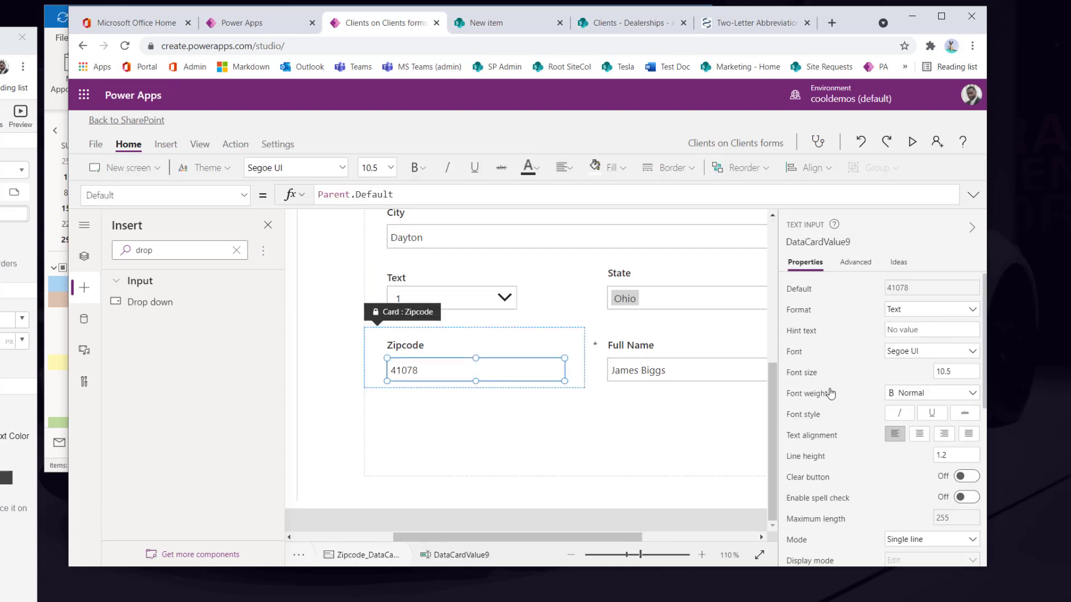
scroll(924, 410, "down", 4)
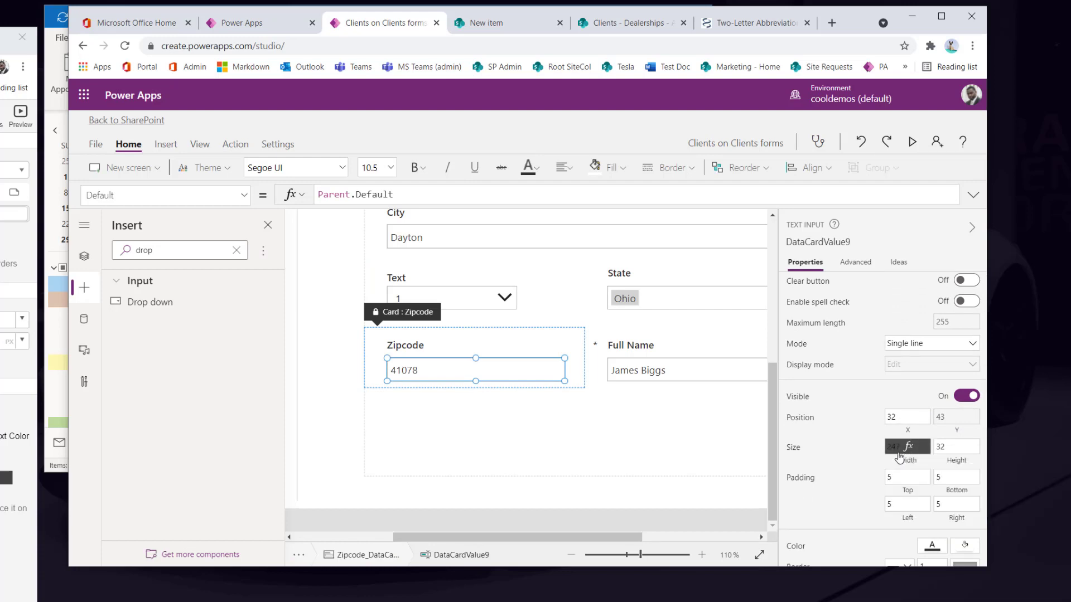
left_click(455, 302)
left_click(454, 302)
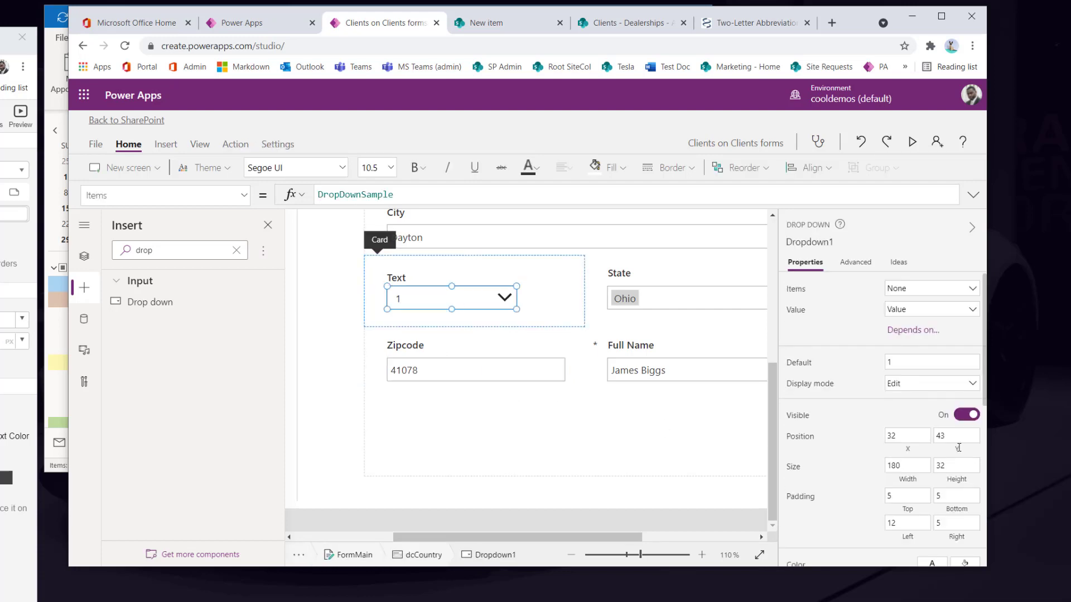
left_click(911, 466)
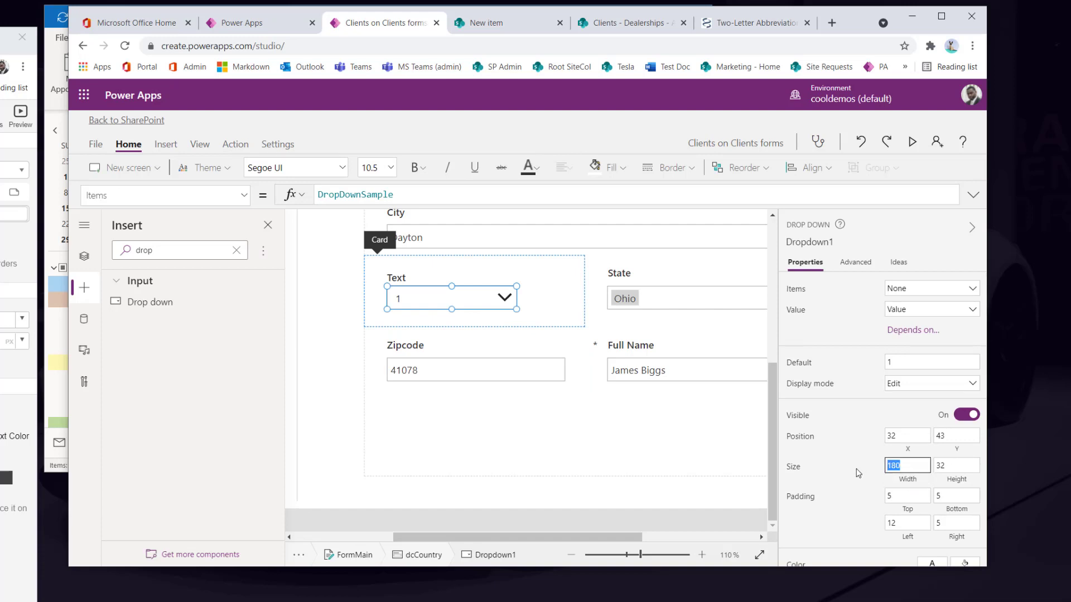
key("Return")
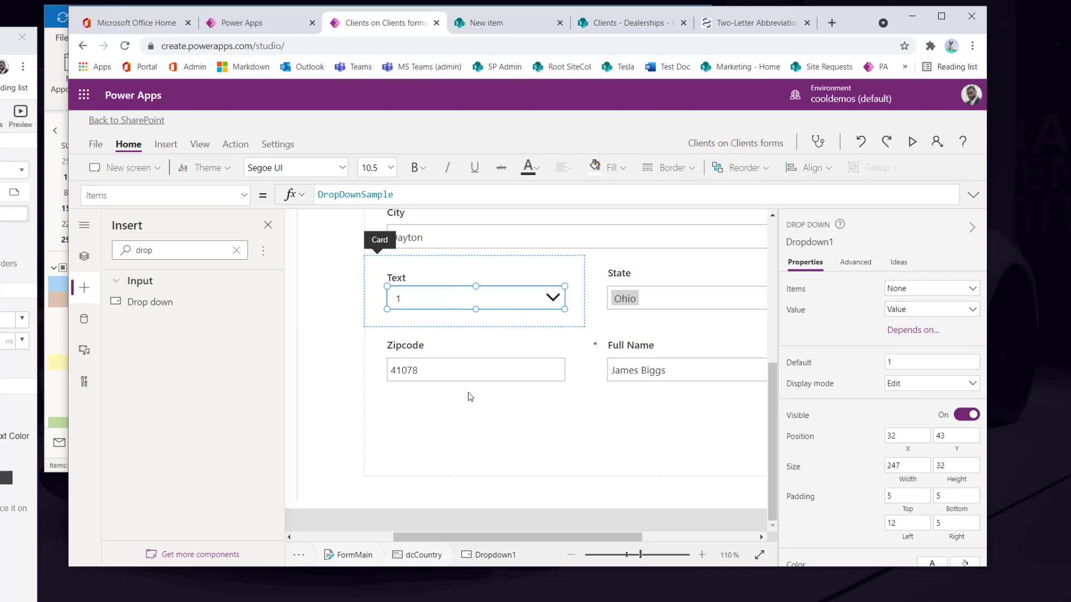
Set the dcCountry card's label height to 28 to match the Zipcode label.
left_click(406, 353)
left_click(406, 351)
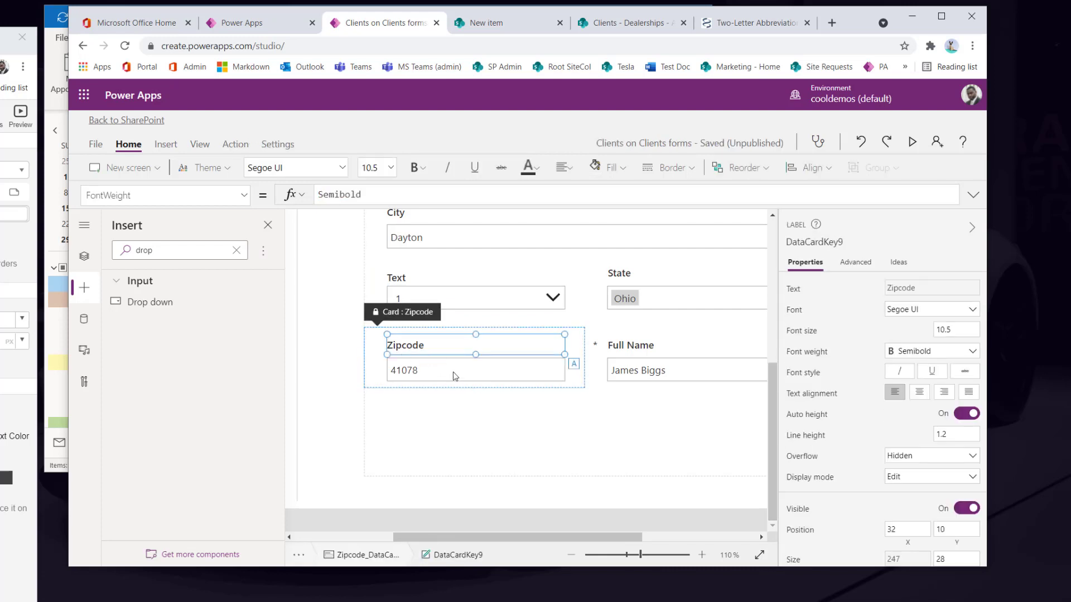
left_click(401, 278)
left_click(424, 349)
left_click(412, 344)
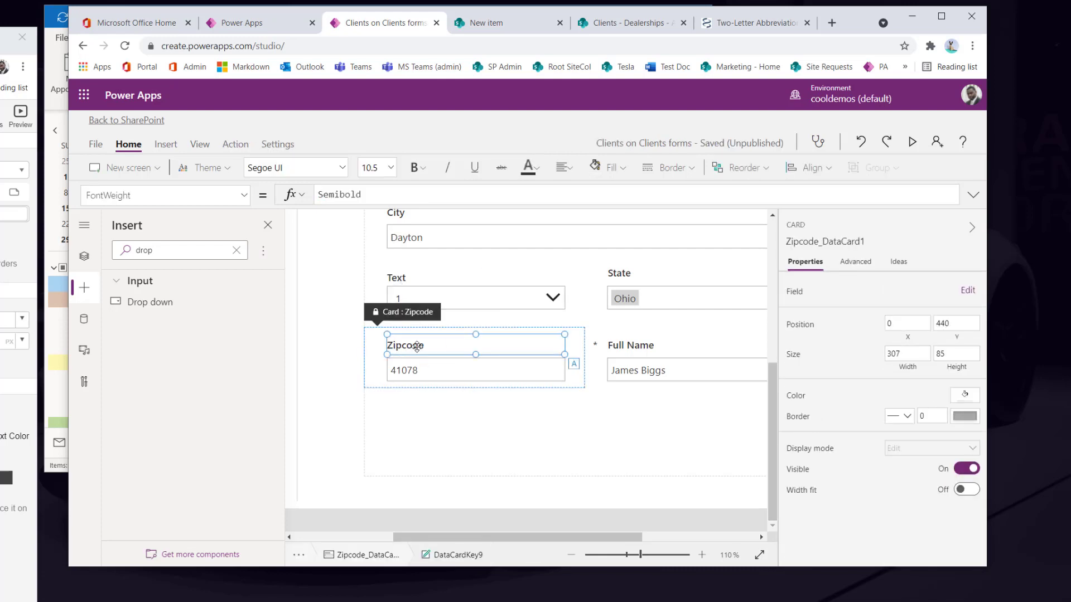
scroll(935, 490, "down", 3)
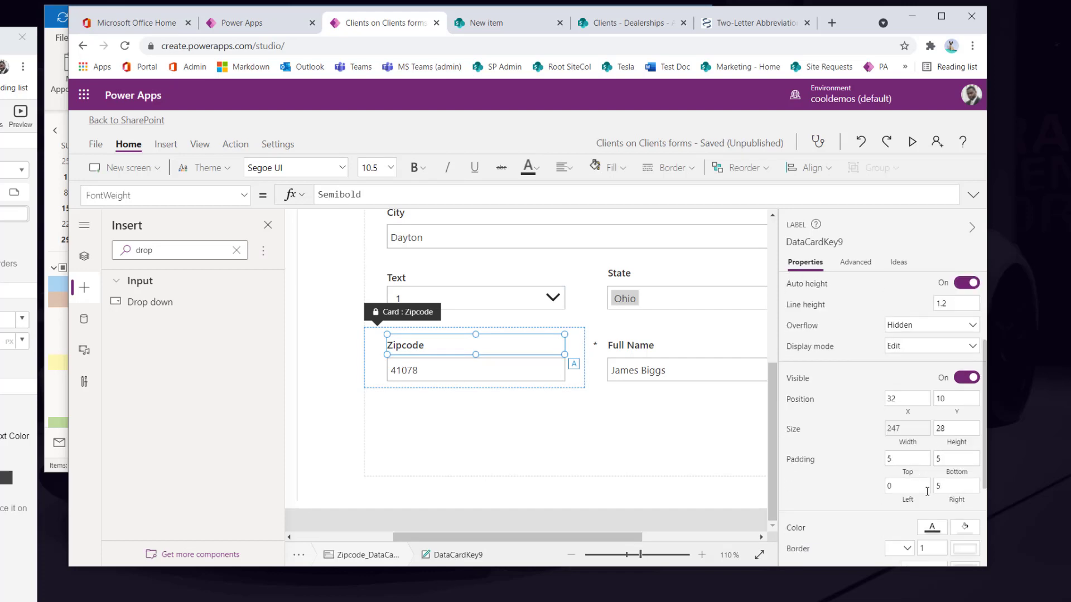
left_click(398, 278)
scroll(956, 422, "down", 3)
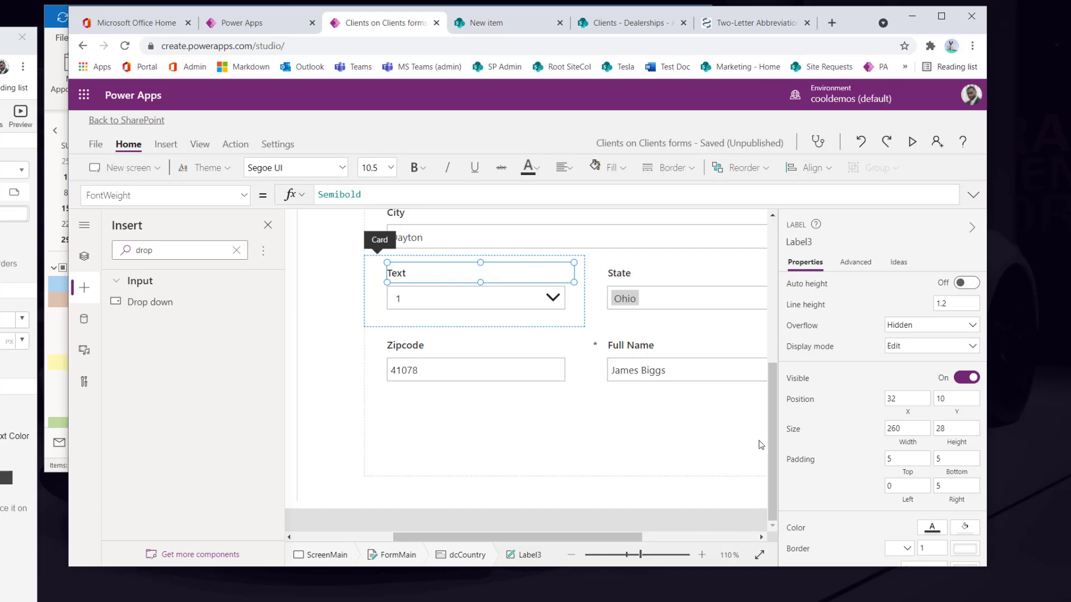
left_click(704, 453)
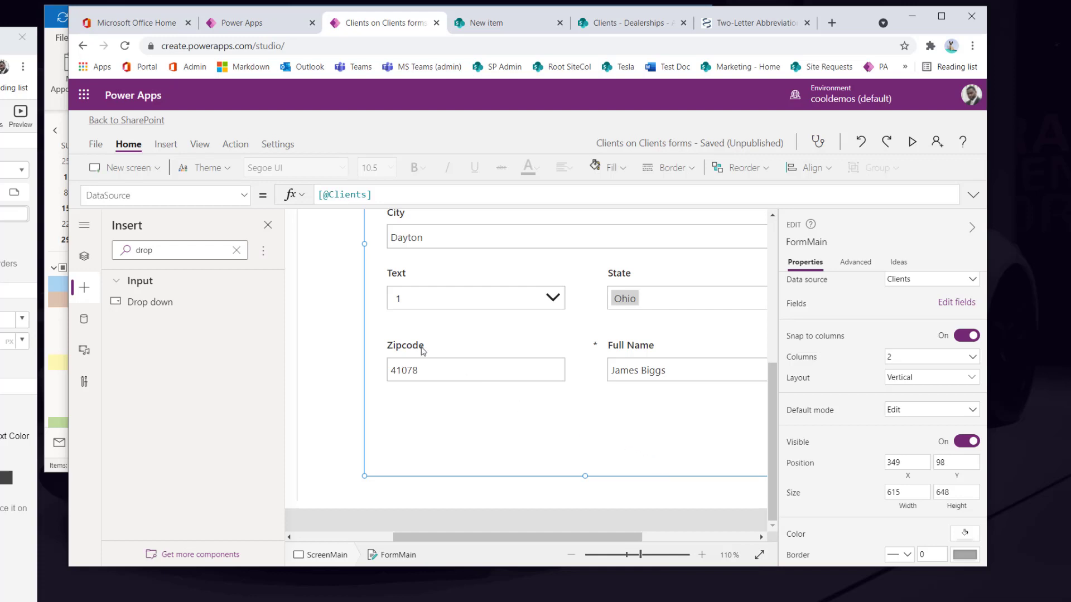
Replace the dcCountry drop-down's sample Items formula with 'Country States' and check its choices.
left_click(422, 297)
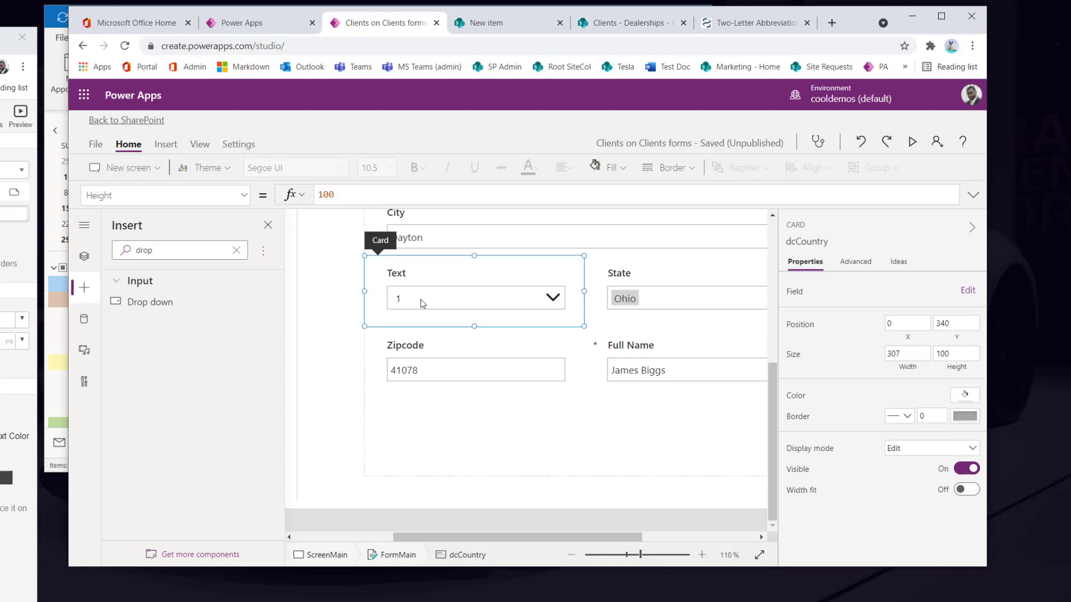
left_click(422, 299)
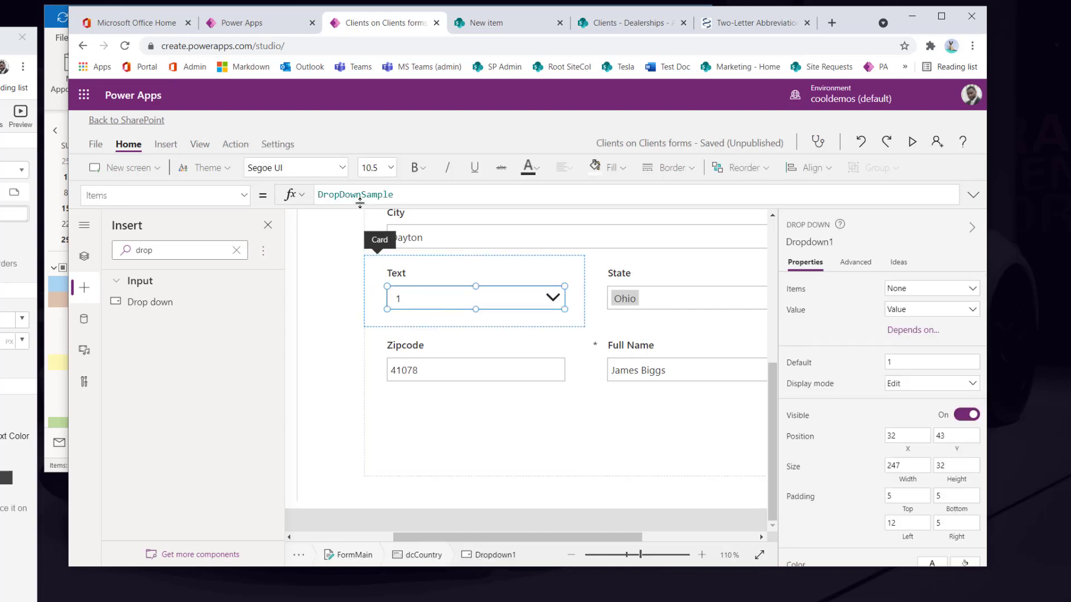
left_click_drag(426, 197, 317, 194)
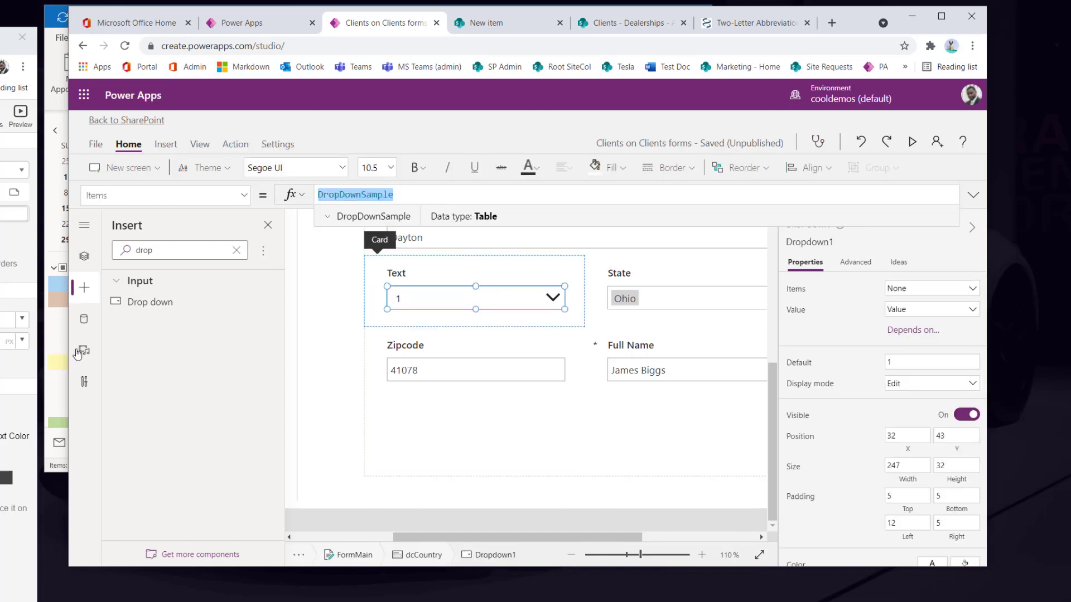
left_click(83, 319)
left_click(415, 193)
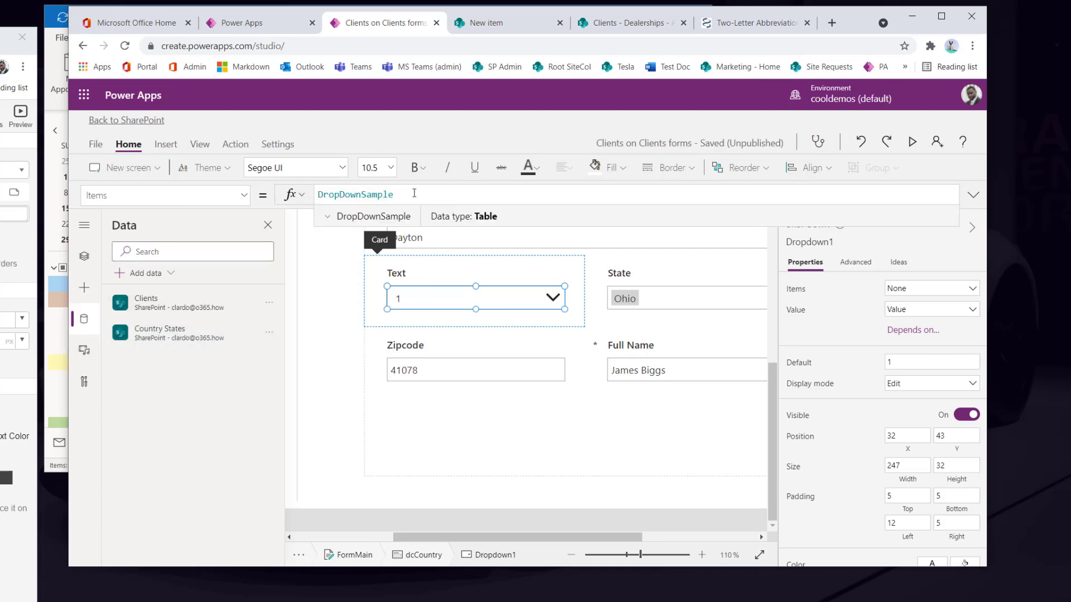
left_click_drag(411, 194, 313, 194)
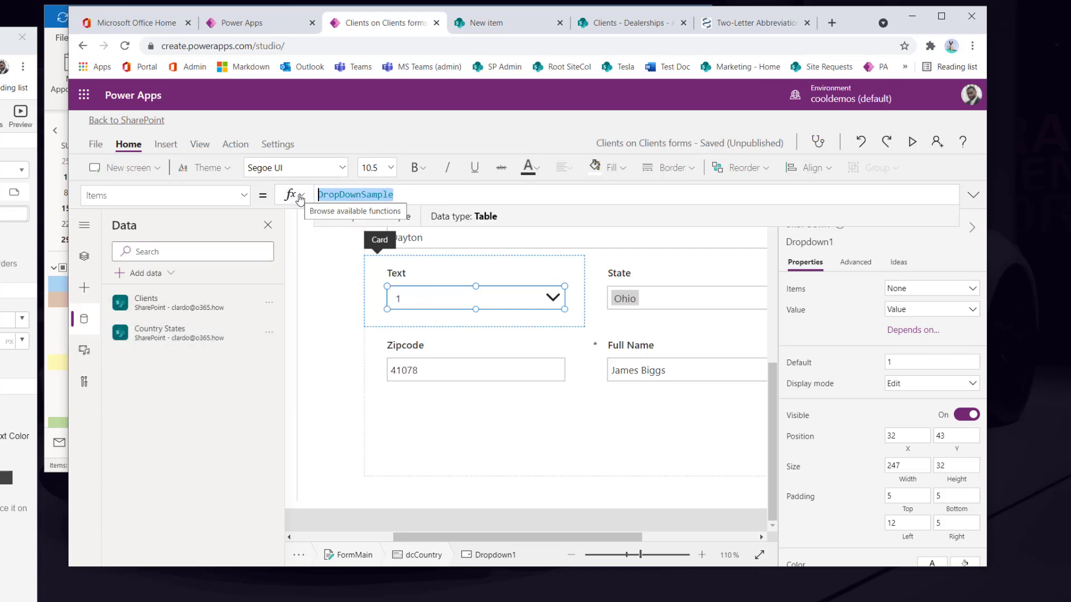
type("'")
type("coun")
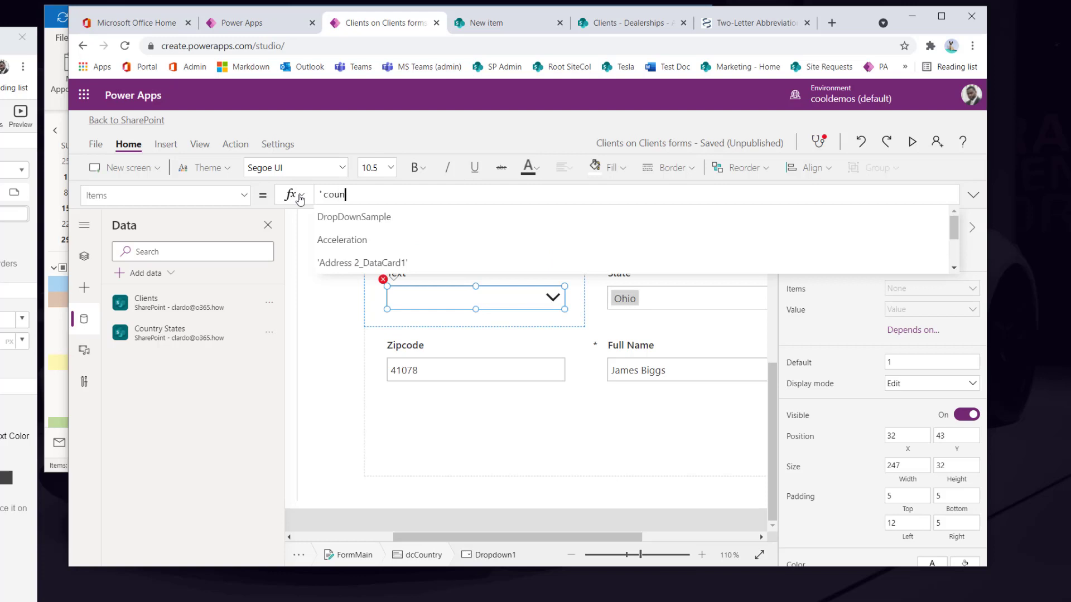
left_click(357, 216)
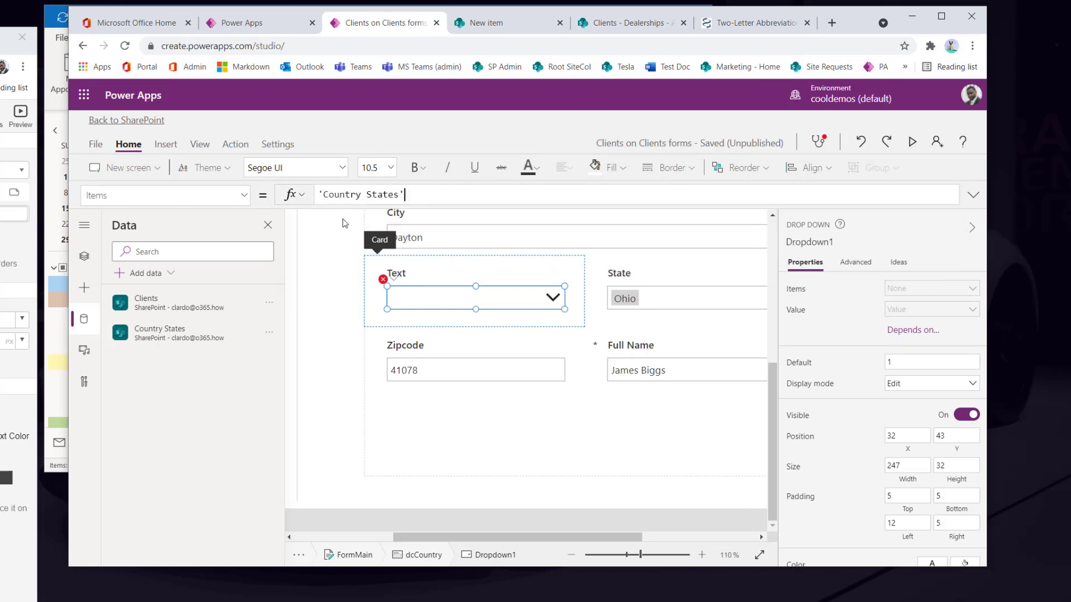
left_click(552, 300, "alt")
left_click(518, 276)
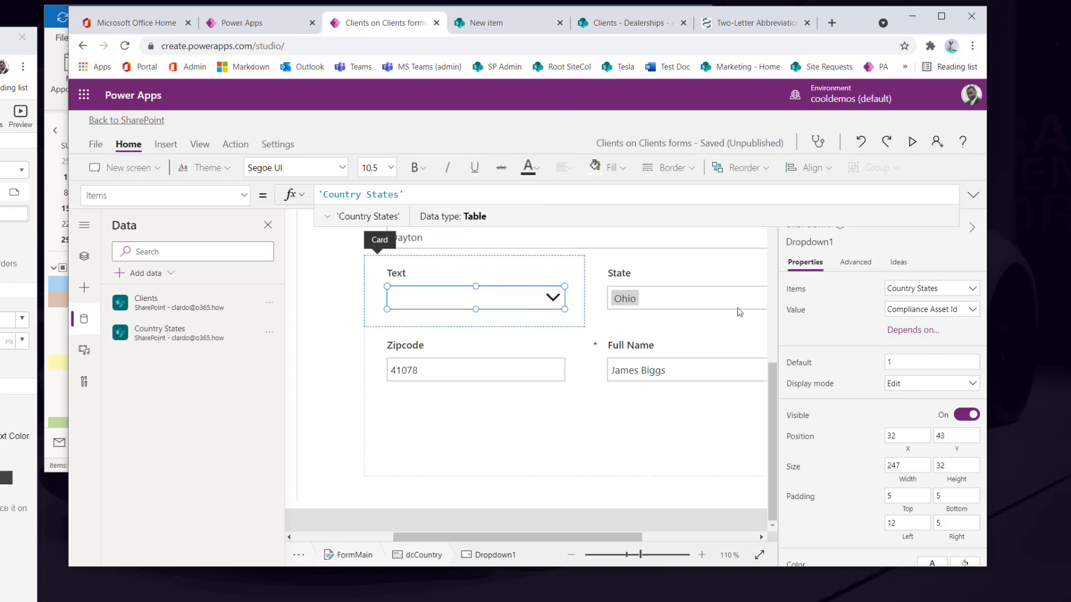
Set the dcCountry drop-down's value to the Country column and look through its list of choices.
left_click(918, 311)
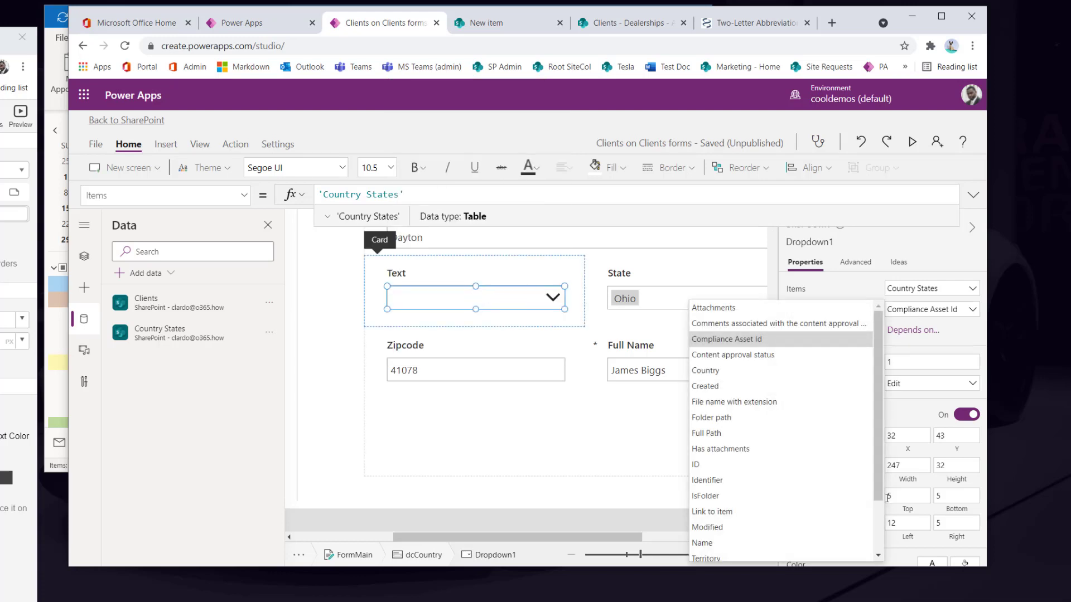
left_click(718, 373)
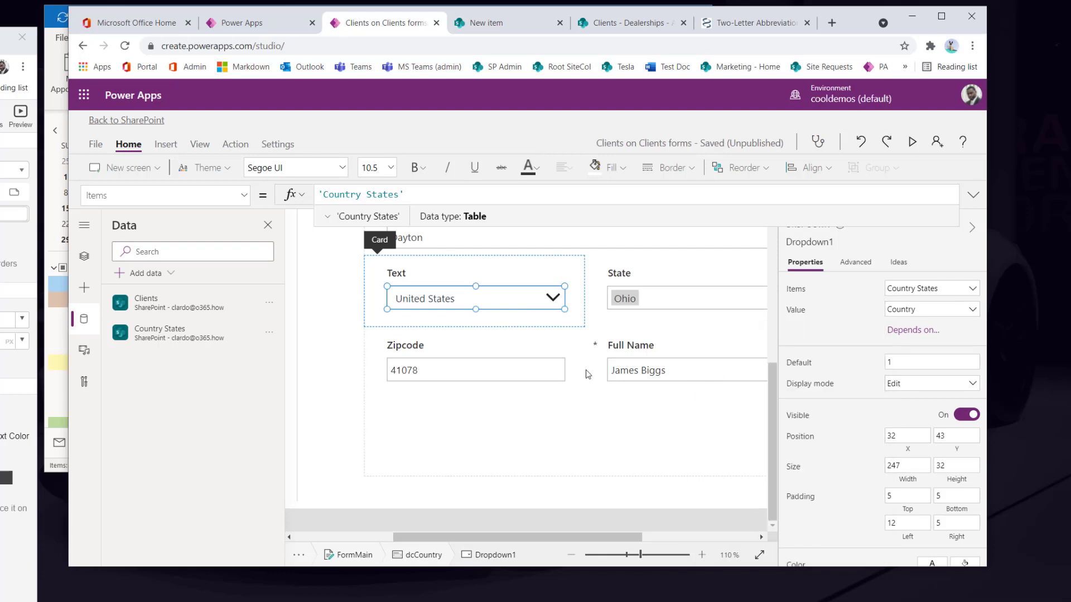
left_click(552, 298)
scroll(507, 191, "down", 2)
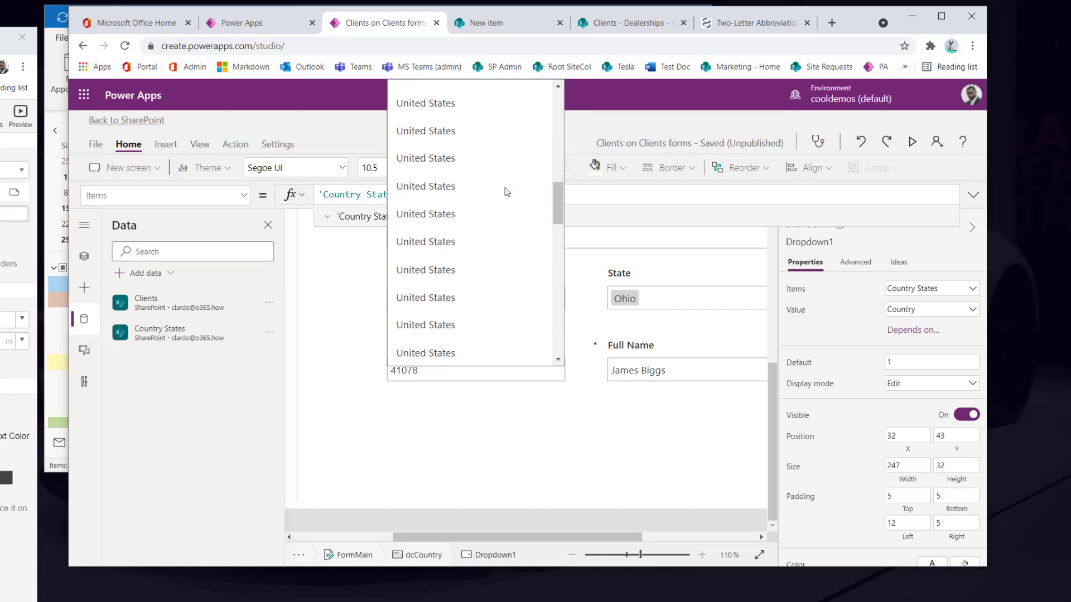
scroll(488, 184, "down", 5)
scroll(487, 183, "up", 4)
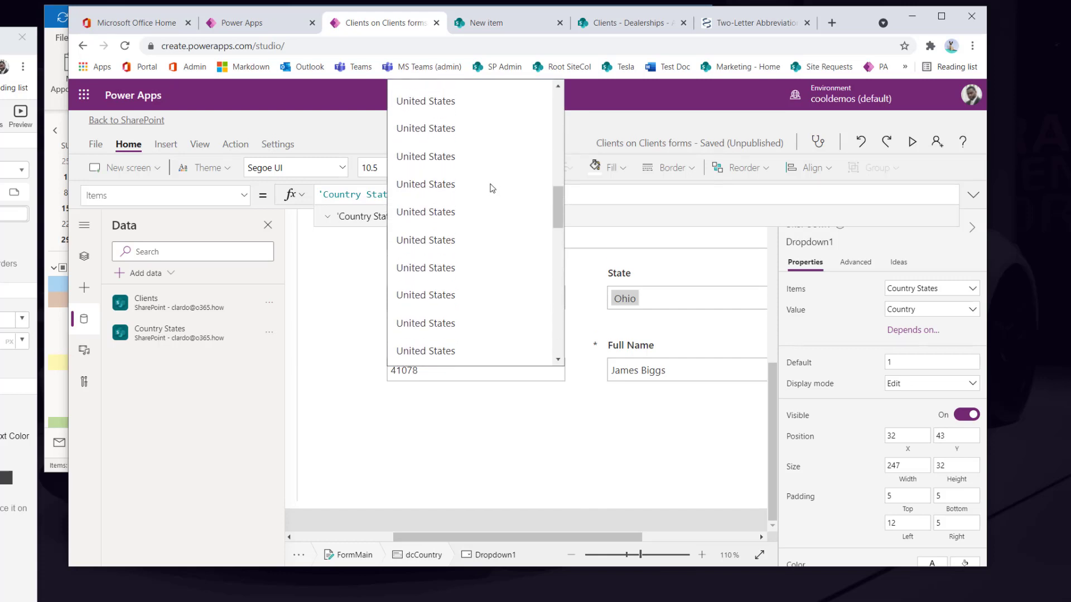
scroll(493, 185, "up", 5)
left_click(493, 185)
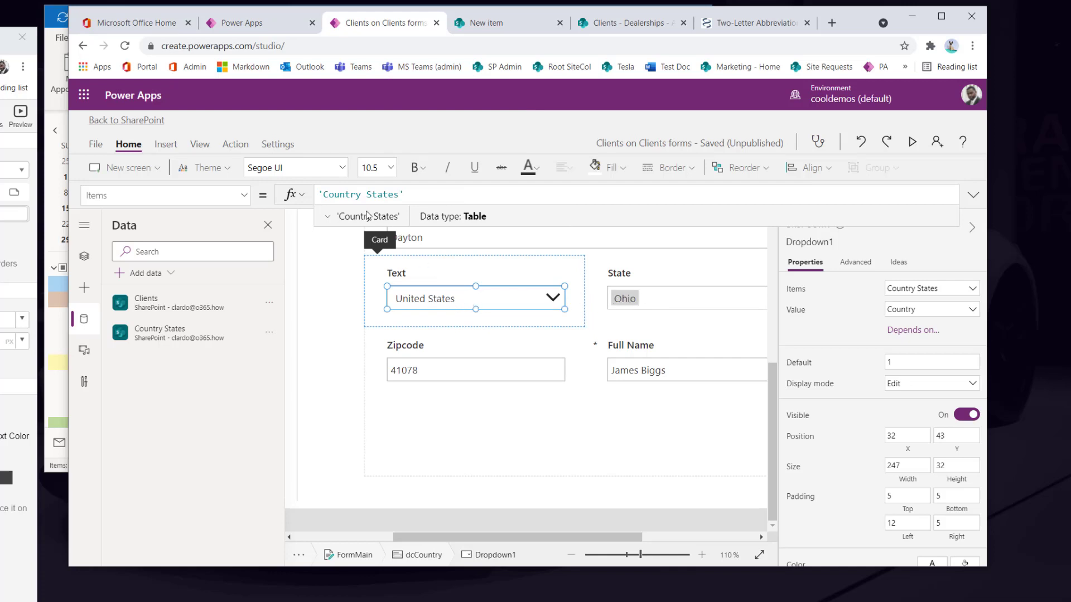
Change the drop-down's Items formula to Distinct('Country States',Country) and preview the formula's result.
left_click(320, 195)
type("Distin")
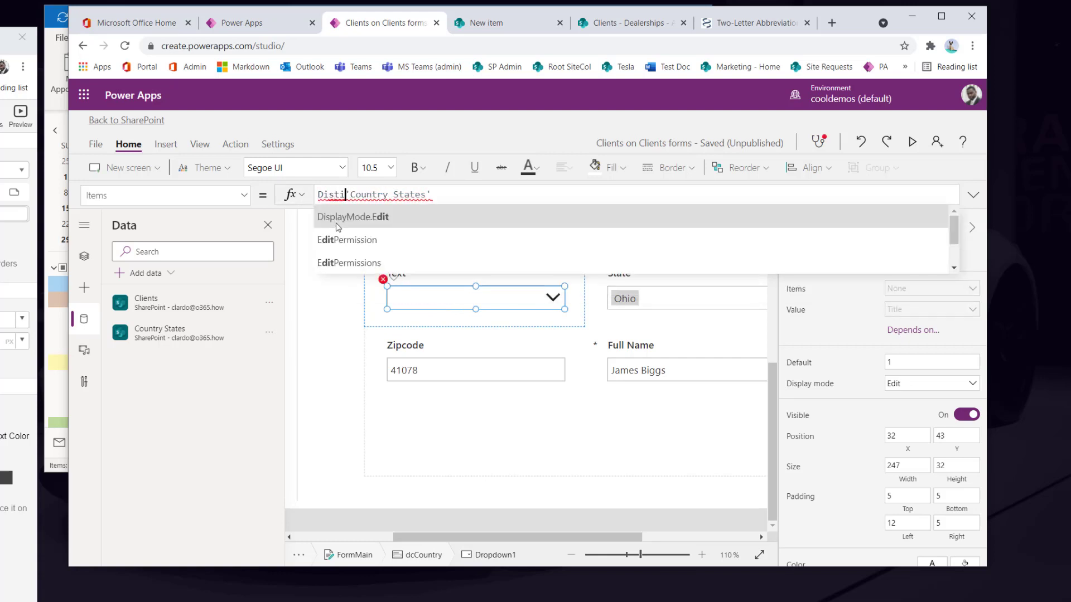
type("ct(")
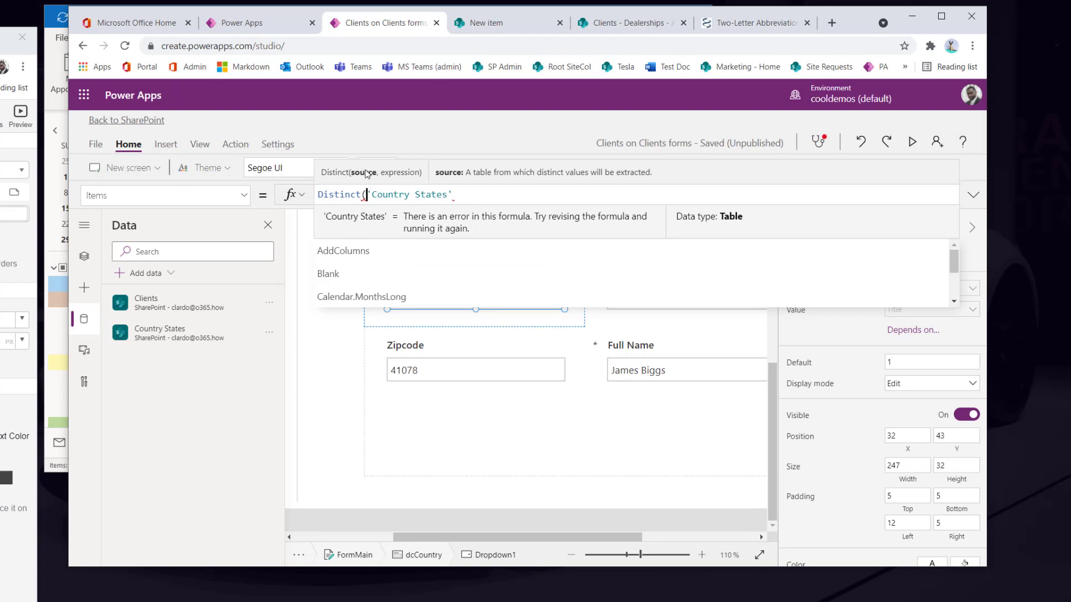
left_click(465, 194)
type(",T")
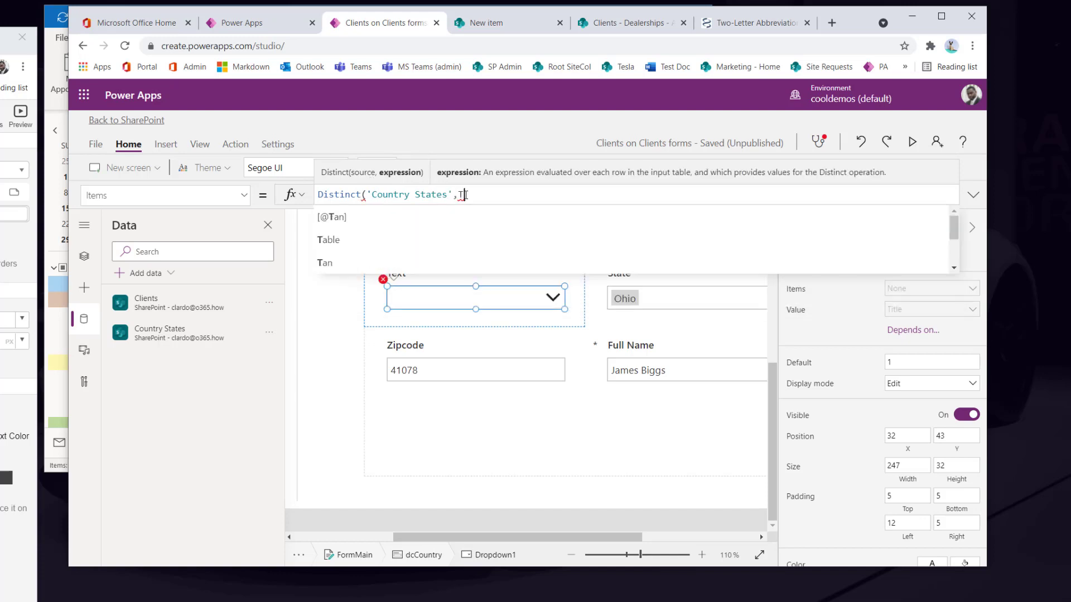
key("BackSpace")
type("count")
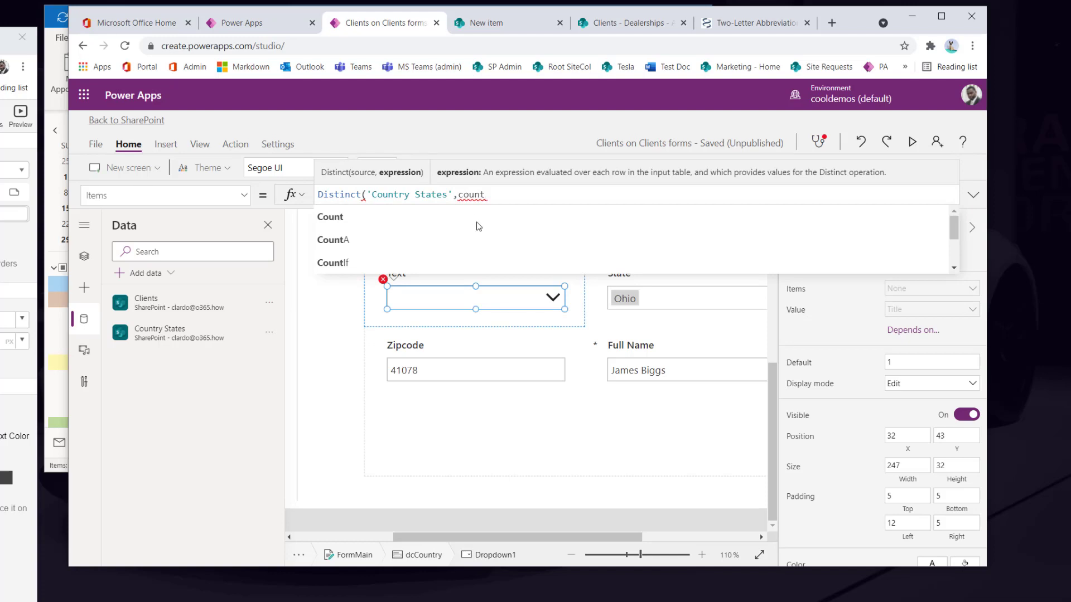
scroll(479, 229, "down", 3)
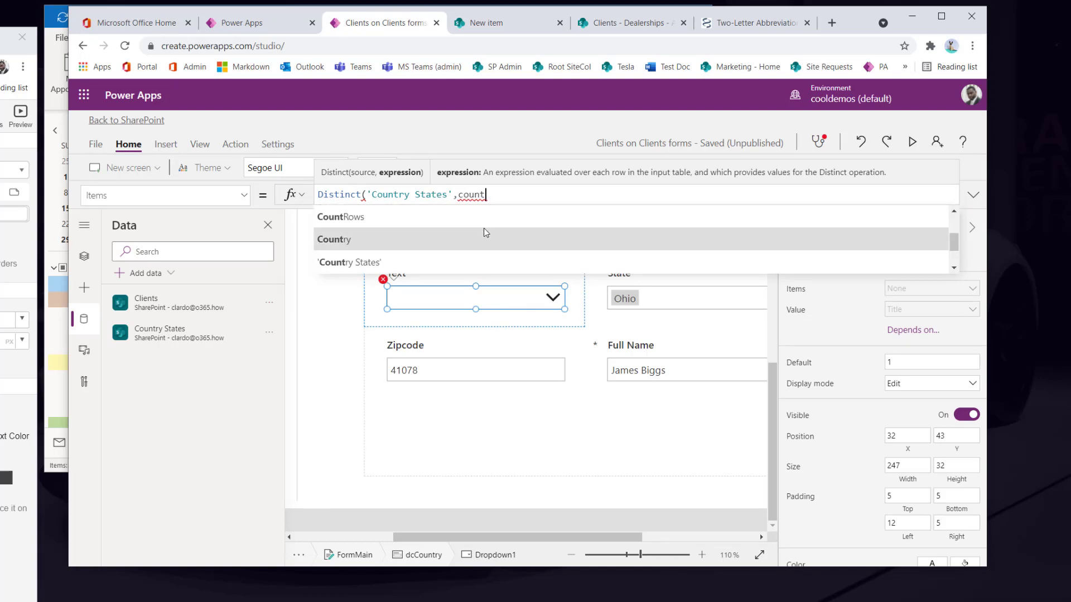
left_click(395, 239)
type(")")
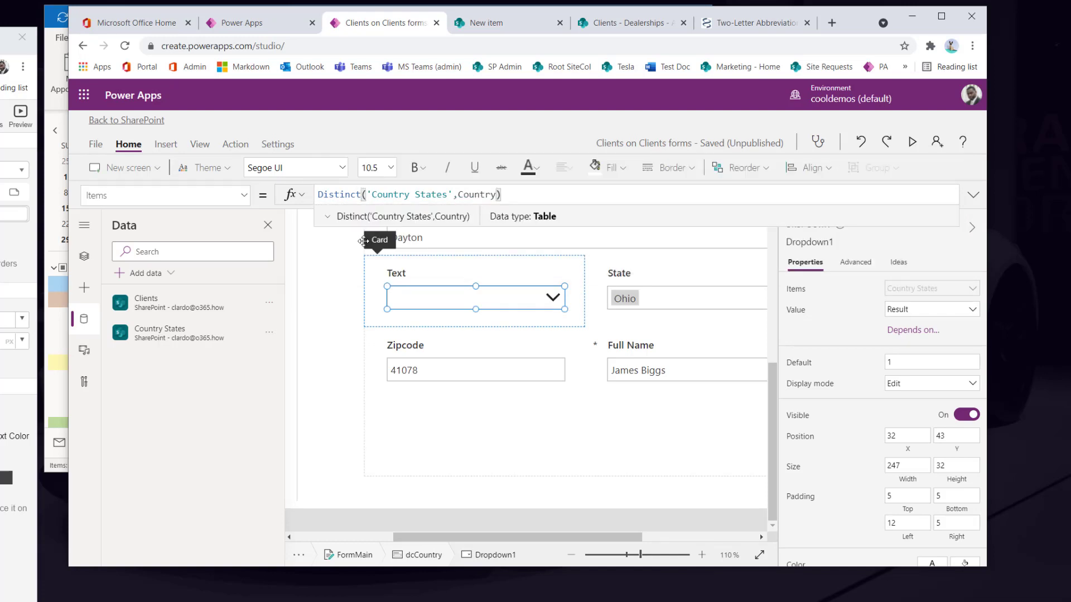
left_click(332, 217)
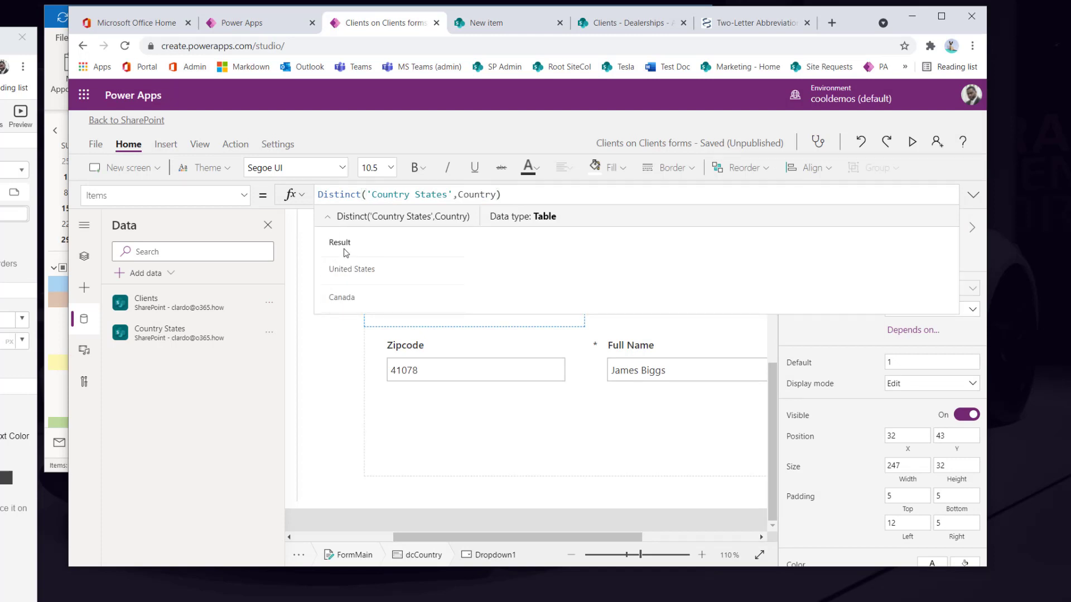
Append .Result to the drop-down's Distinct('Country States',Country) Items formula.
left_click(519, 198)
type(".re")
key("Tab")
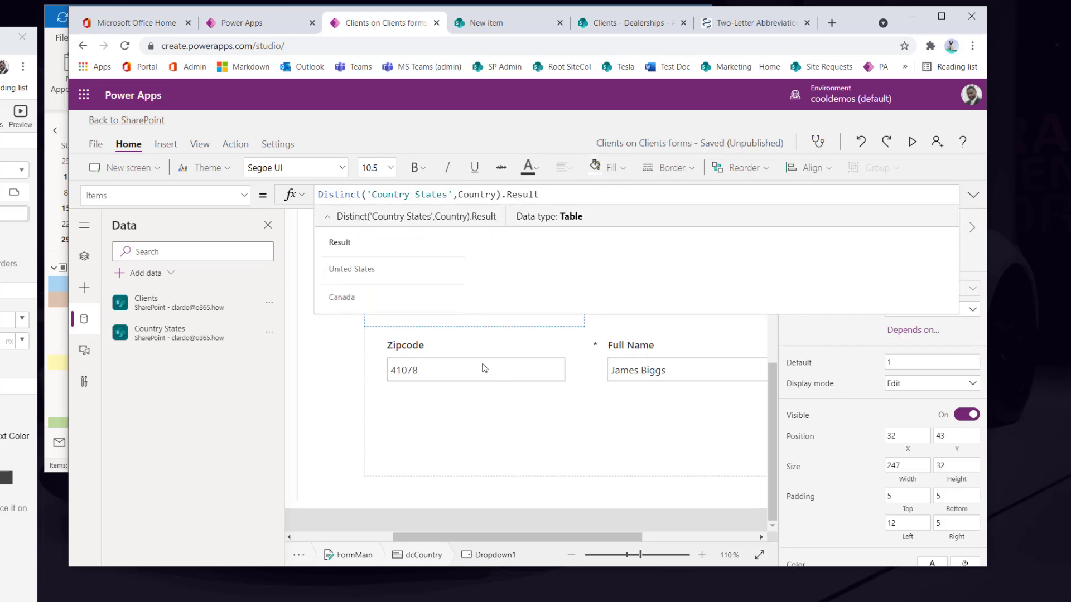
left_click(480, 346)
left_click(509, 370)
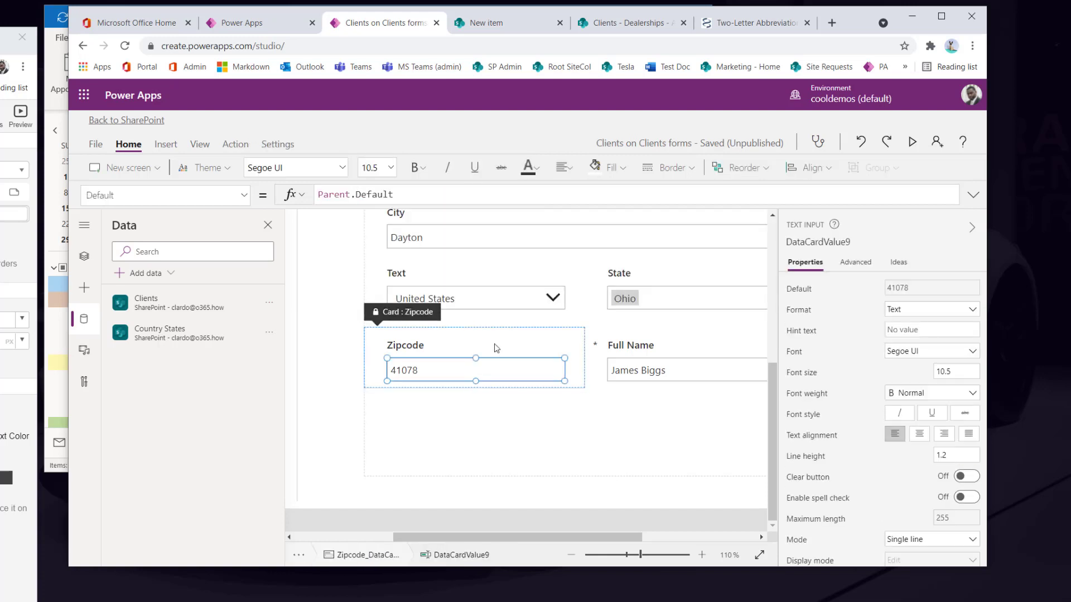
Test the dcCountry drop-down by choosing Canada and switching back to United States.
left_click(508, 310)
left_click(550, 298, "alt")
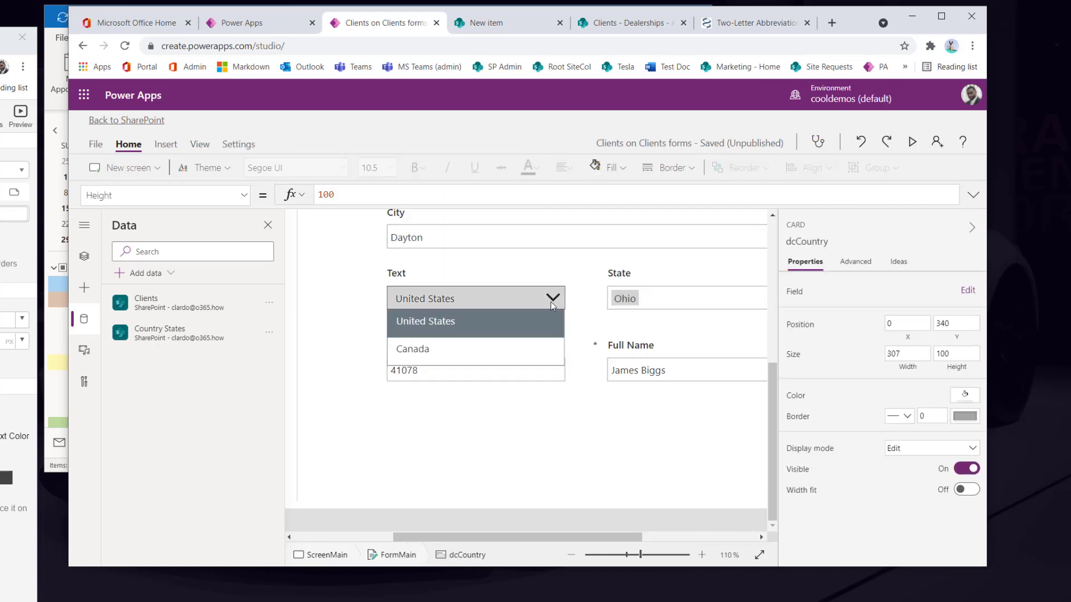
left_click(486, 356)
left_click(552, 299, "alt")
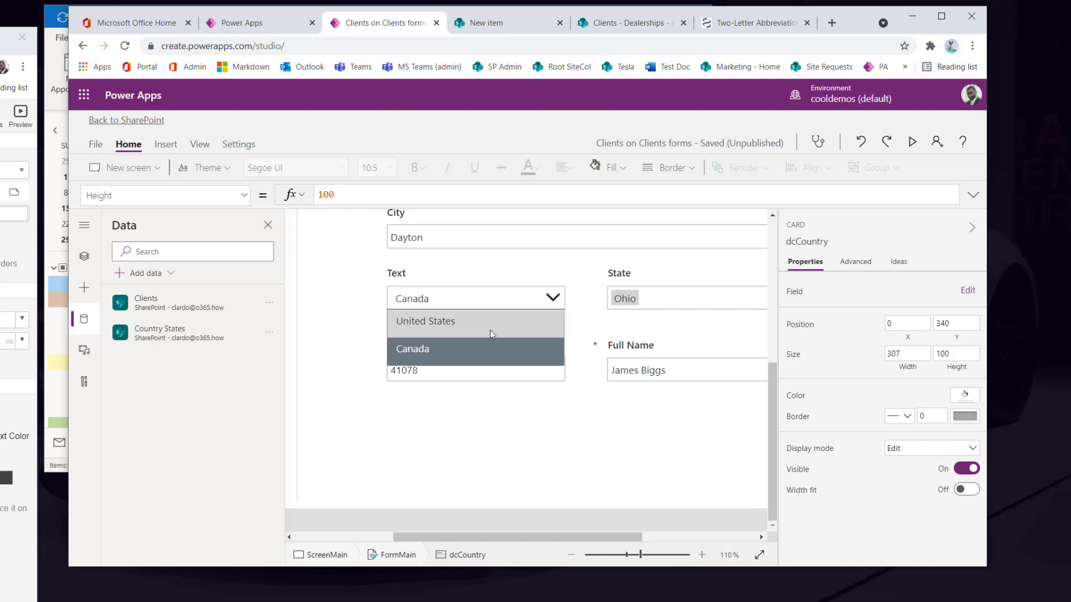
left_click(489, 329)
left_click(637, 318)
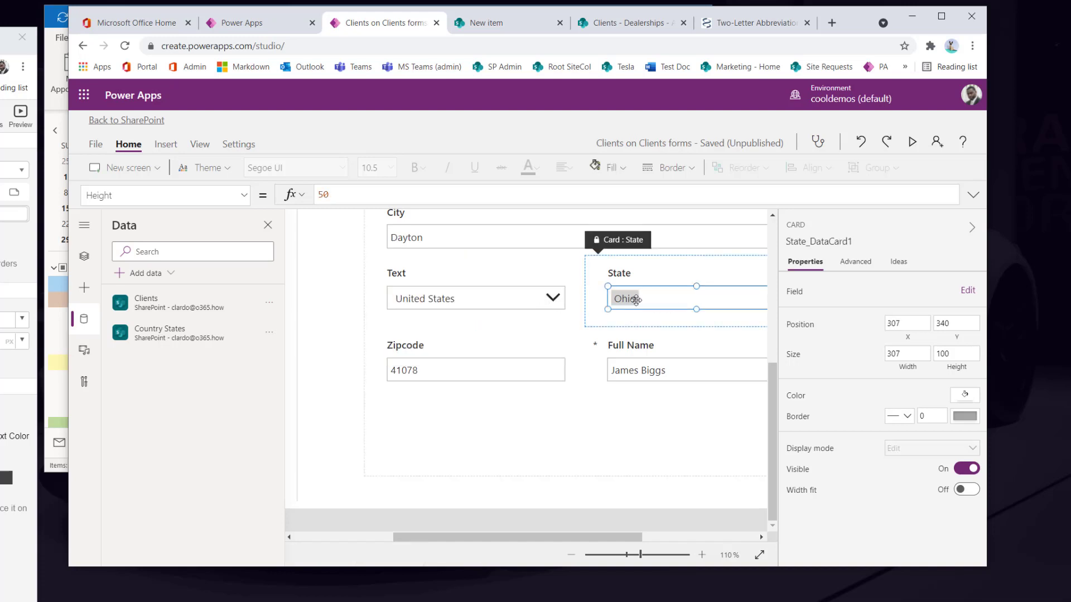
Unlock the State card and look through the choices returned by its combo box's Items formula.
left_click(638, 318)
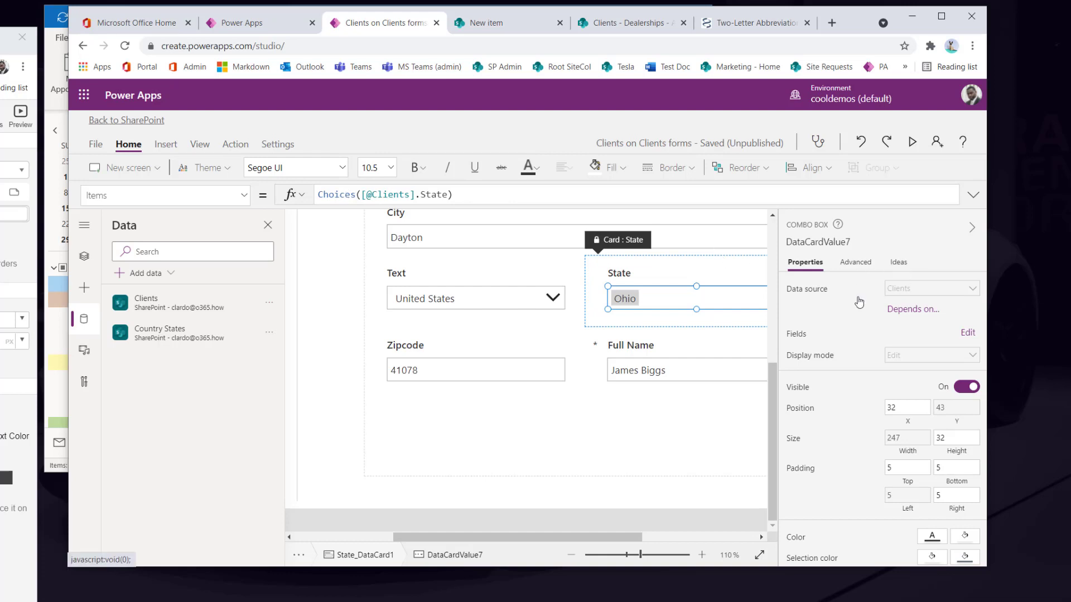
left_click(857, 264)
left_click(346, 193)
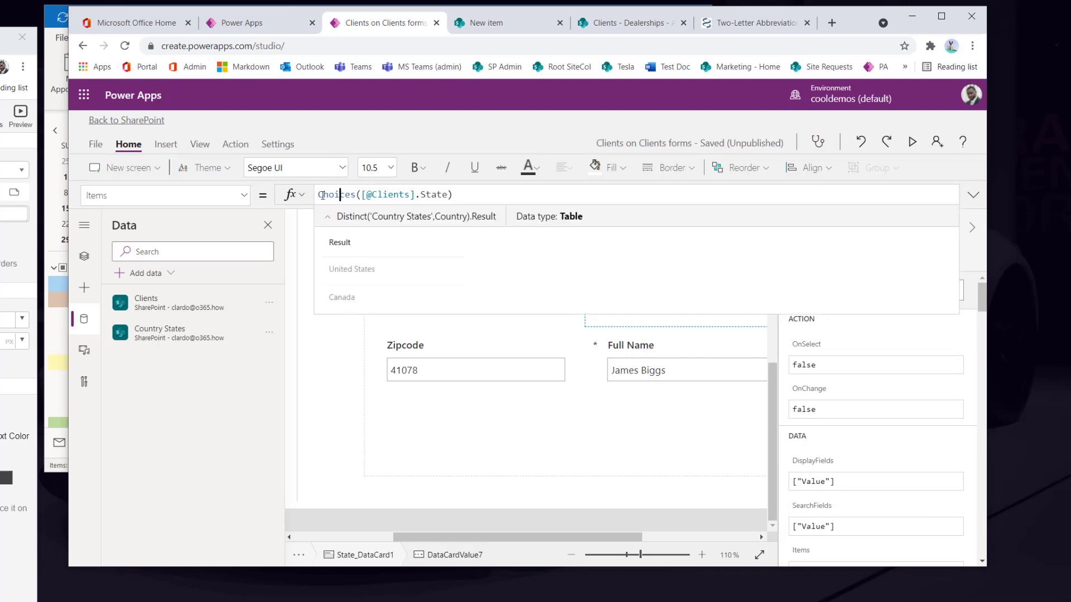
left_click_drag(319, 194, 642, 193)
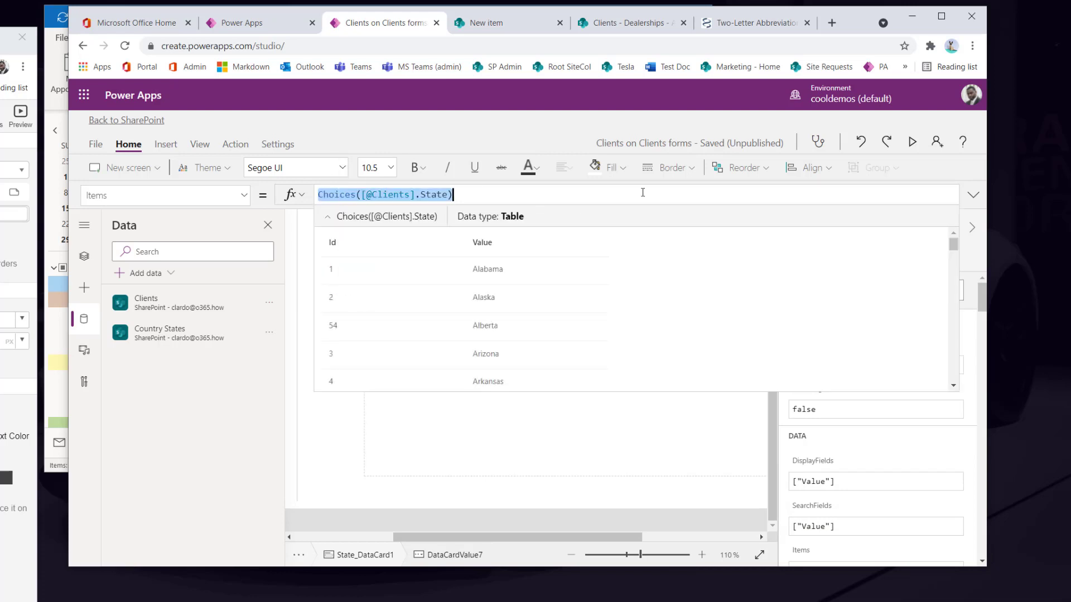
scroll(522, 301, "down", 20)
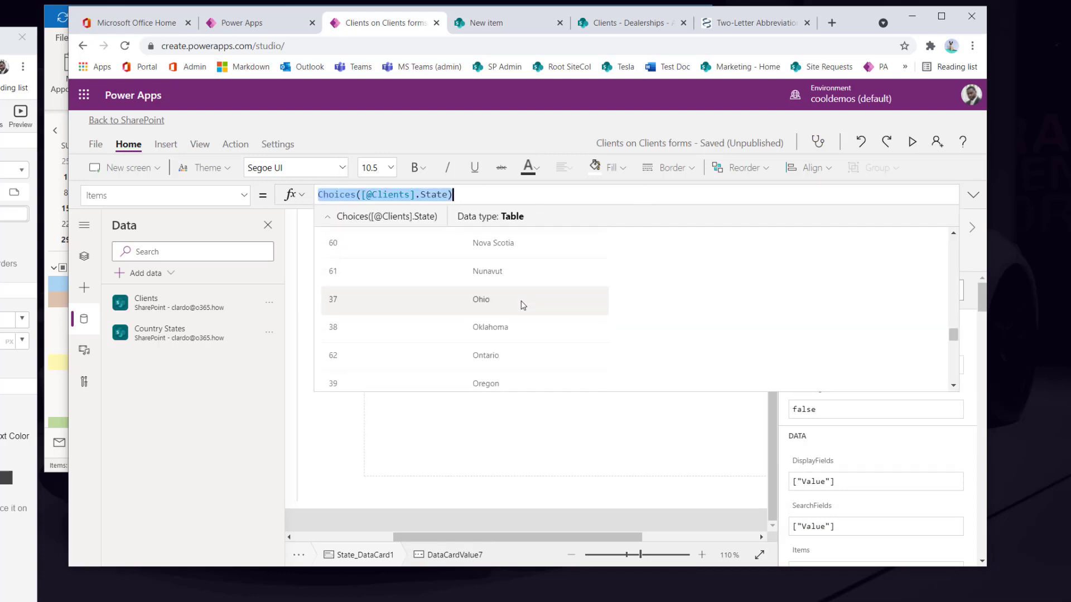
scroll(523, 303, "up", 15)
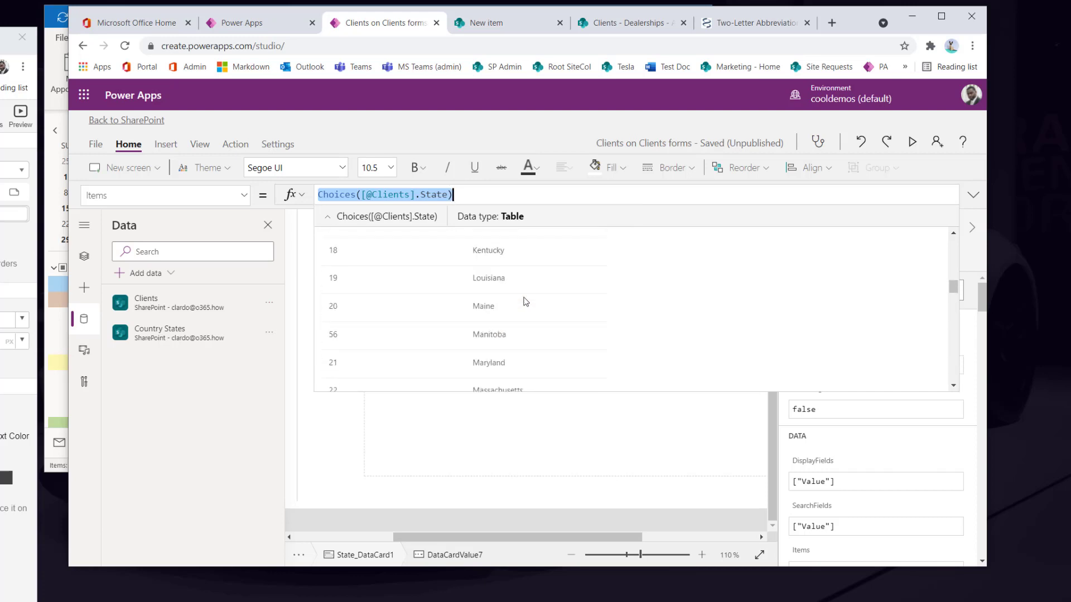
scroll(524, 301, "up", 2)
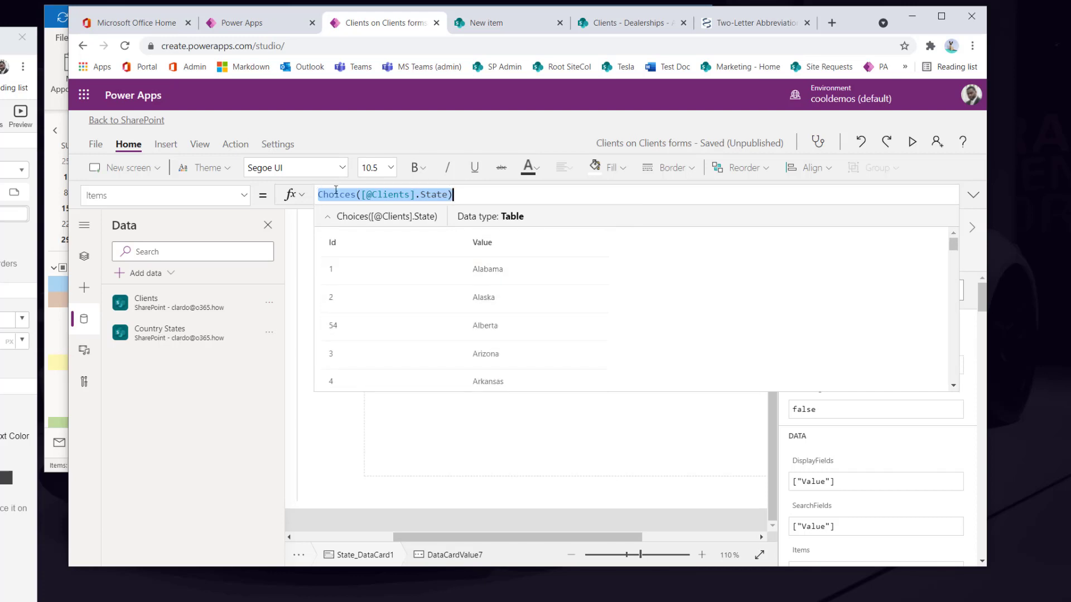
Replace the State combo box's Items formula with the beginning of a Filter function, Filter(.
left_click_drag(462, 195, 343, 195)
key("BackSpace")
key("BackSpace")
key("BackSpace")
key("BackSpace")
key("BackSpace")
type("Fi")
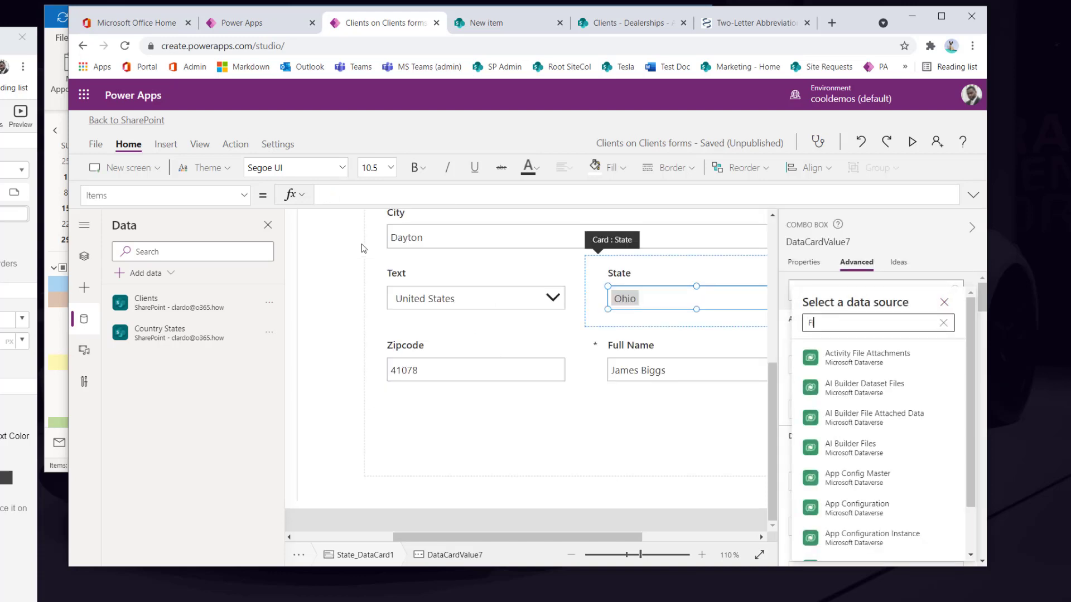
type("lter(")
key("ctrl+a")
key("ctrl+c")
left_click(370, 199)
key("ctrl+v")
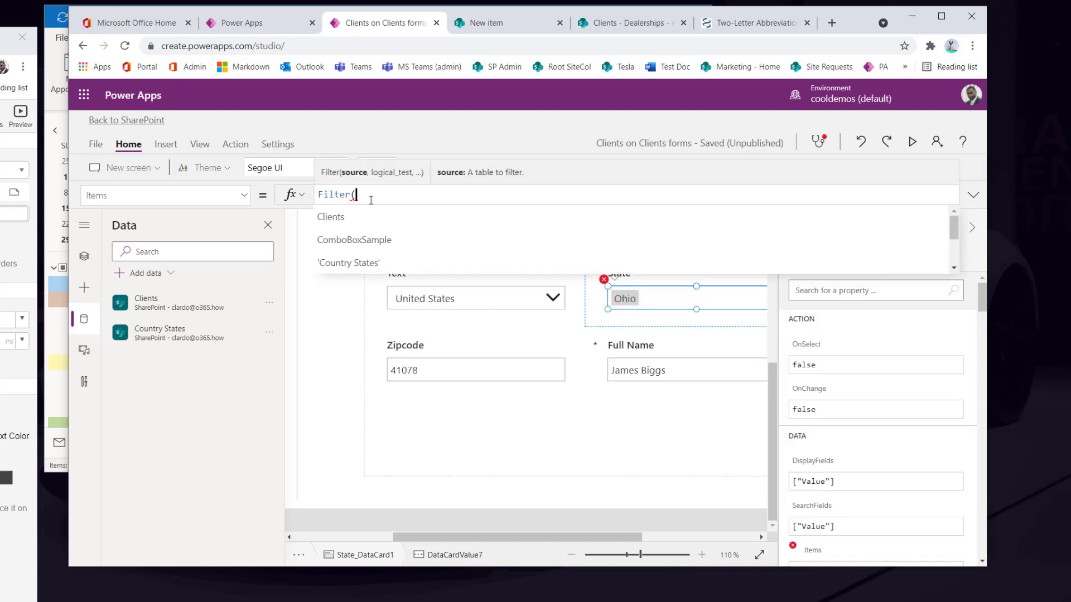
Set 'Country States' as the Filter source and begin its condition with Country =.
left_click(371, 262)
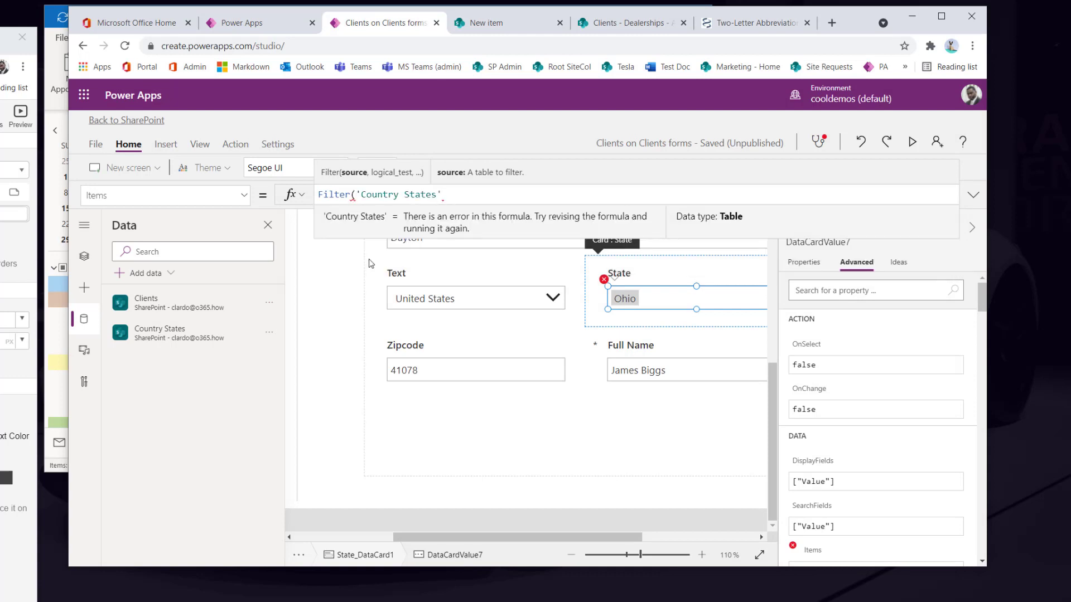
type(",counr")
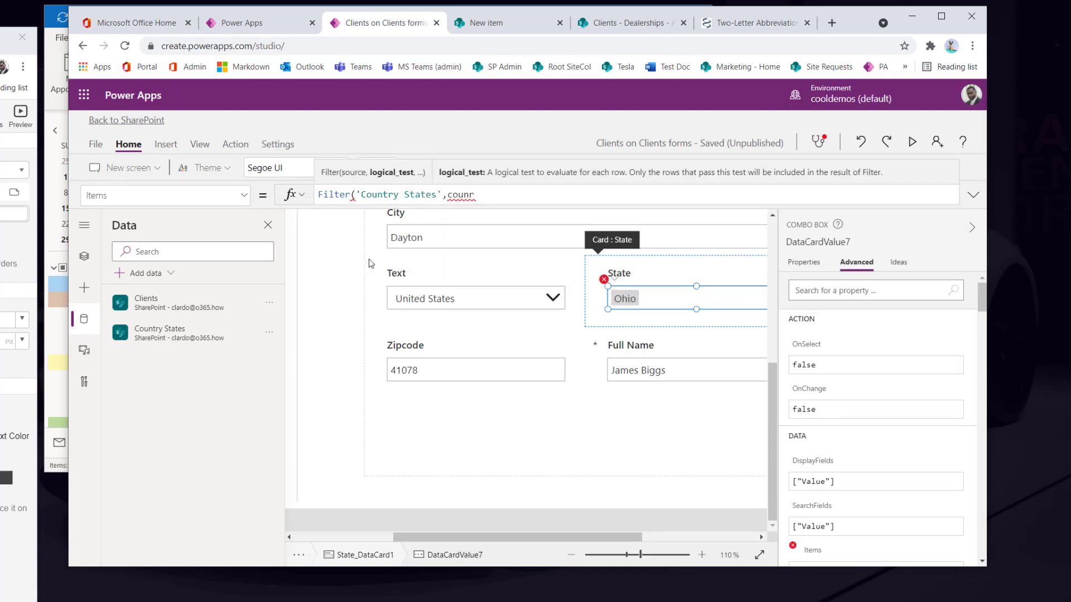
key("Tab")
type("=")
Rename the drop-down in the dcCountry card as ddCountry.
left_click(424, 297)
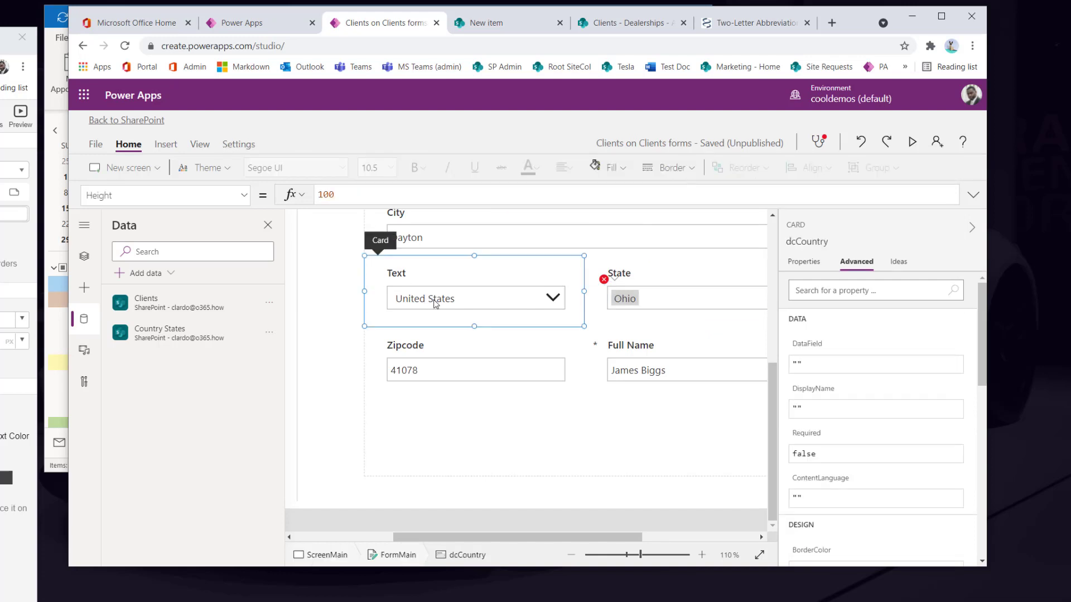
left_click(83, 257)
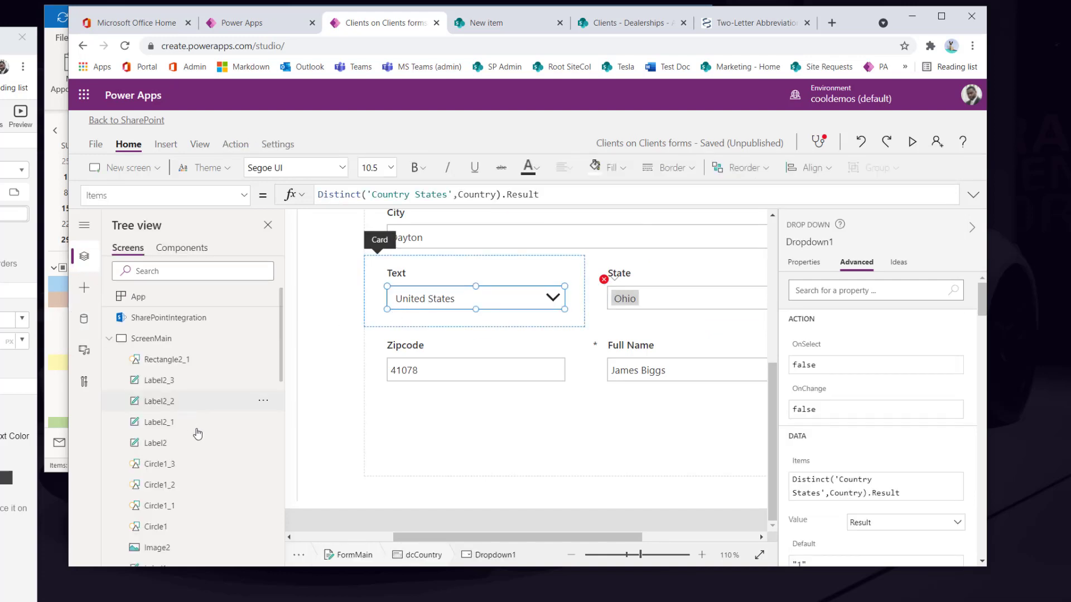
scroll(172, 404, "down", 10)
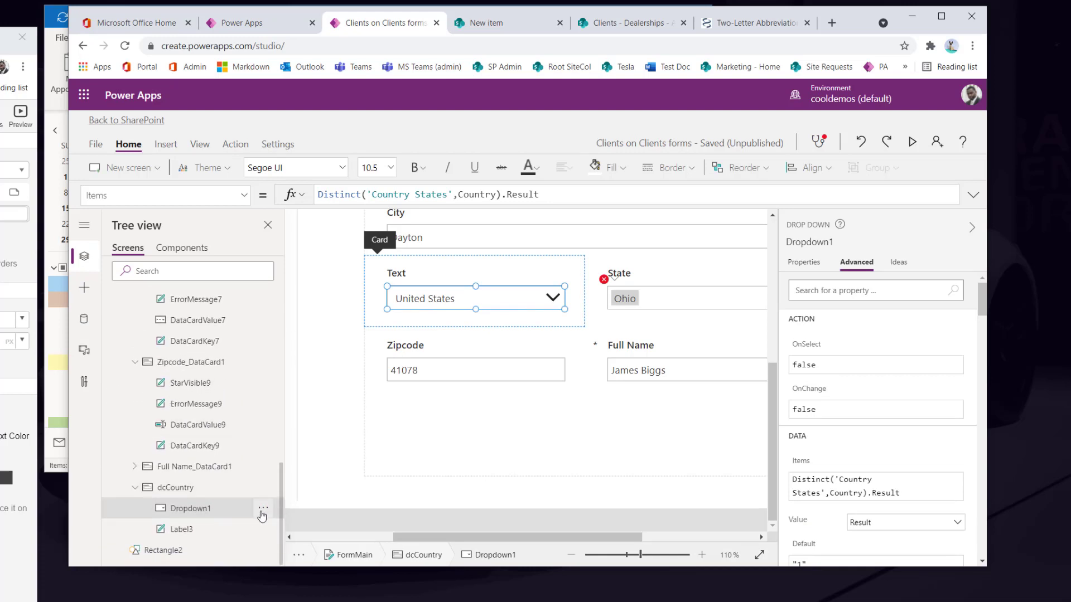
left_click(263, 508)
left_click(300, 415)
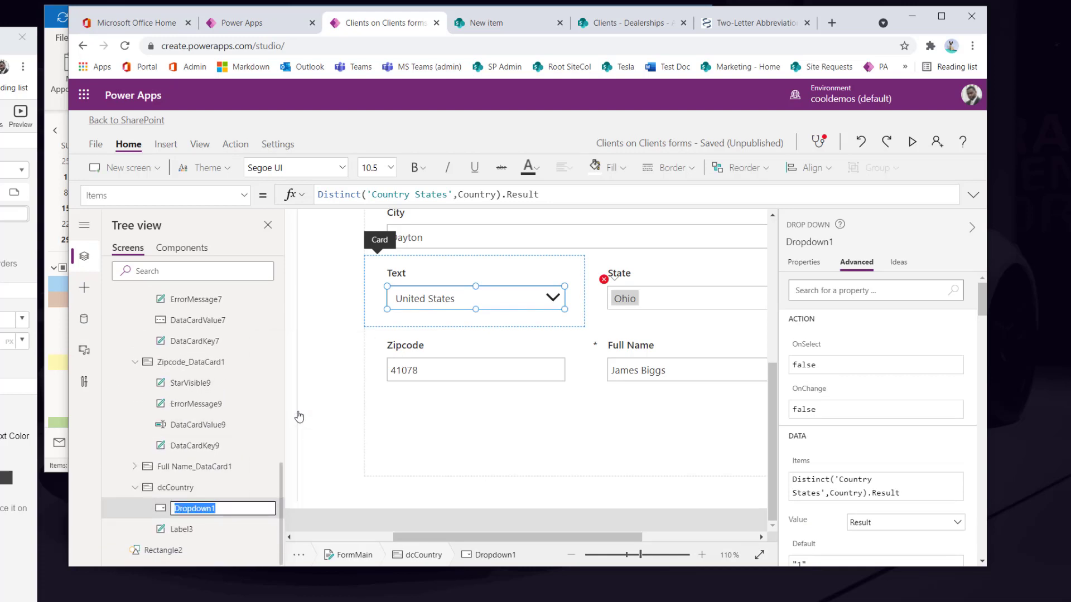
type("dd")
type("Country")
left_click(299, 416)
Complete the State combo box's Items filter condition with ddCountry.SelectedText.Value and close the Filter function.
left_click(645, 299)
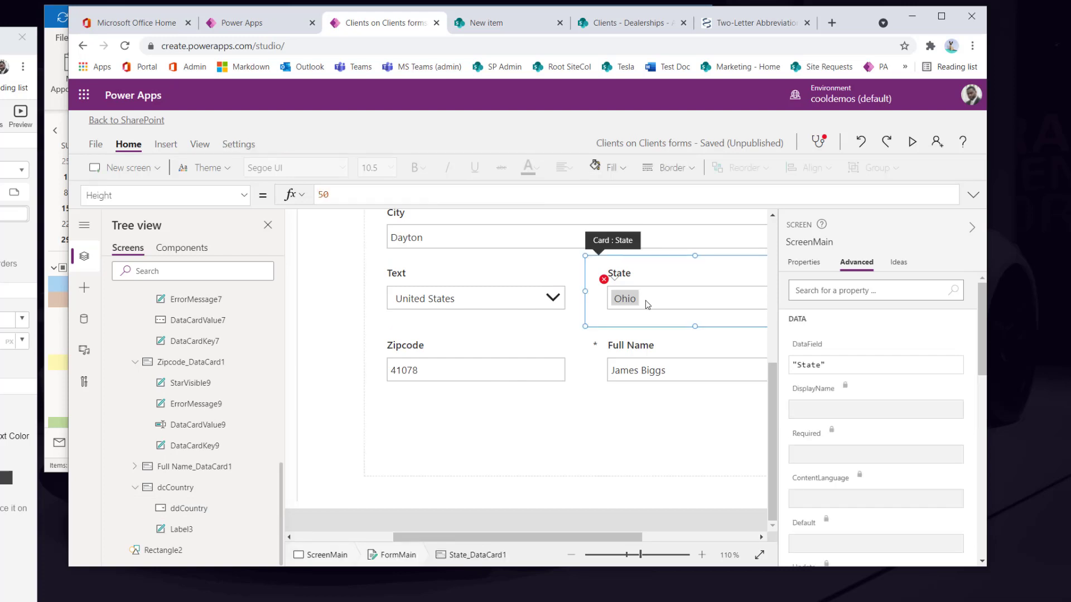
left_click(518, 195)
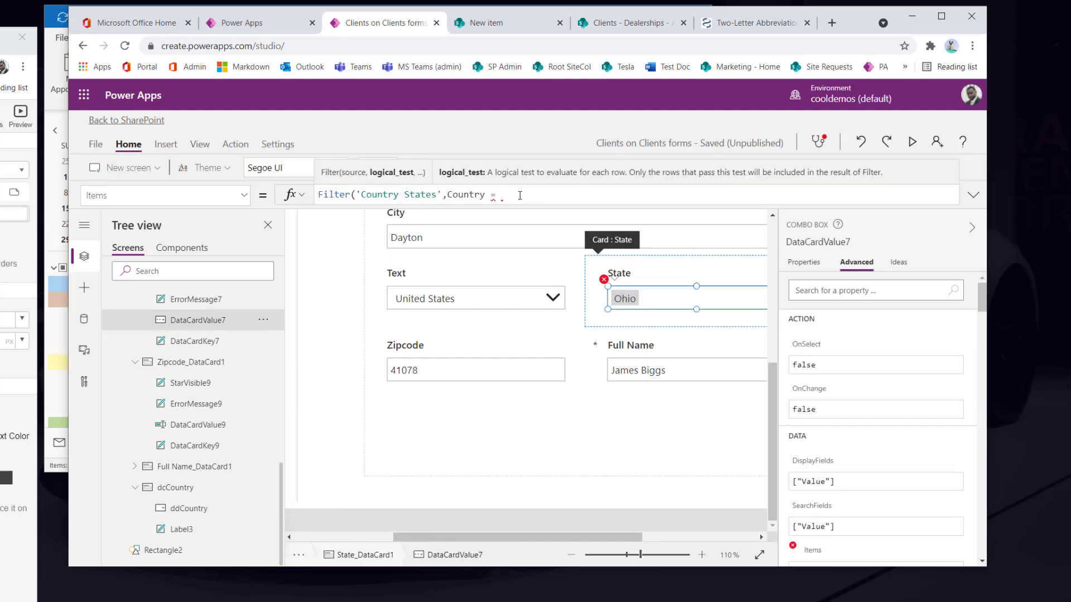
type("ddCountry.sele")
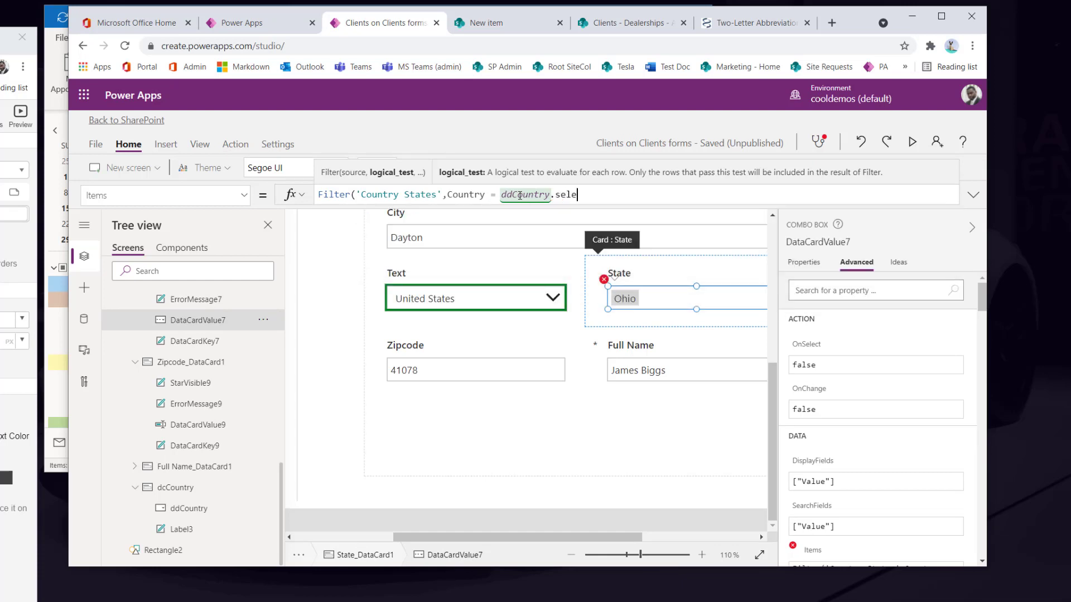
left_click(351, 217)
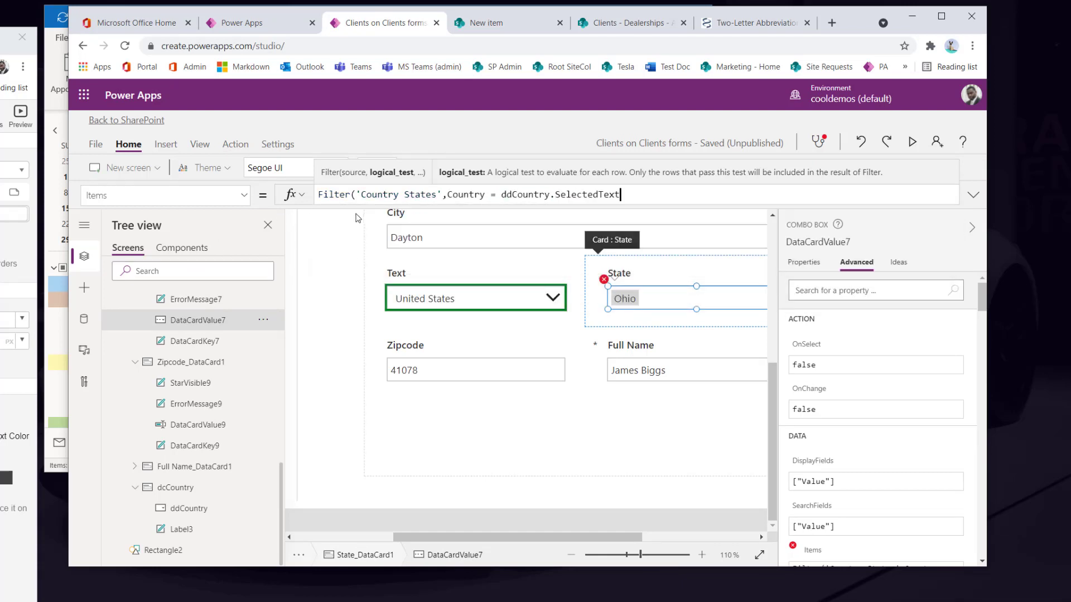
type(".Value)")
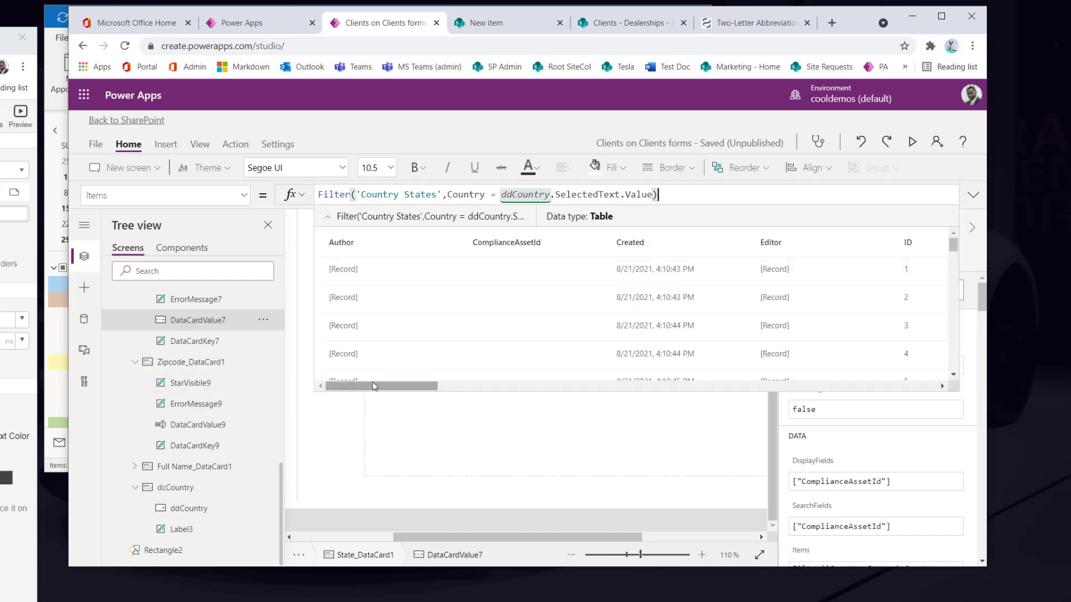
Look through the columns in the filter's result preview and append .Territory to the State combo box's Items formula.
left_click_drag(382, 386, 504, 404)
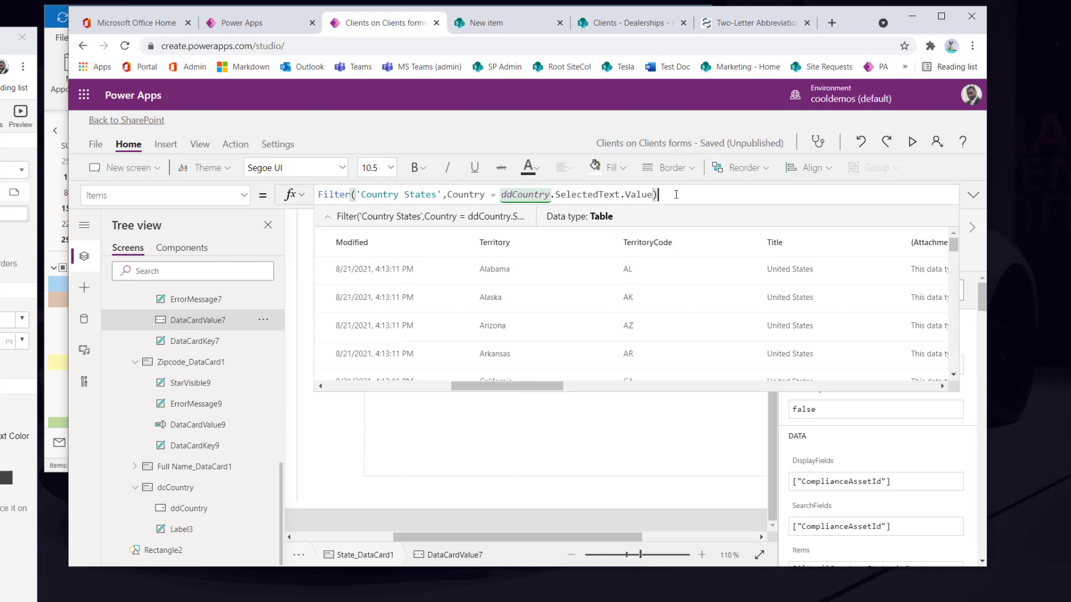
type(".Territory")
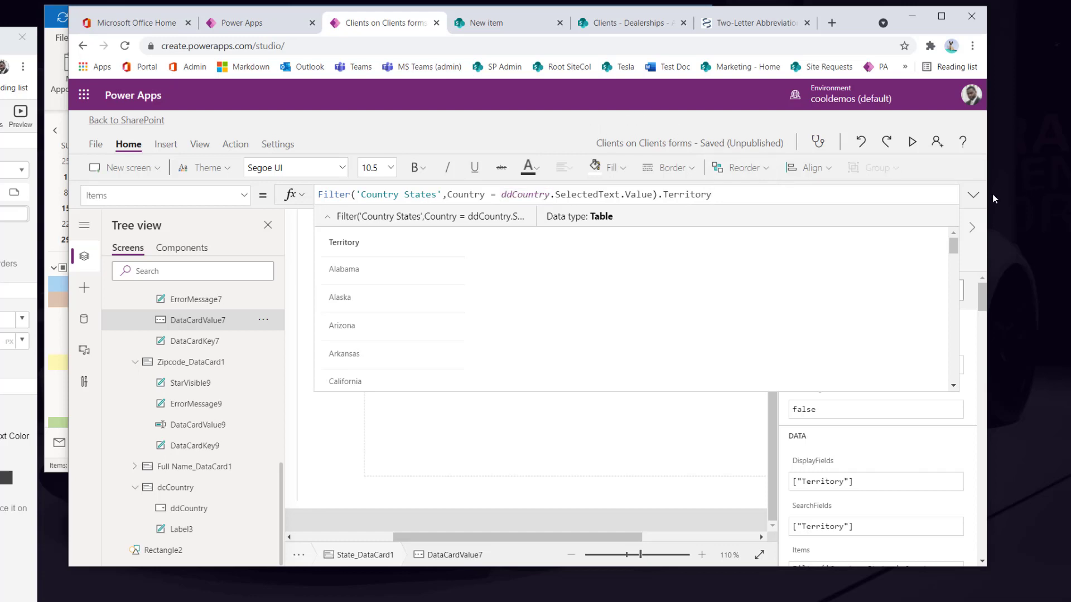
left_click(975, 197)
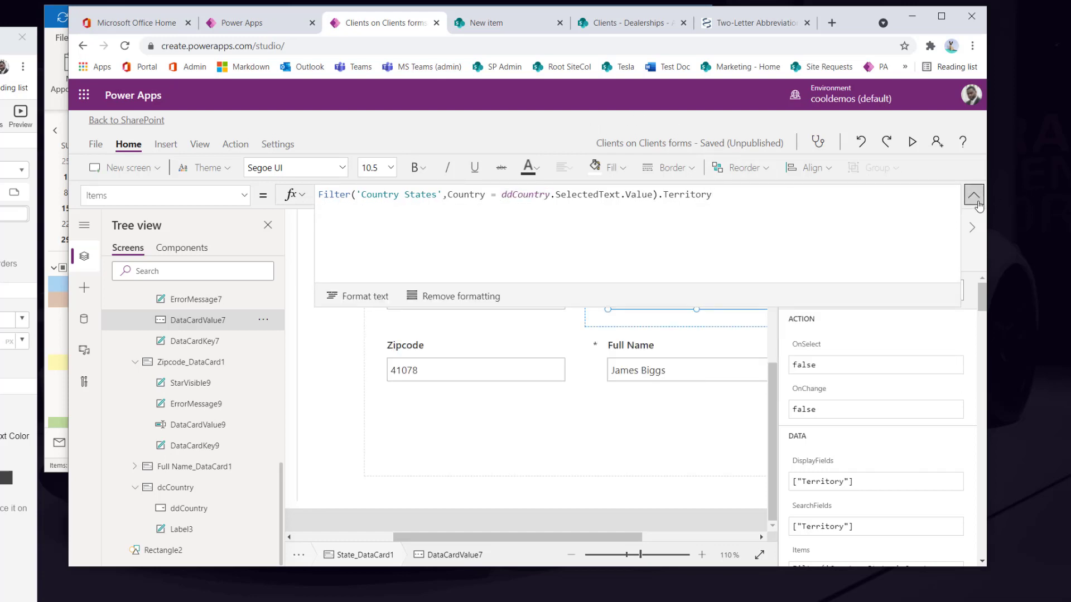
left_click(975, 198)
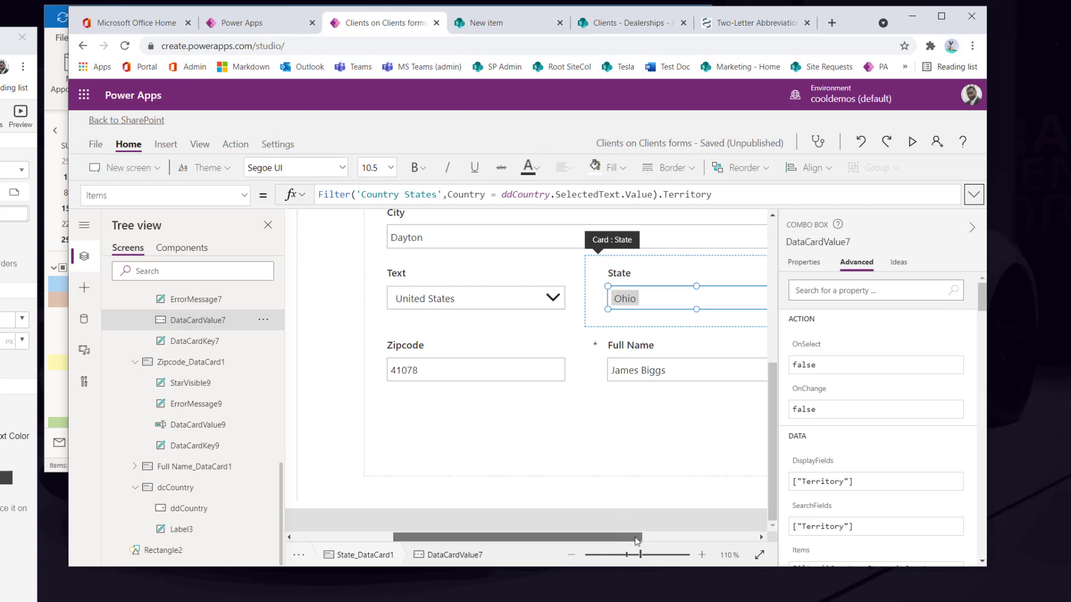
Test the dependent lists by viewing the State choices, choosing Canada as country, and looking through the State choices again.
left_click_drag(637, 538, 689, 538)
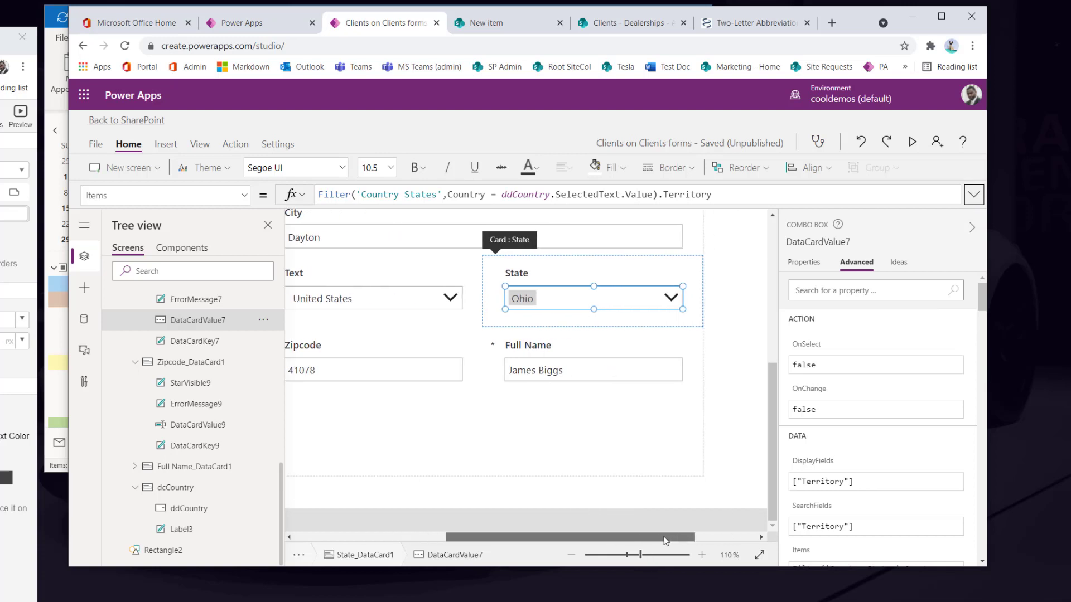
left_click(807, 261)
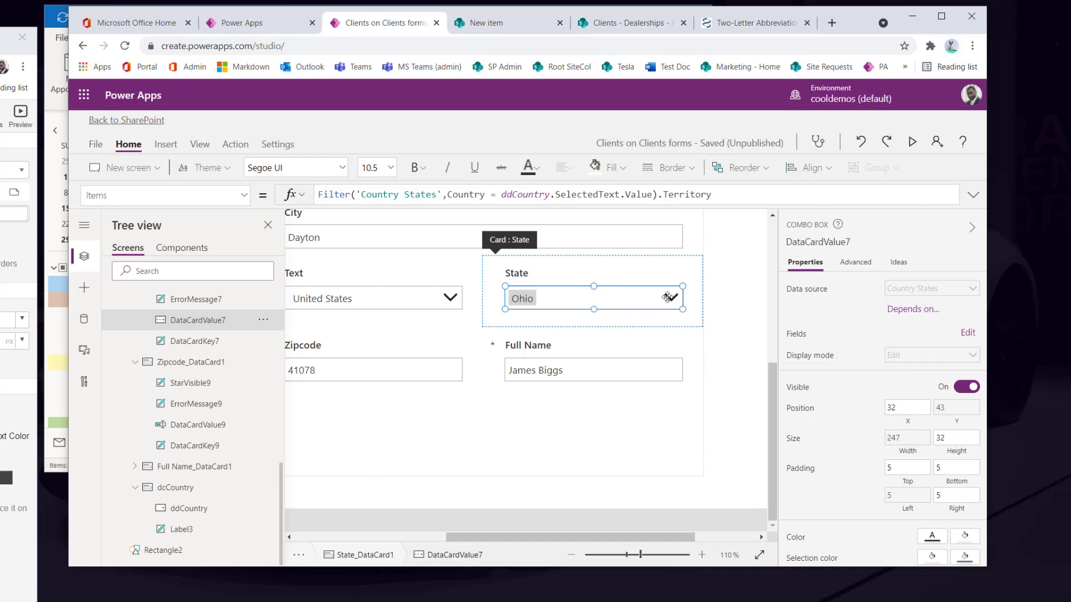
left_click(668, 297, "alt")
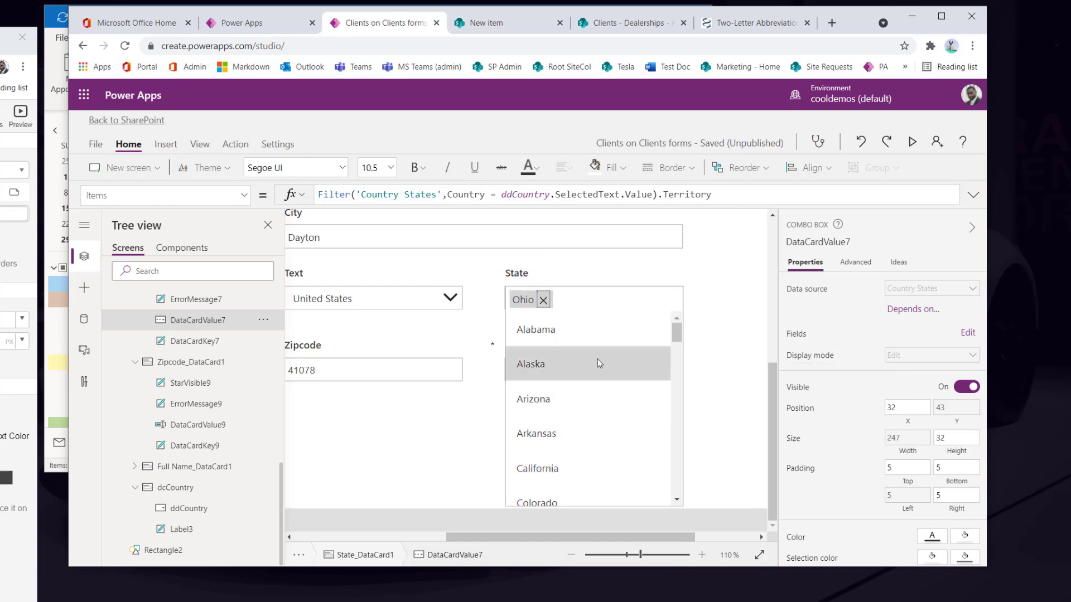
left_click(449, 298, "alt")
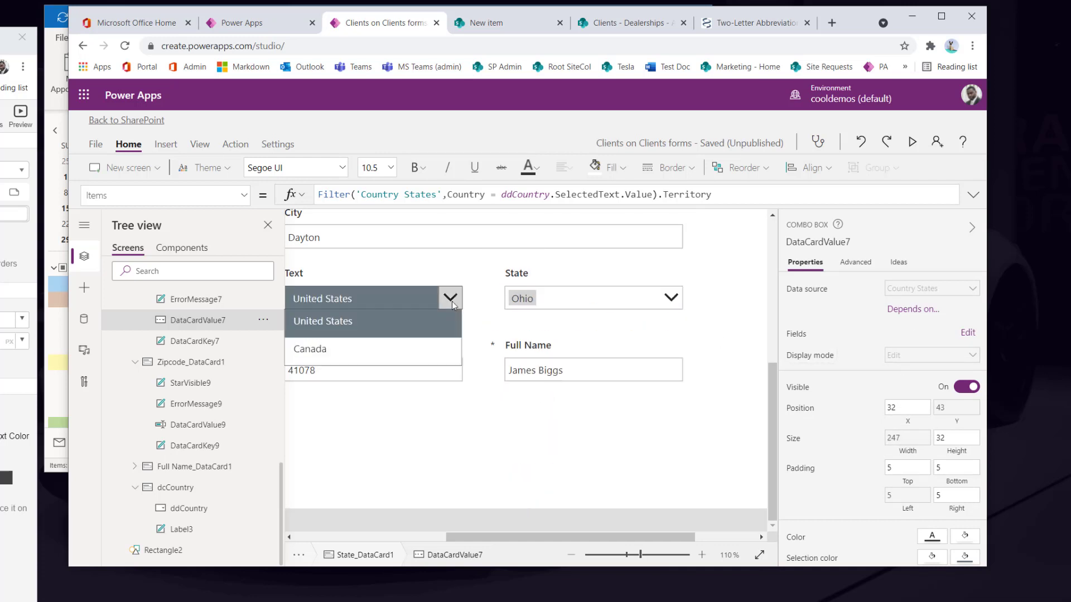
left_click(390, 344, "alt")
left_click(664, 300, "alt")
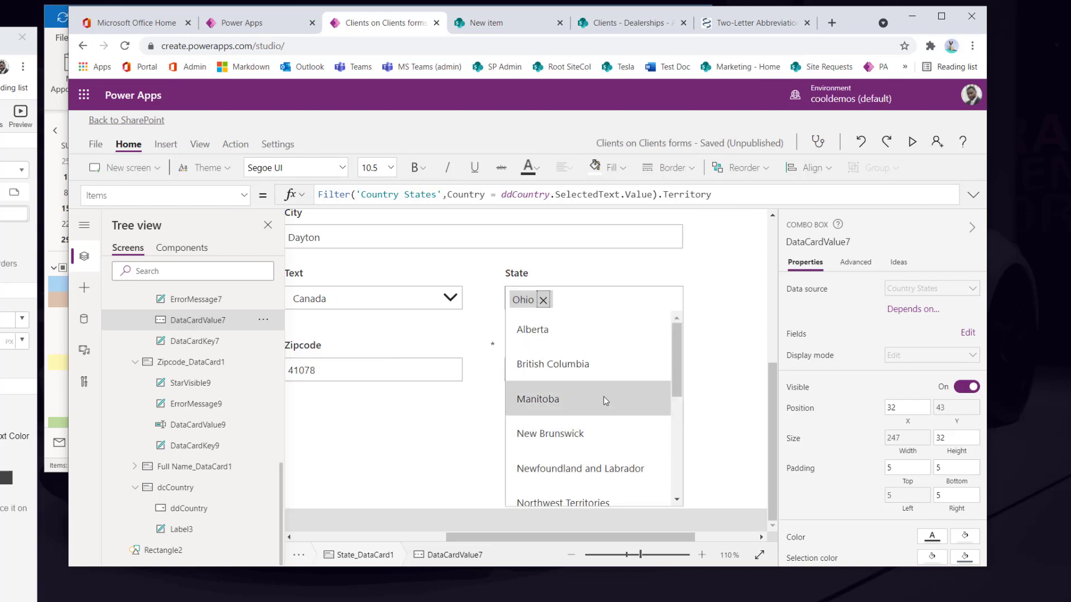
scroll(604, 434, "down", 5)
scroll(606, 434, "up", 5)
scroll(609, 435, "down", 4)
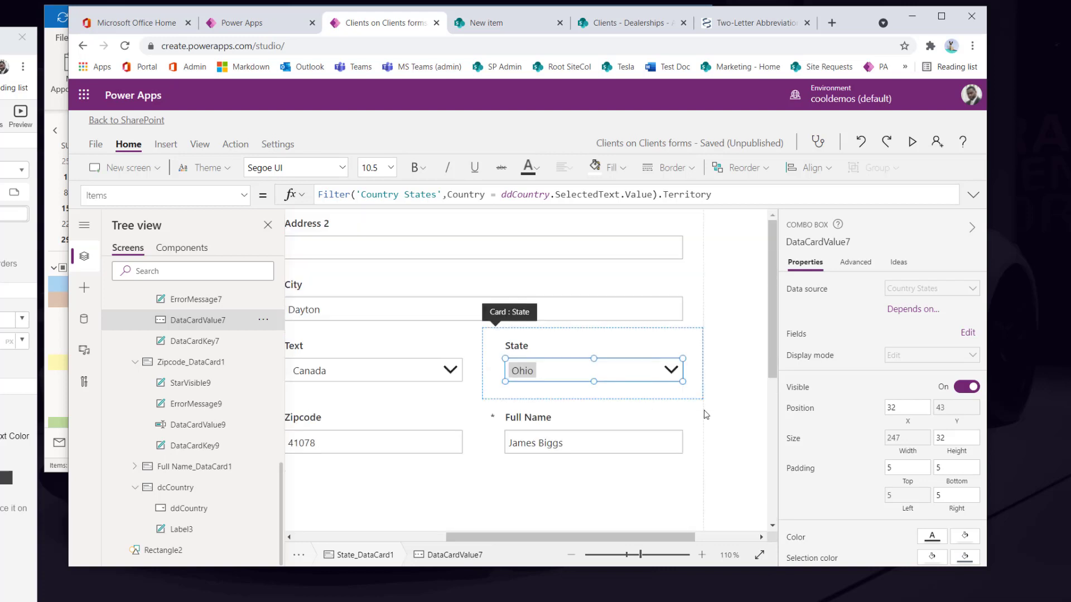
scroll(706, 414, "down", 1)
mouse_move(642, 536)
left_mouse_down()
mouse_move(588, 533)
mouse_move(662, 544)
mouse_move(653, 542)
left_mouse_up()
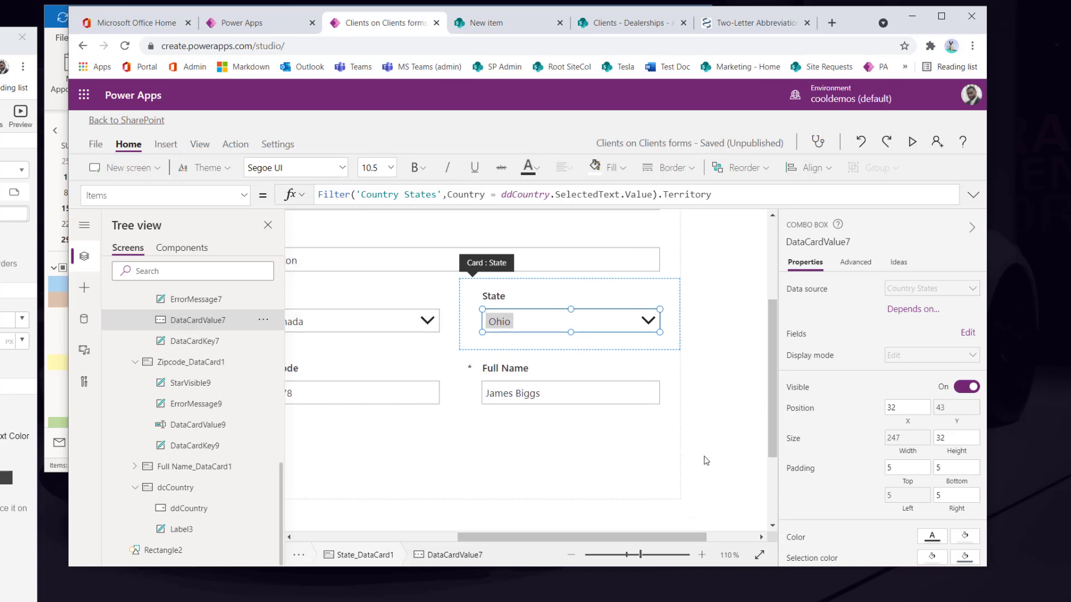
Rename the State combo box as ddState and display its DefaultSelectedItems formula.
left_click(704, 456)
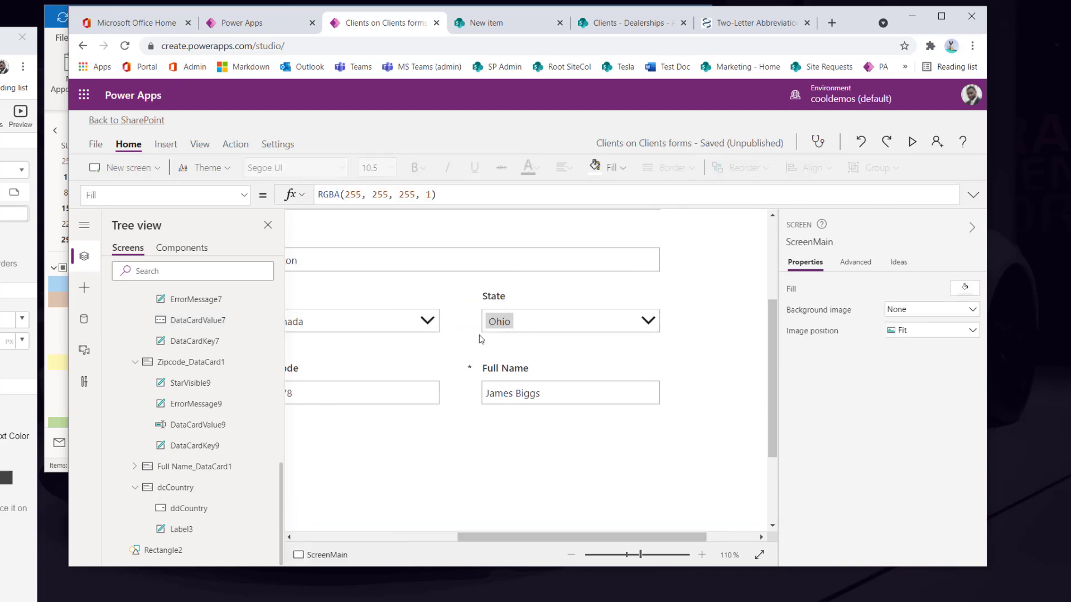
left_click(354, 328)
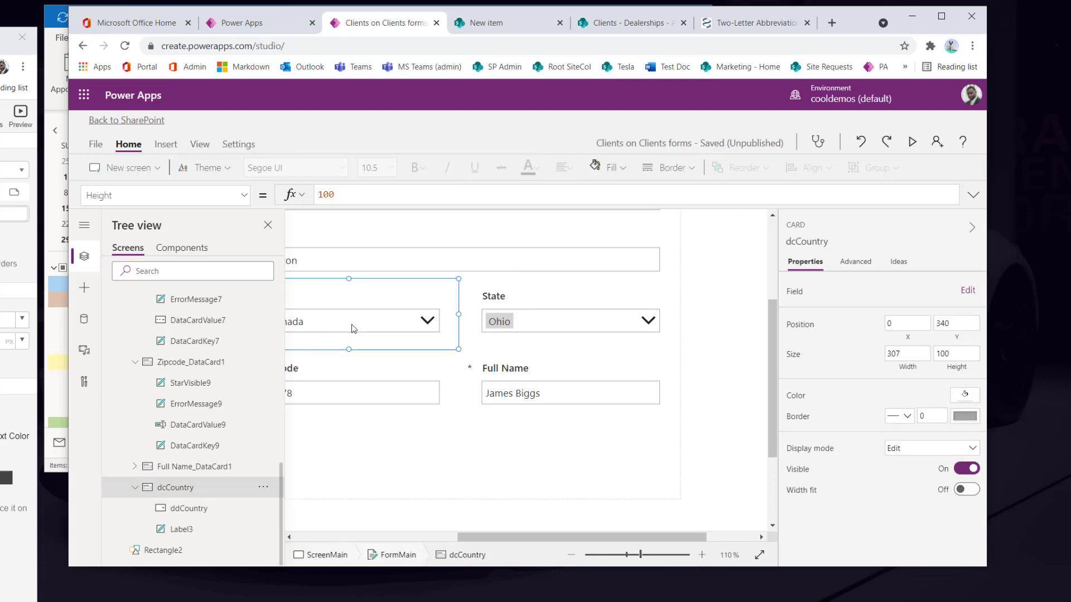
left_click(550, 324)
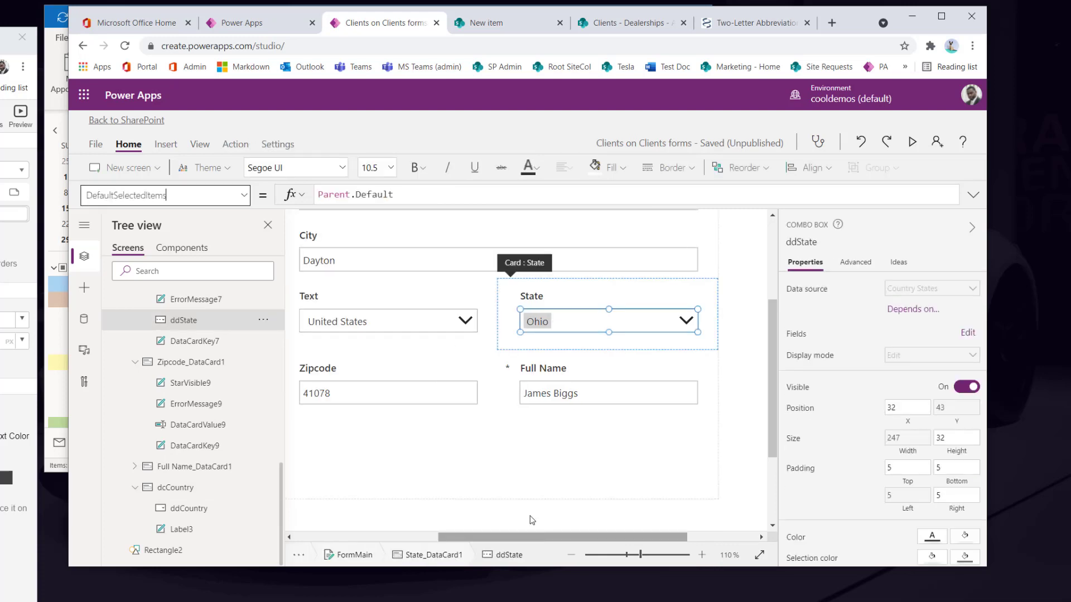
Select the Full Name text input and examine its Default formula.
left_click(543, 400)
left_click(548, 398)
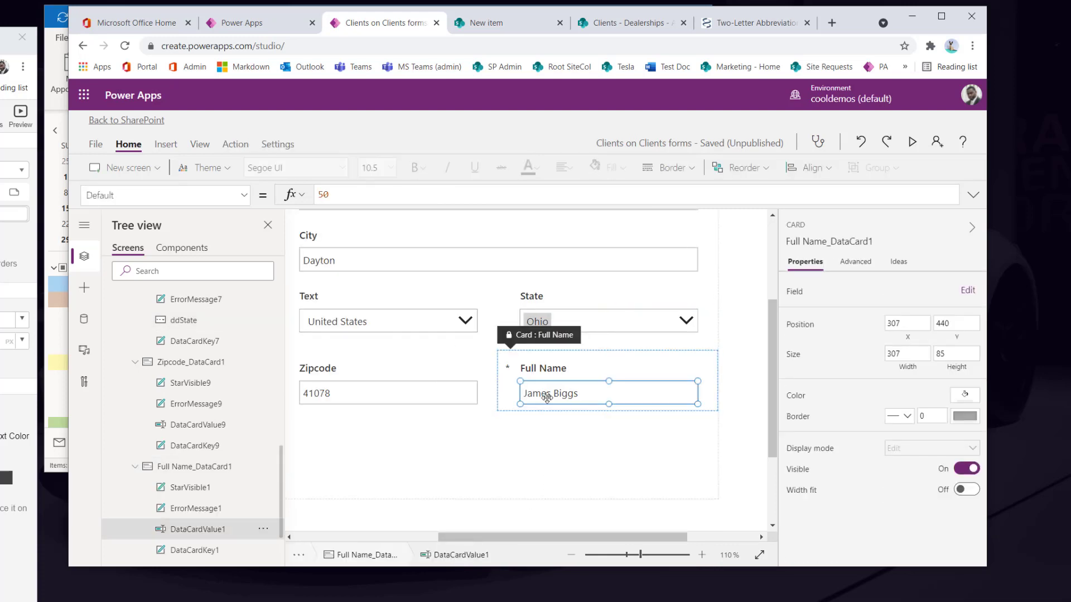
scroll(241, 495, "down", 1)
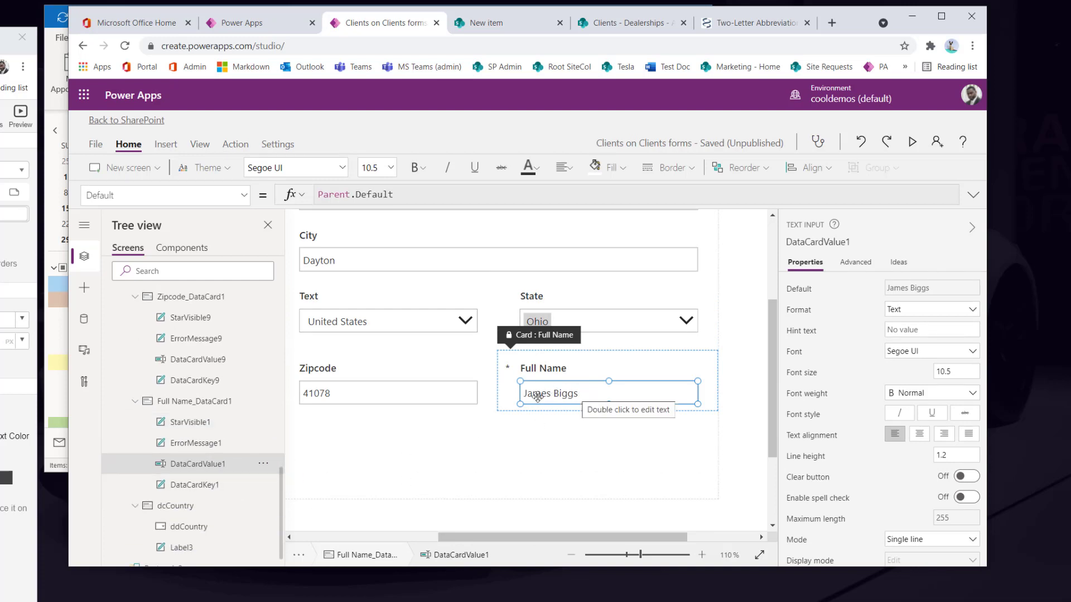
Rename the text input in the First Name card as vFirstName.
scroll(537, 396, "up", 3)
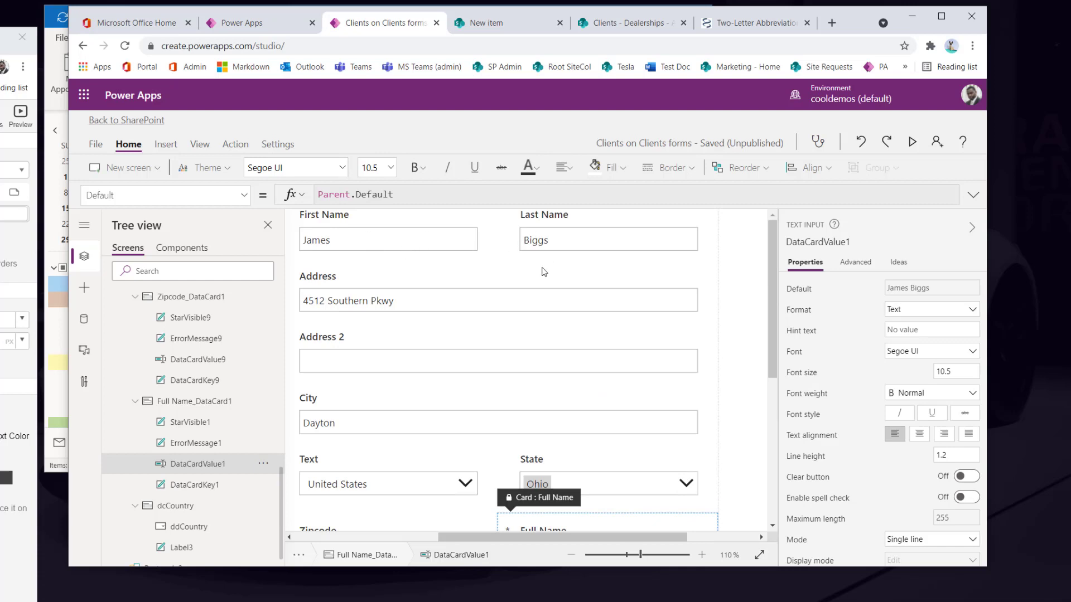
scroll(557, 343, "down", 2)
scroll(557, 352, "up", 2)
scroll(550, 269, "down", 2)
scroll(381, 273, "up", 2)
left_click(355, 240)
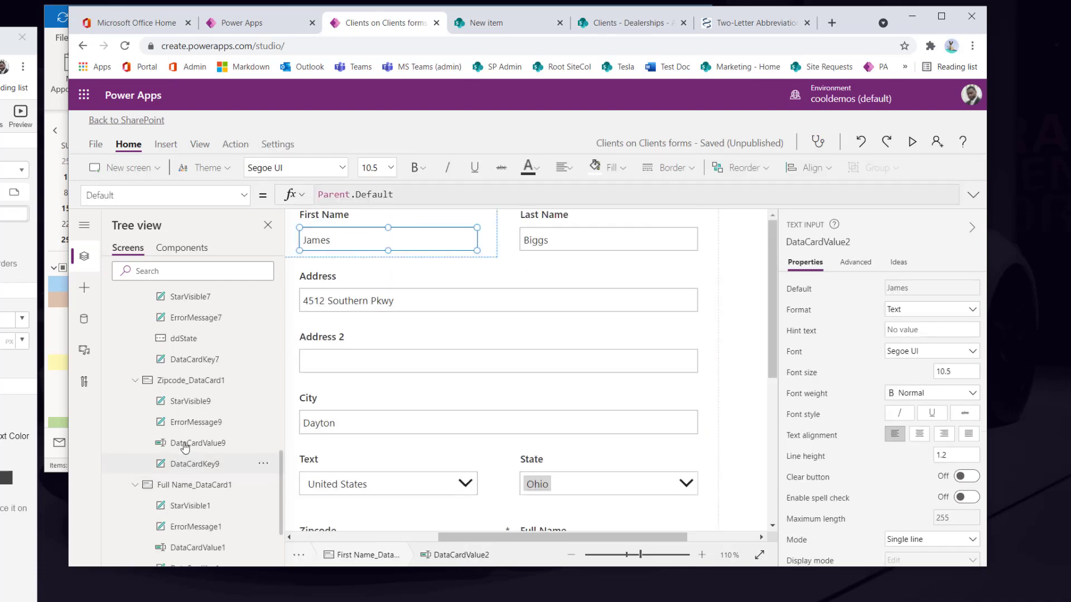
scroll(184, 441, "up", 5)
left_click(262, 477)
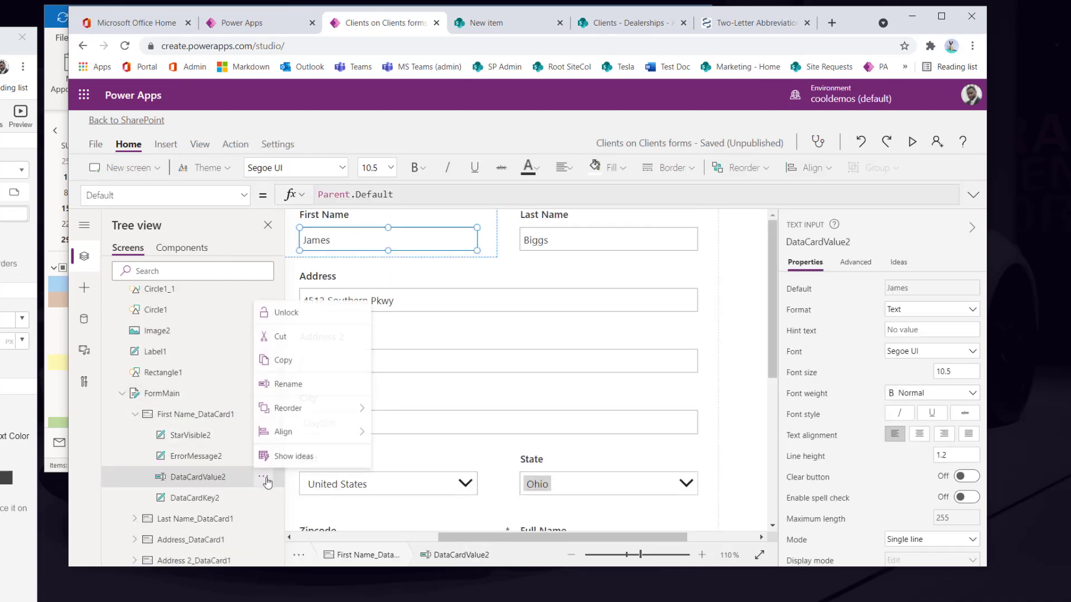
left_click(292, 386)
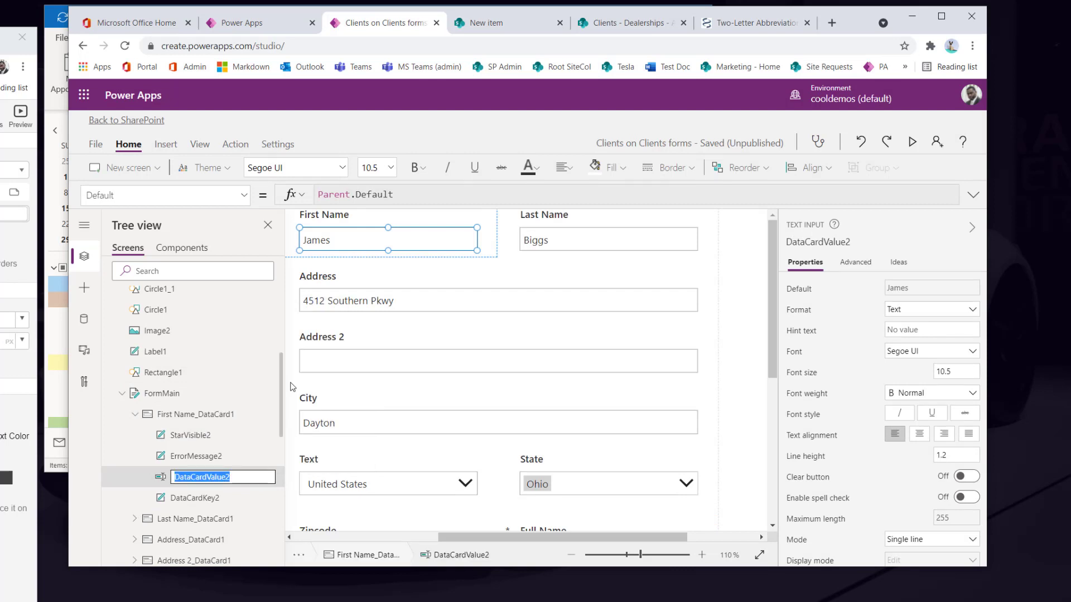
type("v")
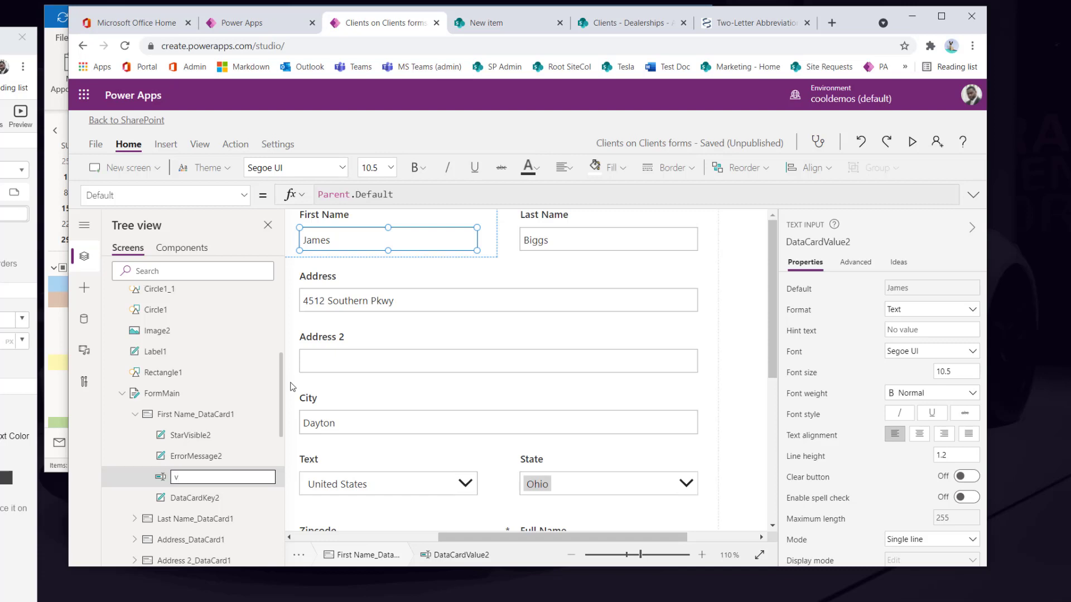
type("FirstName")
Rename the text input in the Last Name card as vLastName.
left_click(559, 240)
left_click(561, 240)
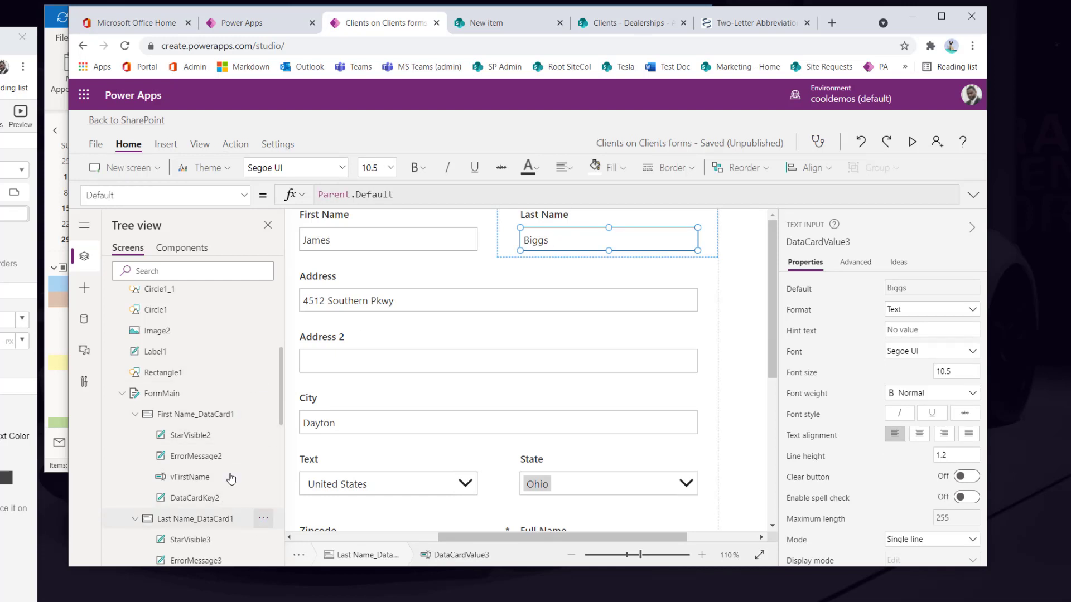
scroll(248, 501, "down", 3)
left_click(263, 450)
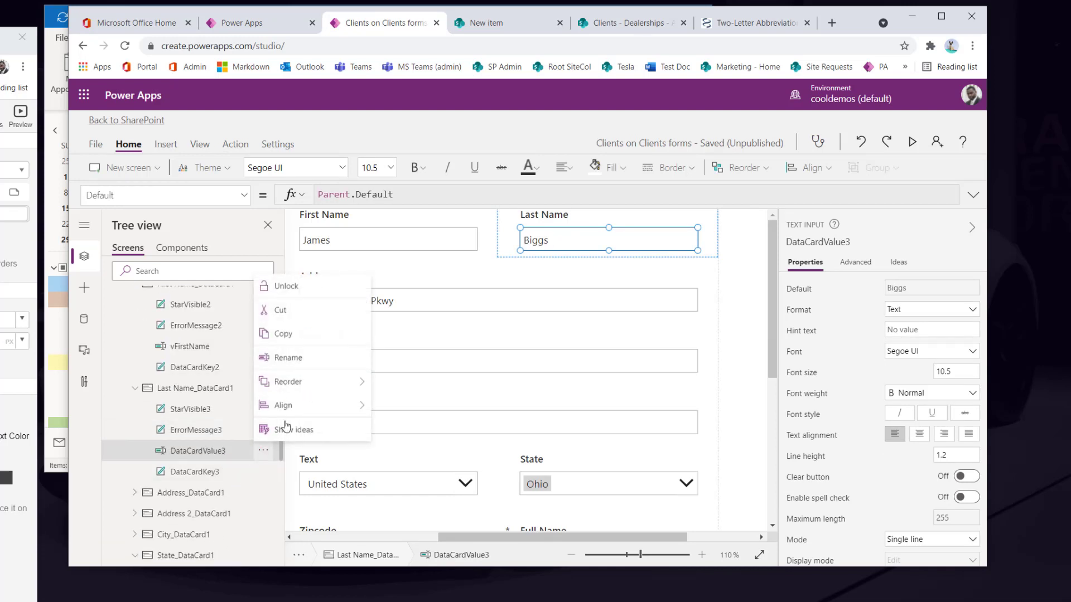
left_click(286, 355)
type("vLastName")
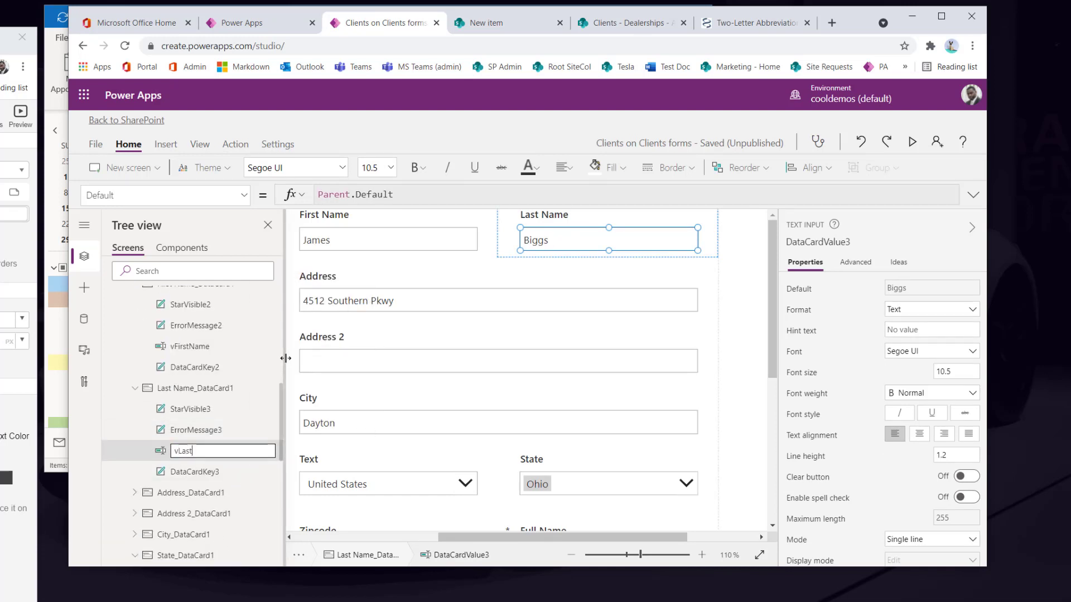
key("Return")
Unlock the Full Name card and clear the Default formula of its text input.
scroll(562, 452, "down", 2)
scroll(562, 453, "down", 2)
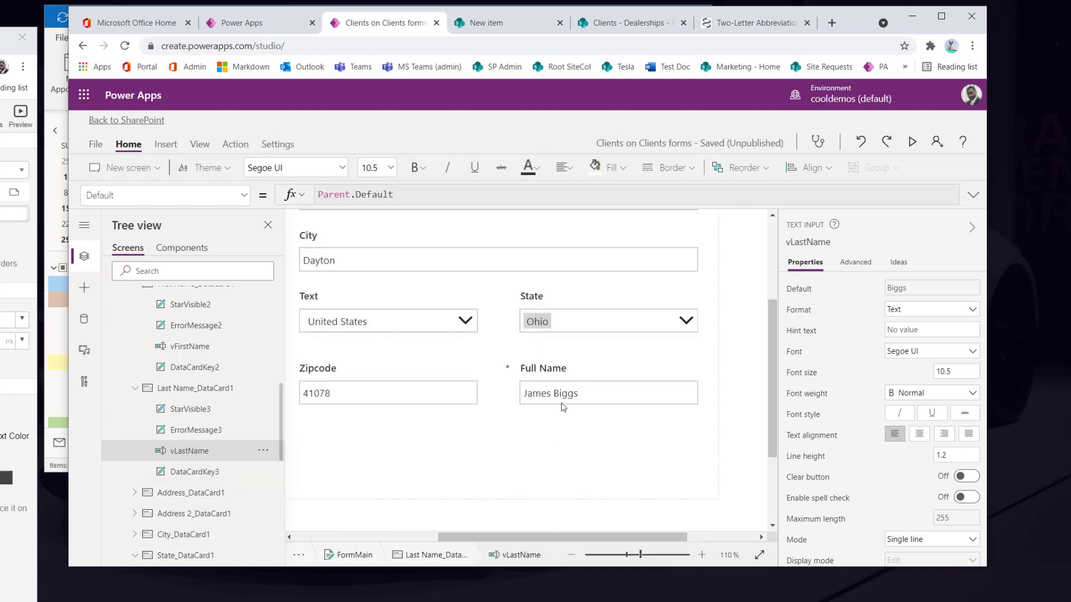
left_click(563, 397)
left_click(564, 398)
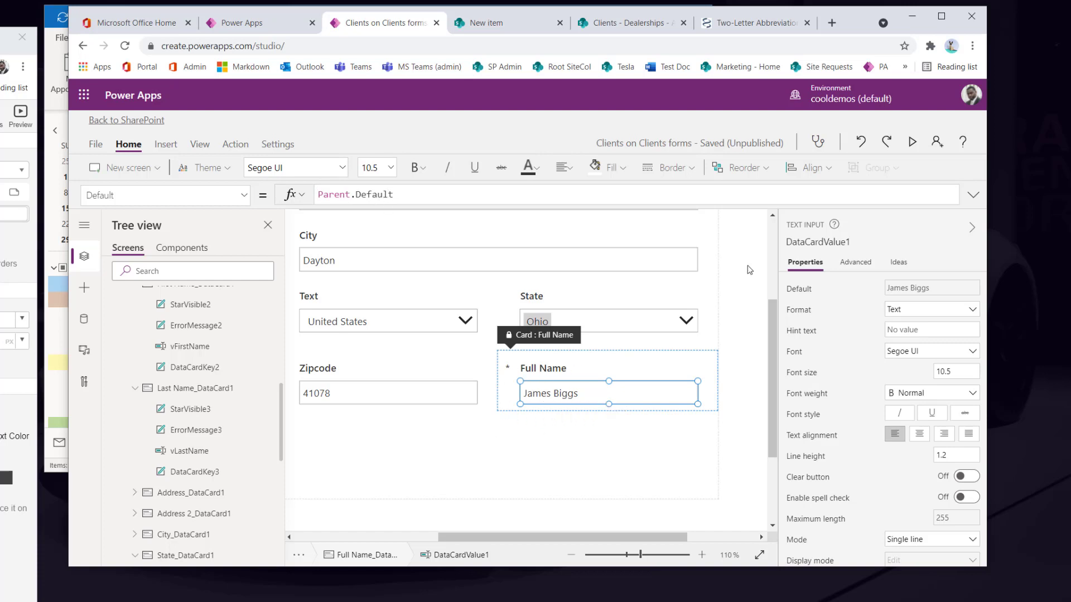
left_click(831, 242)
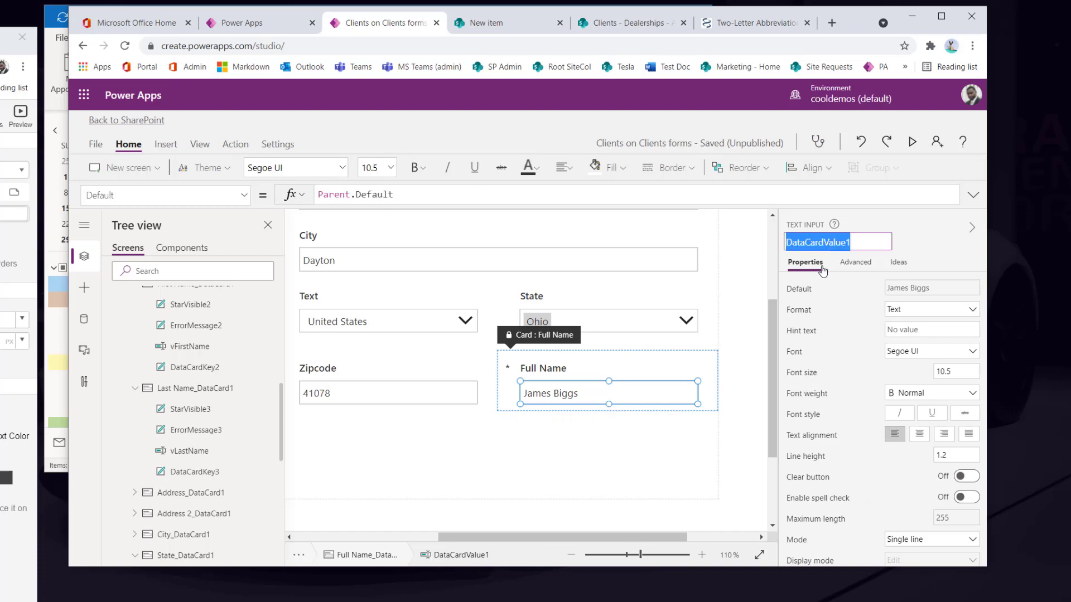
left_click(862, 267)
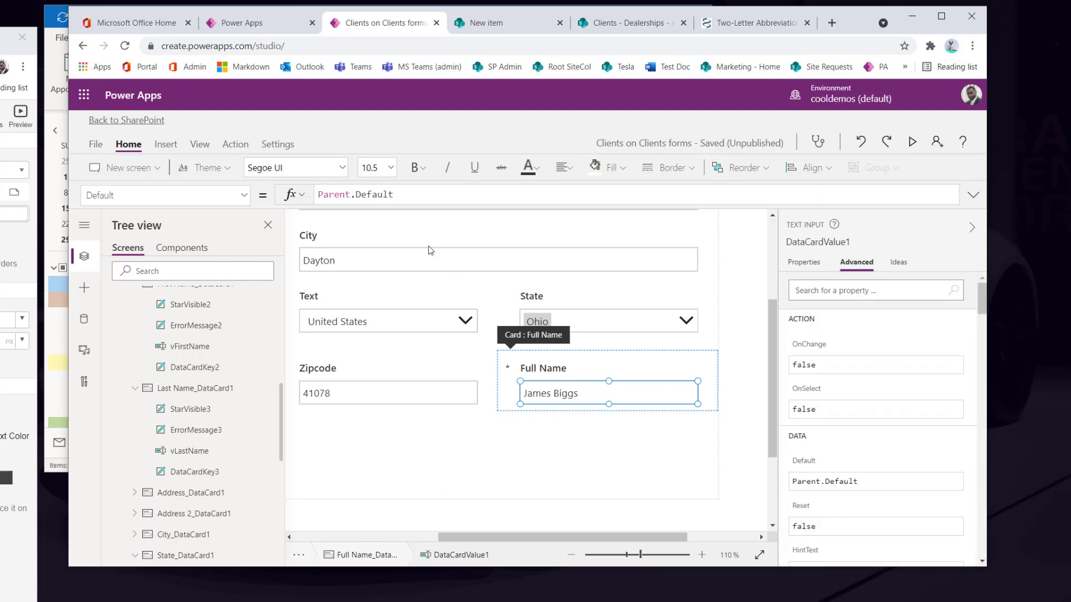
left_click(396, 198)
key("ctrl+a")
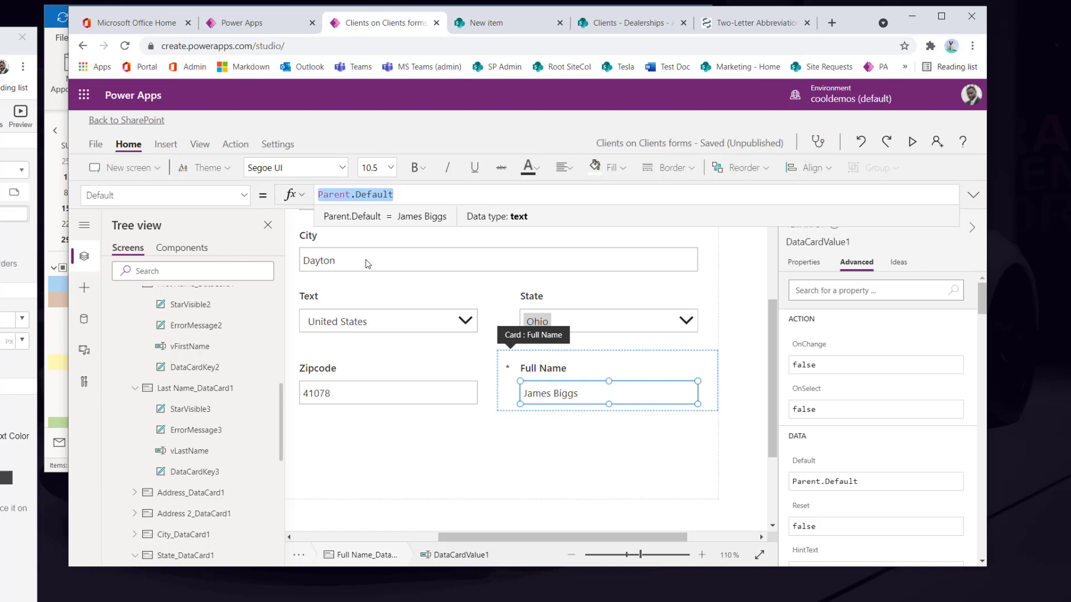
key("BackSpace")
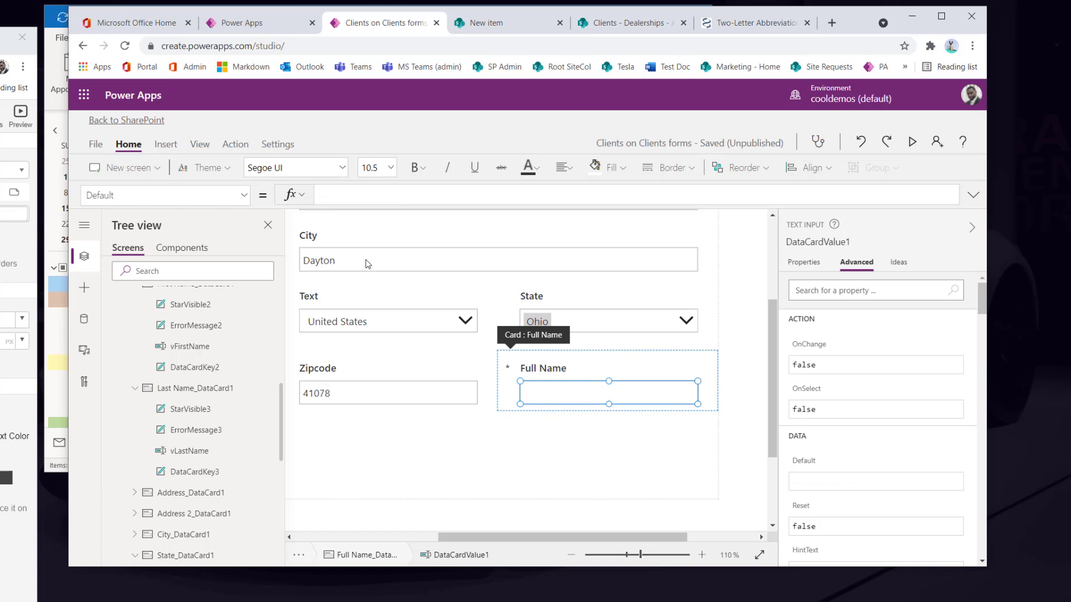
Set the Full Name text input's Default formula to vFirstName.Text & " " & vLastName.Text.
type("vf")
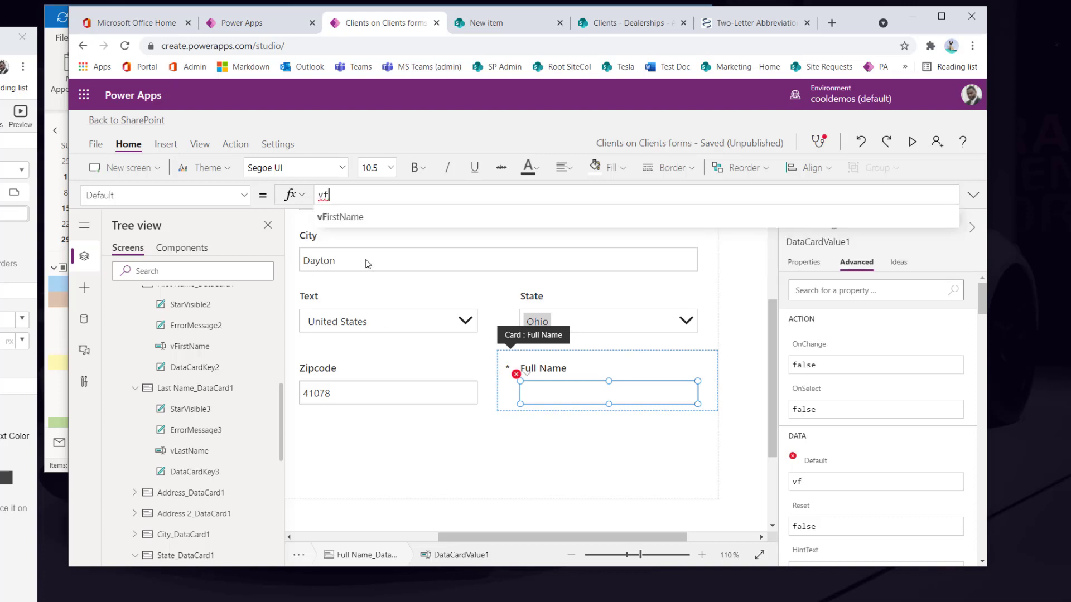
key("Tab")
type("& ")
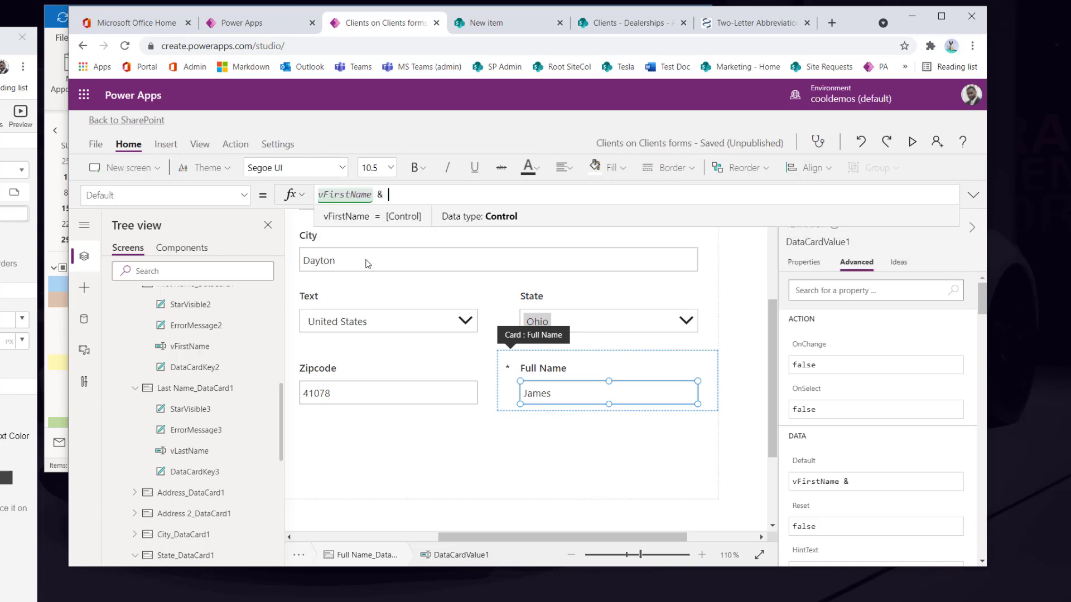
type("\" \"")
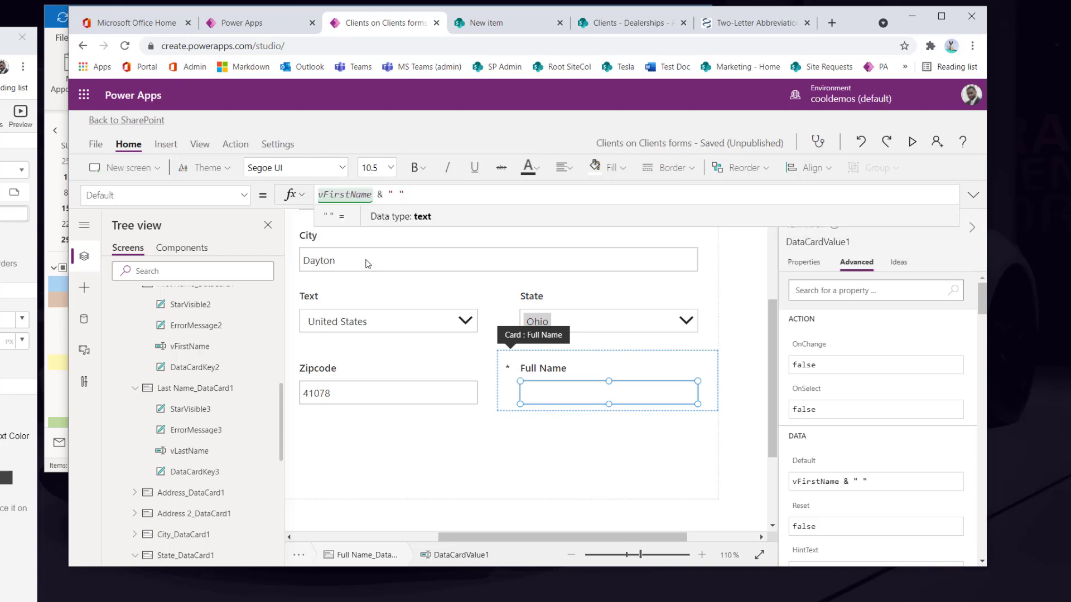
type(" & v")
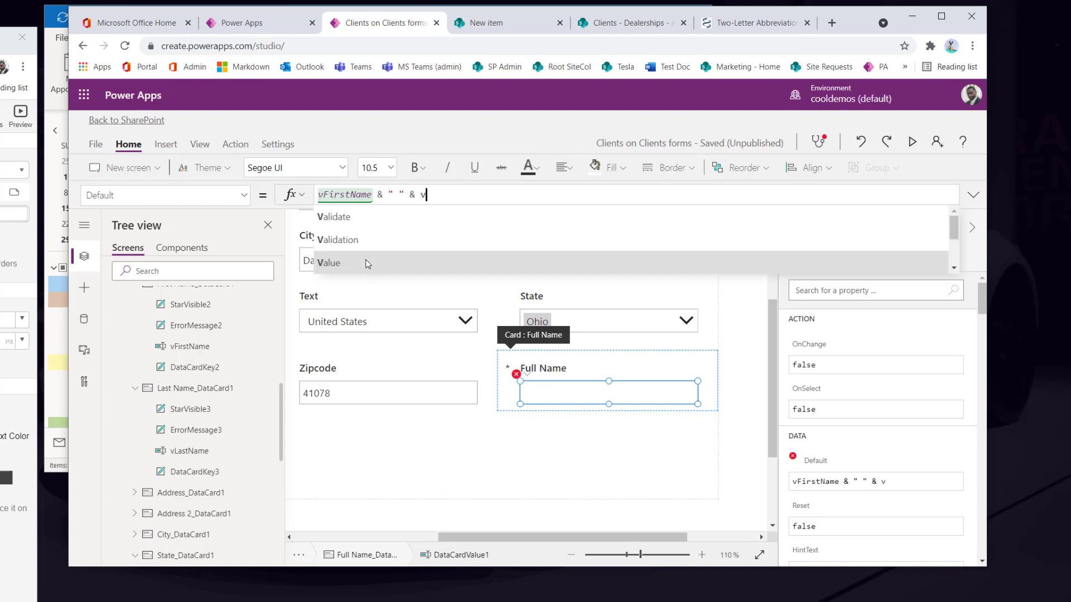
type("las")
key("Tab")
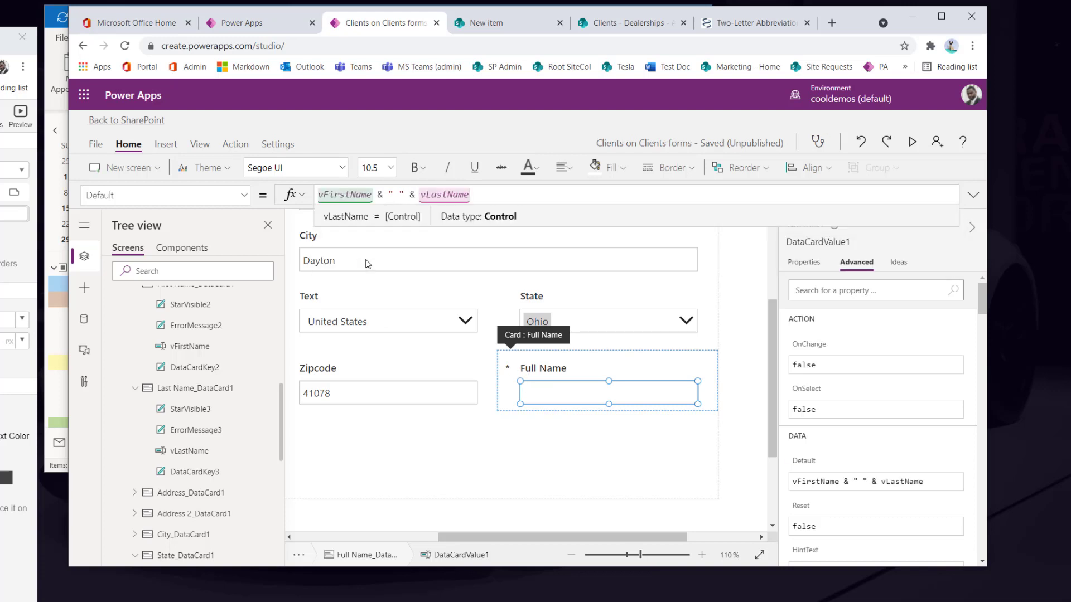
type(".Text")
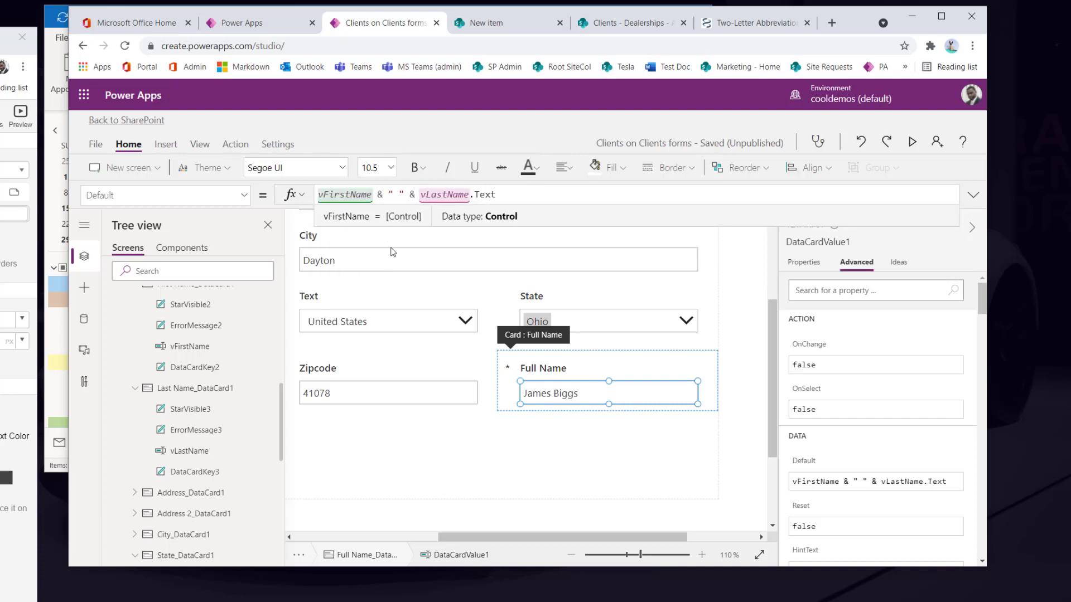
type(".Text")
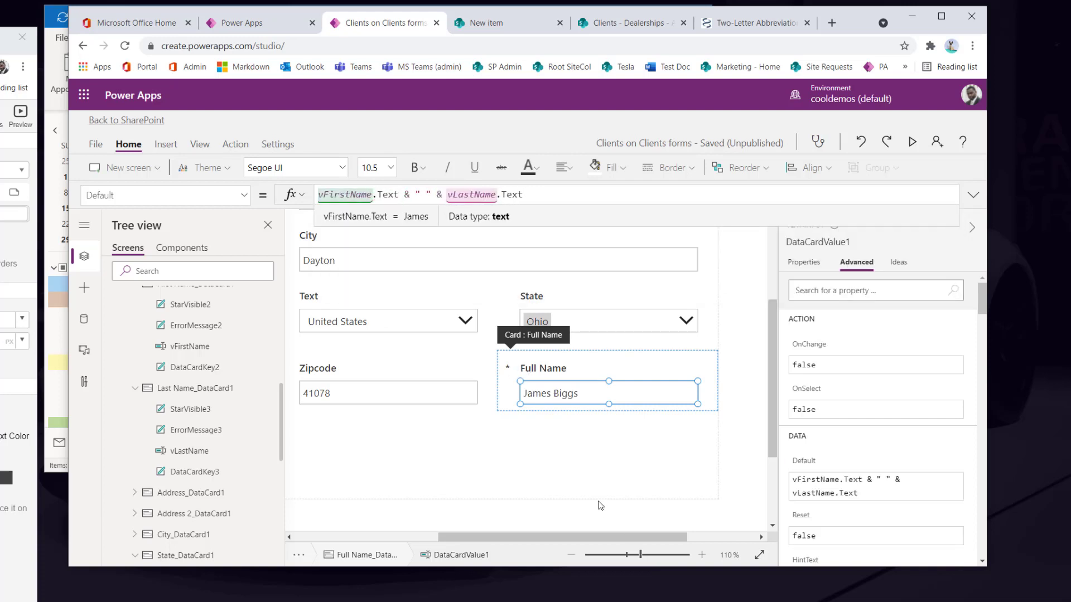
Preview the form and test the Full Name formula by adding "dsauihdauis dsa" to the Last Name field, and leave the preview.
scroll(577, 438, "up", 3)
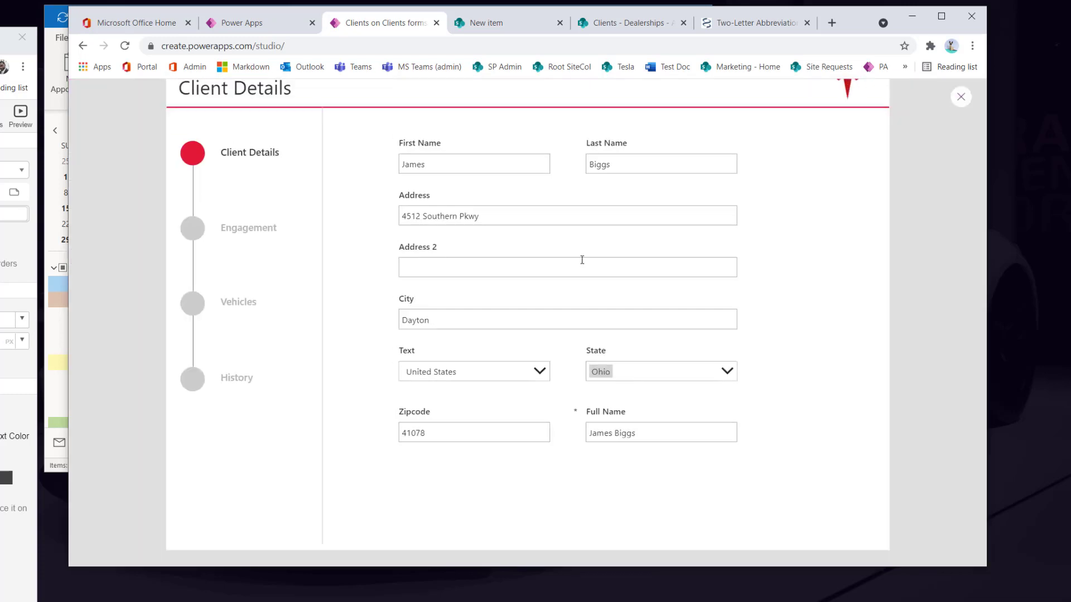
left_click(913, 143)
left_click(631, 164)
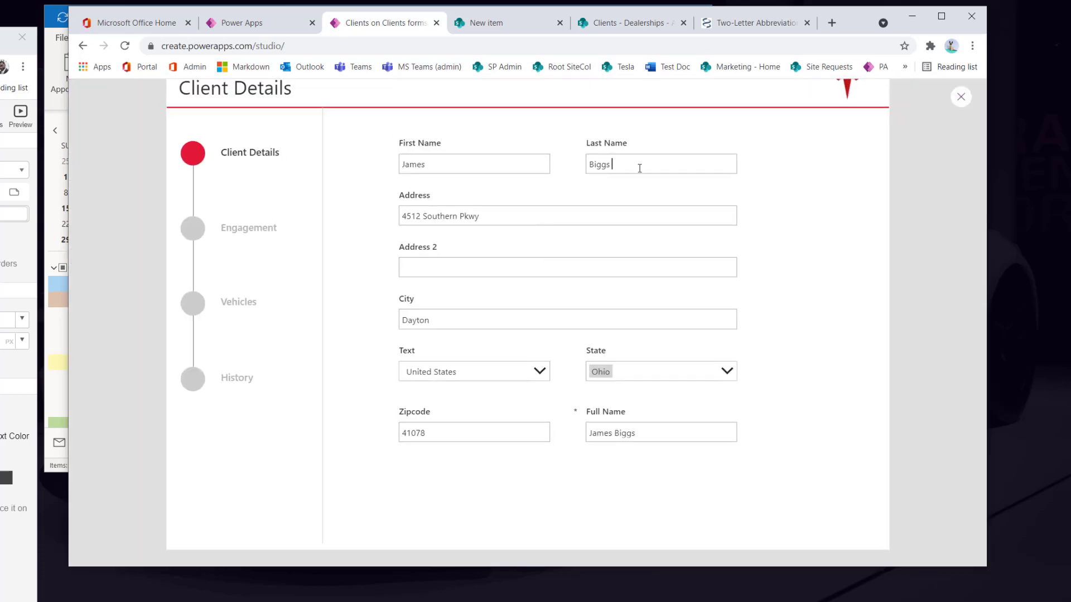
type("dsauihdauis dsa")
left_click(960, 97)
Select the First Name card, switch to SharePoint, close the New item form and look through the Clients list's columns.
scroll(613, 329, "up", 3)
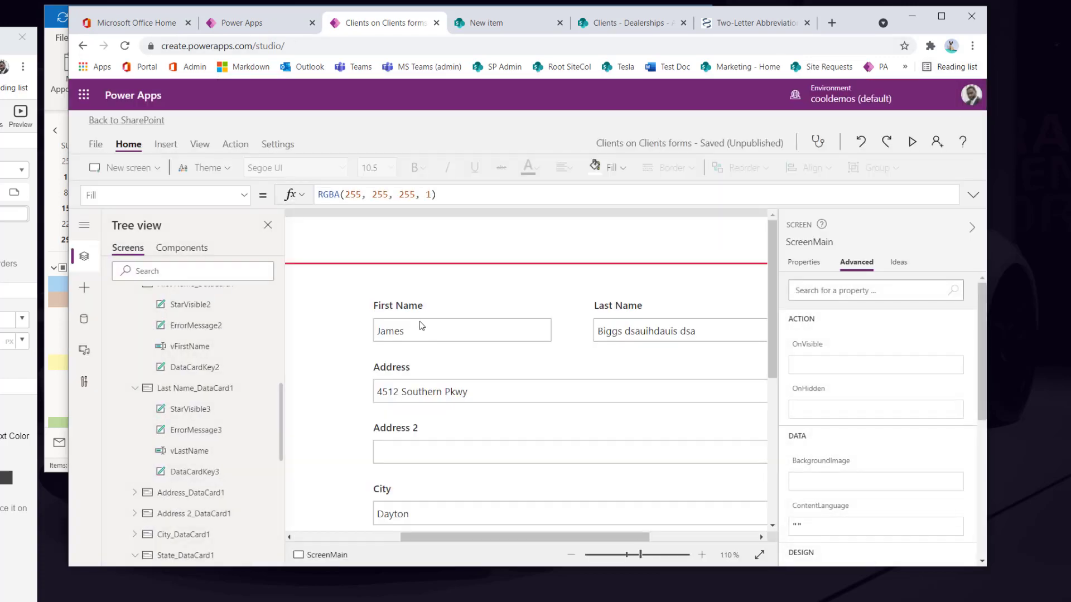
left_click(426, 344)
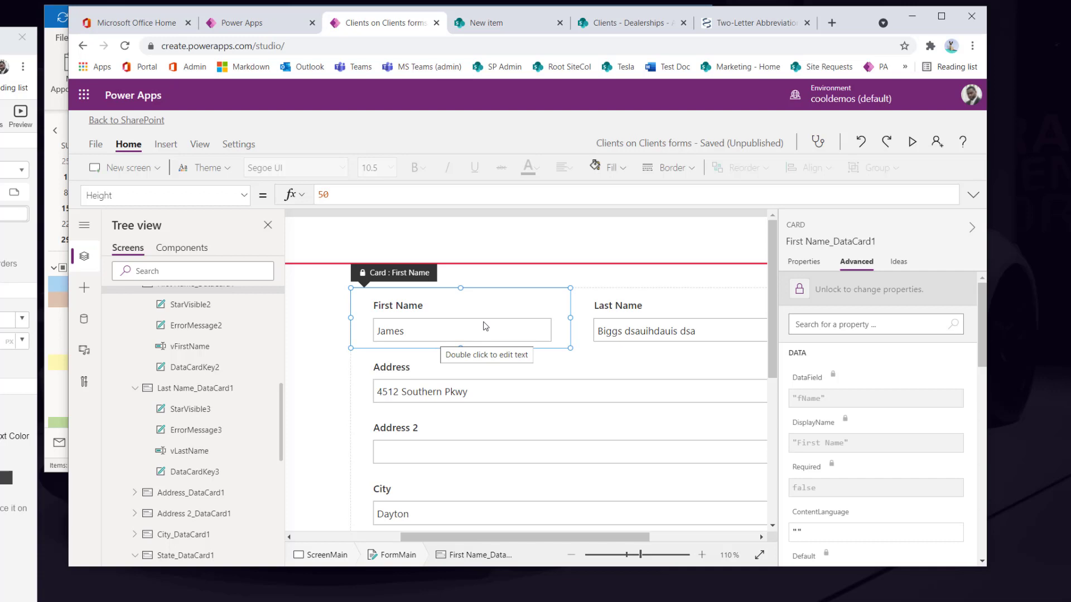
left_click(486, 23)
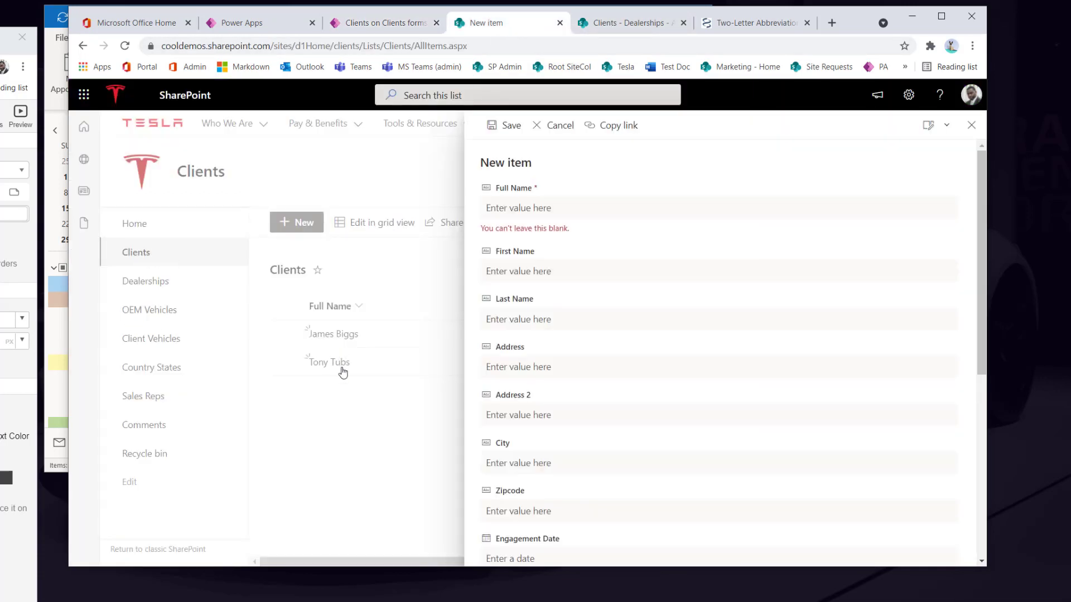
left_click(971, 125)
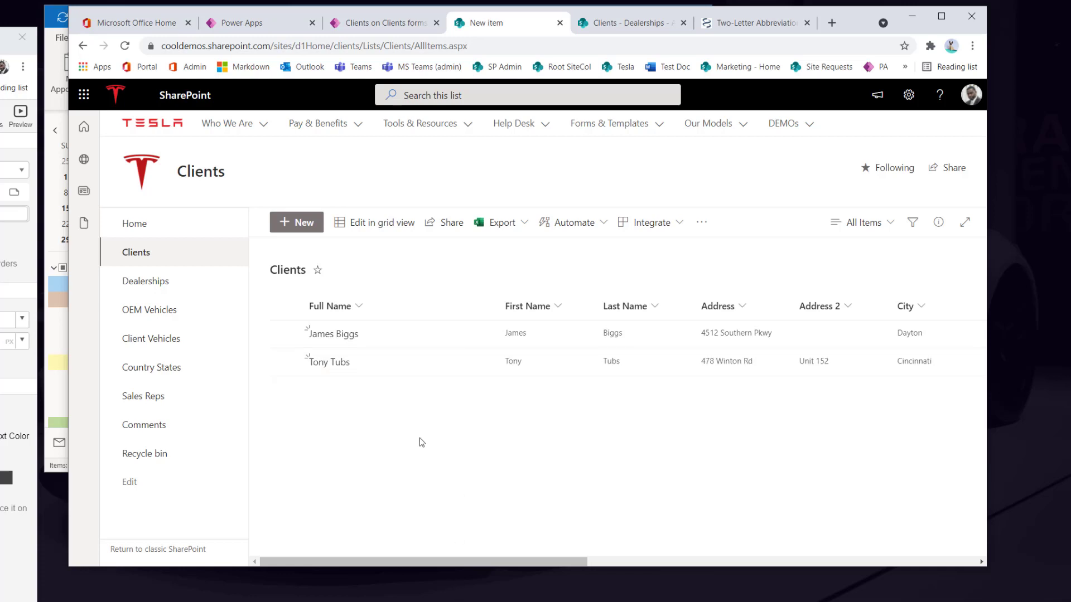
left_click(591, 562)
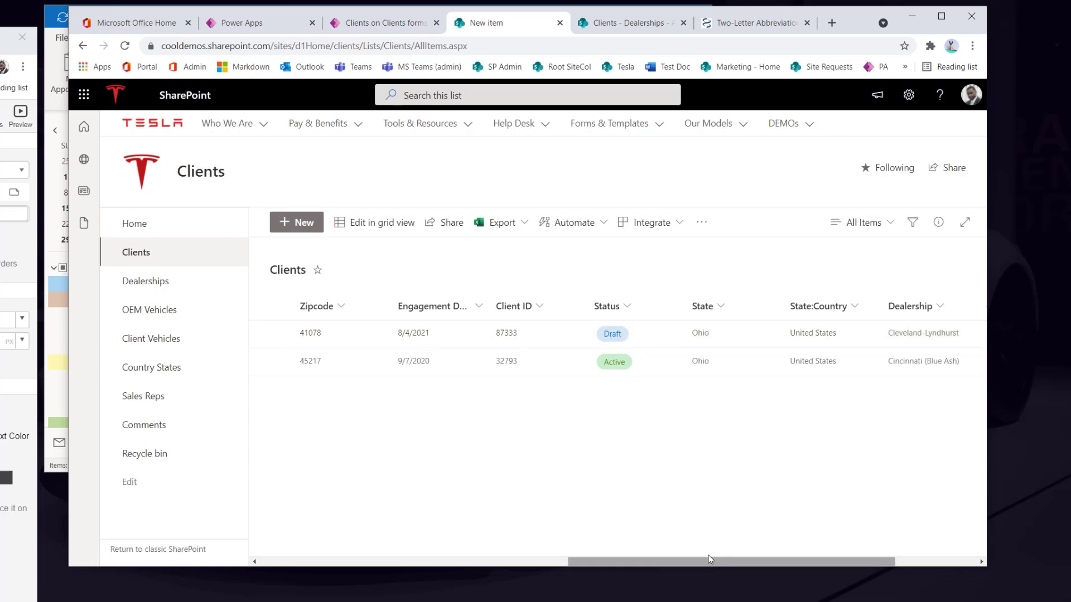
left_click_drag(691, 561, 403, 558)
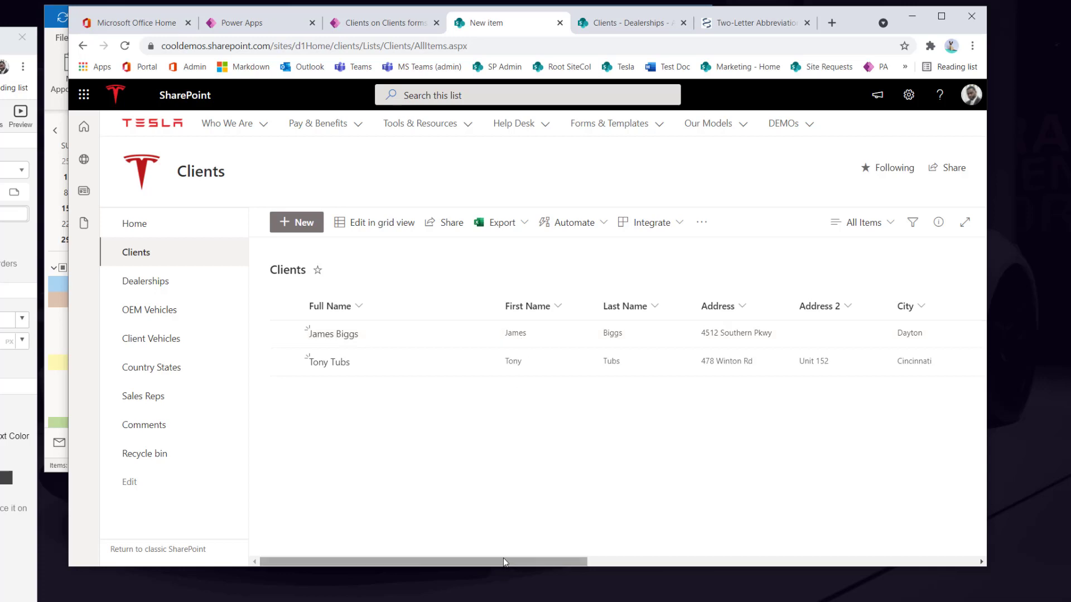
left_click_drag(503, 561, 729, 565)
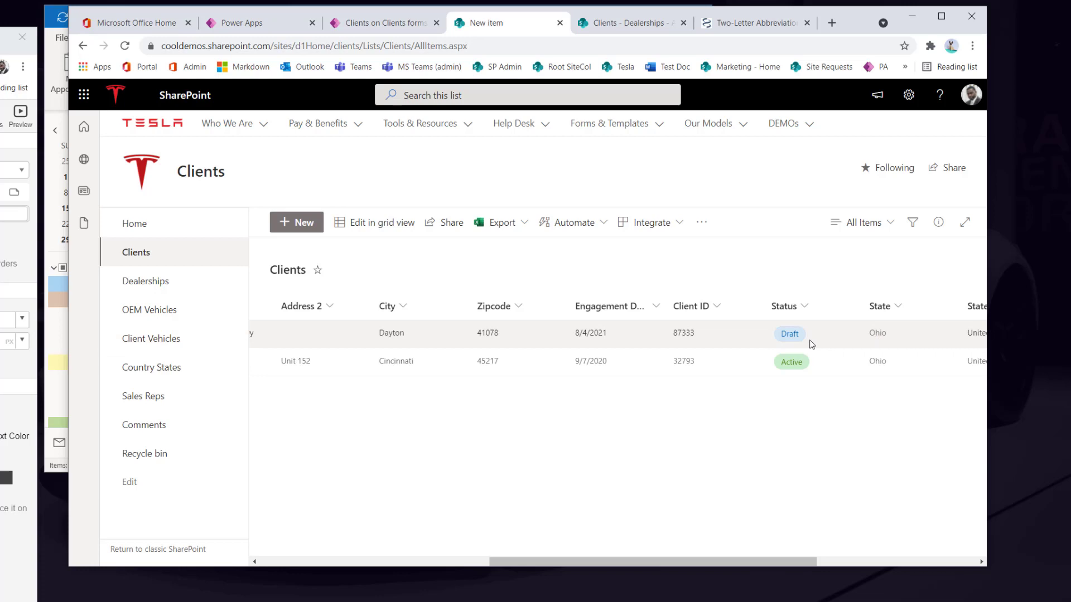
left_click_drag(722, 562, 493, 561)
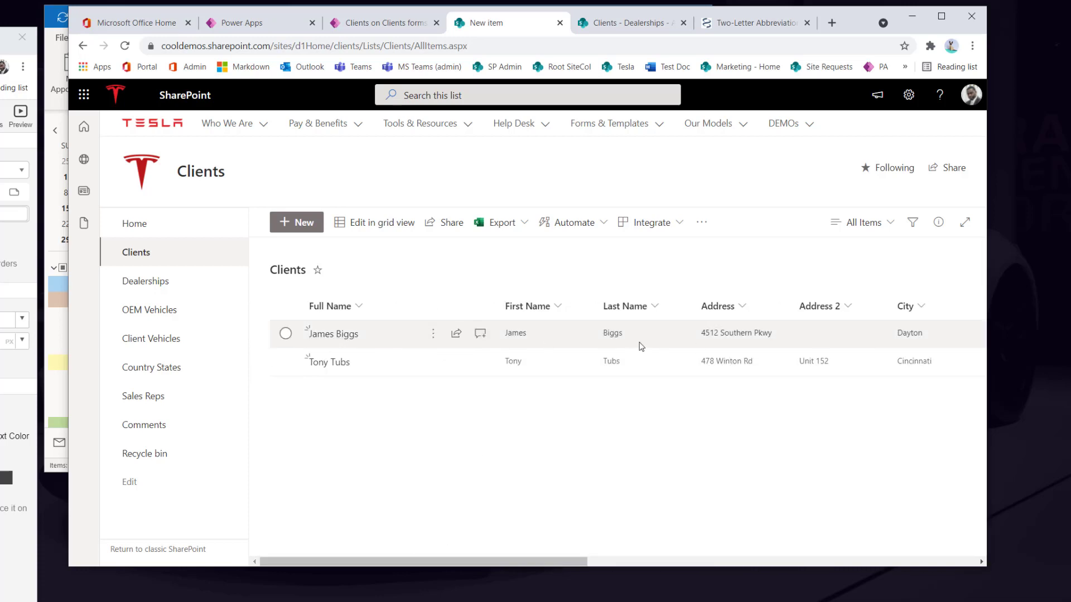
Switch back to the Clients form in Power Apps, unlock the First Name card and set its Required property to true.
left_click(238, 23)
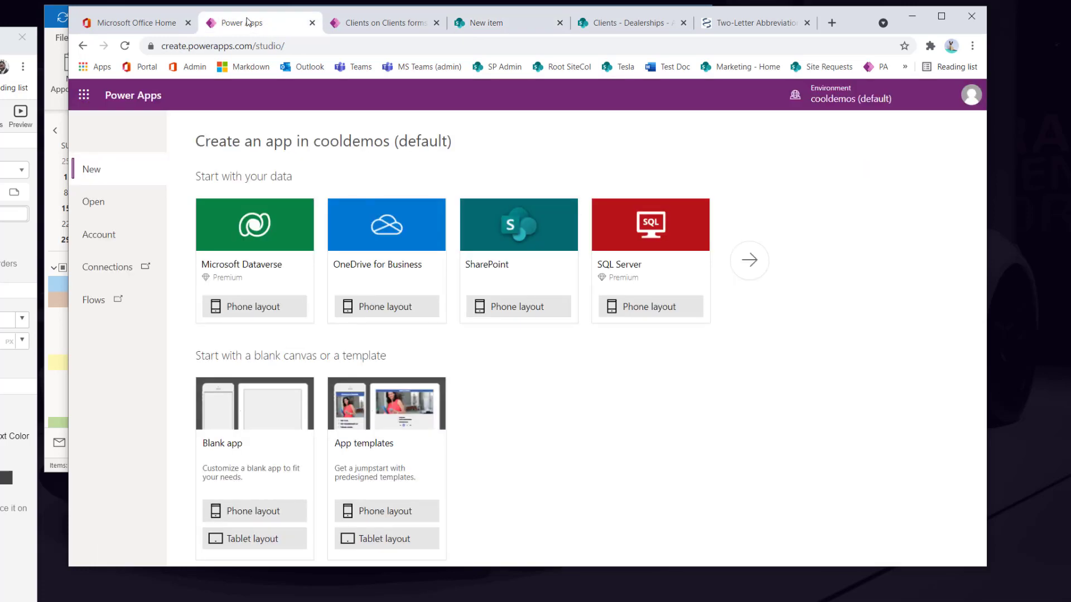
left_click(362, 24)
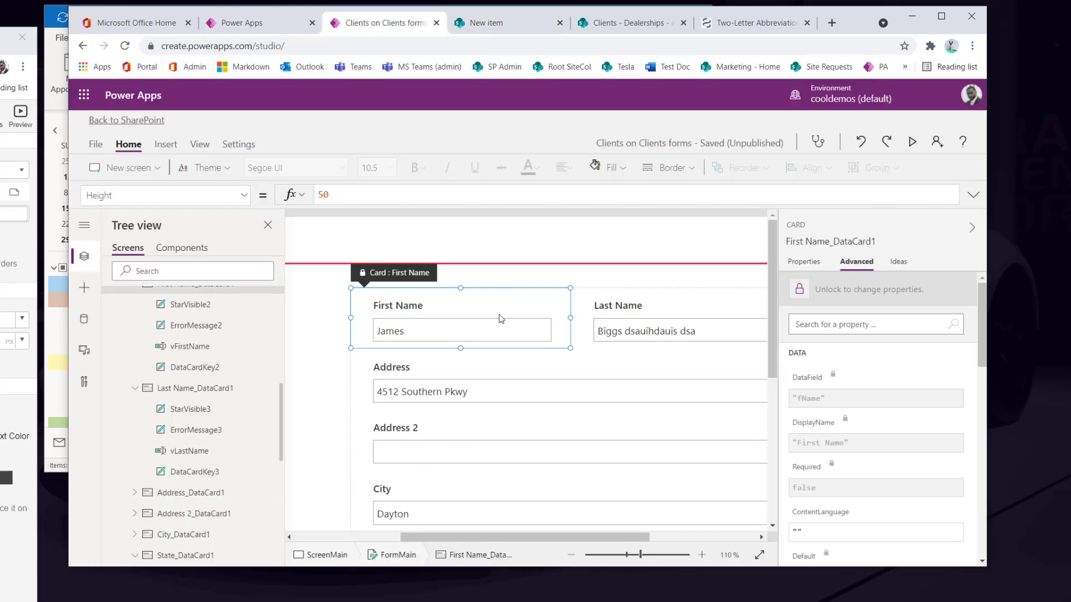
left_click(843, 297)
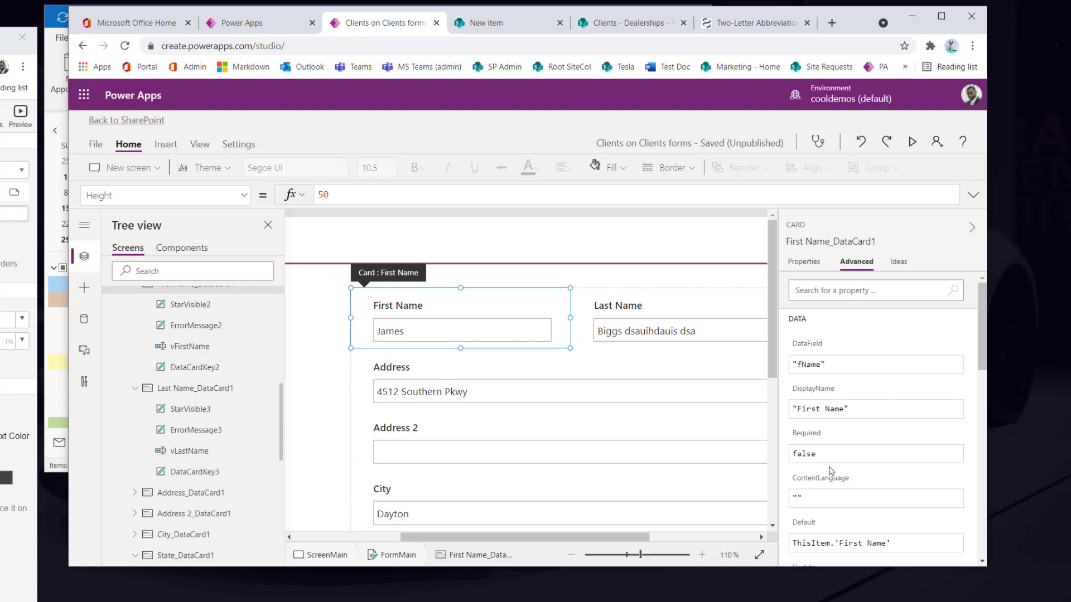
double_click(806, 453)
left_click(805, 454)
double_click(805, 453)
type("true")
left_click(834, 482)
left_click(830, 448)
double_click(798, 452)
Unlock the Last Name card and set its Required property to true.
left_click(642, 336)
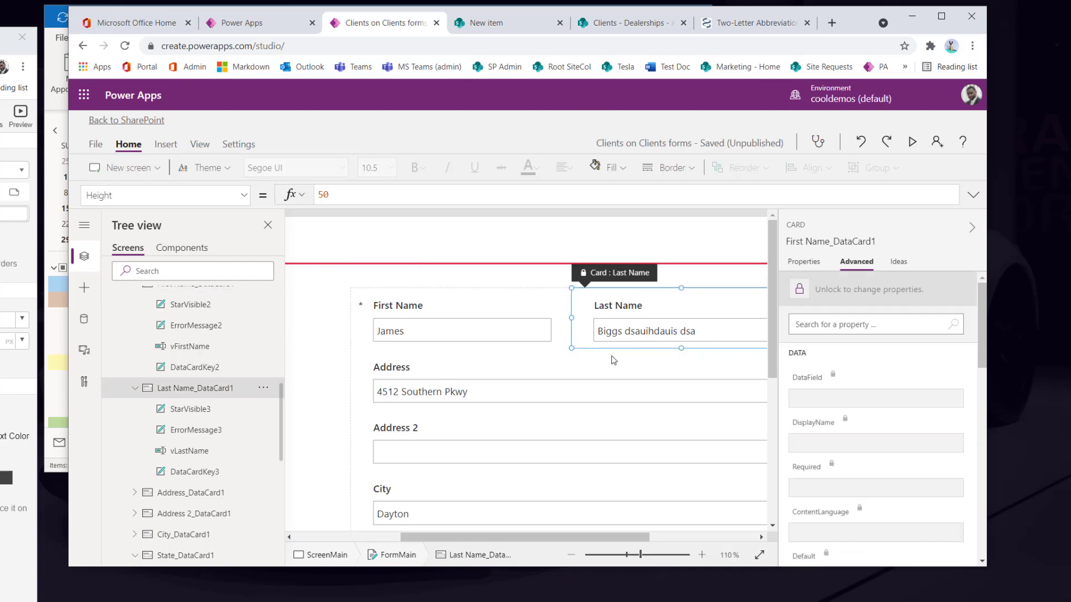
left_click(842, 293)
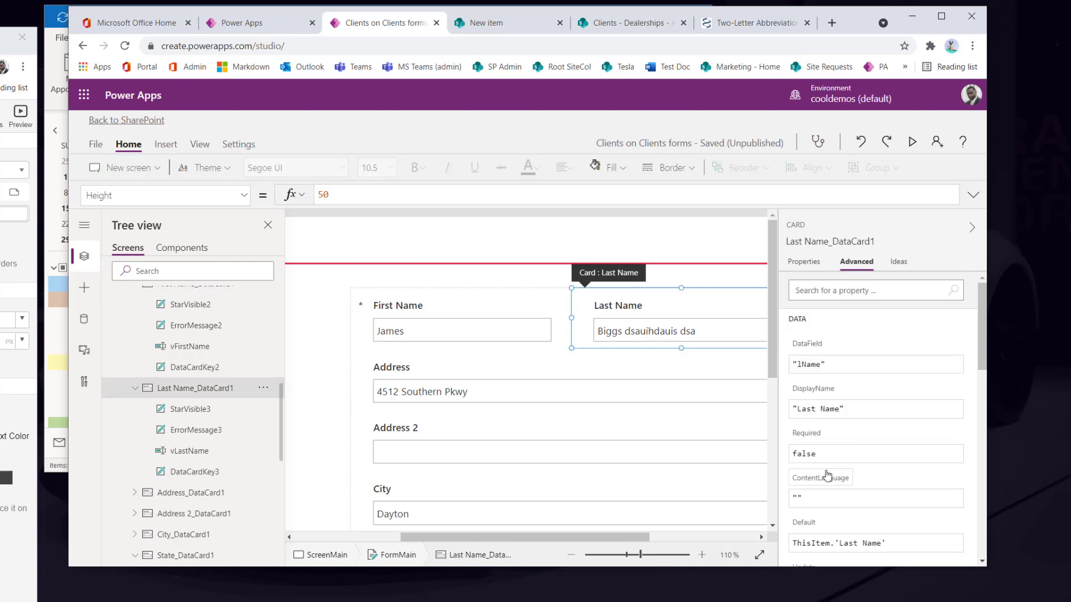
double_click(797, 455)
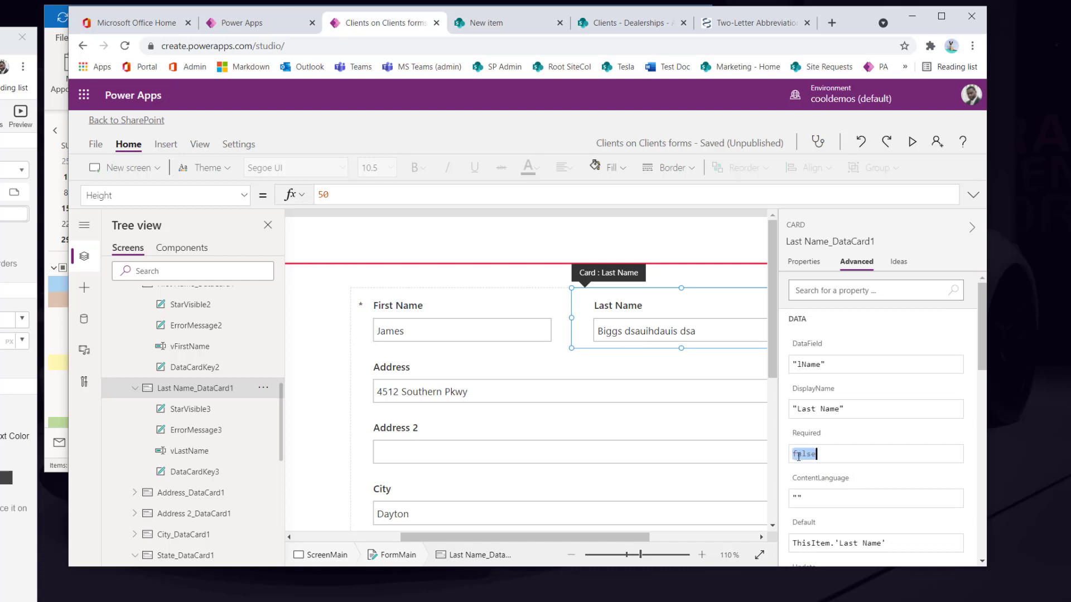
type("true")
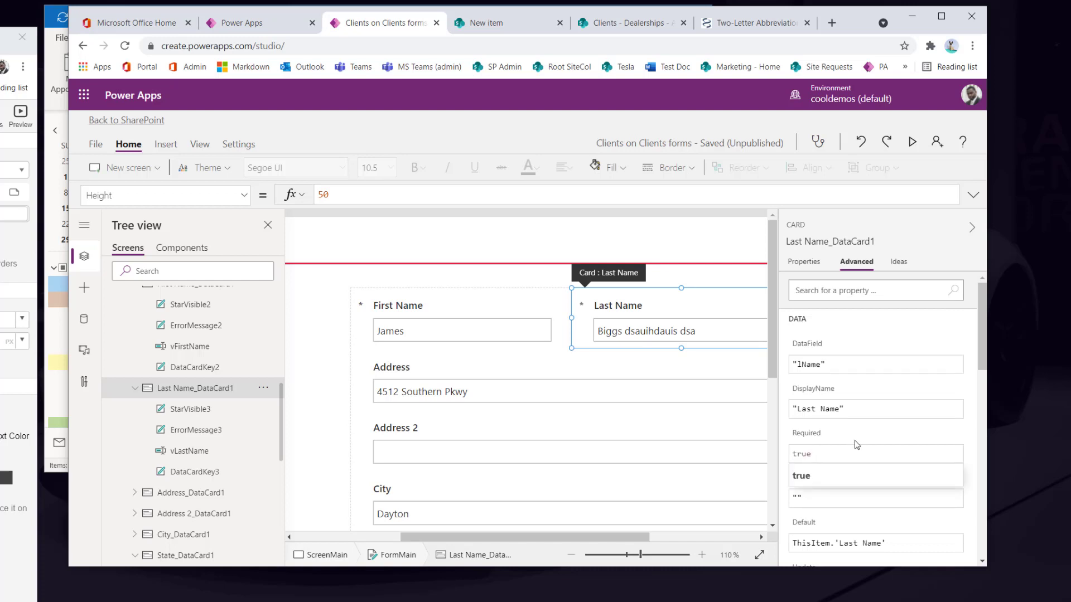
left_click(846, 475)
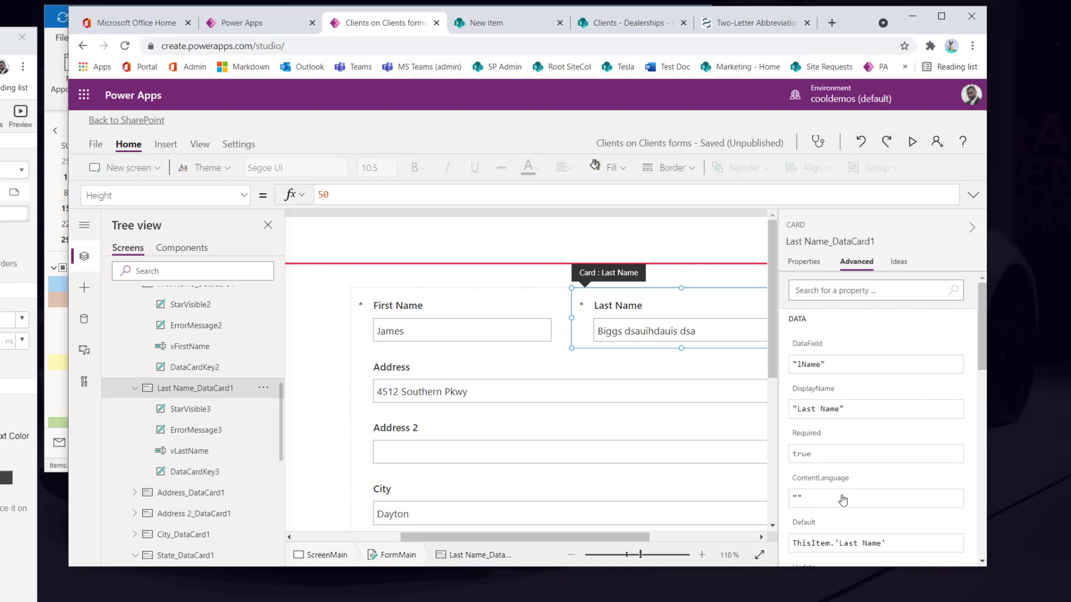
left_click(810, 459)
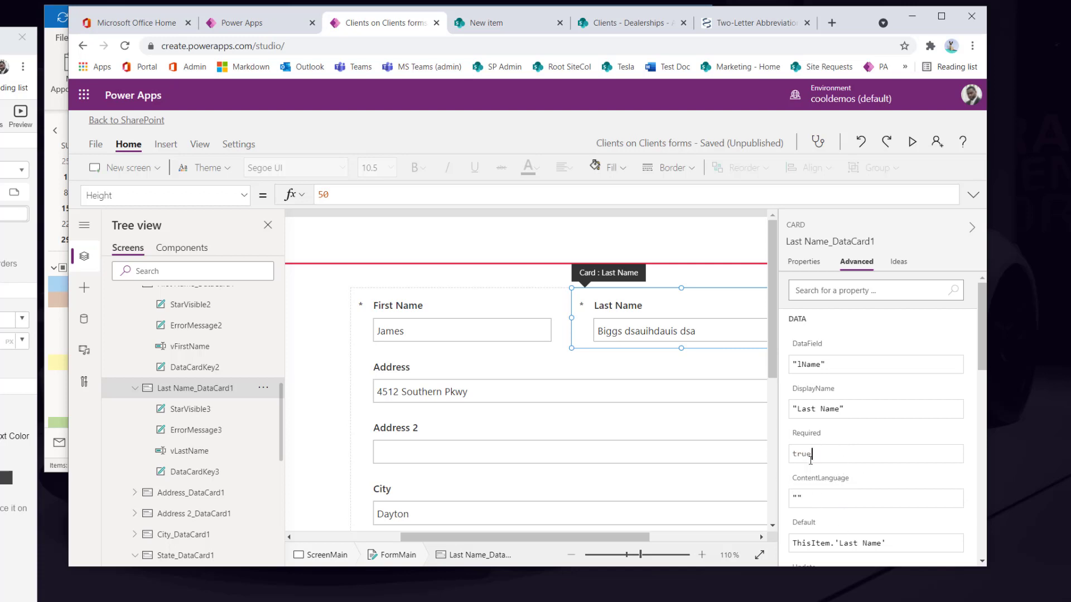
Compare the advanced properties of the First Name, Last Name, Address, Address 2 and City cards, including their Required settings.
left_click(435, 402)
left_click(437, 443)
left_click(439, 499)
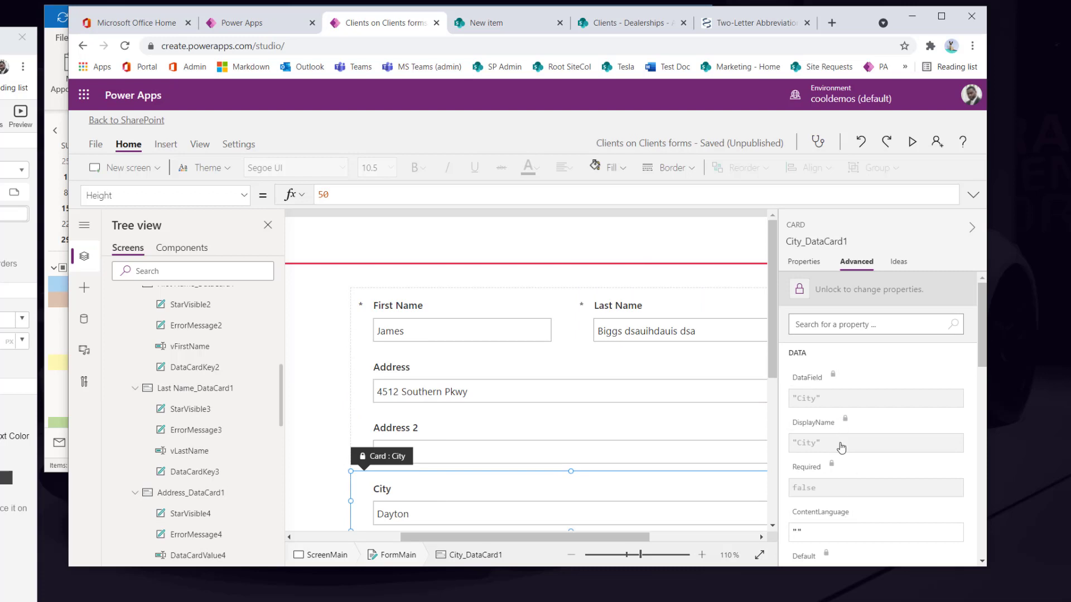
mouse_move(841, 448)
scroll(853, 454, "down", 3)
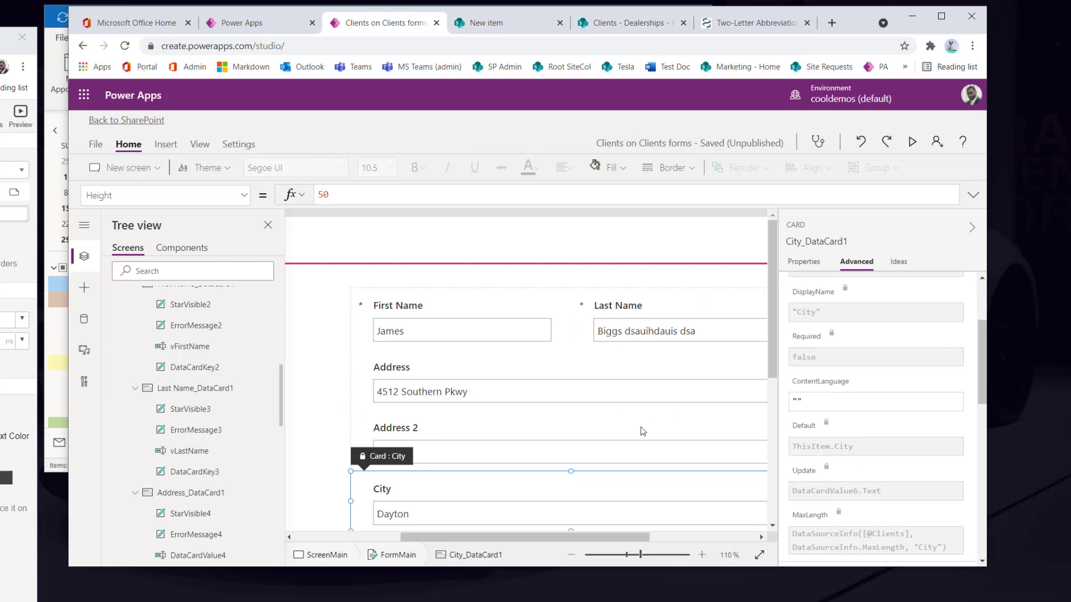
left_click(456, 395)
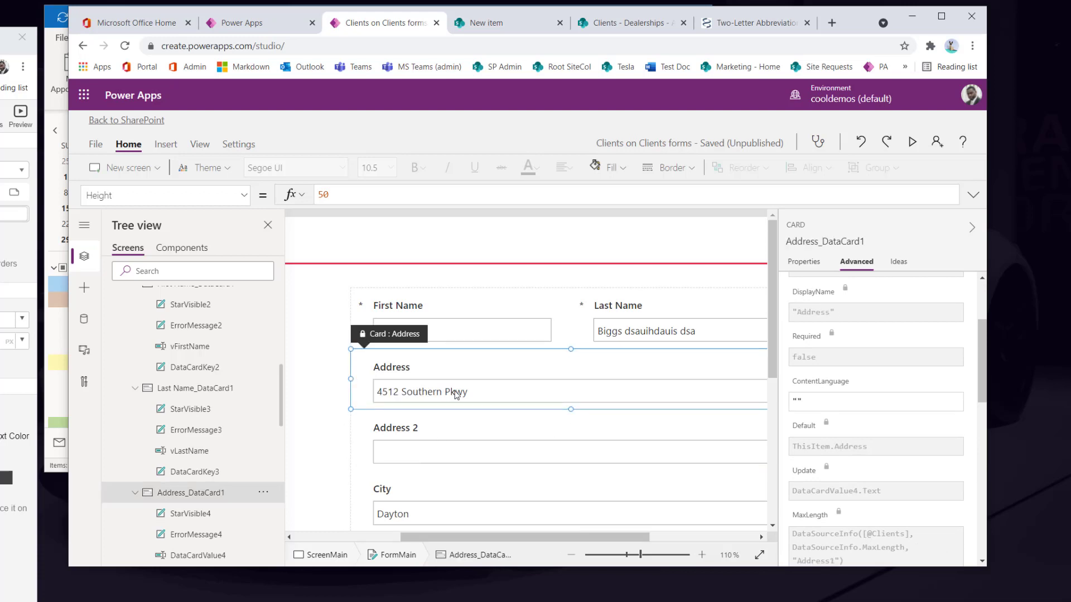
left_click(476, 457)
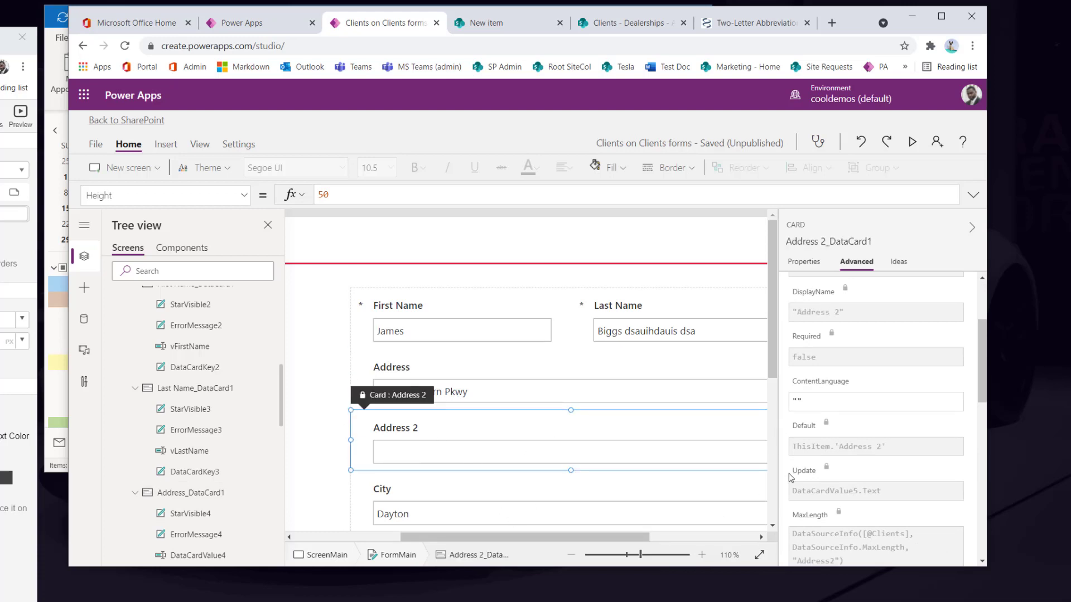
scroll(858, 429, "down", 5)
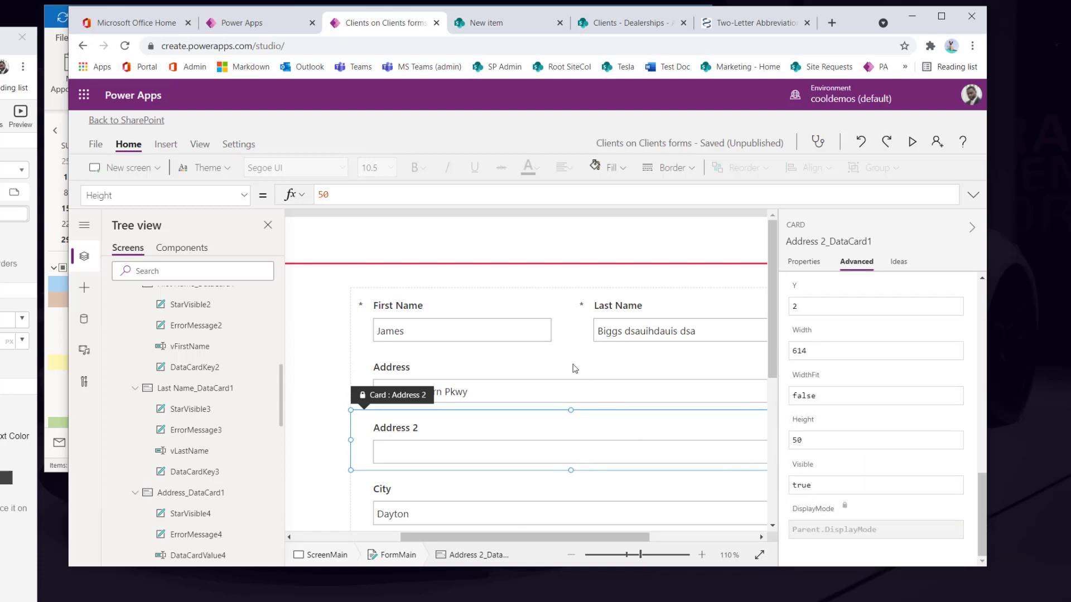
left_click(435, 346)
left_click(664, 343)
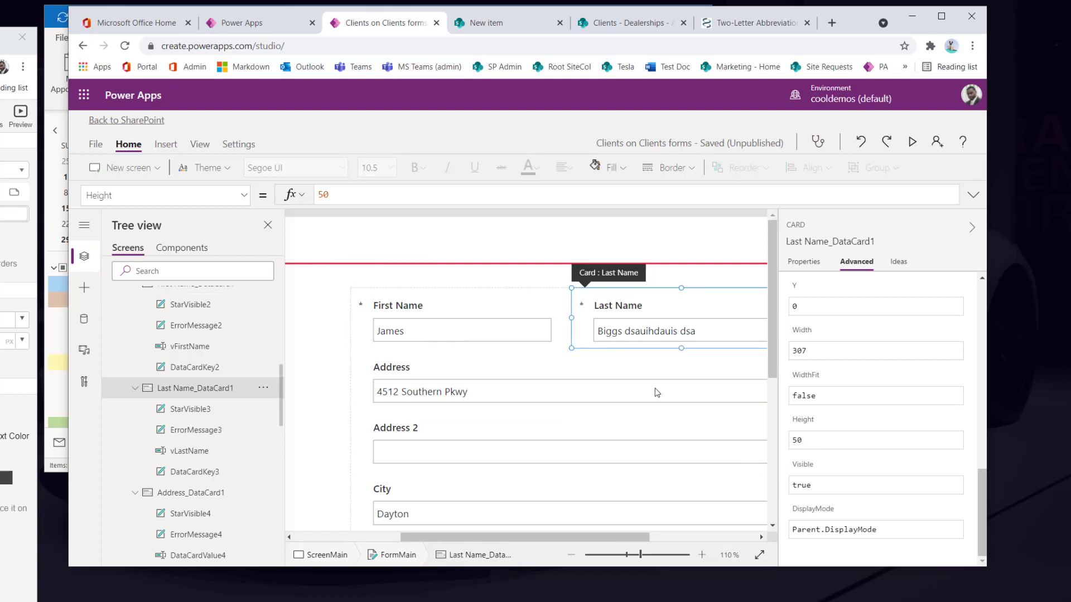
left_click(547, 390)
left_click(550, 465)
left_click(516, 512)
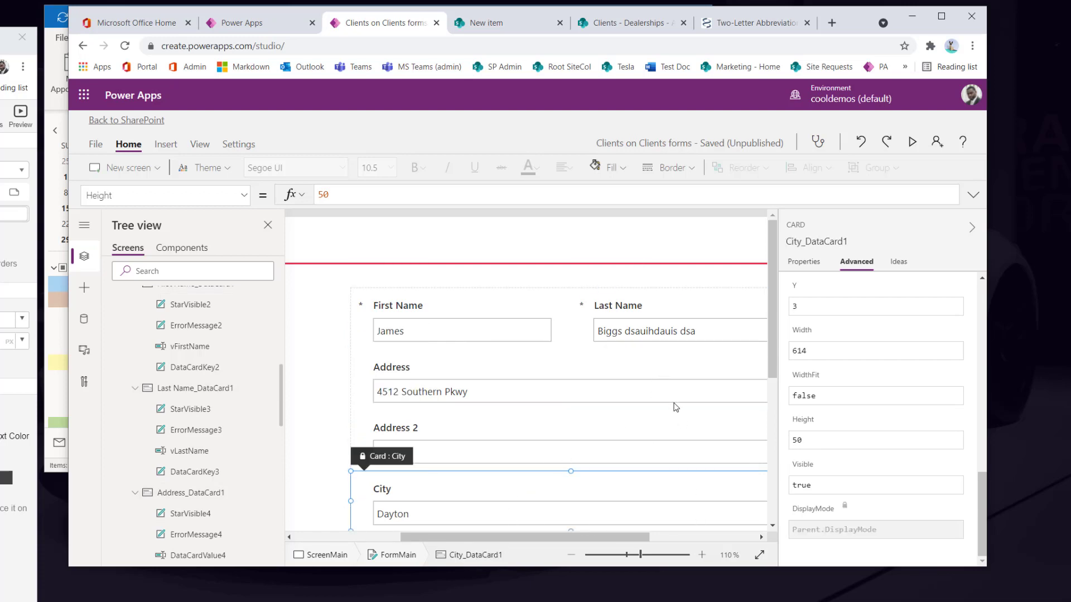
left_click(671, 437)
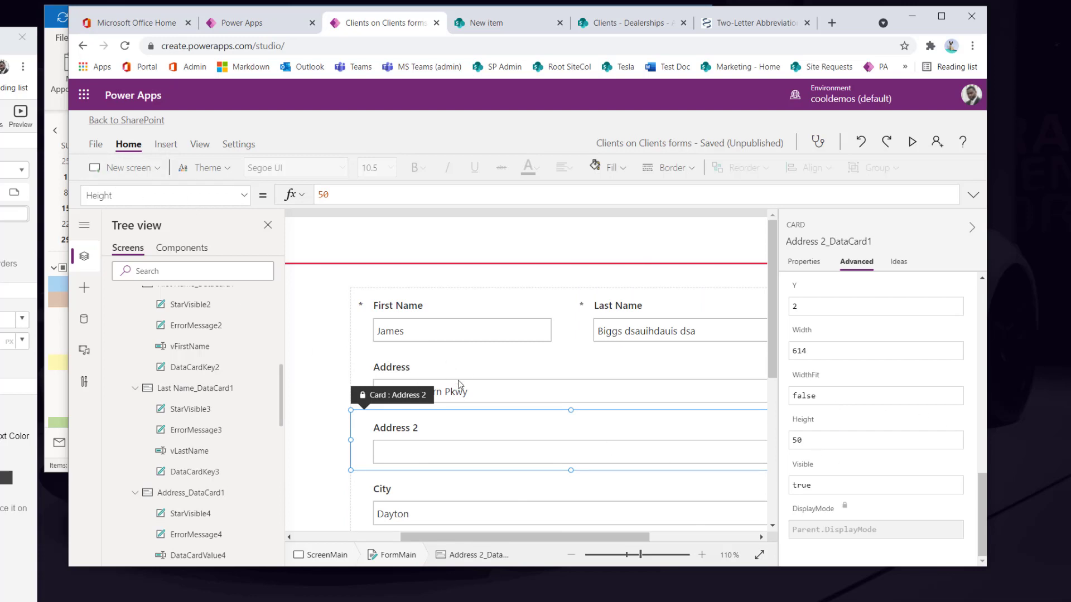
left_click(502, 339)
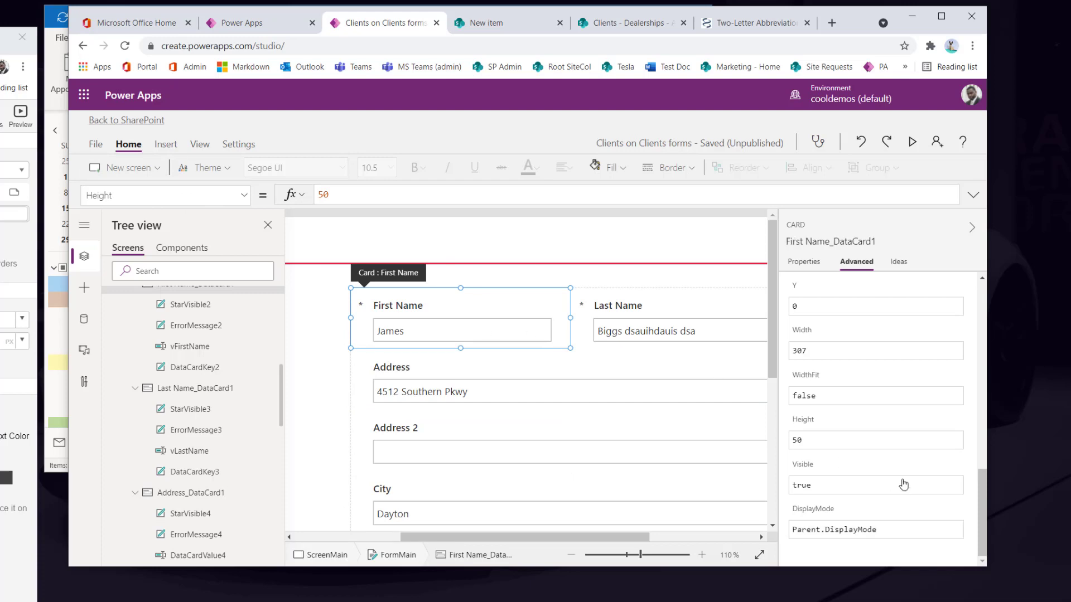
scroll(909, 474, "up", 3)
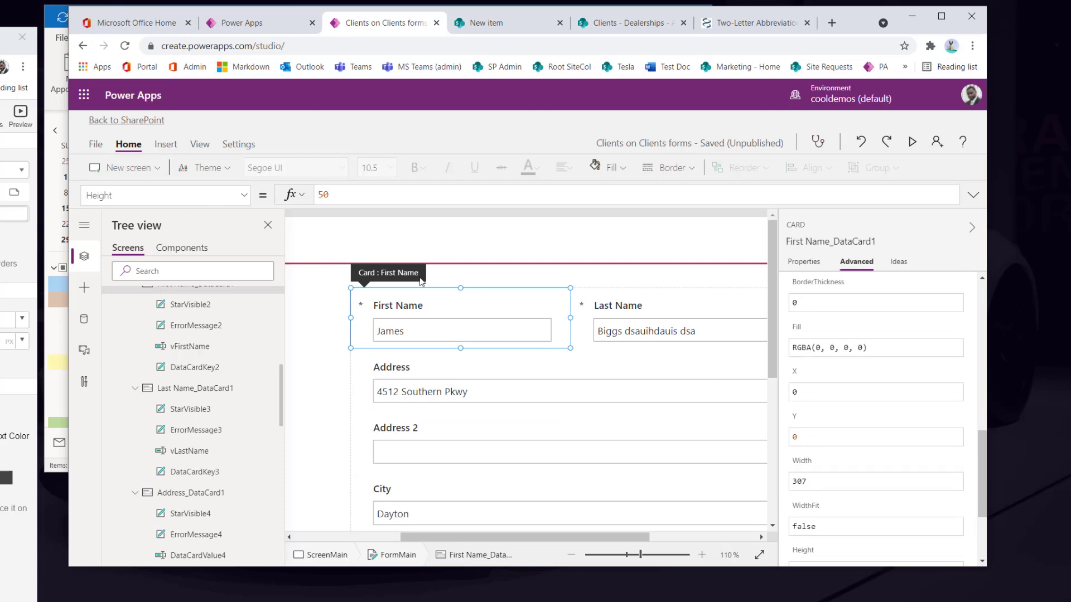
left_click(423, 378)
left_click(664, 336)
left_click(519, 460)
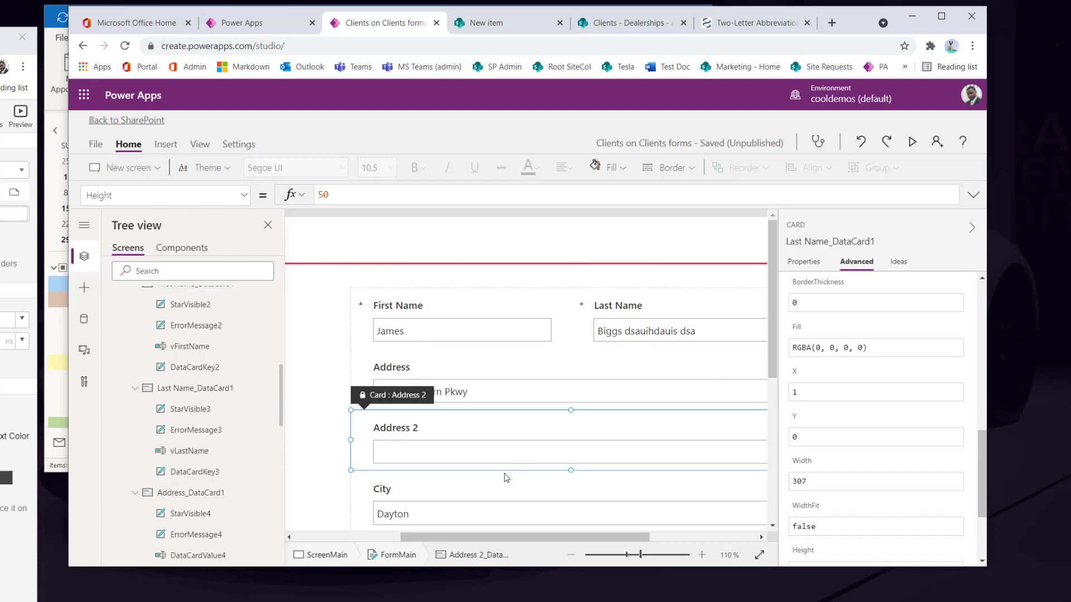
left_click(549, 506)
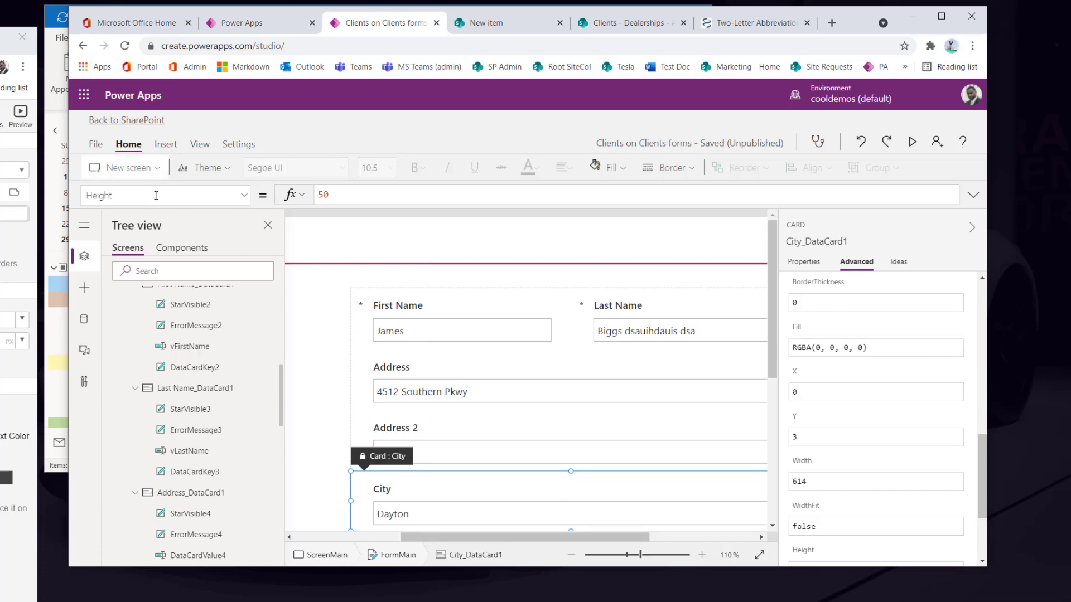
left_click(243, 194)
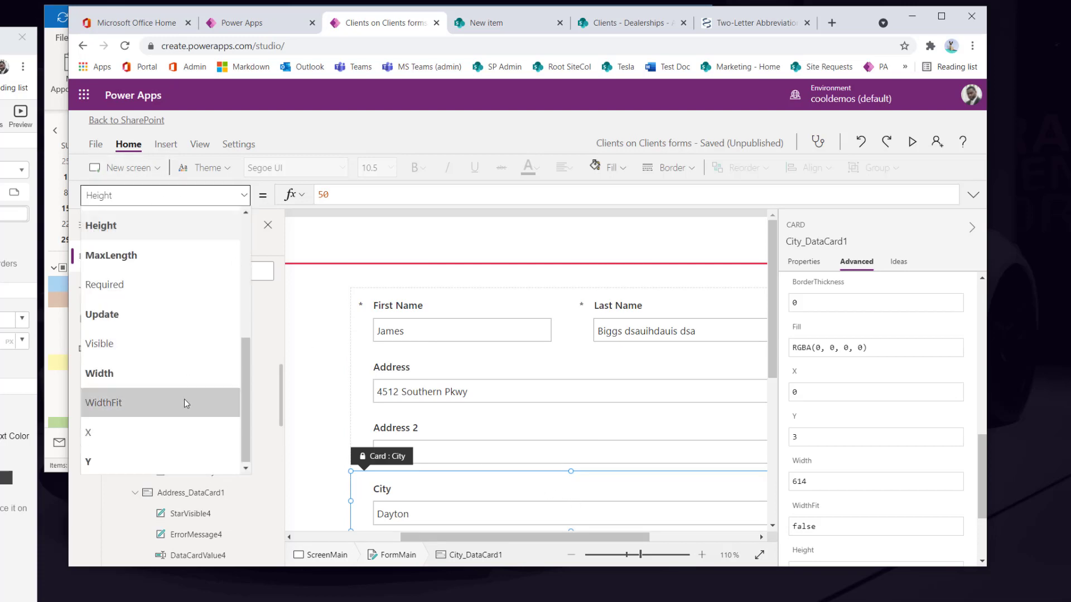
left_click(446, 400)
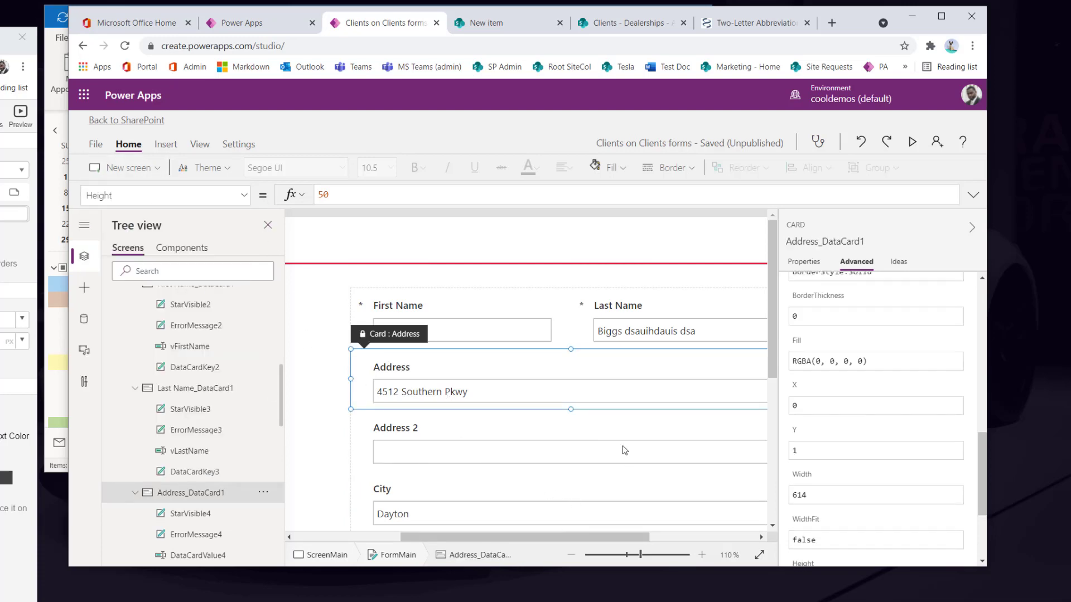
left_click(476, 311)
scroll(863, 426, "up", 10)
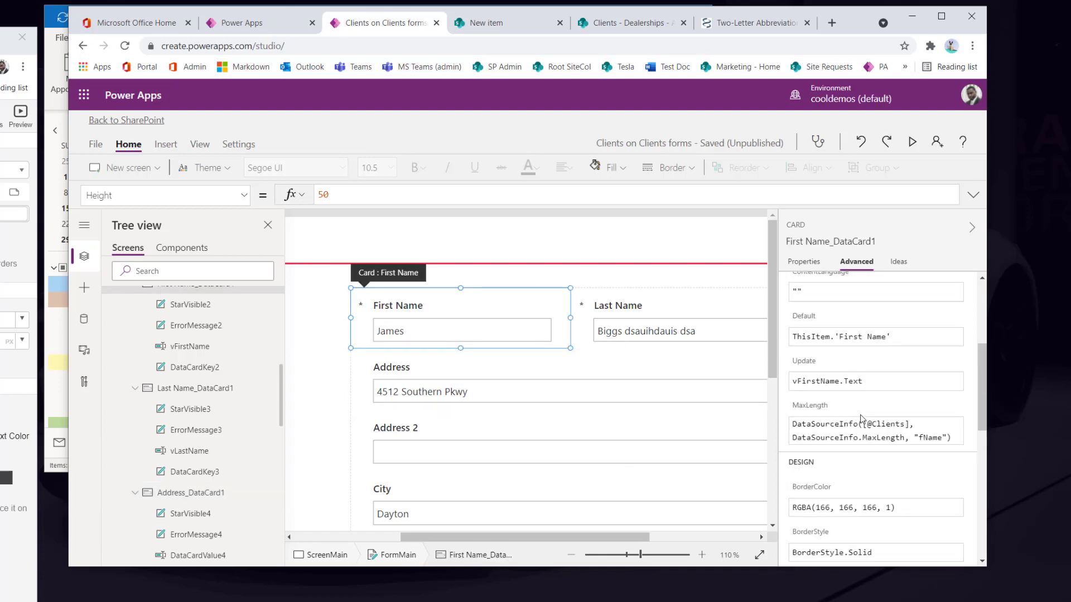
scroll(856, 442, "down", 1)
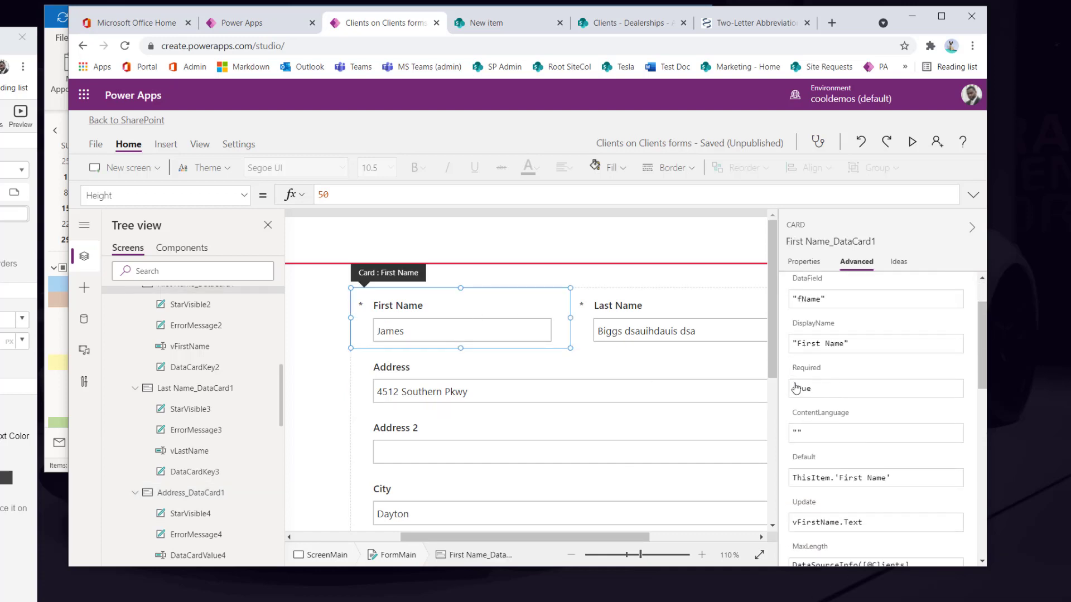
left_click(650, 343)
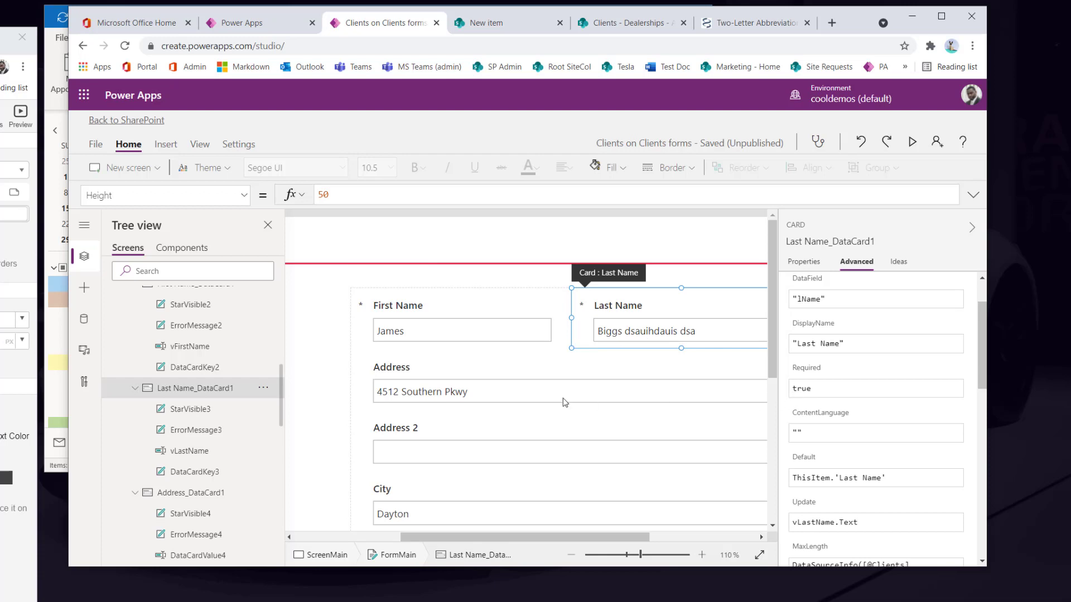
Unlock the Address card and set its Required property to true.
left_click(504, 401)
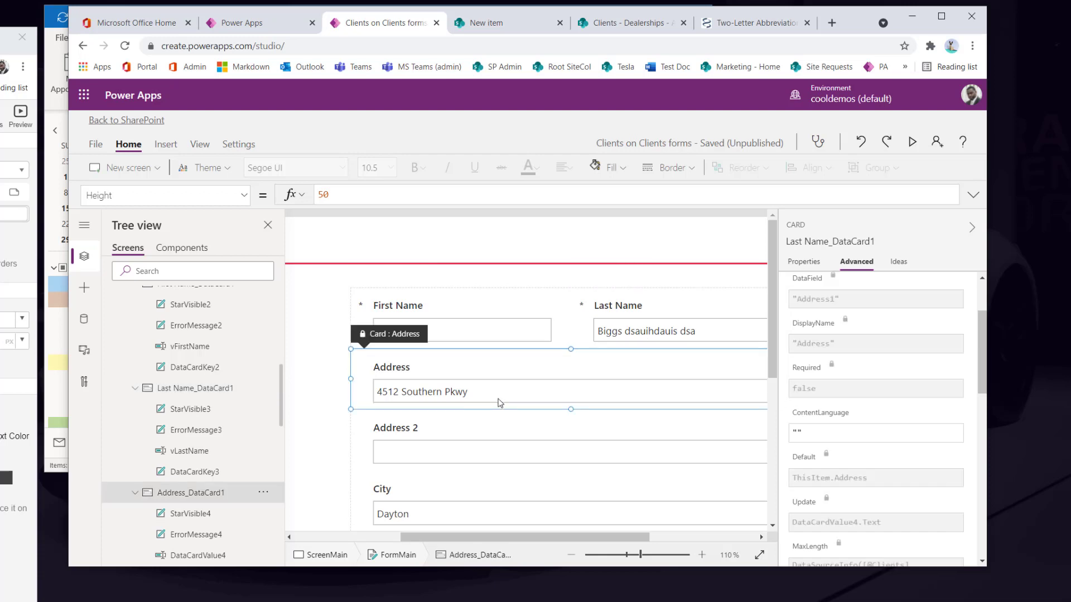
scroll(834, 301, "up", 2)
left_click(839, 301)
scroll(839, 357, "down", 2)
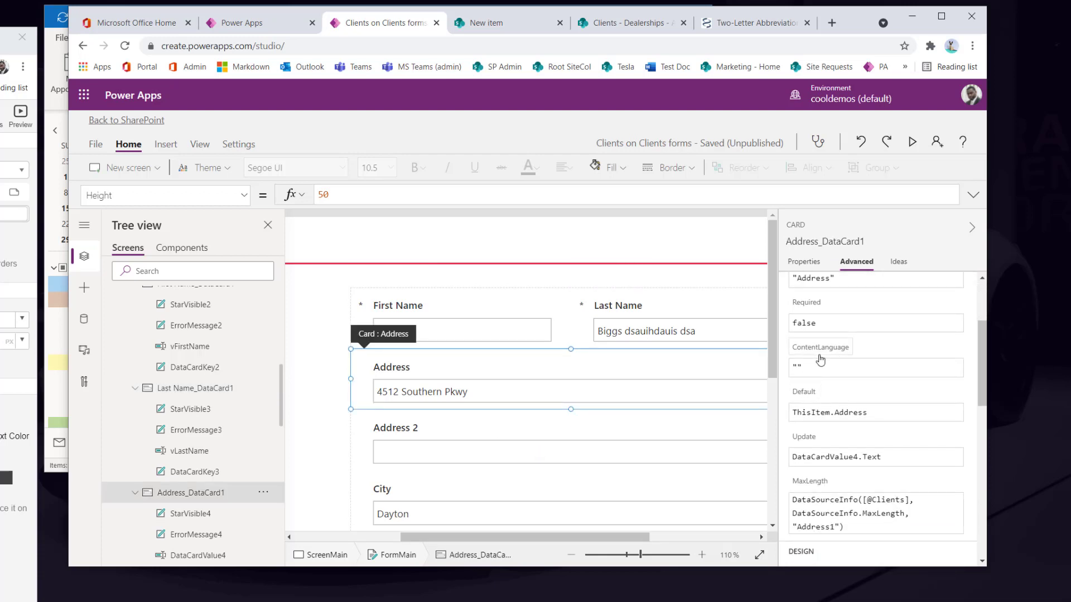
double_click(807, 324)
type("true")
Unlock the City card and set its Required property to true.
left_click(411, 489)
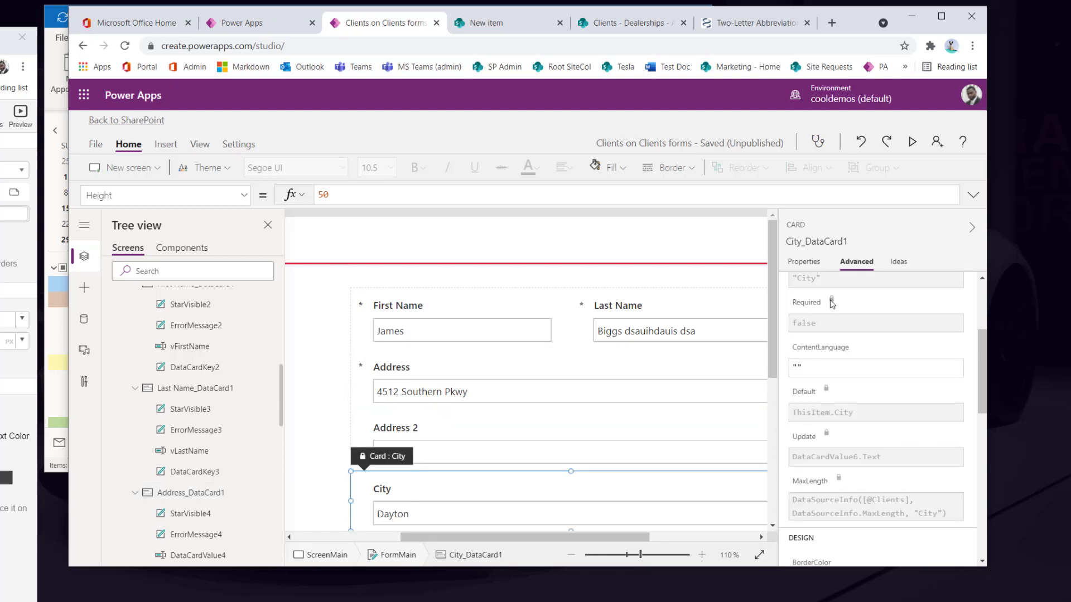
scroll(844, 332, "up", 3)
left_click(829, 296)
scroll(825, 373, "down", 1)
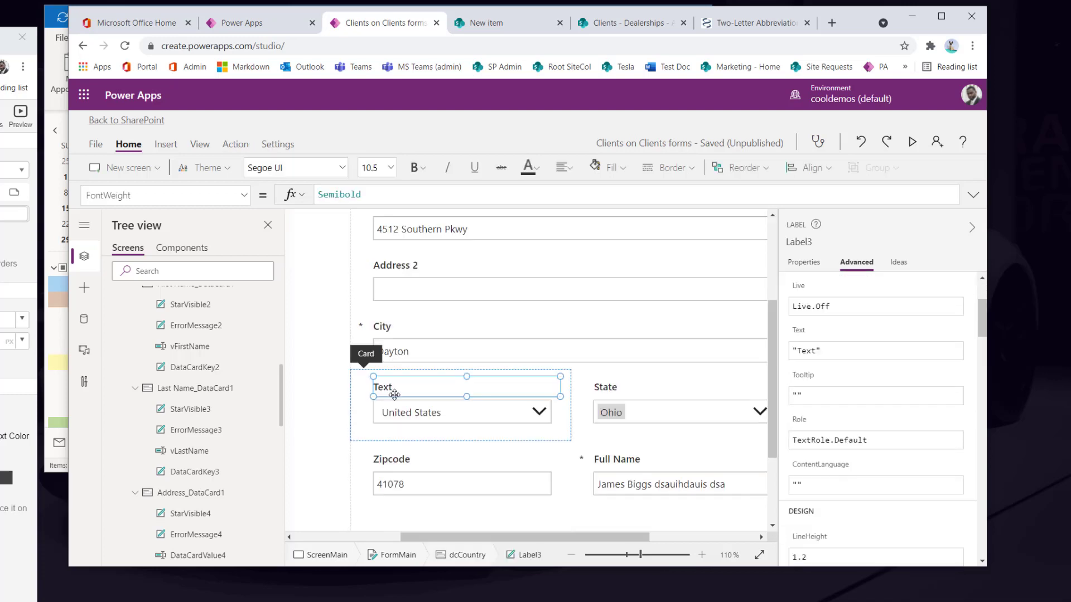
Set the text of the label above the country dropdown to "Country".
left_click(817, 352)
double_click(807, 351)
type("Country")
Set the Required property of the State and Zipcode cards to true, unlocking the Zipcode card for the change.
left_click(627, 412)
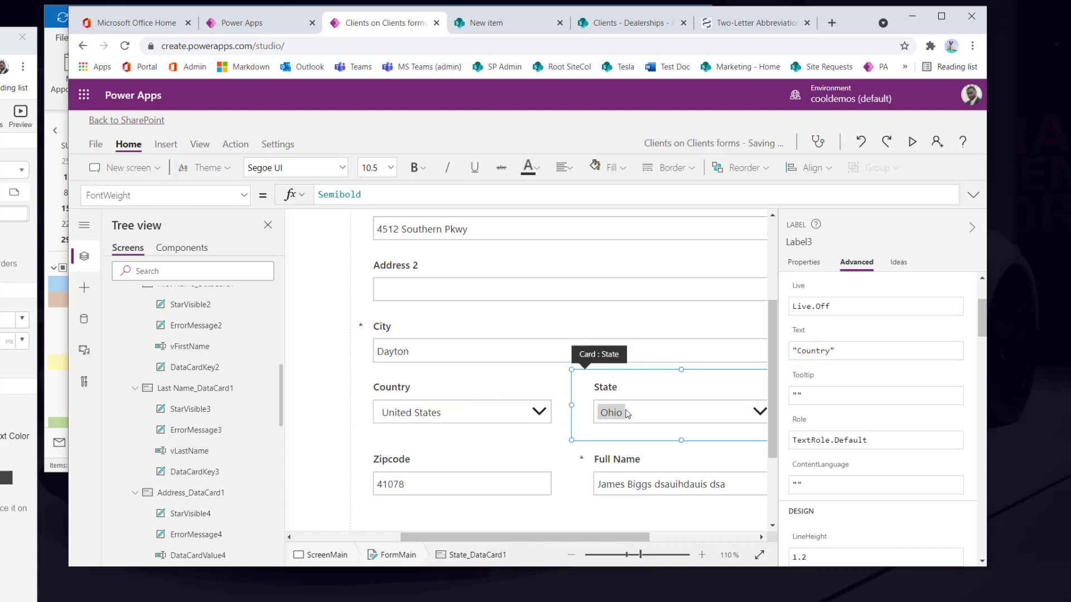
left_click(496, 412)
scroll(835, 418, "down", 6)
scroll(825, 435, "up", 6)
left_click(643, 415)
double_click(801, 453)
type("true")
left_click(463, 484)
left_click(886, 289)
Check the Required properties of the Full Name and Country cards and look over the form's required markers.
left_click(641, 484)
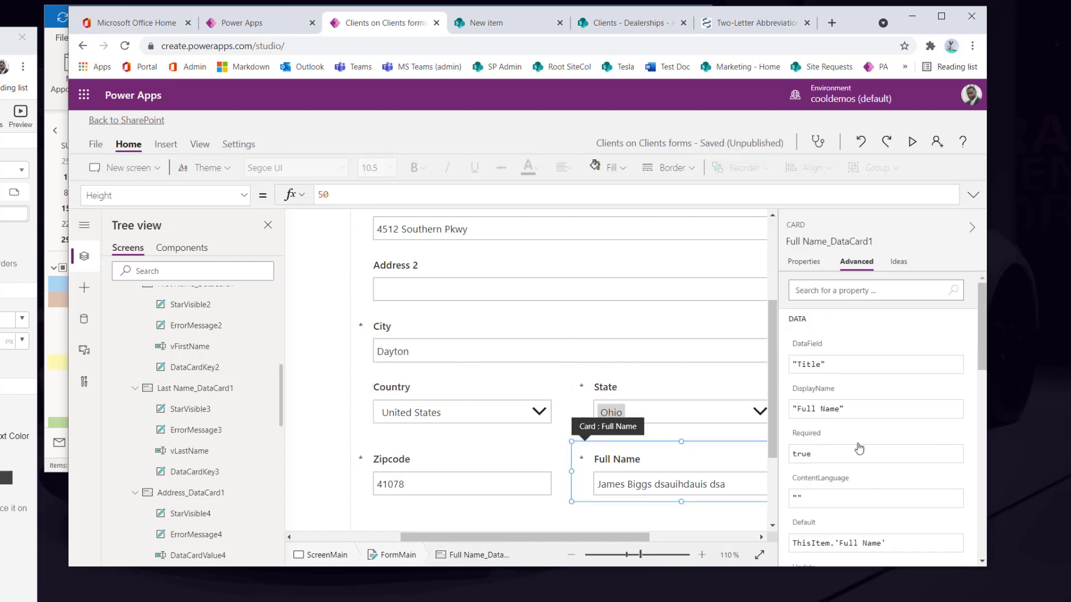
scroll(602, 439, "down", 2)
scroll(602, 439, "up", 2)
left_click(415, 402)
scroll(630, 455, "down", 2)
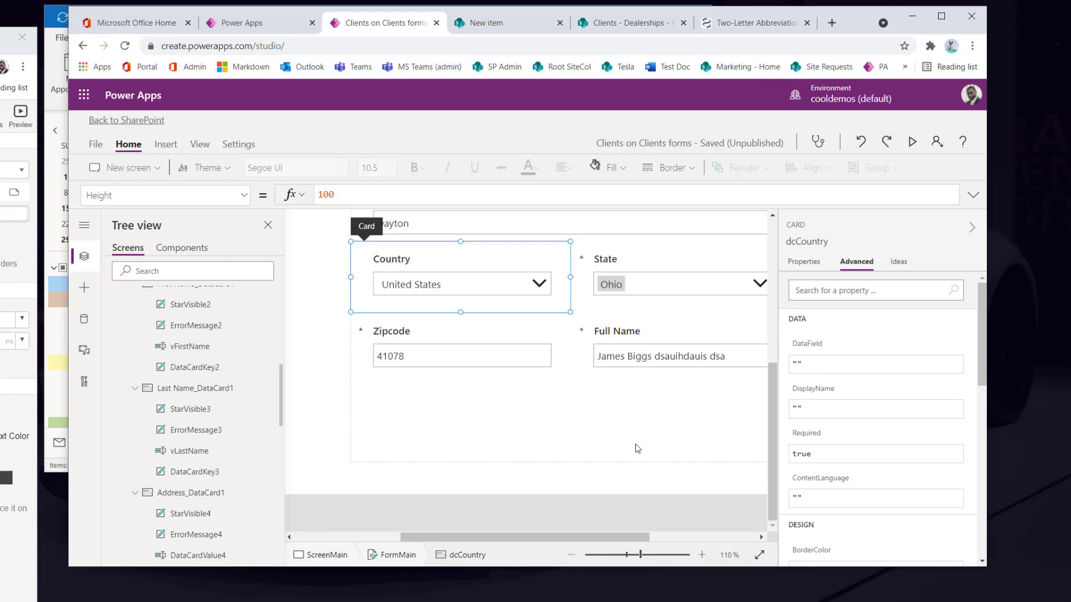
scroll(650, 430, "up", 3)
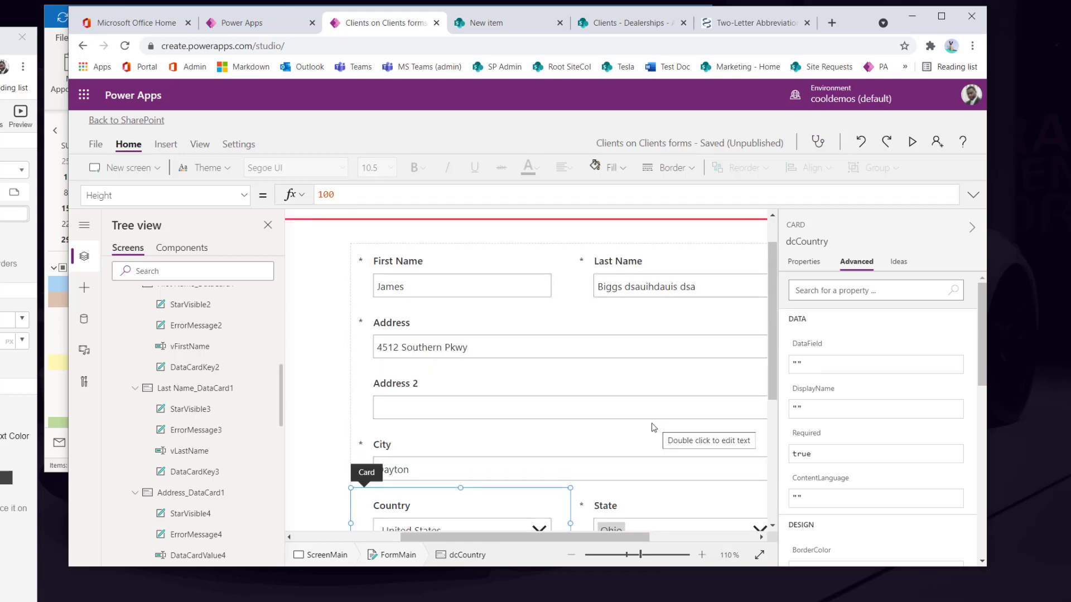
scroll(654, 427, "up", 1)
scroll(653, 428, "down", 4)
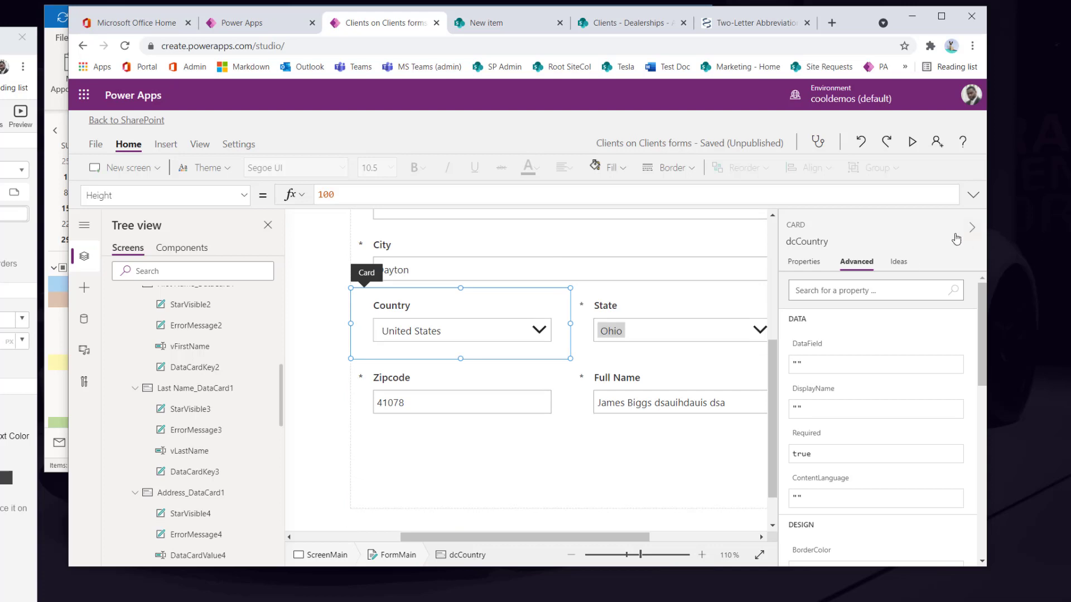
Hide the Full Name card by turning off its Visible property, and select the main screen to review the whole form.
left_click(806, 262)
left_click(649, 422)
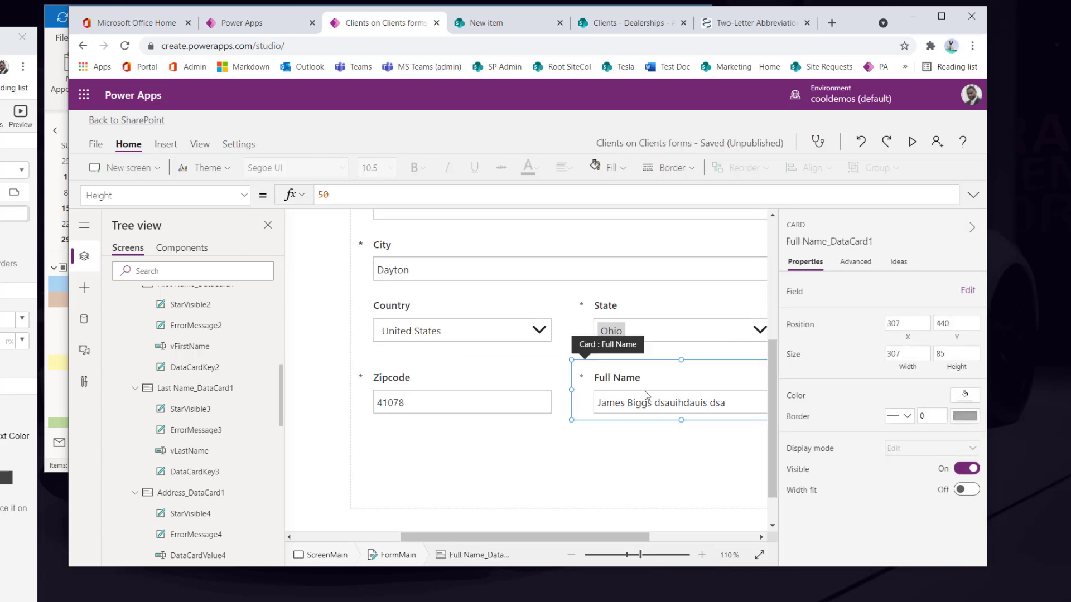
left_click(963, 469)
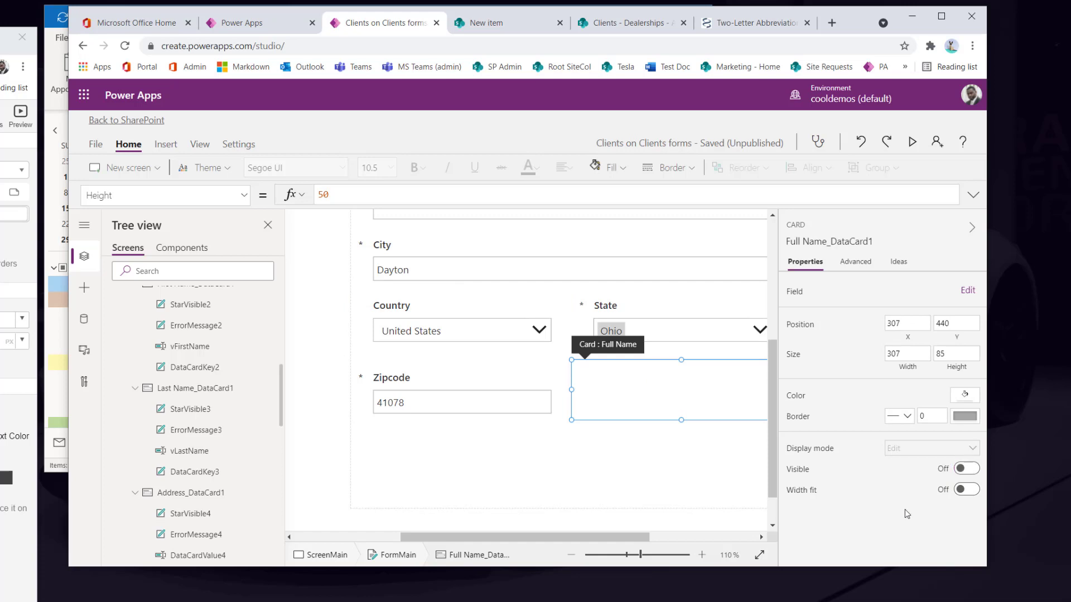
left_click(680, 481)
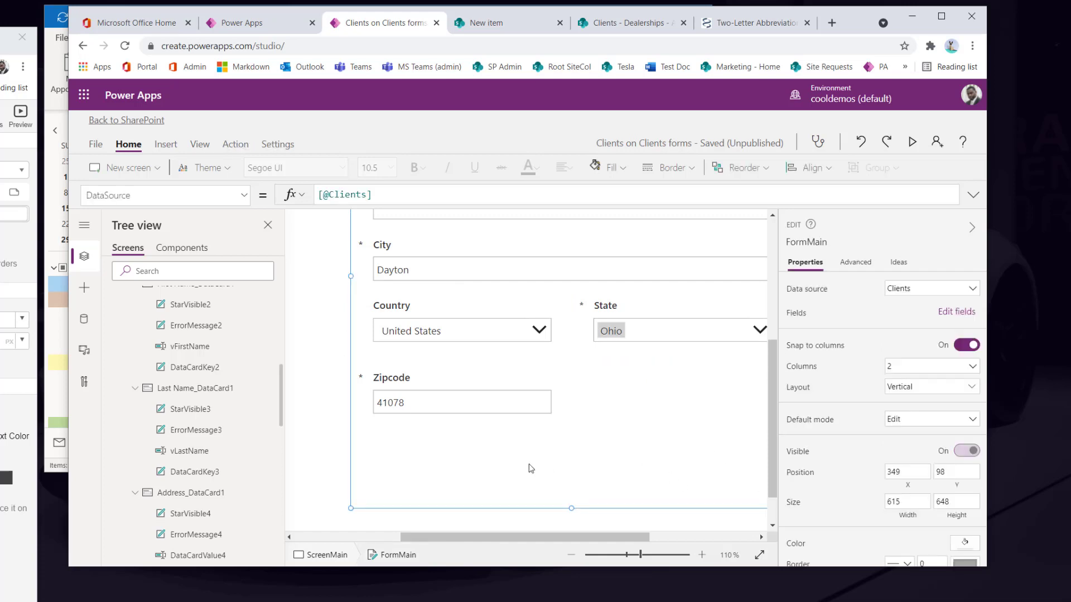
scroll(599, 408, "up", 2)
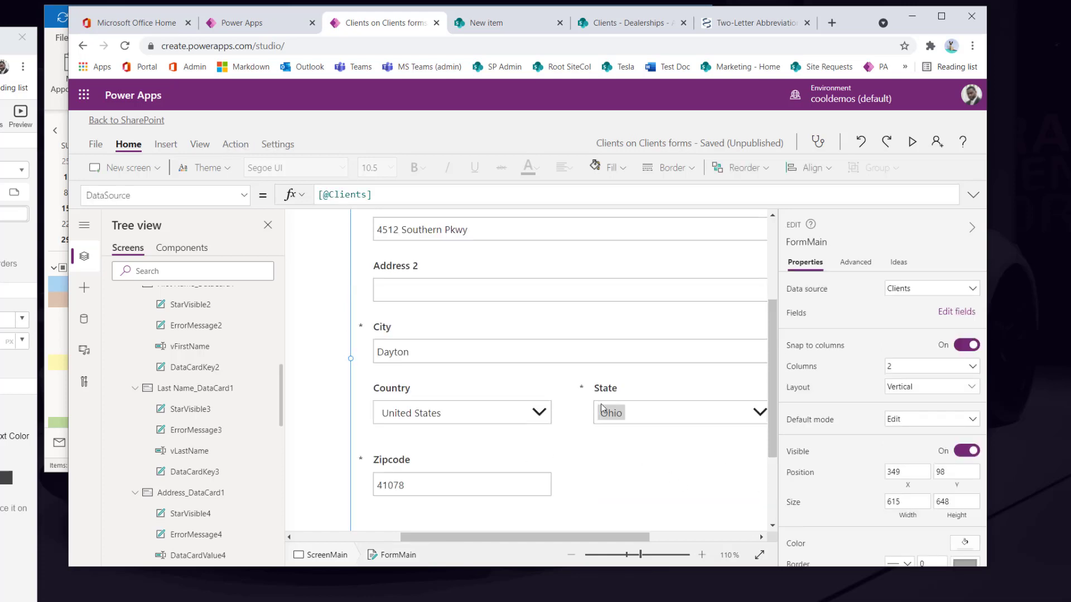
left_click(572, 555)
left_click(572, 555)
left_click(572, 555)
left_click(575, 556)
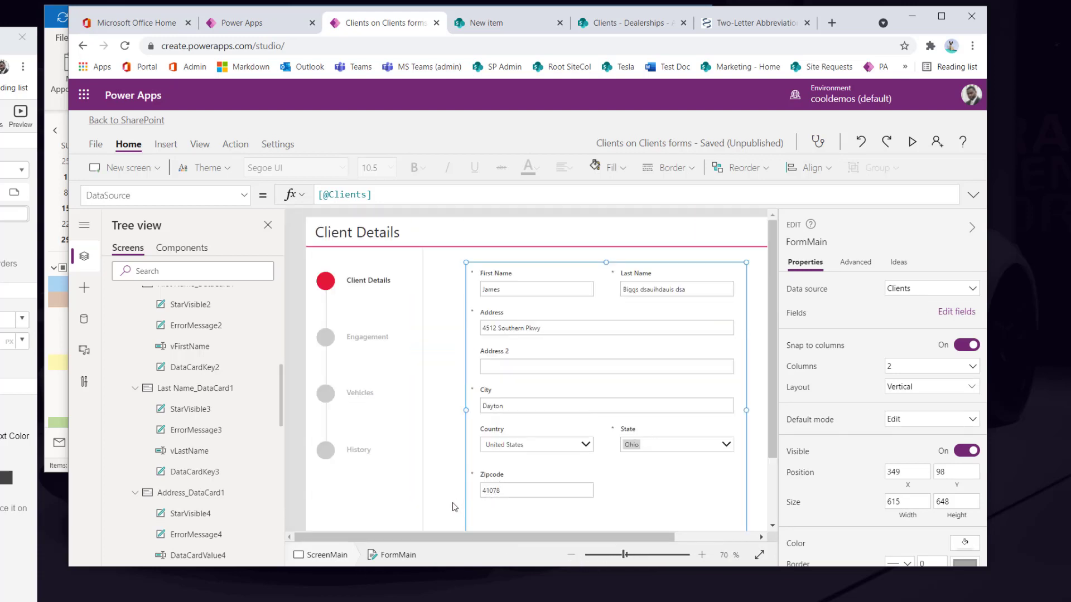
left_click(439, 511)
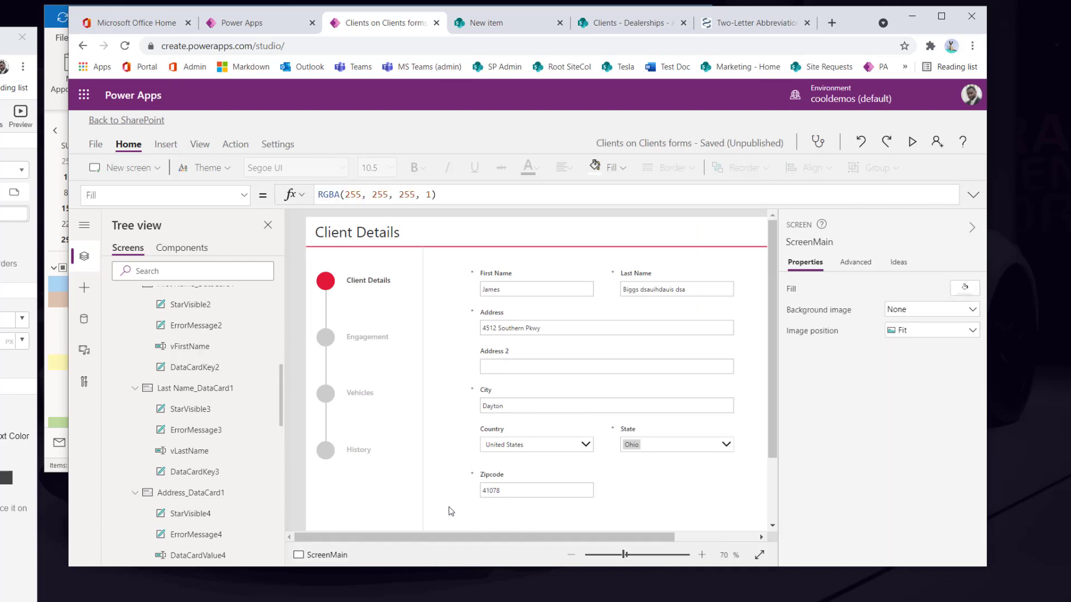